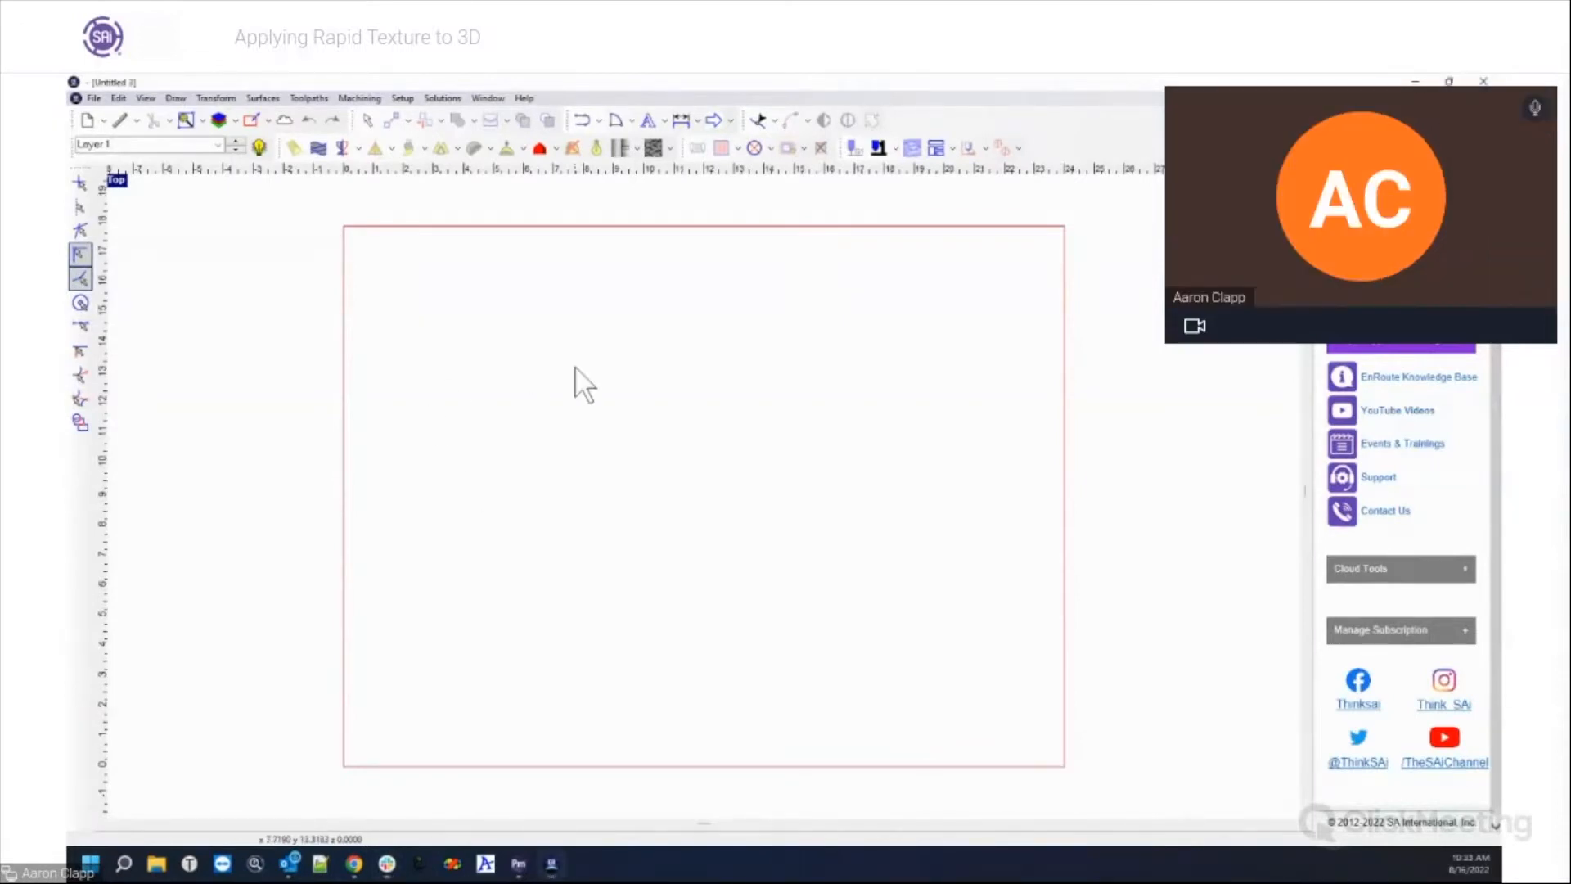
Step: Switch to the example.rou drawing and maximize its Top view
click(483, 99)
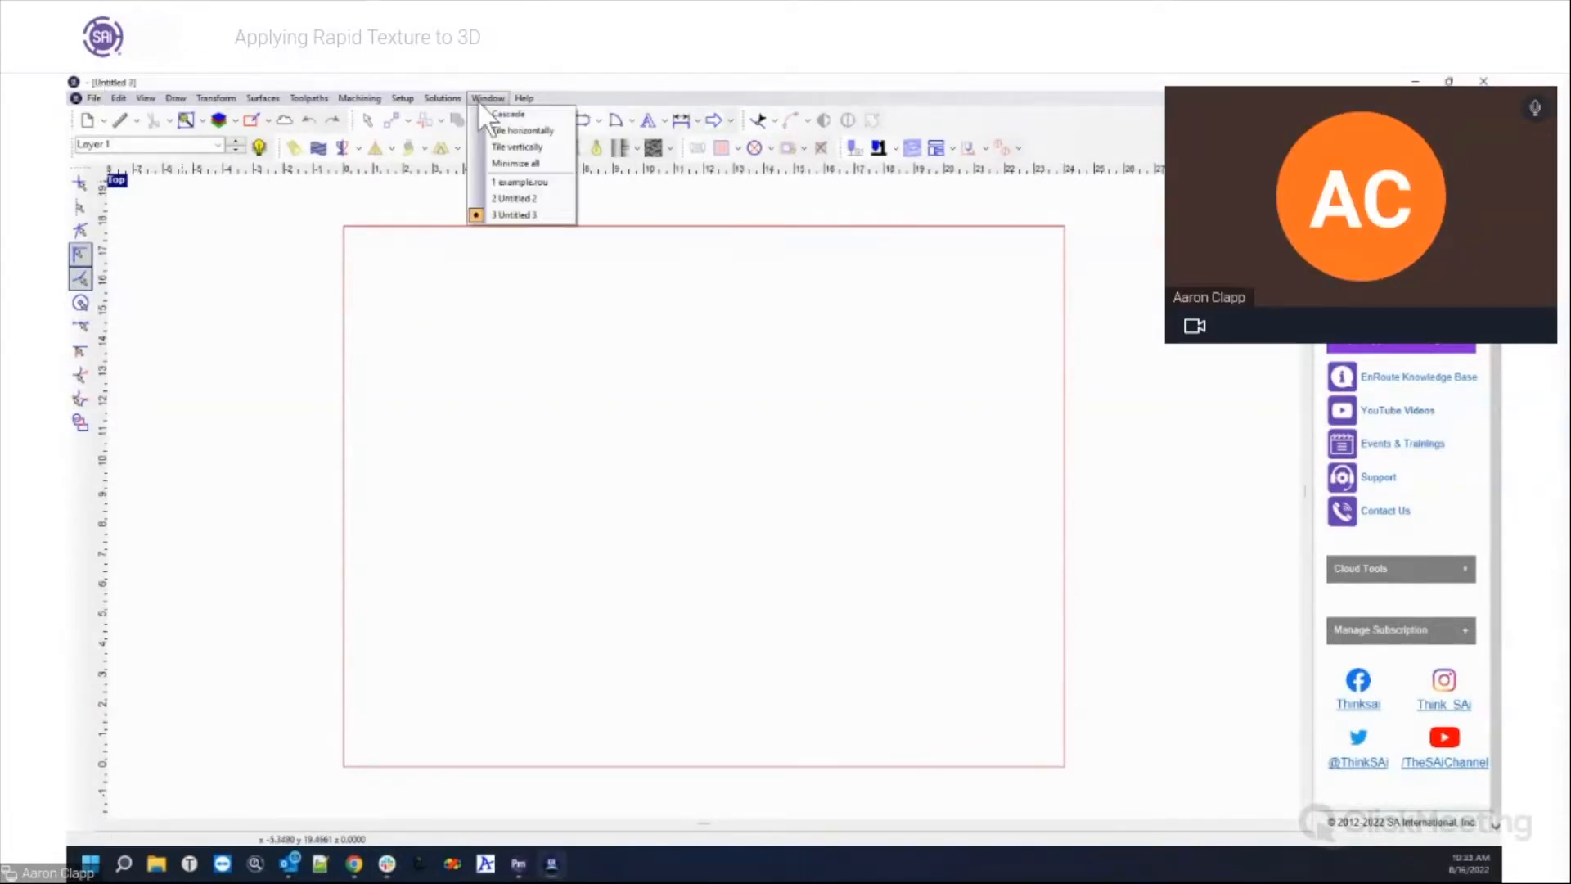
click(492, 183)
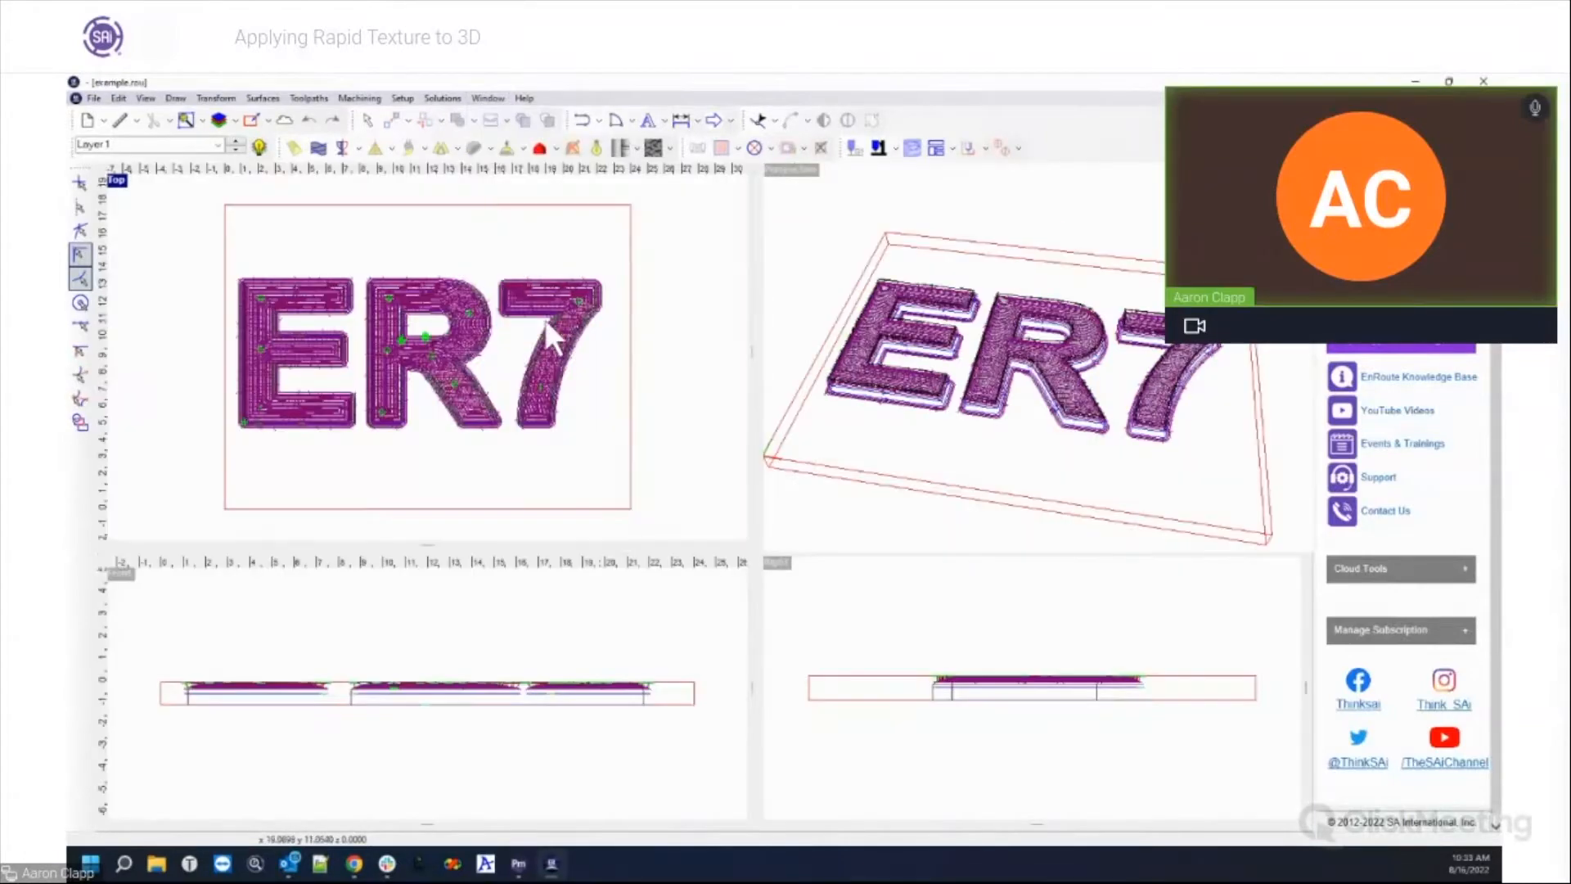
double_click(121, 181)
scroll(323, 309, down, 4)
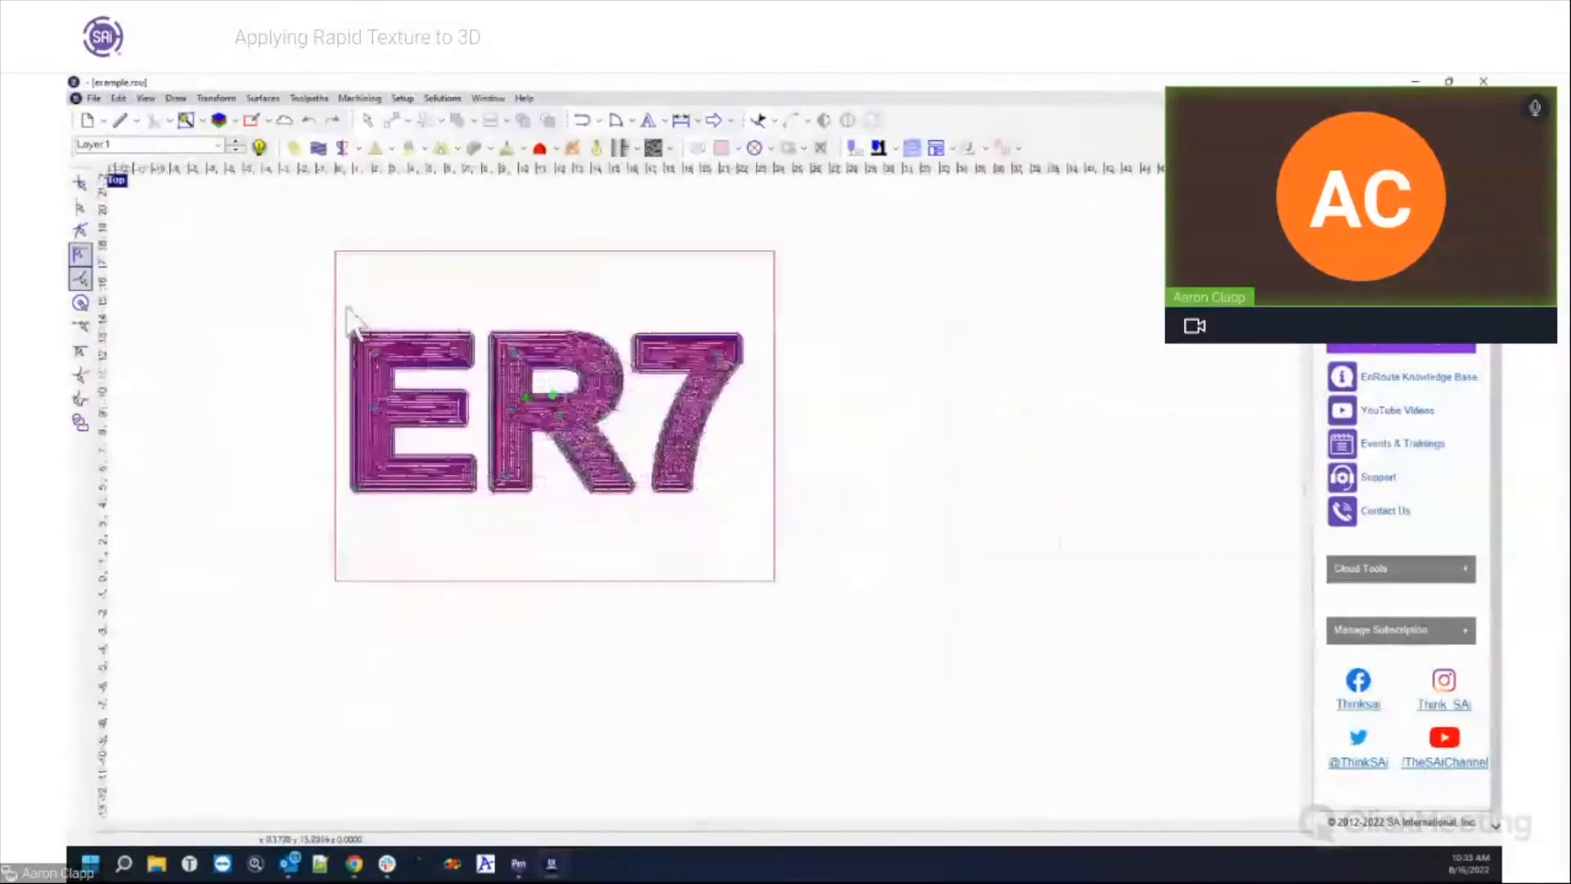
scroll(325, 321, up, 3)
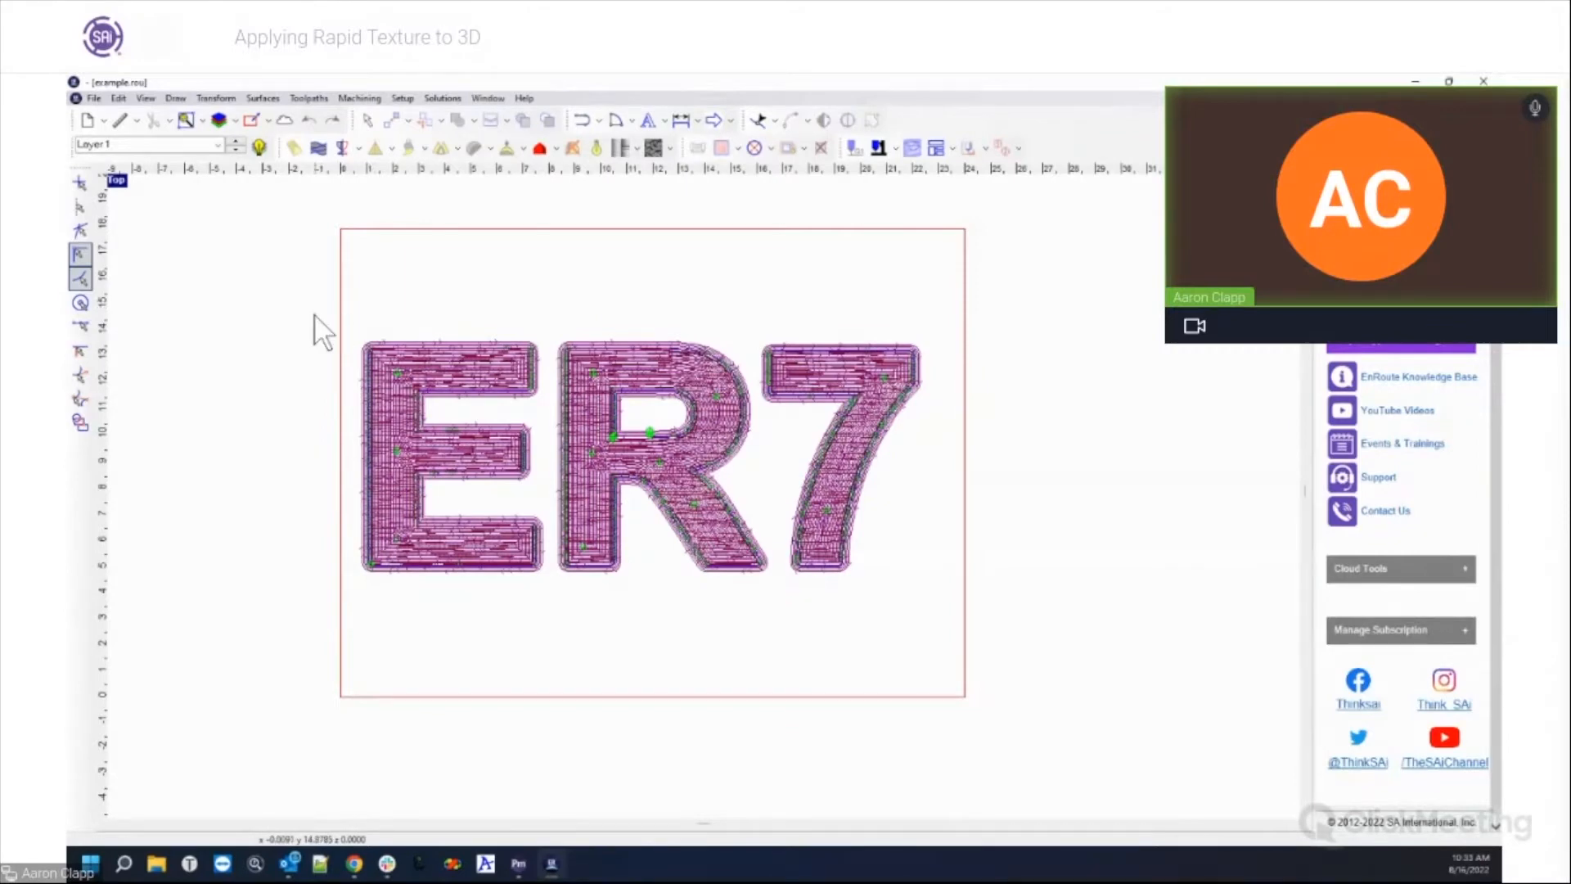
Step: Delete all toolpaths from the ER7 letters
drag(331, 287, 1040, 655)
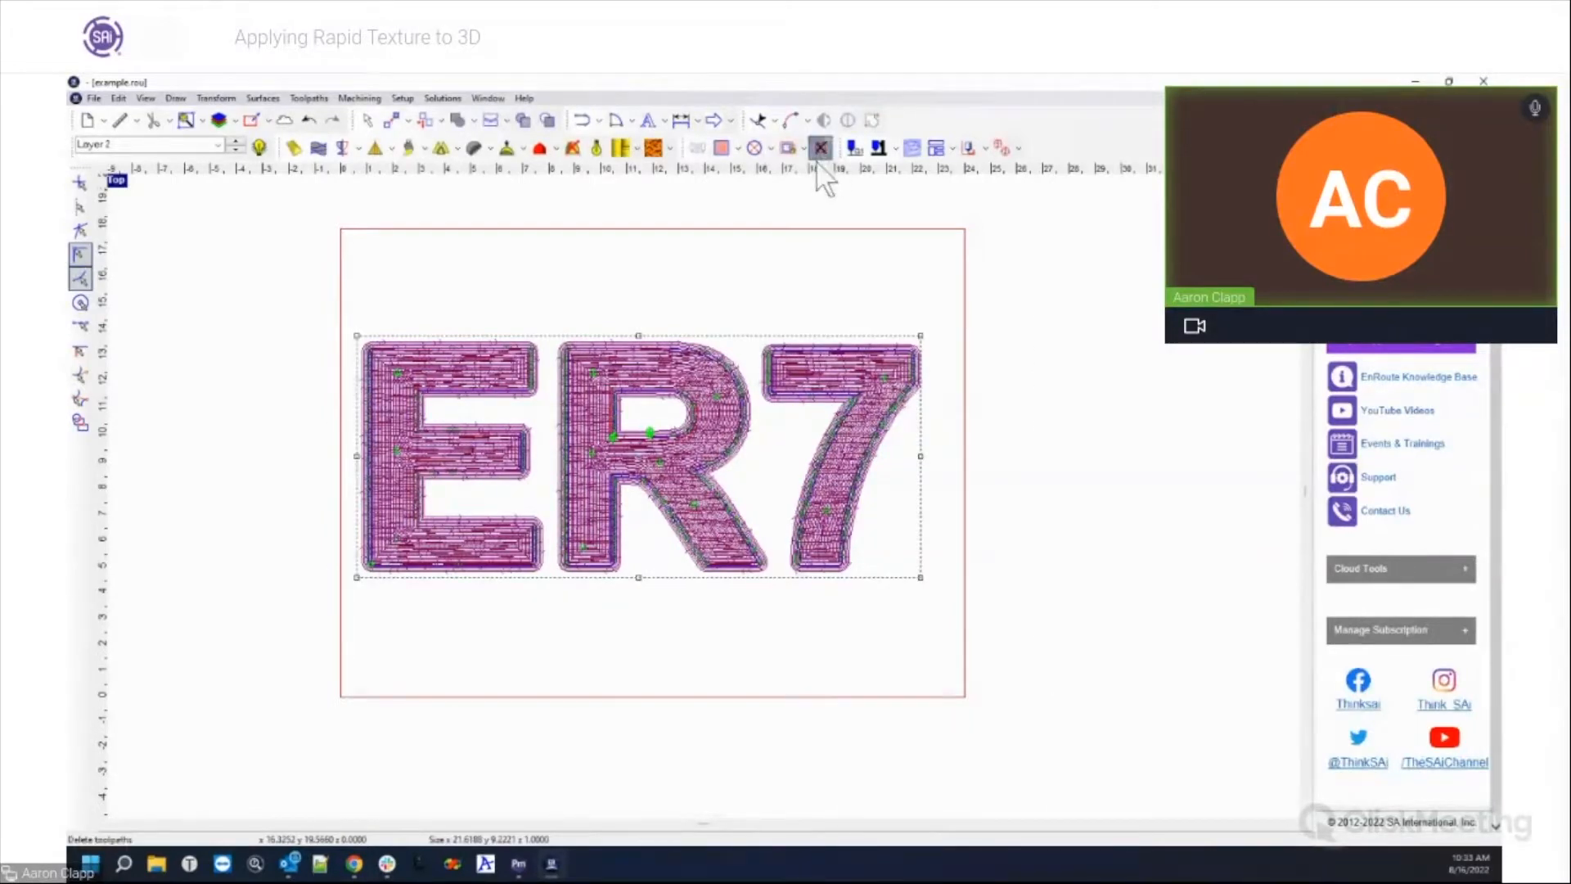
click(821, 148)
click(586, 273)
Step: Delete the remaining texture lines covering the letters E, R and 7
drag(344, 316, 503, 411)
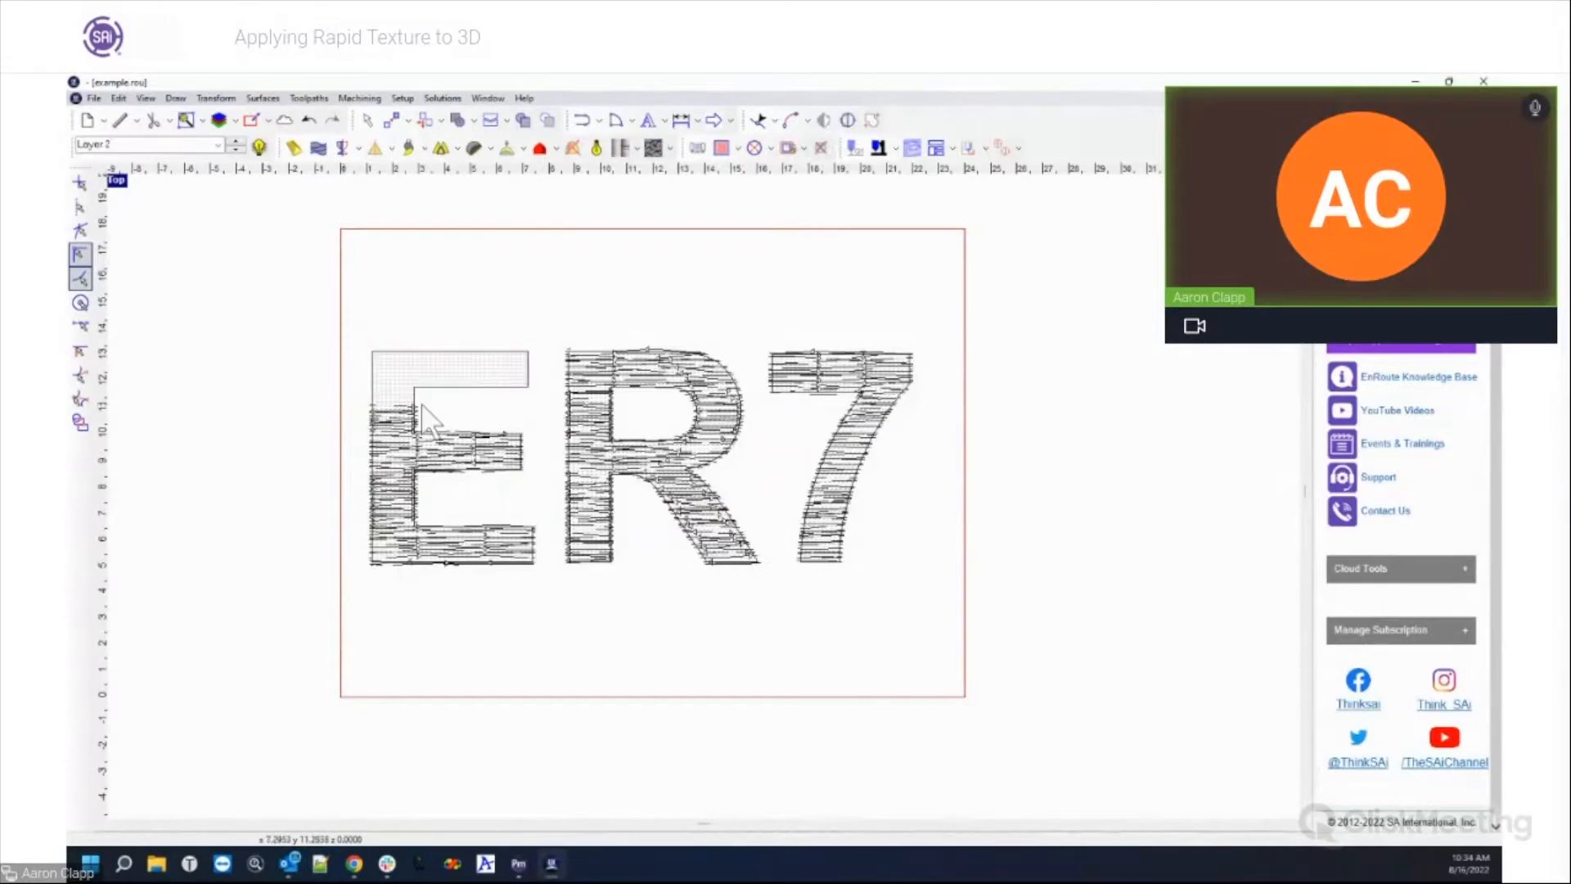
drag(325, 385, 540, 589)
click(542, 589)
mouse_move(352, 429)
mouse_down()
mouse_move(543, 551)
mouse_move(551, 597)
mouse_up()
drag(557, 311, 761, 495)
drag(550, 447, 797, 621)
drag(754, 335, 959, 555)
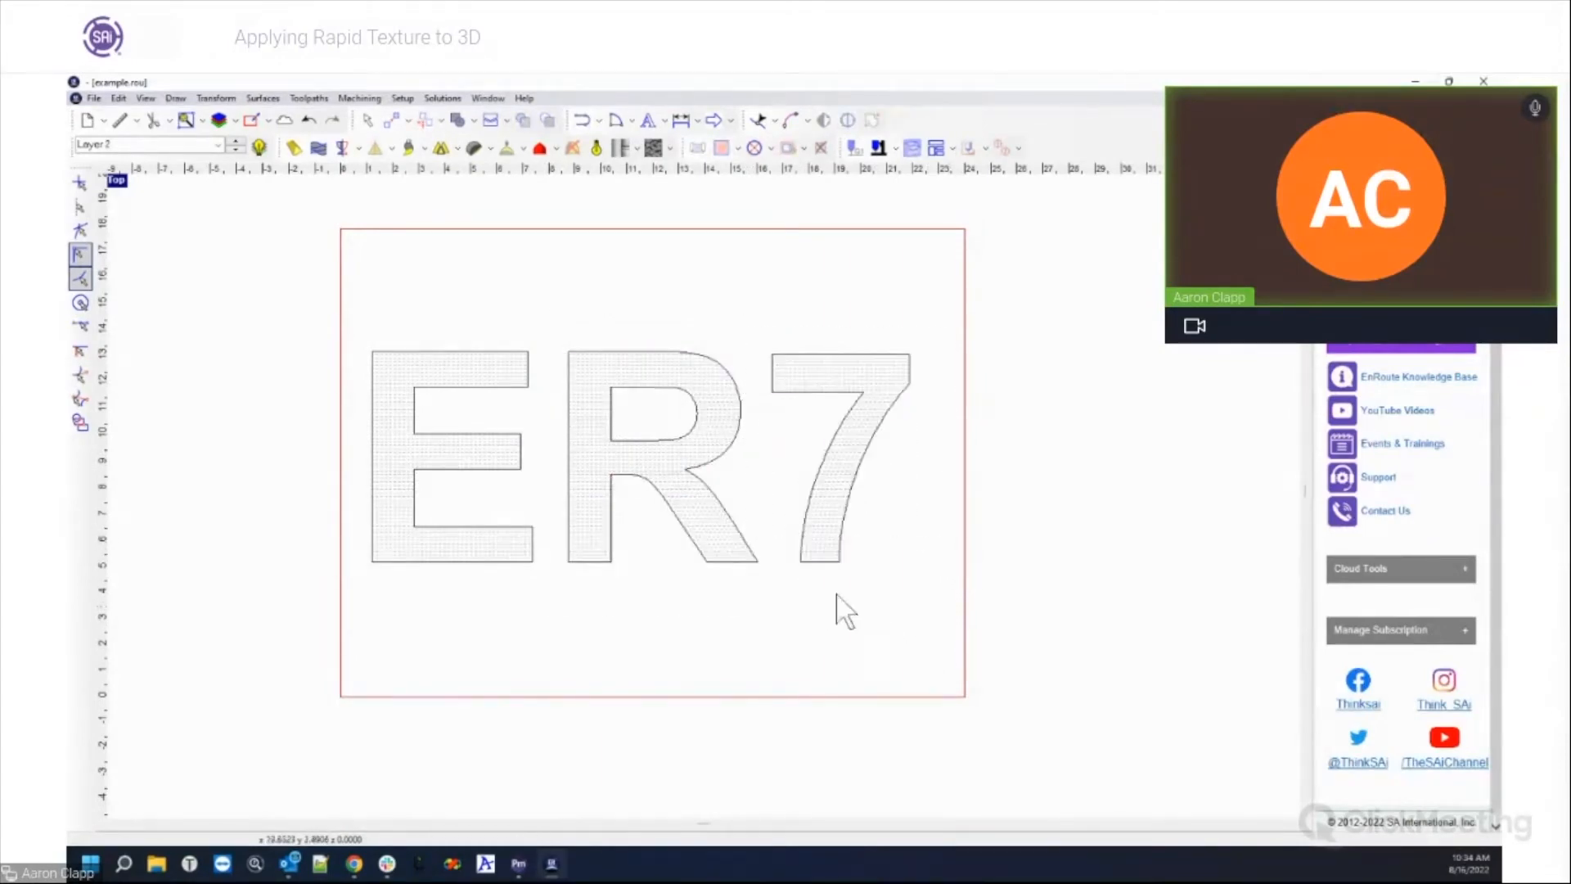
Step: Remove the relief surface from the ER7 letters on Layer 2, keeping only the flat outlines
mouse_move(368, 316)
mouse_down()
mouse_move(976, 659)
mouse_move(960, 639)
mouse_up()
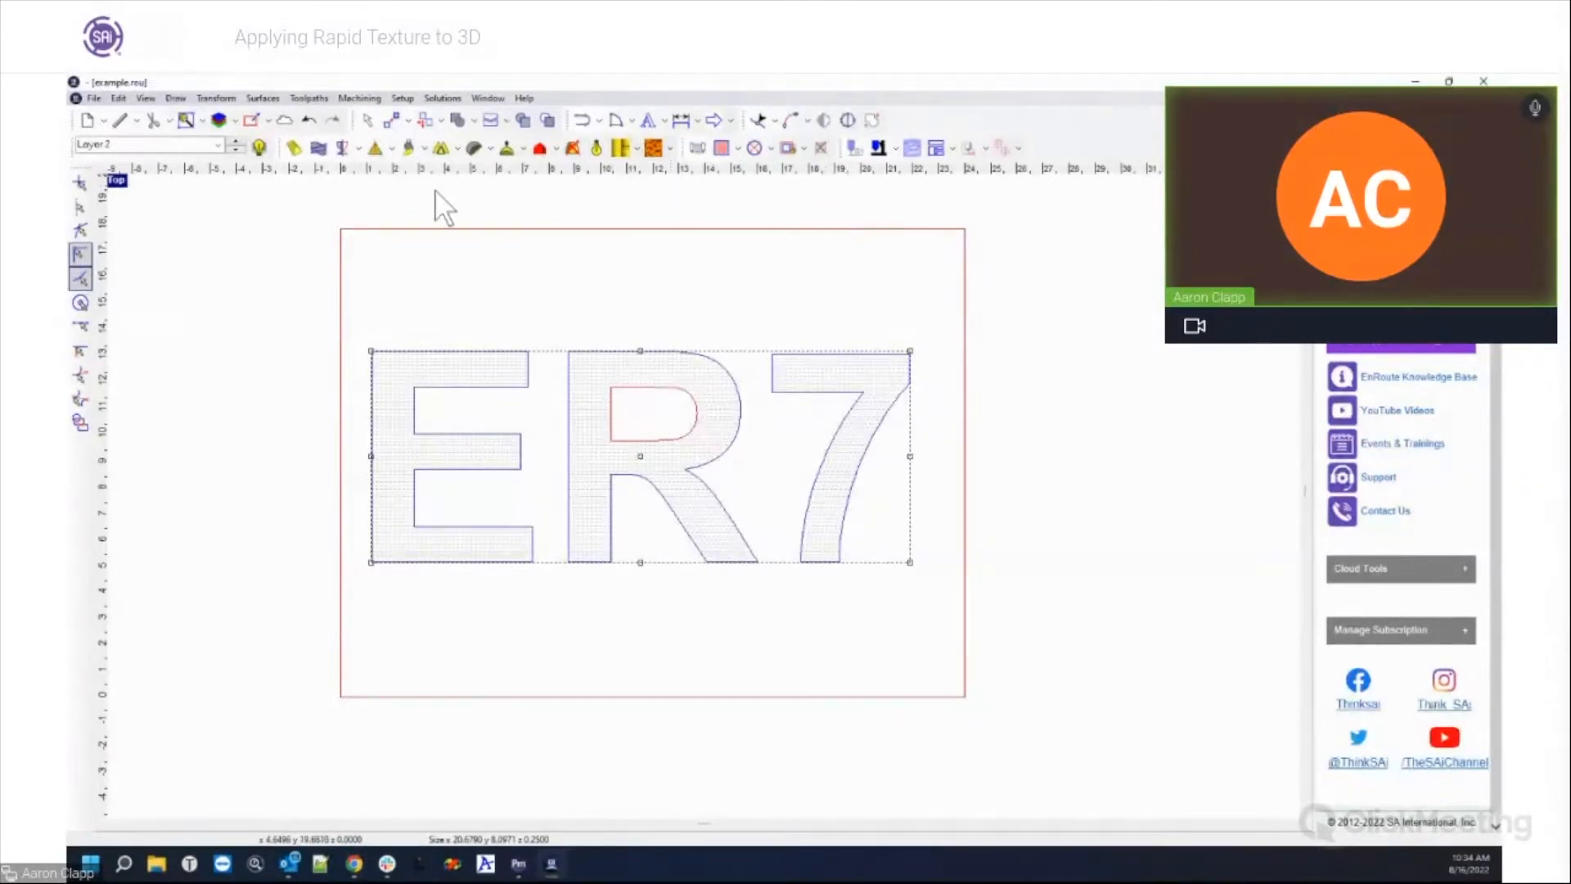
click(572, 151)
click(609, 286)
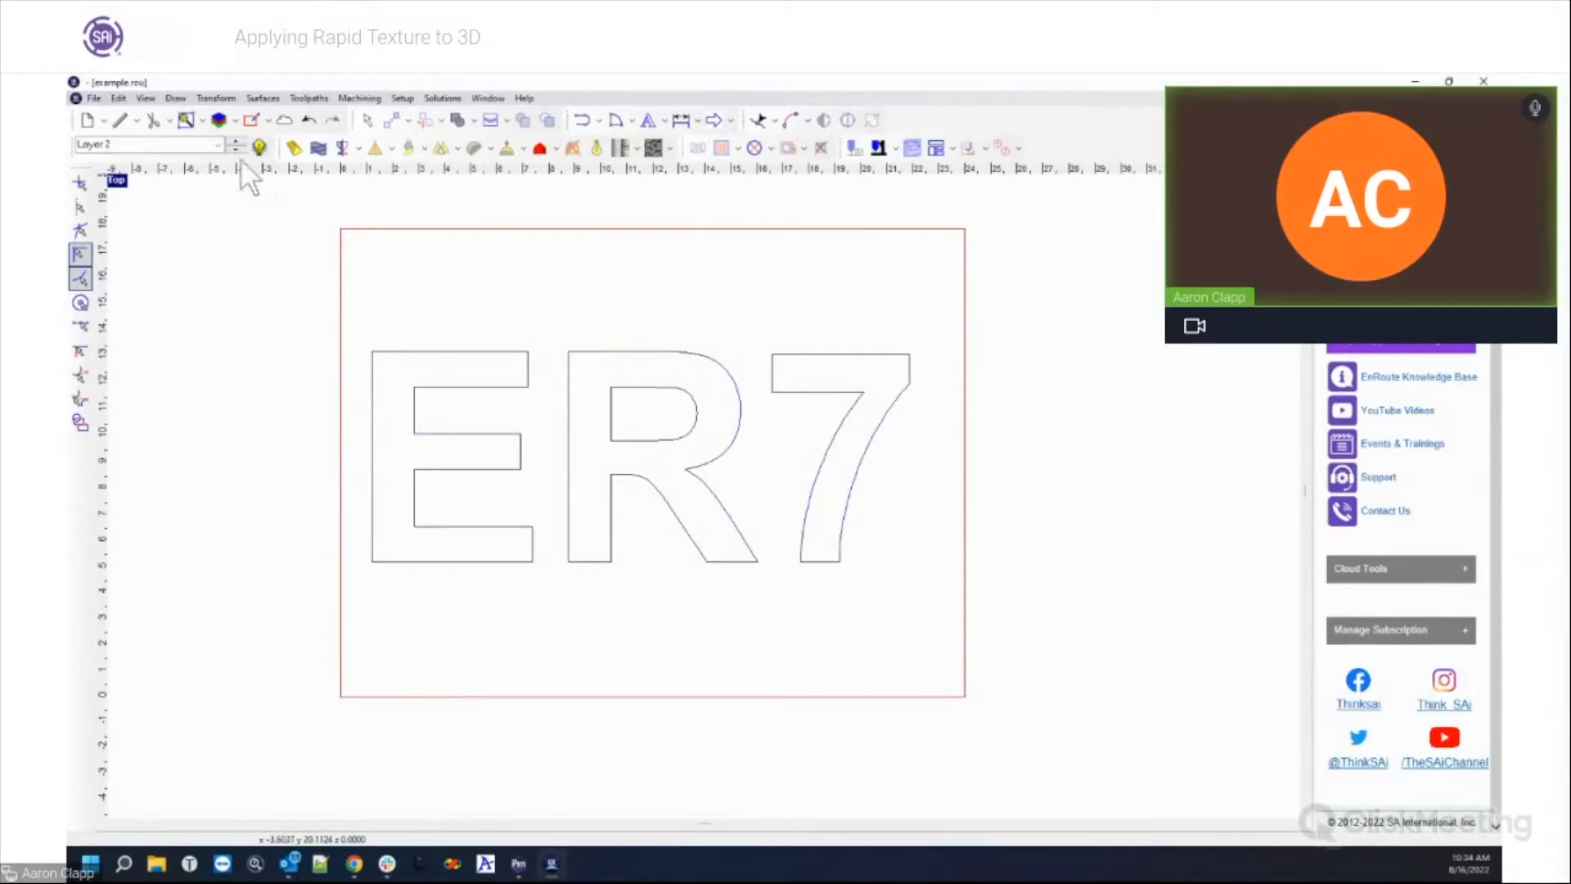
Step: Delete the duplicate ER7 outlines on Layer 2
click(234, 144)
drag(284, 261, 1005, 637)
click(236, 141)
drag(319, 301, 932, 610)
key(Delete)
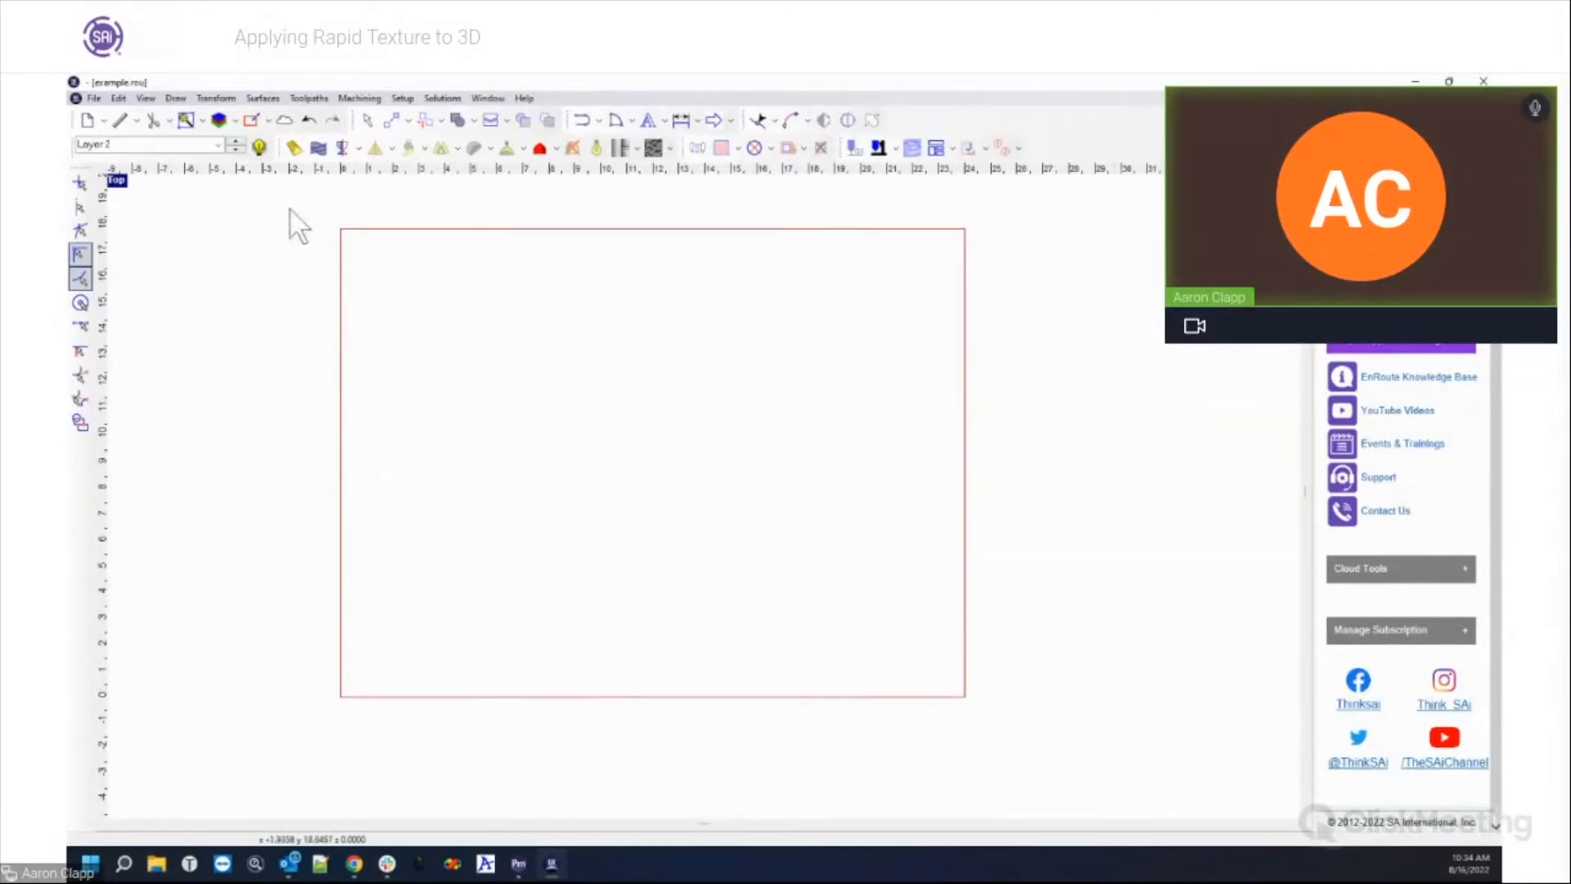
Step: Make Layer 1 active and move the ER7 outlines toward the middle of the plate
click(235, 150)
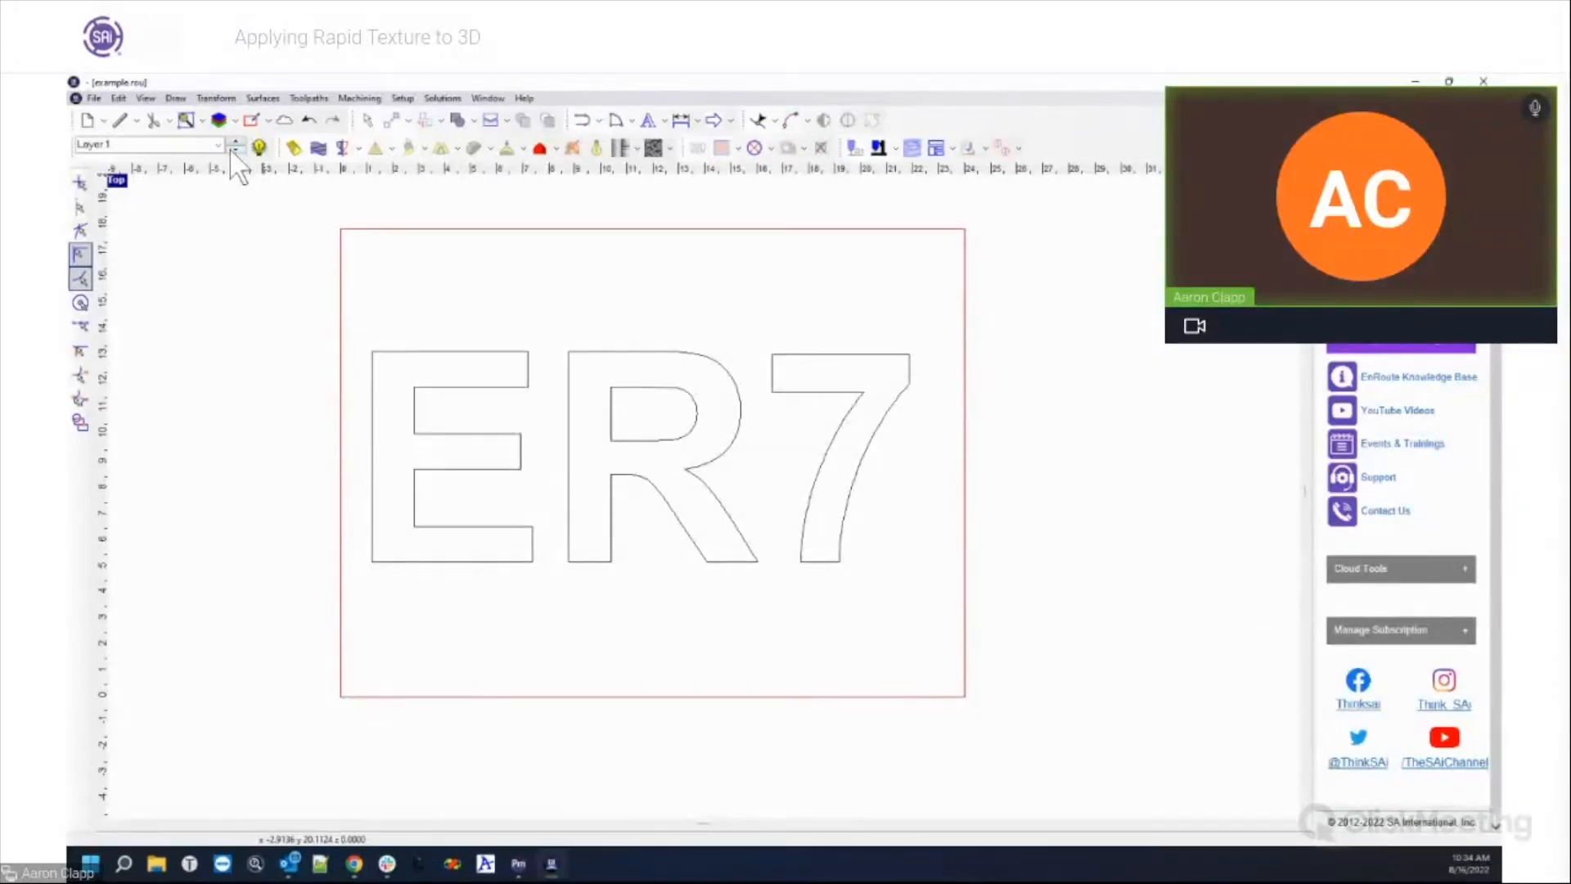
drag(335, 316, 966, 625)
drag(641, 456, 655, 481)
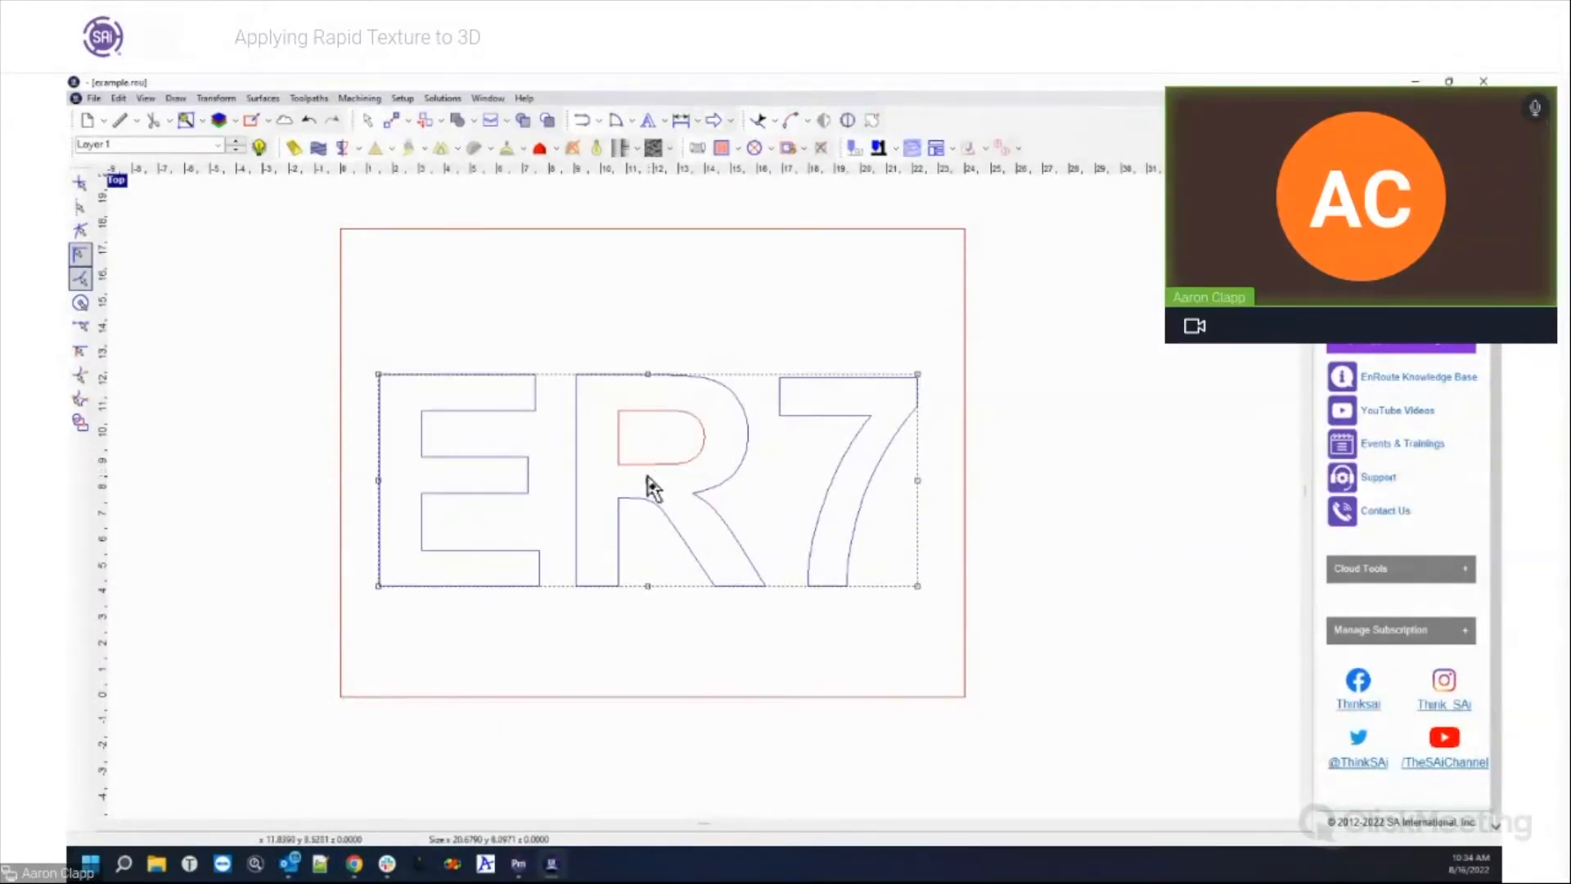
drag(648, 477, 649, 473)
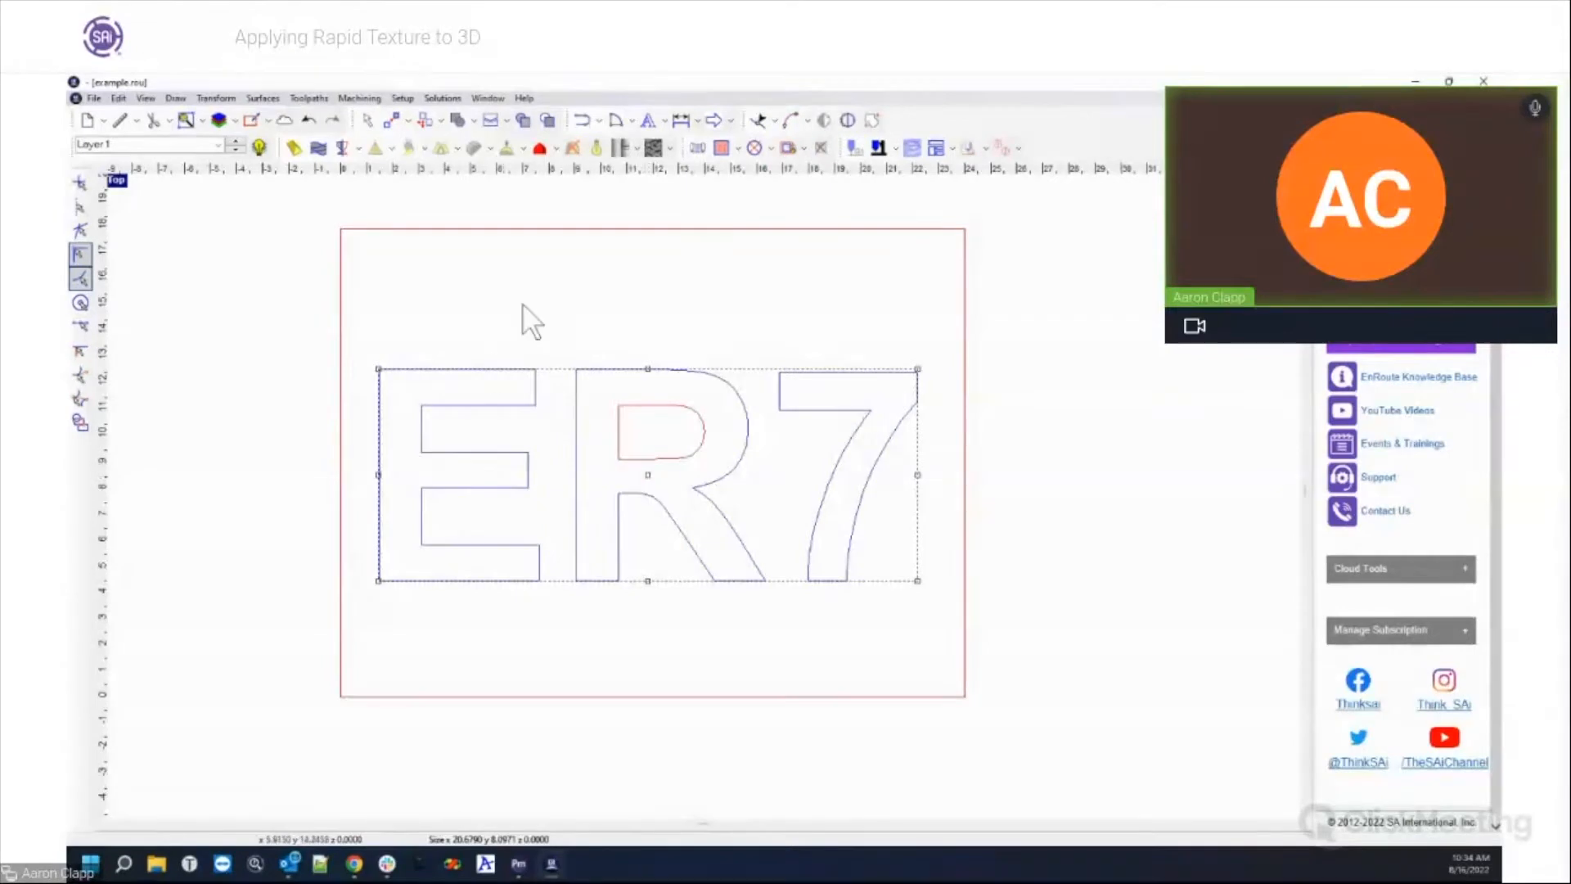
Step: Show all four views and create a relief from the ER7 outlines using Scale to height, height 0.25 and angle 40
click(378, 149)
key(Escape)
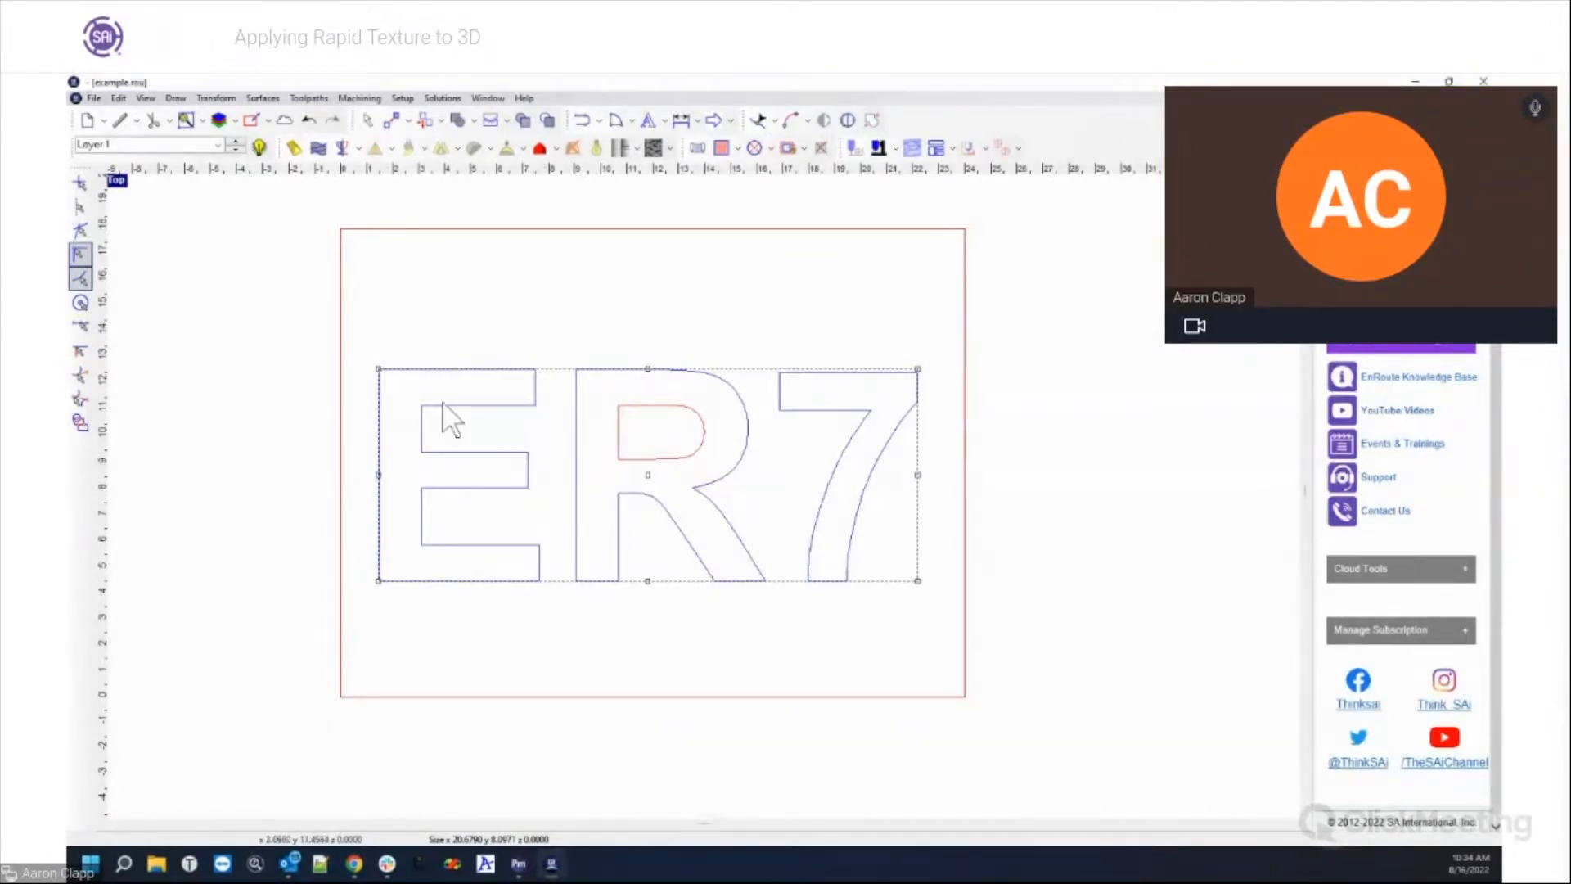
double_click(120, 183)
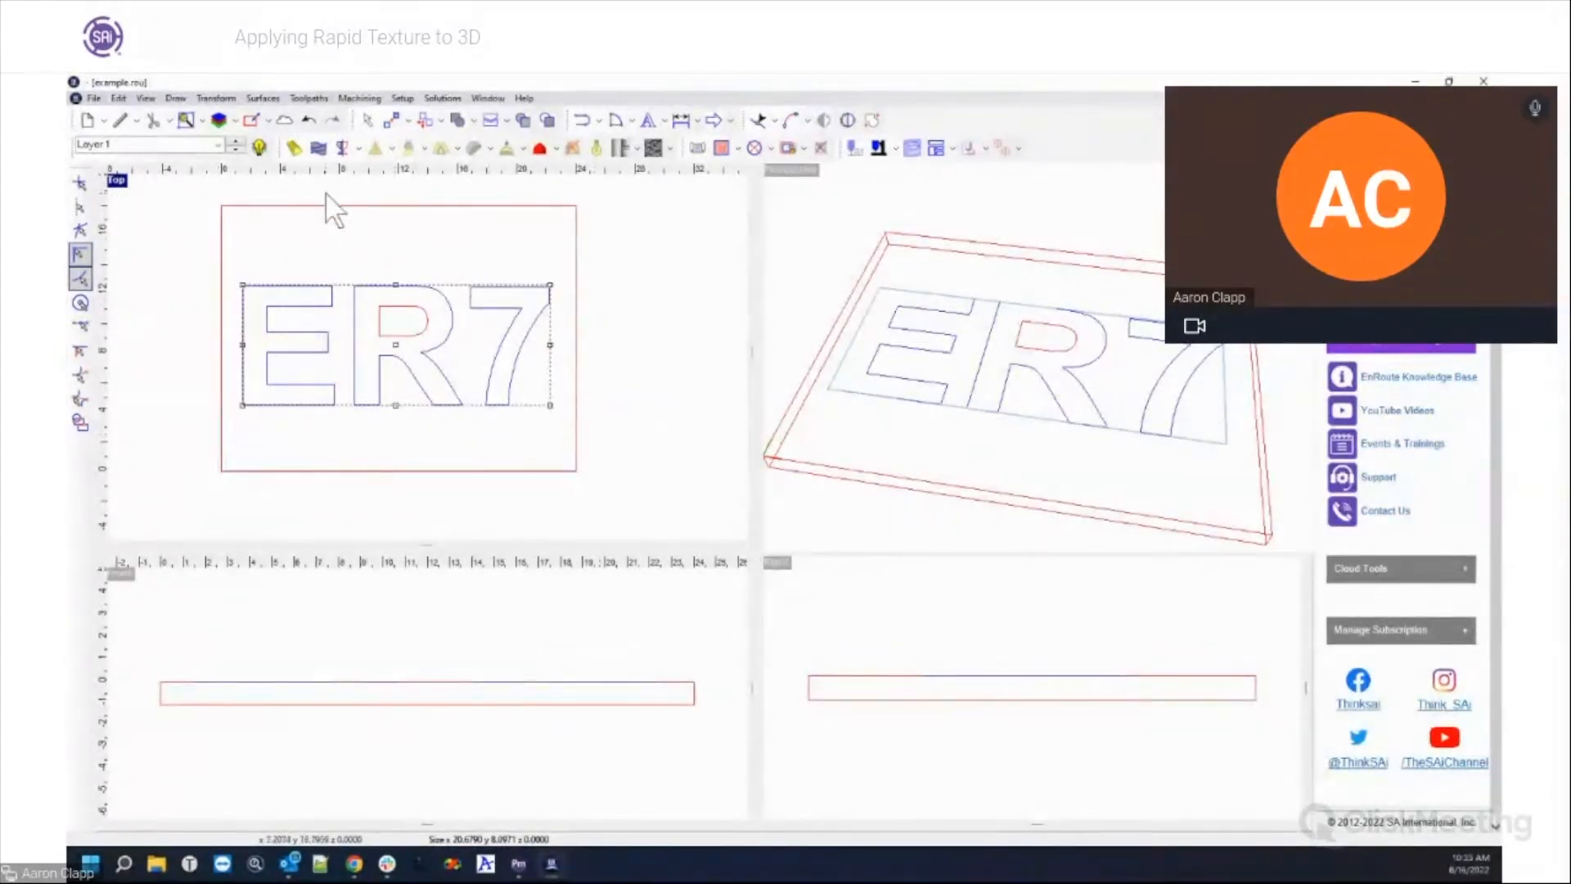
click(292, 146)
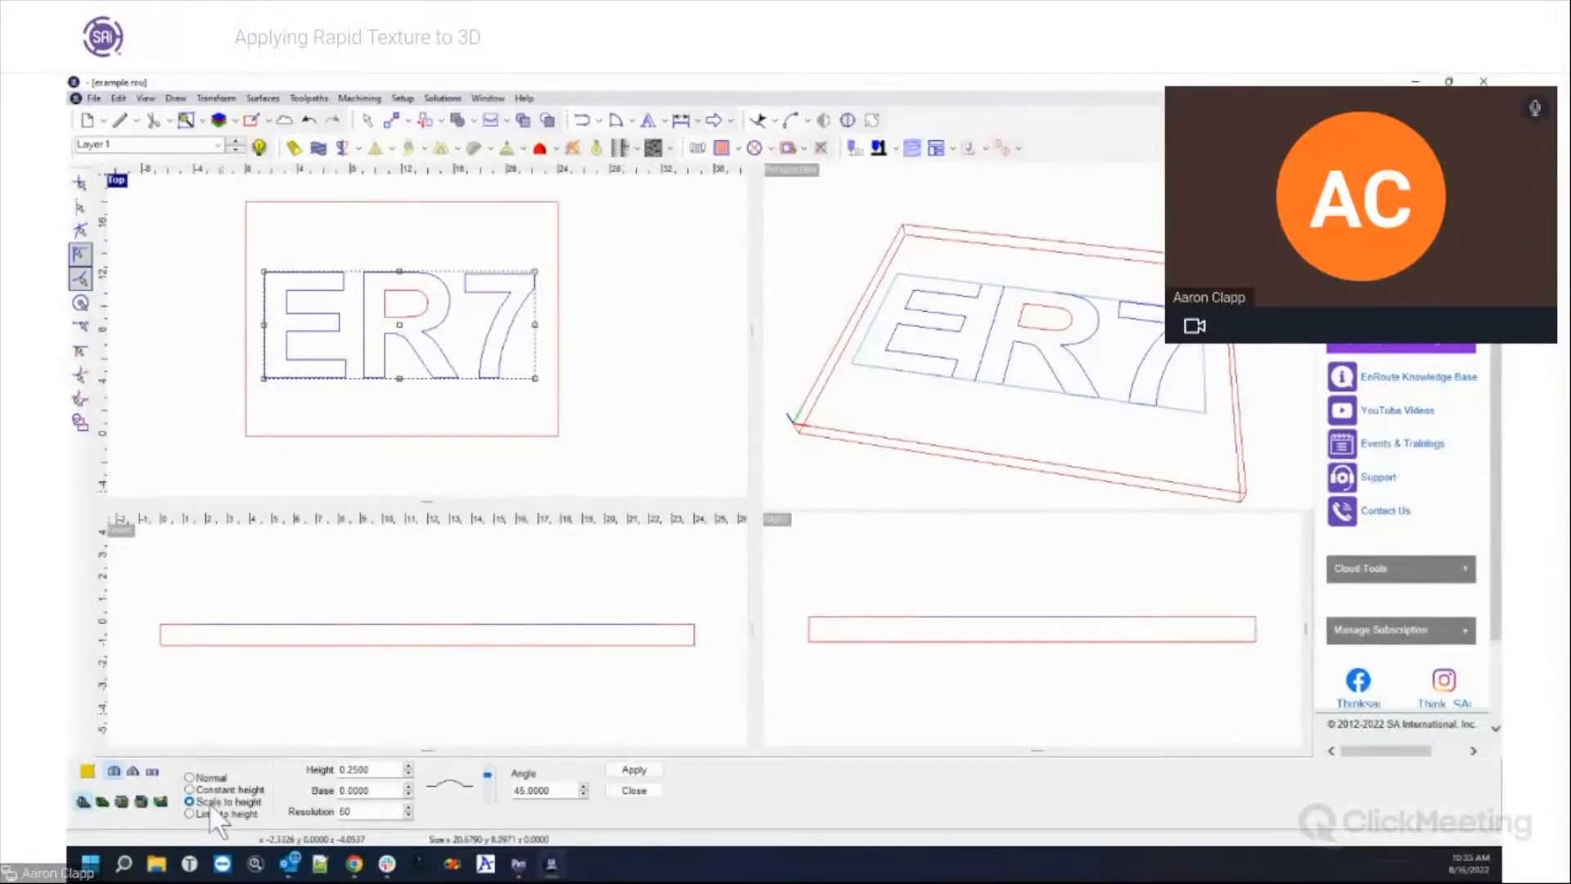
click(190, 777)
drag(488, 777, 487, 776)
drag(488, 773, 479, 789)
click(190, 800)
drag(481, 771, 486, 775)
drag(340, 770, 406, 772)
click(632, 768)
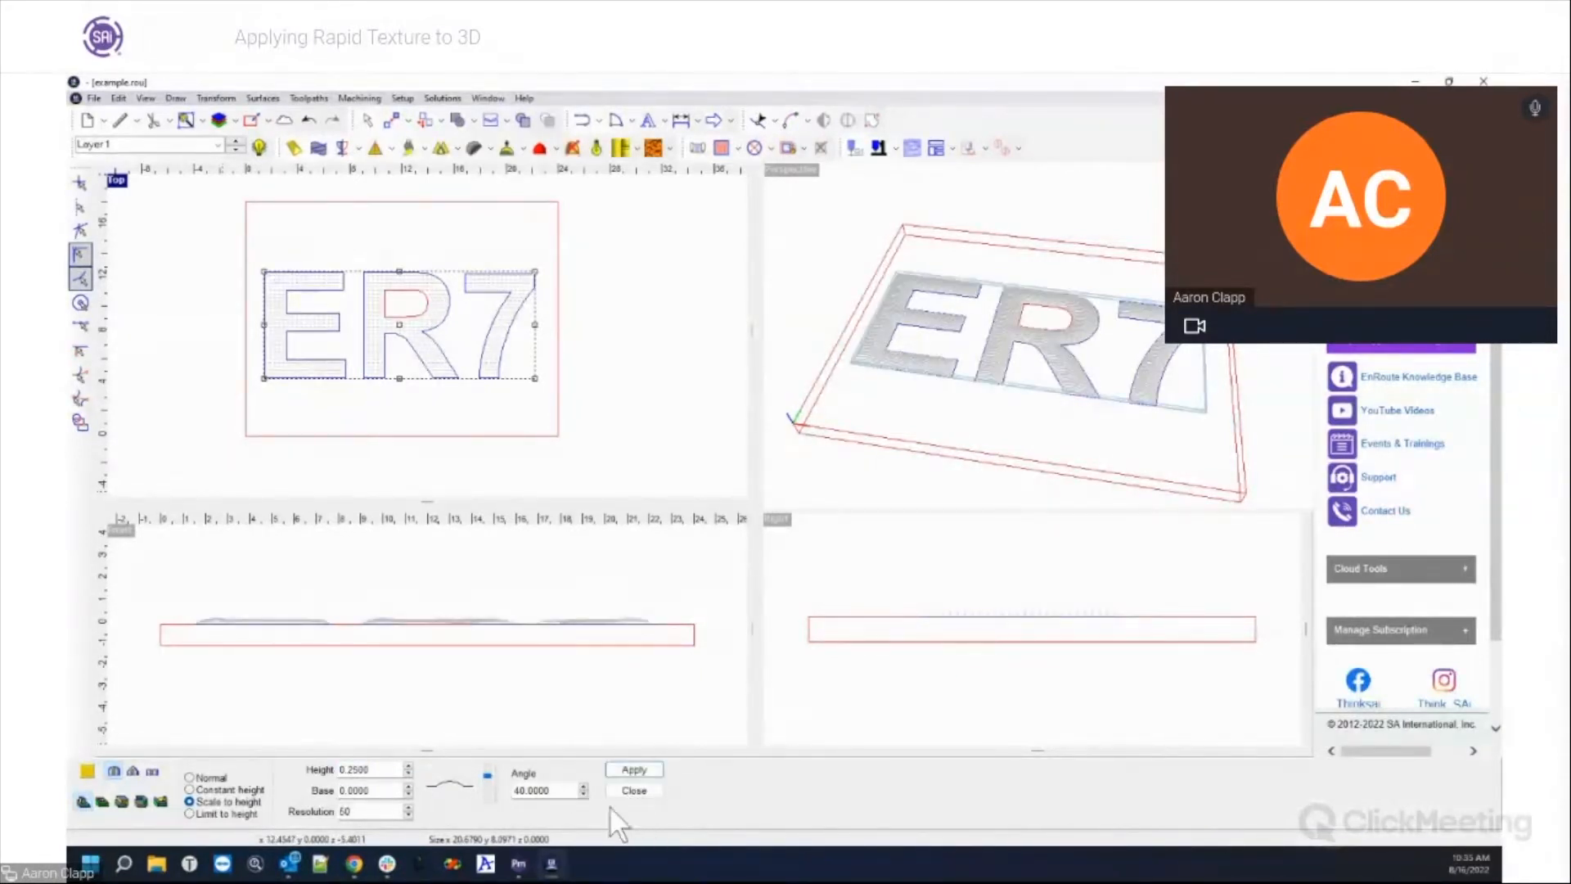
click(632, 790)
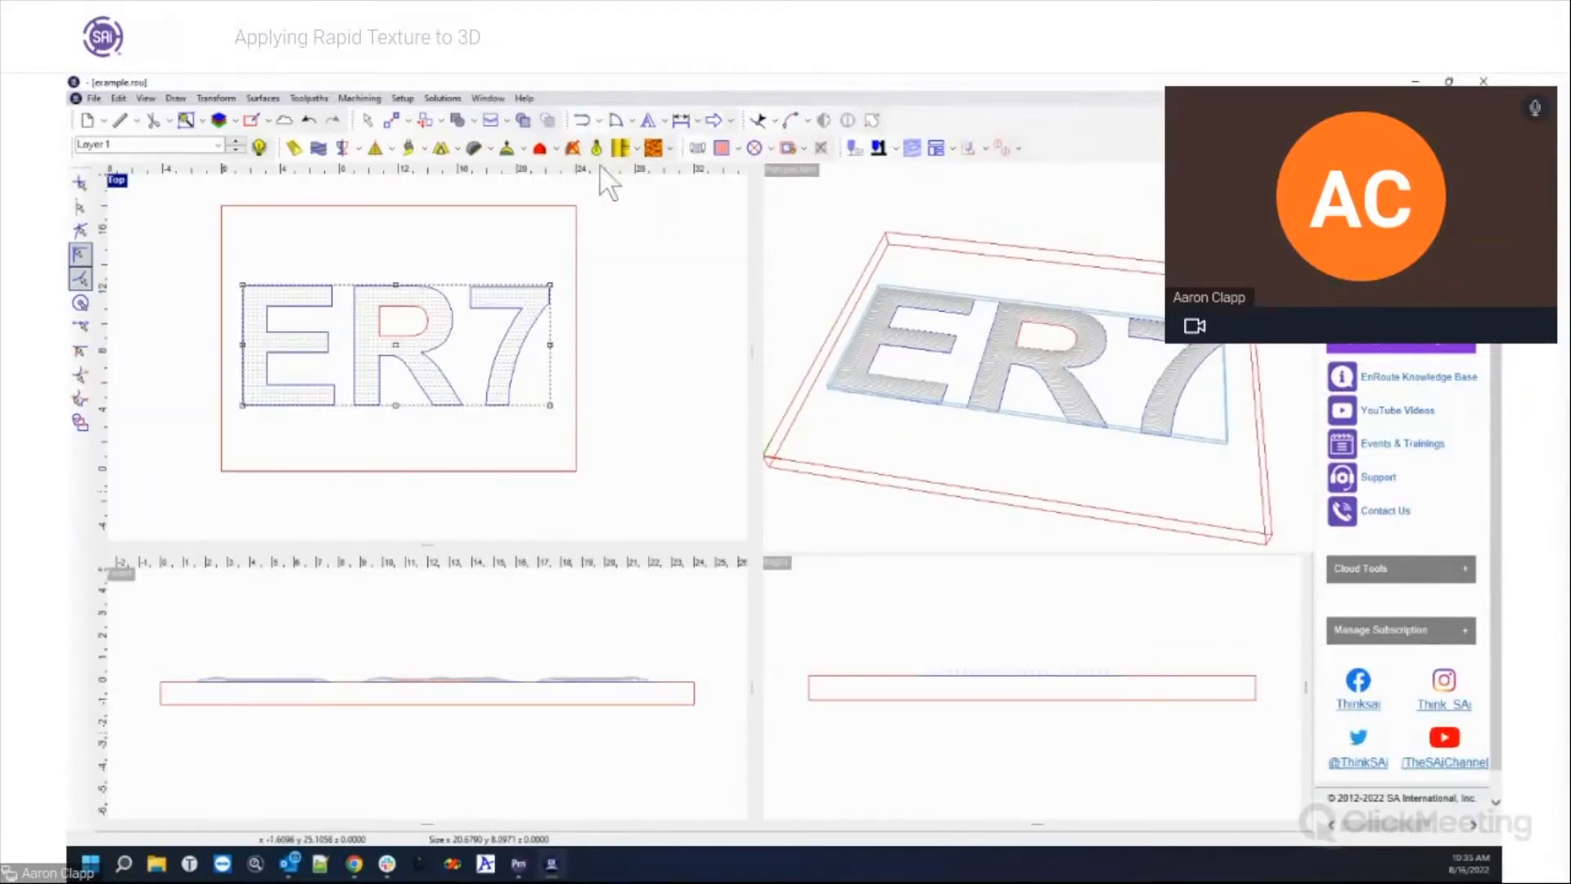
Step: Examine the ER7 relief as a shaded surface in the Perspective view, and return to wireframe display
click(592, 152)
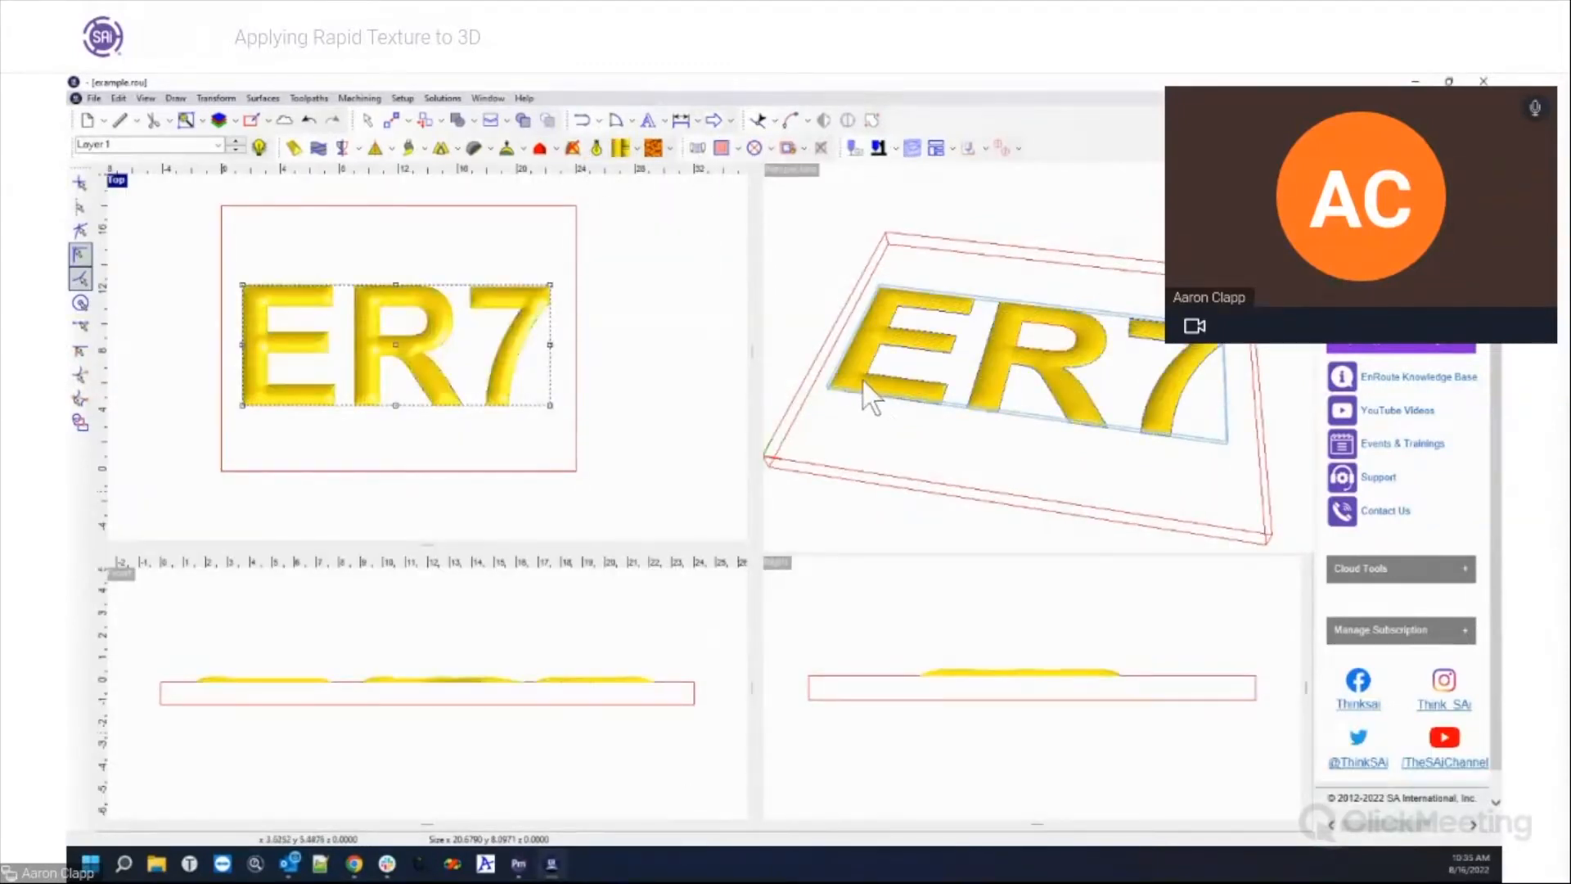
drag(935, 411, 980, 368)
scroll(994, 371, up, 3)
middle_drag(1018, 377, 1082, 383)
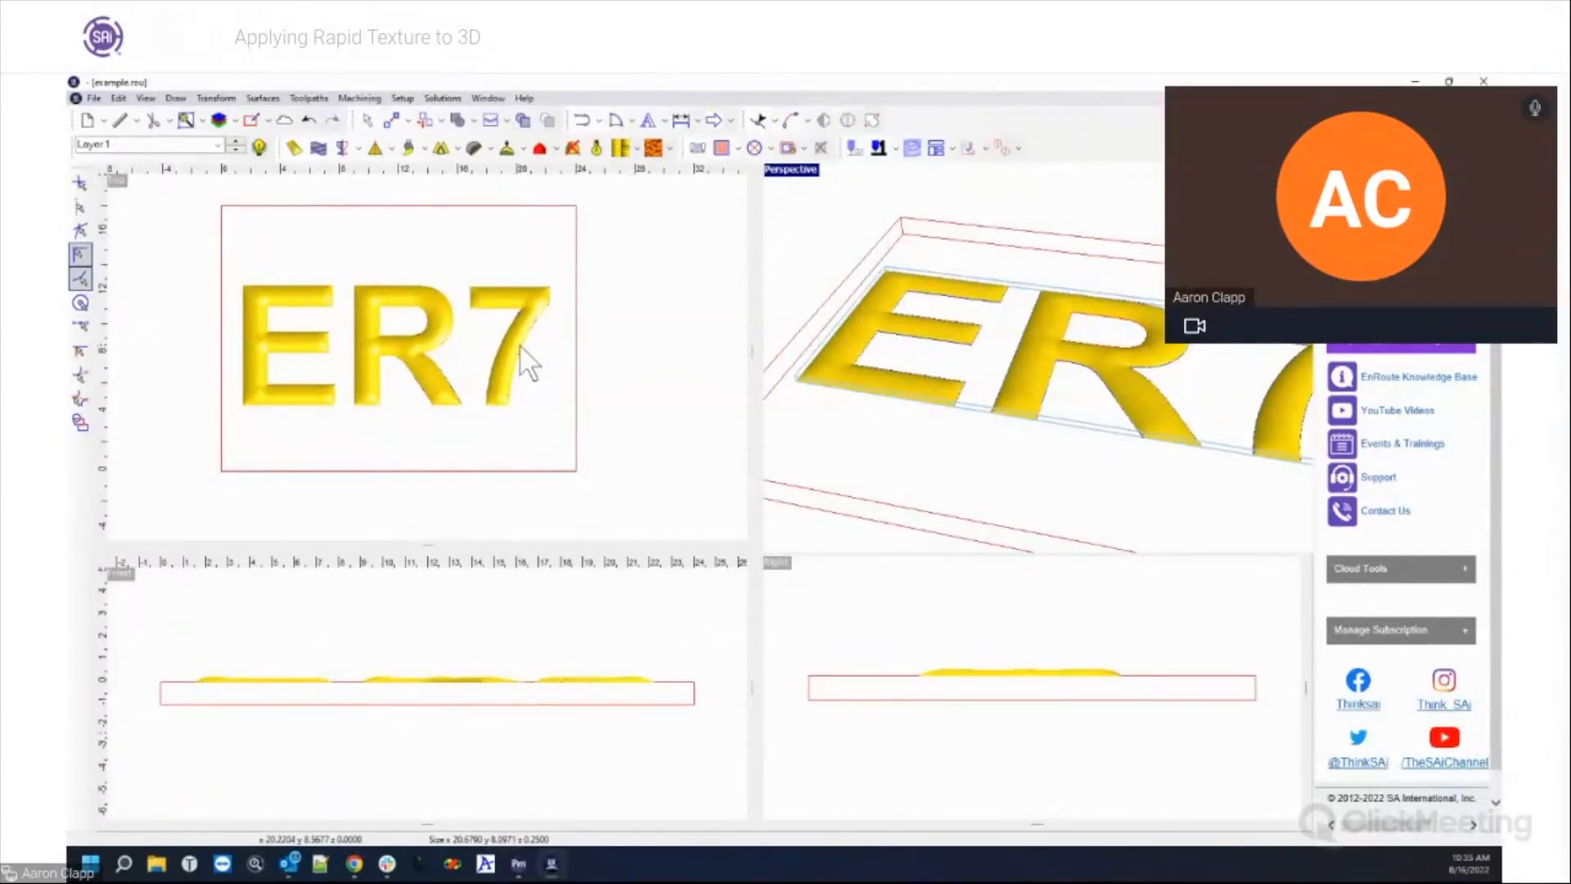
click(449, 420)
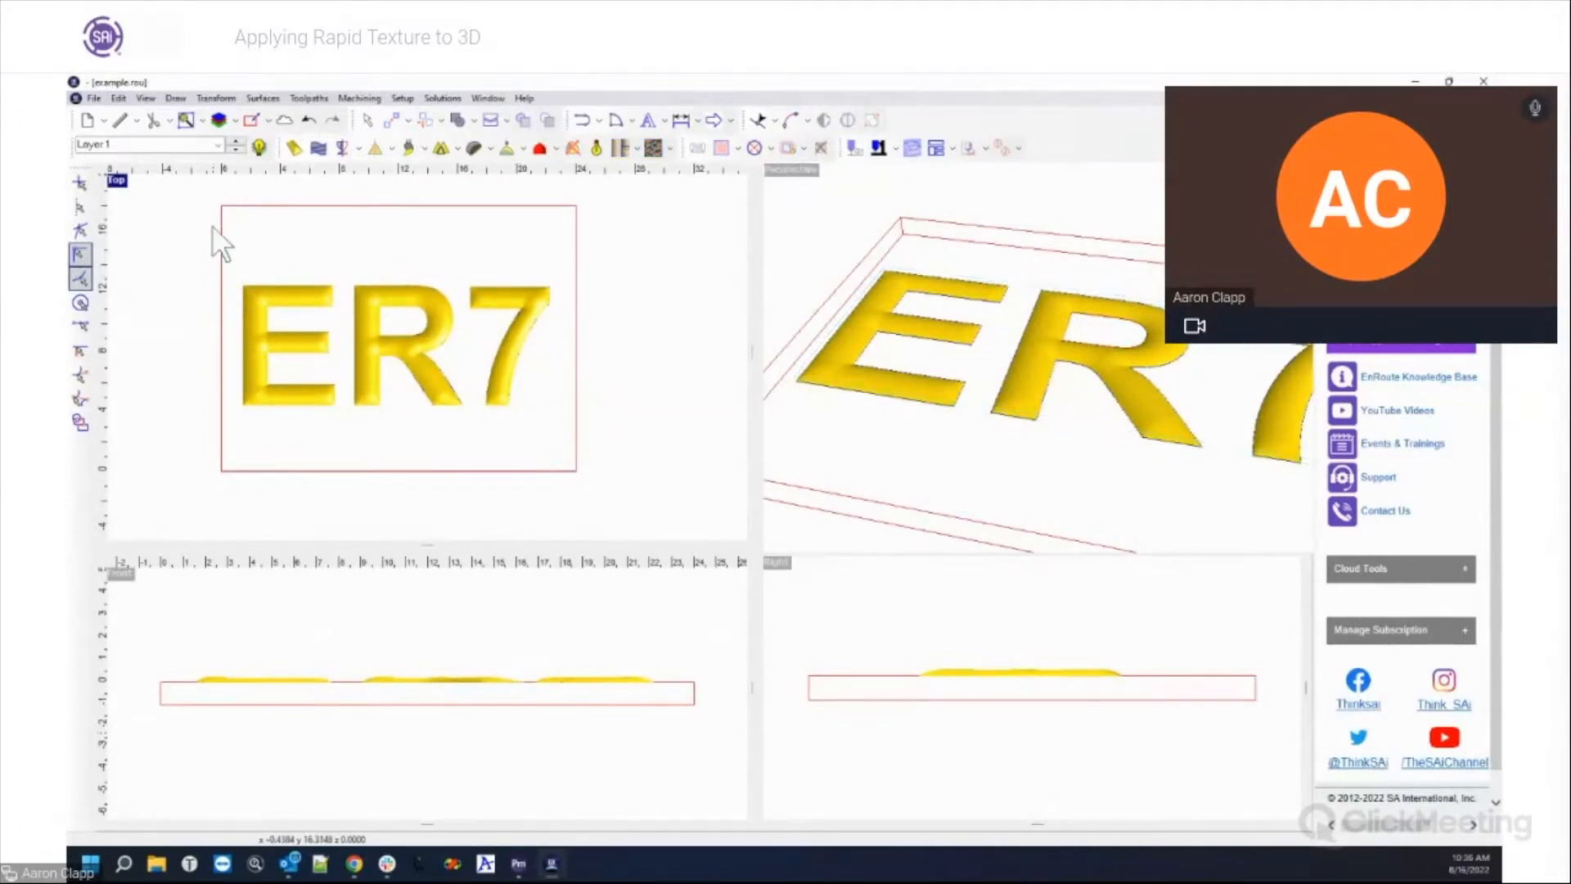
click(596, 148)
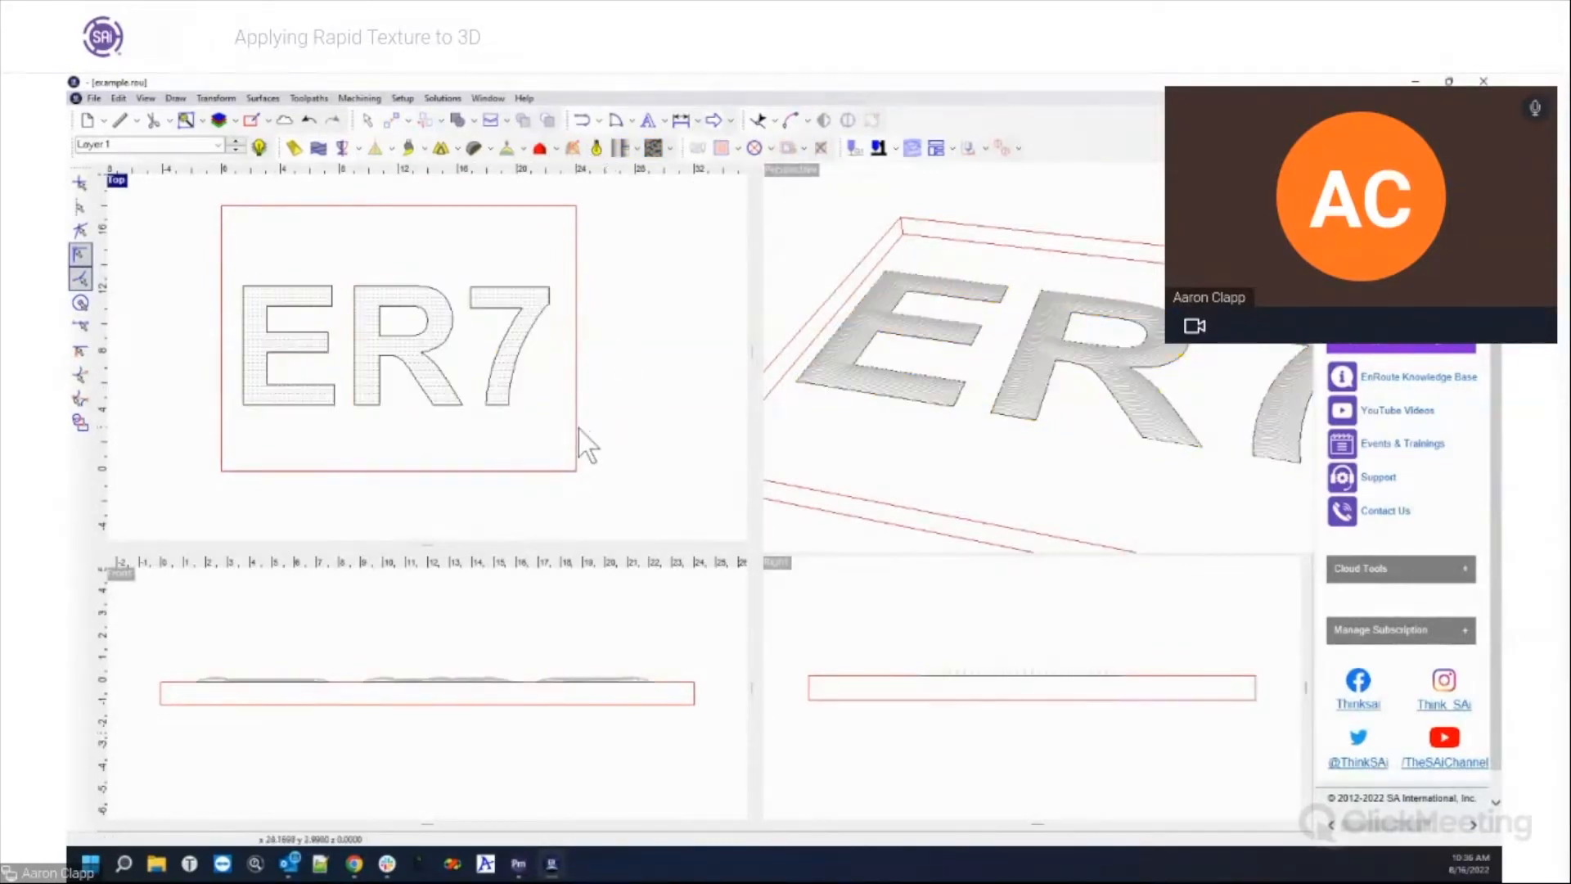
Step: Copy the ER7 relief and its outlines from Layer 1 and paste them in place onto Layer 2
drag(211, 255, 620, 460)
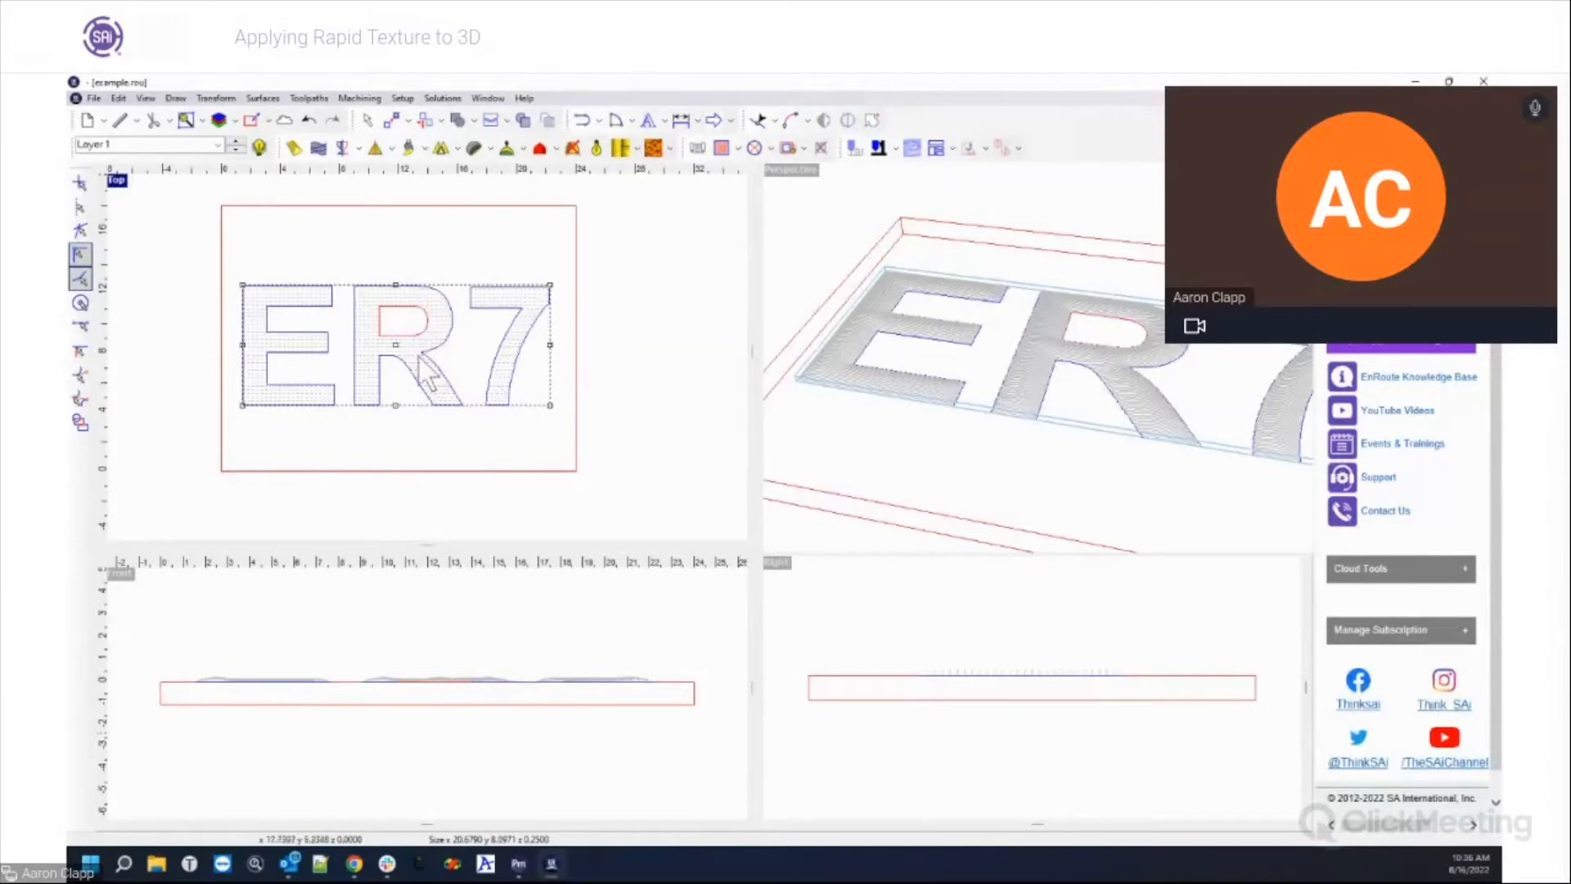
right_click(377, 321)
click(463, 725)
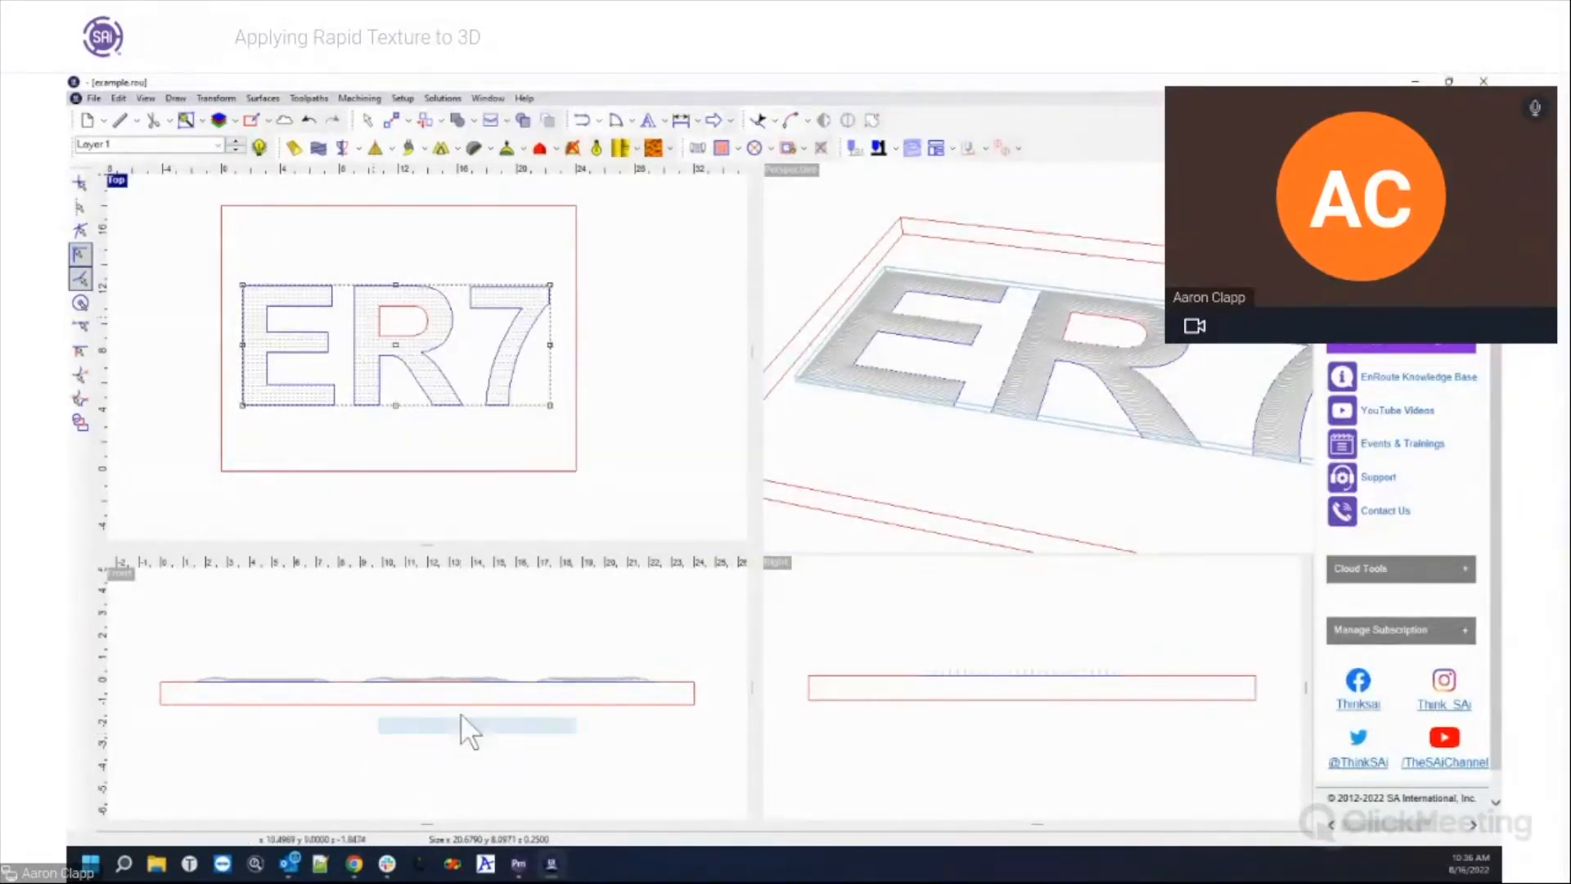
click(219, 145)
click(221, 145)
click(203, 174)
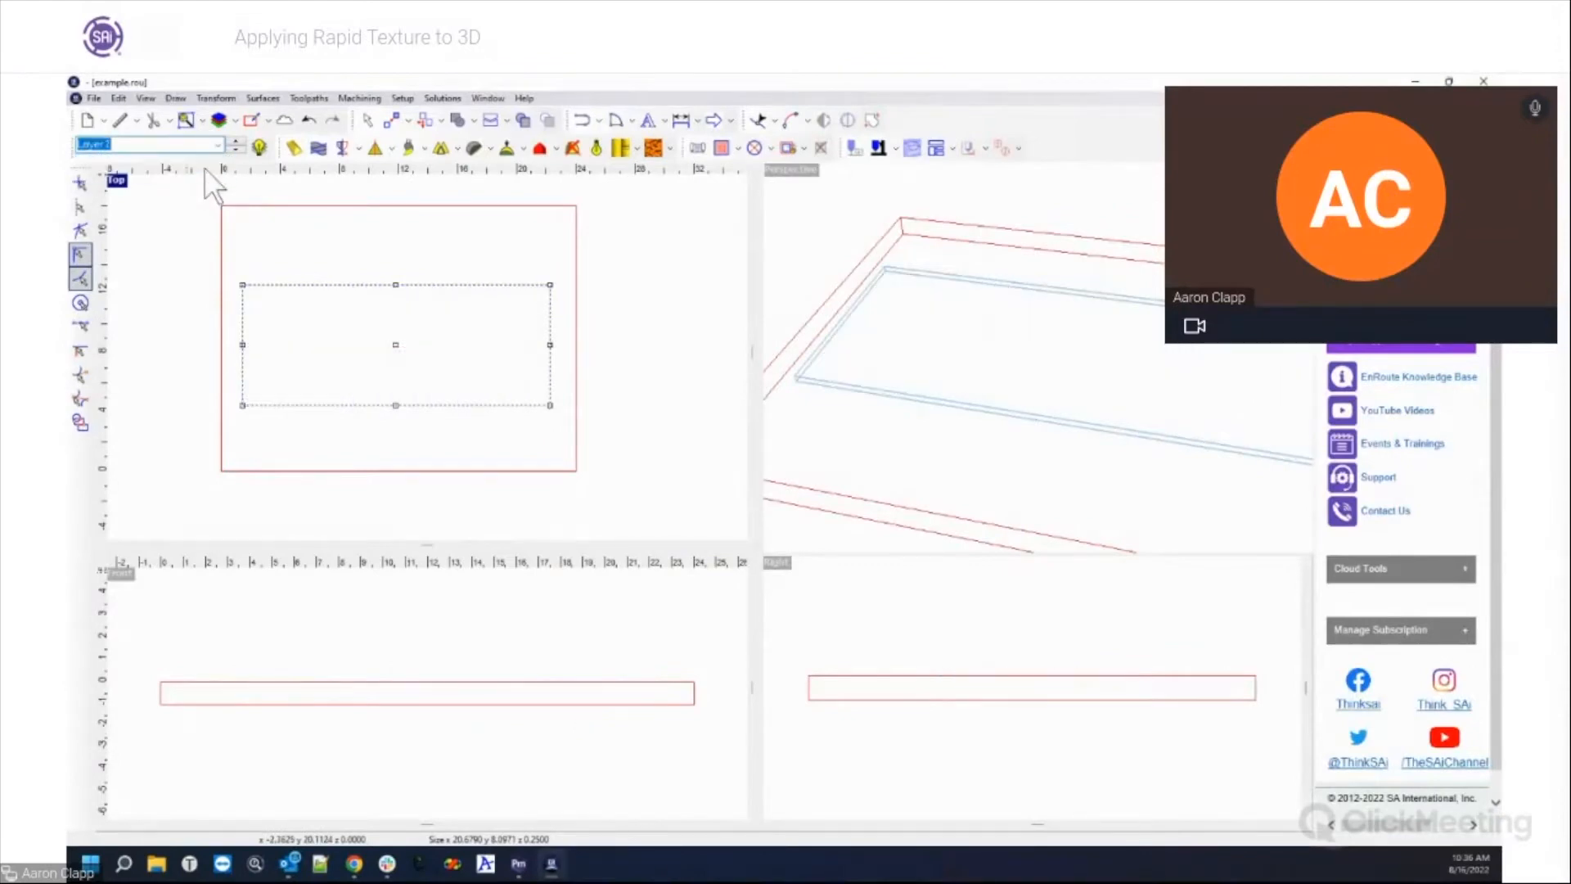
right_click(316, 306)
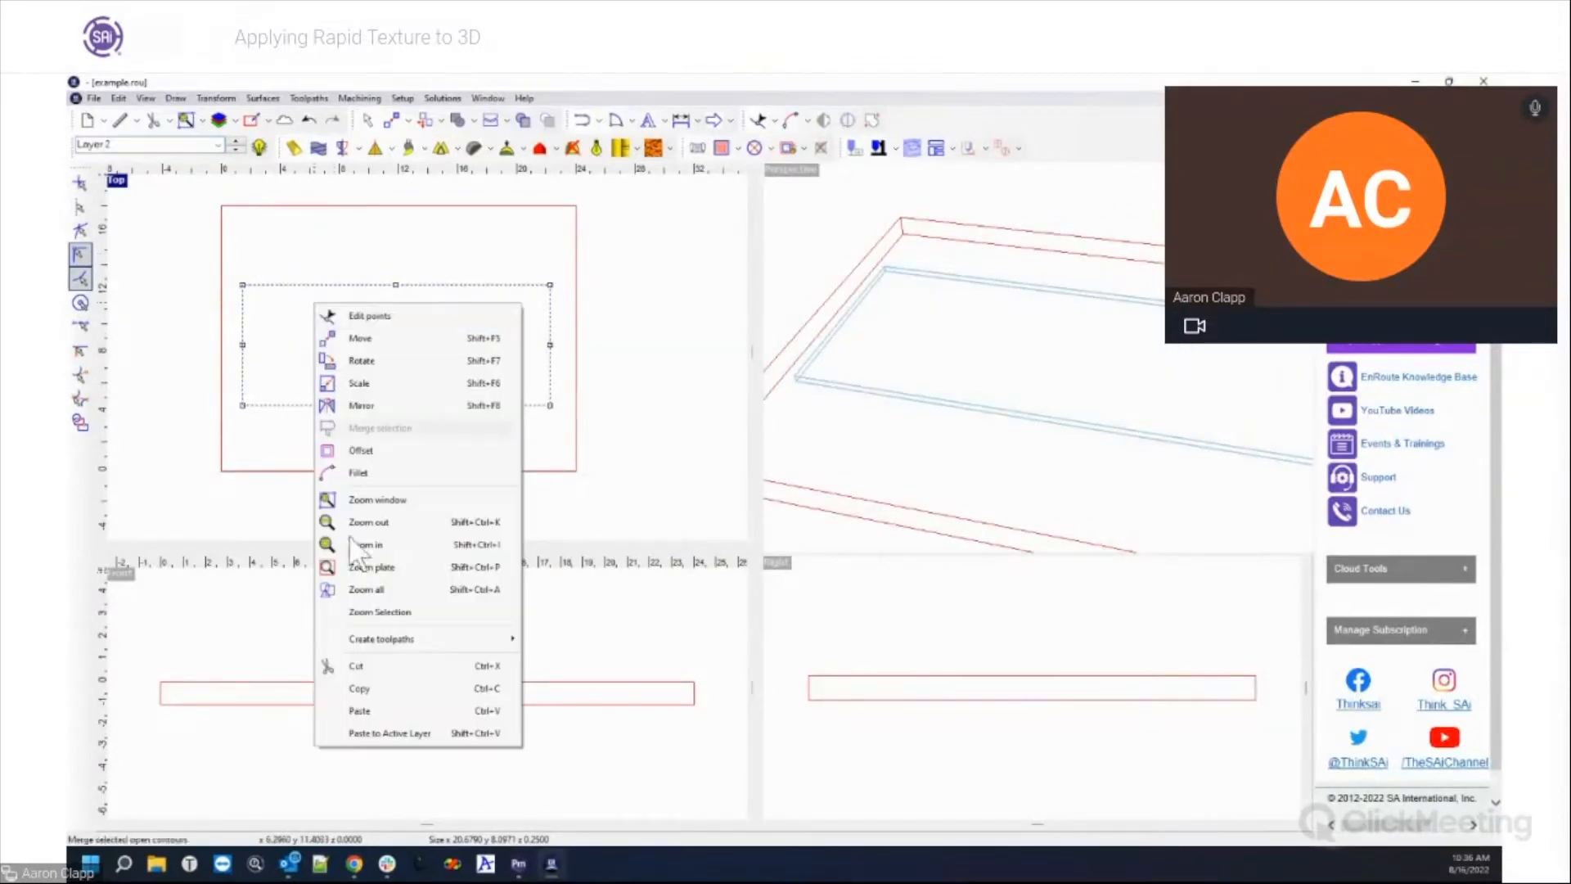
click(365, 737)
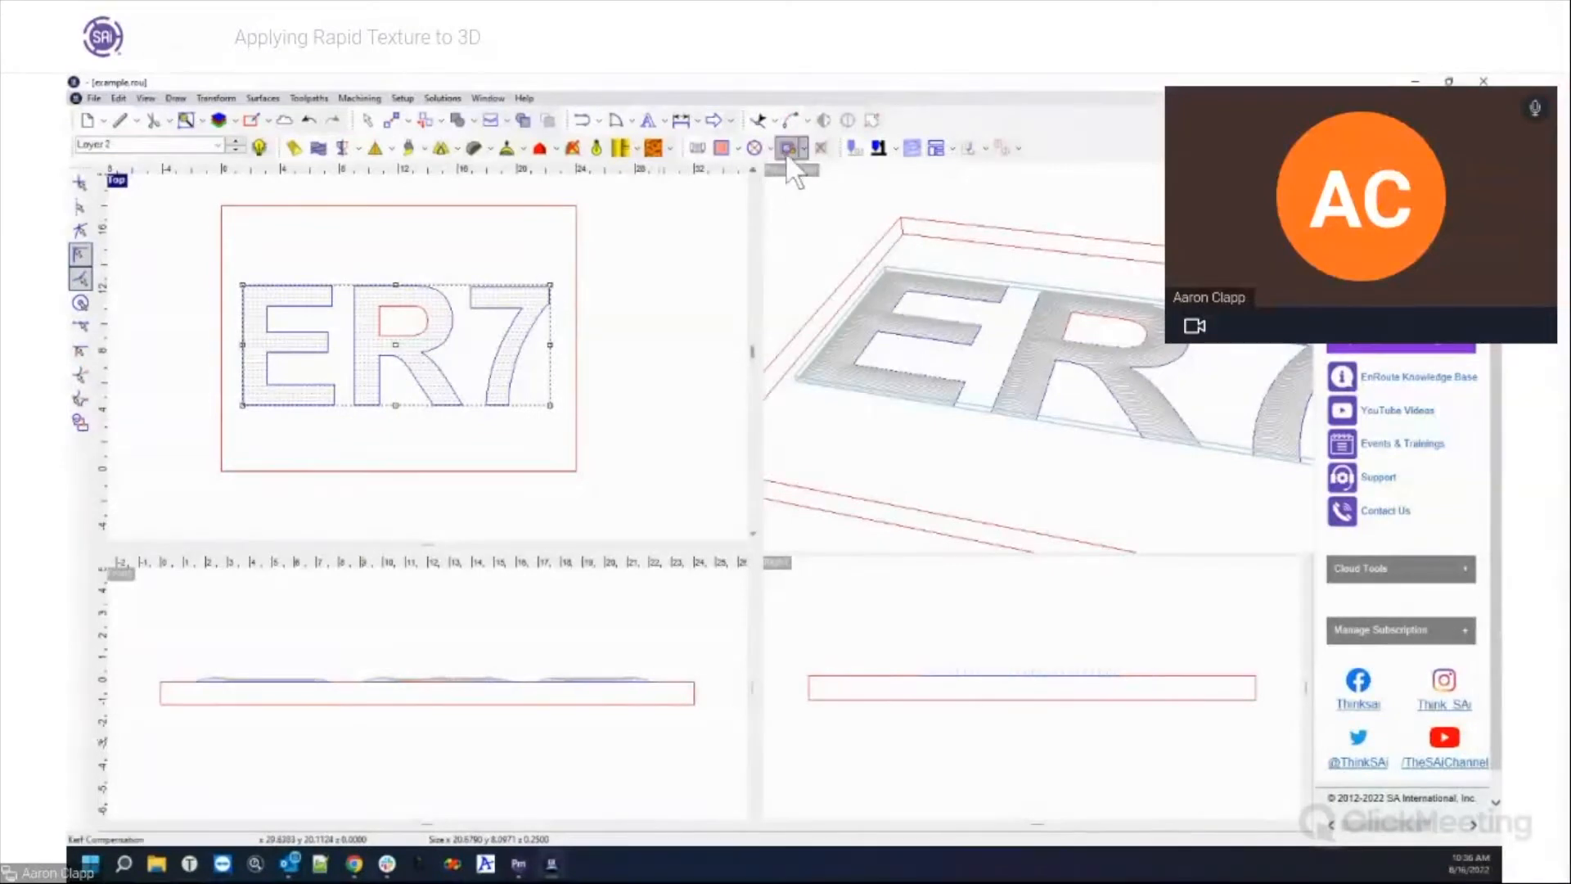
Step: Remove the relief surface from the ER7 copy on Layer 2 so only the outlines remain
click(573, 148)
click(603, 296)
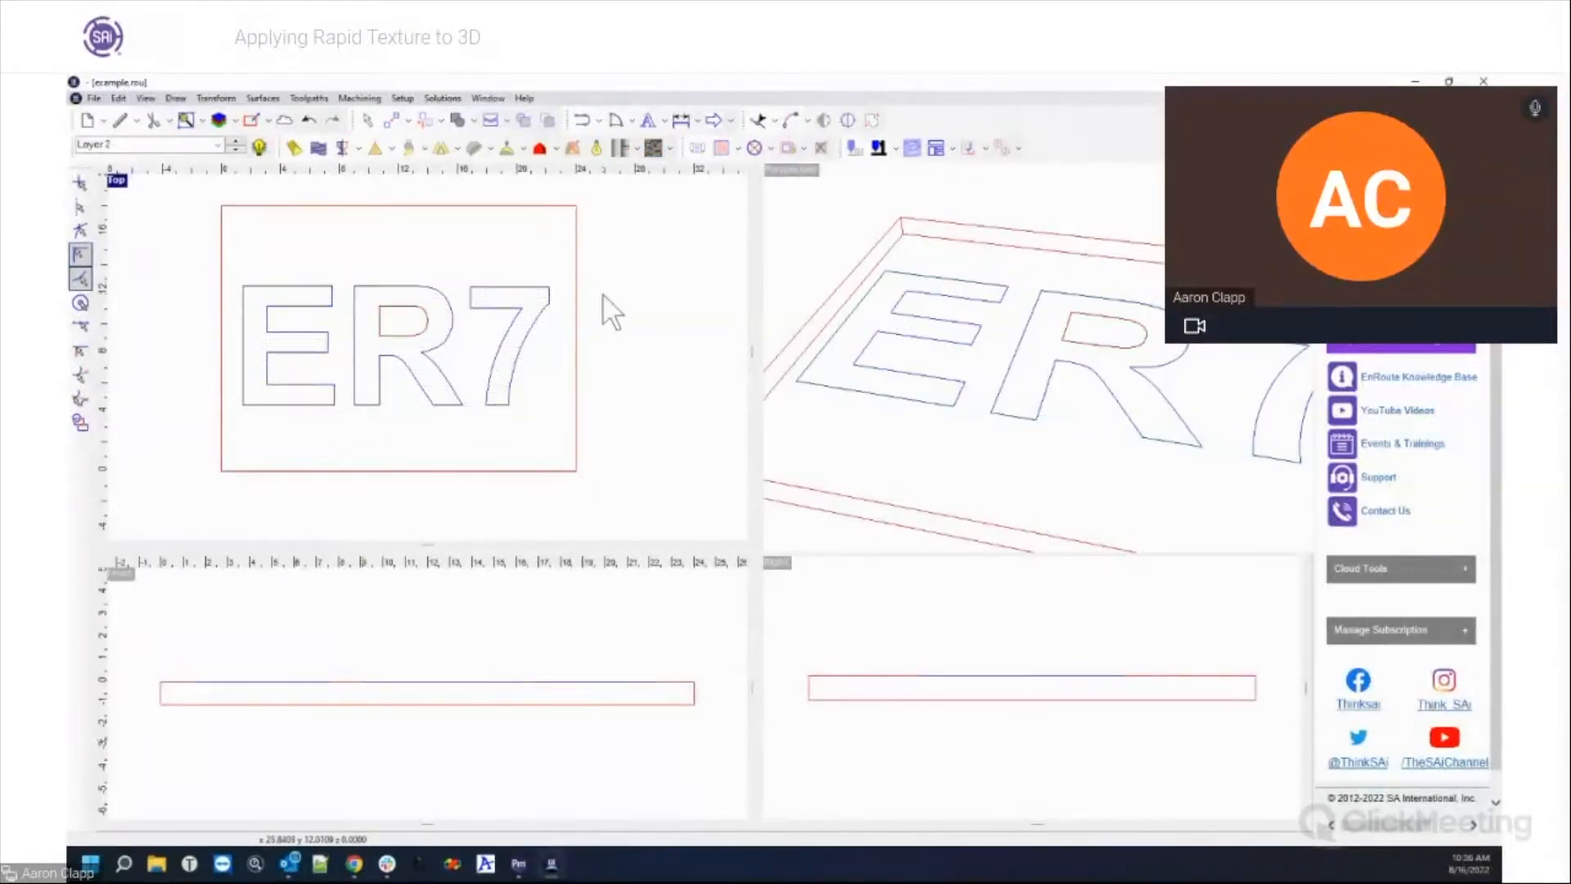
Step: Select all ER7 outlines on Layer 2 and group them
drag(189, 250, 606, 477)
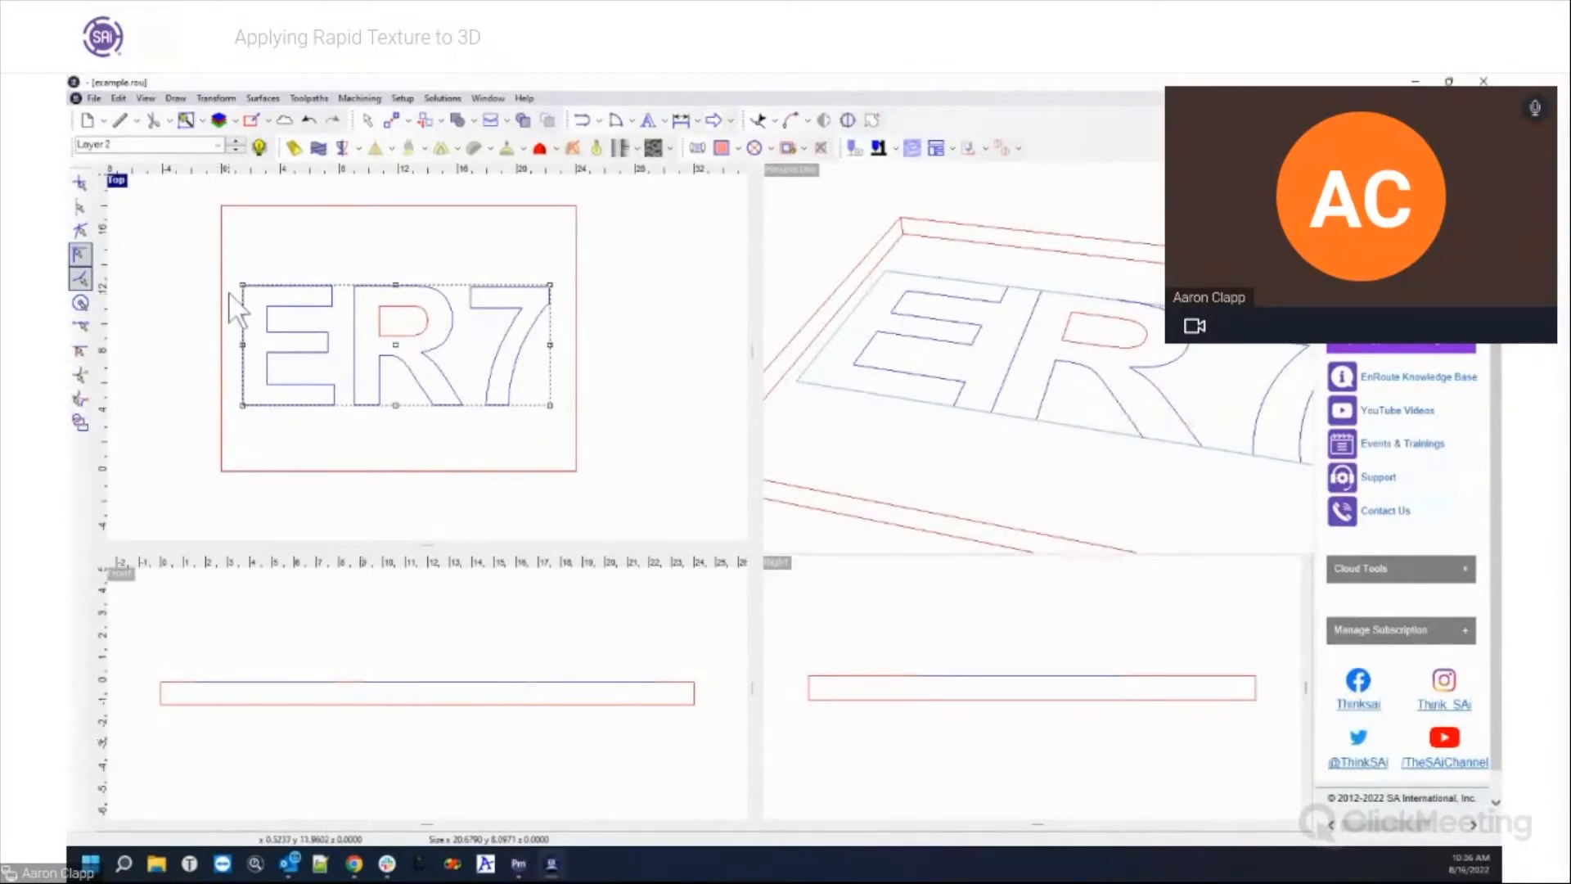
click(308, 252)
drag(216, 257, 641, 468)
click(206, 99)
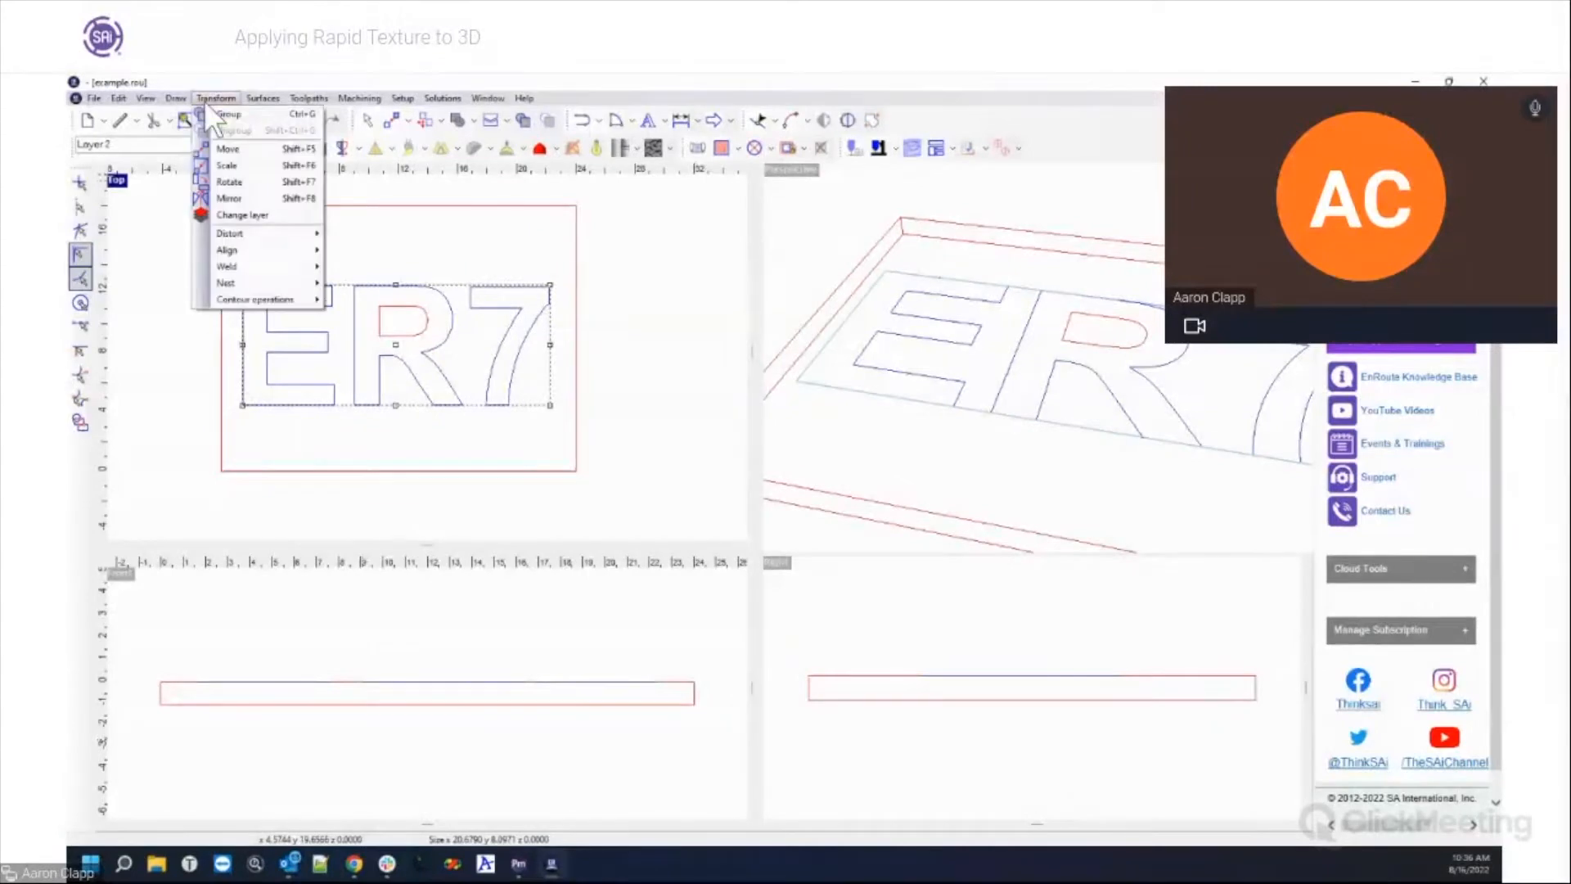
click(221, 115)
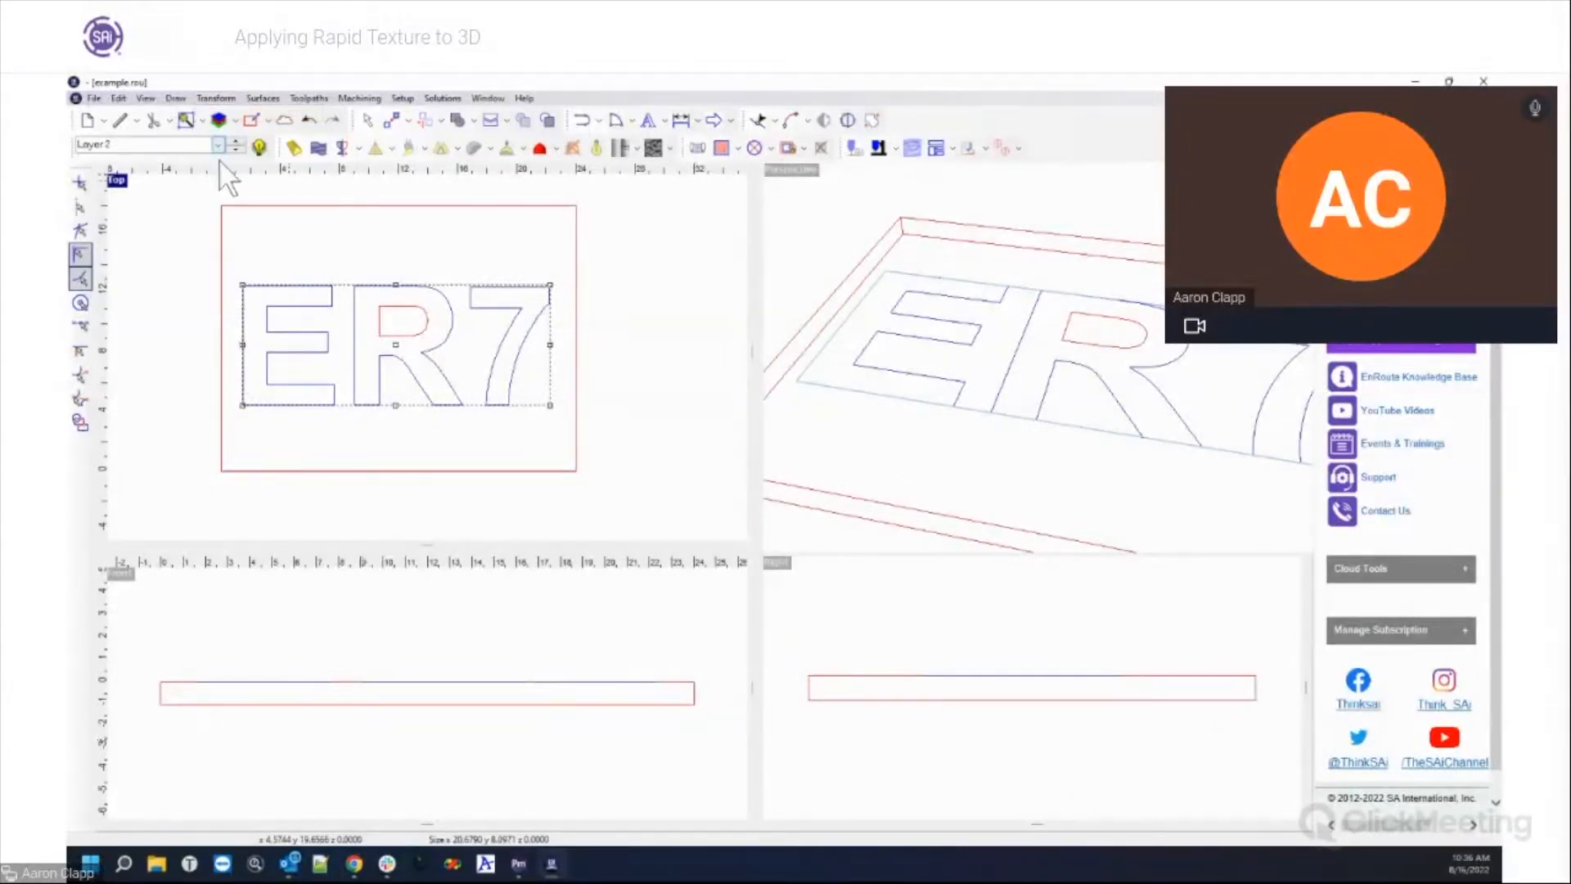
Step: Group the ER7 reliefs on Layer 1 and check that they are selected as one object
click(237, 142)
drag(225, 262, 617, 463)
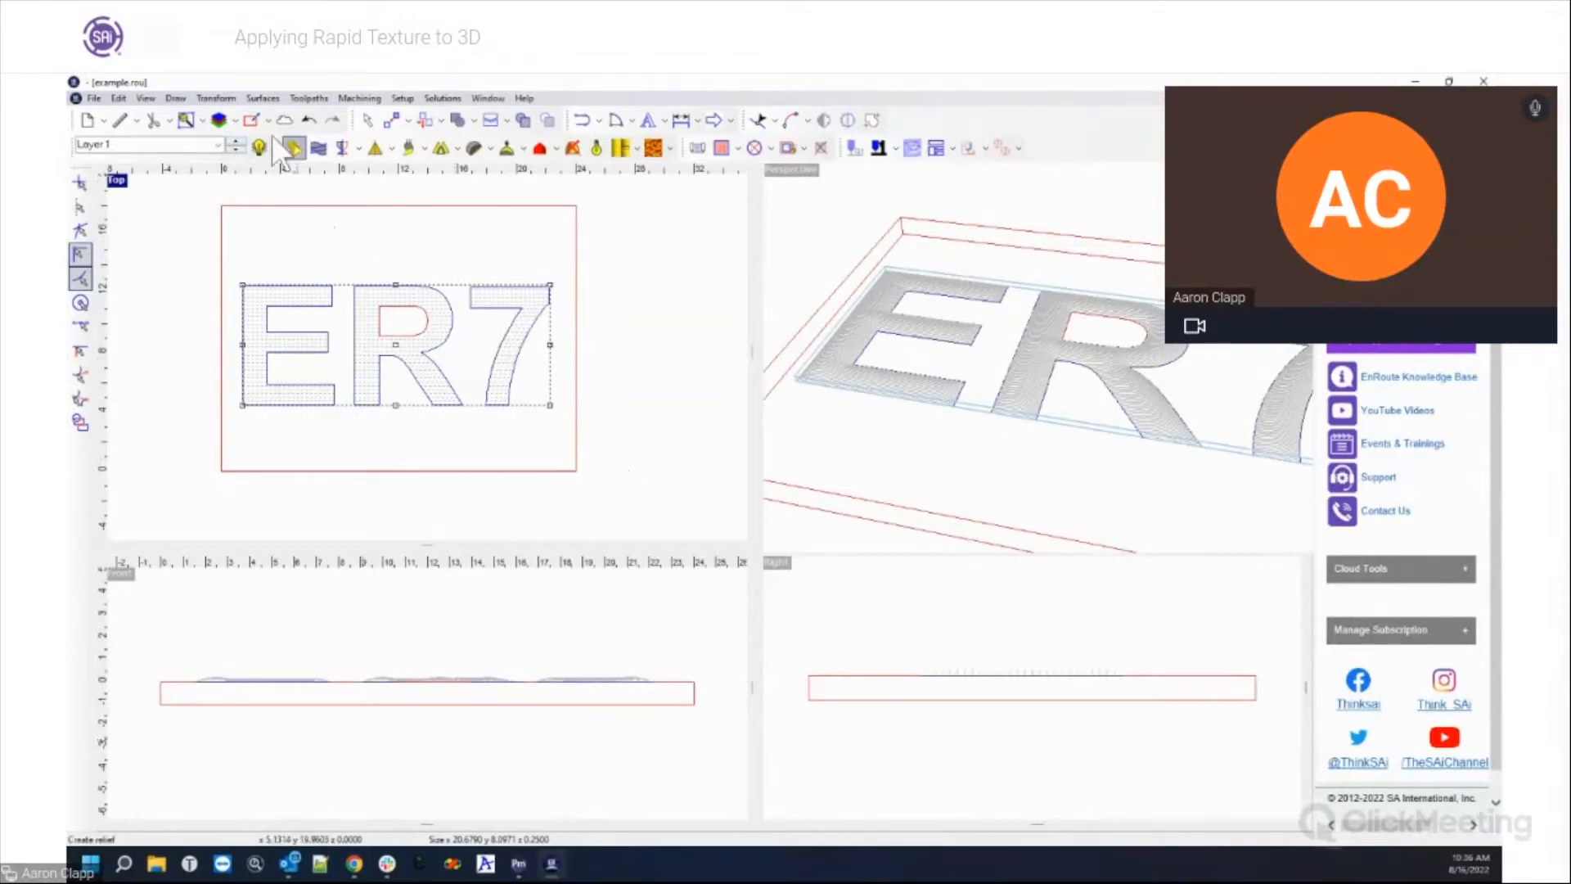
click(216, 97)
click(228, 111)
click(368, 212)
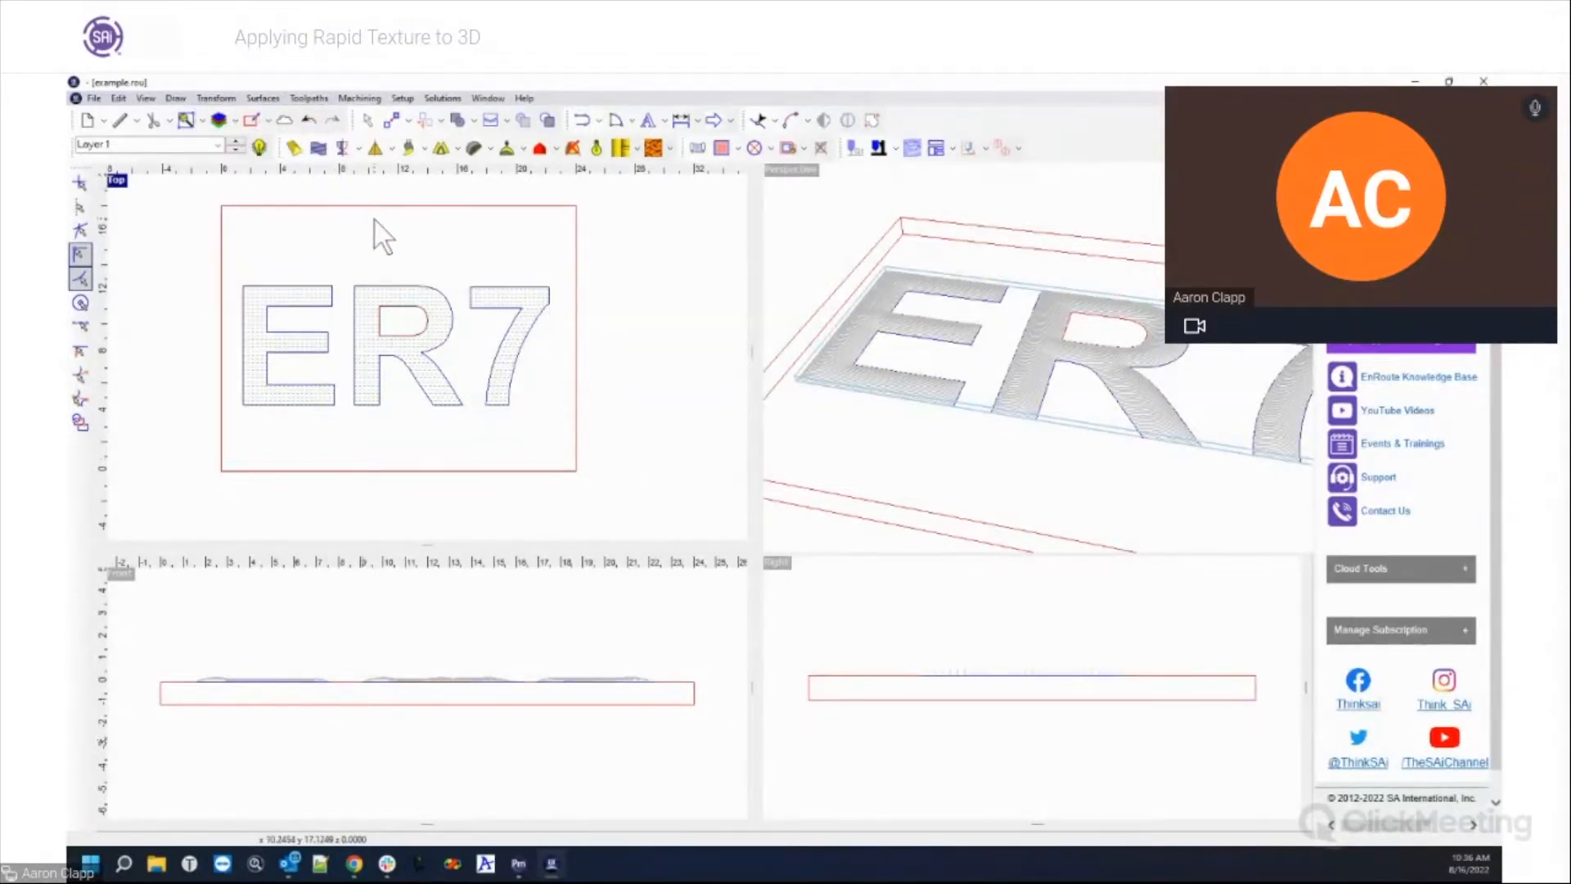
click(324, 295)
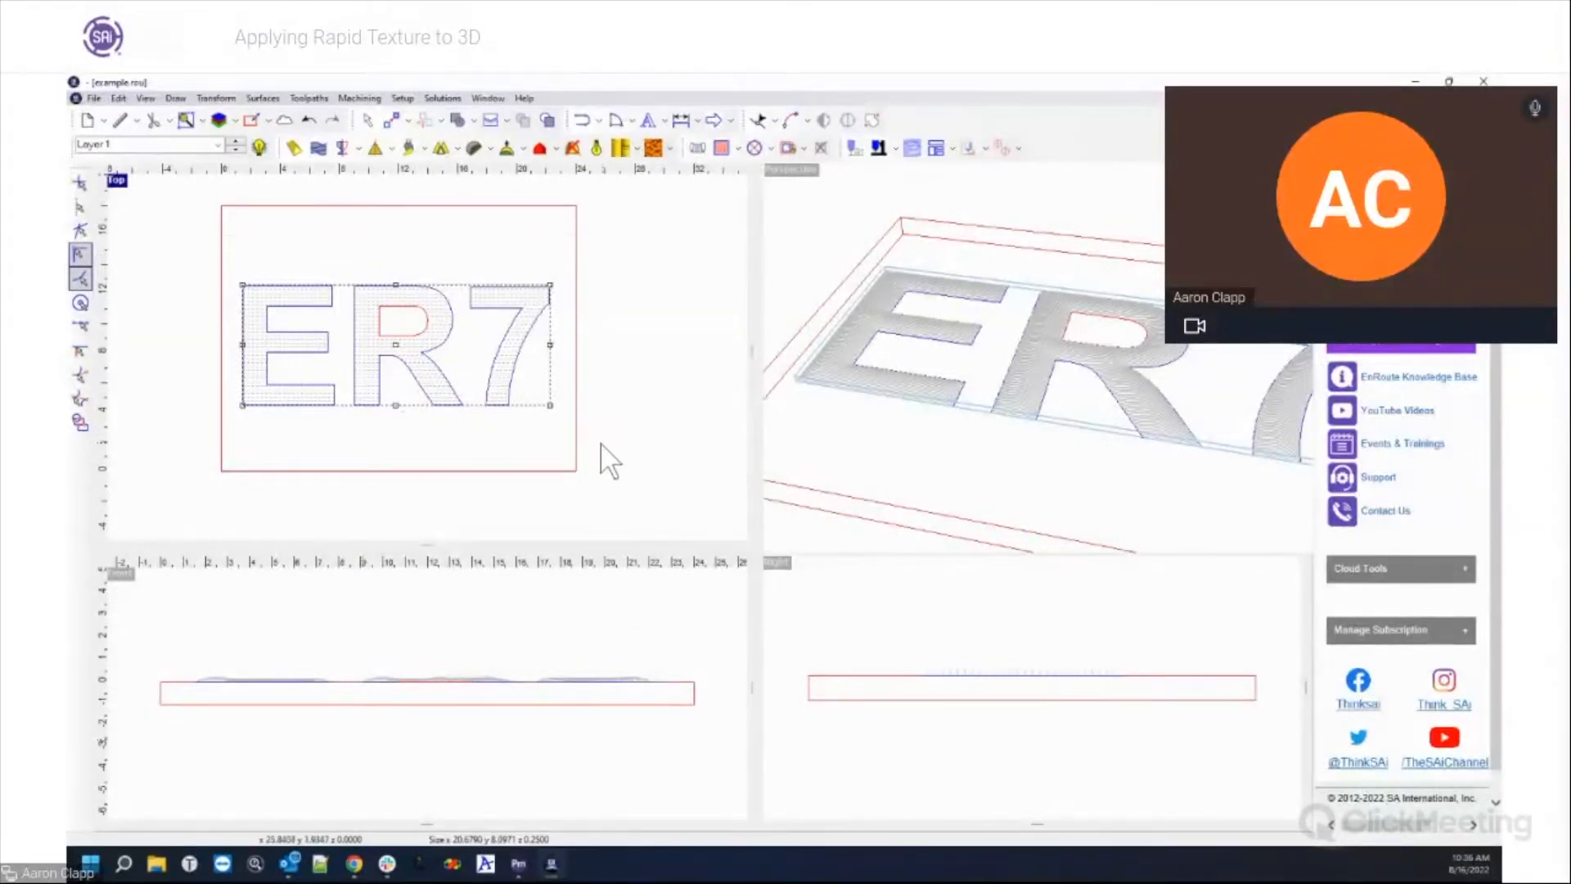
click(216, 99)
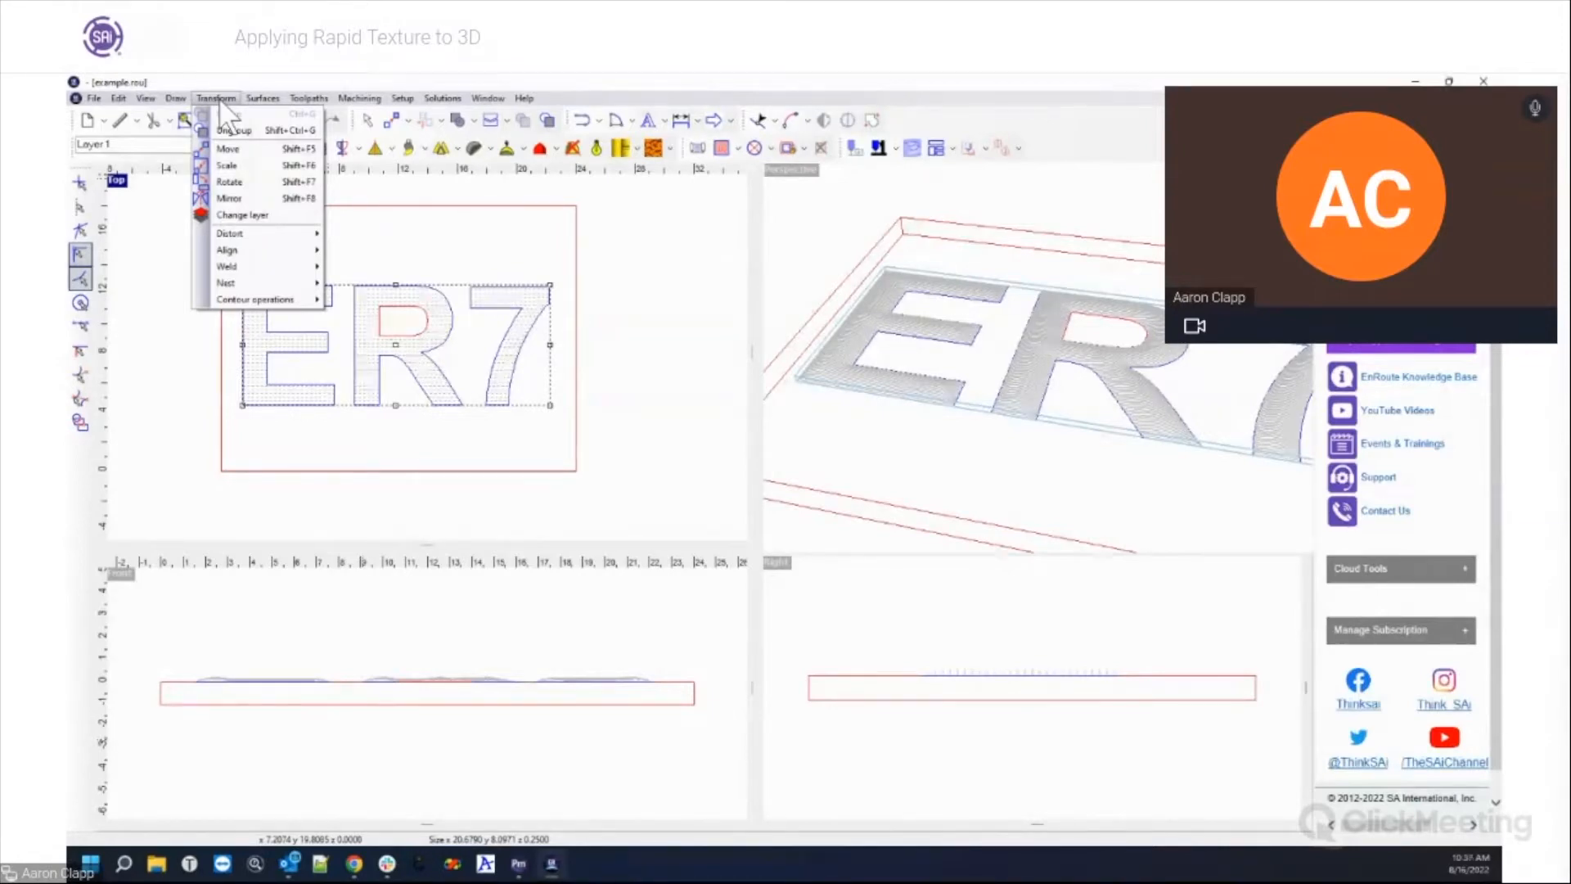
Step: Align all reliefs to the top of the plate, and clear the selection
mouse_move(241, 268)
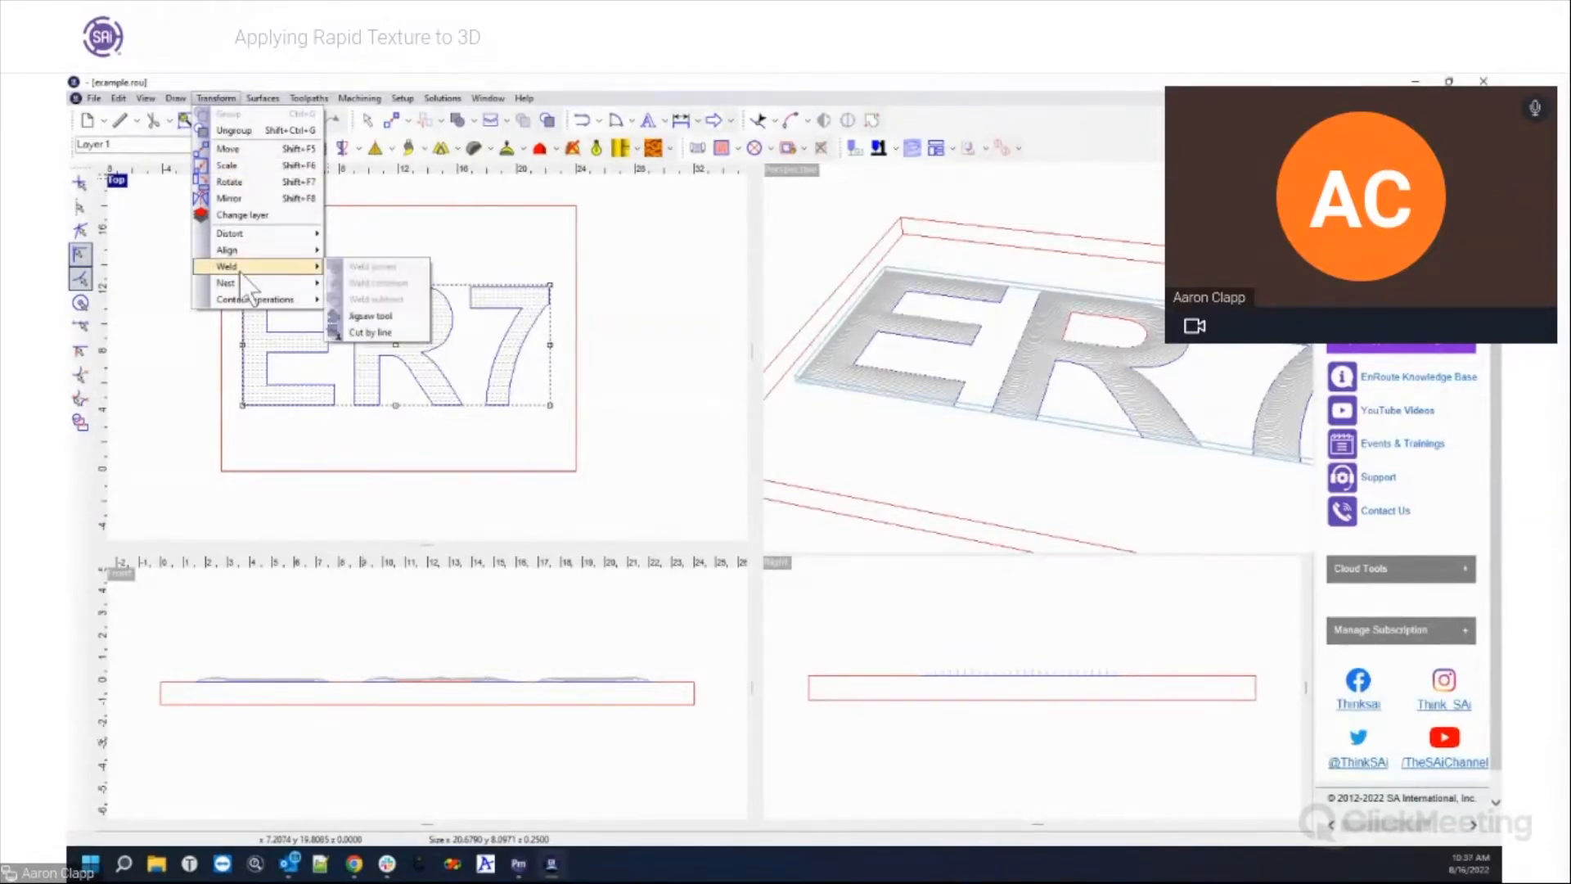
mouse_move(252, 96)
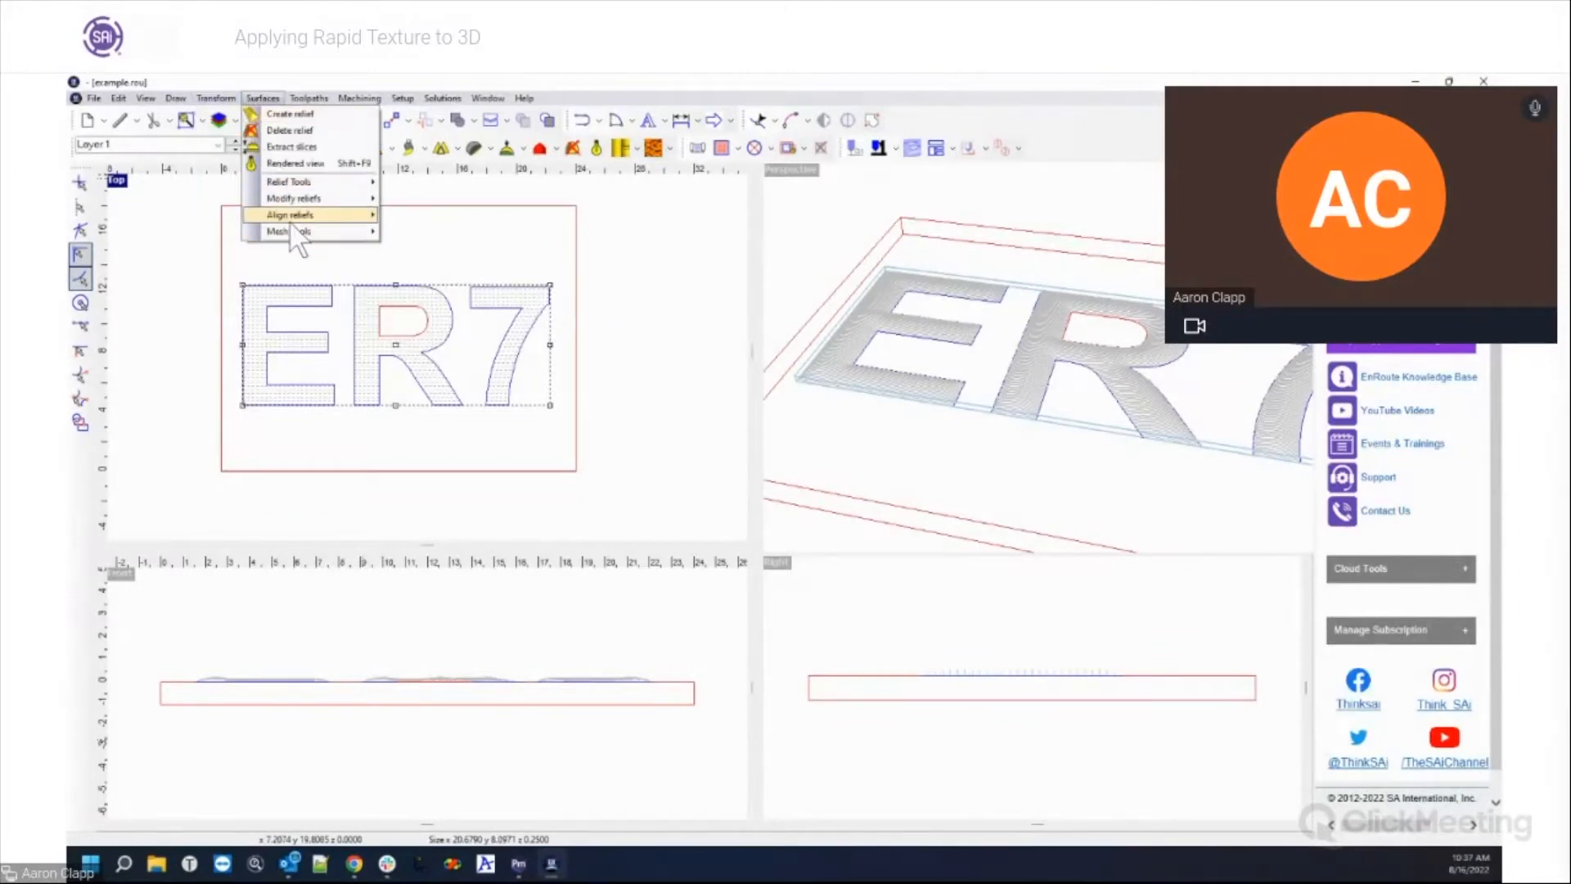
mouse_move(360, 216)
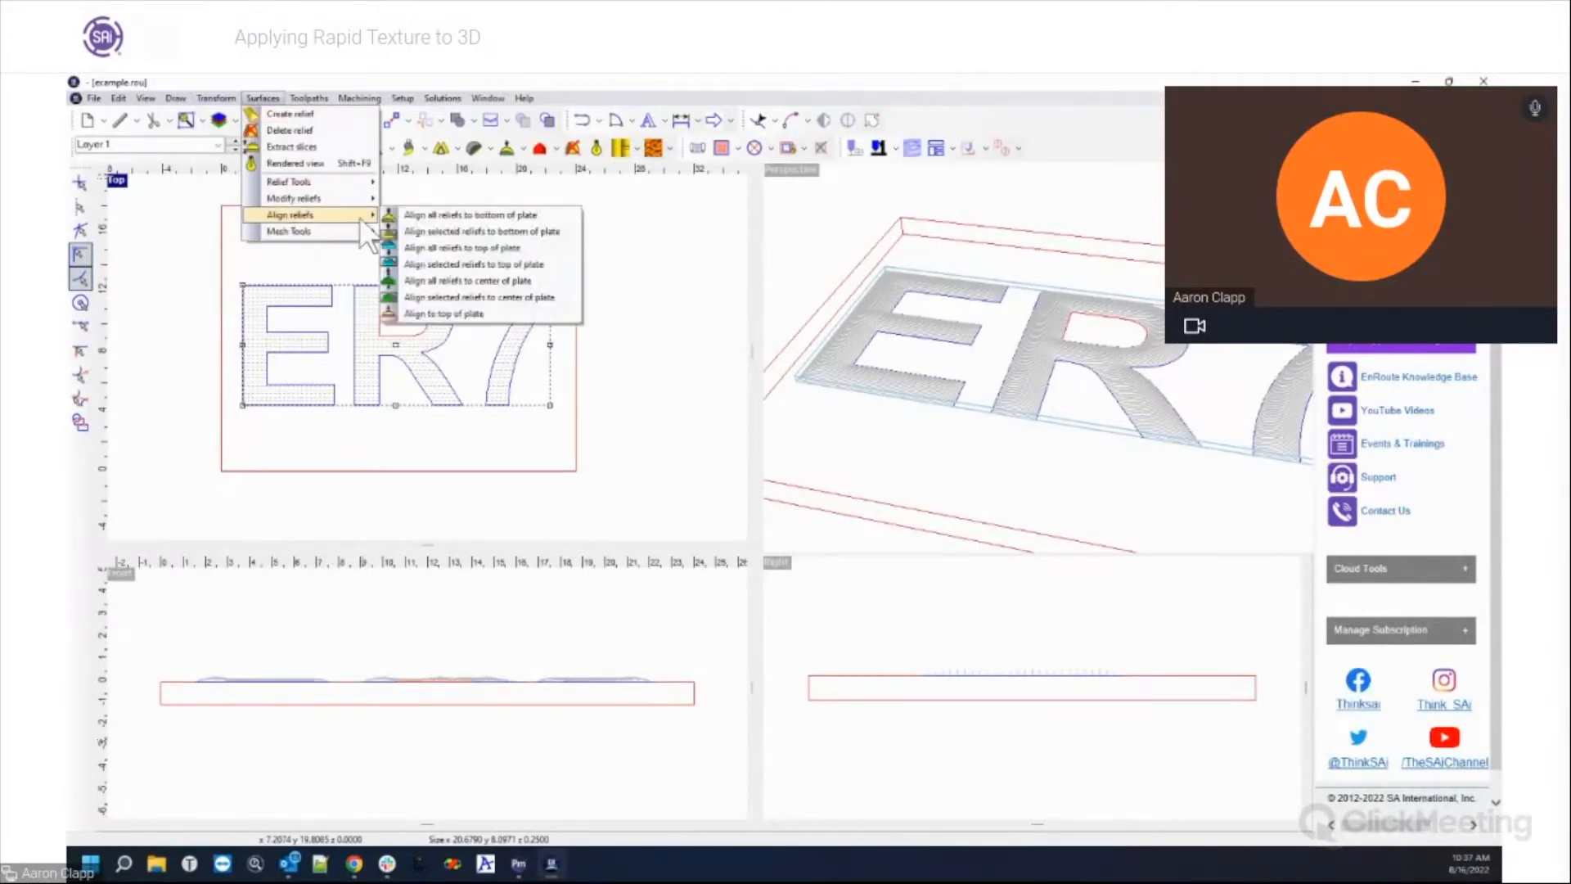
click(496, 248)
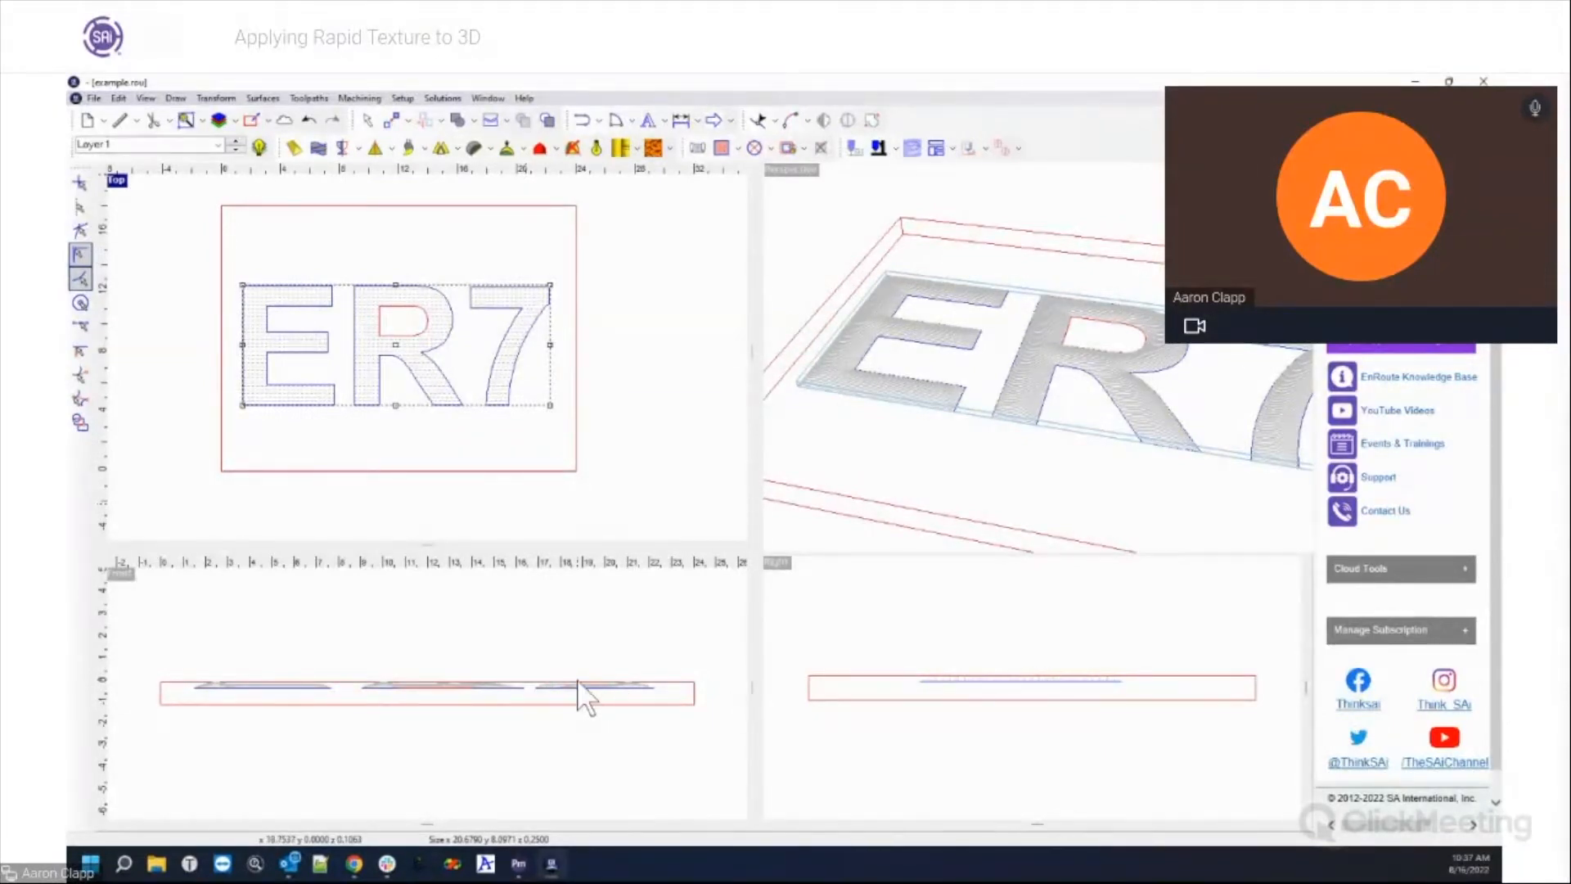
click(607, 303)
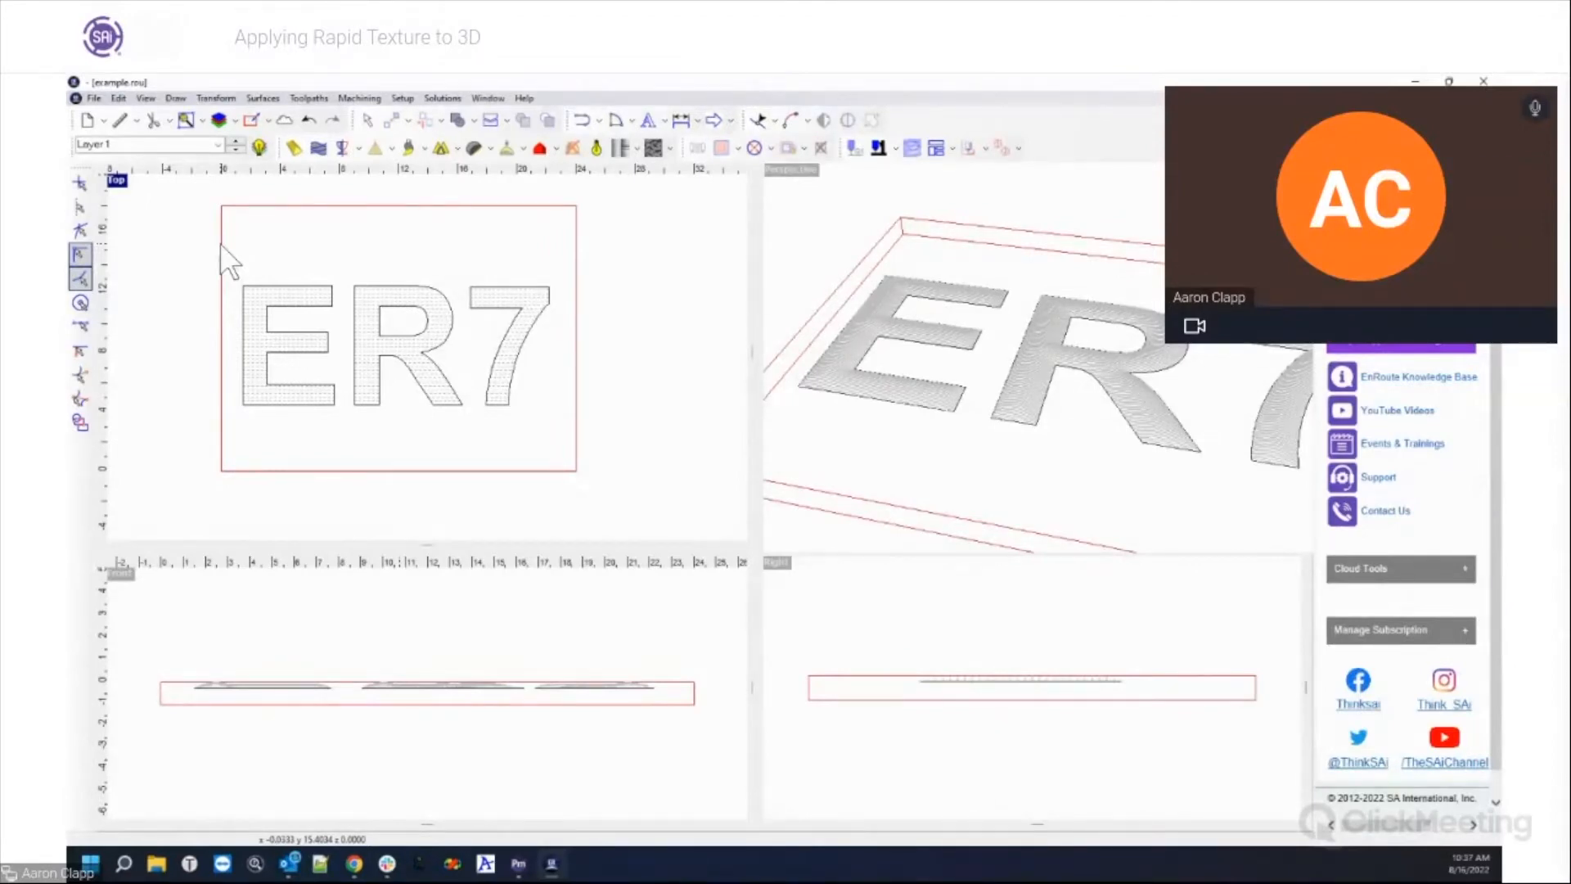
Step: Switch to Layer 2 and check that the ER7 outlines select together as one group
click(257, 149)
click(253, 152)
click(237, 139)
click(236, 150)
click(237, 140)
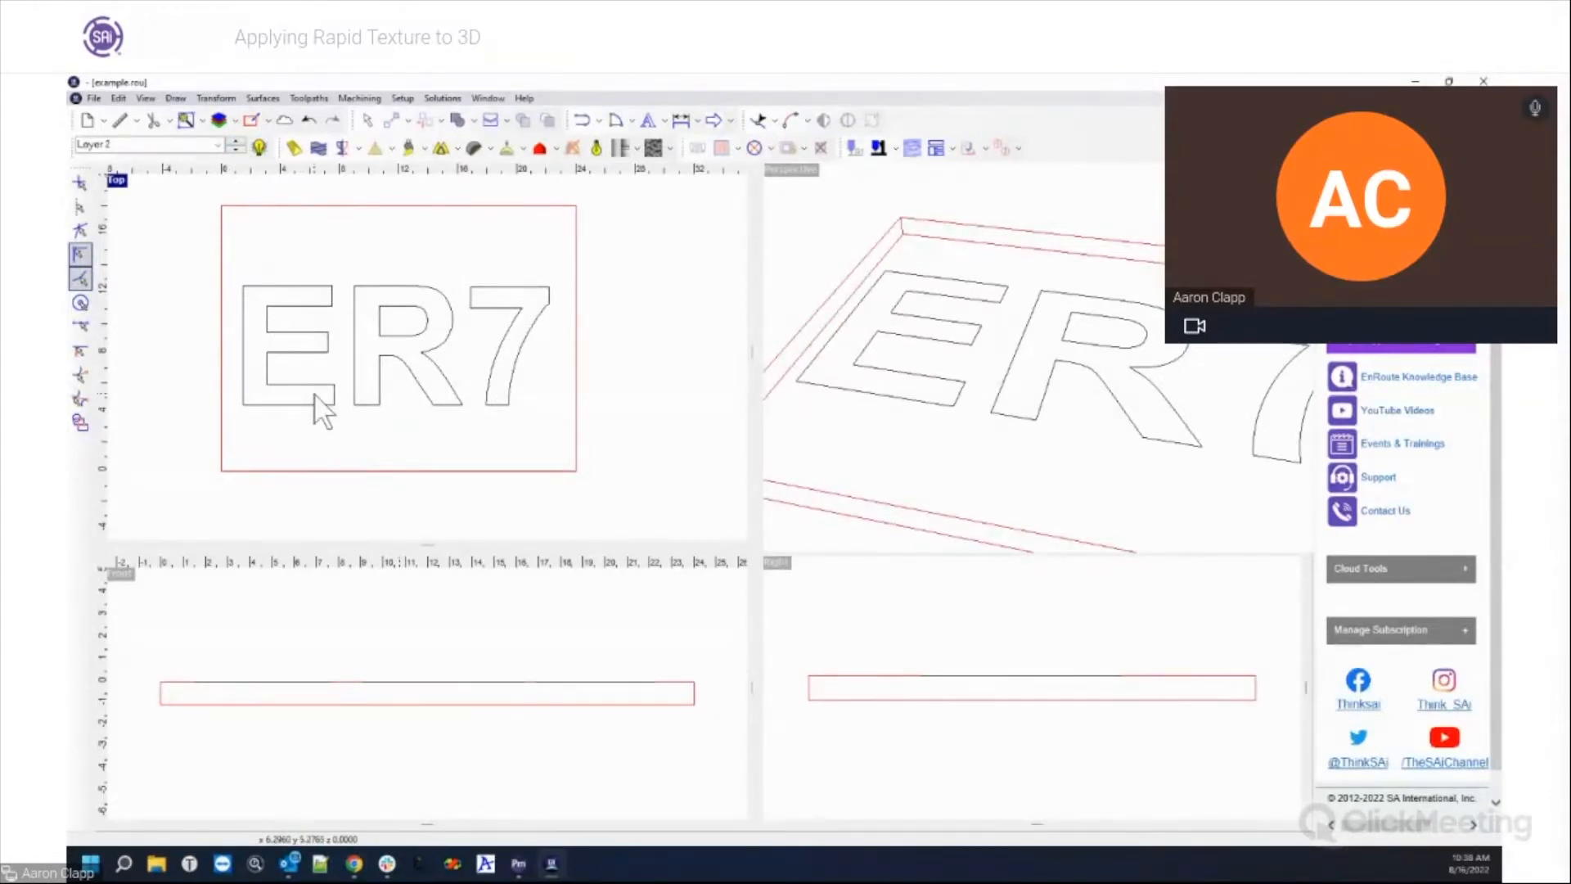
drag(227, 263, 597, 440)
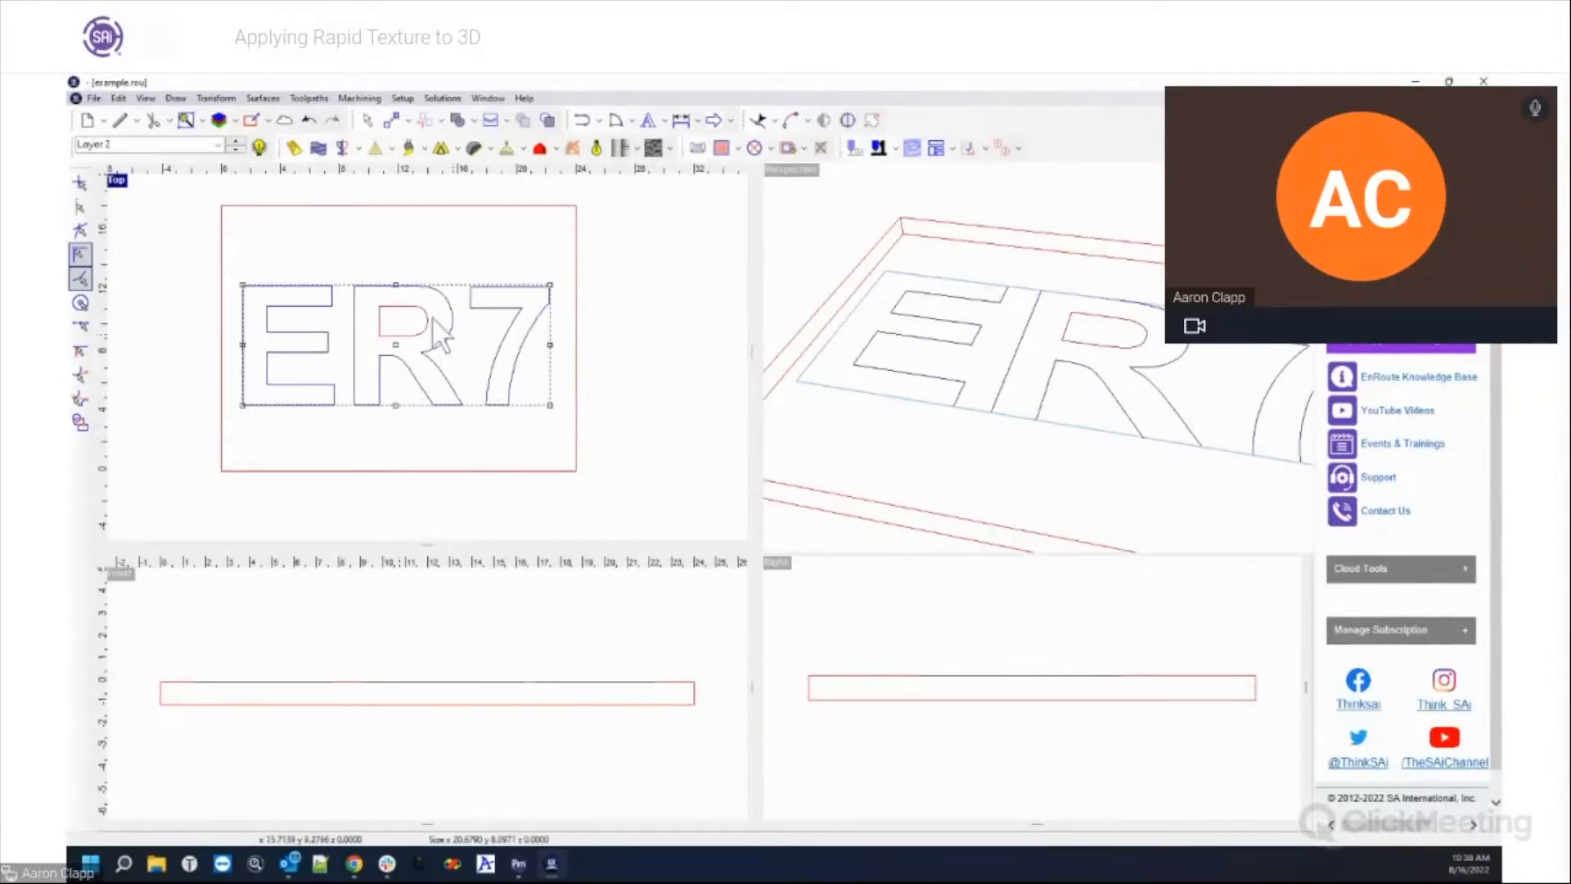
click(291, 229)
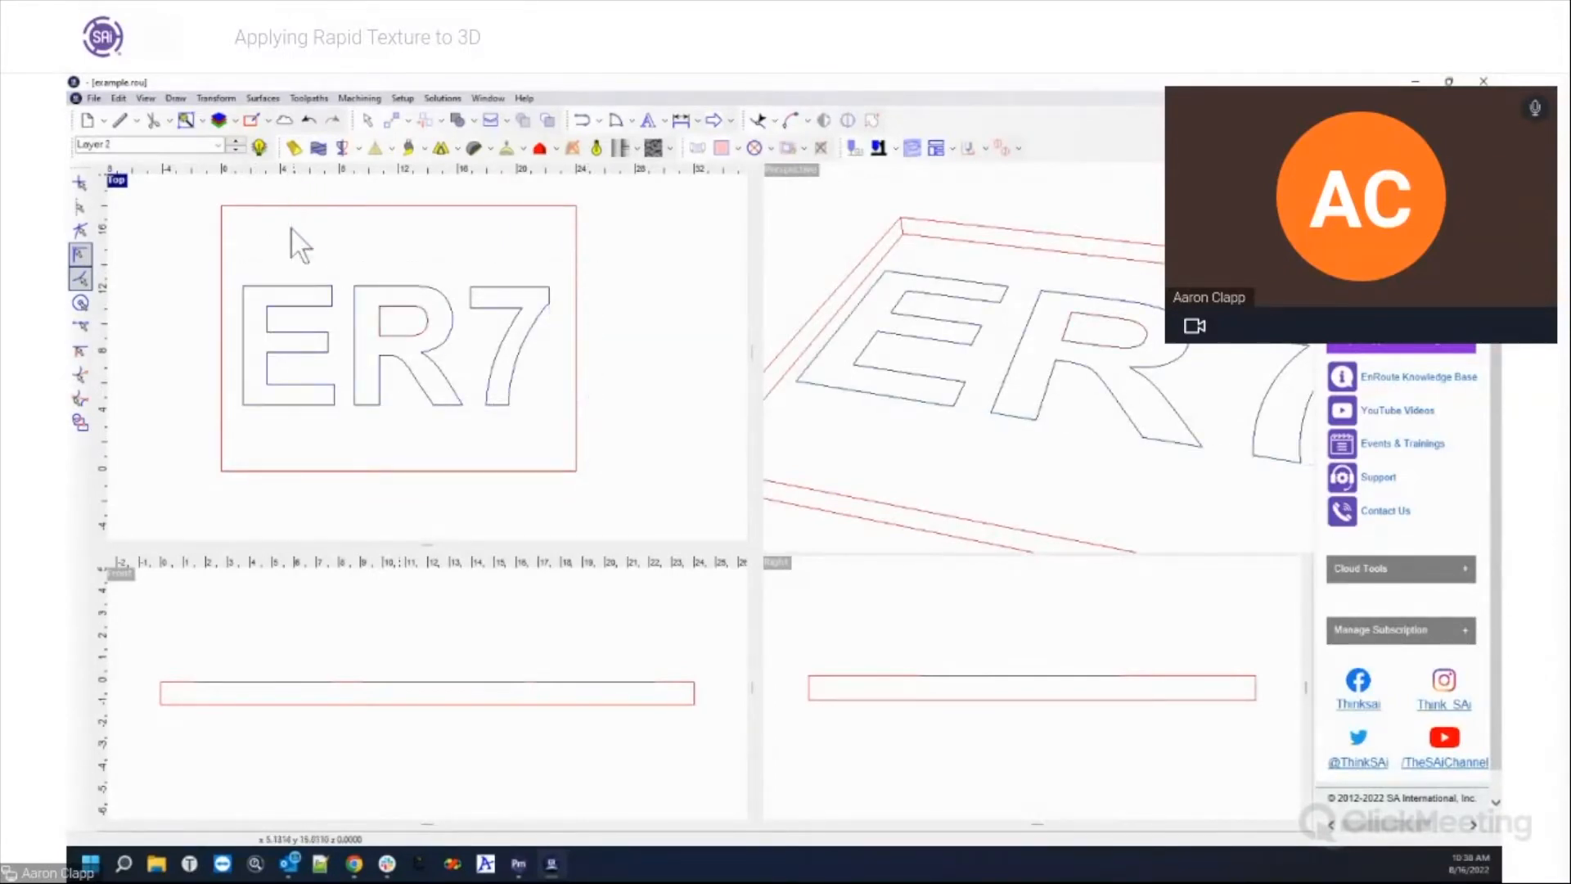
Step: Select the grouped ER7 relief on Layer 1 and load the Symmetric Texture 1 template for a Rapid Texture
click(237, 140)
drag(191, 238, 616, 457)
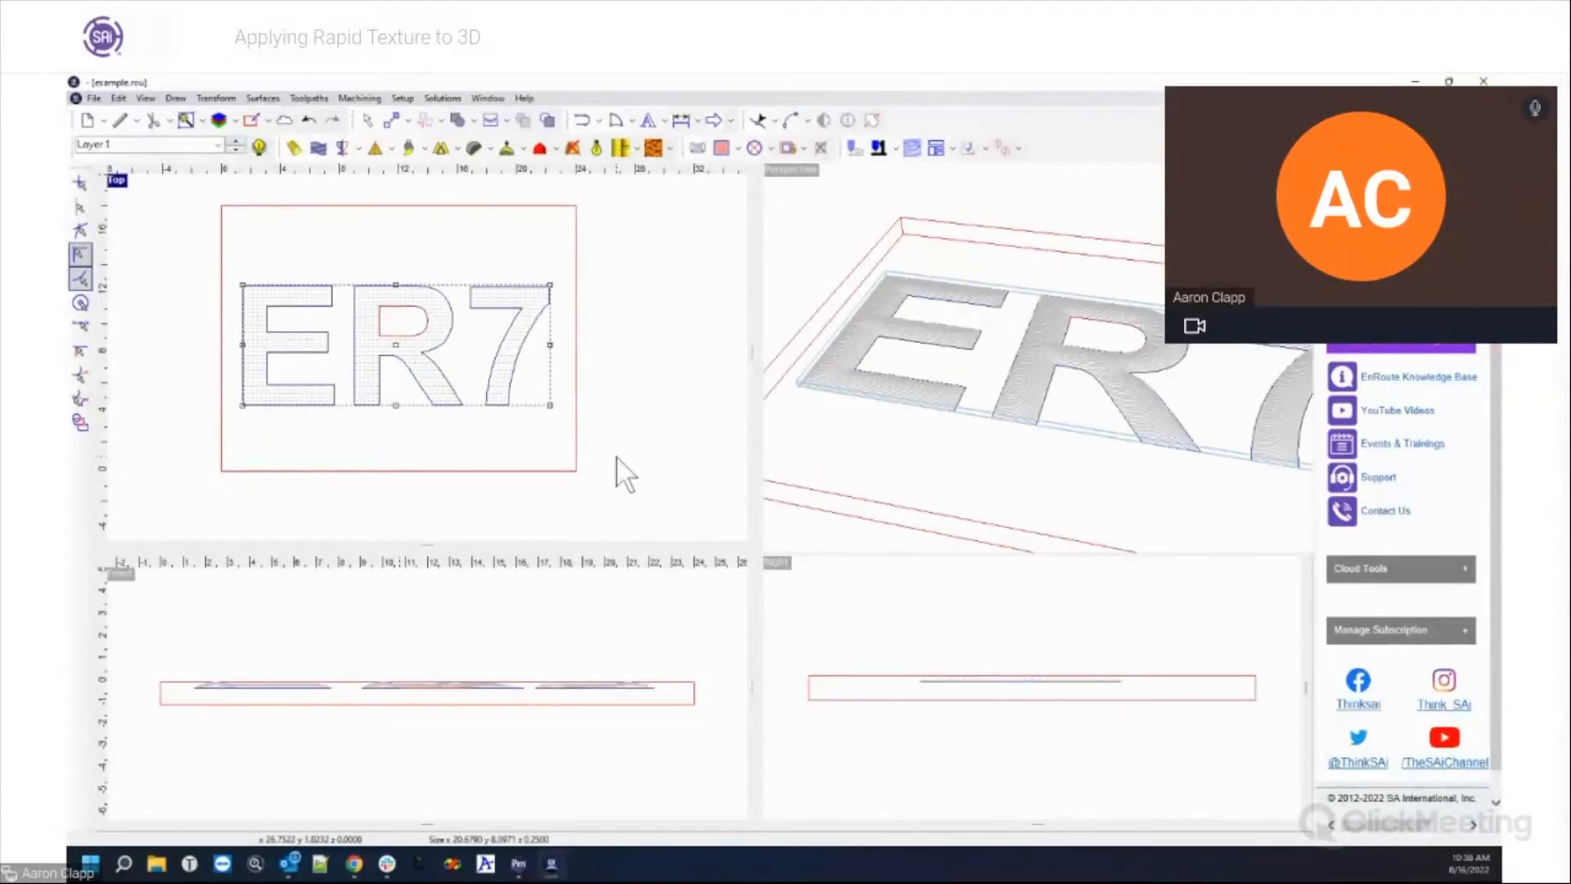
click(319, 147)
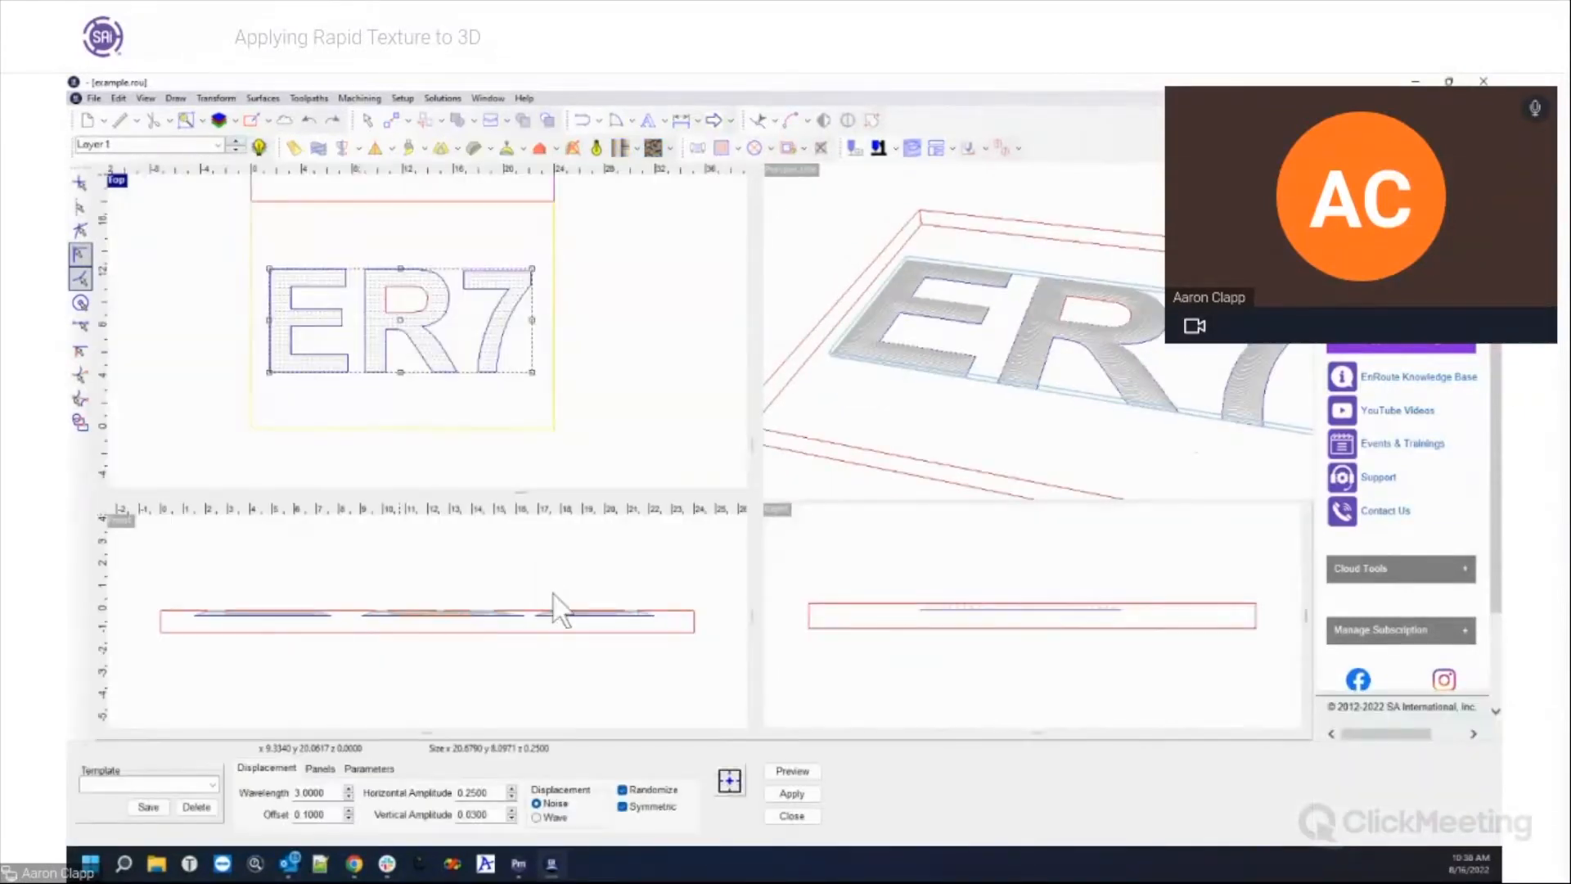
click(210, 784)
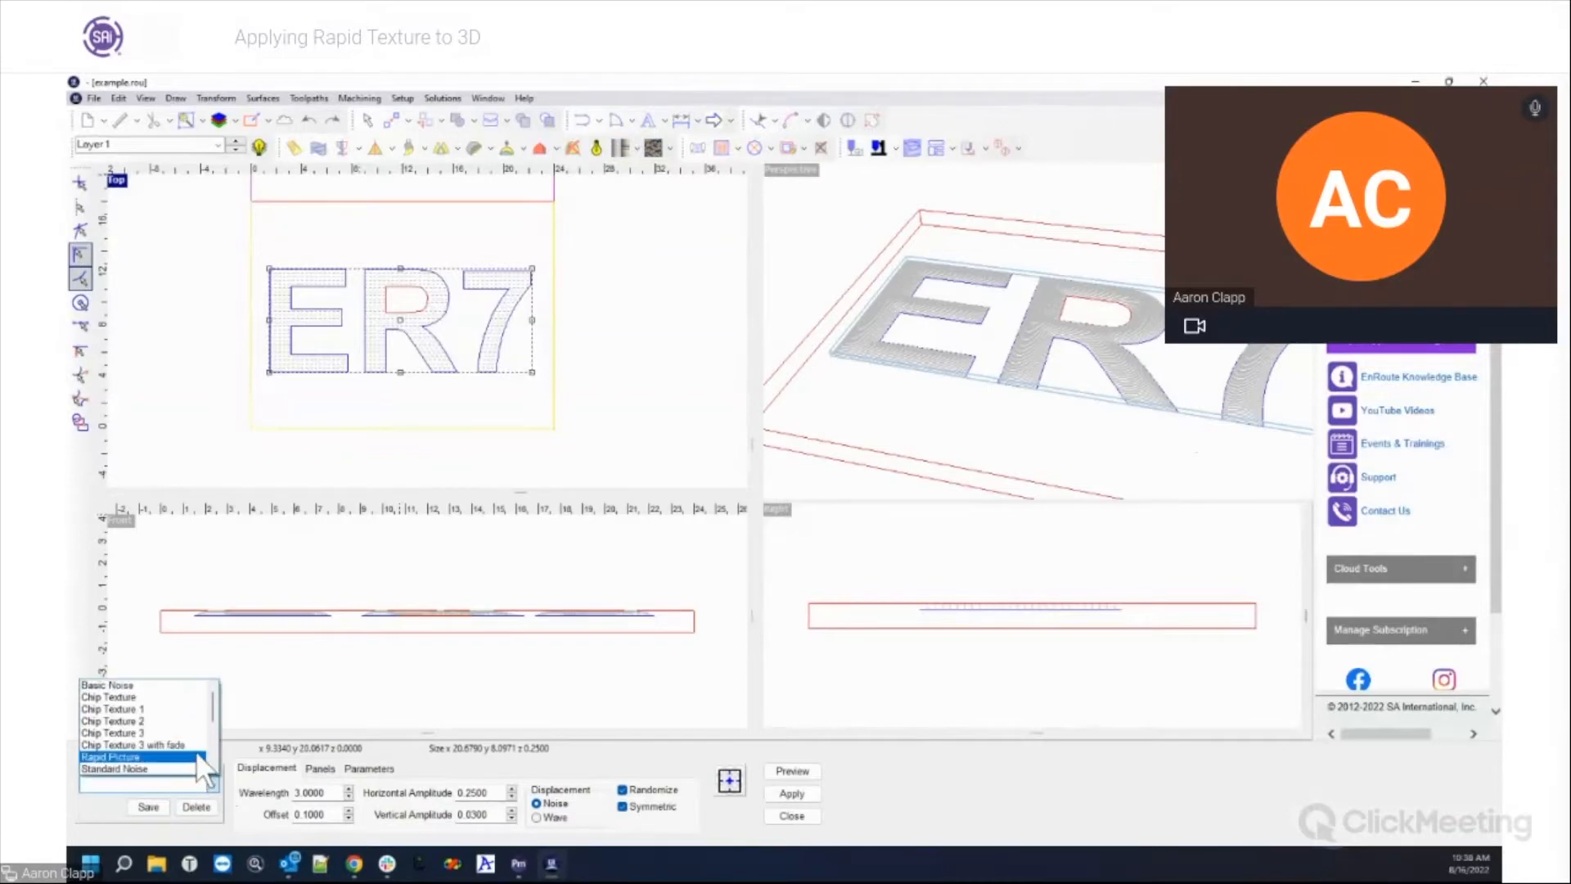
scroll(213, 716, down, 2)
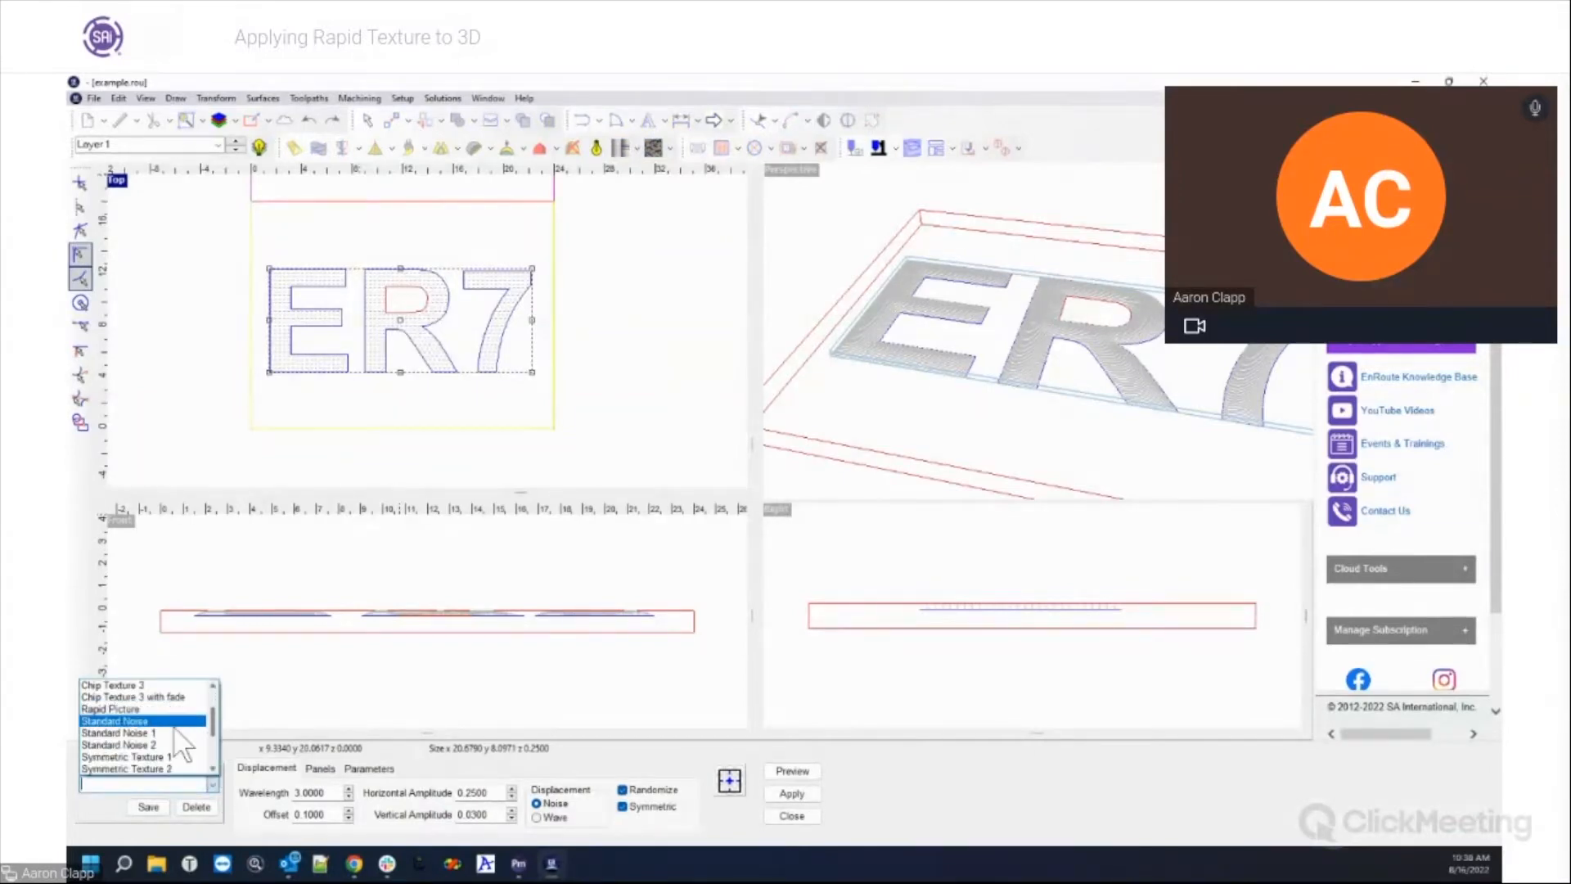
click(166, 732)
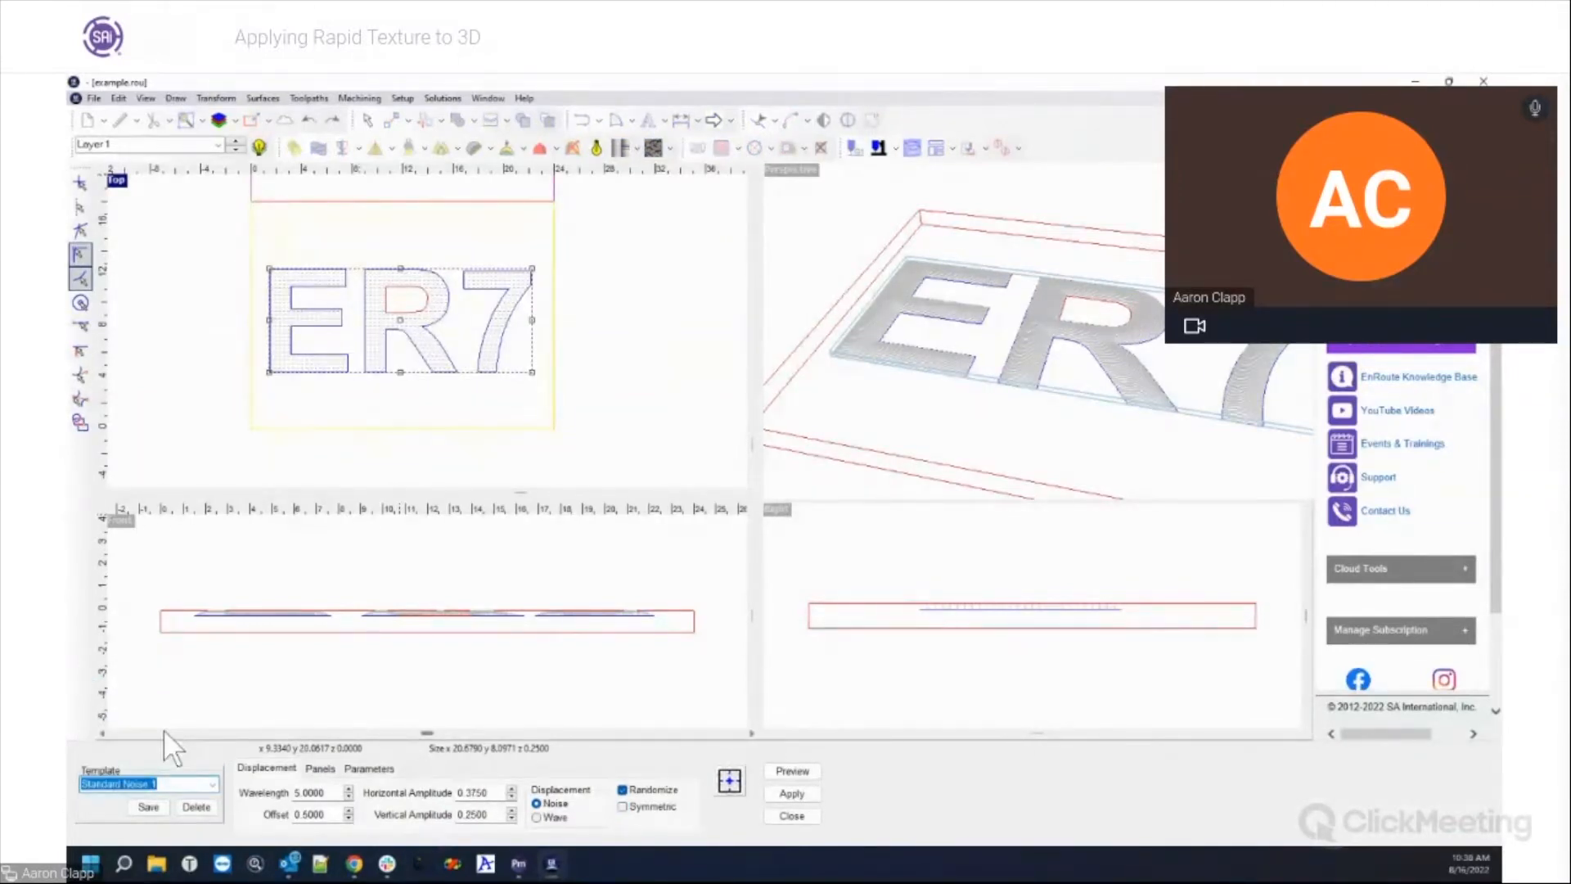
click(211, 784)
scroll(214, 738, down, 1)
scroll(213, 738, up, 1)
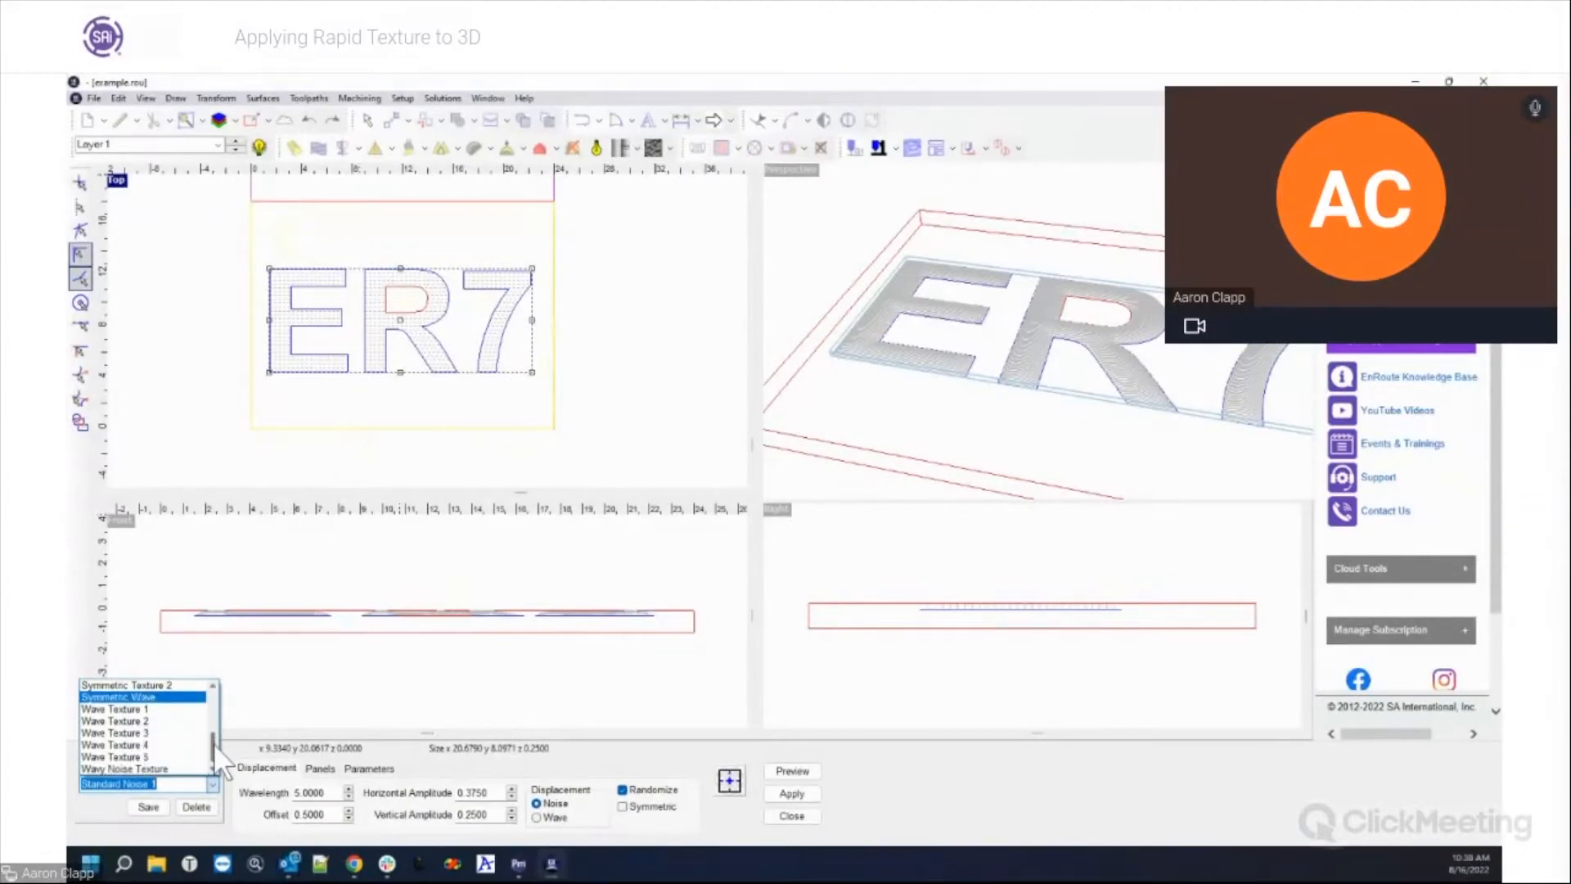
click(180, 710)
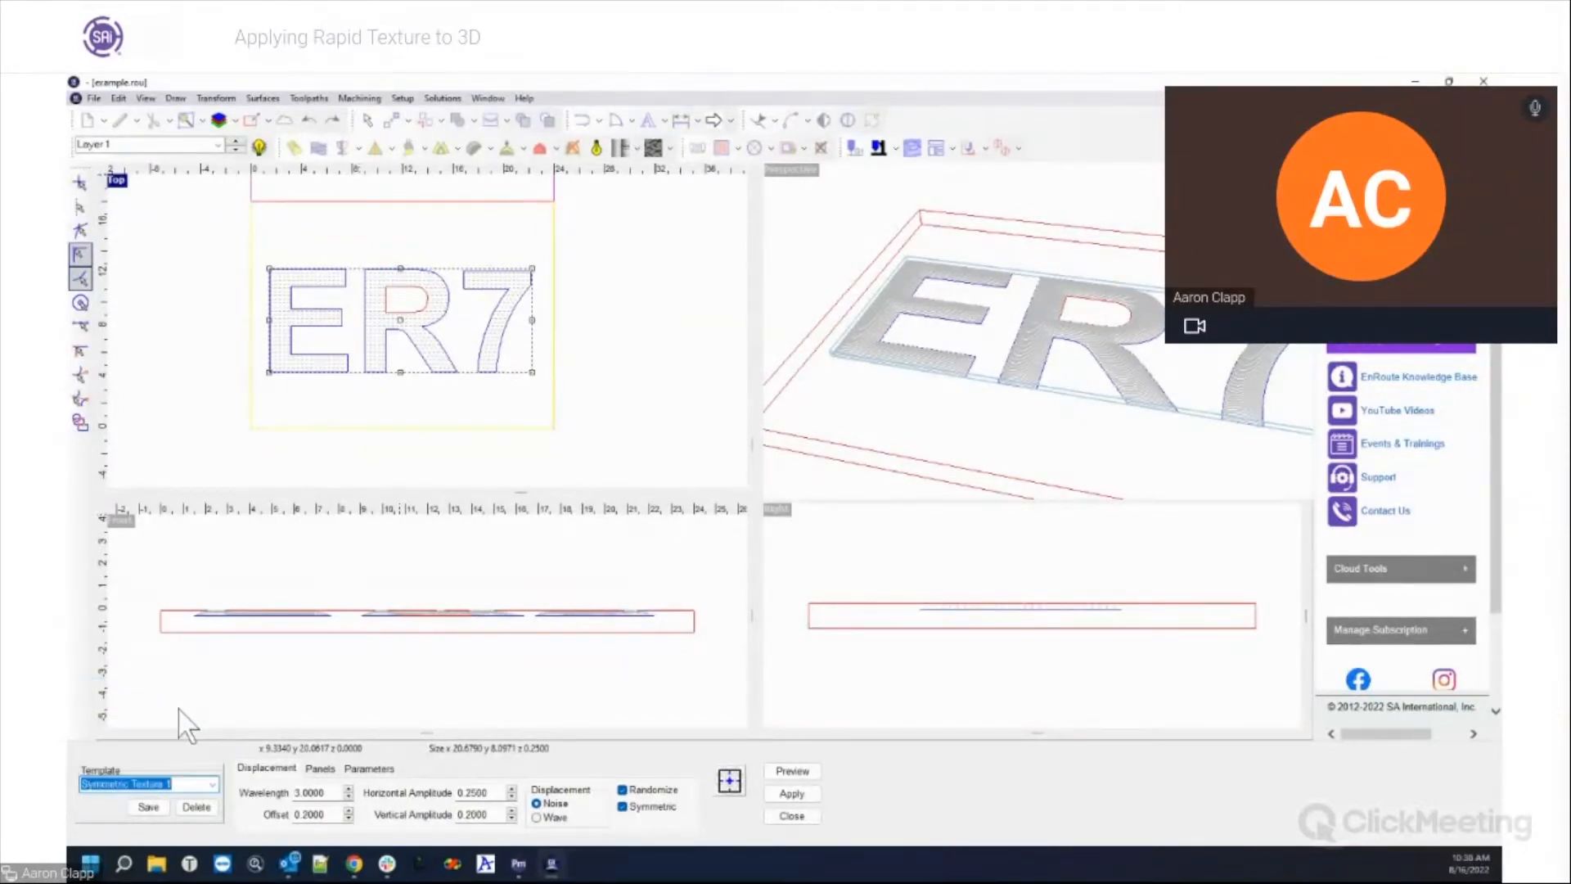
Step: Apply the Rapid Texture to the ER7 relief, close its settings, and clear the selection
click(791, 793)
click(793, 813)
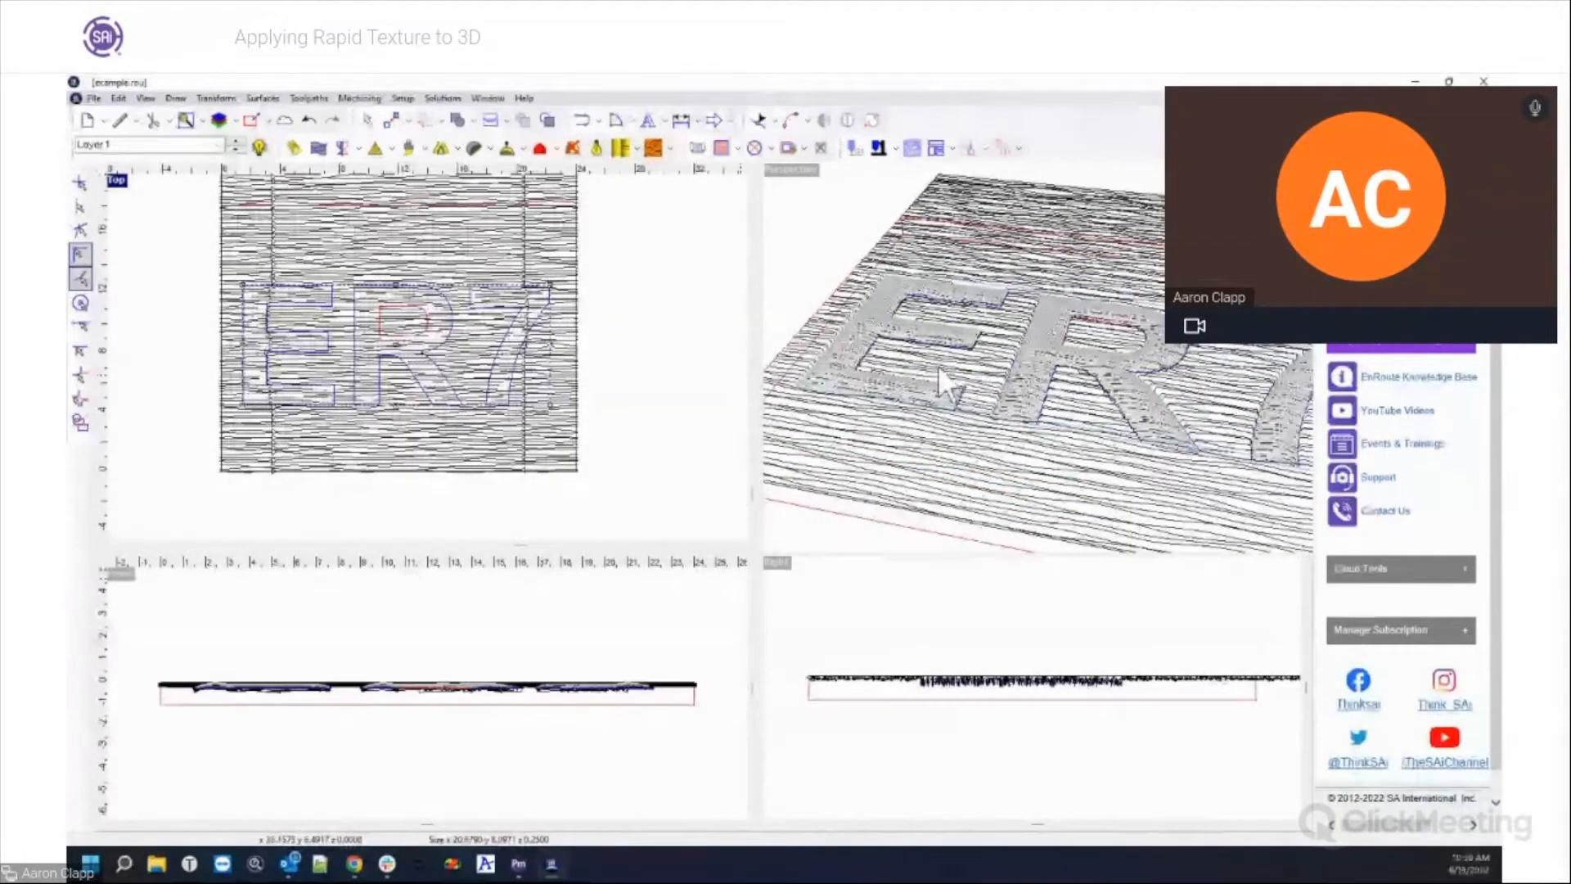
click(851, 245)
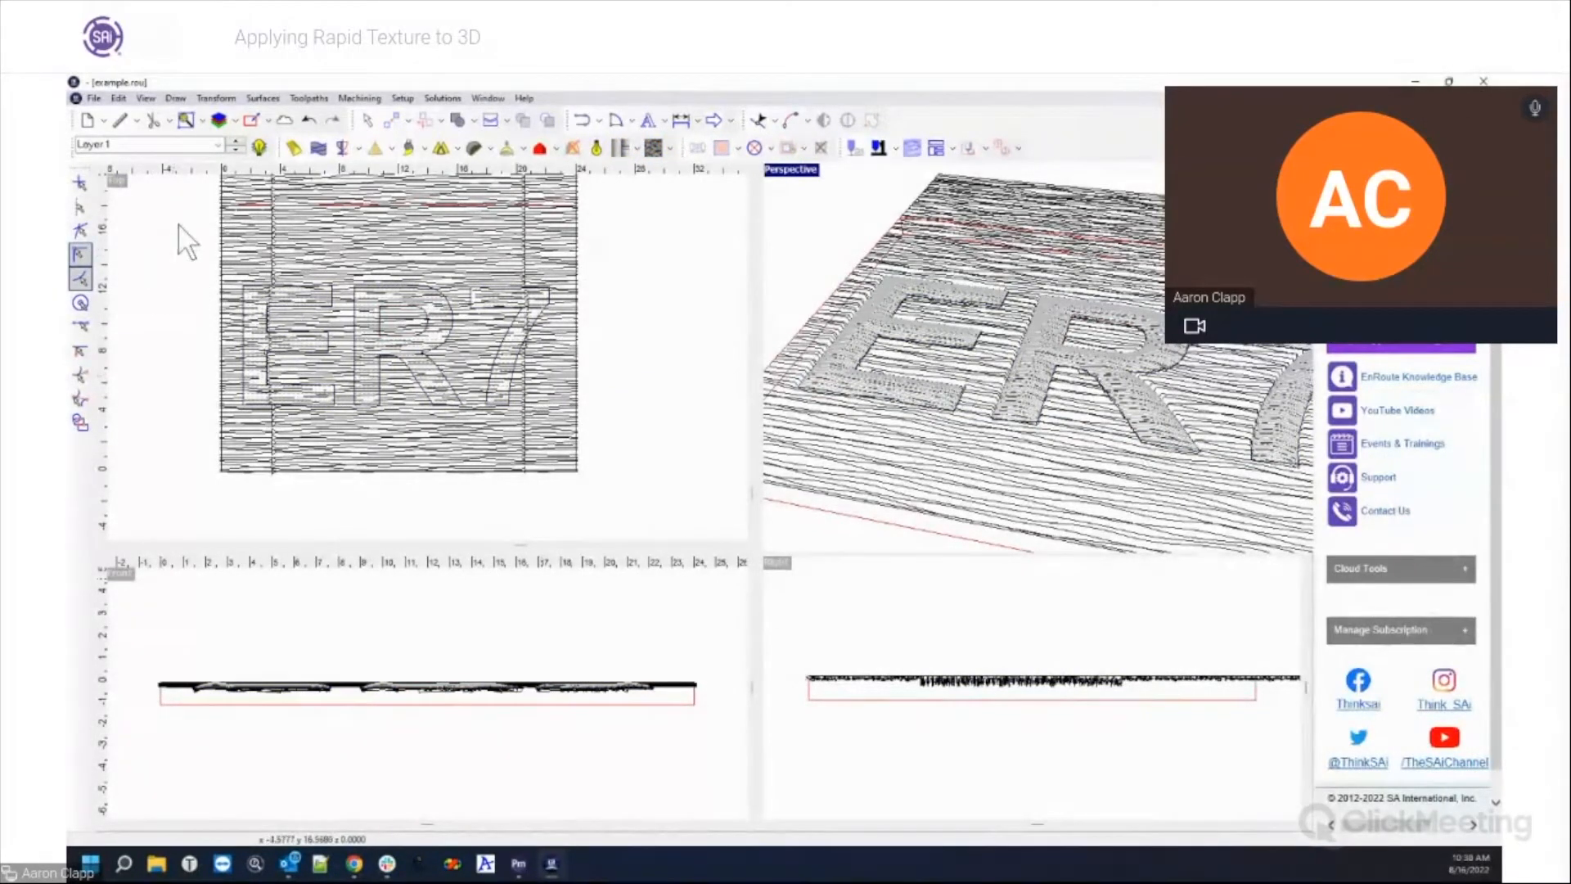
Step: Remove the applied Rapid Texture and its square boundary, leaving only the ER7 relief on Layer 1
scroll(648, 354, down, 2)
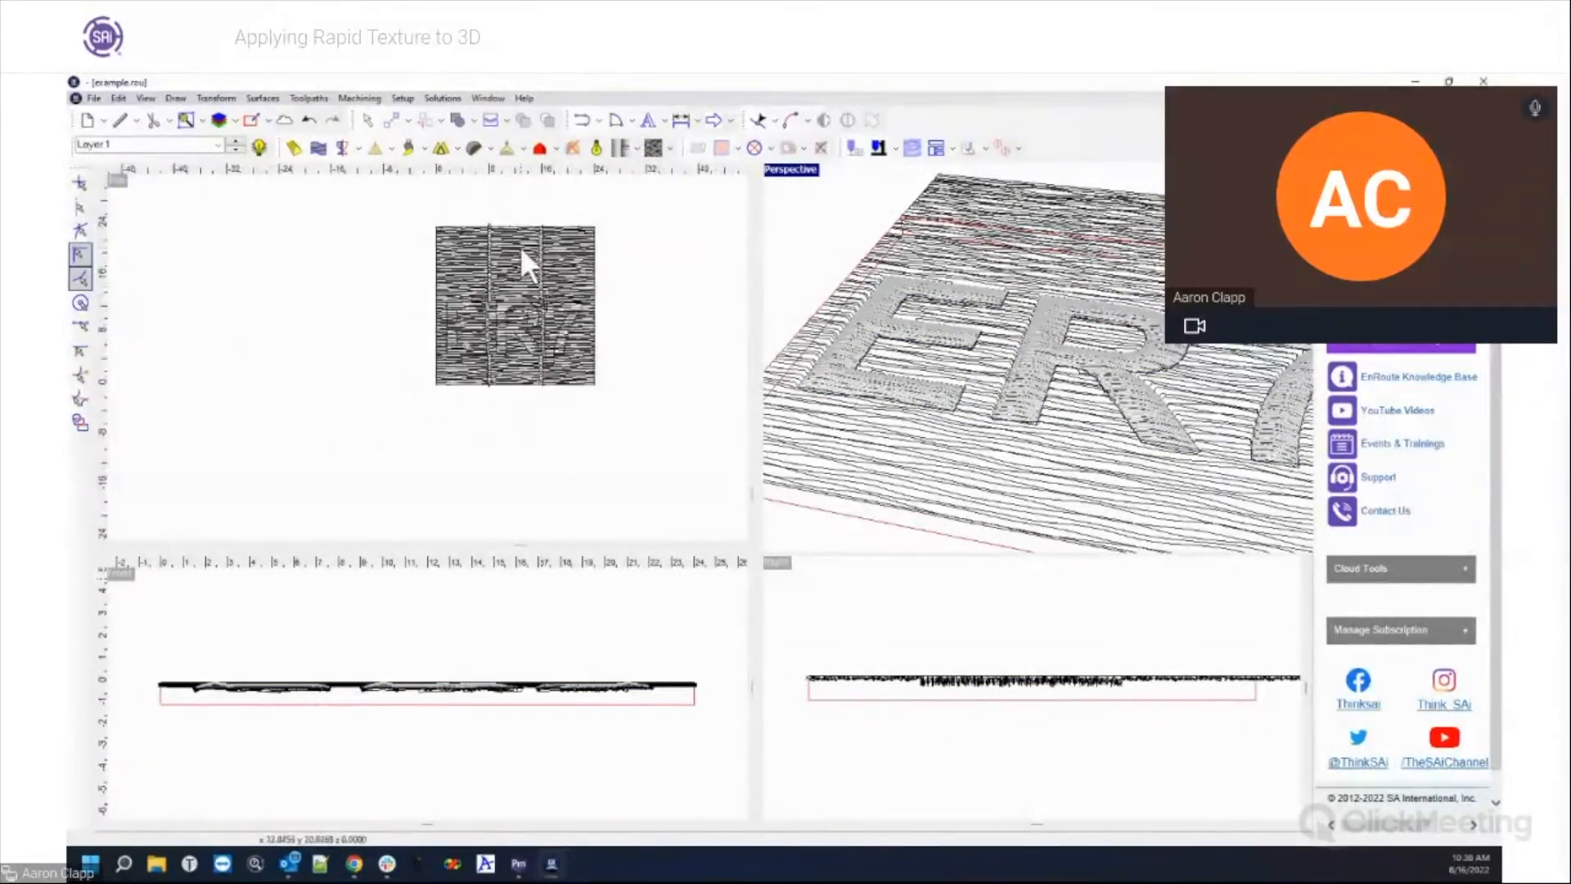
scroll(569, 233, up, 2)
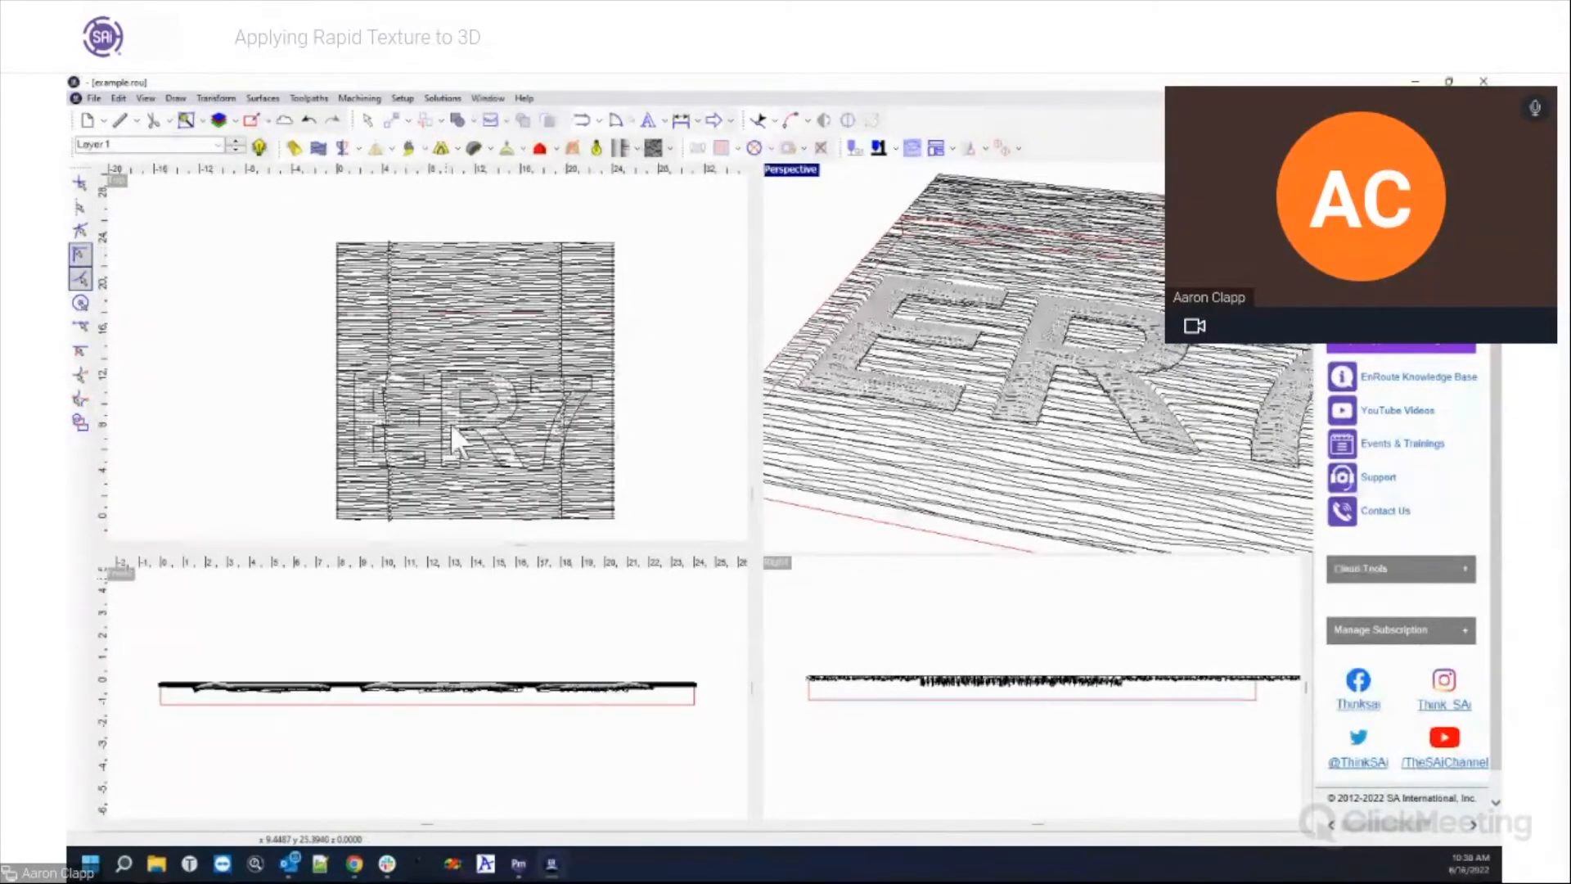
click(358, 280)
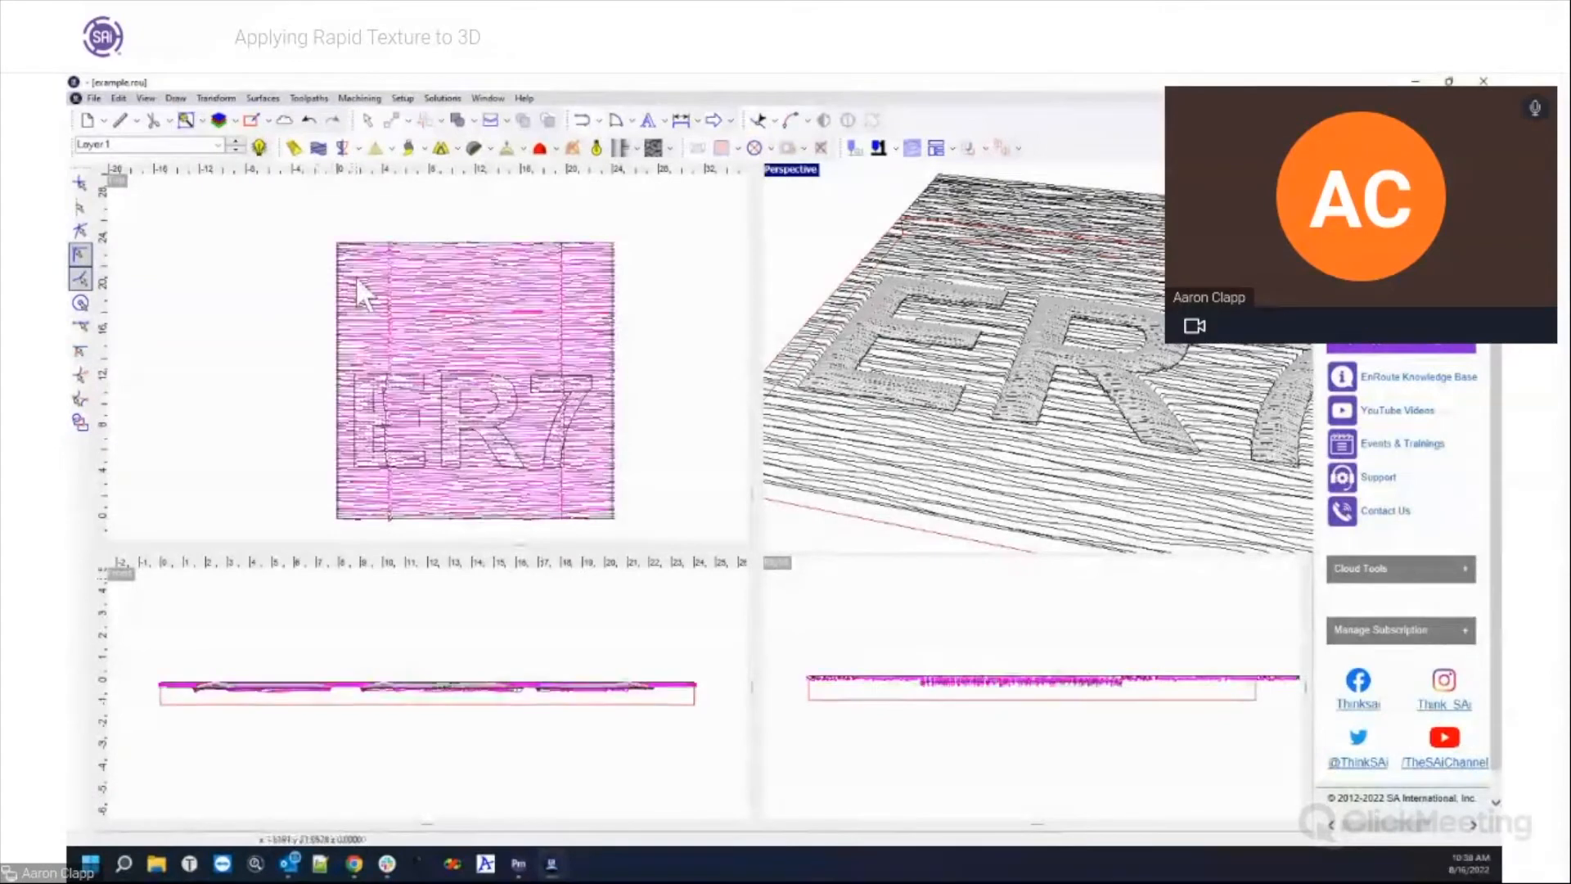
click(481, 291)
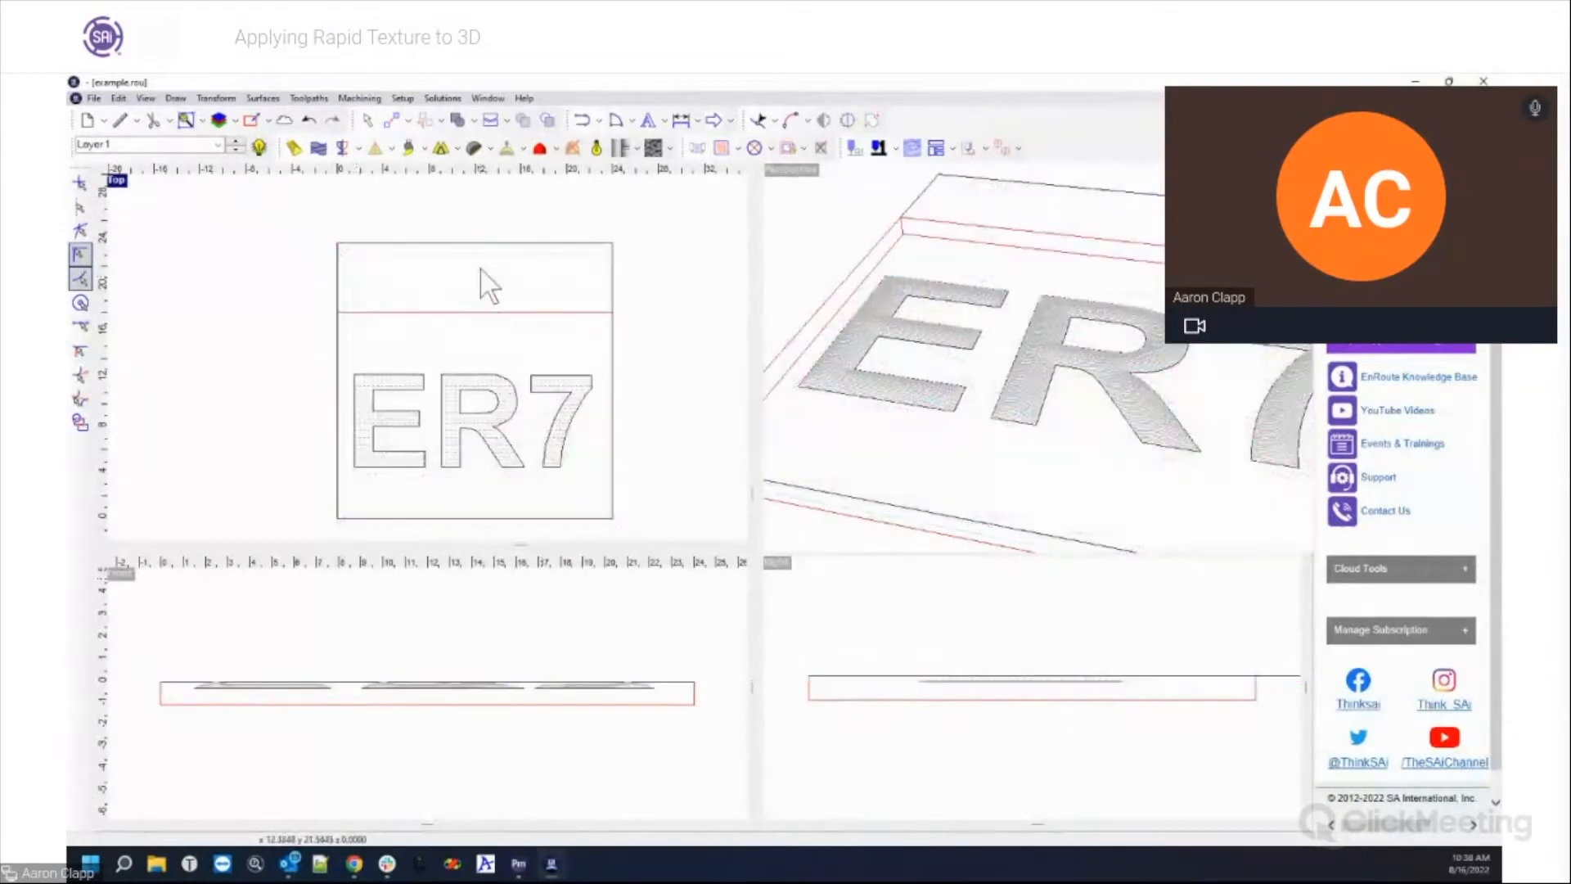
scroll(414, 501, up, 2)
scroll(414, 501, down, 3)
scroll(420, 508, down, 2)
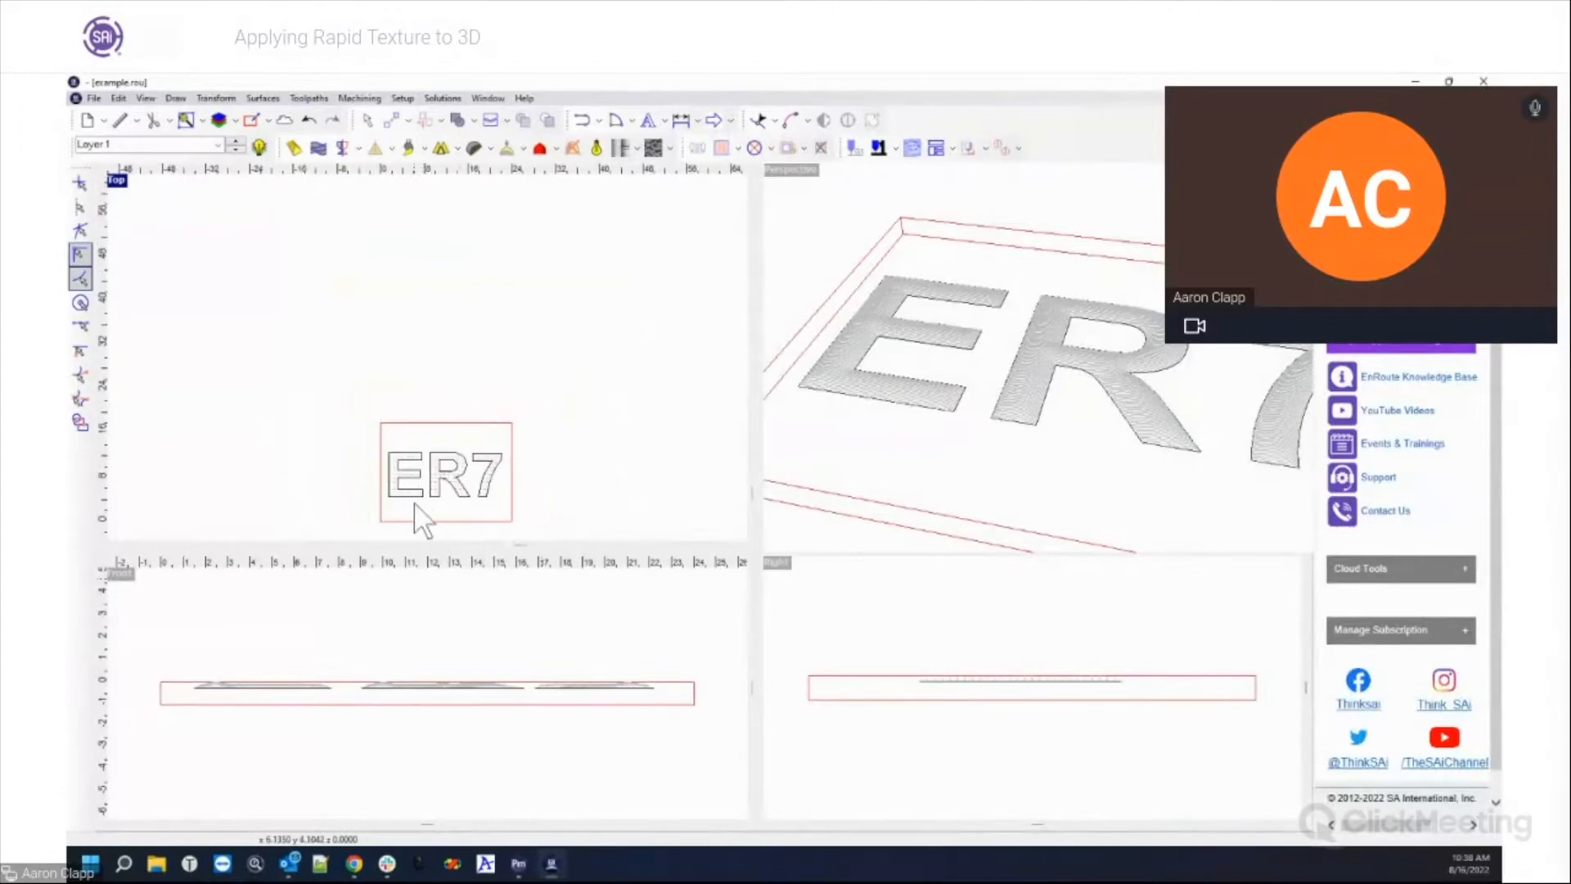
scroll(420, 523, up, 3)
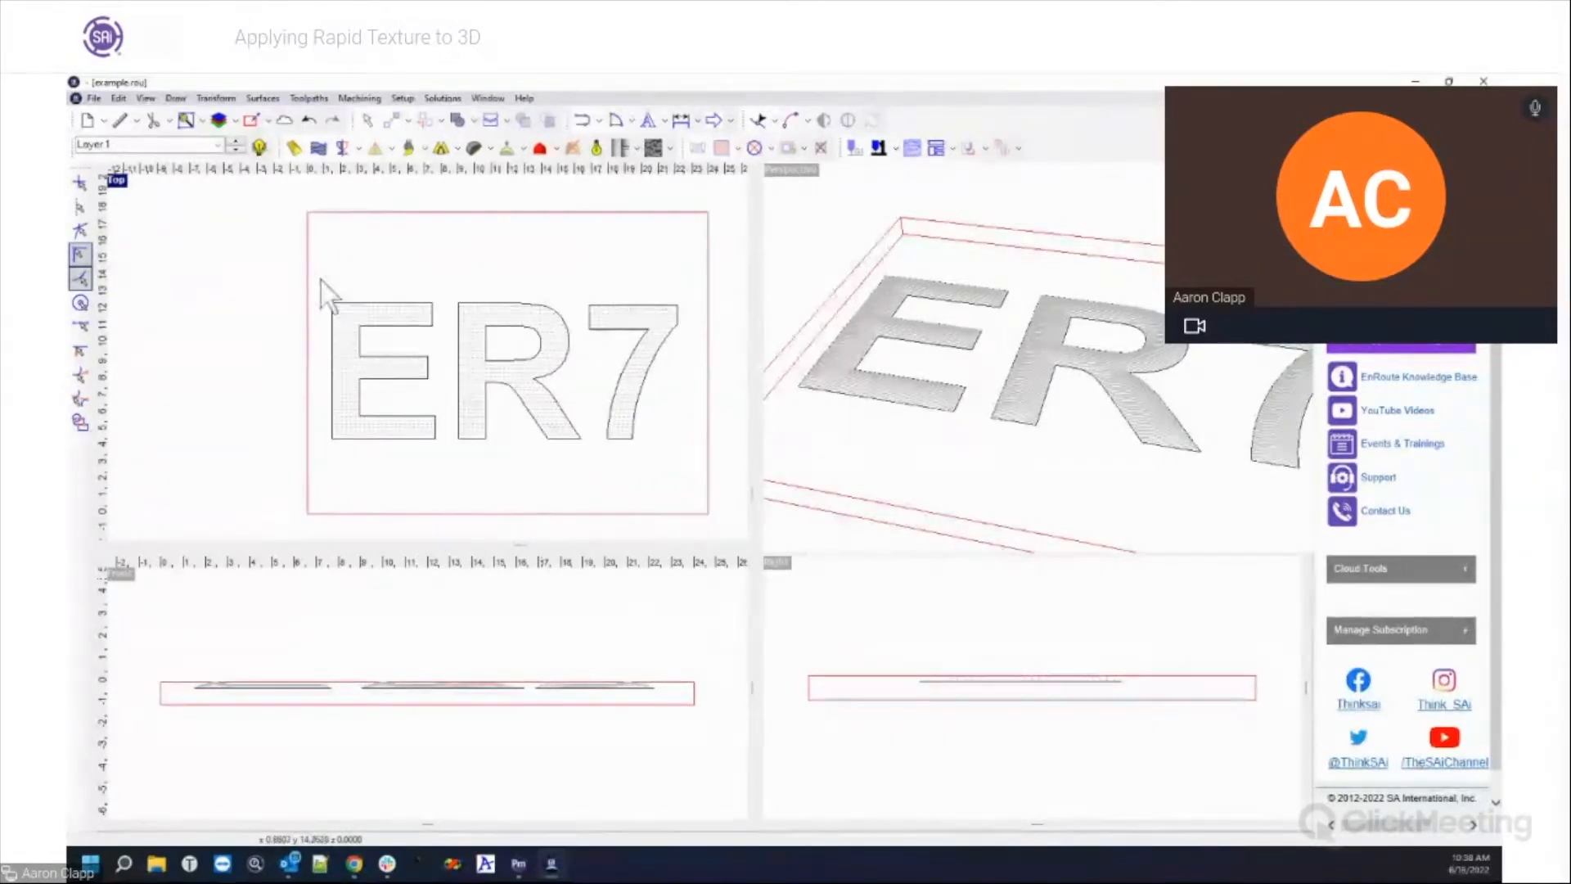
scroll(420, 350, down, 1)
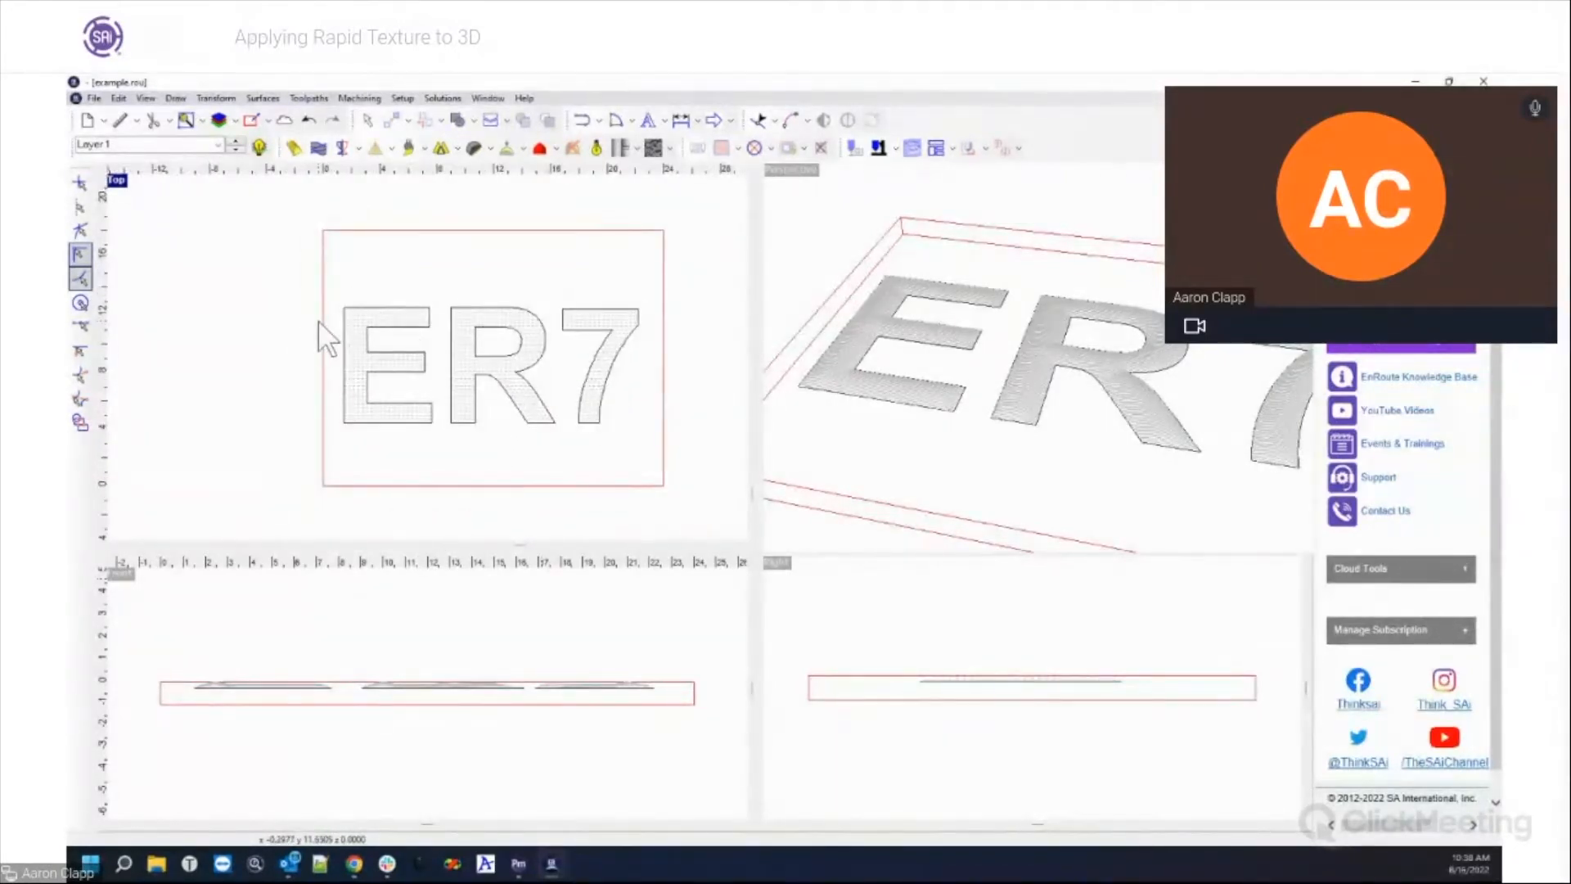
Step: Select the ER7 relief on Layer 1 and turn on the display of all layers to include the Layer 2 outlines
click(235, 143)
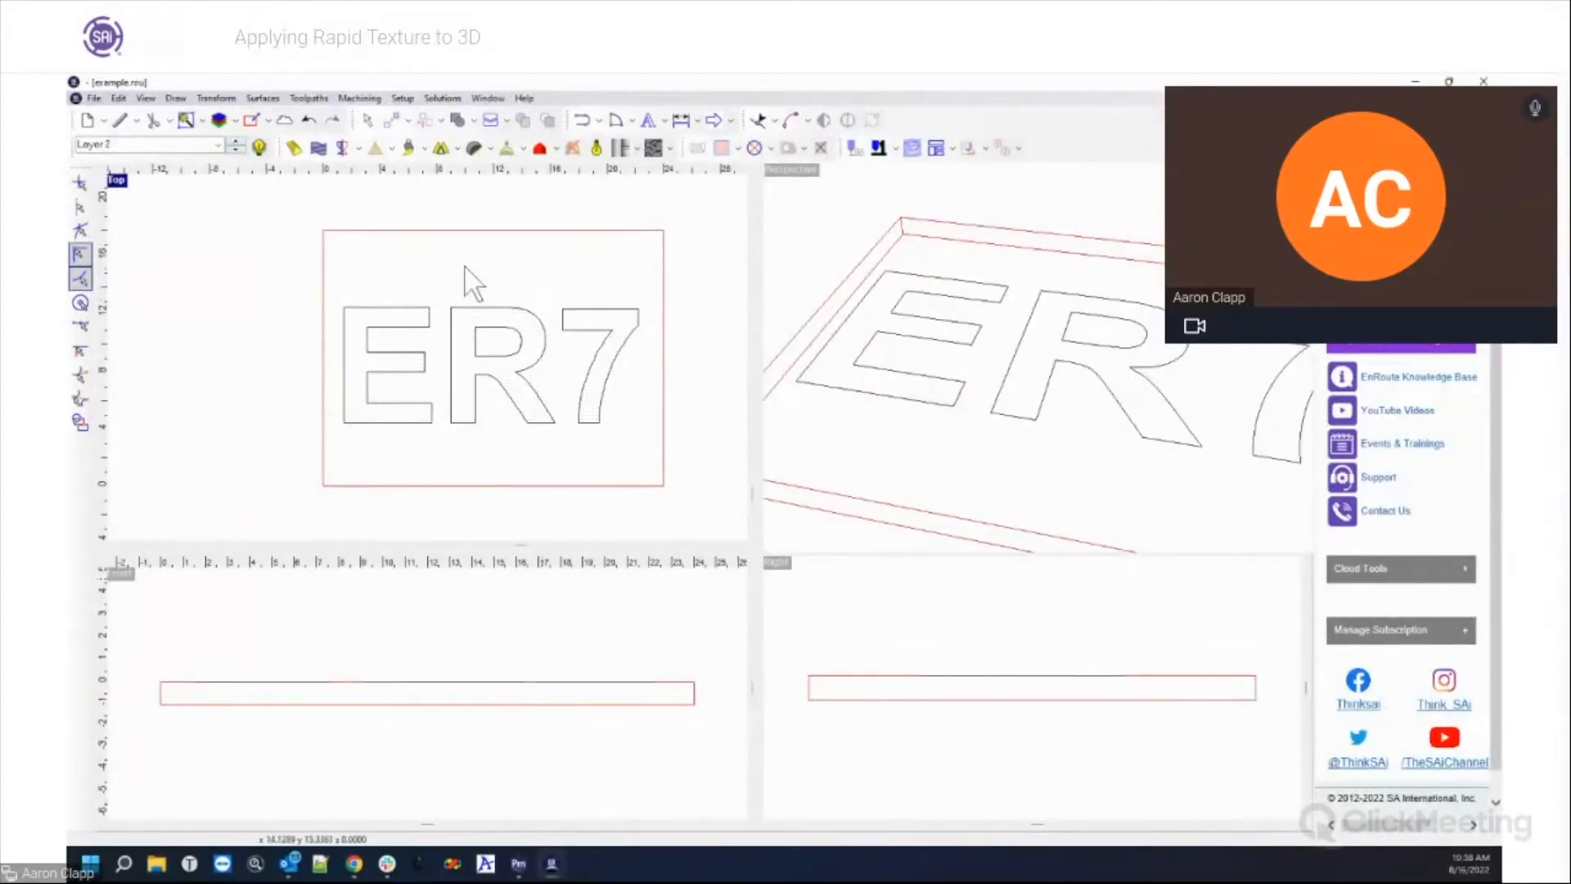
click(235, 149)
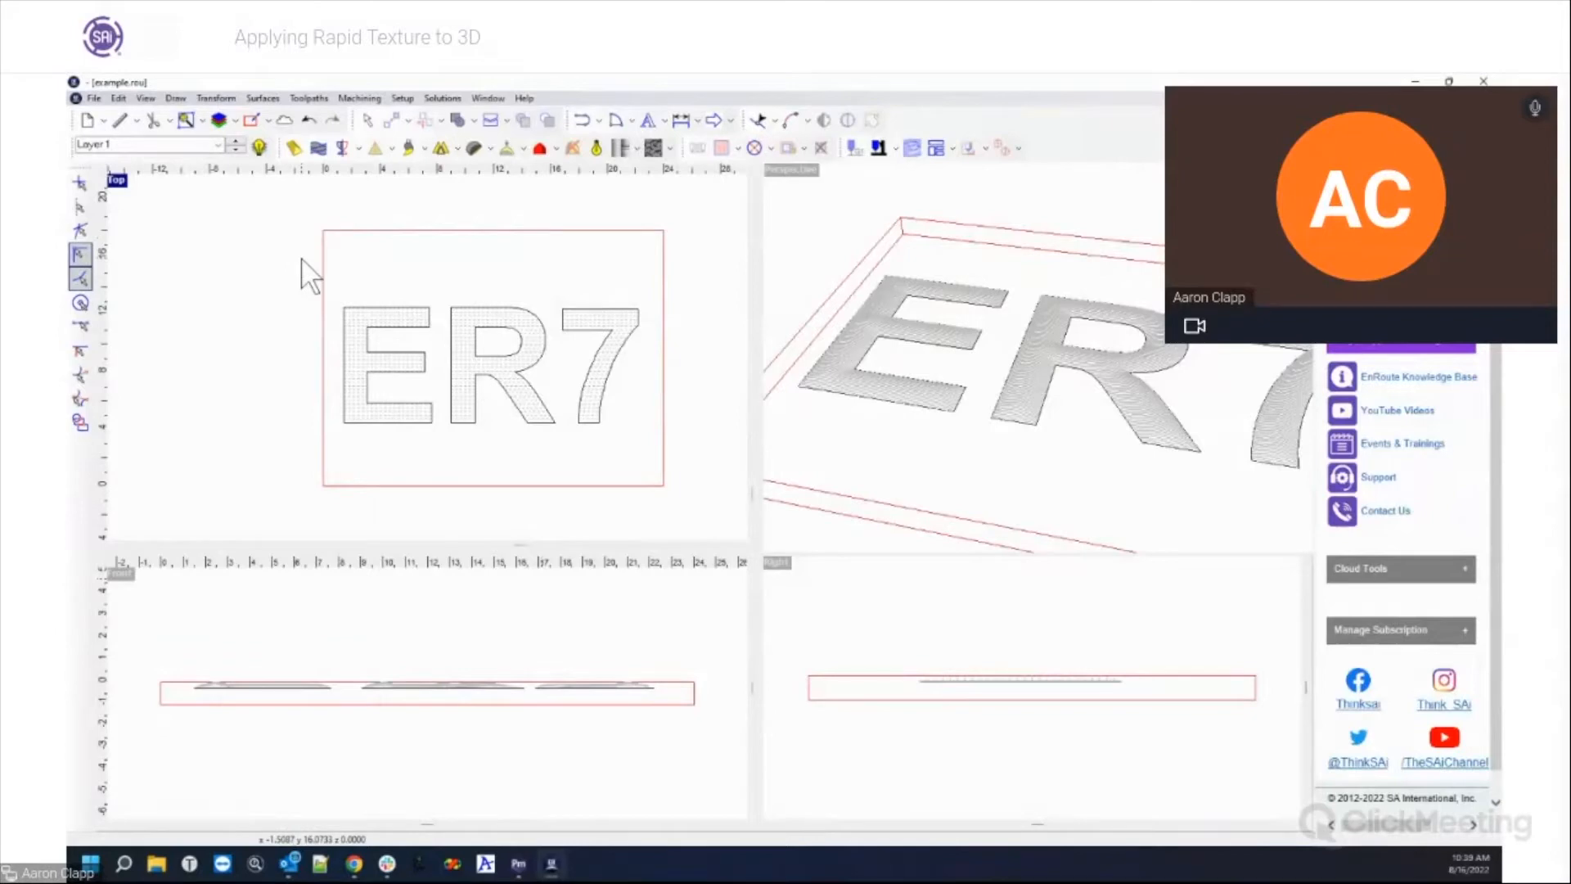
drag(311, 266, 664, 459)
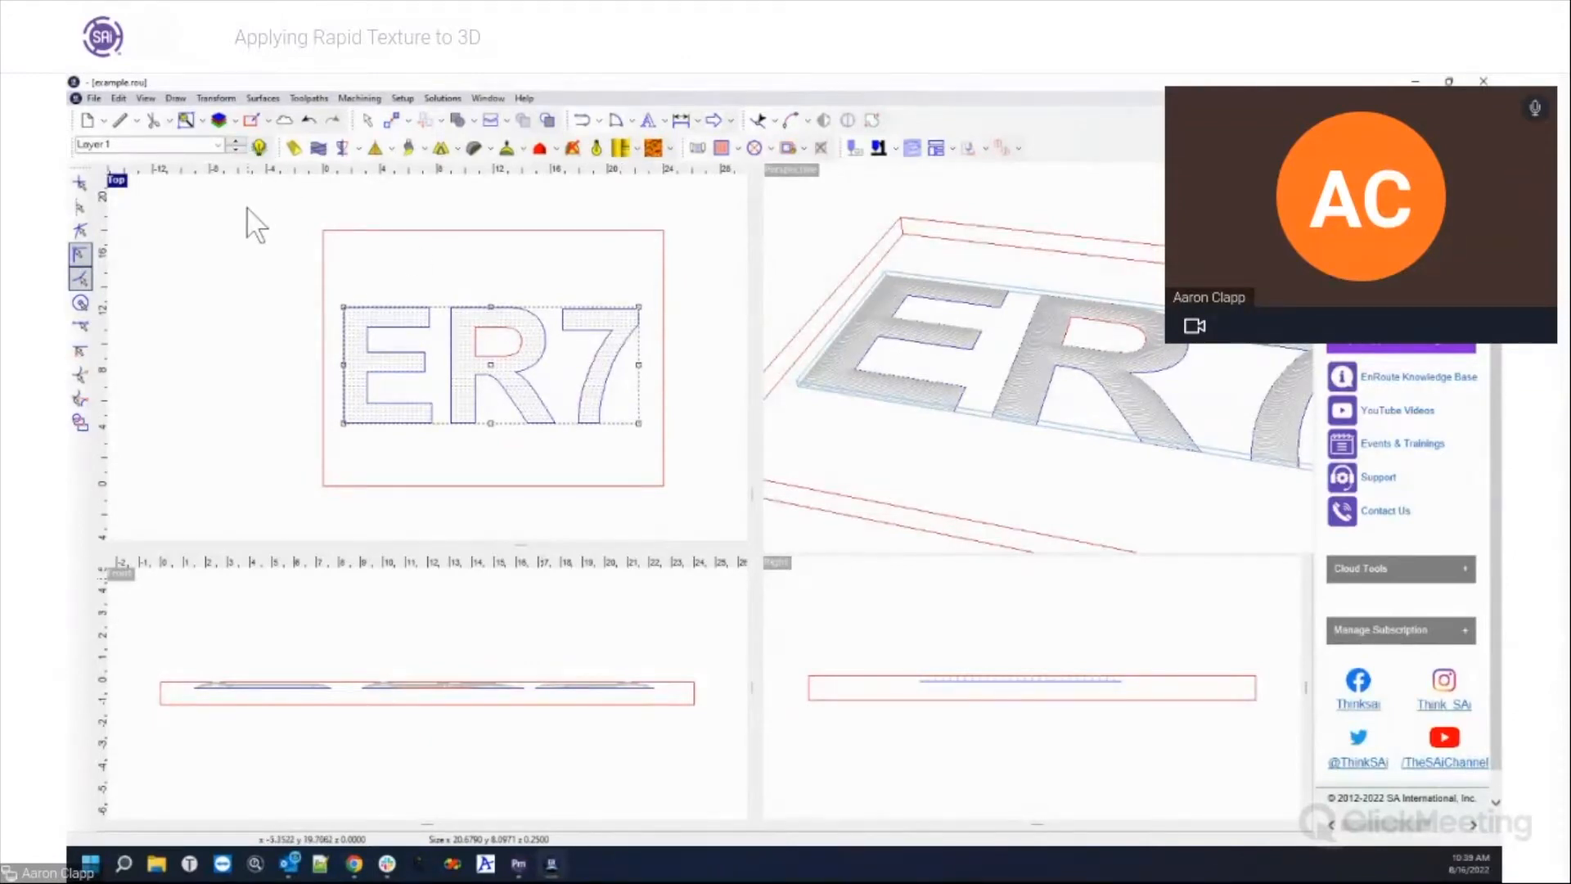
click(235, 143)
click(235, 150)
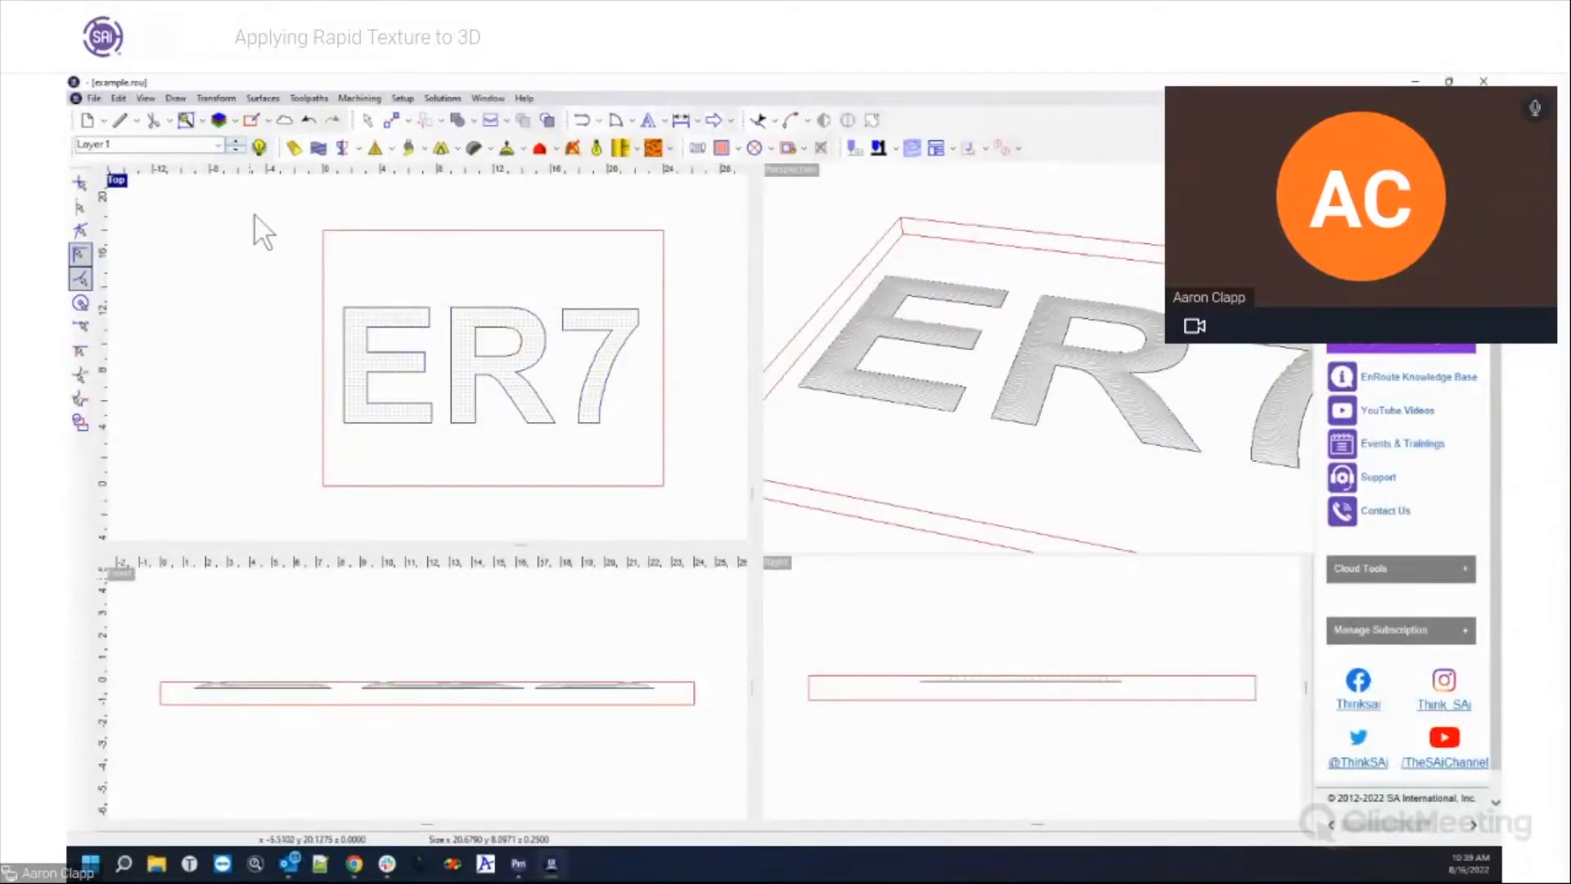
drag(283, 252, 685, 472)
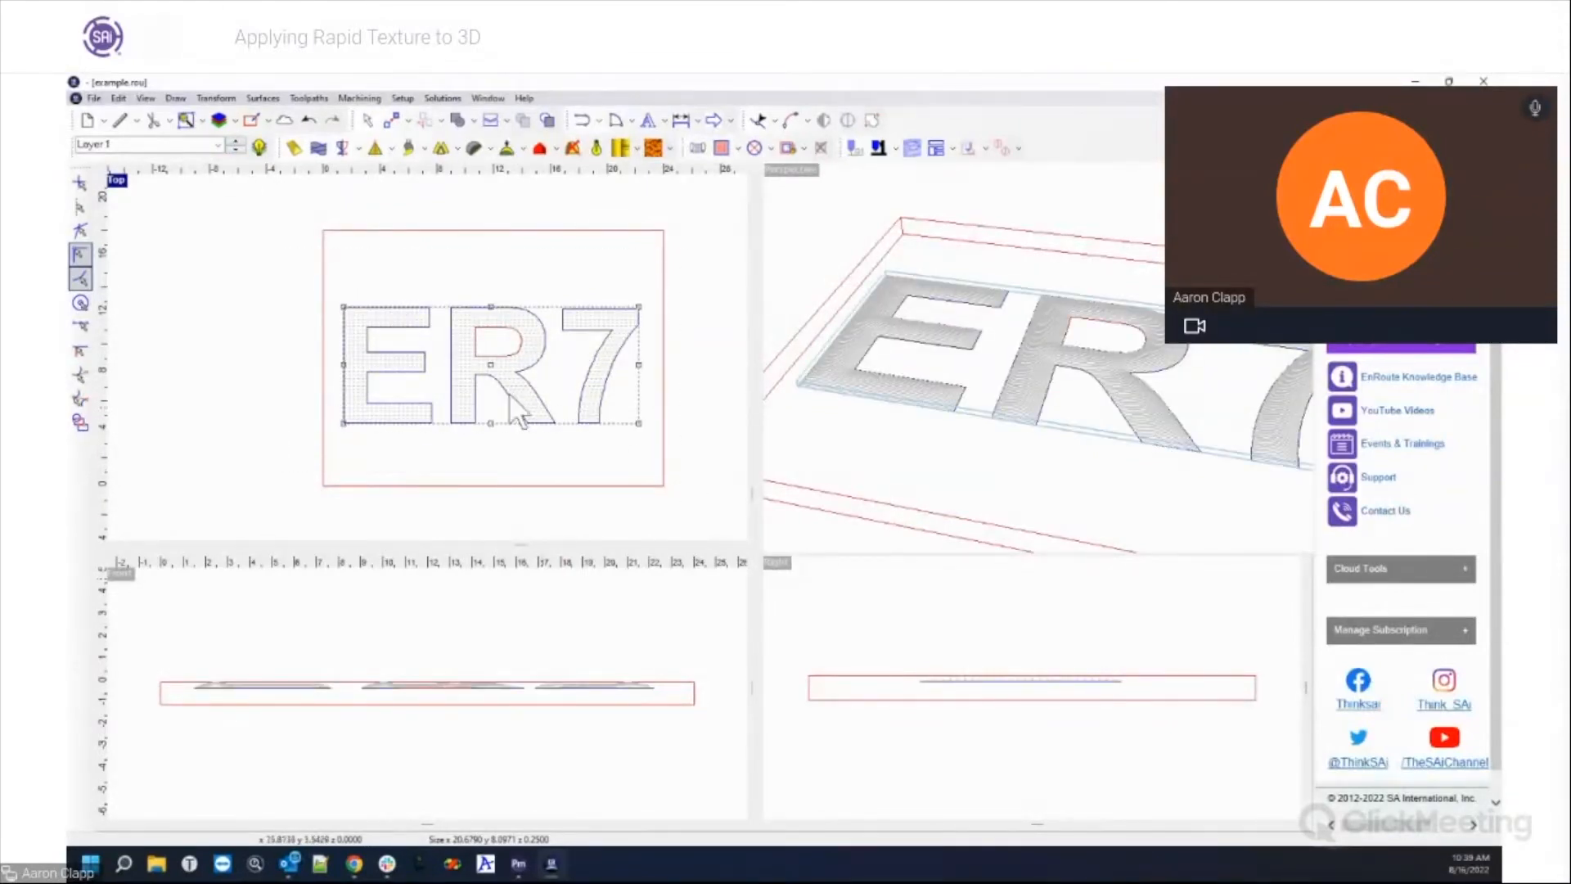
click(260, 148)
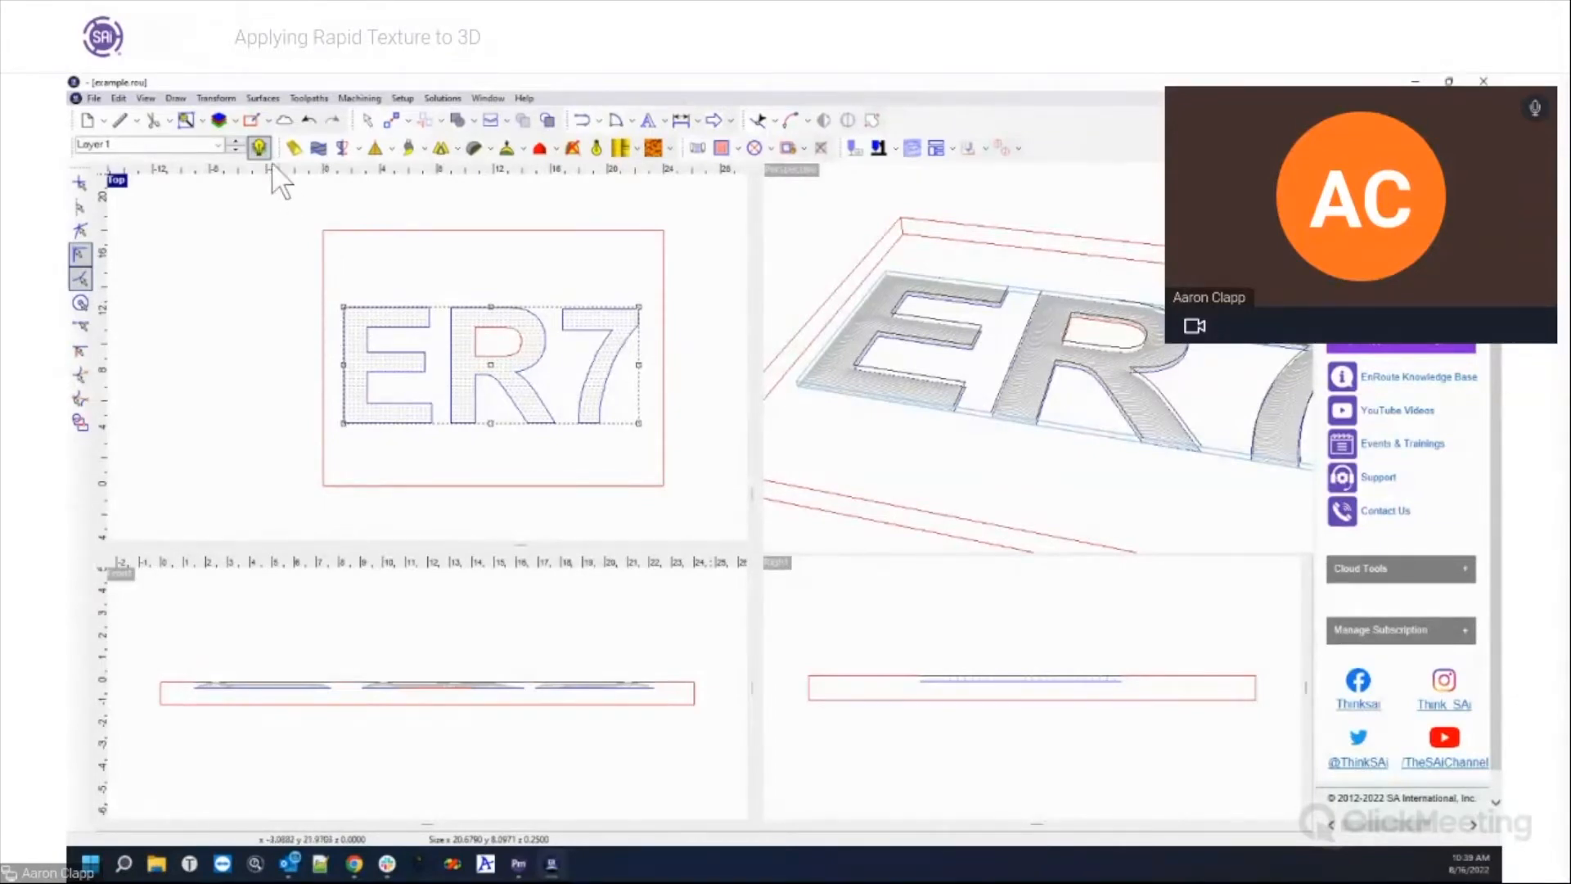
Step: Preview a Rapid Texture on the selected ER7 lettering using Symmetric Texture 1 with an offset of 0.2000
click(319, 148)
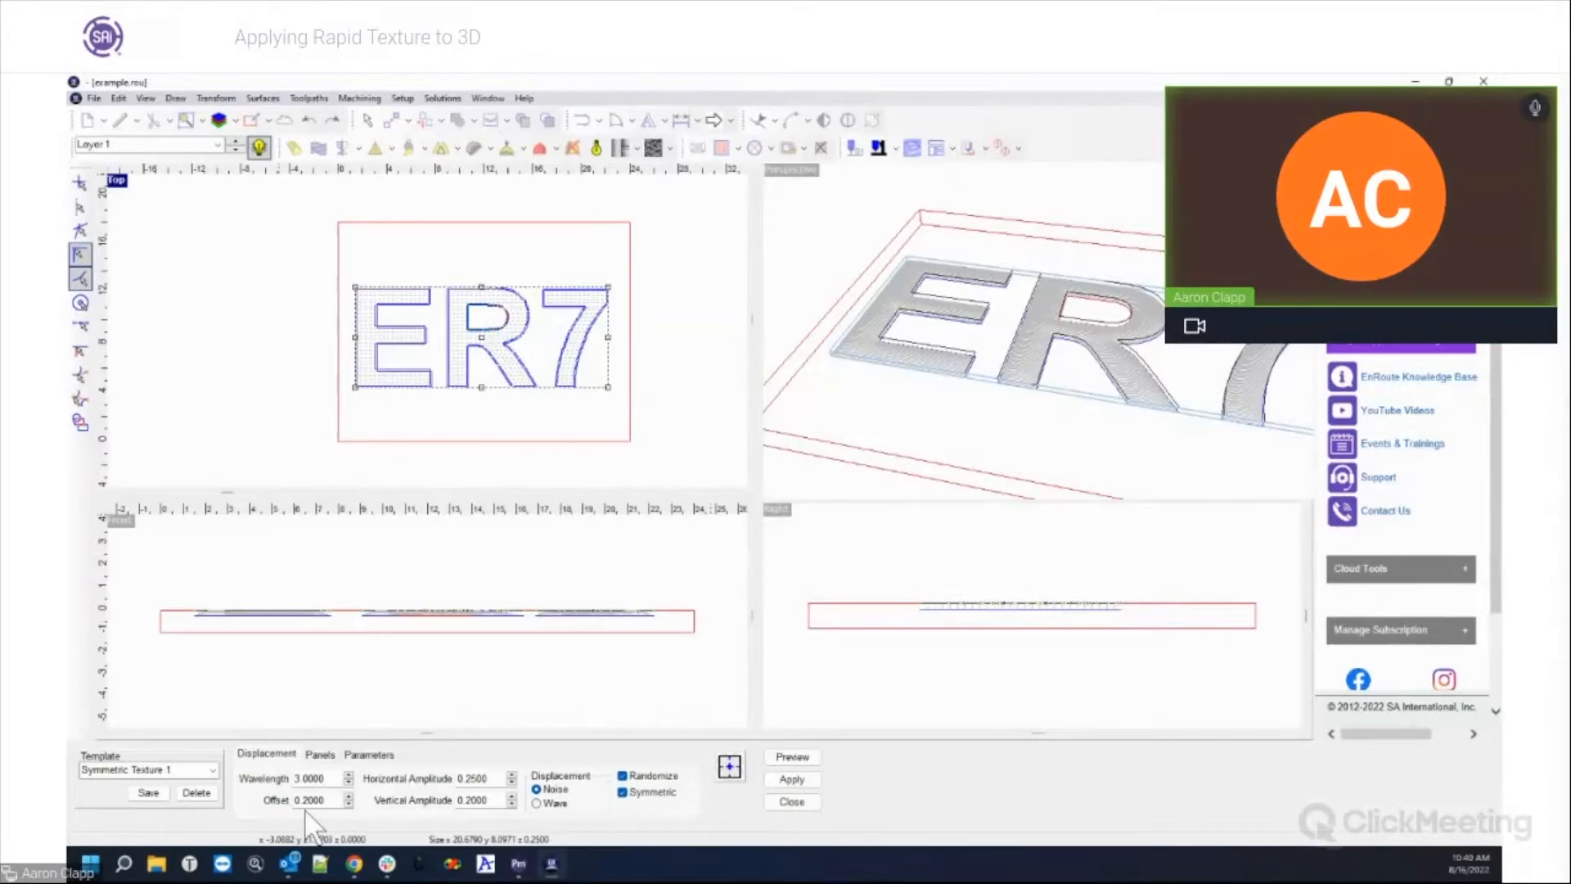
double_click(310, 799)
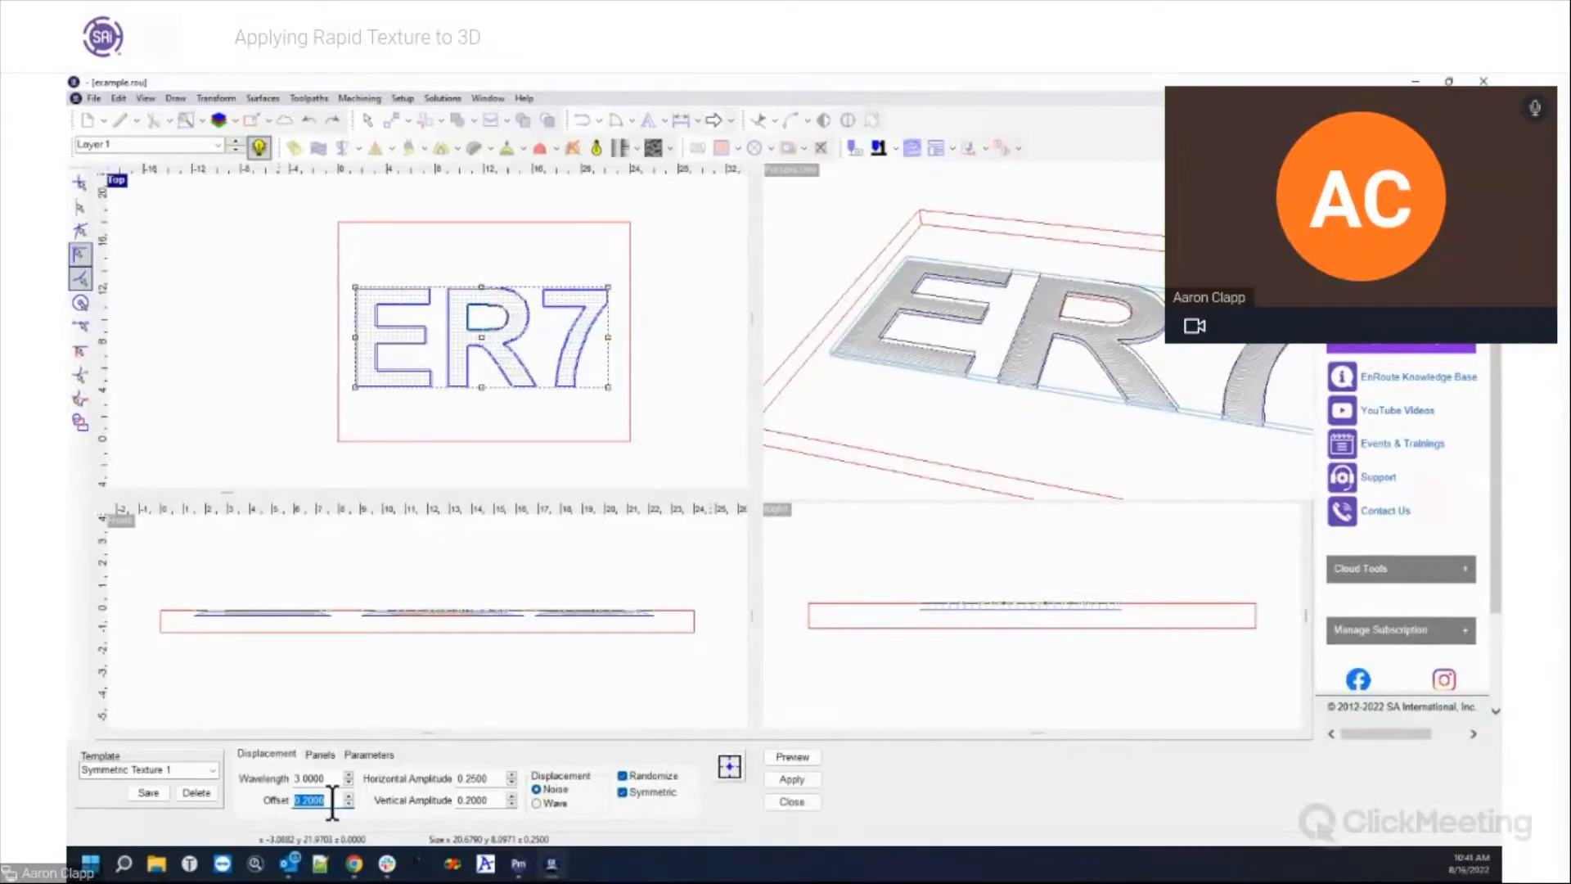
click(790, 756)
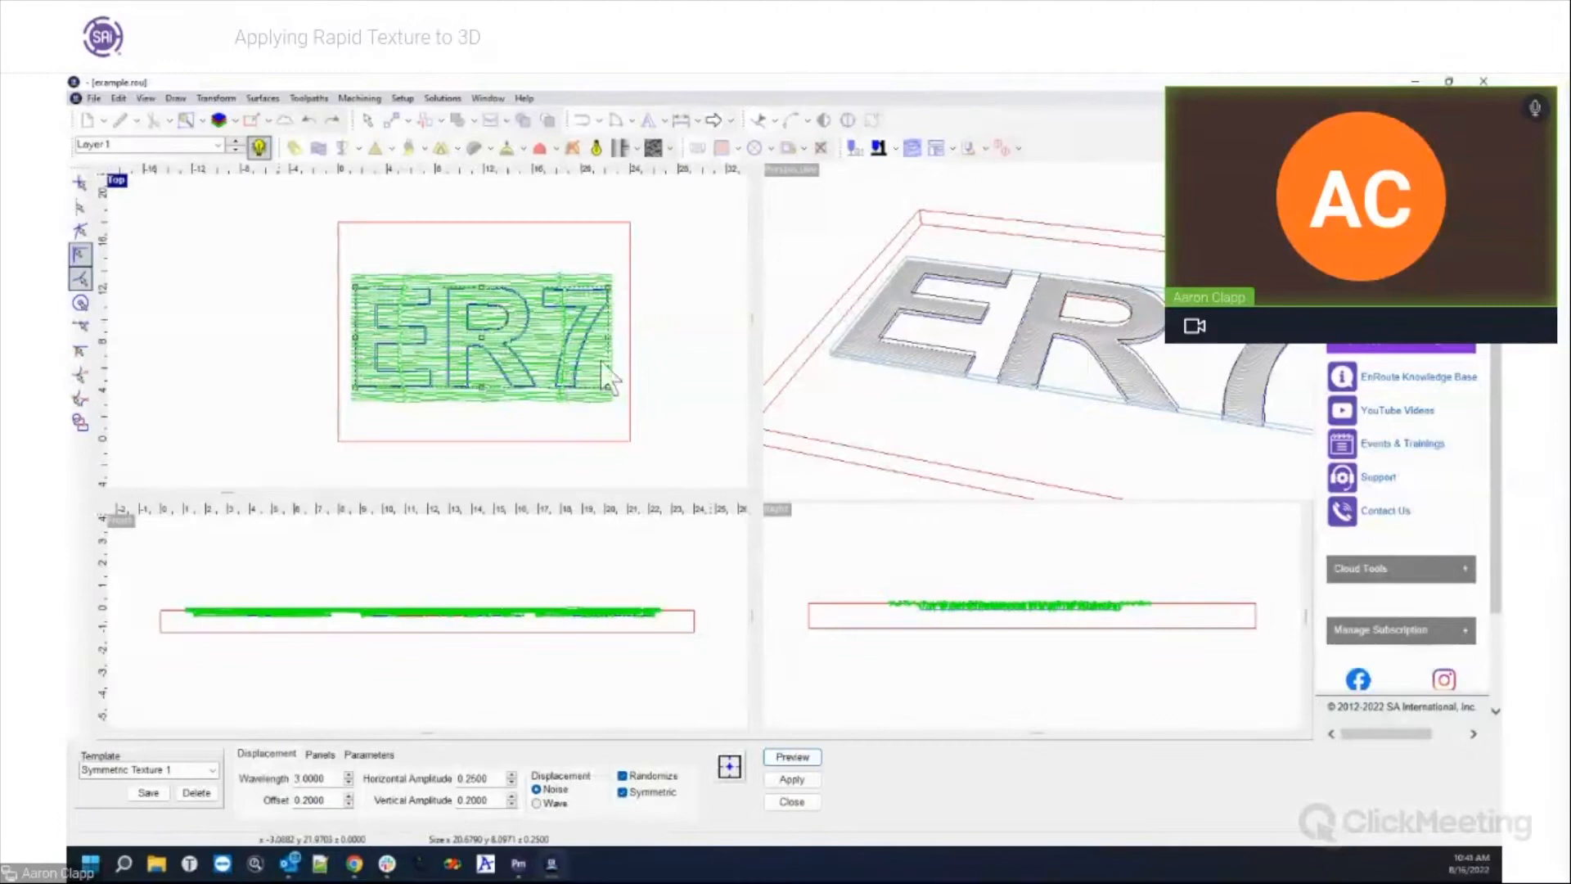
scroll(556, 352, up, 2)
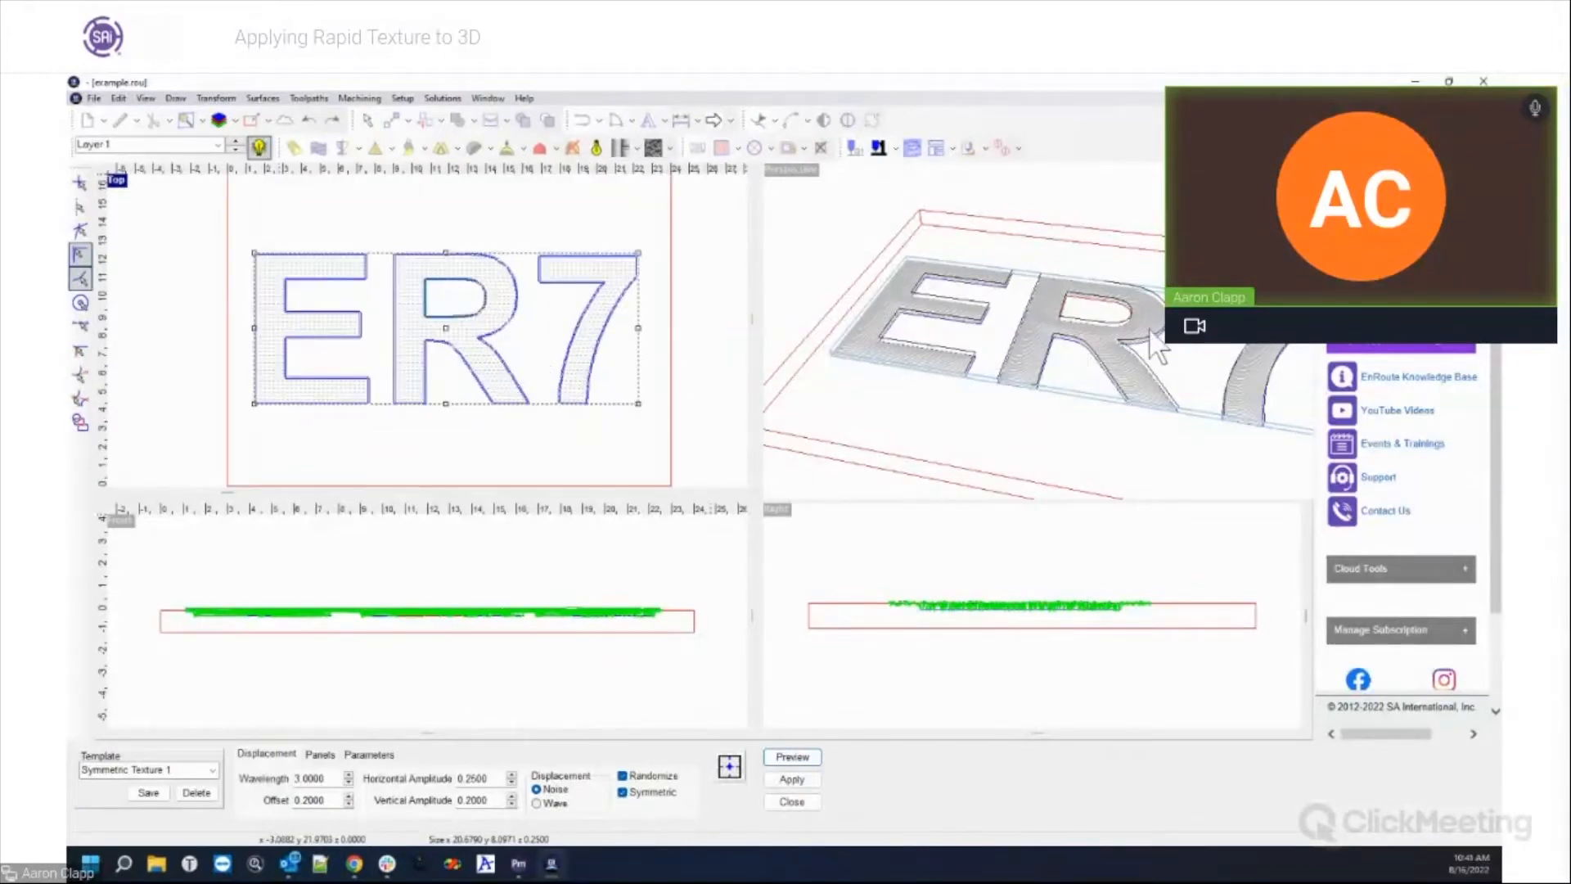
scroll(336, 348, up, 1)
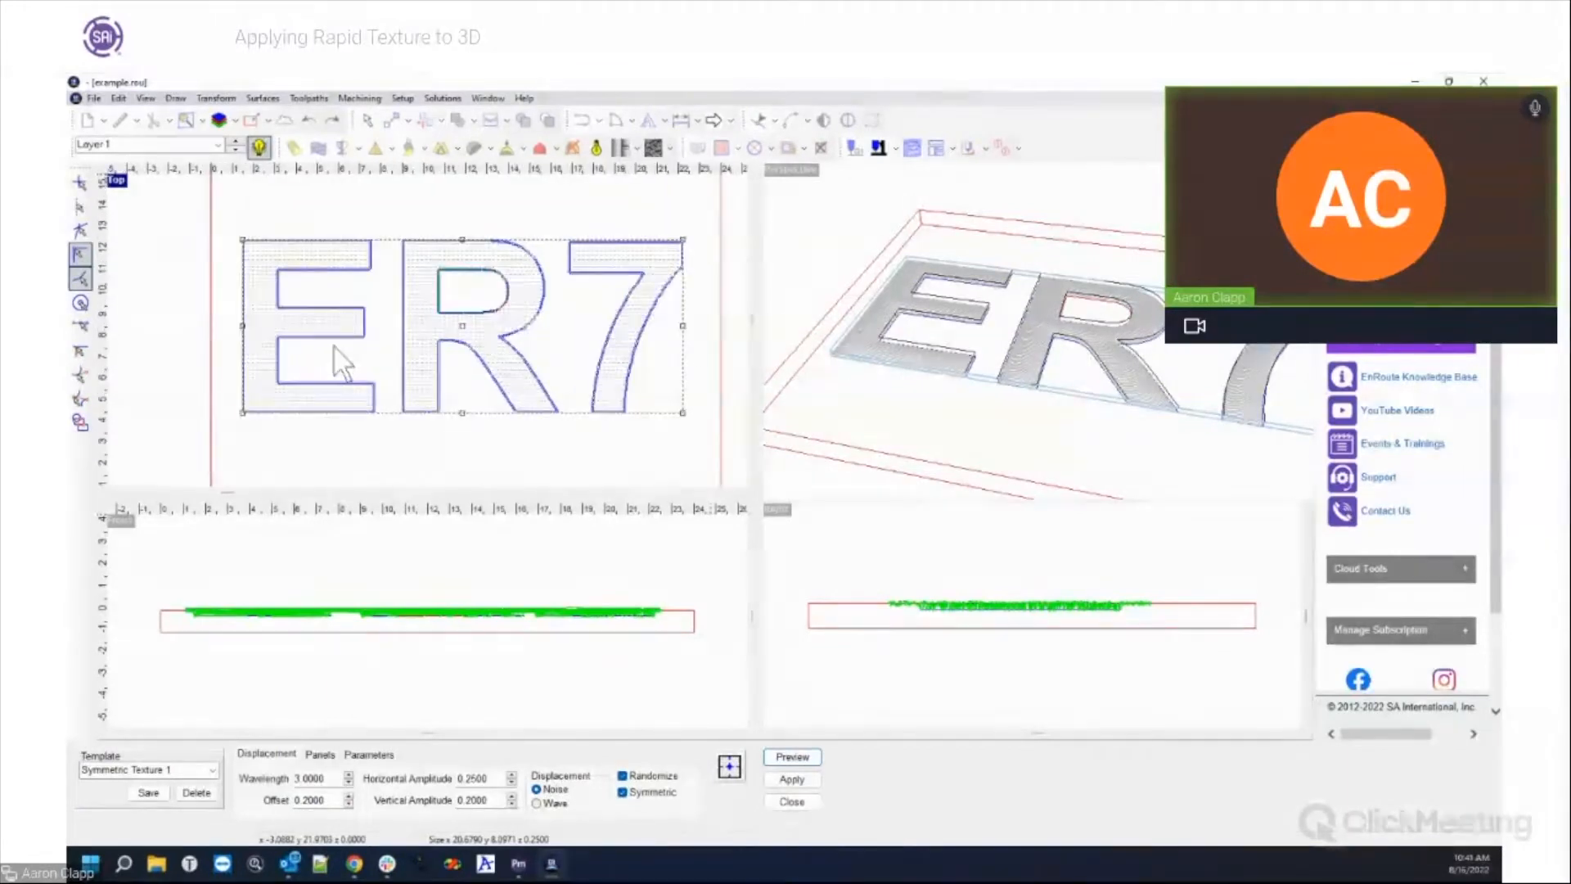
Step: Set the Rapid Texture offset to 0.1000 and preview the texture on the ER7 relief
click(792, 756)
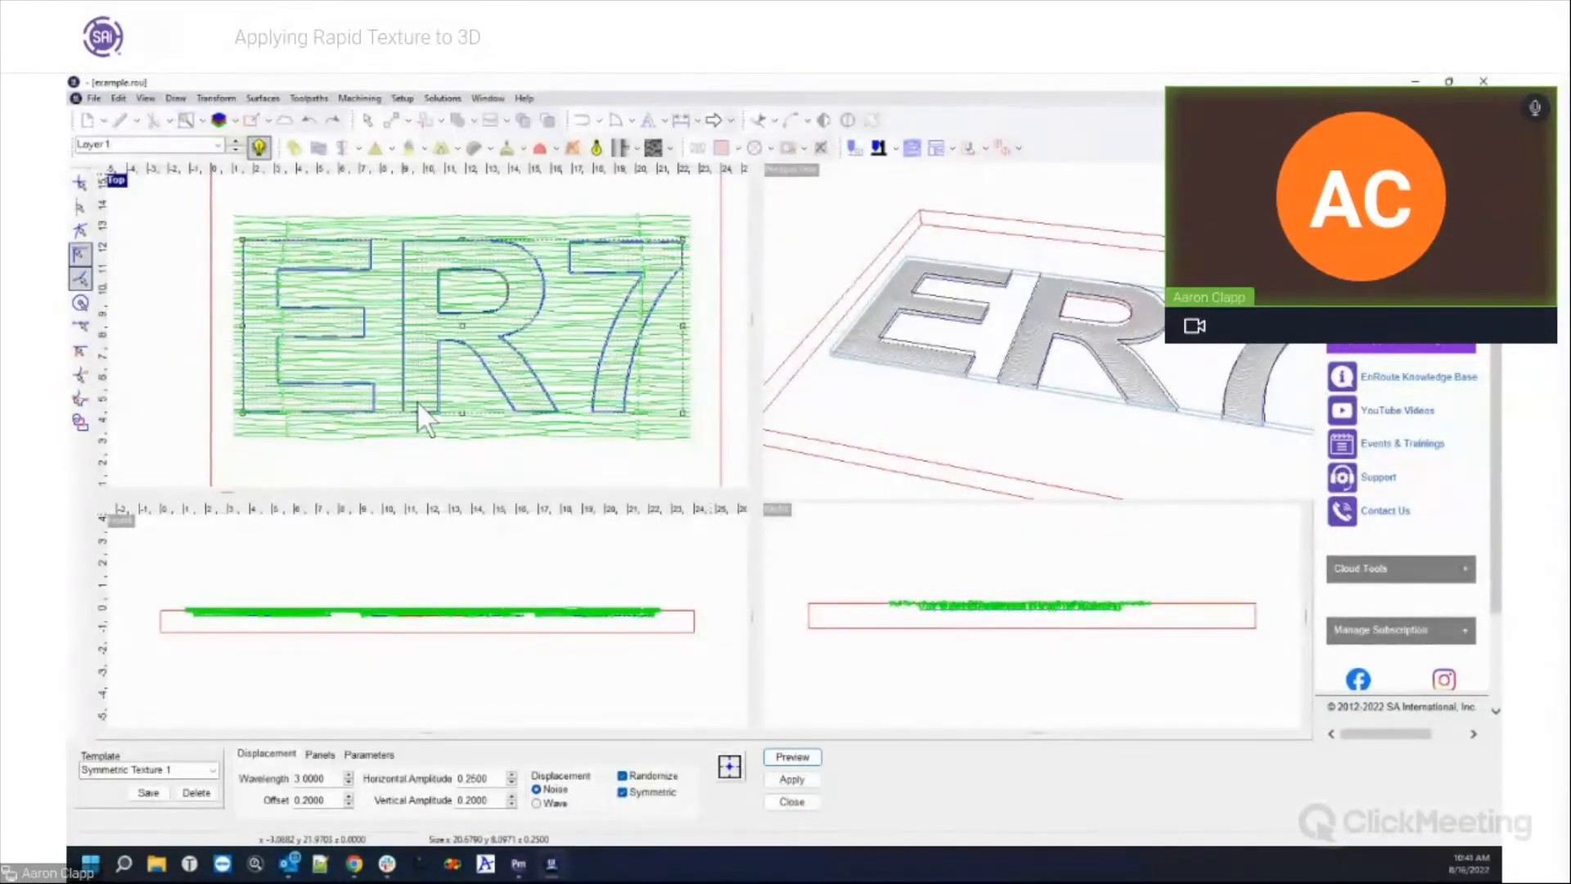
double_click(326, 800)
key(Tab)
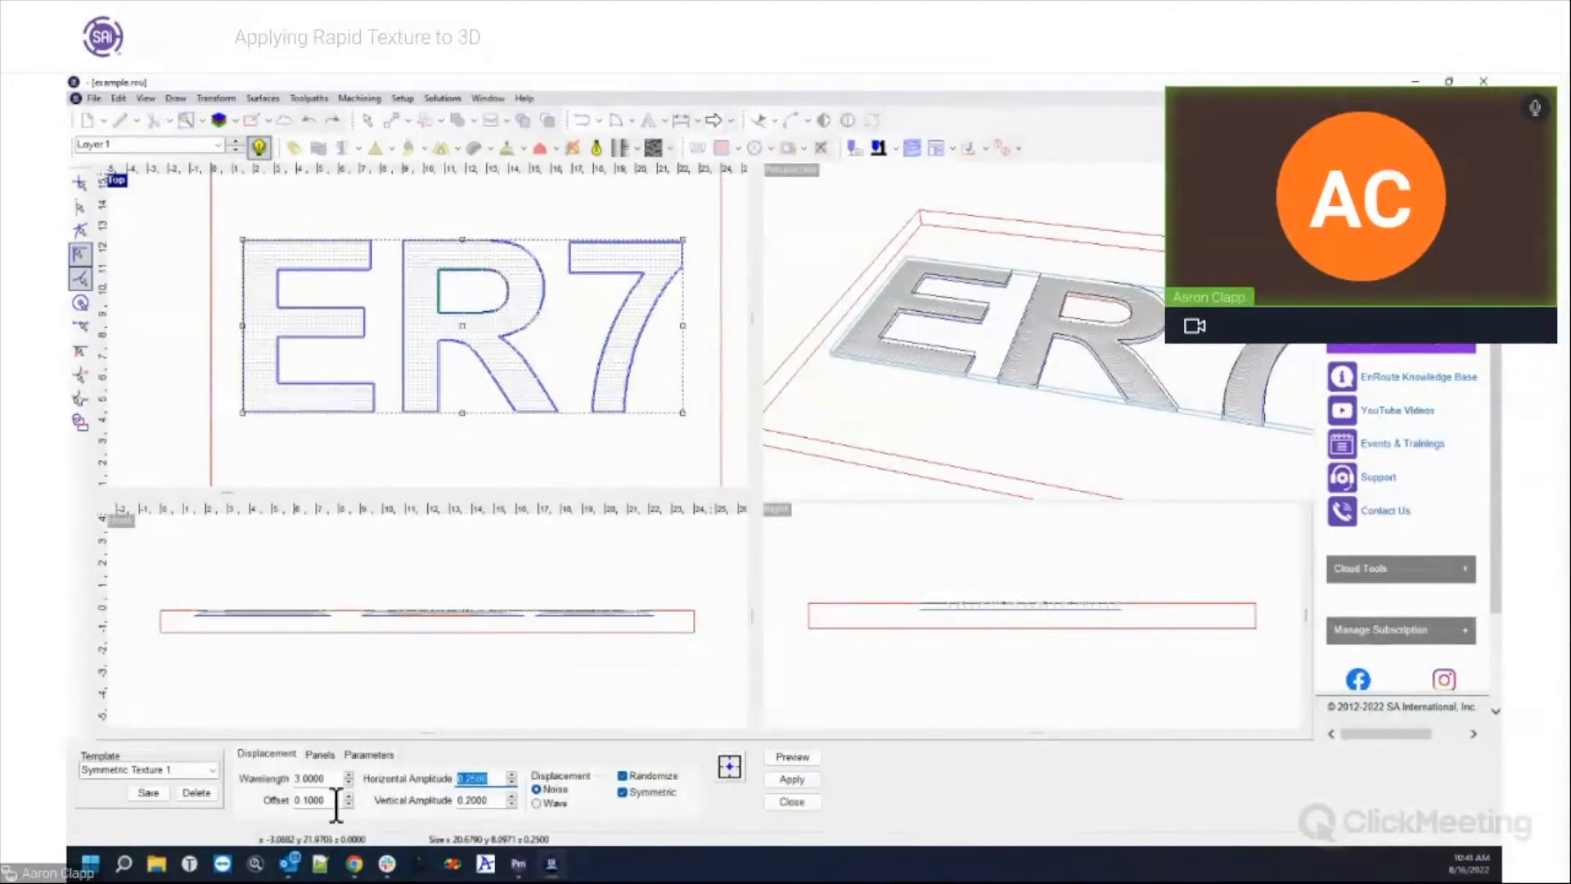
click(805, 762)
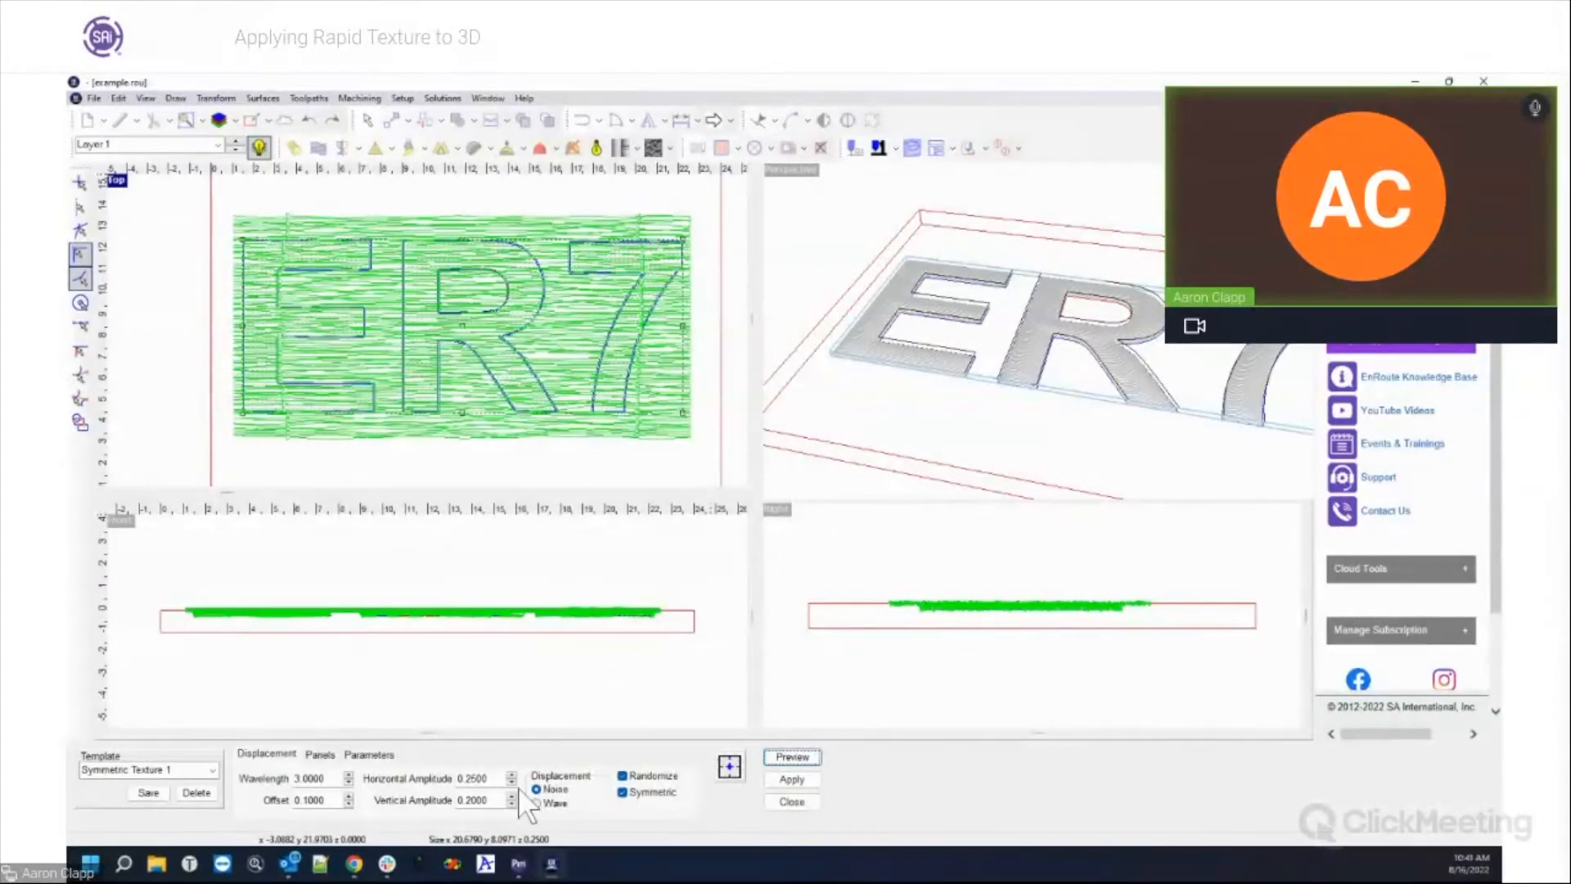
Step: Set the texture's vertical amplitude to 0.03
drag(498, 804, 443, 805)
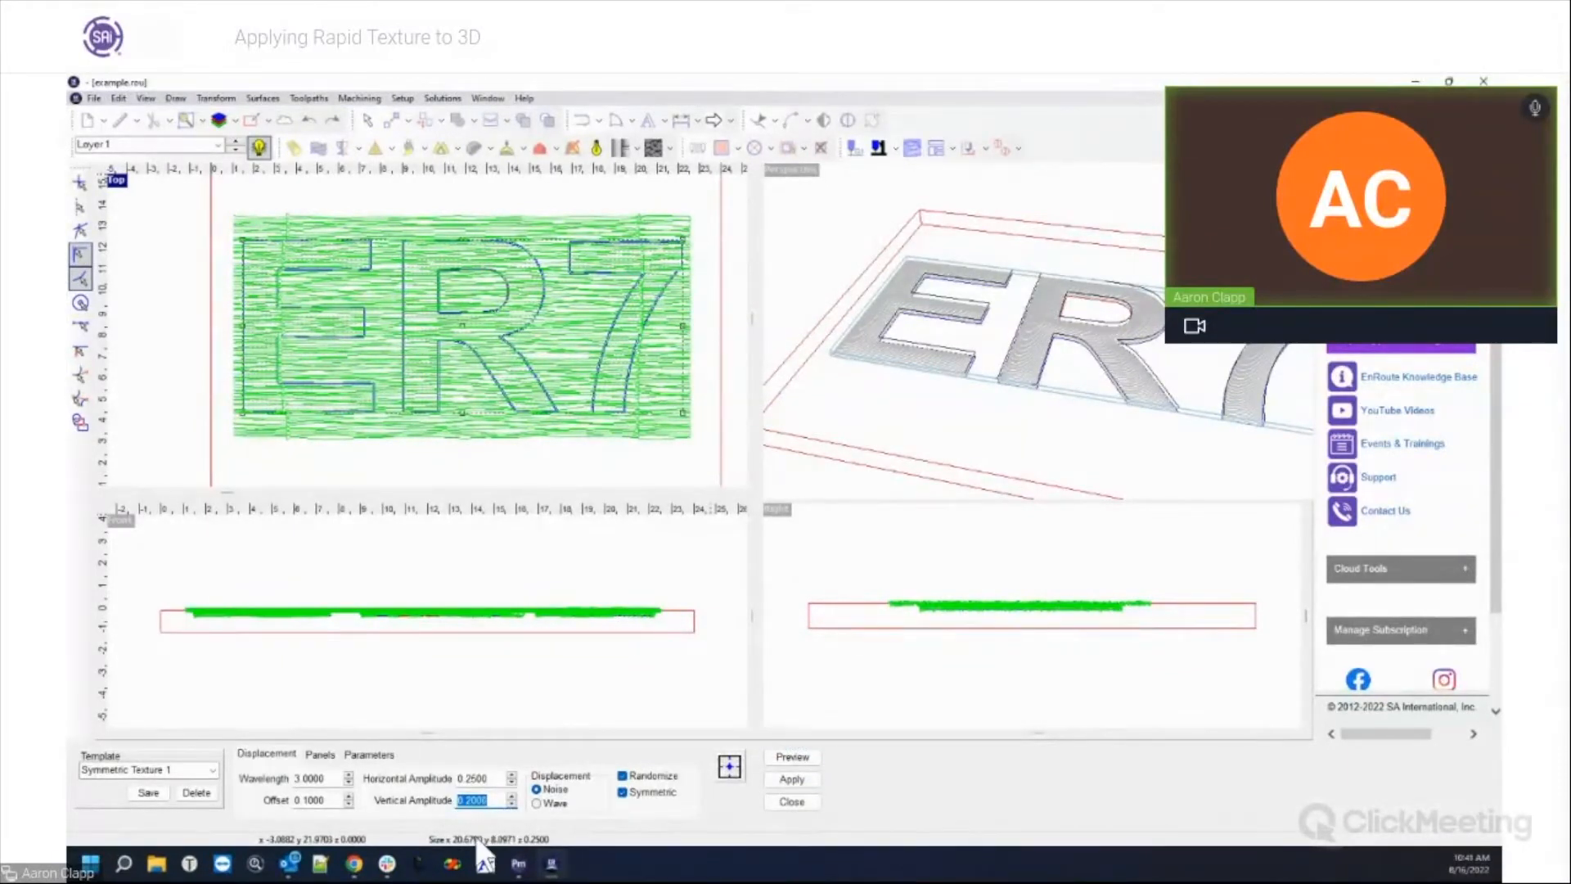
text(0.3)
key(BackSpace)
text(3)
scroll(622, 425, up, 3)
scroll(700, 394, down, 3)
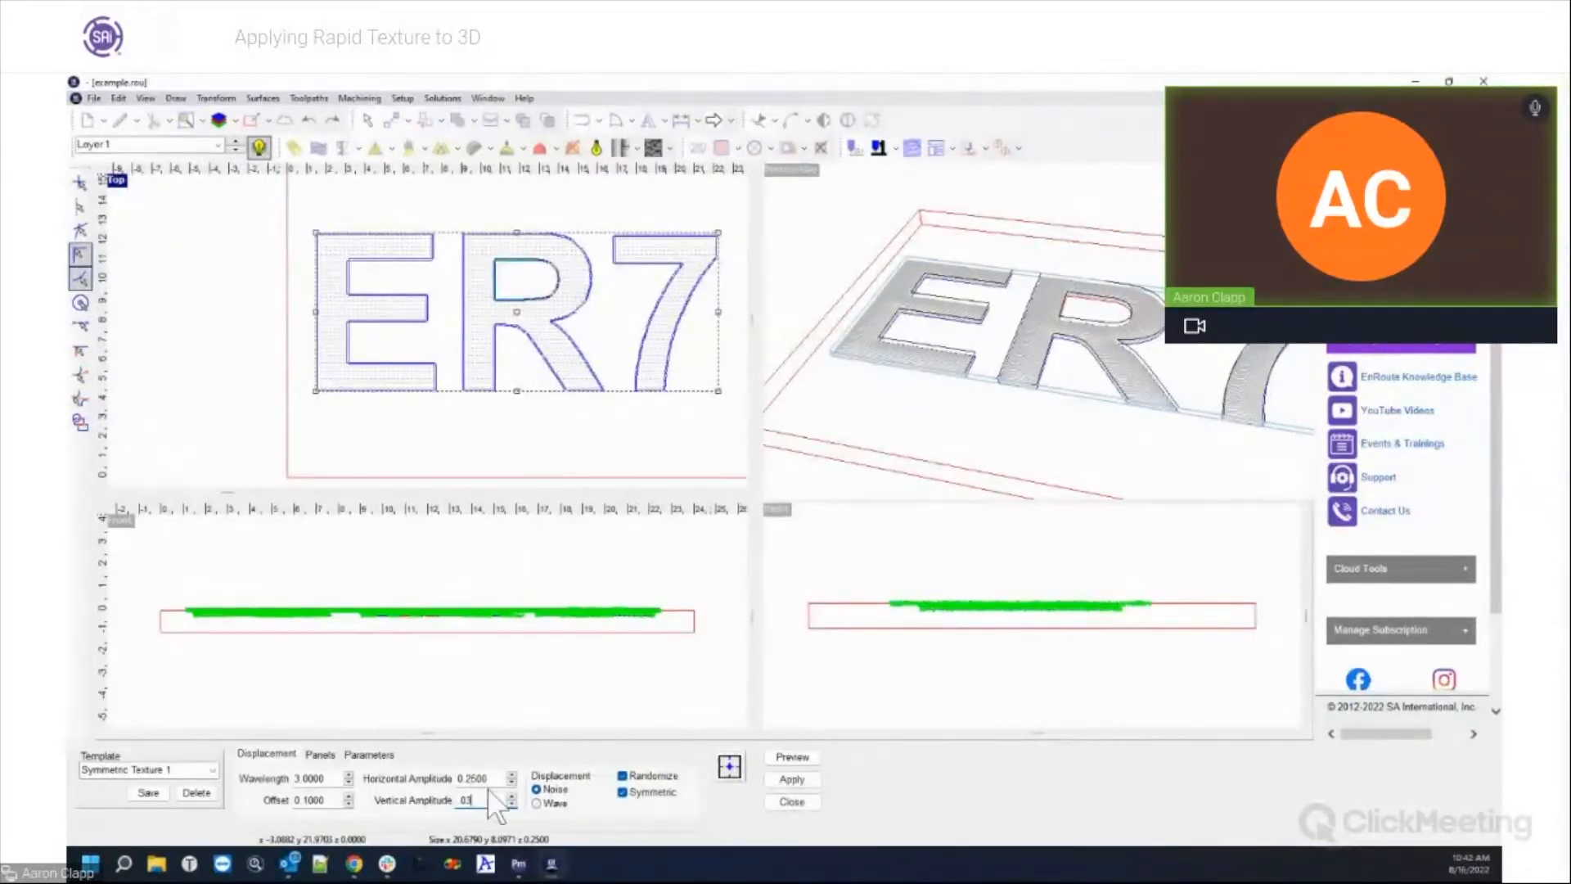
Step: Try a horizontal amplitude of 1.0000 and preview the resulting texture lines
drag(491, 781, 452, 780)
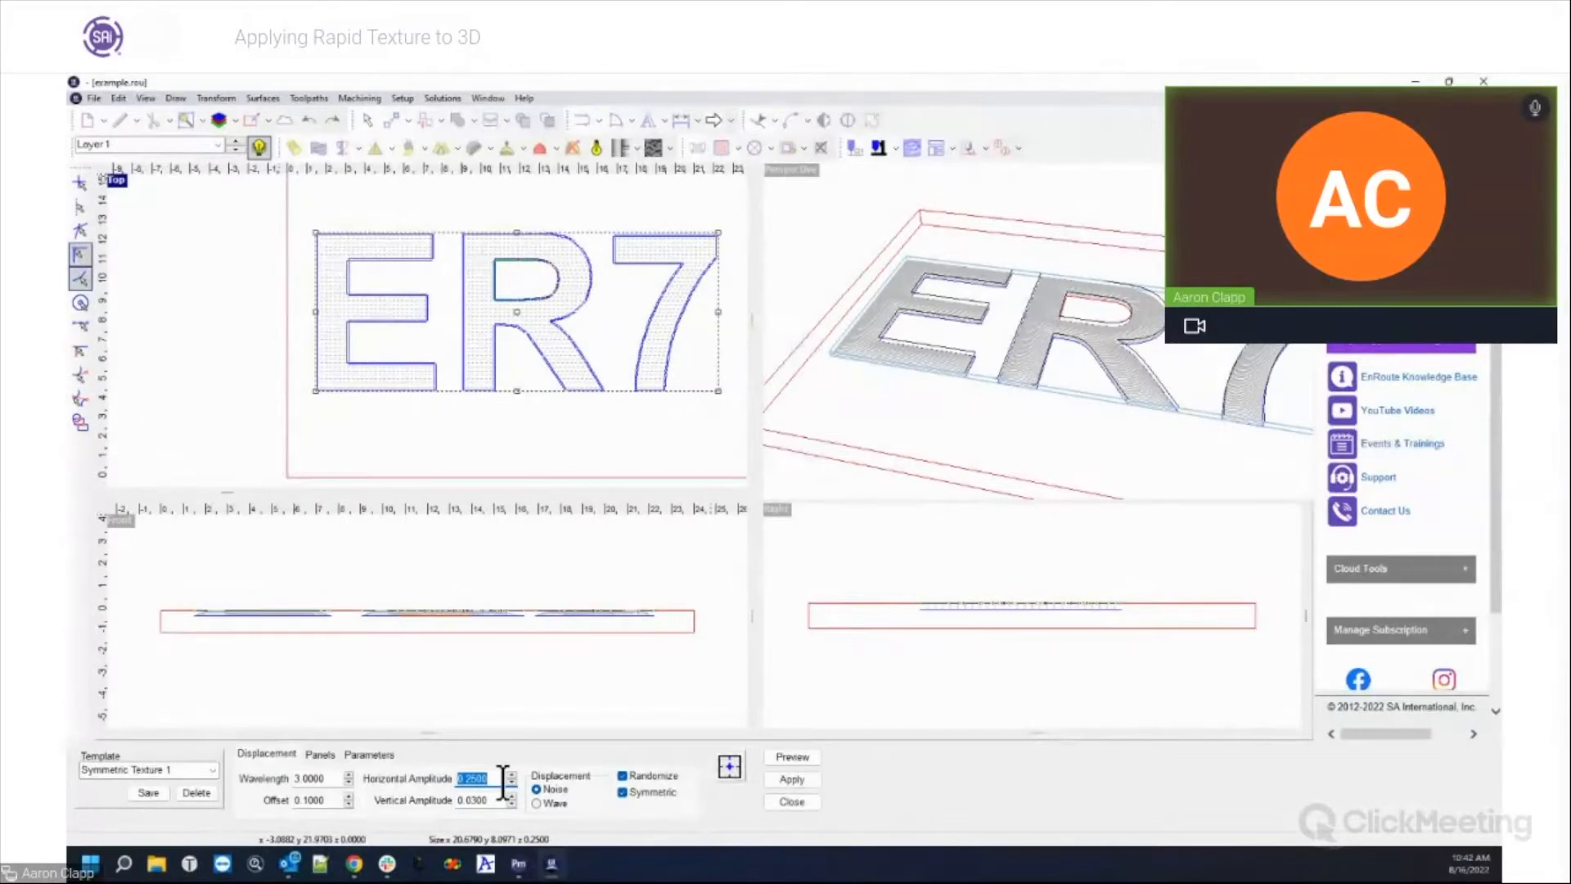
text(1)
key(Tab)
click(772, 758)
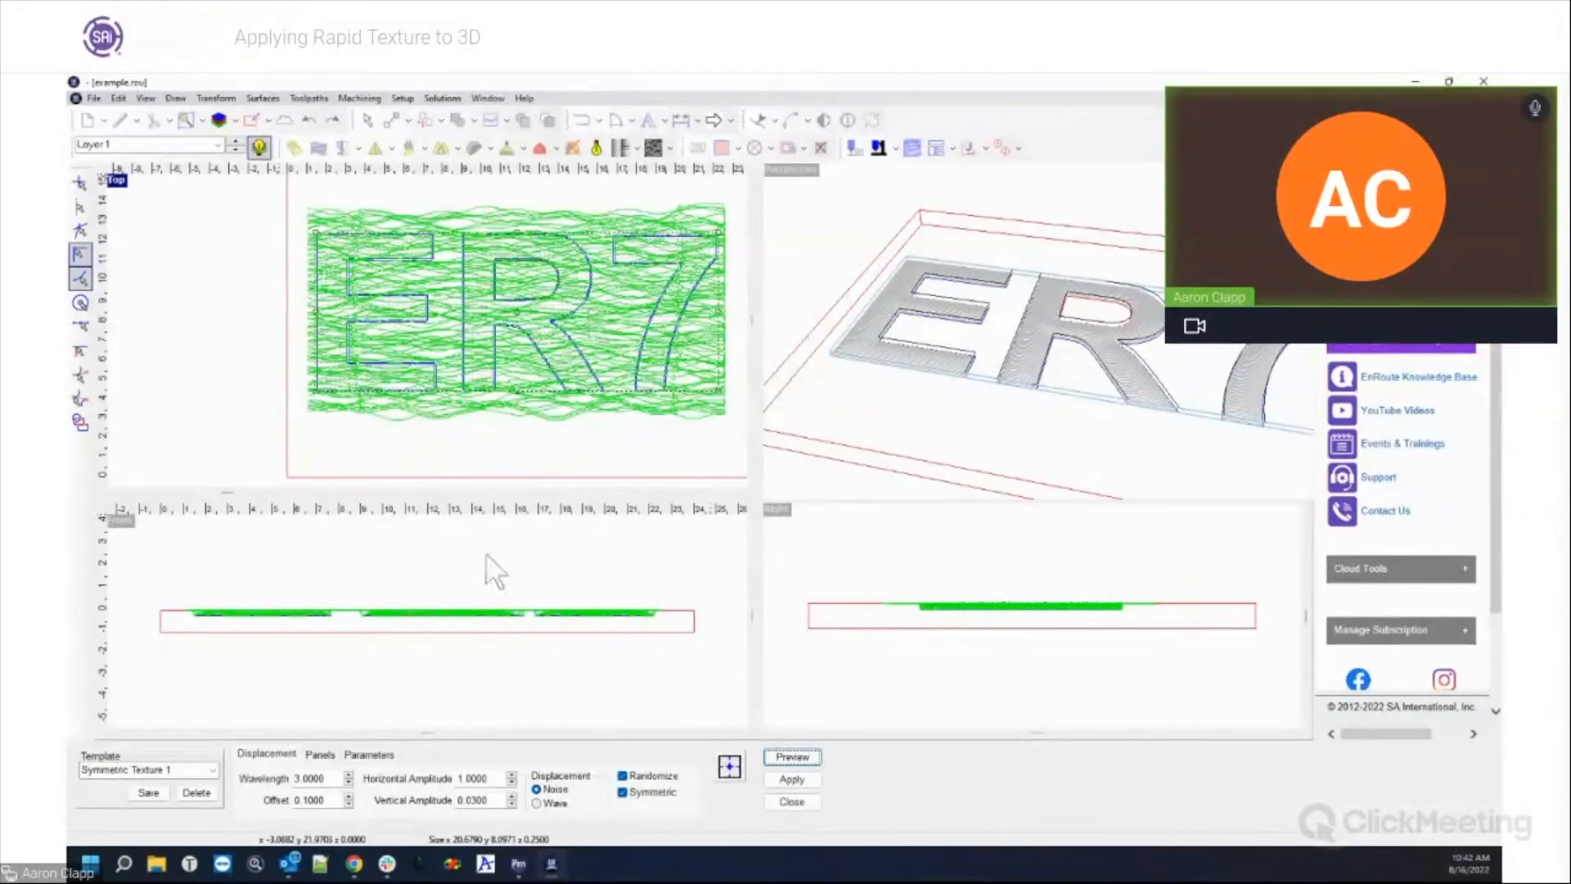
Step: Set the horizontal amplitude to 0.25, preview the texture, and apply it to the ER7 relief
click(460, 778)
drag(490, 780, 449, 781)
text(0.25)
key(Tab)
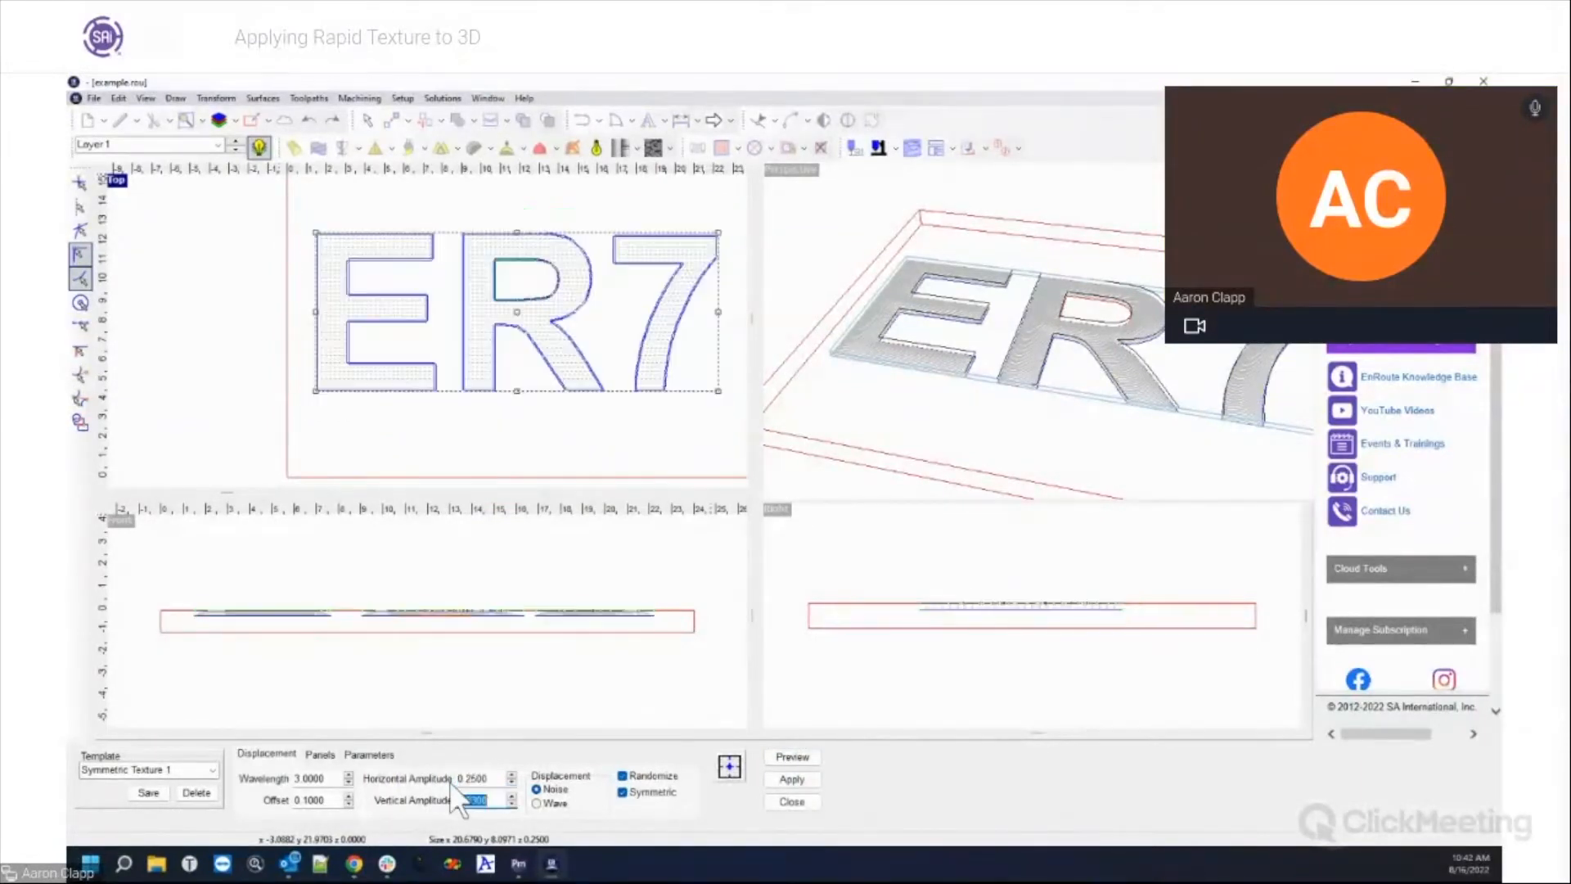
click(791, 756)
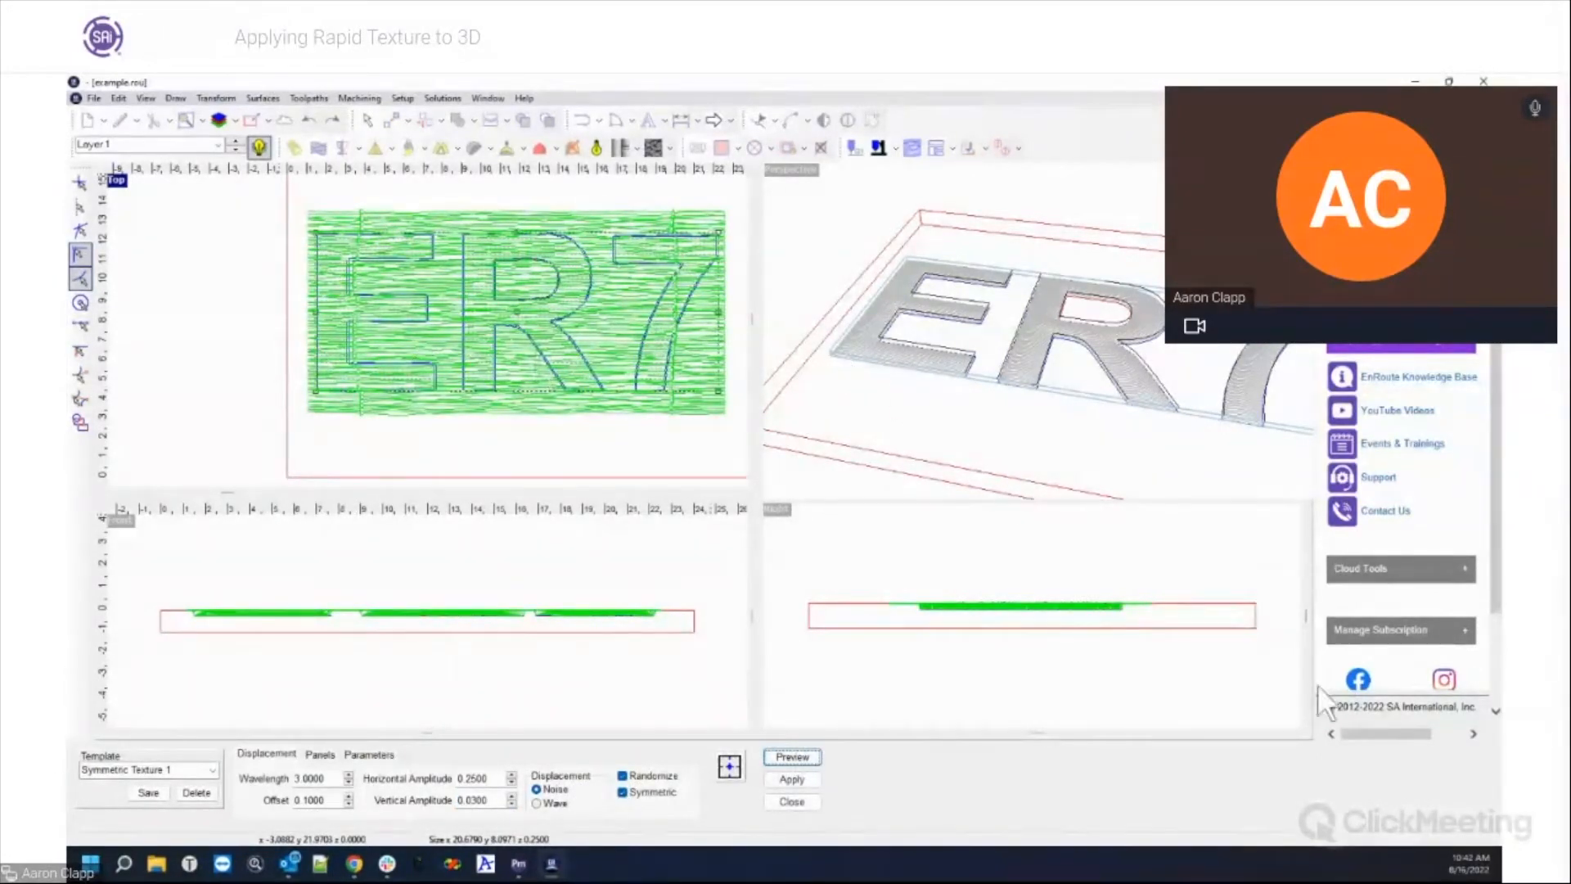
click(791, 780)
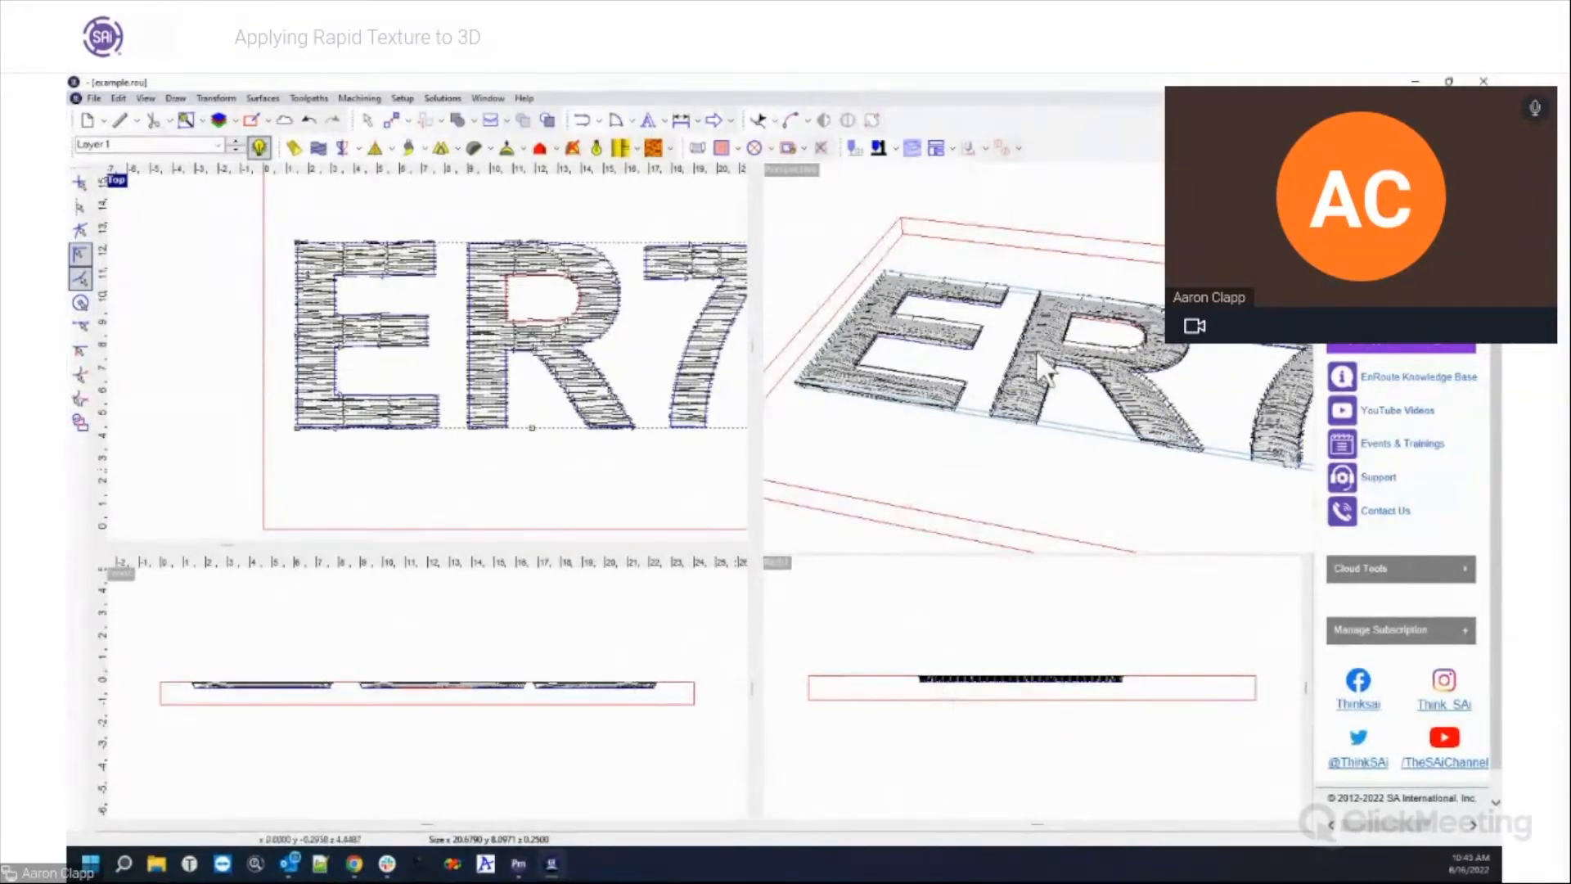
Step: Examine the applied texture lines on the ER7 letters in the perspective view and the enlarged top view, especially at the letter edges
scroll(1039, 364, up, 5)
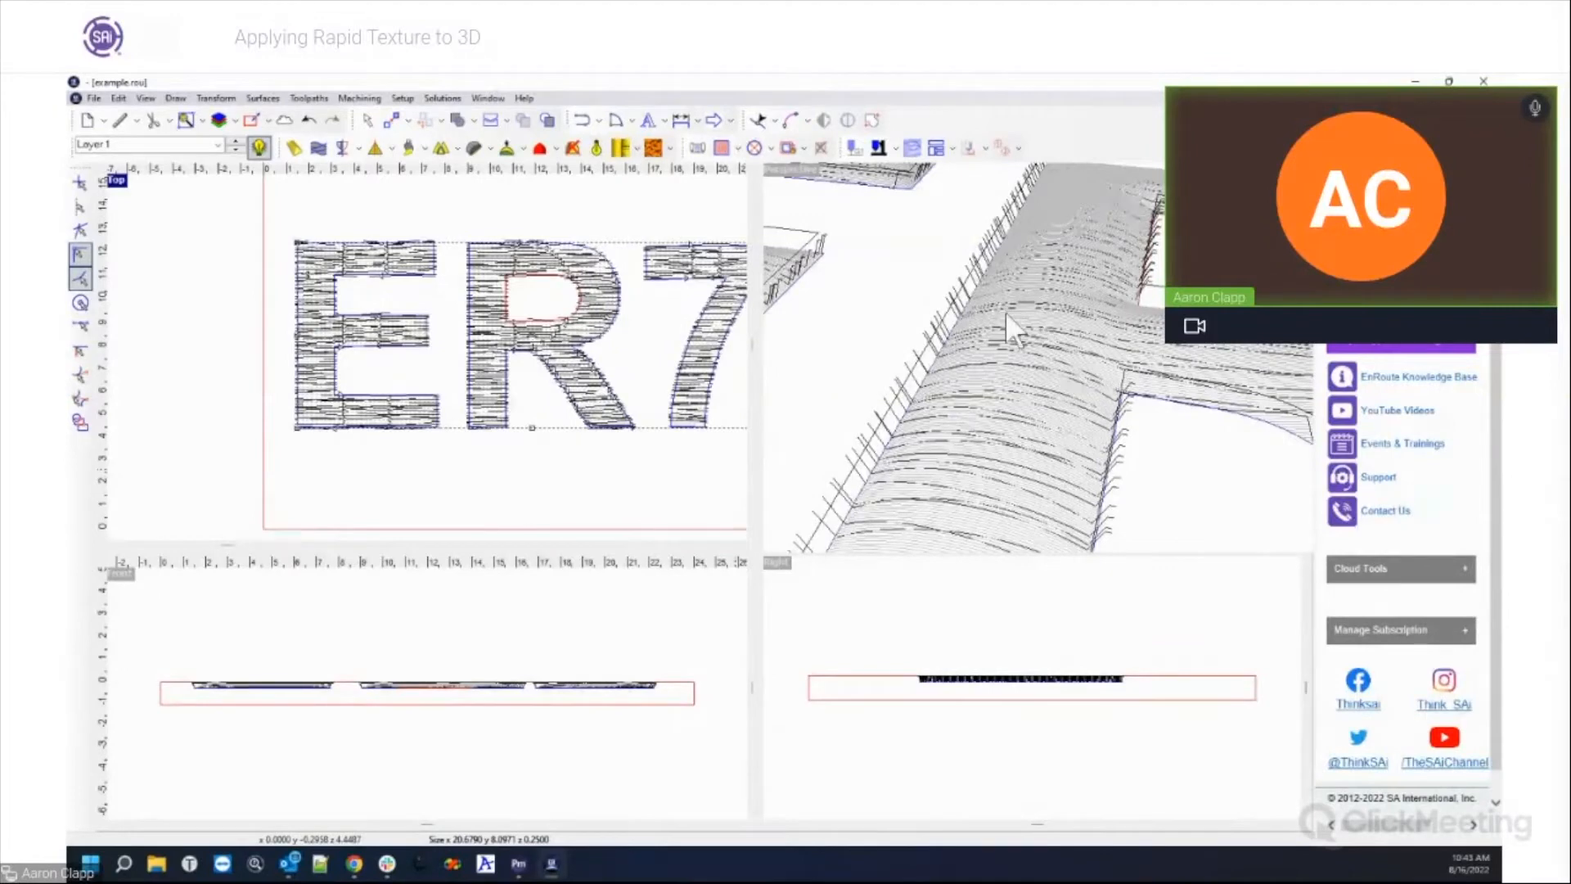
scroll(1017, 340, down, 6)
scroll(1078, 373, up, 3)
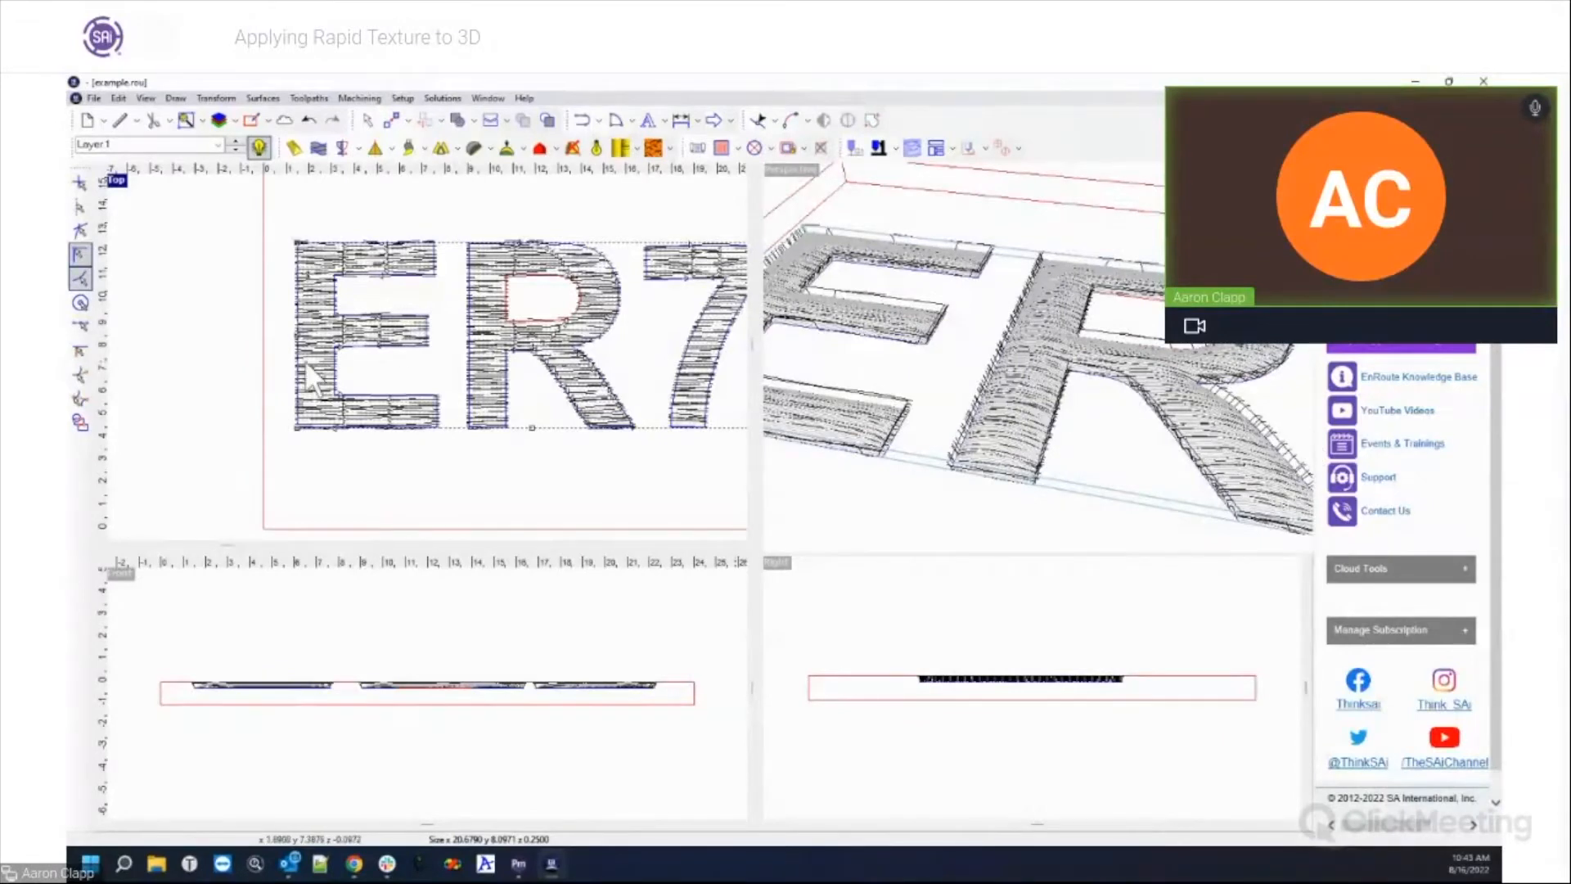
double_click(117, 181)
scroll(531, 417, down, 2)
scroll(1043, 405, up, 2)
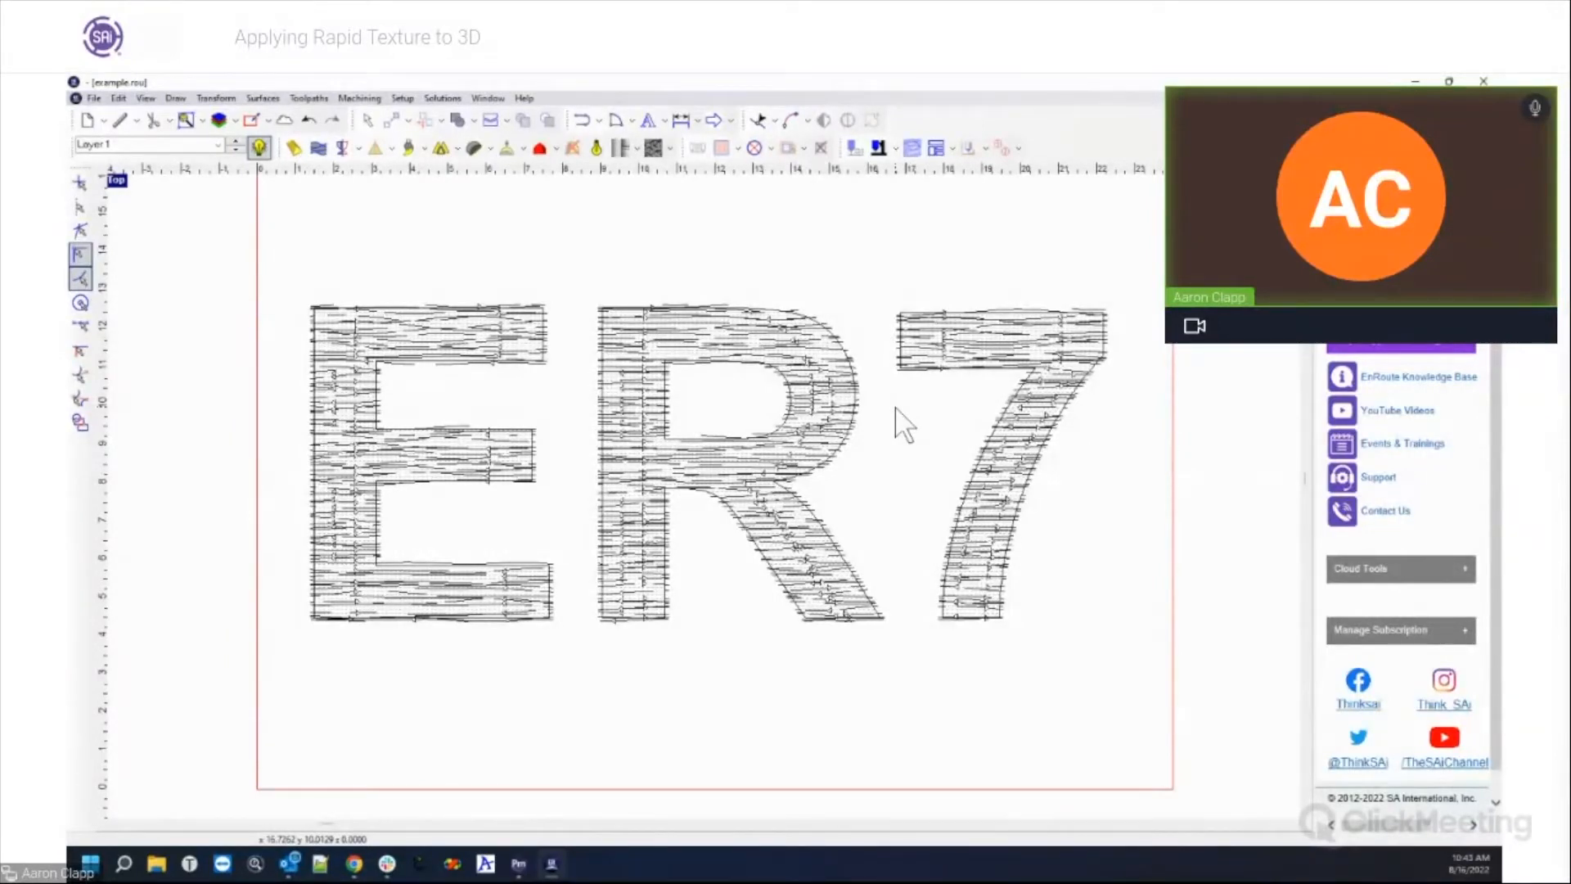
scroll(596, 324, up, 1)
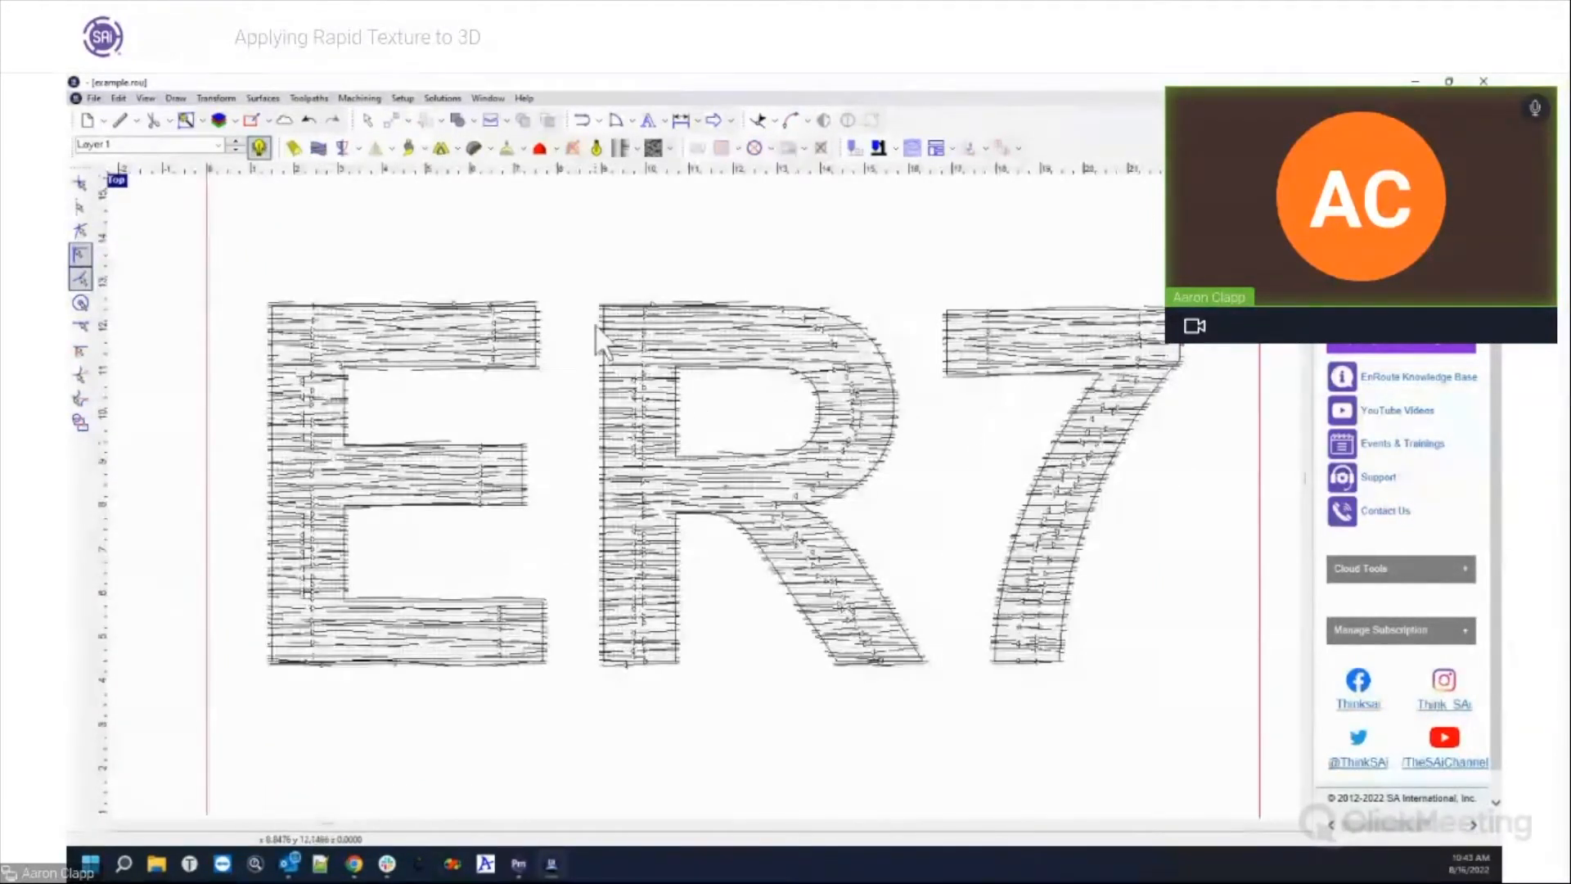
scroll(596, 323, up, 2)
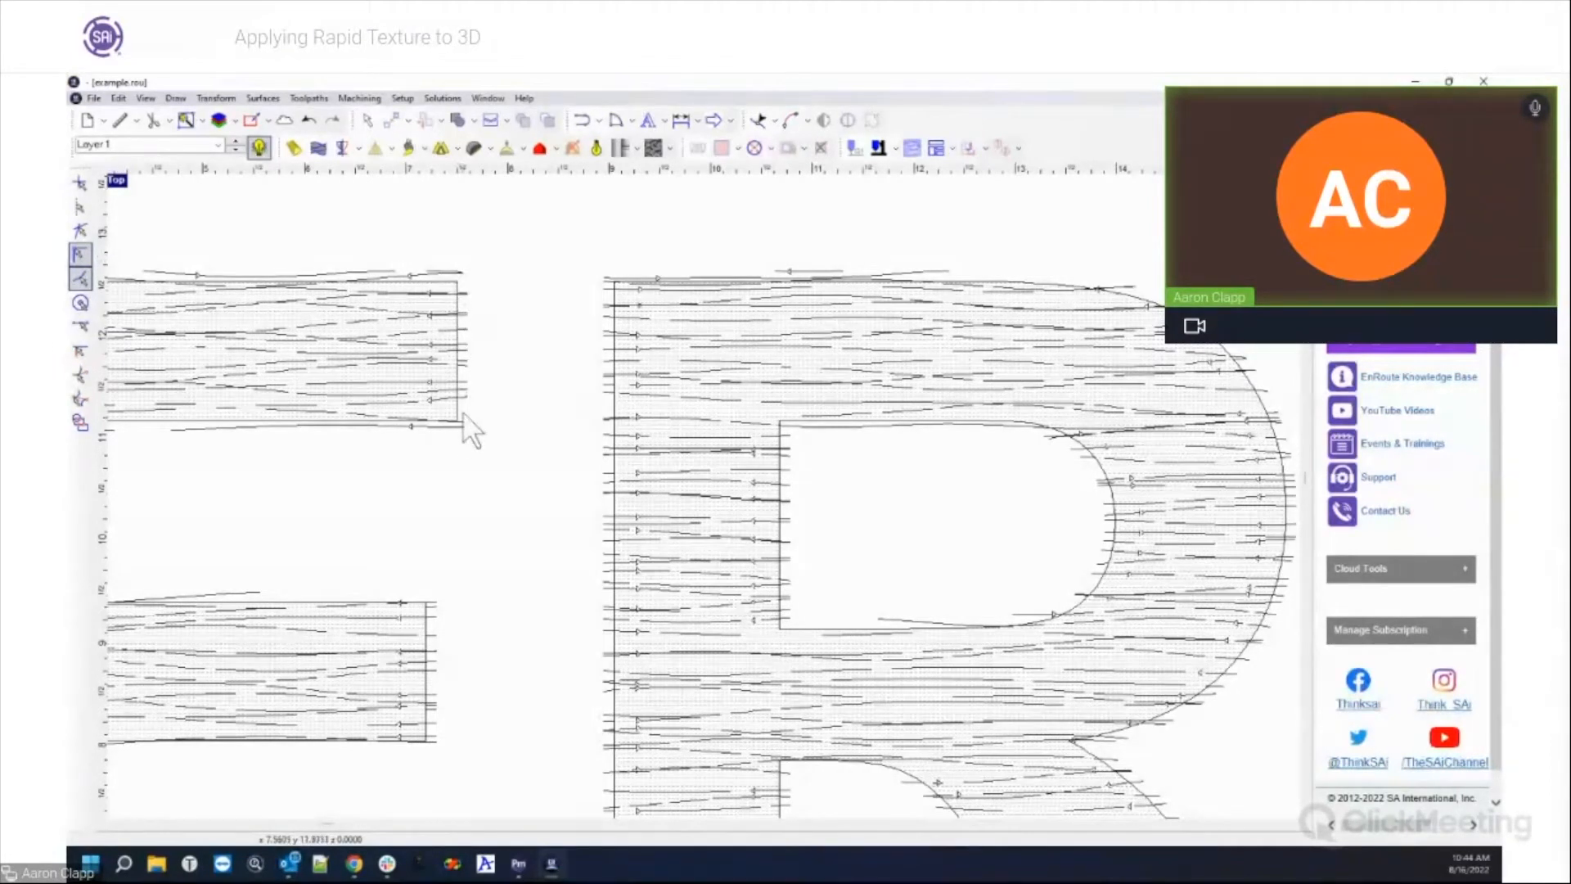
scroll(434, 454, down, 2)
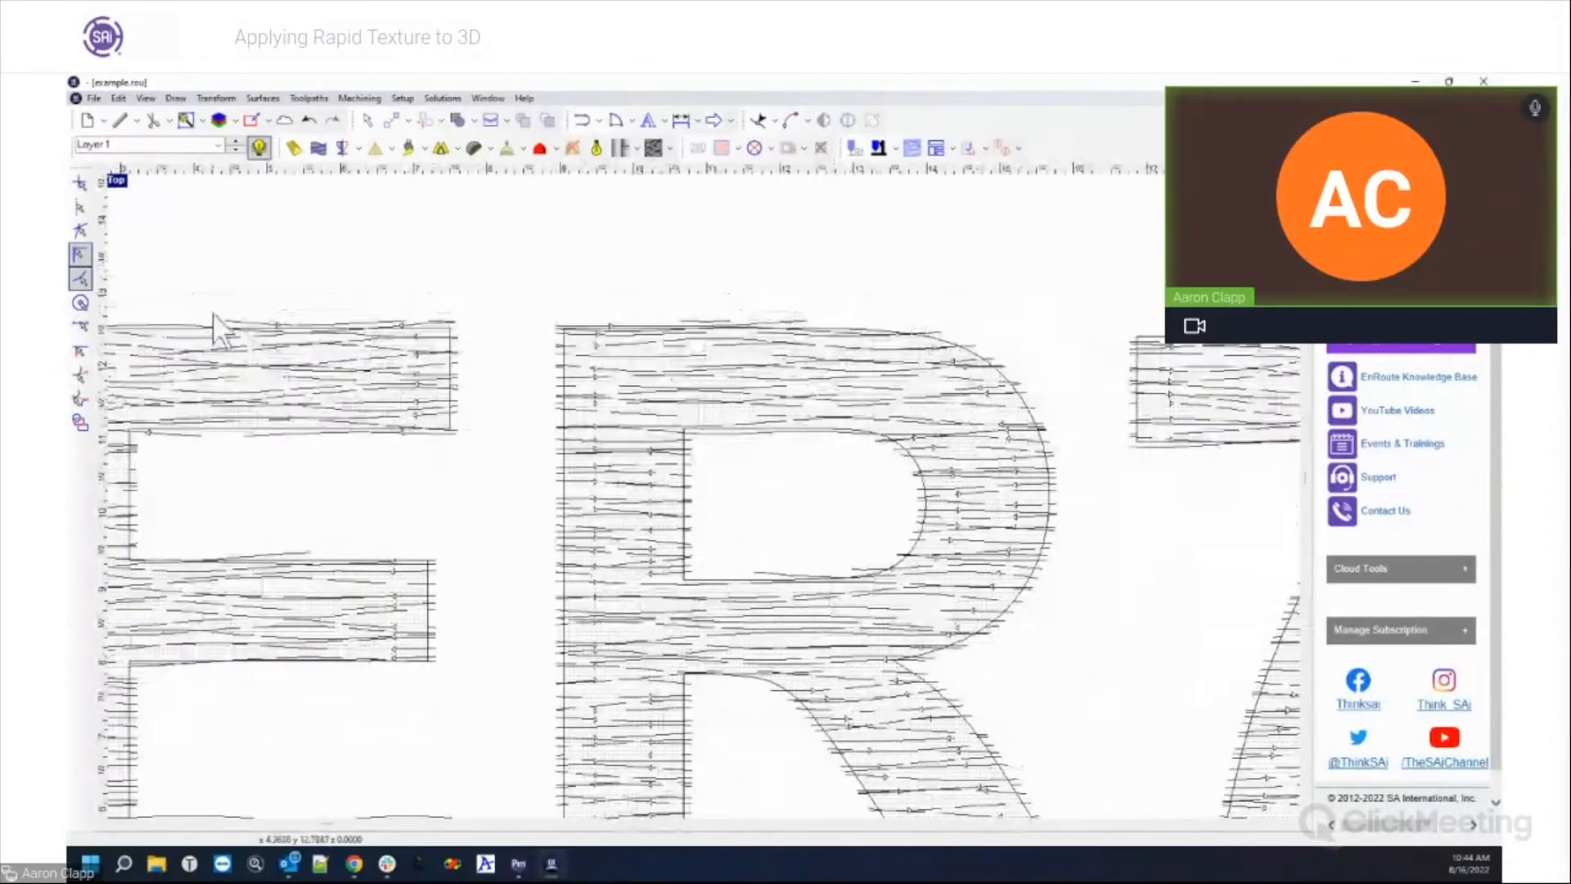
scroll(336, 336, up, 2)
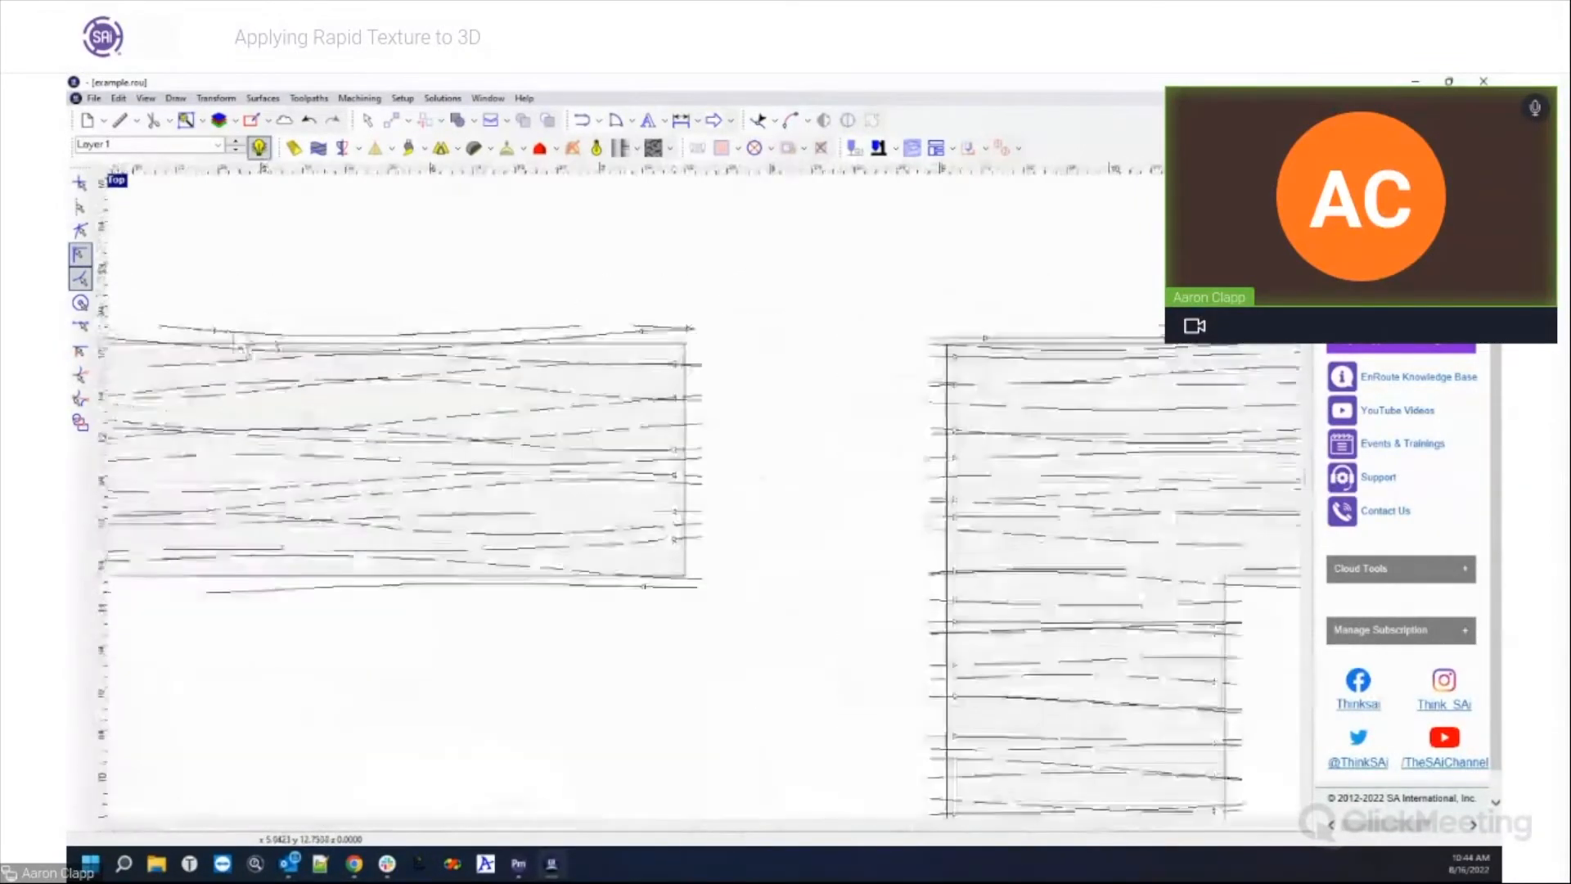
scroll(241, 294, down, 4)
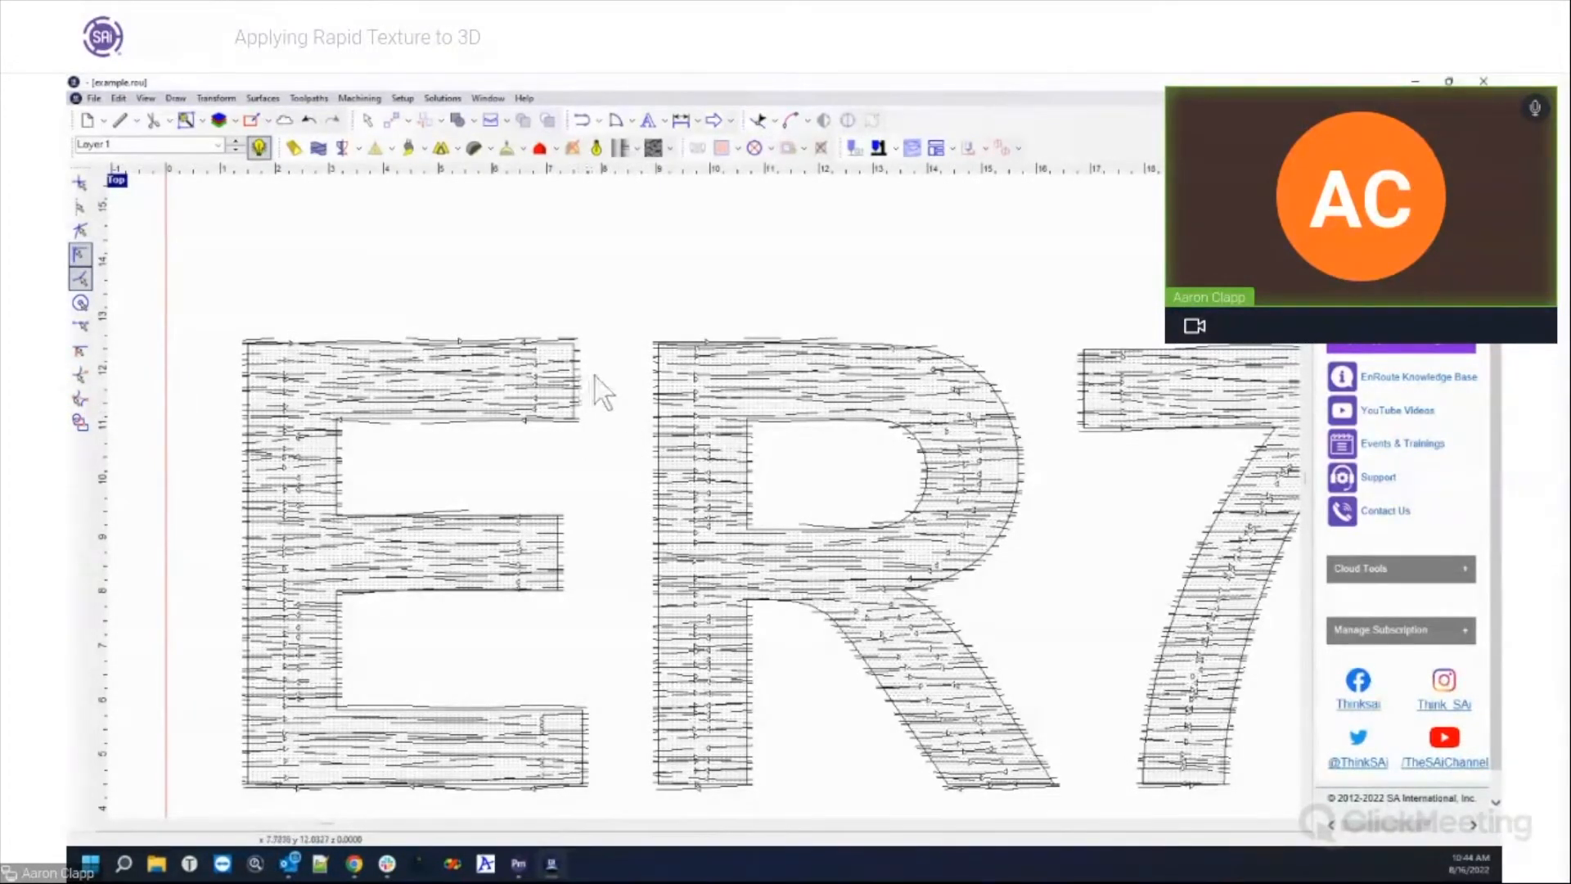
Step: Select the texture contours on the E, R and 7 together and group them
click(568, 335)
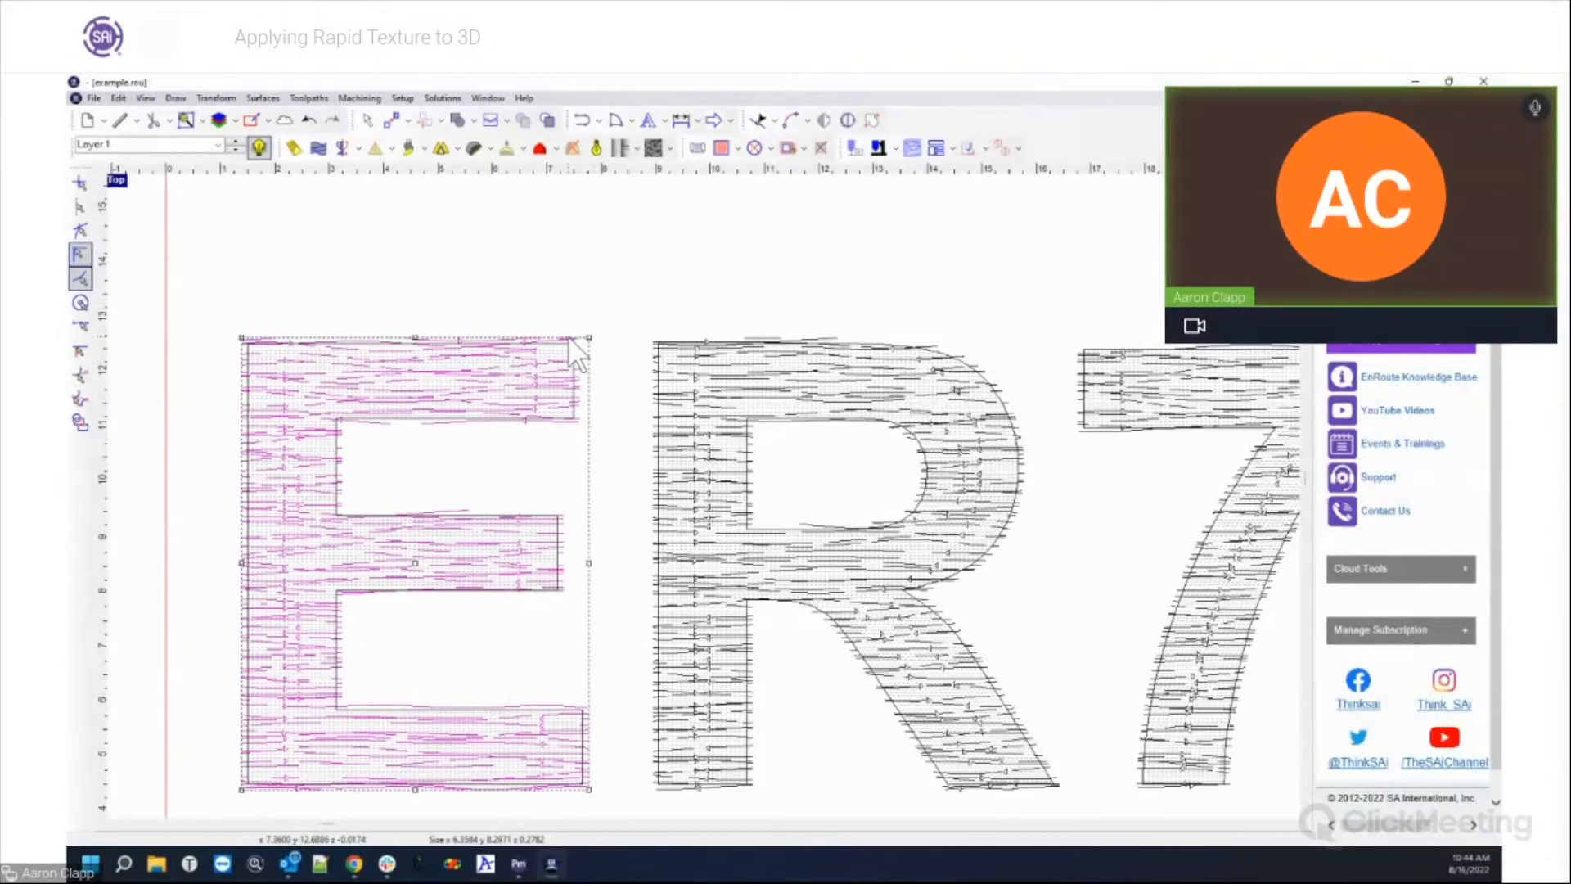
shift+click(655, 376)
shift+click(1080, 376)
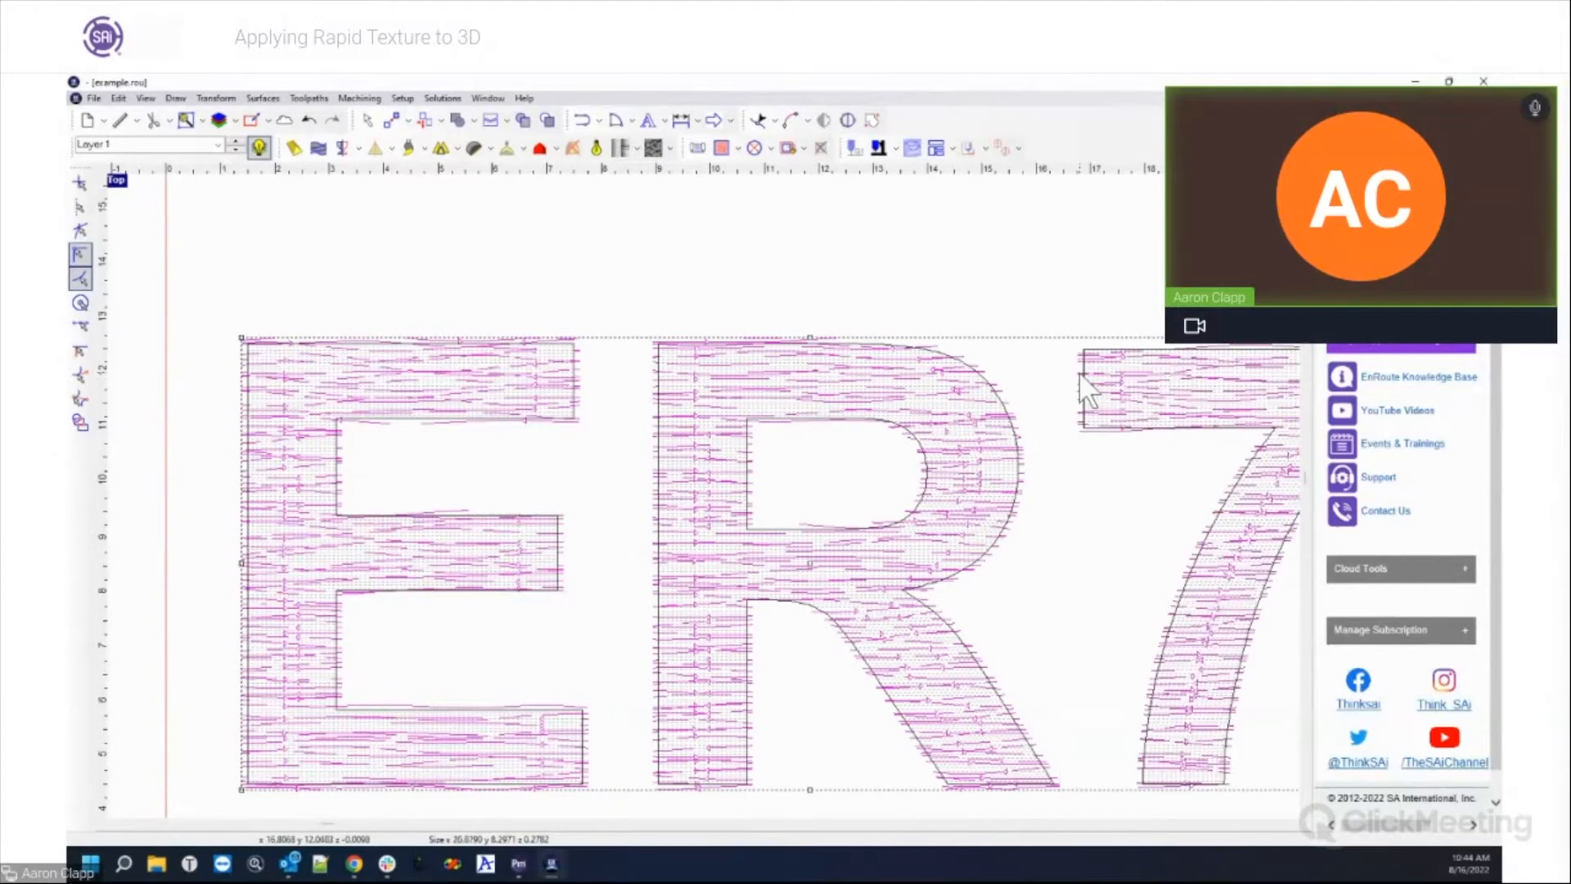
click(231, 98)
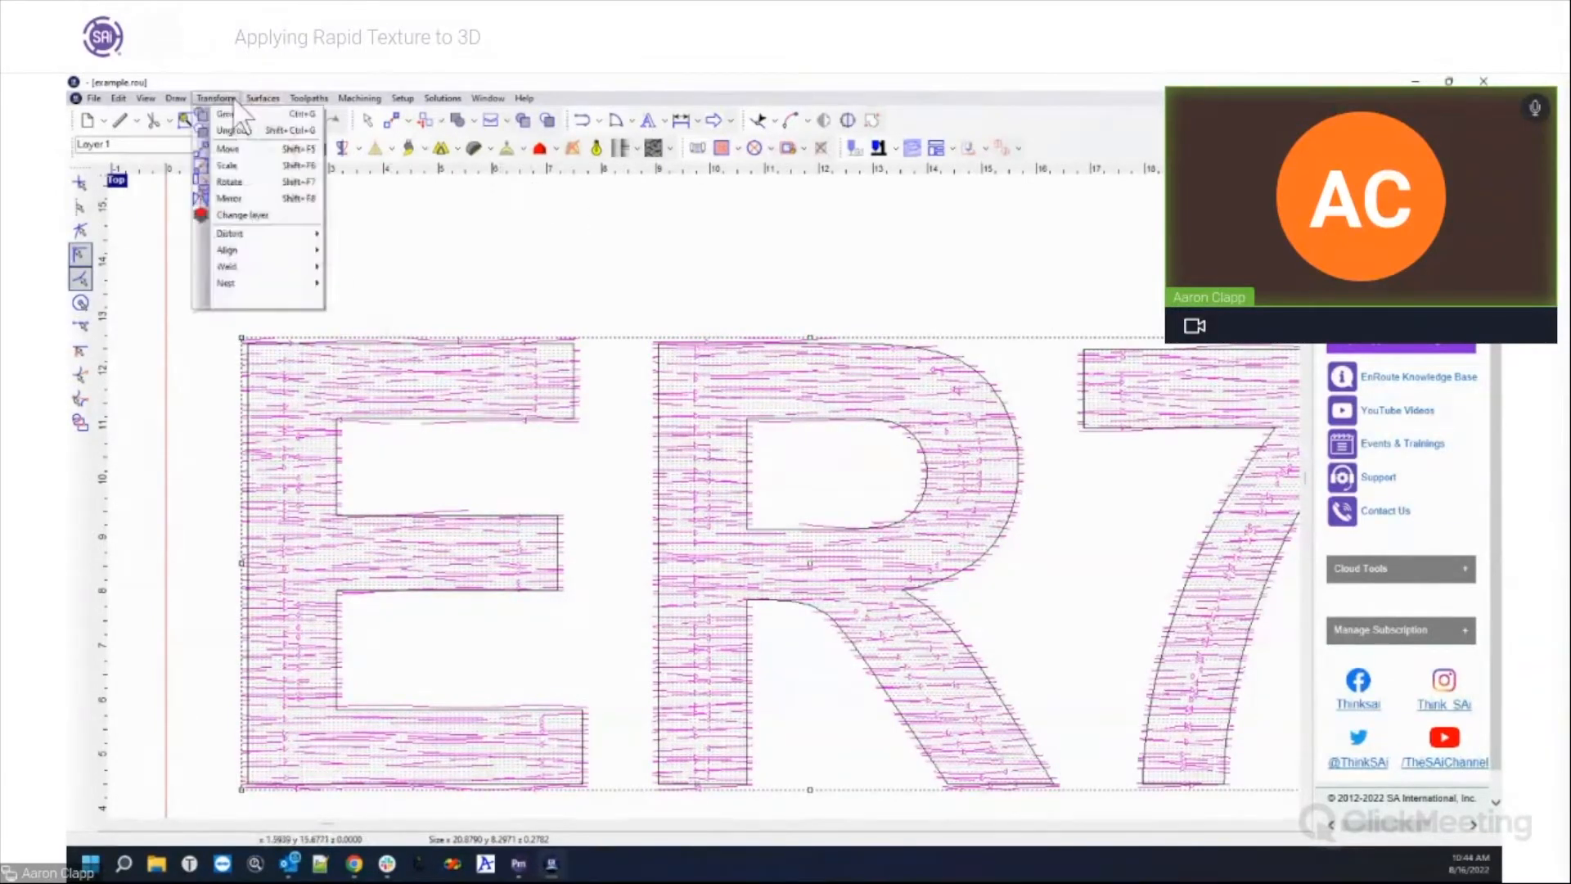
click(233, 112)
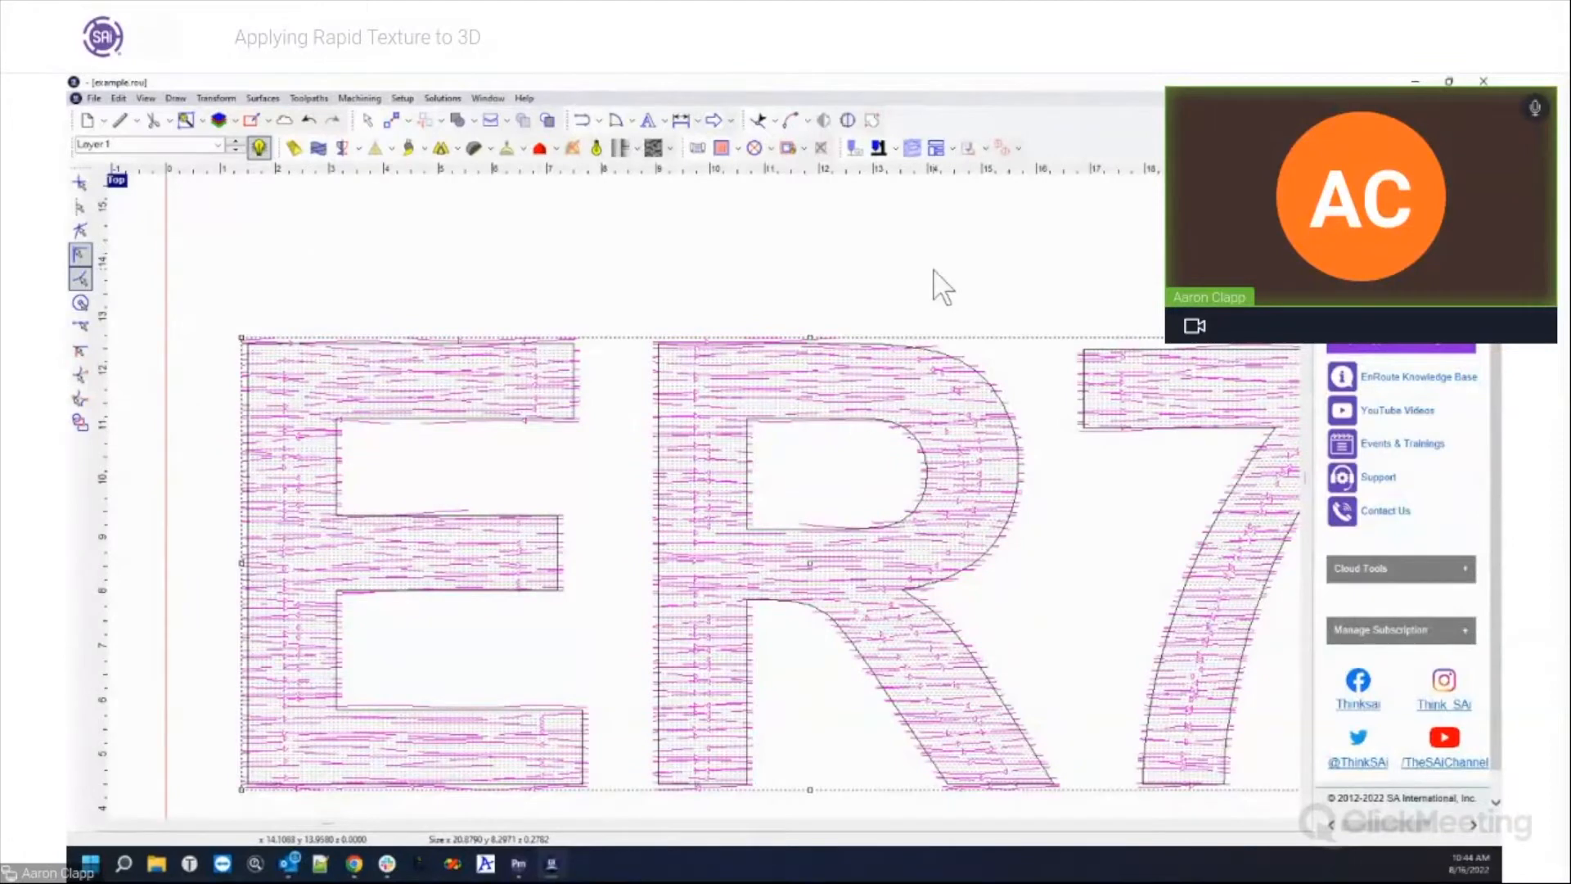
scroll(928, 281, down, 1)
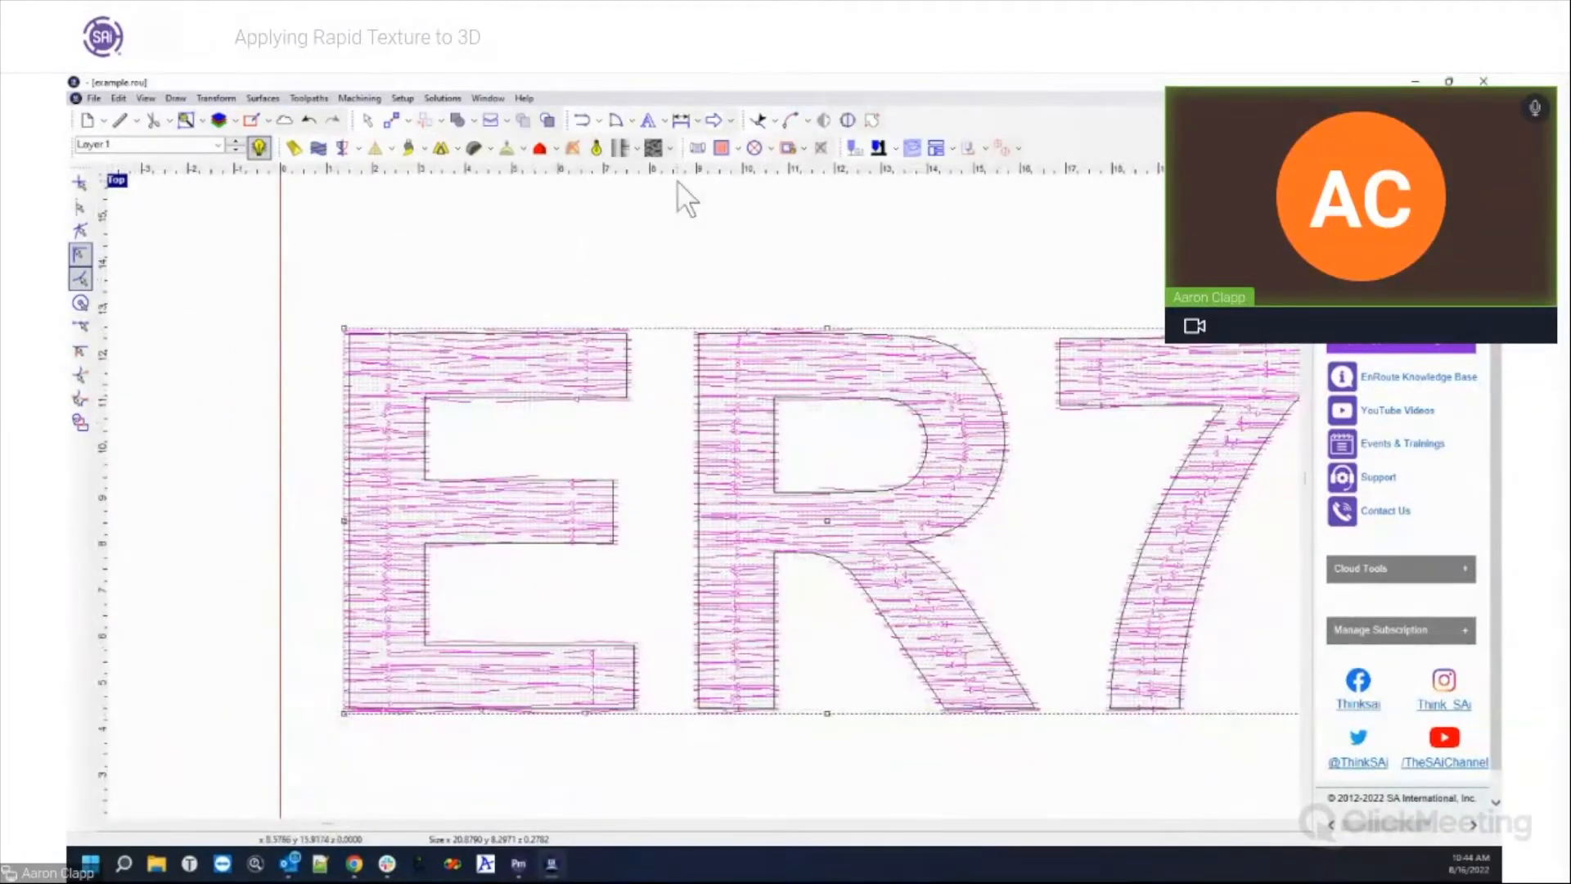
Step: Create an Engrave toolpath on the grouped texture lines with the 90 Deg Conic tool, depth 0.2 and Follow contour enabled, then clear the selection
click(738, 148)
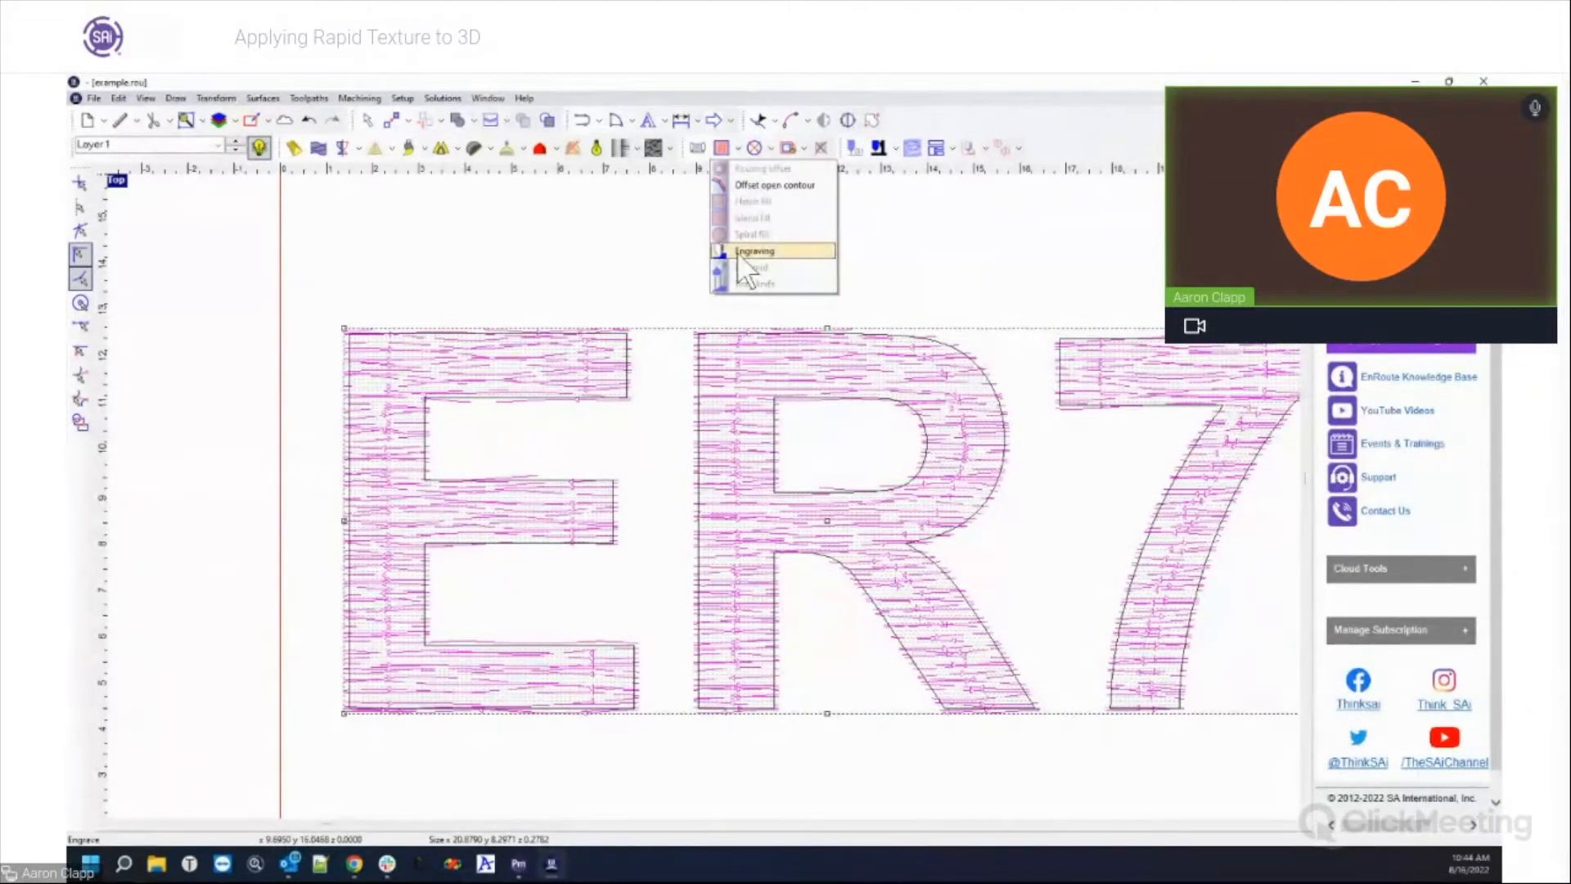
click(737, 252)
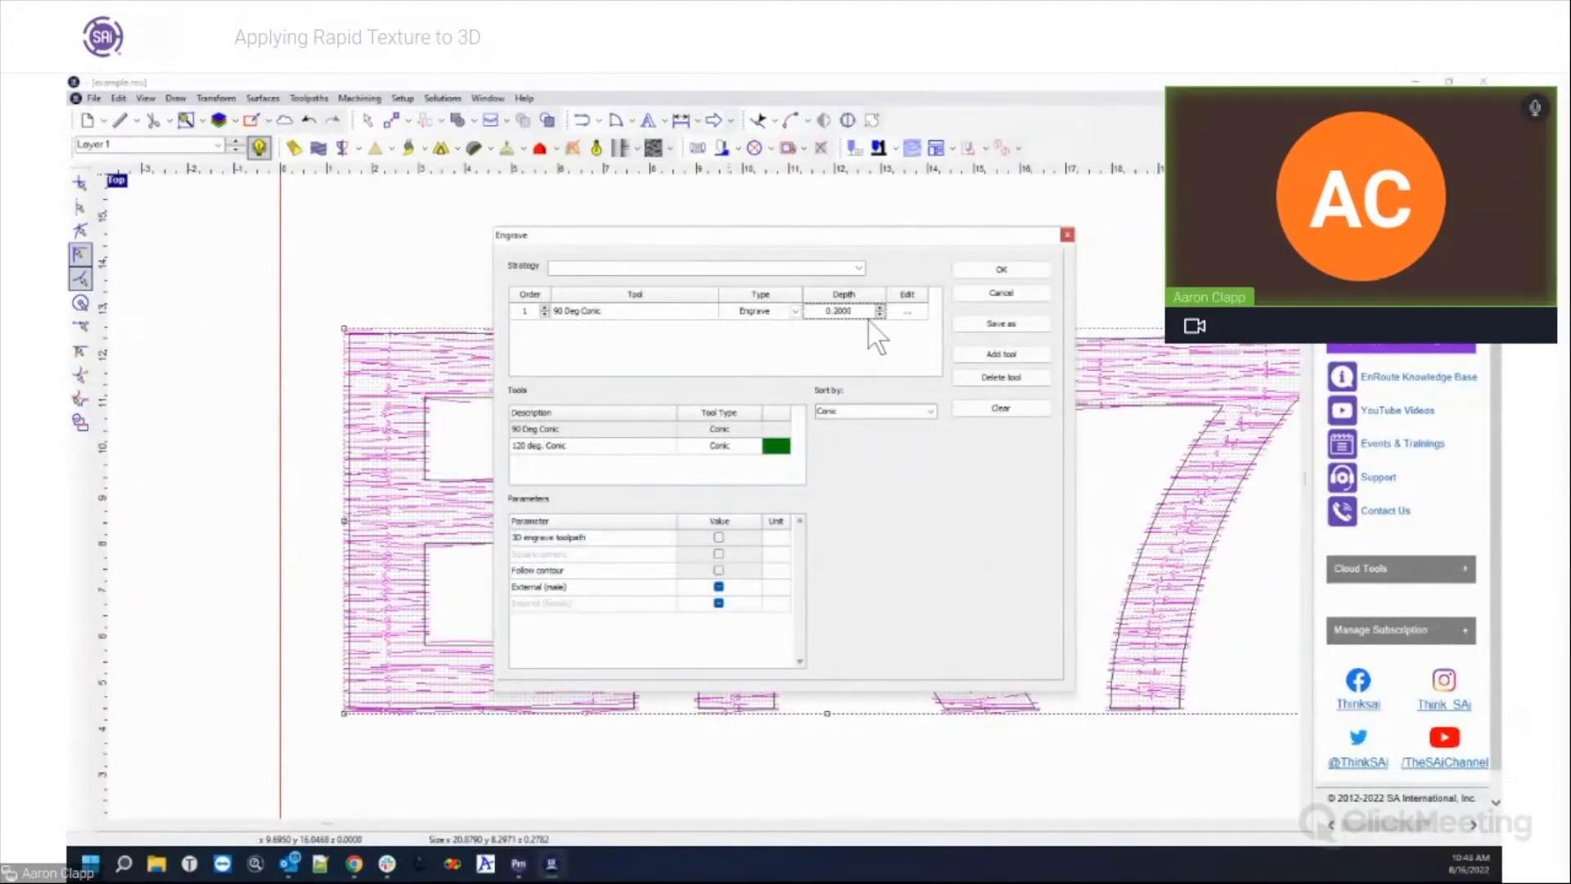
click(719, 571)
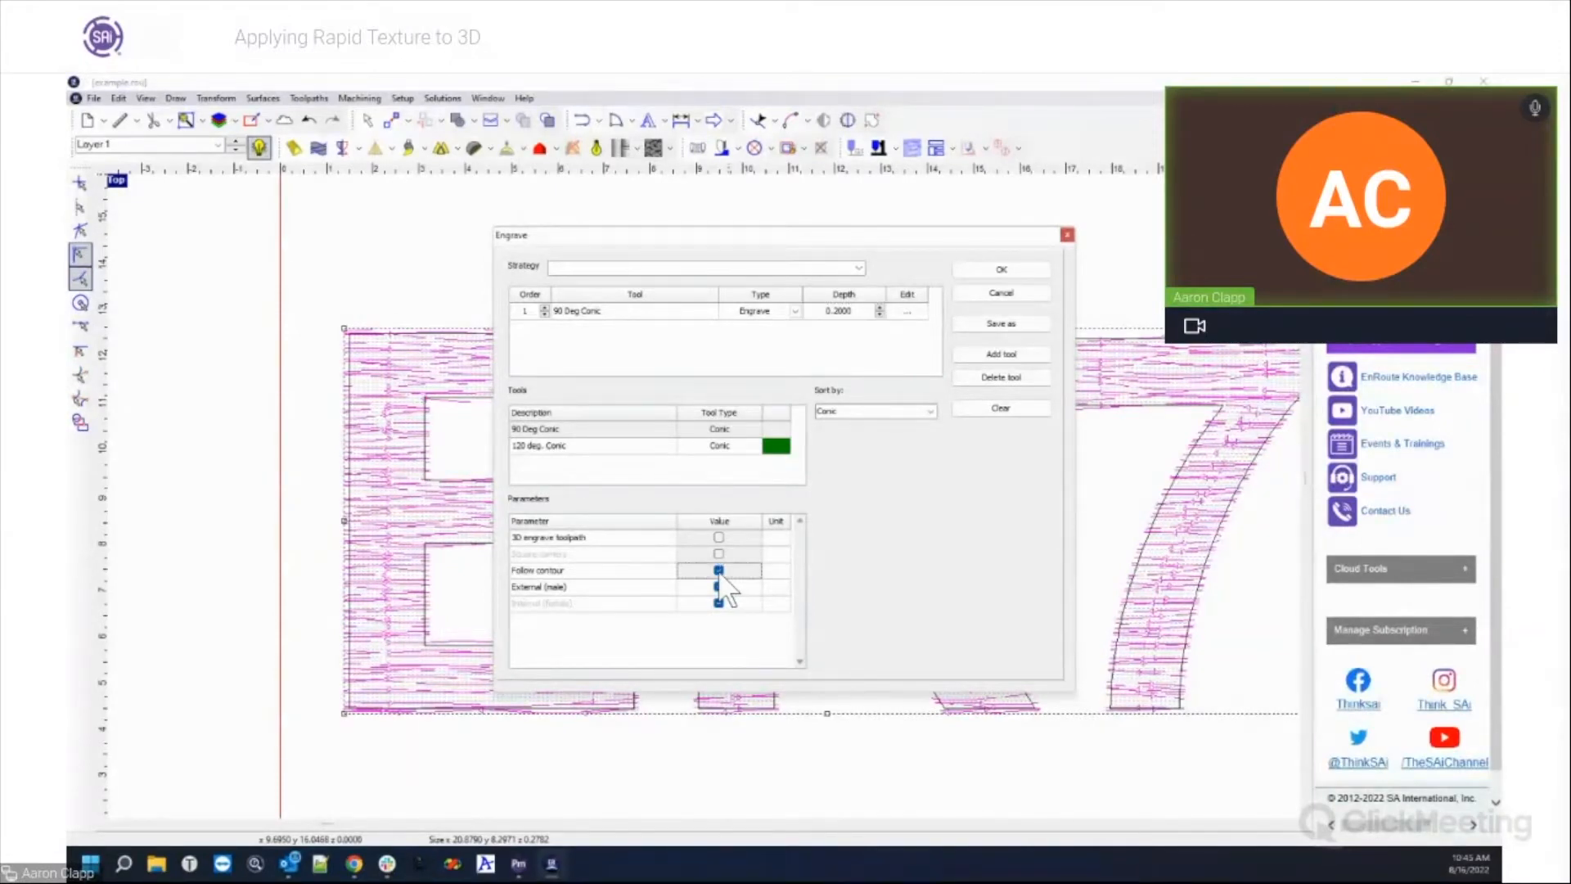
click(855, 311)
click(869, 310)
drag(662, 234, 685, 226)
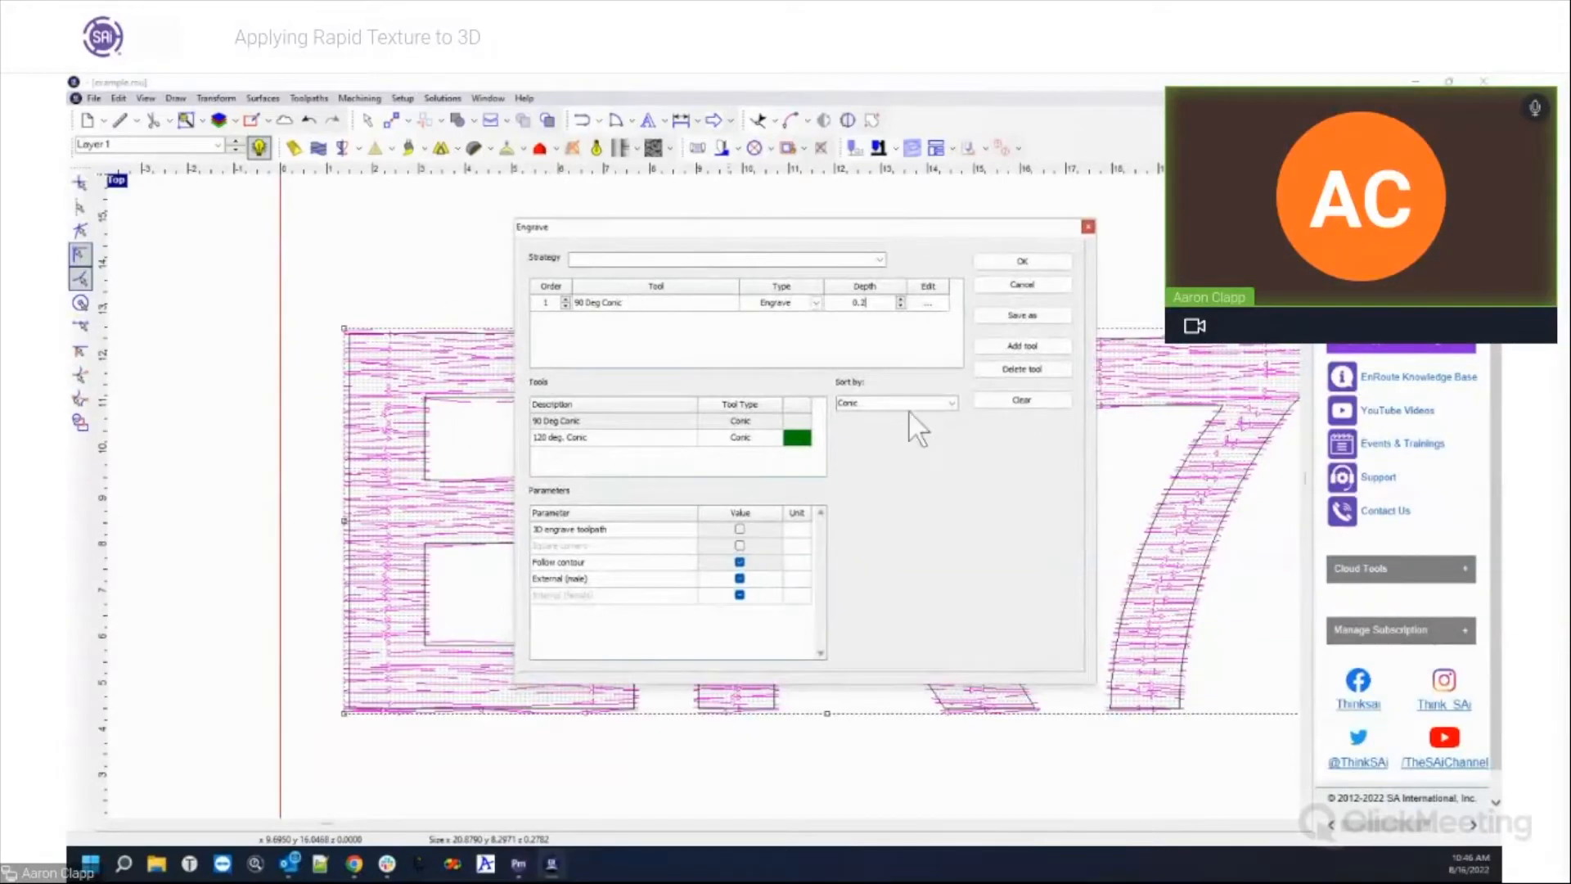
click(1050, 263)
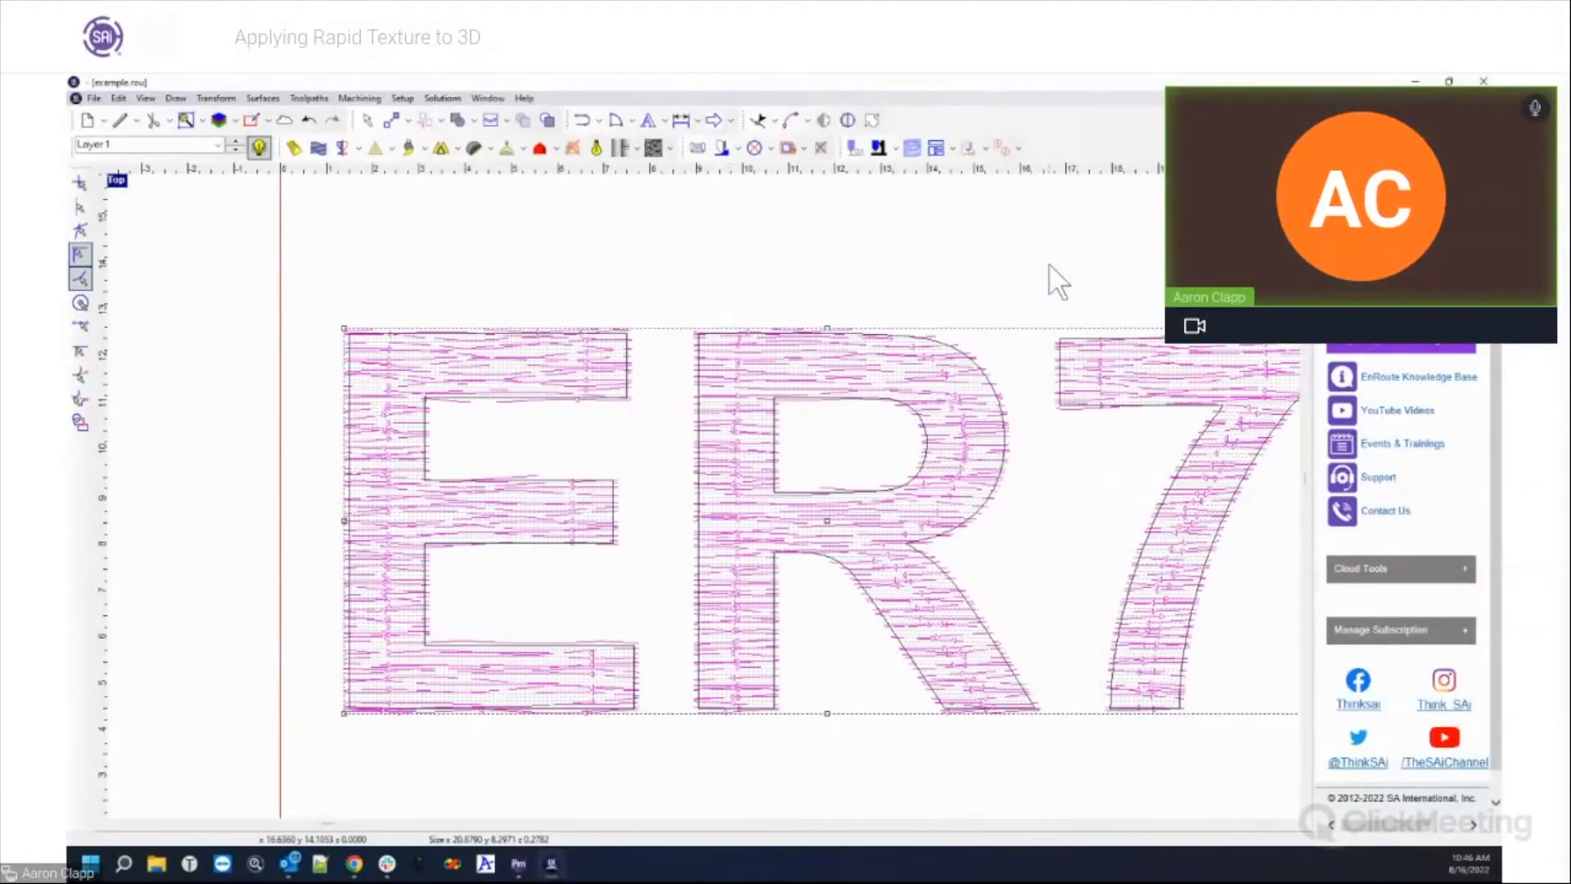
click(793, 272)
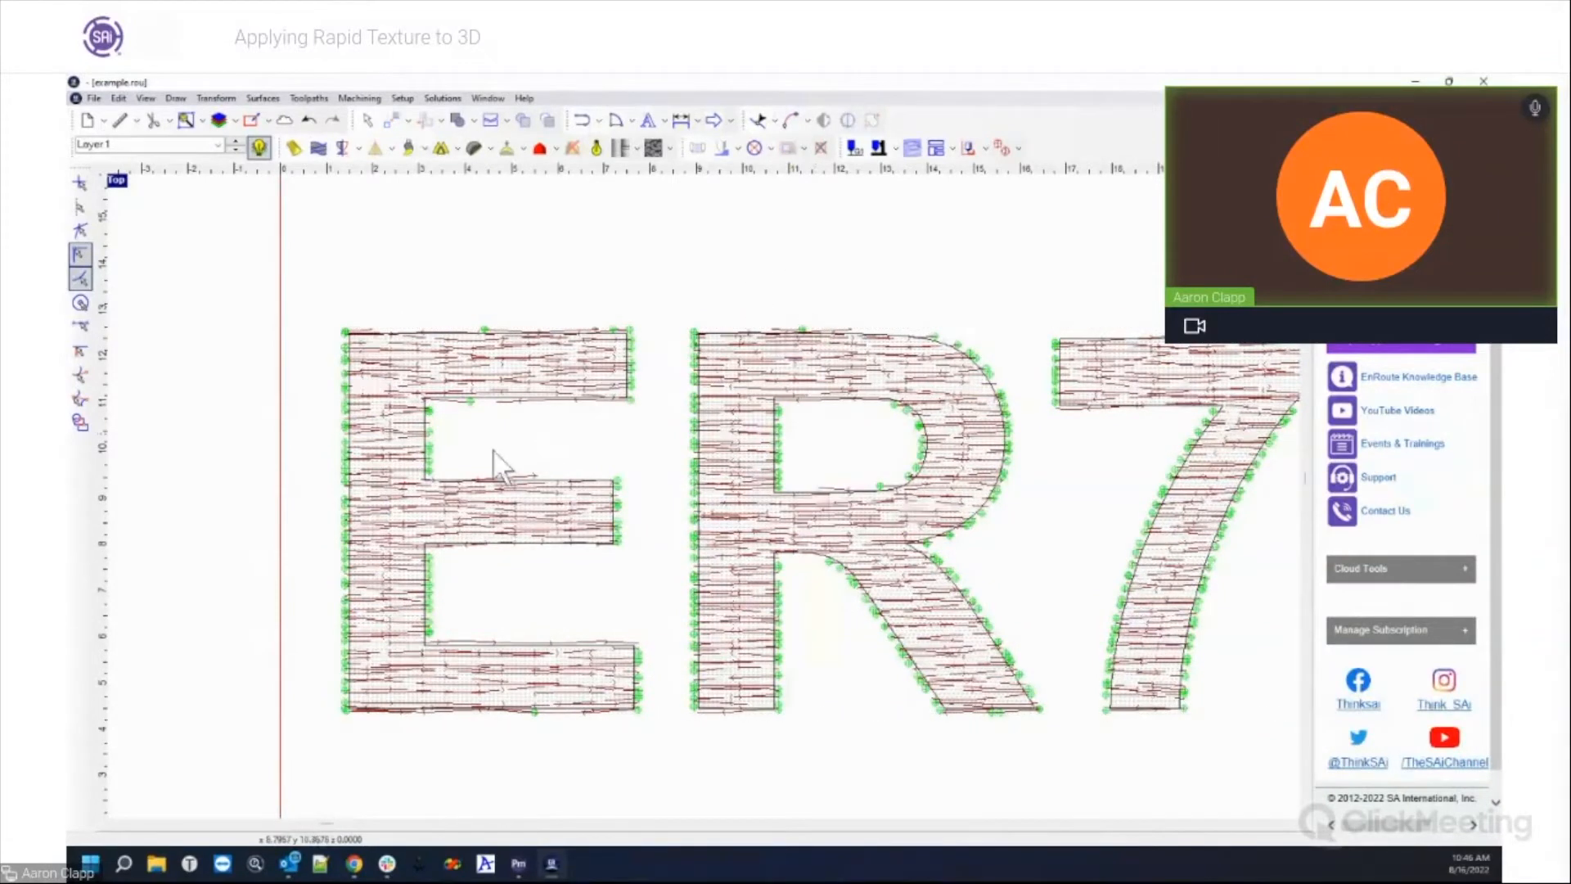
Step: Examine where the engraving toolpaths start and end along the inner edges of the letter E
scroll(445, 445, up, 3)
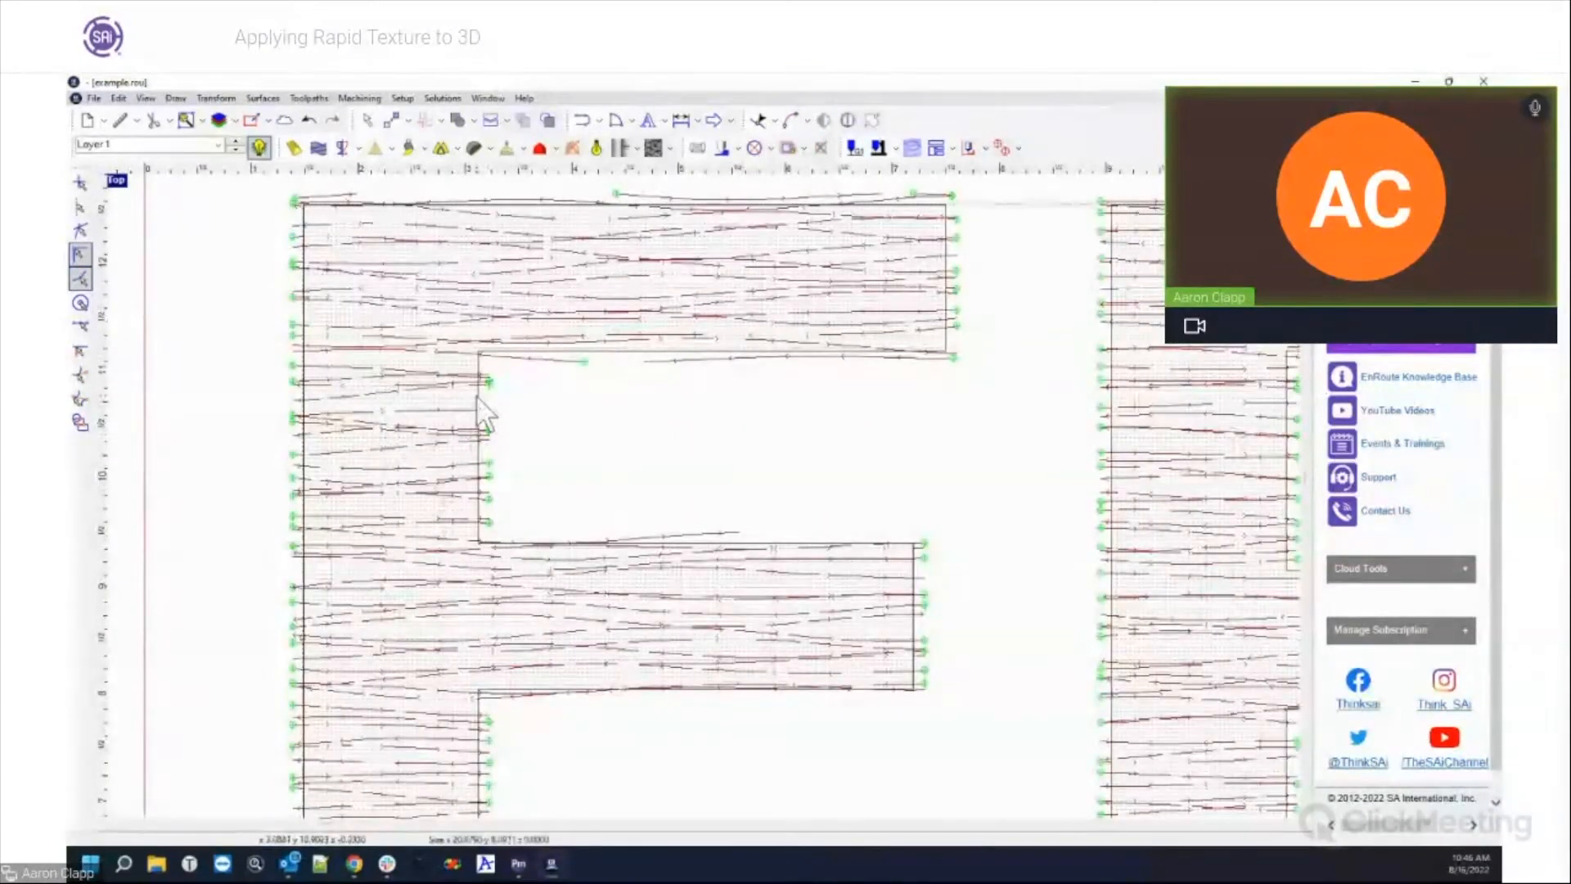
scroll(471, 394, up, 3)
click(490, 419)
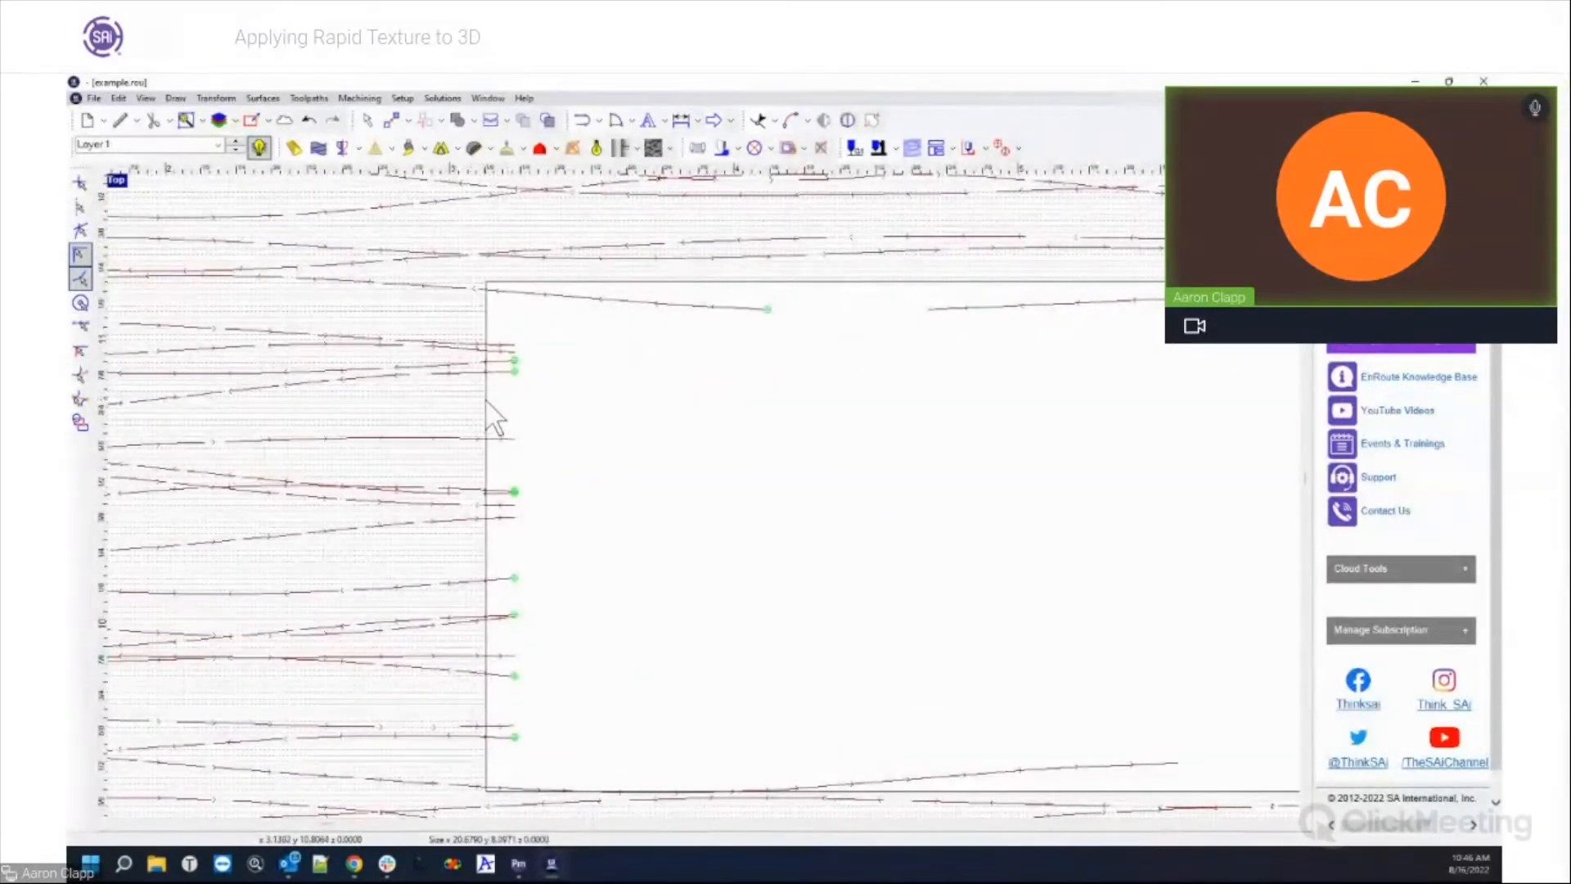
scroll(586, 431, down, 3)
scroll(638, 434, up, 1)
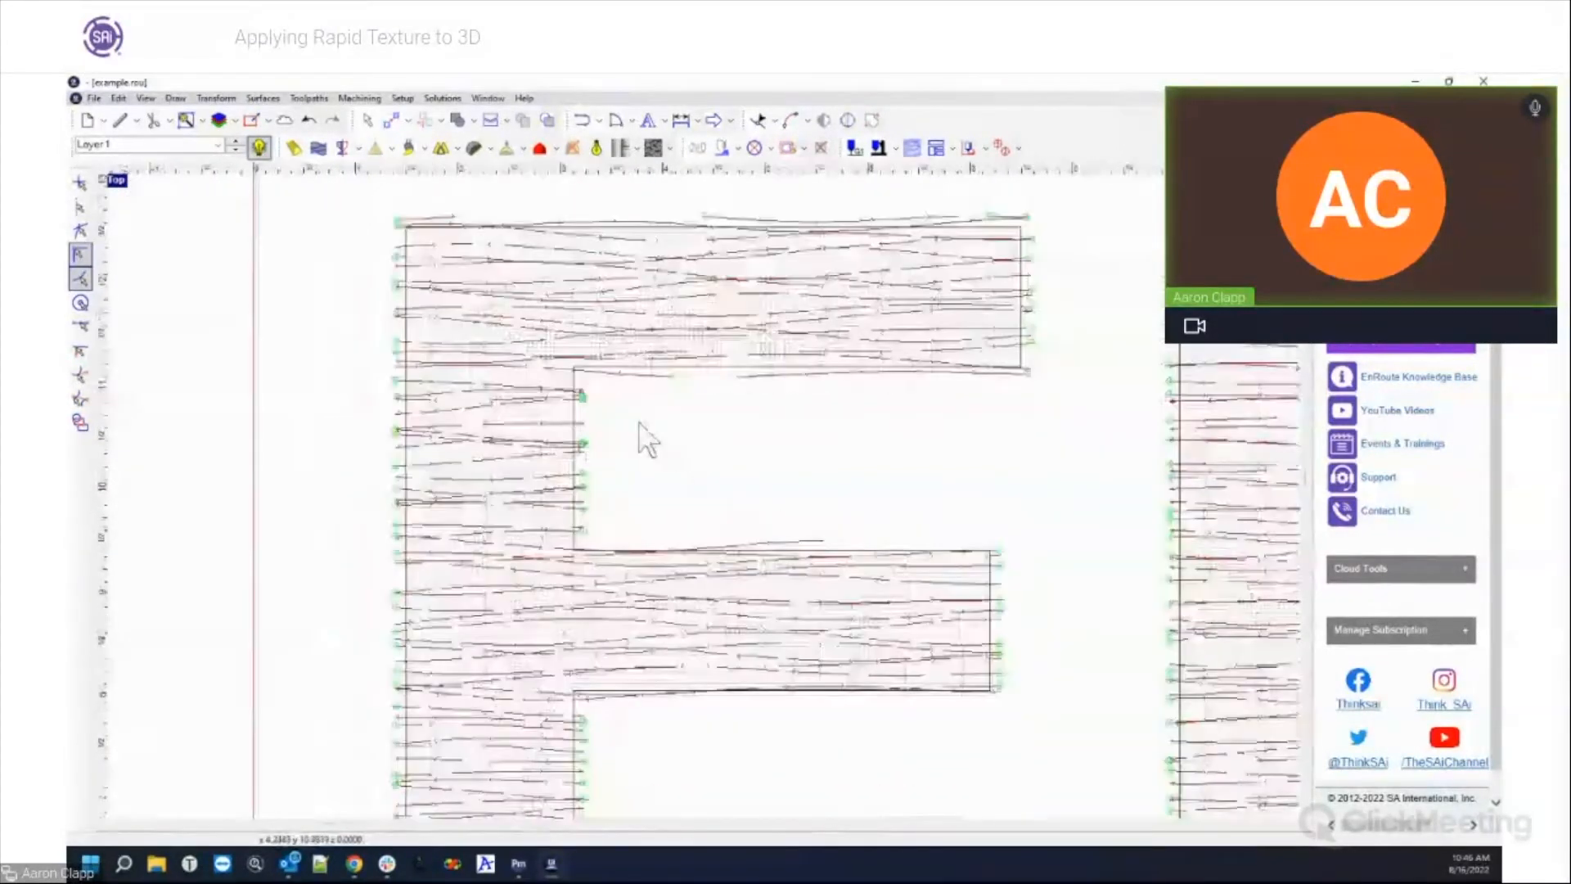
scroll(640, 423, up, 3)
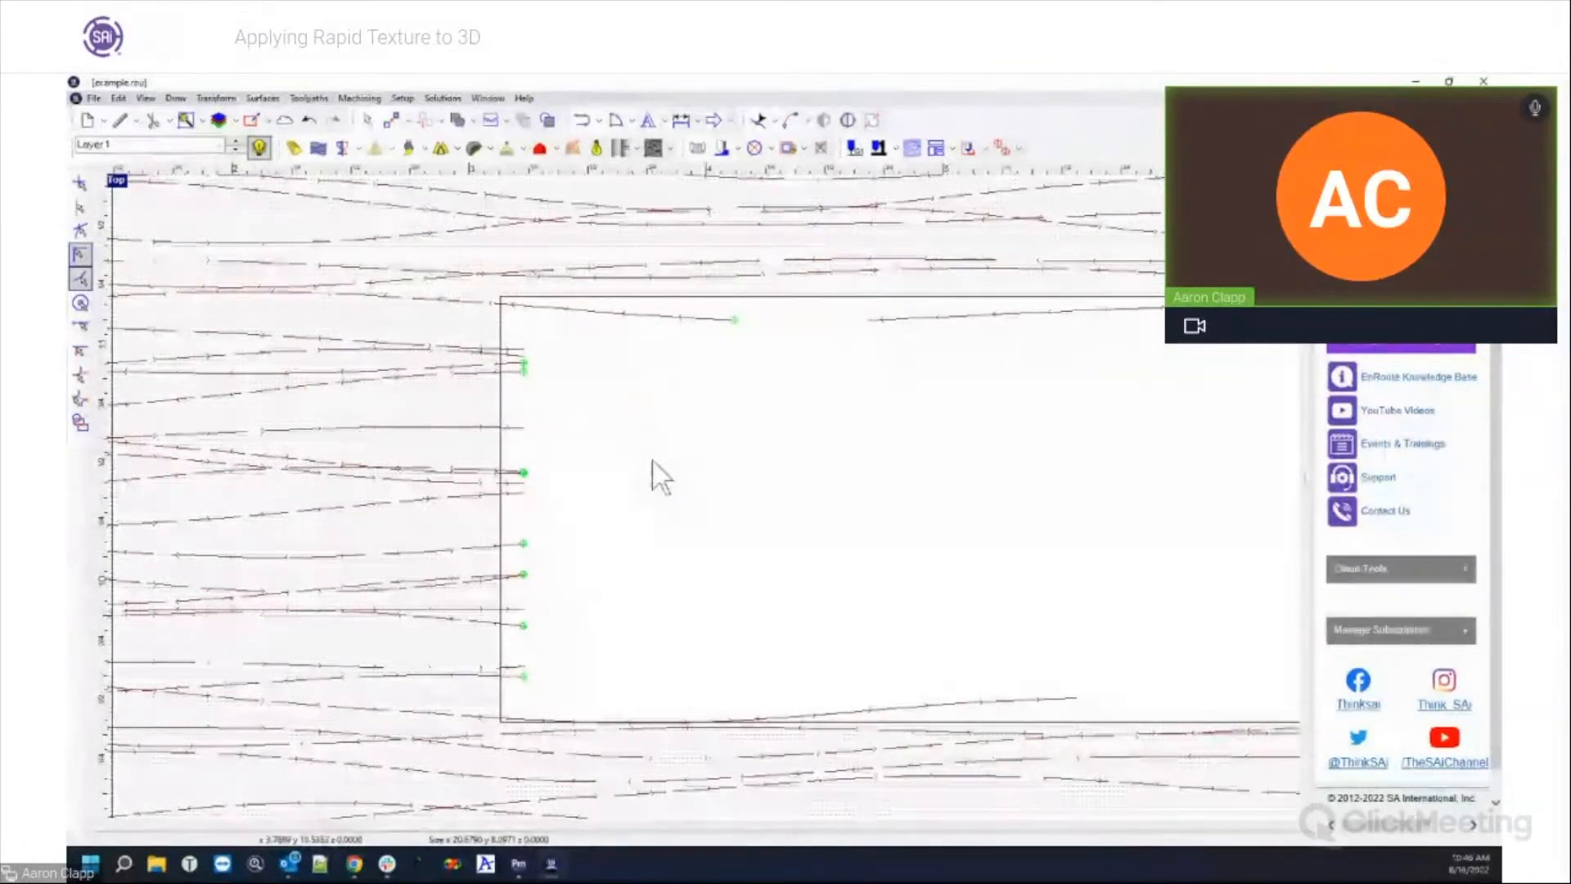
scroll(659, 468, down, 3)
scroll(655, 464, up, 2)
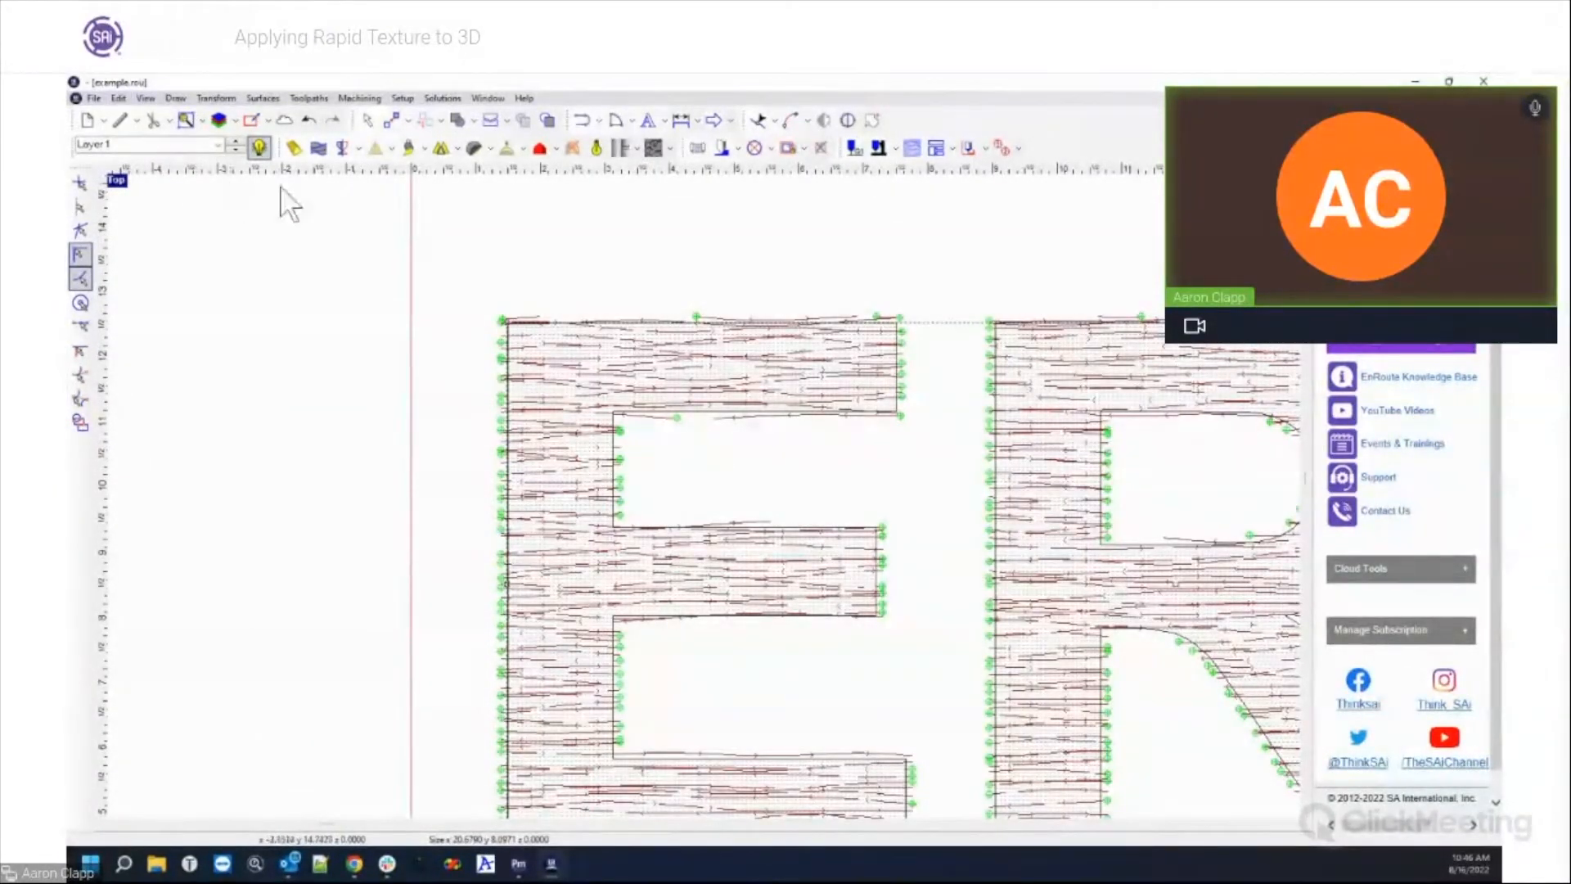
Step: Turn off the display of all layers so only Layer 1 shows, and clear the selection
click(259, 148)
click(301, 245)
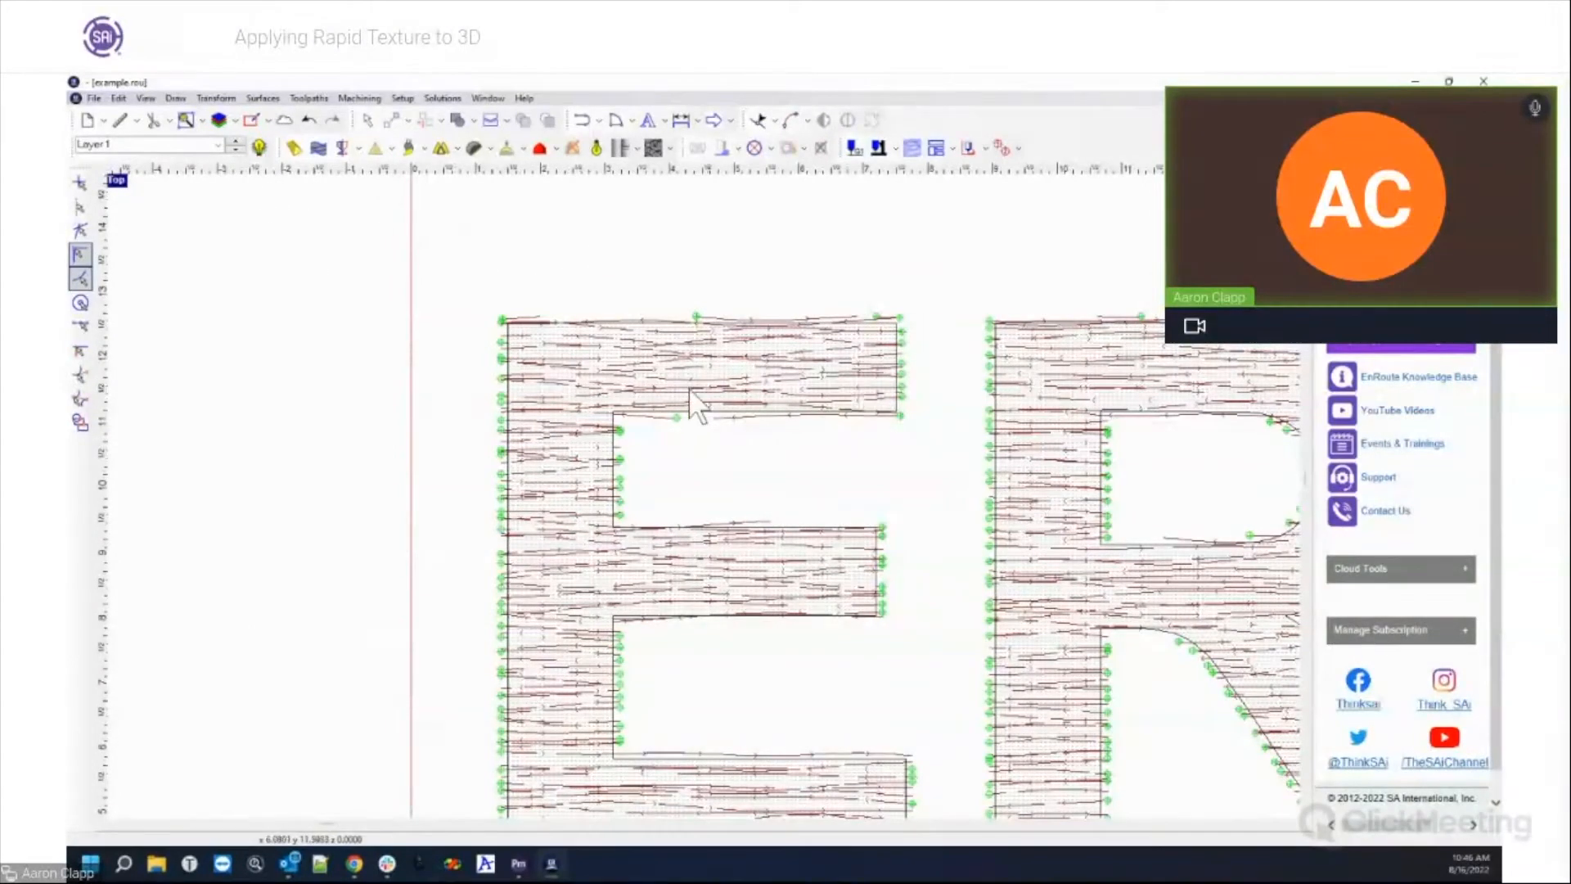
Step: Select everything on Layer 1 and create an Island Fill toolpath with the 3/8" Ball End Mill, depth 1.0000, Apply relief and a 0.1250 in overcut
scroll(678, 446, up, 2)
scroll(677, 446, up, 3)
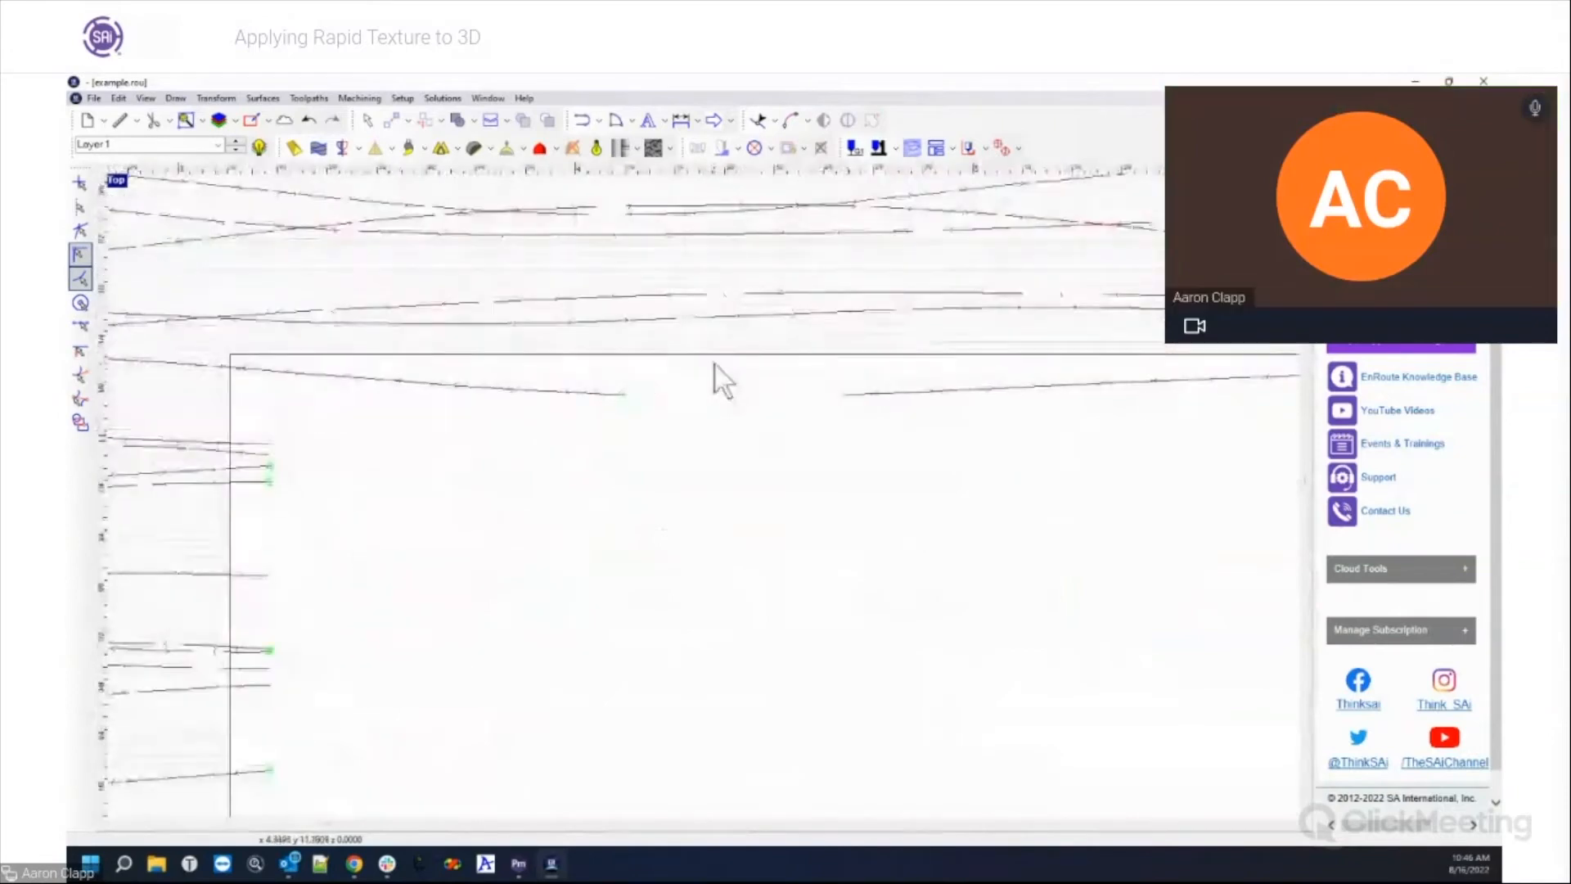
key(ctrl+a)
scroll(685, 382, down, 5)
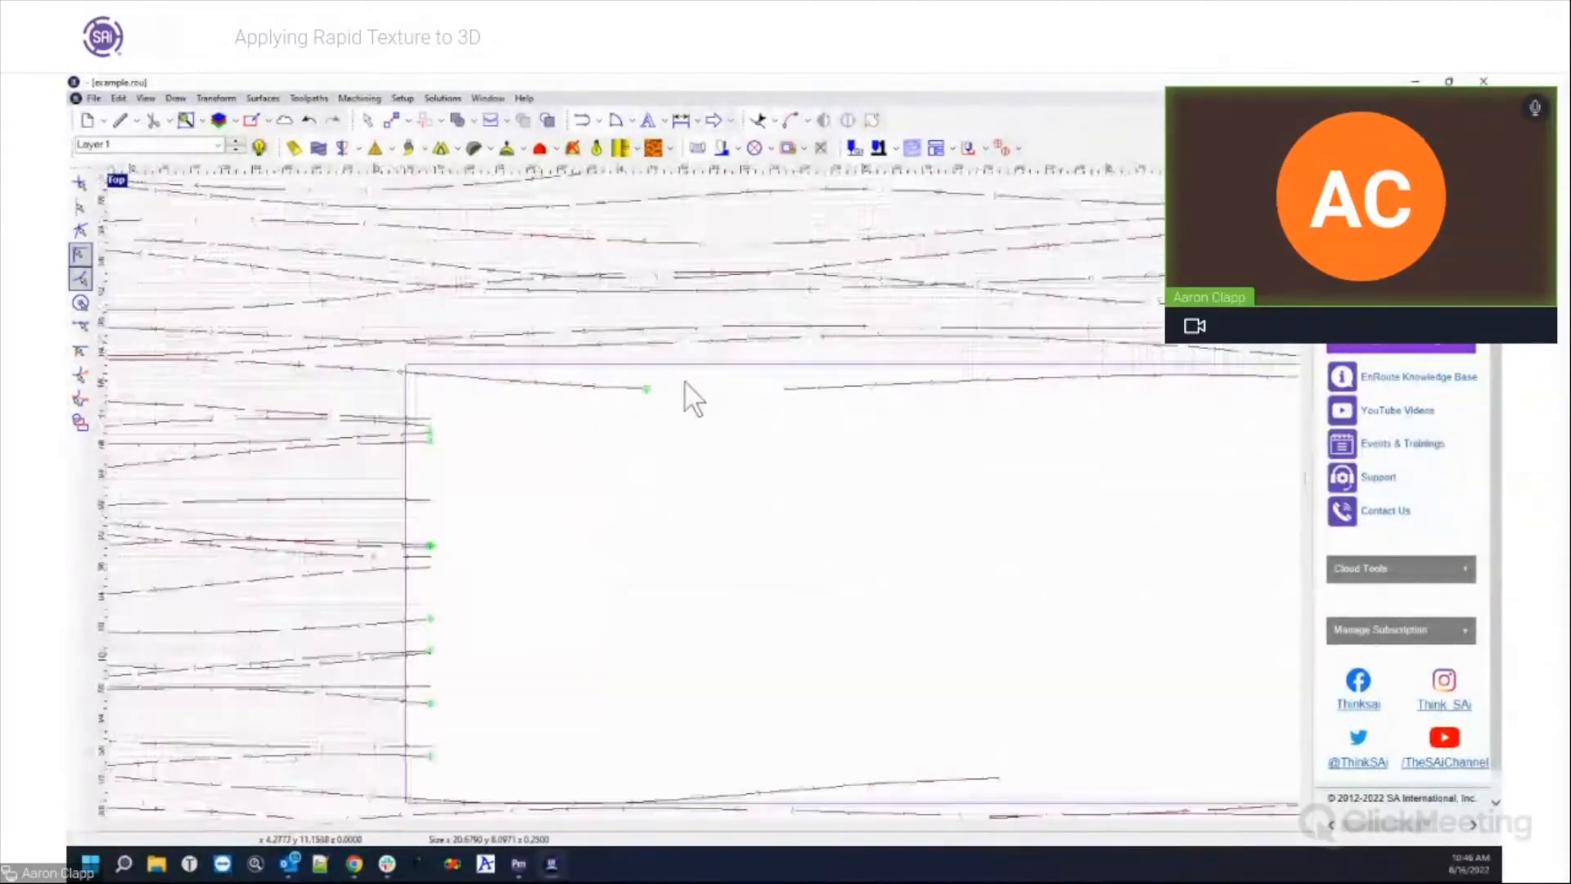
scroll(661, 401, down, 2)
scroll(947, 477, up, 2)
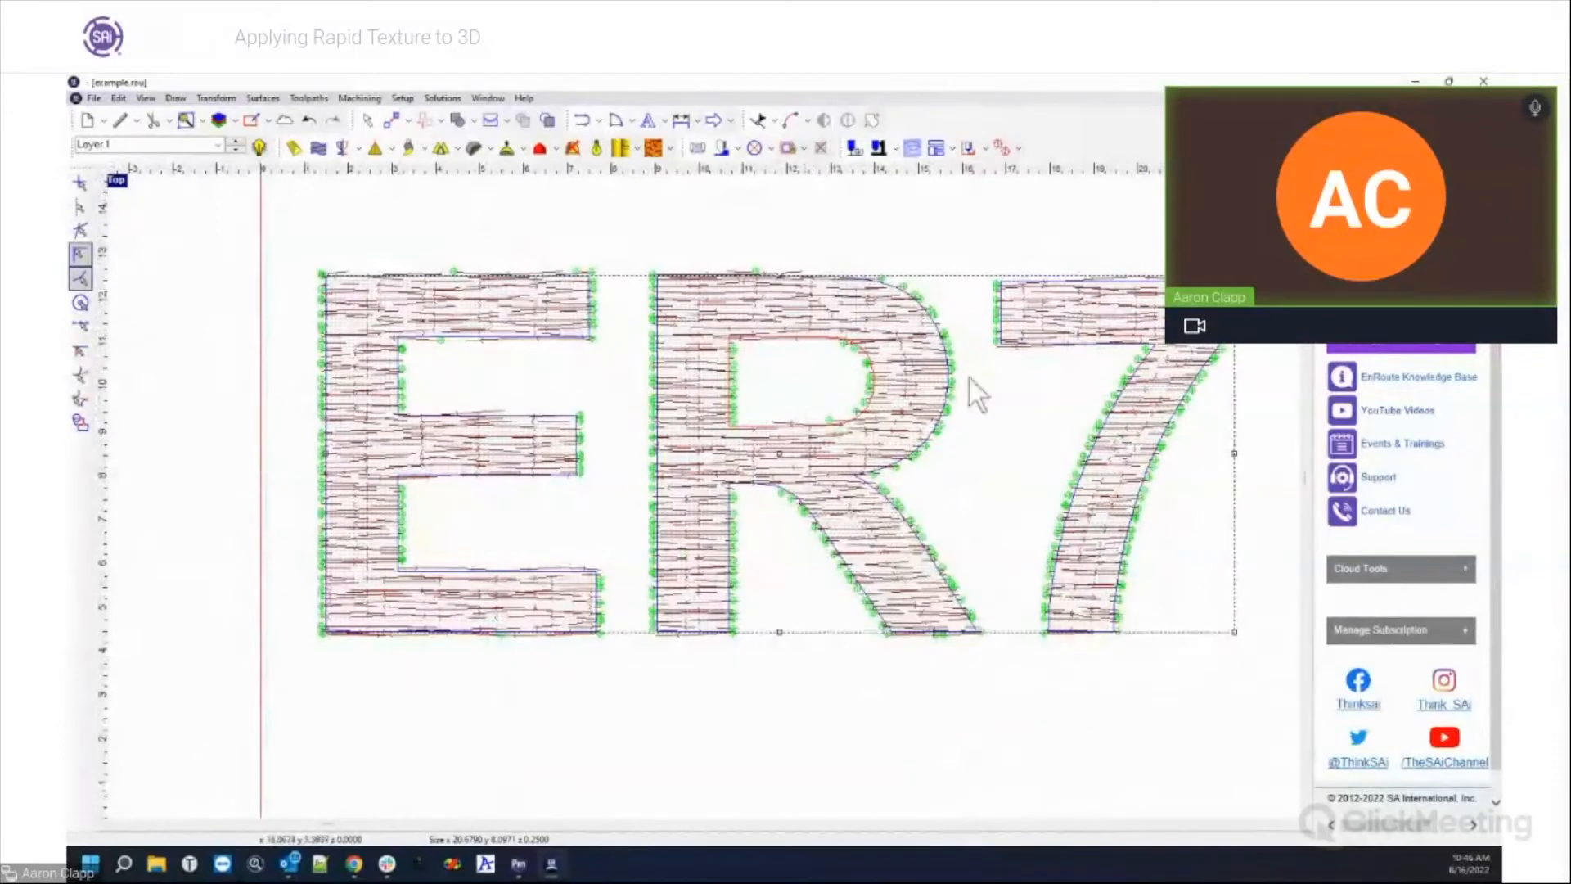
click(772, 149)
click(738, 148)
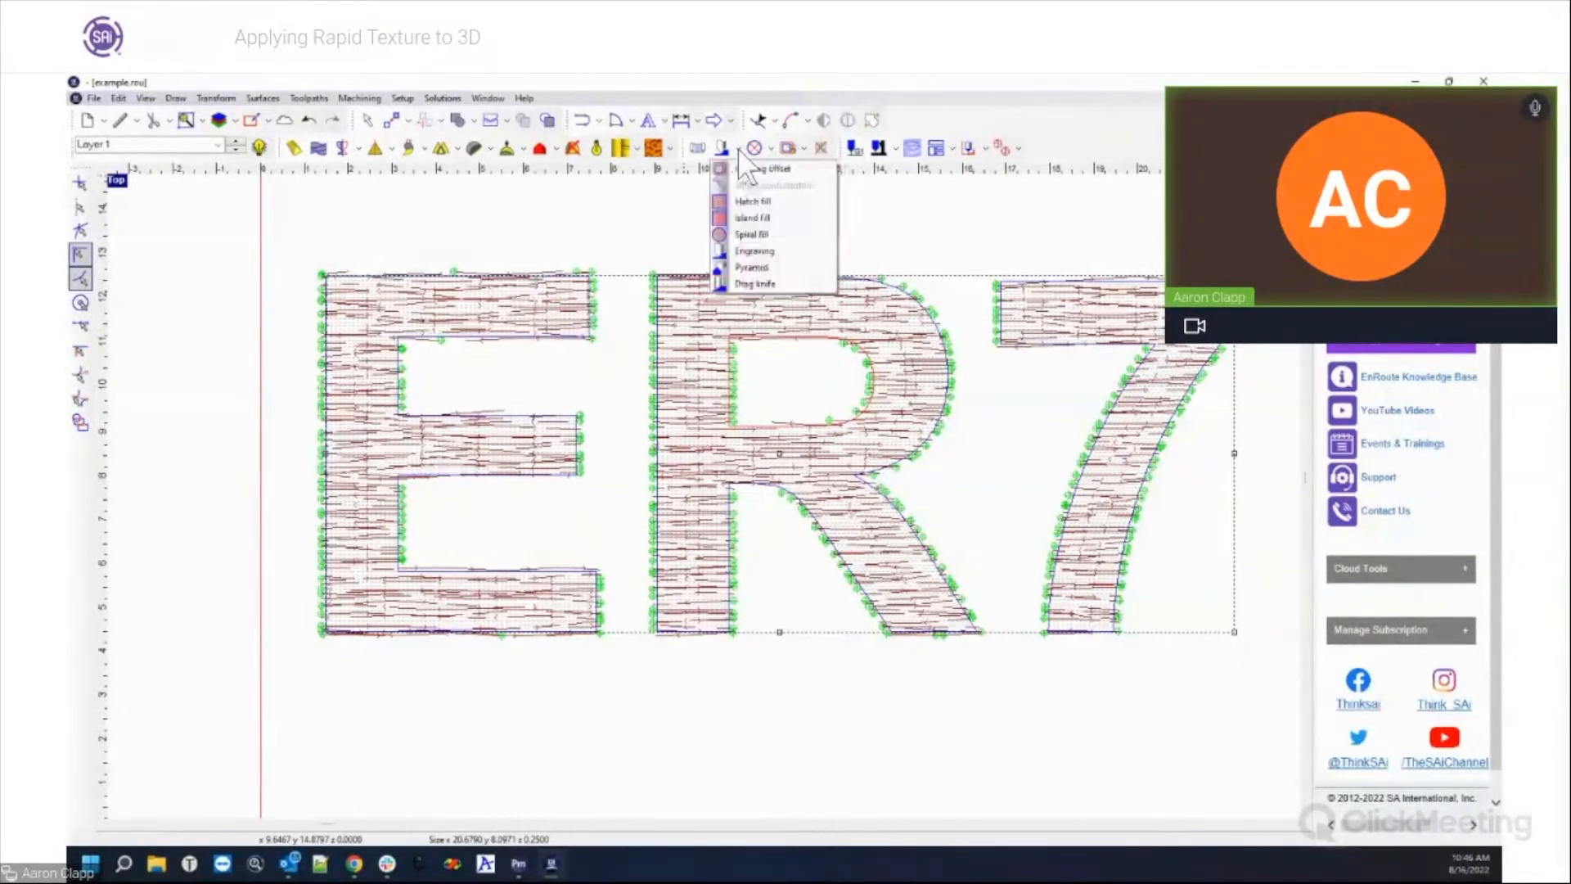
click(745, 219)
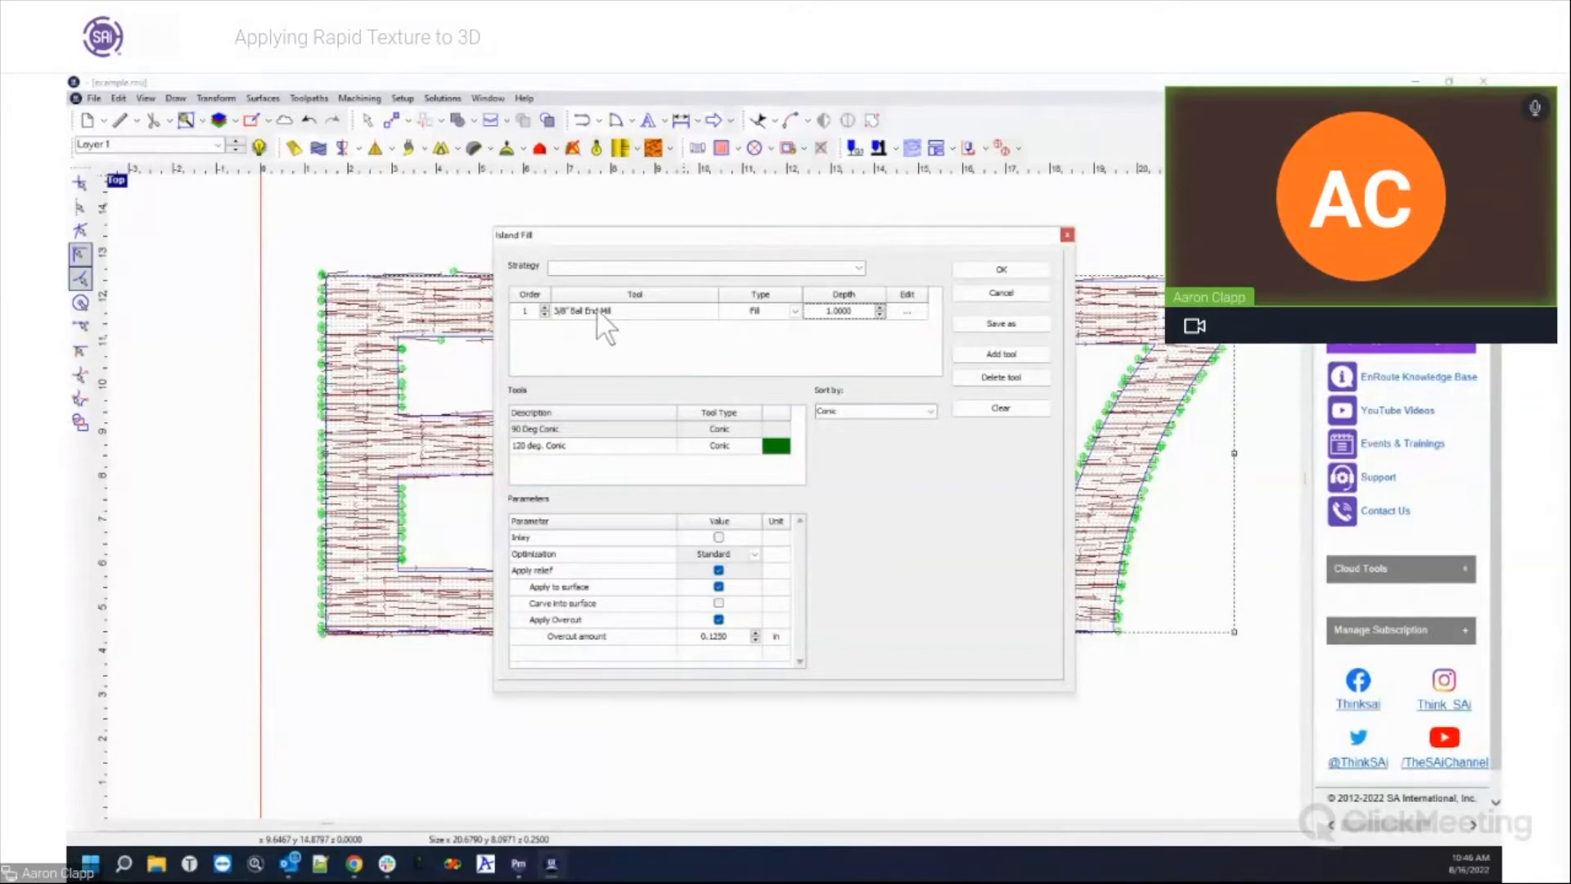
click(834, 316)
click(908, 313)
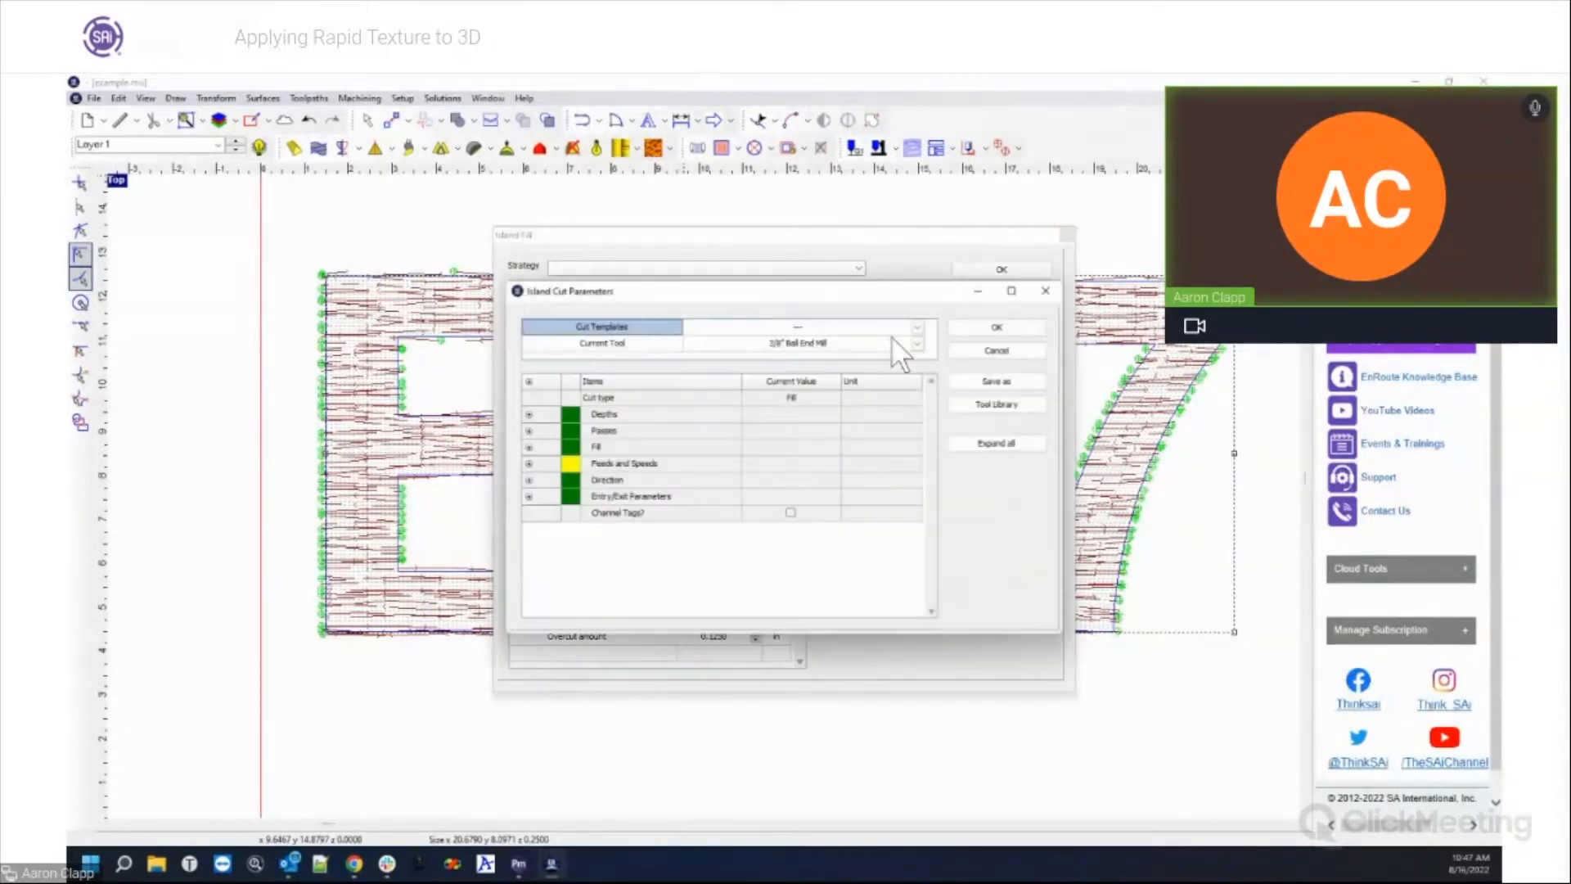
click(529, 447)
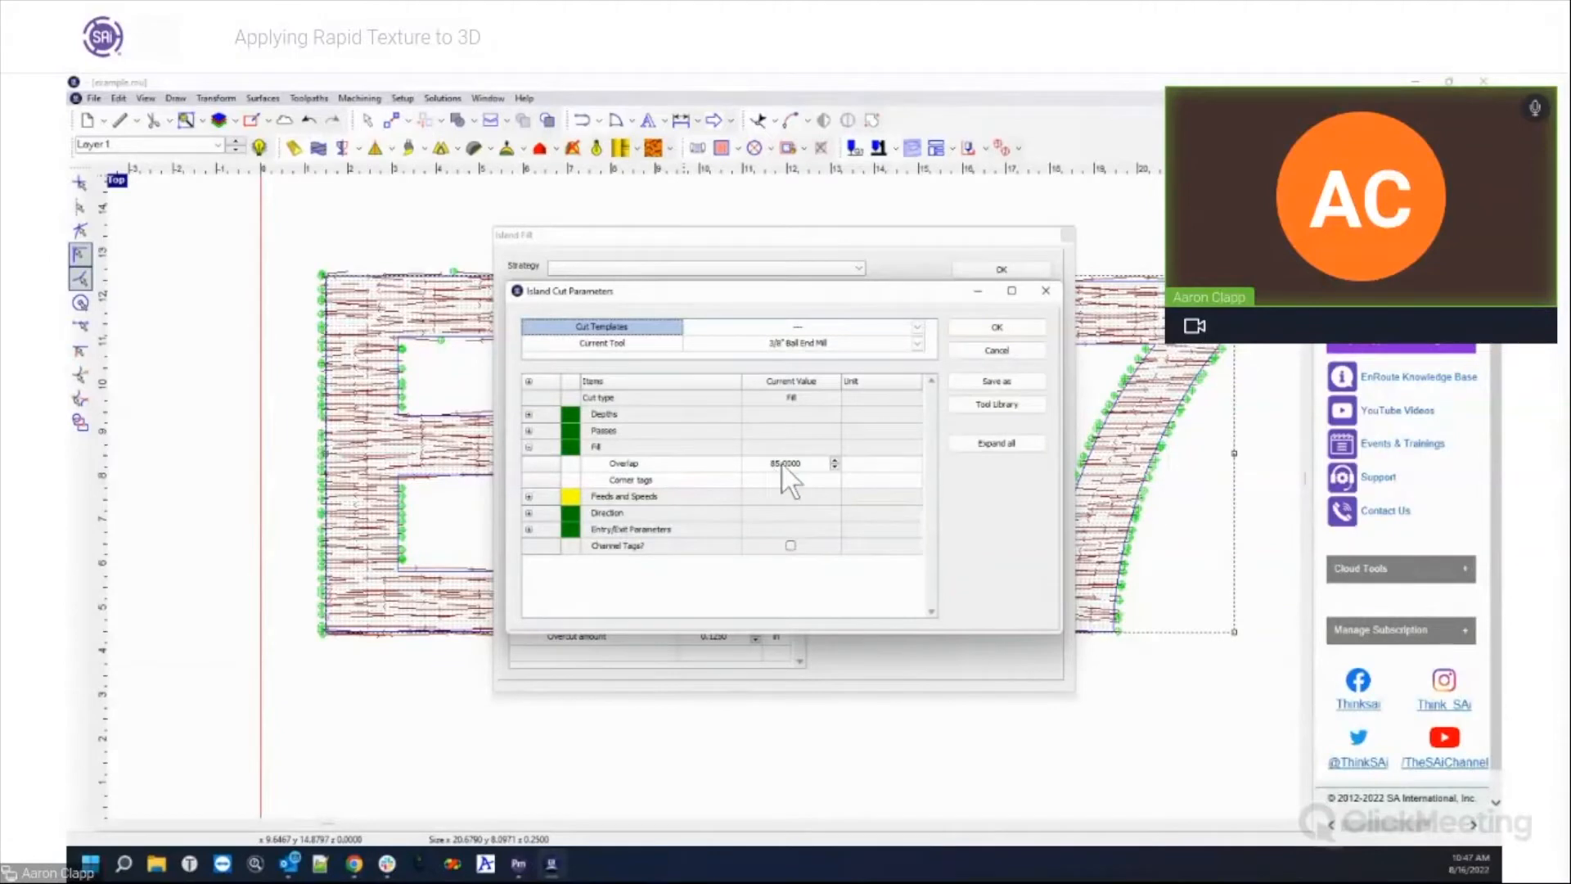
click(996, 328)
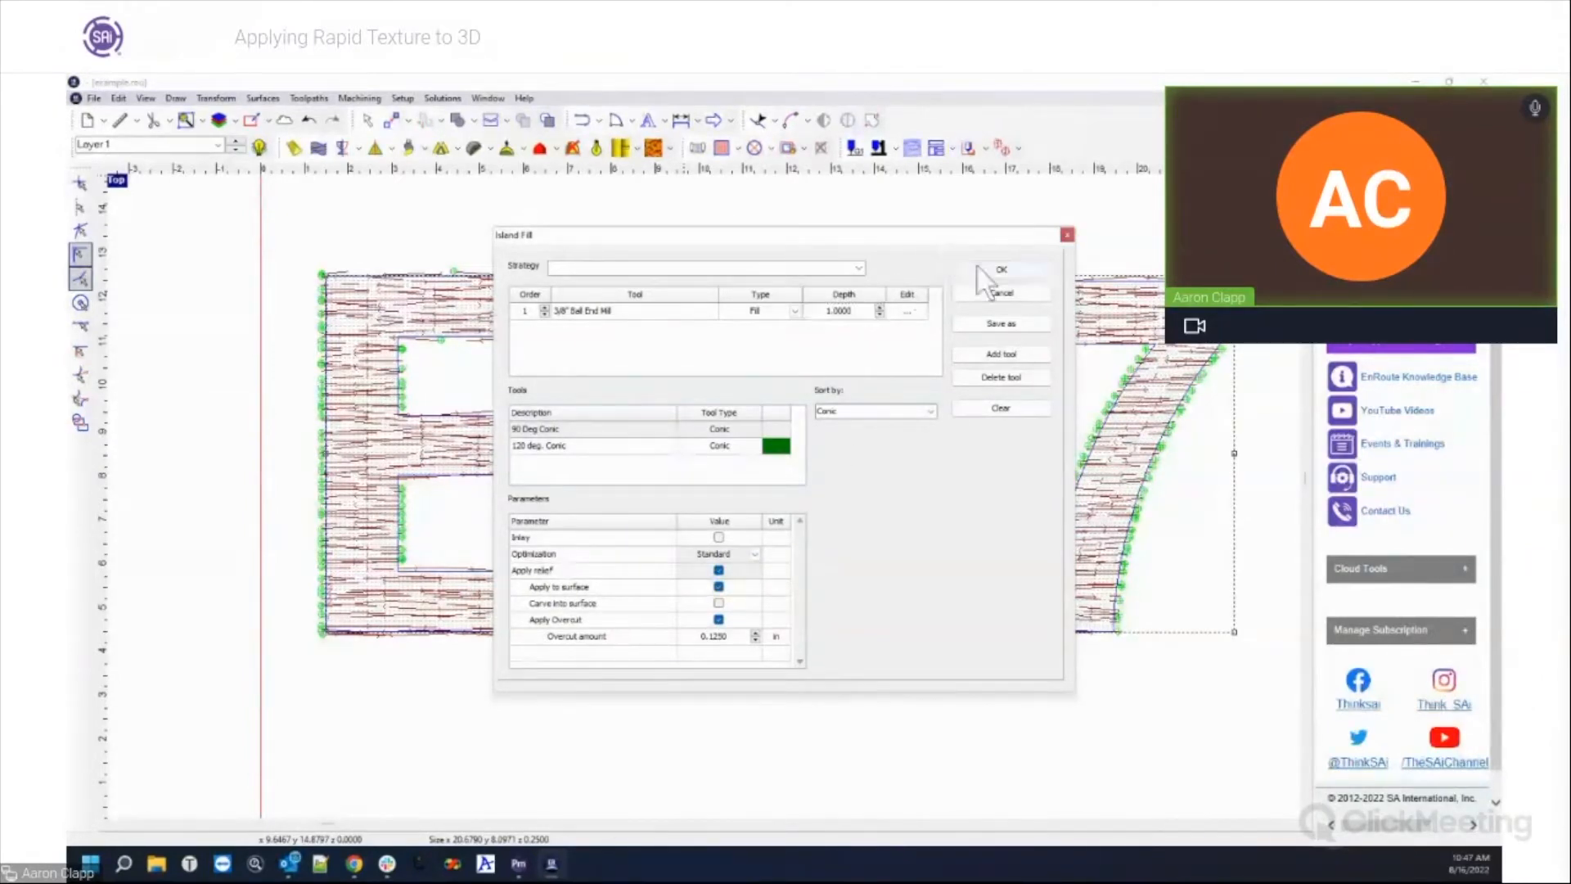
click(1000, 270)
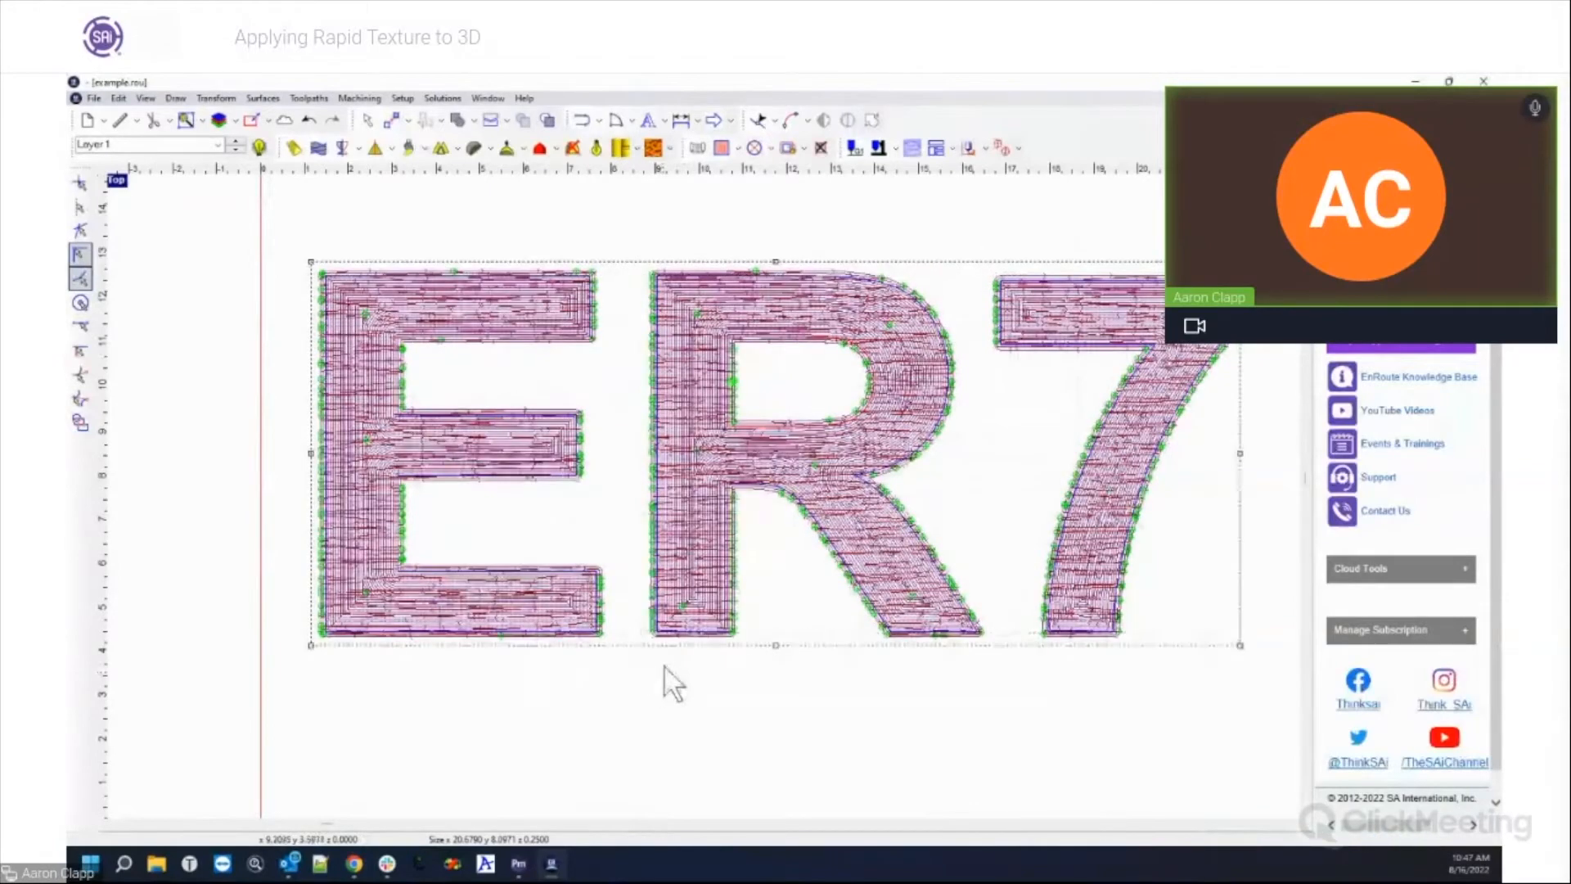
Step: Examine how far the island fill extends past the letter outline at a corner and review its overcut settings without changing them
scroll(641, 215, up, 1)
scroll(642, 279, up, 3)
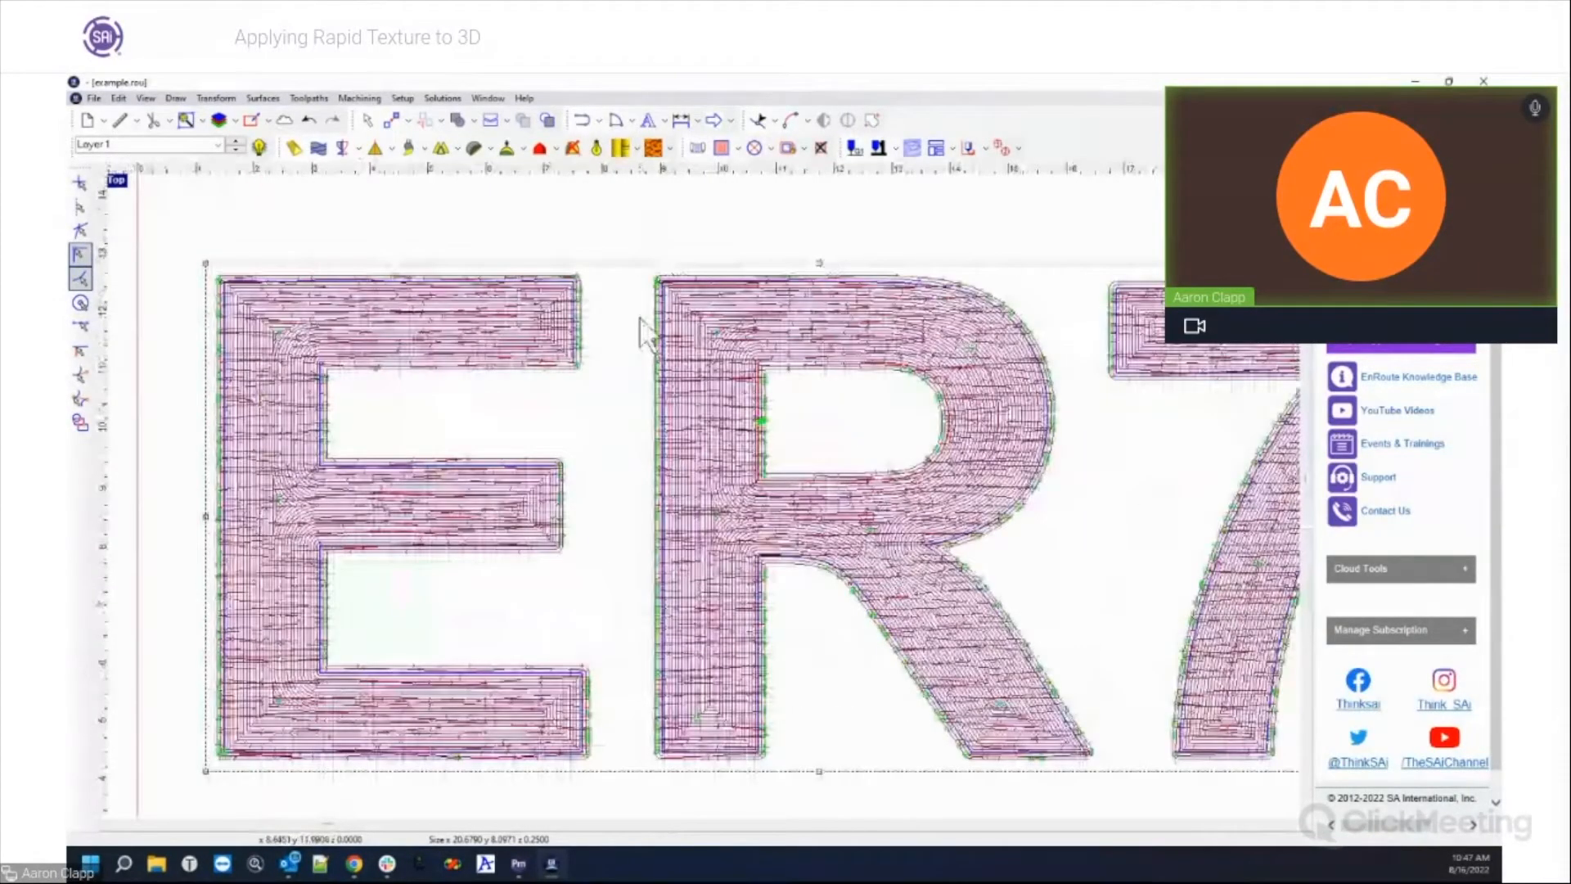
scroll(679, 286, up, 4)
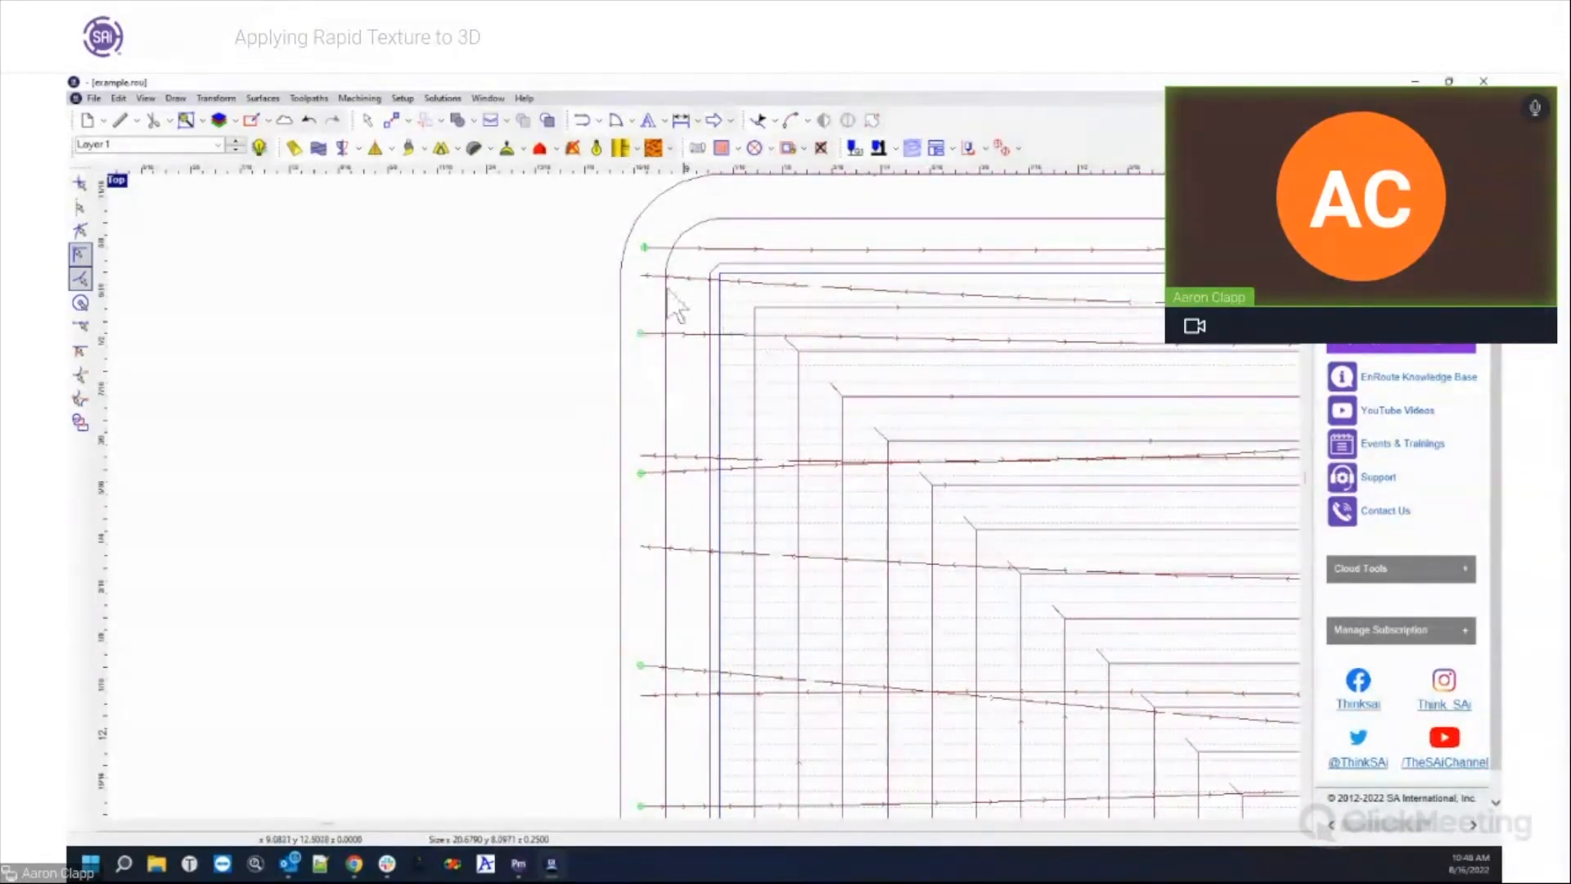
right_click(643, 209)
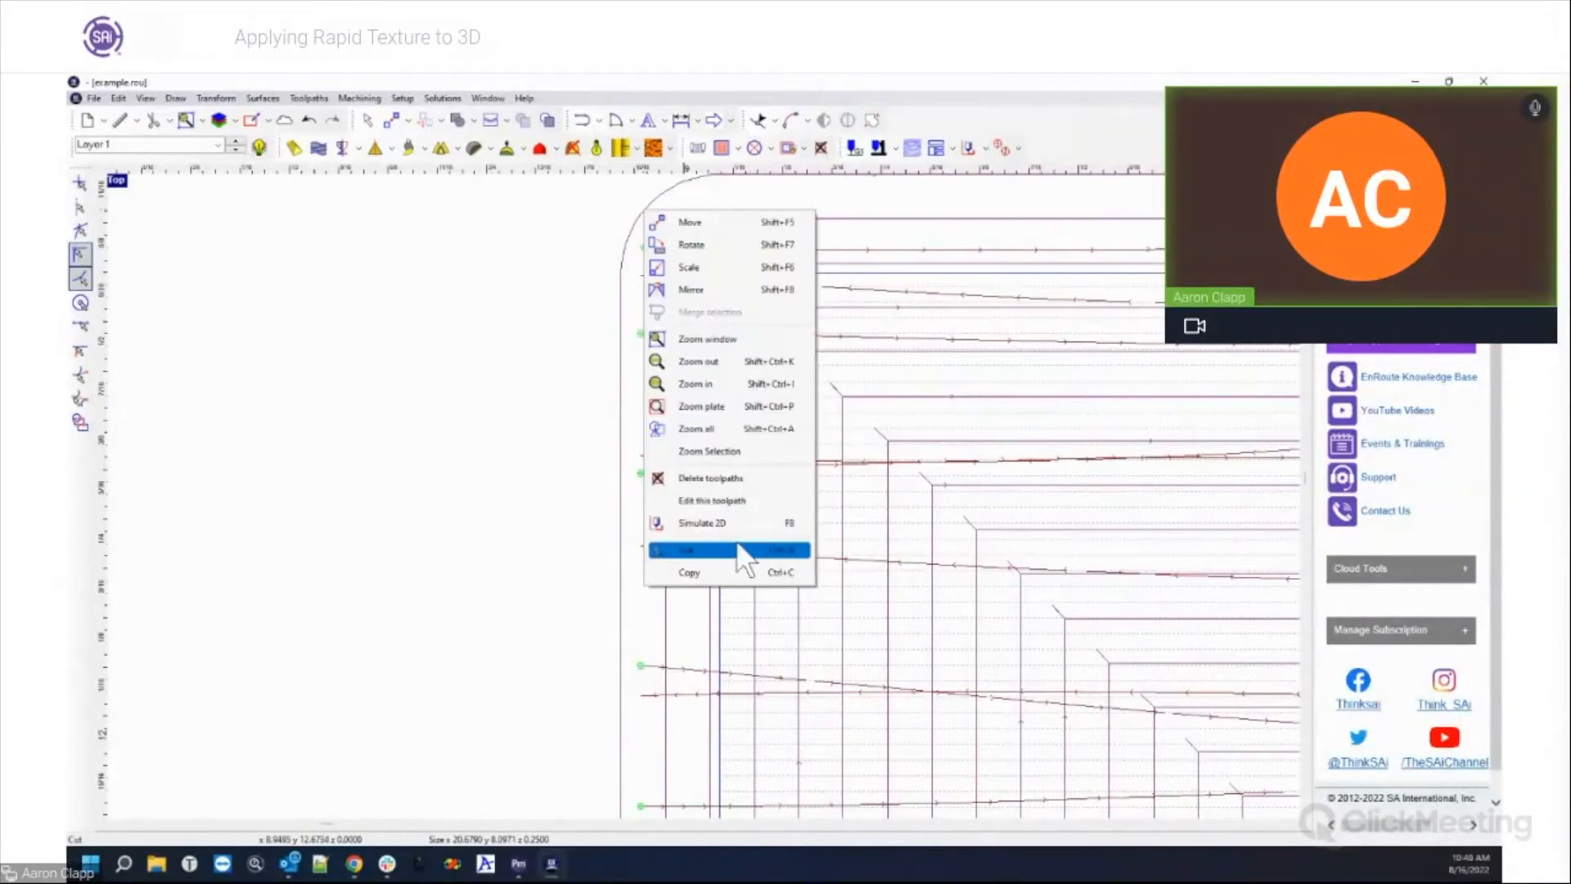
click(688, 499)
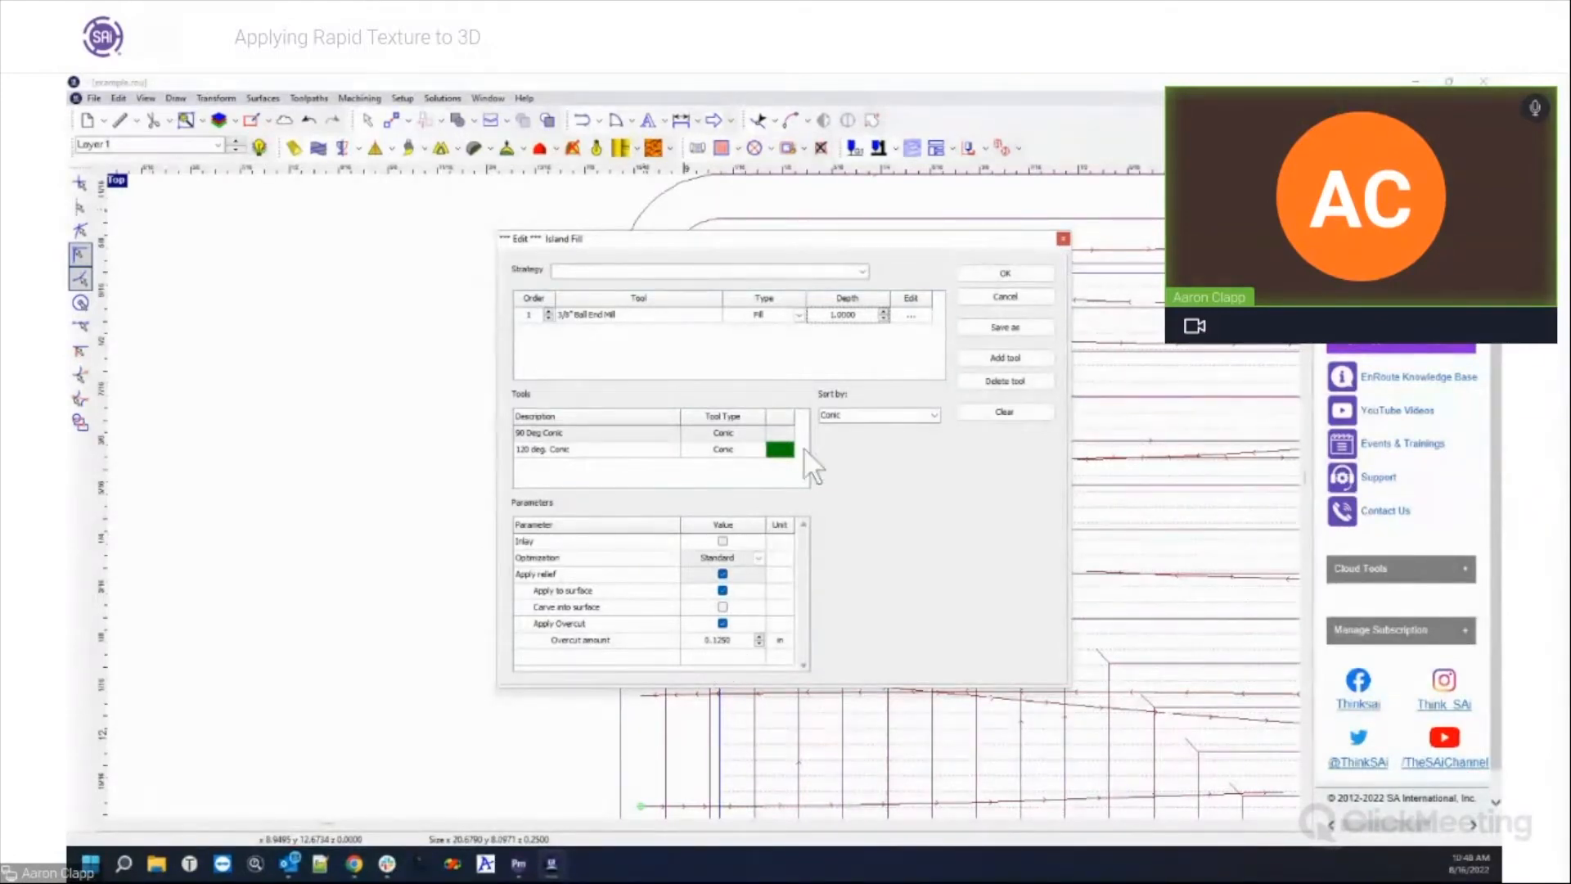
click(998, 297)
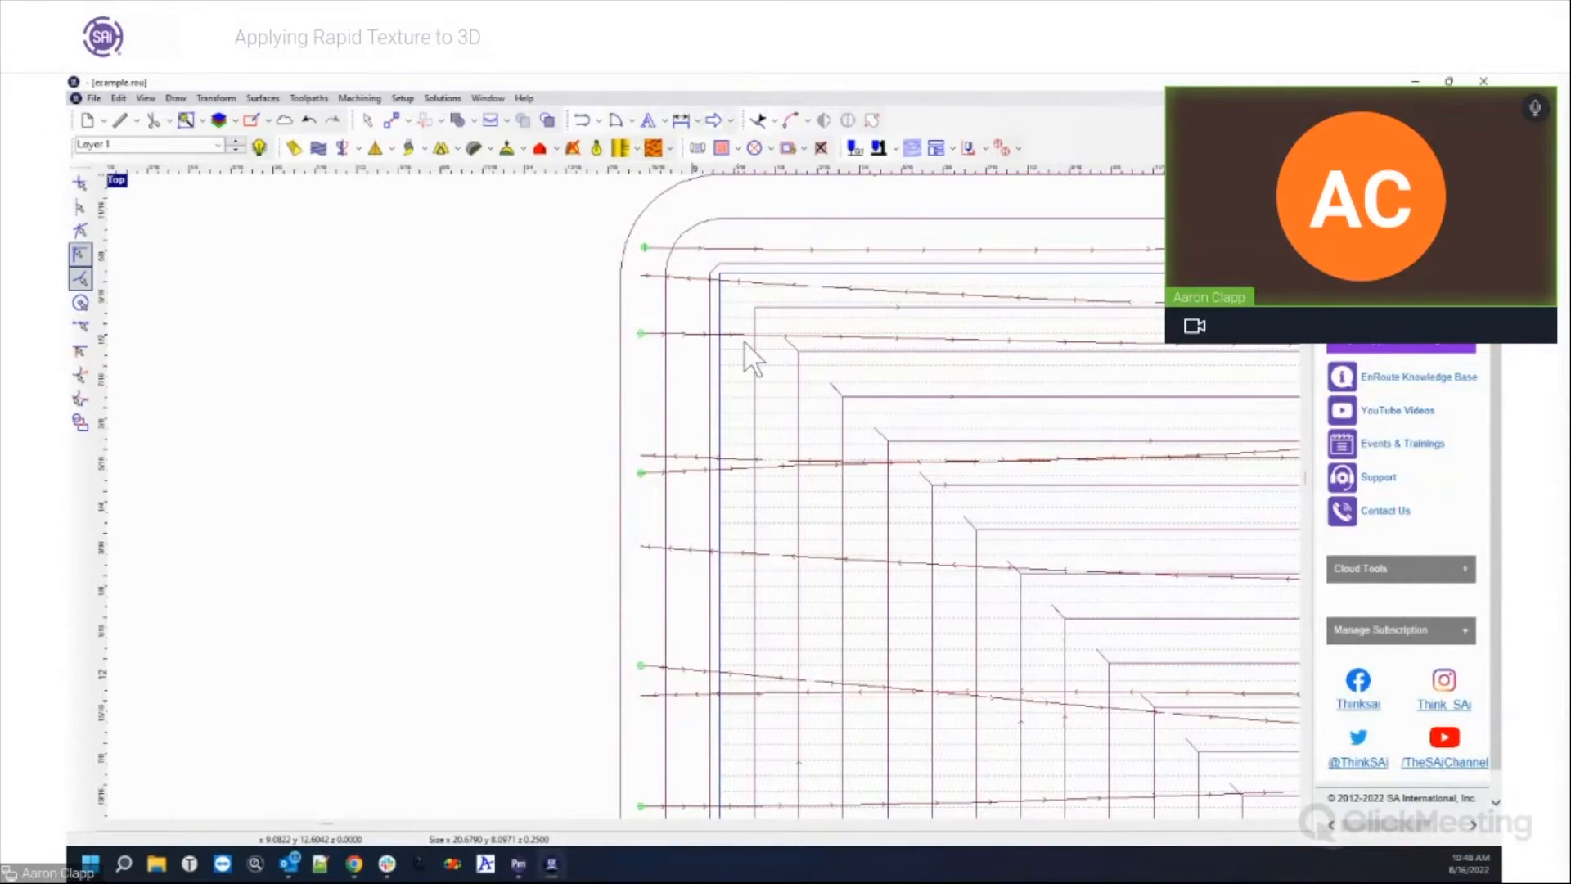
scroll(749, 350, down, 5)
scroll(662, 293, down, 5)
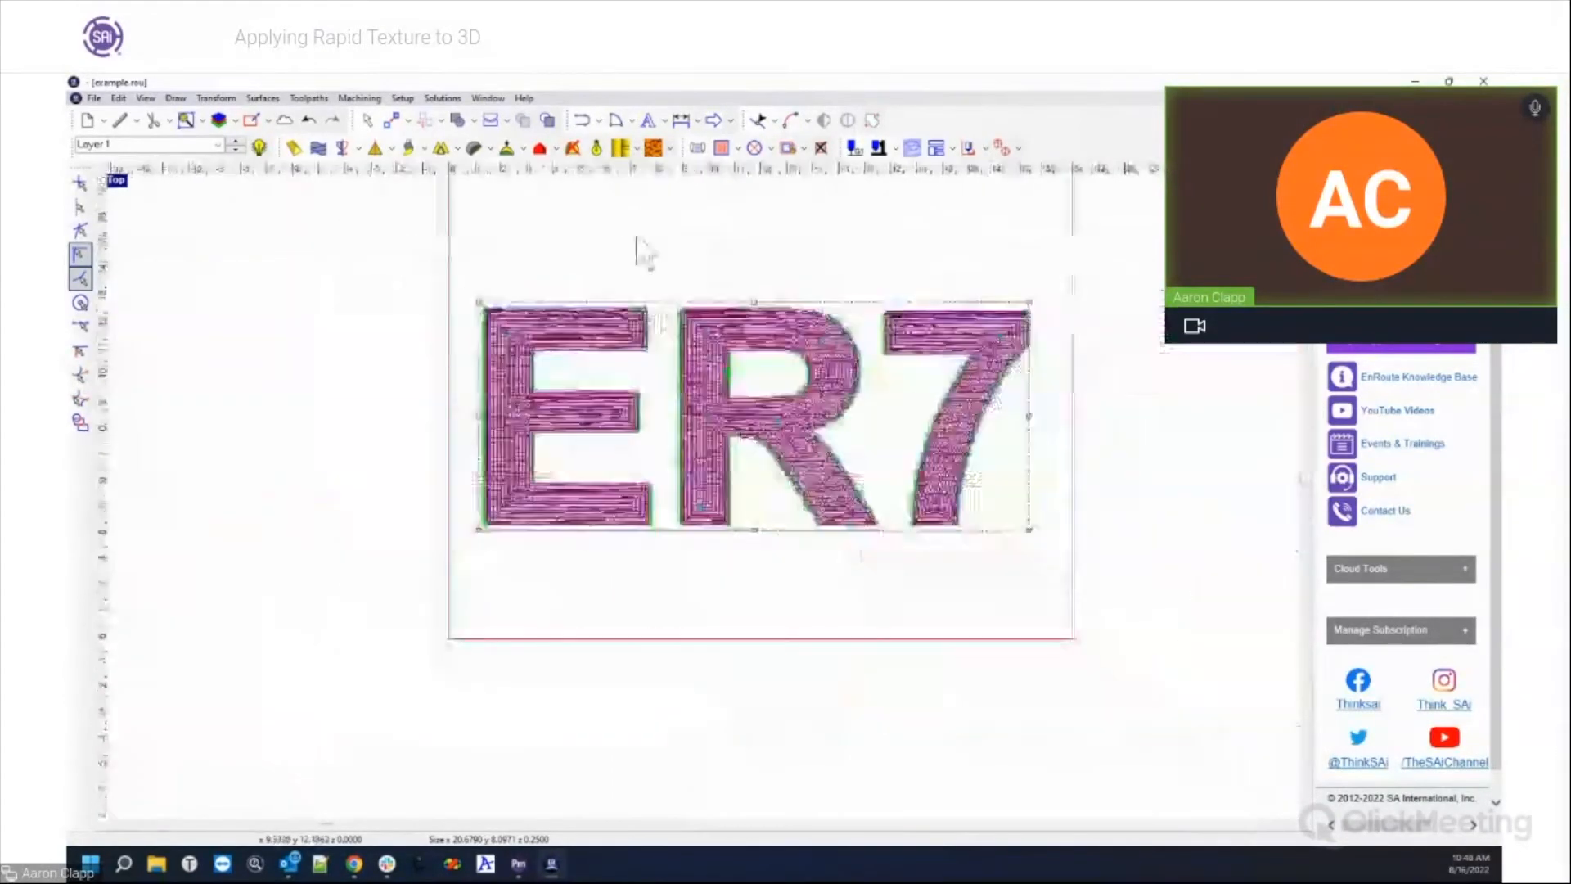
Step: On Layer 2, select the ER7 outlines and create an external Router Offset with the 1/4" End Mill at depth 1.0000, then deselect
scroll(729, 245, up, 2)
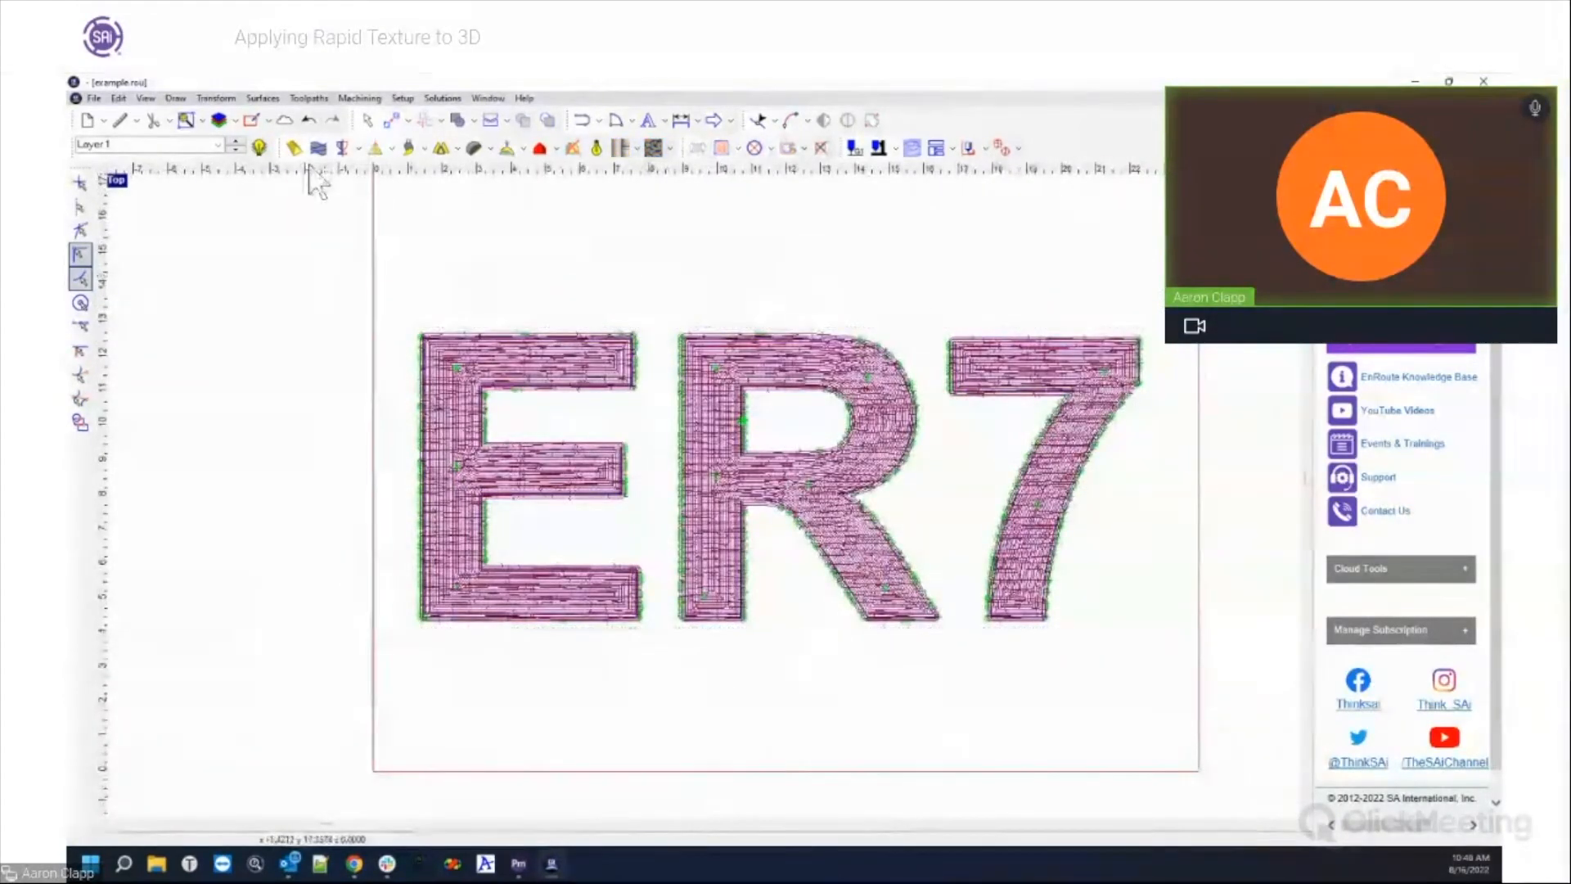
click(236, 140)
drag(382, 301, 1204, 687)
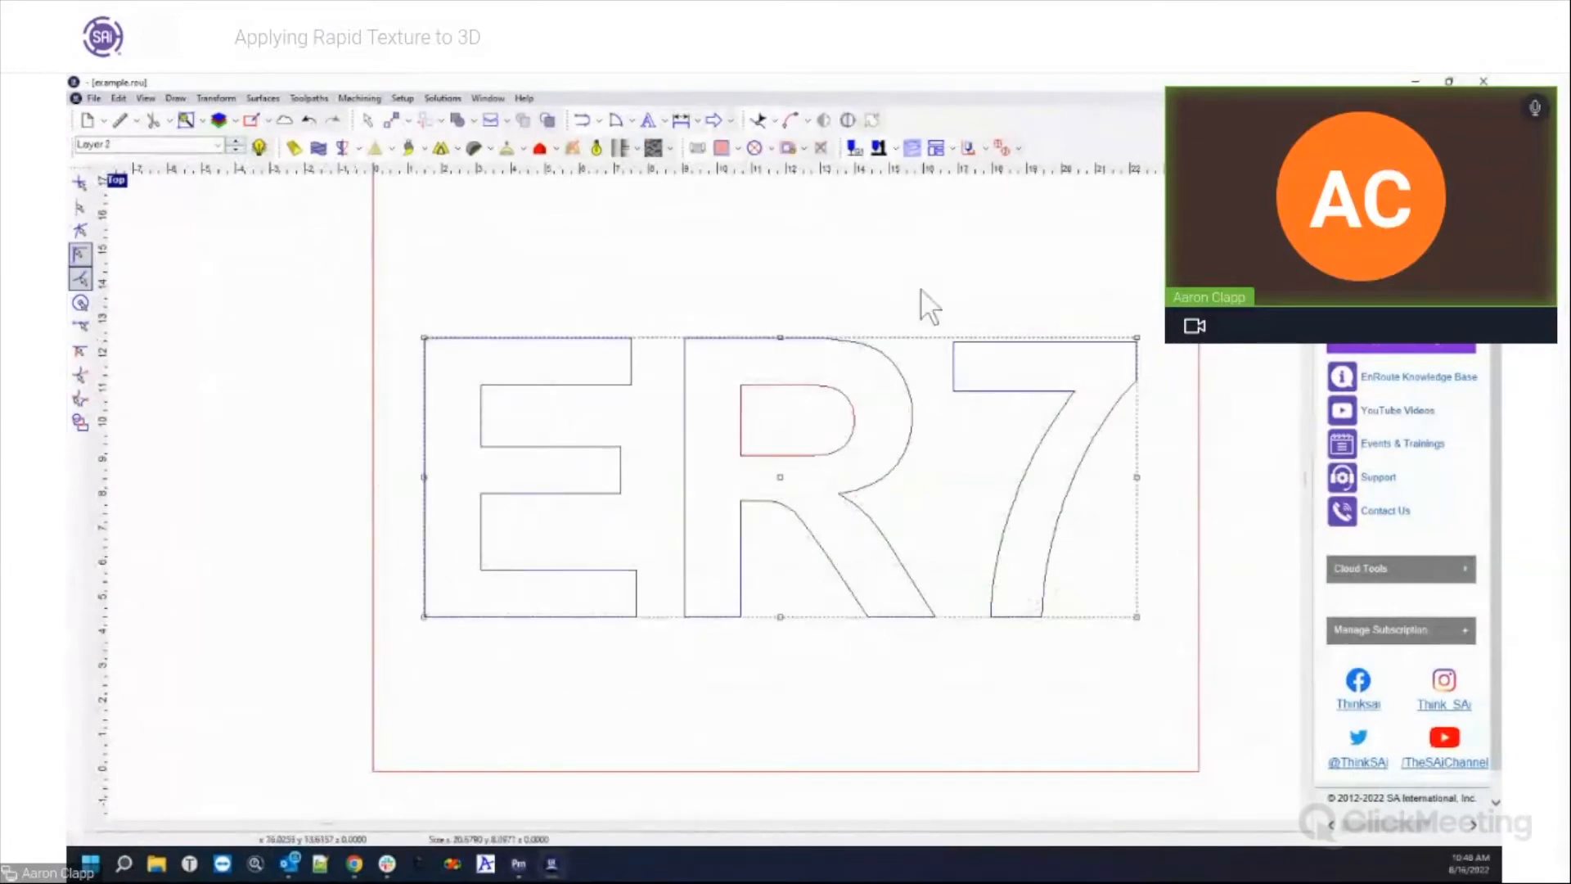
click(736, 147)
click(739, 169)
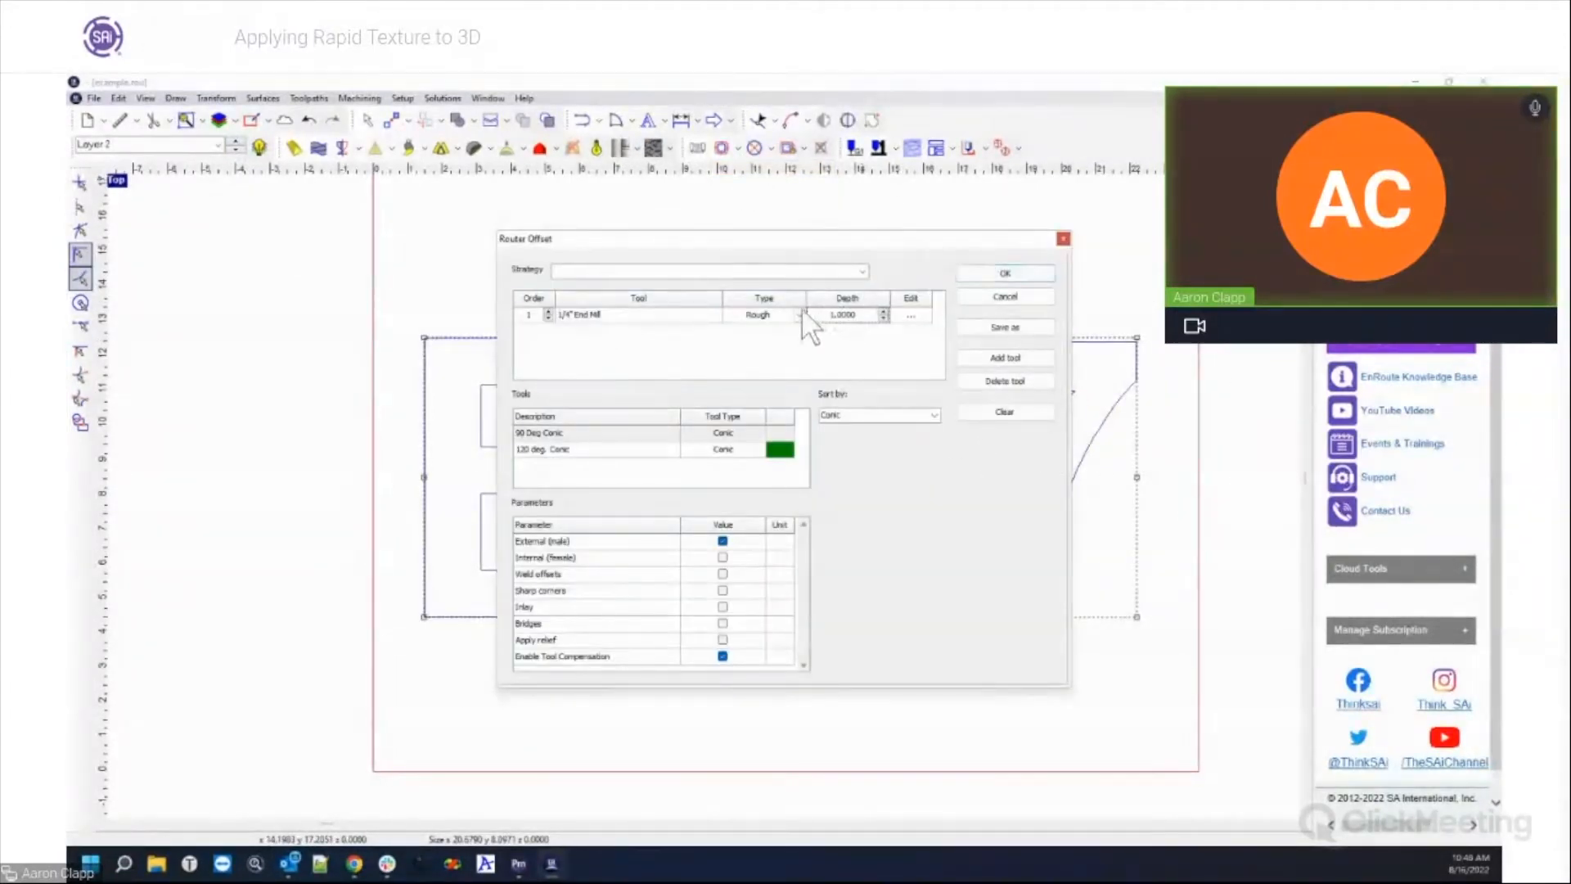
click(1002, 275)
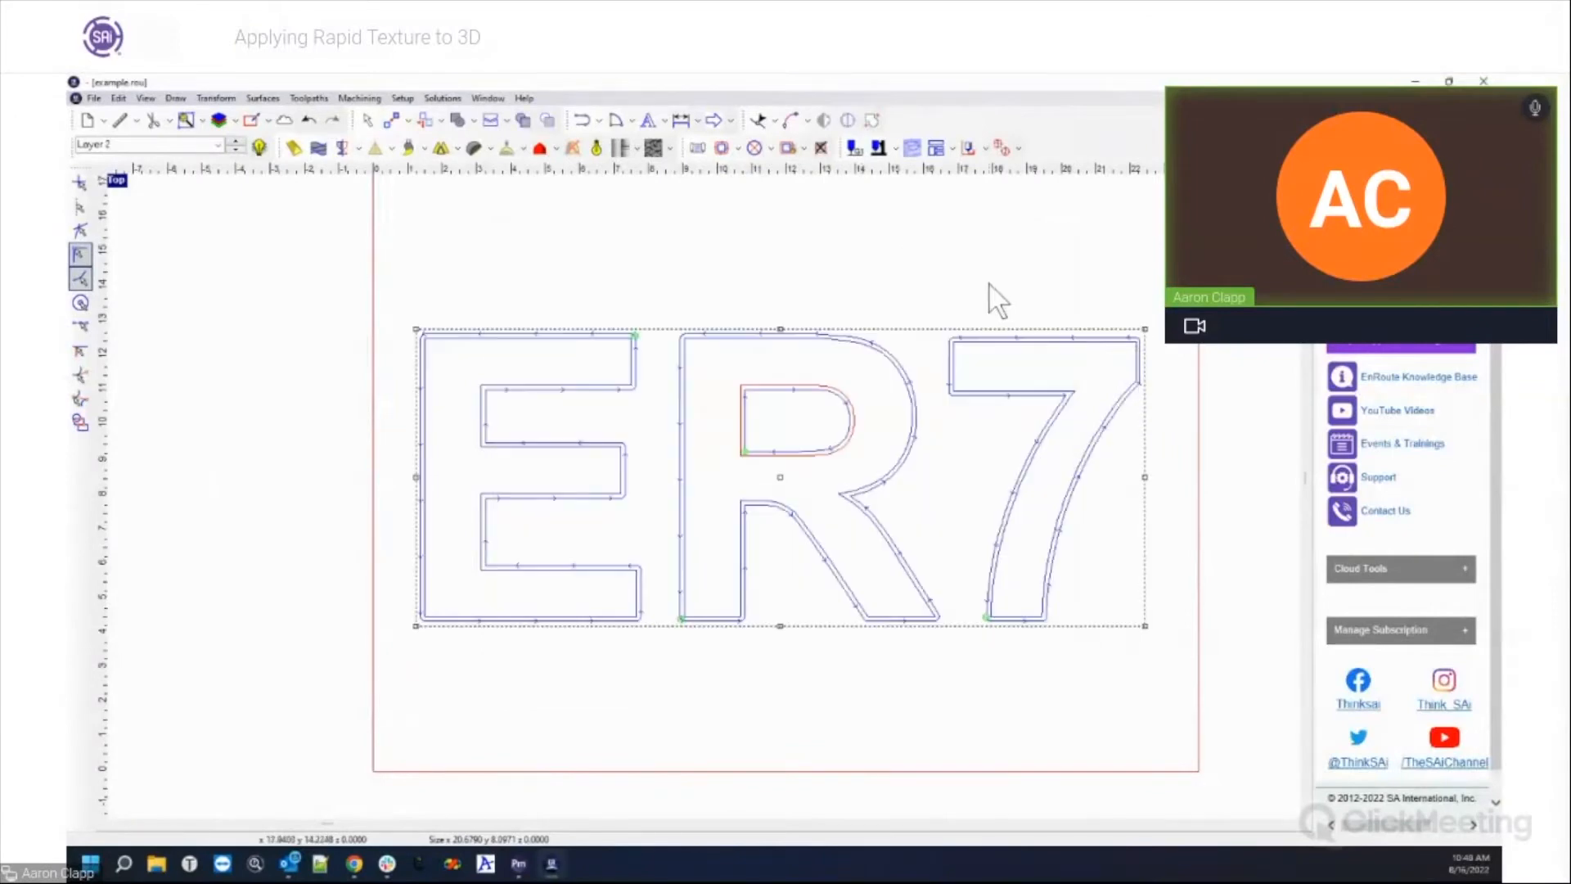
click(633, 252)
scroll(593, 267, down, 1)
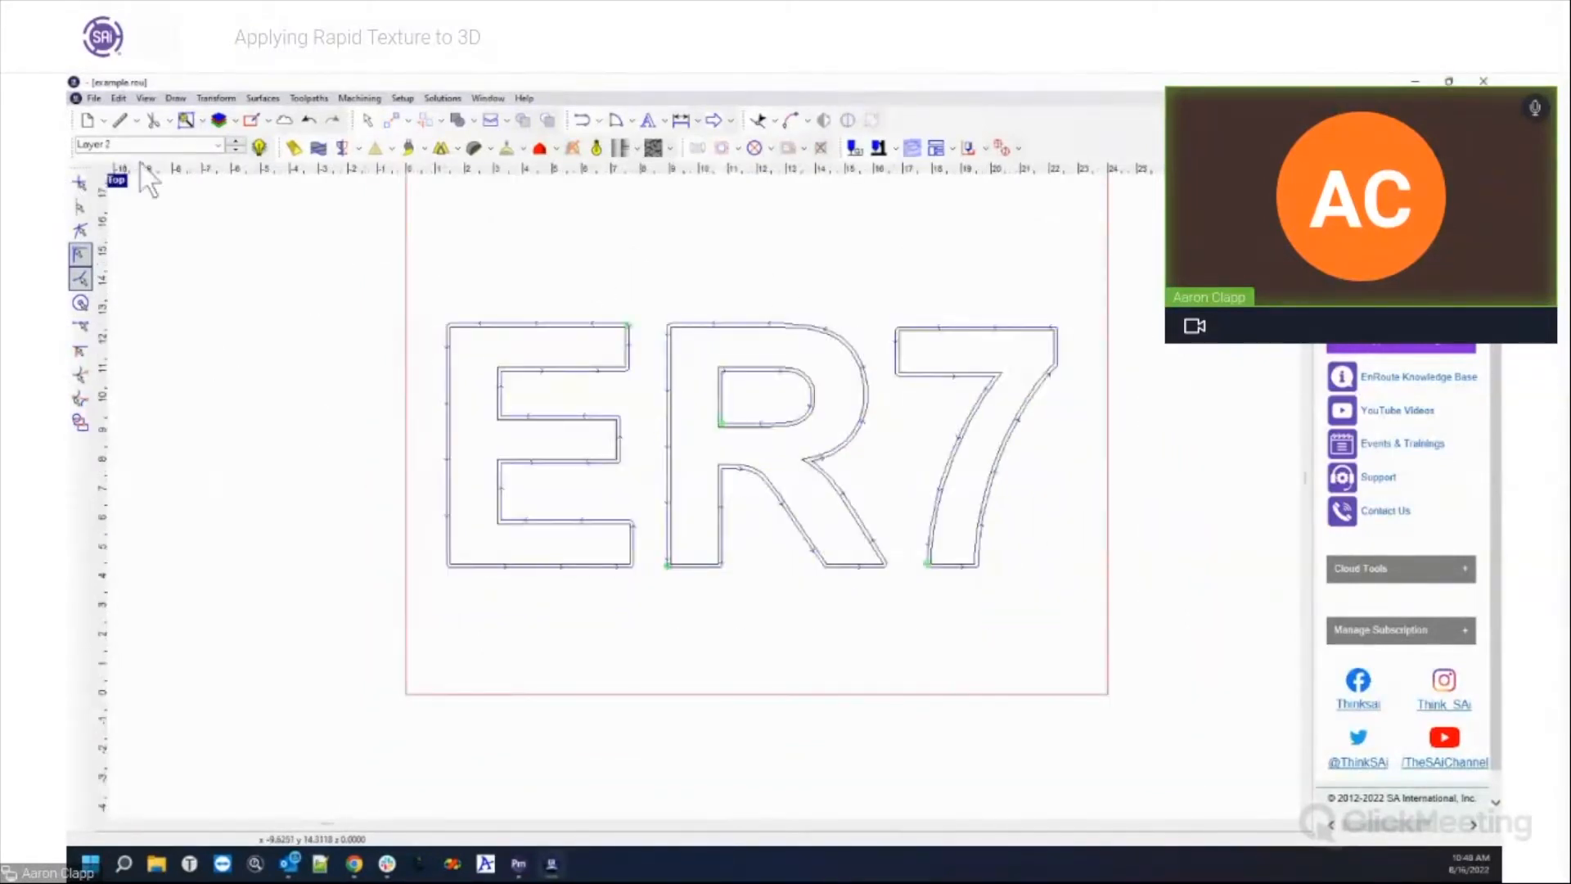
Step: Turn on the display of all layers so the textured fill and offset toolpaths show together
click(218, 145)
click(257, 148)
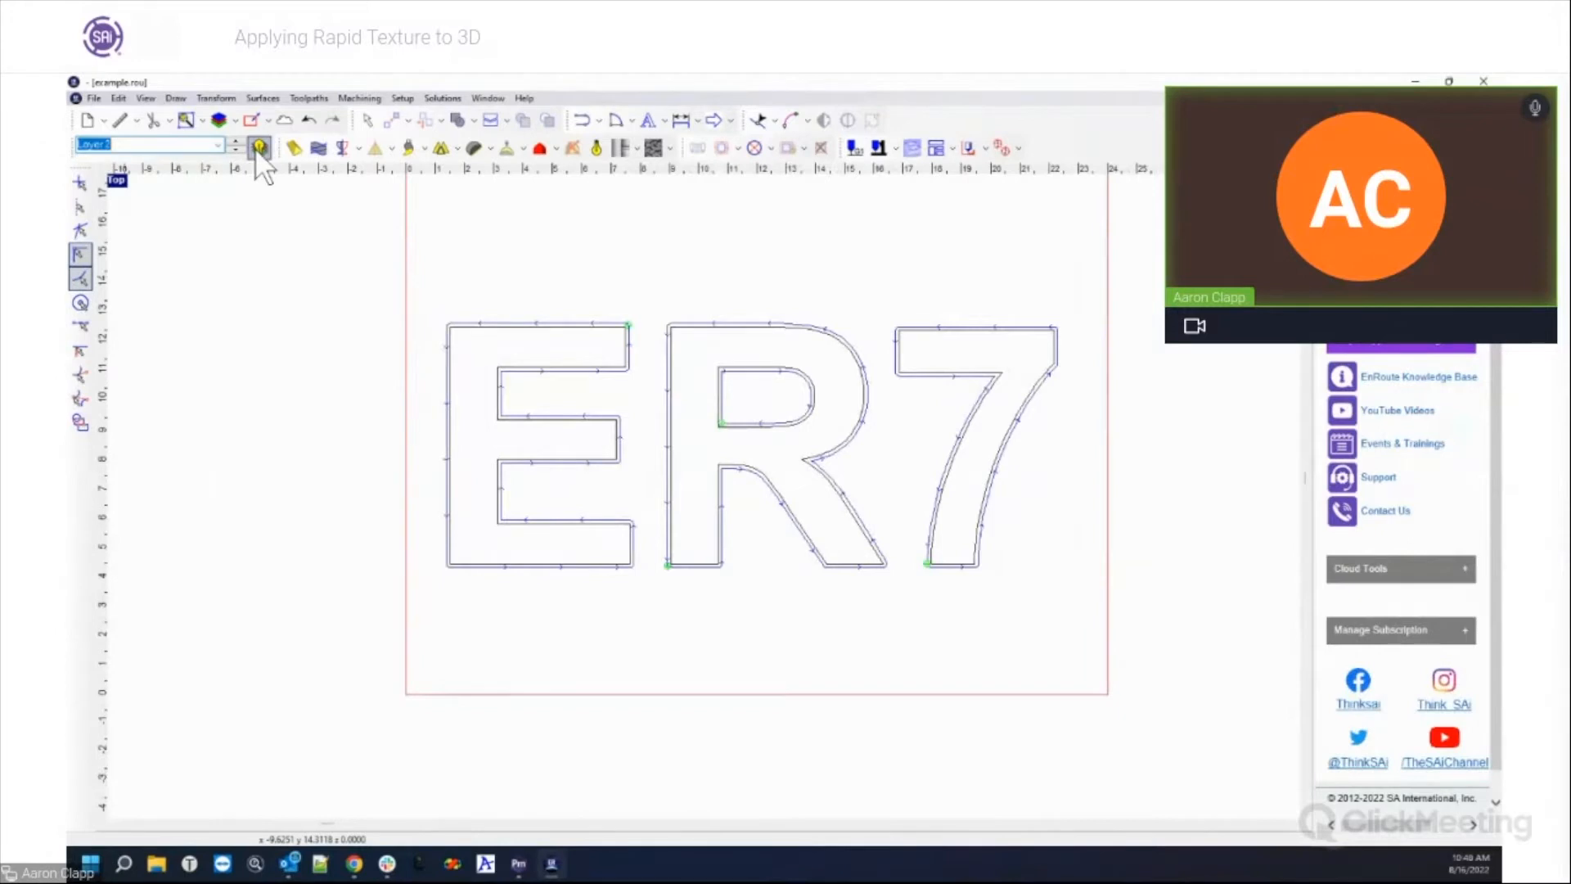
click(257, 149)
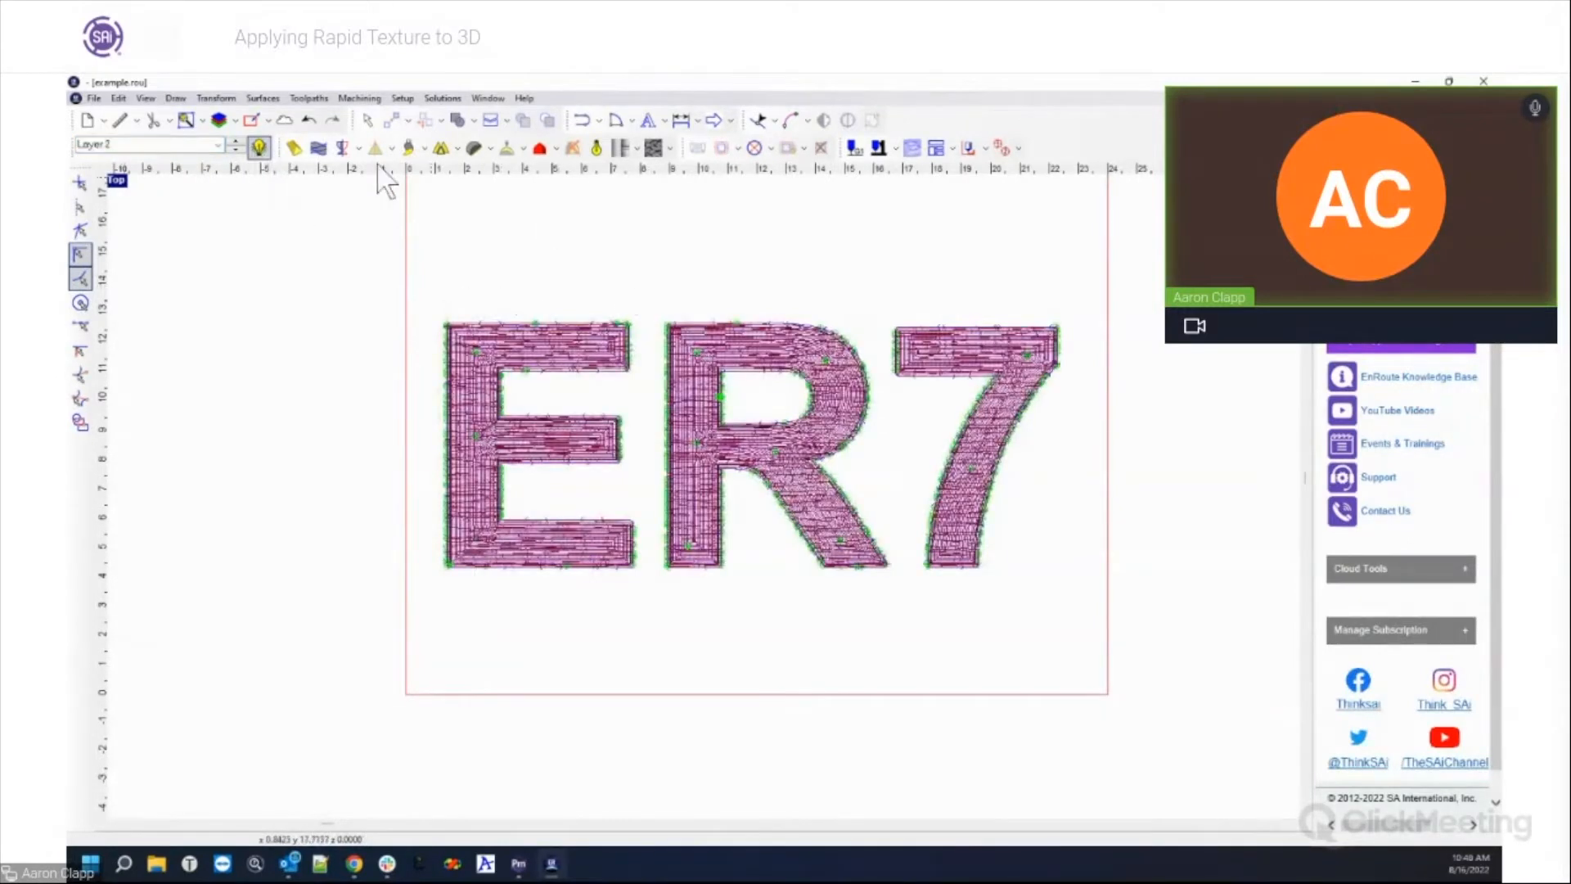
Step: Run a 3D simulation of all the toolpaths using the tool colors for the cuts
click(377, 97)
click(383, 252)
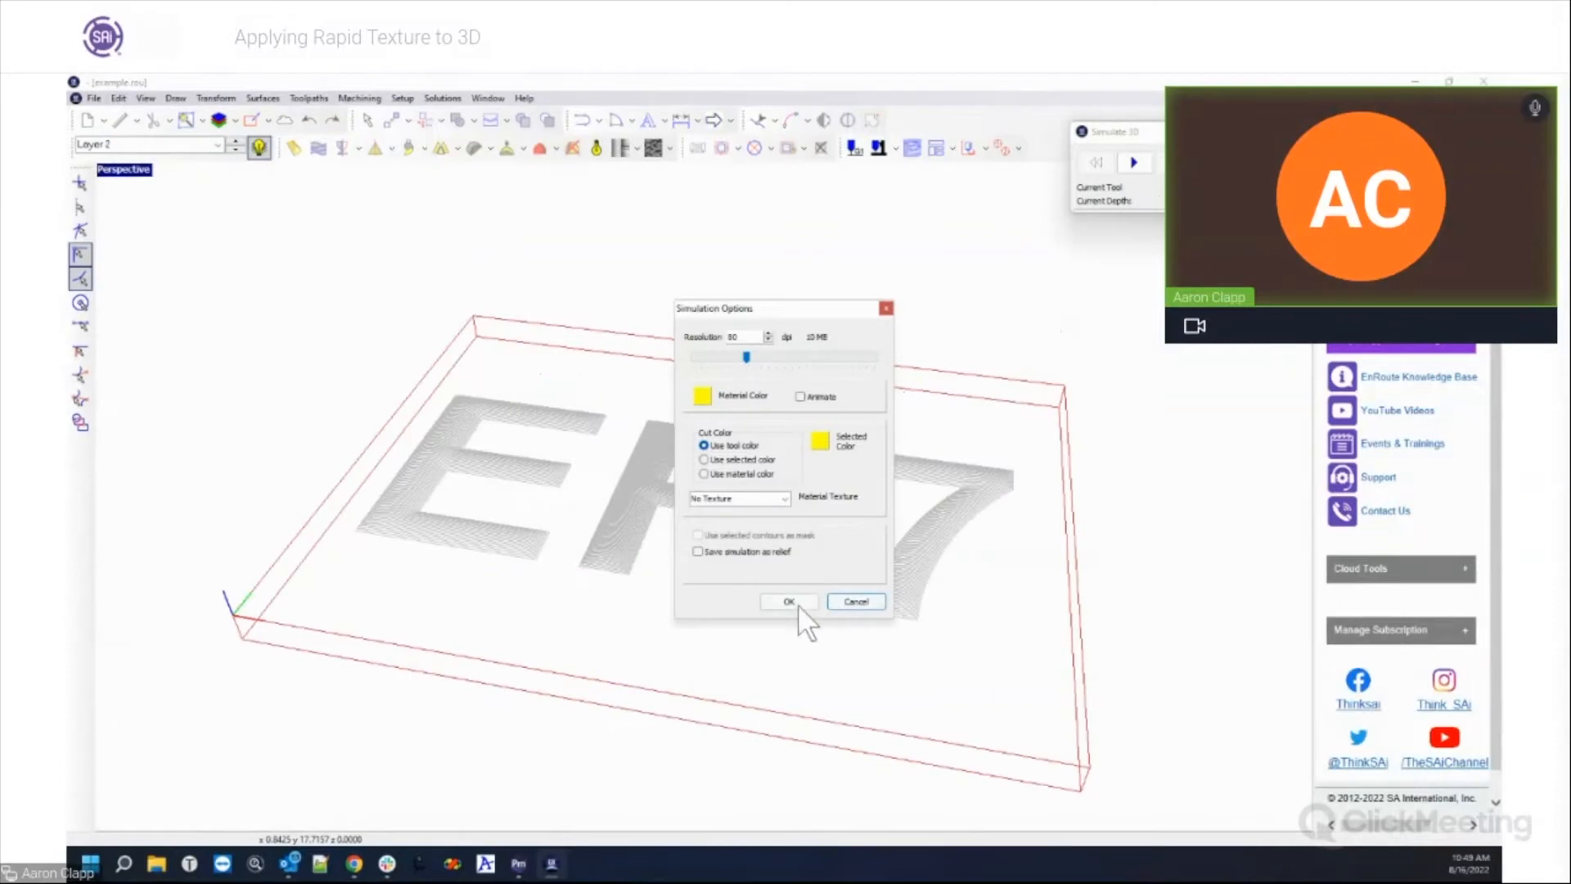
click(789, 602)
click(1134, 163)
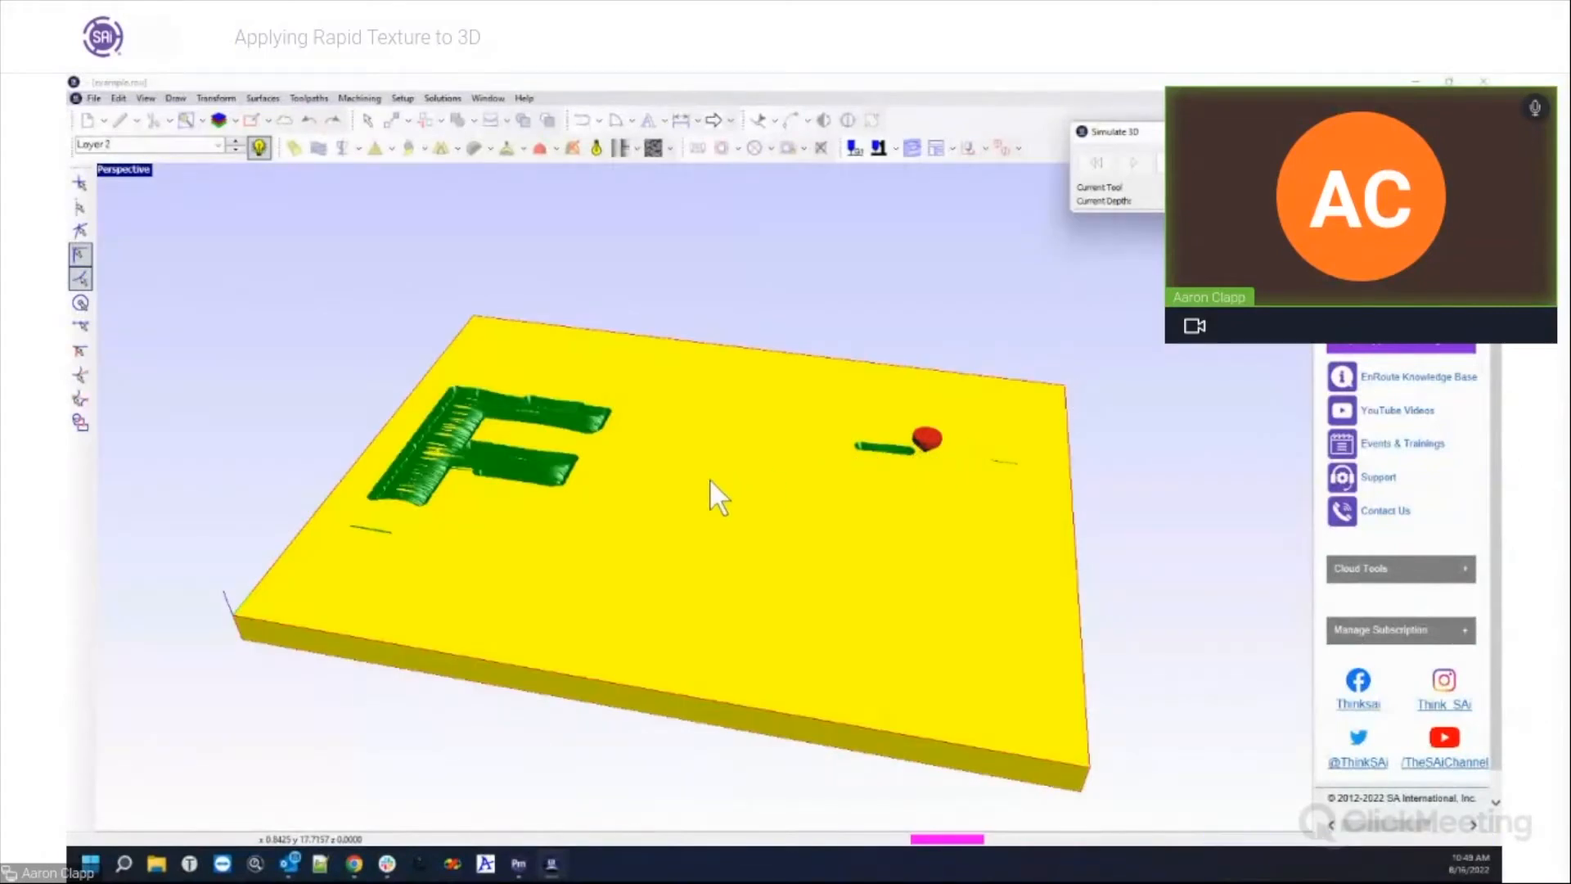
Step: Examine the simulated carving of the ER7 letters from close up and from low angles, checking the textured surfaces and cut edges
ctrl+middle_drag(676, 491, 638, 505)
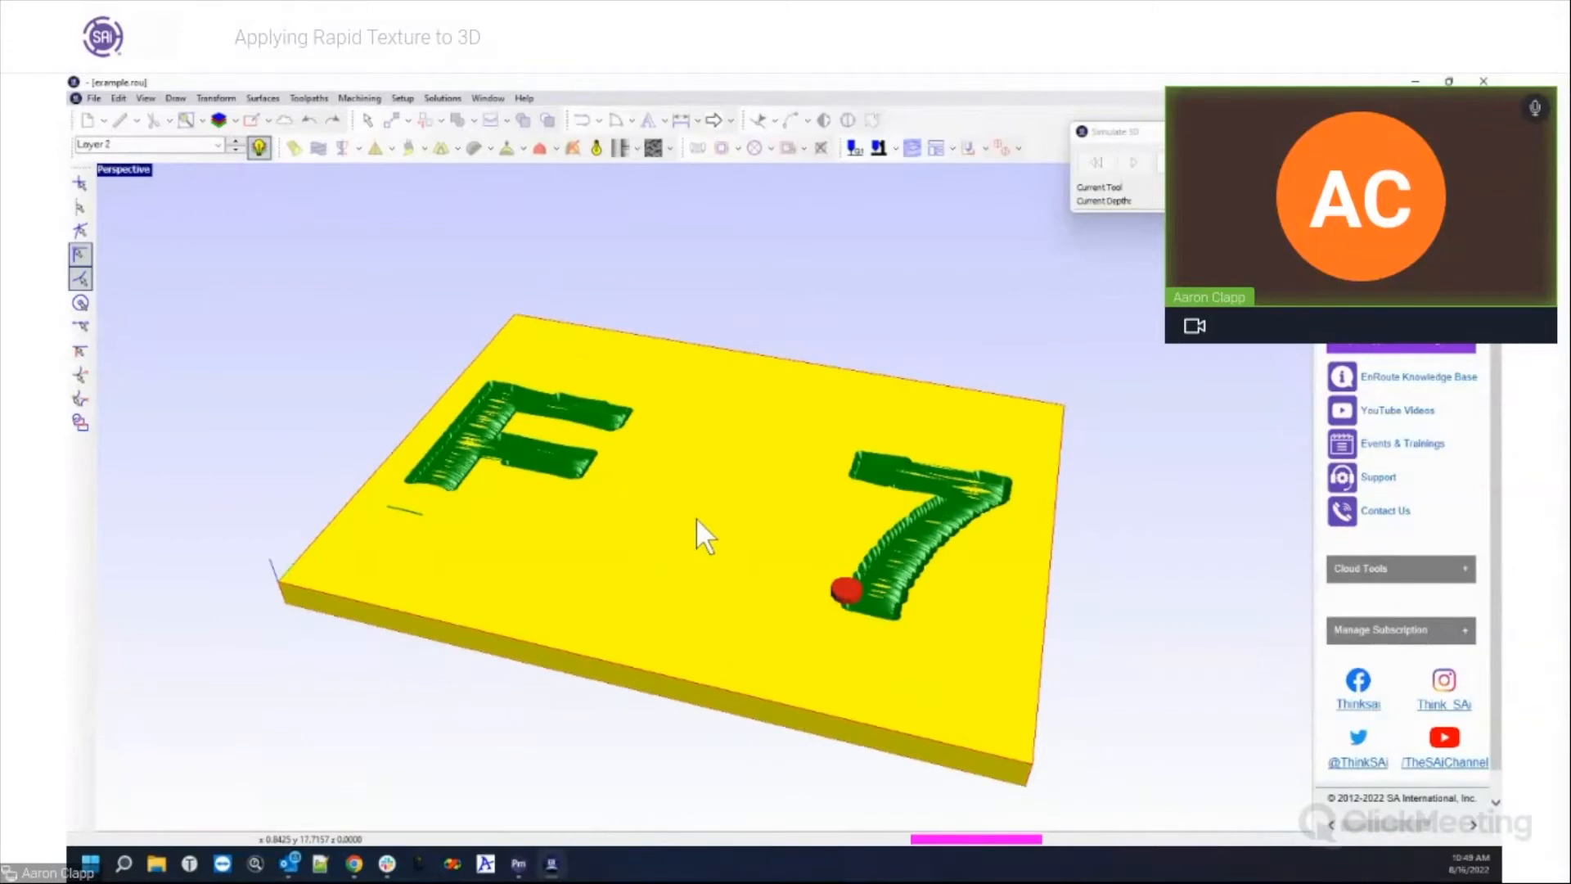
scroll(888, 550, up, 3)
scroll(856, 556, down, 3)
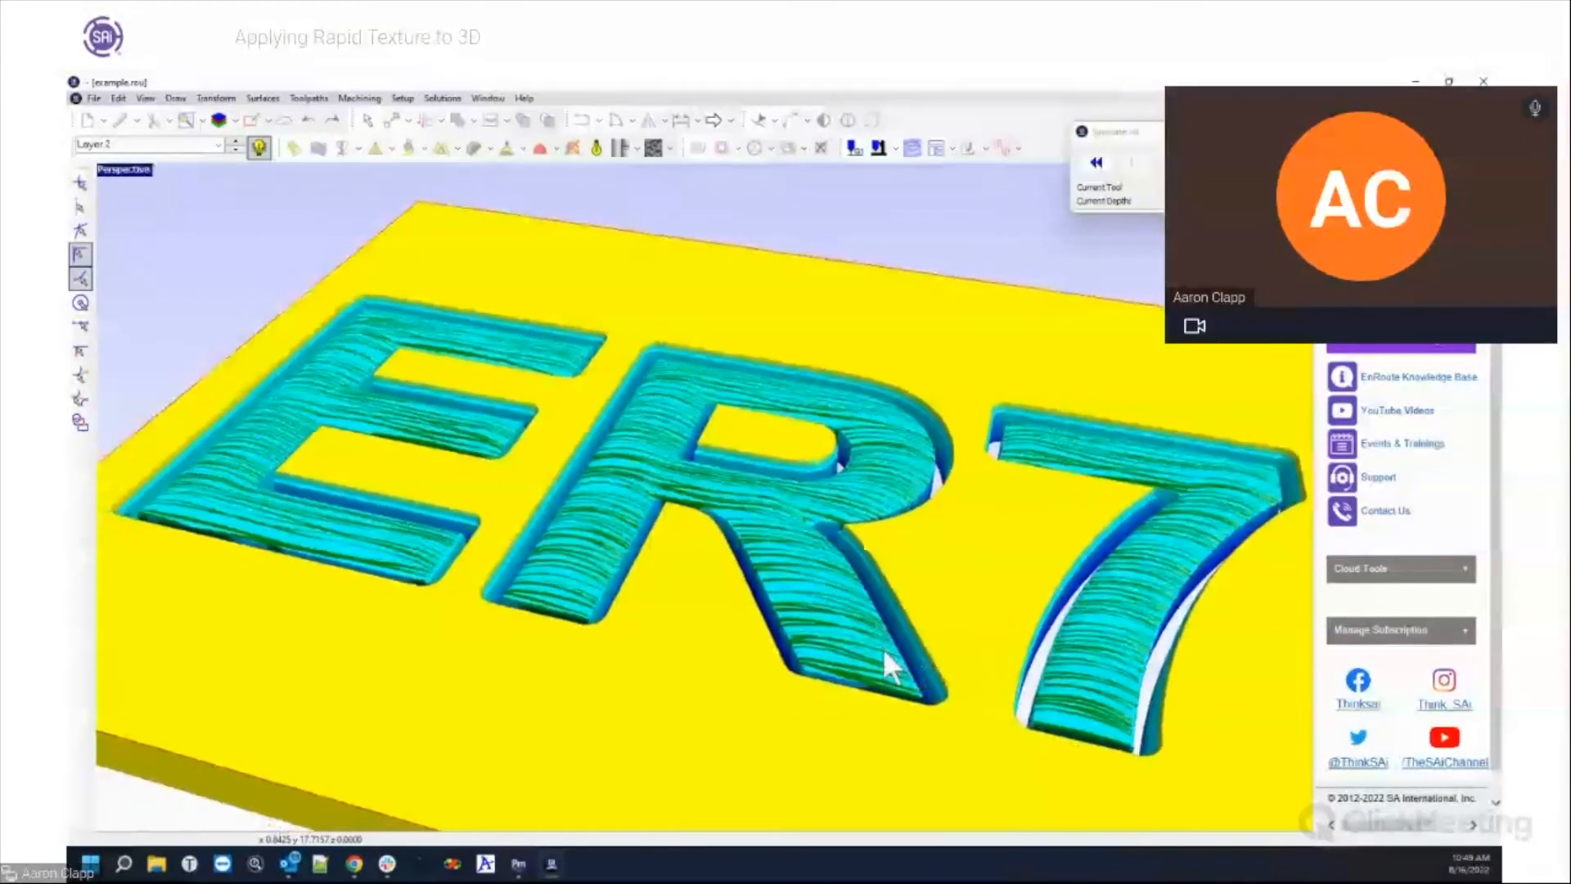
mouse_move(672, 488)
middle_down()
mouse_move(665, 474)
mouse_move(679, 490)
middle_up()
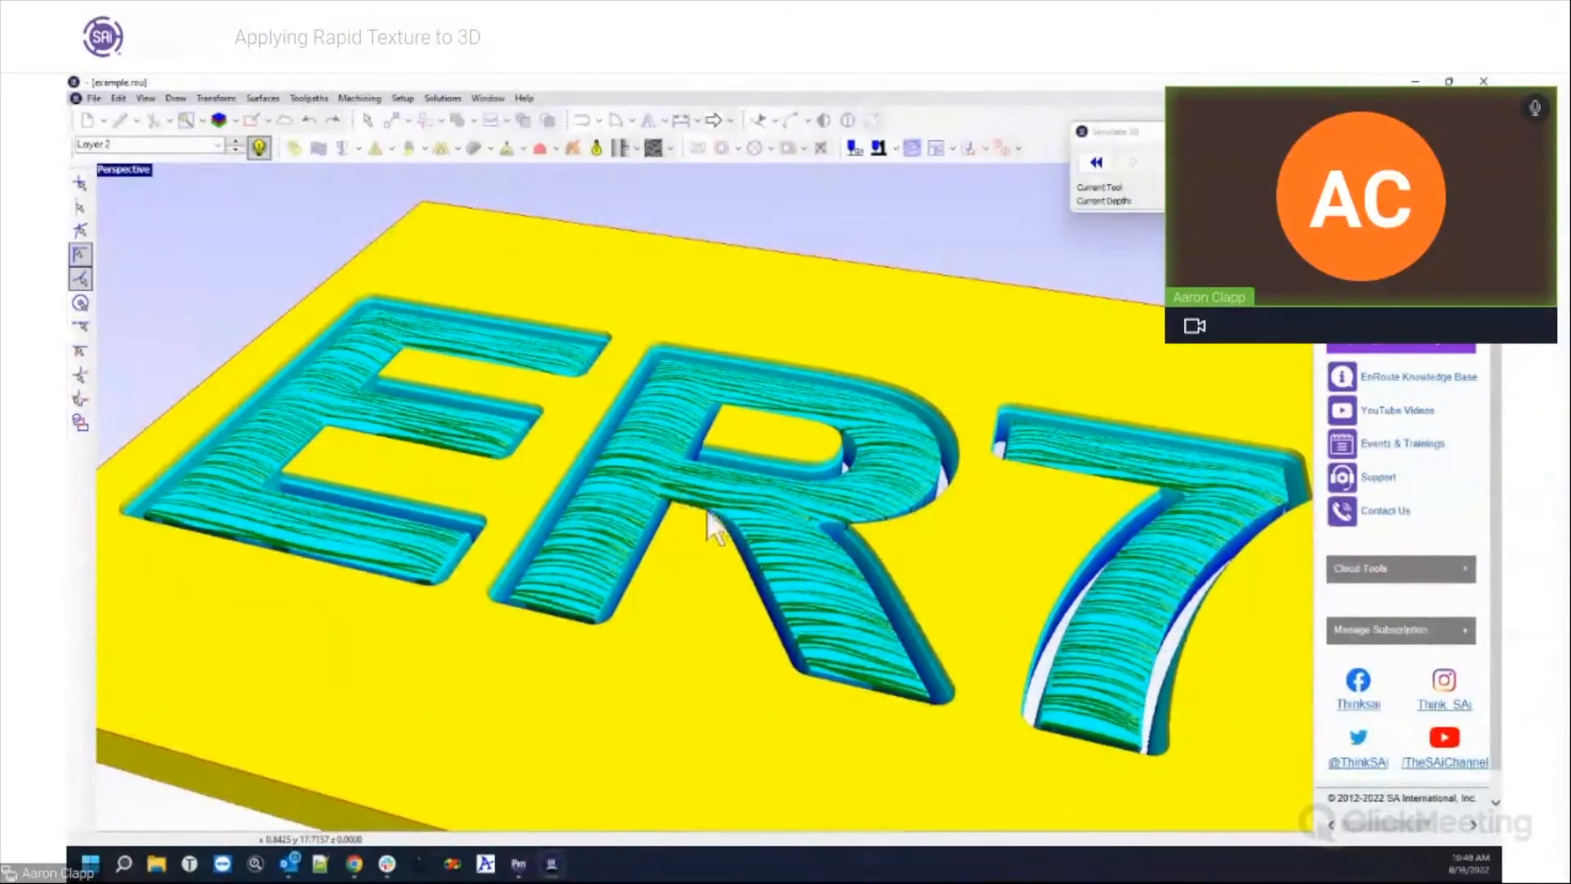
scroll(680, 528, down, 2)
scroll(714, 530, up, 3)
middle_drag(861, 554, 561, 396)
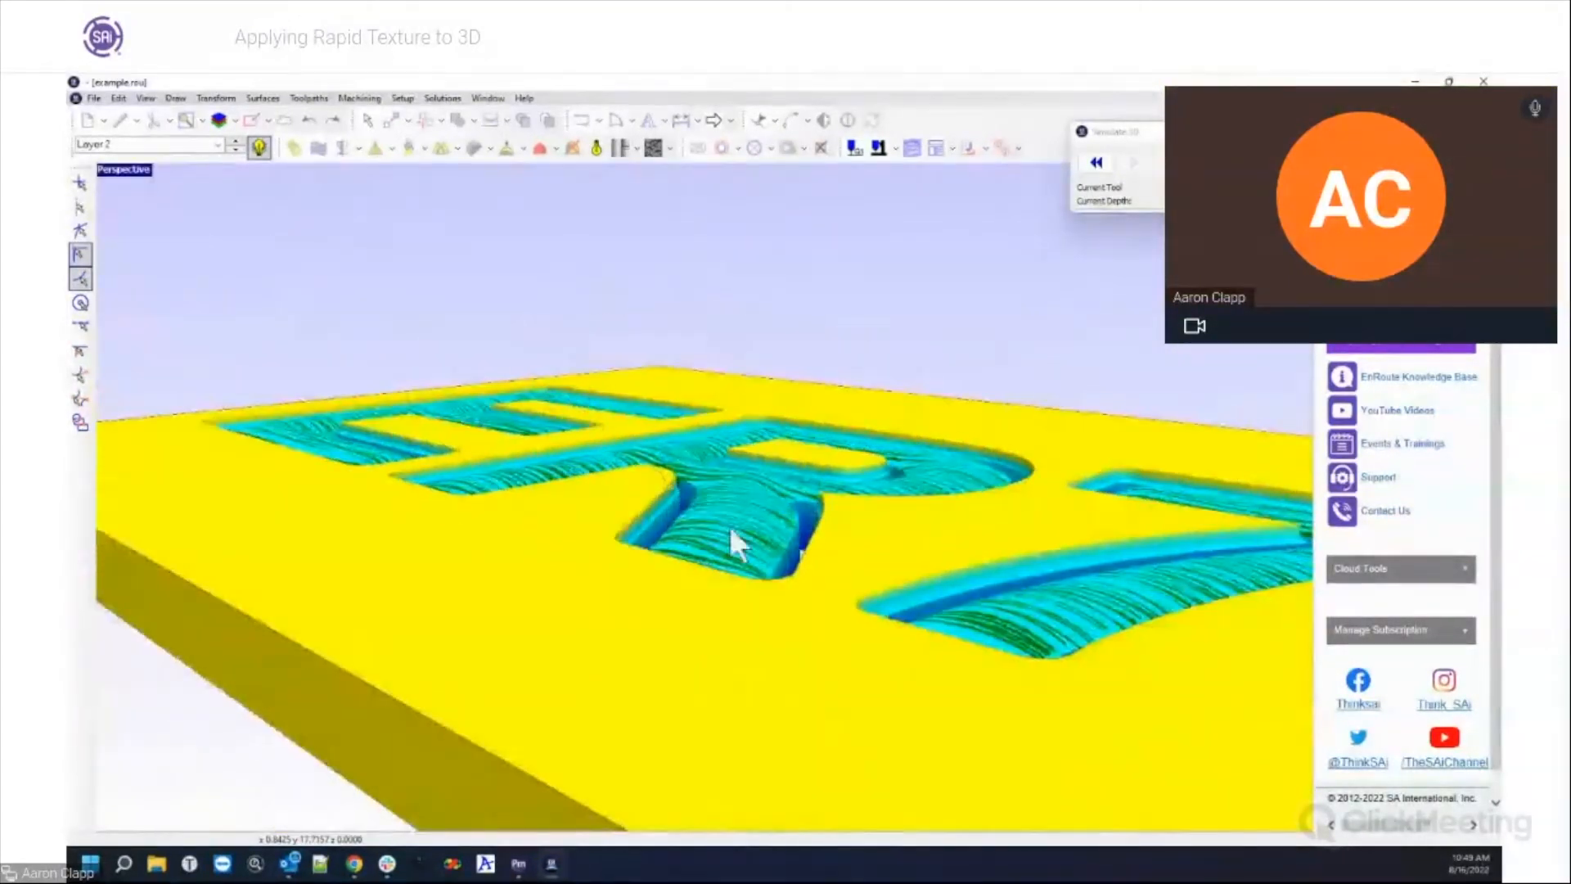
middle_drag(960, 657, 814, 617)
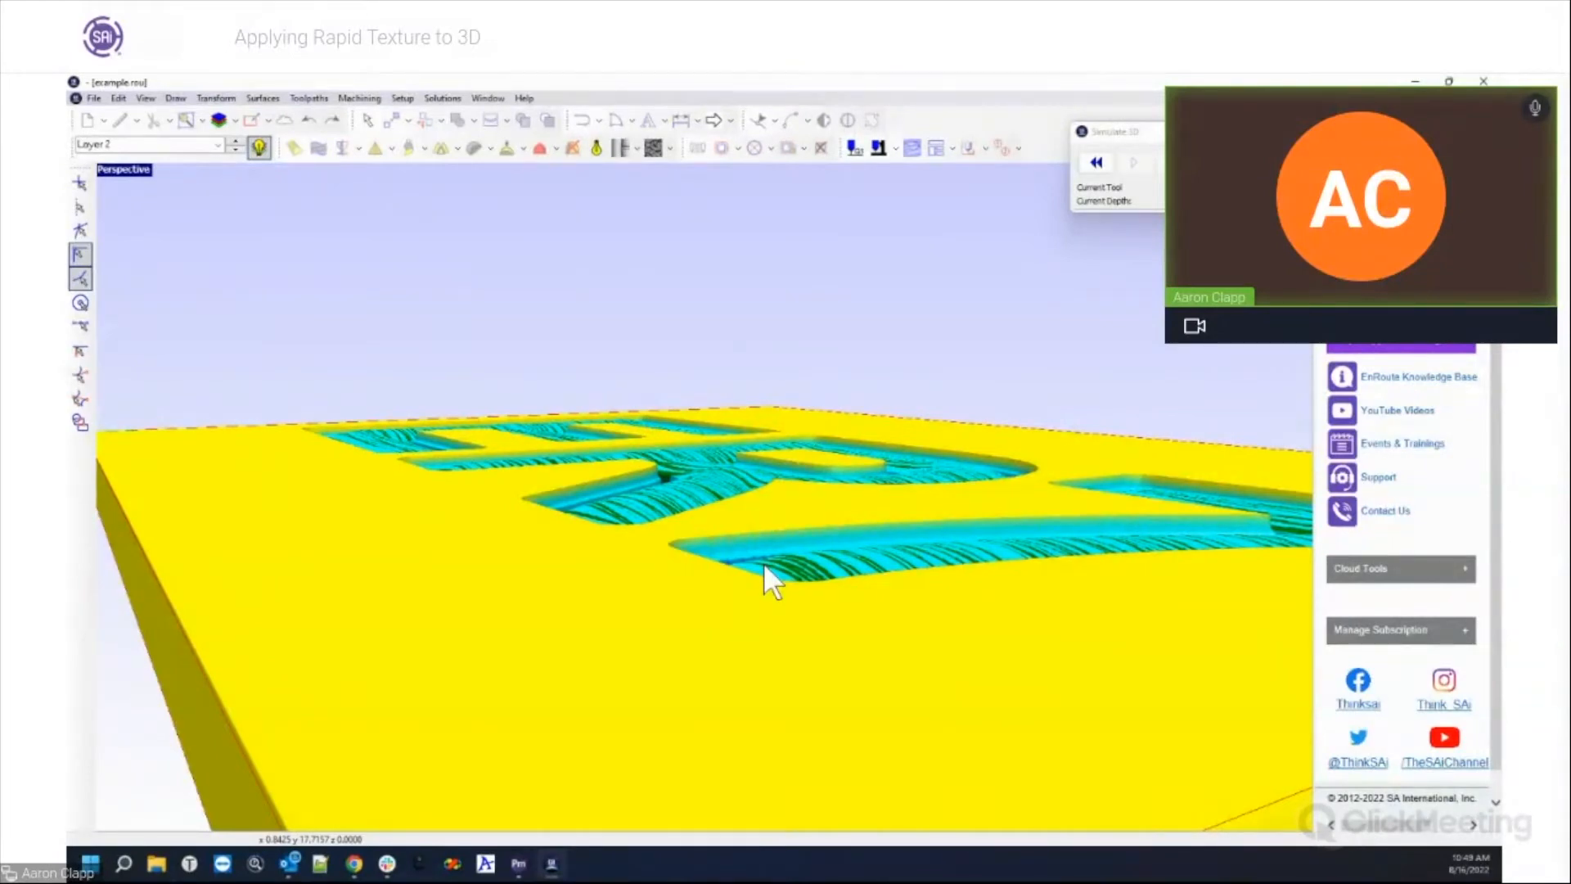
scroll(764, 563, down, 3)
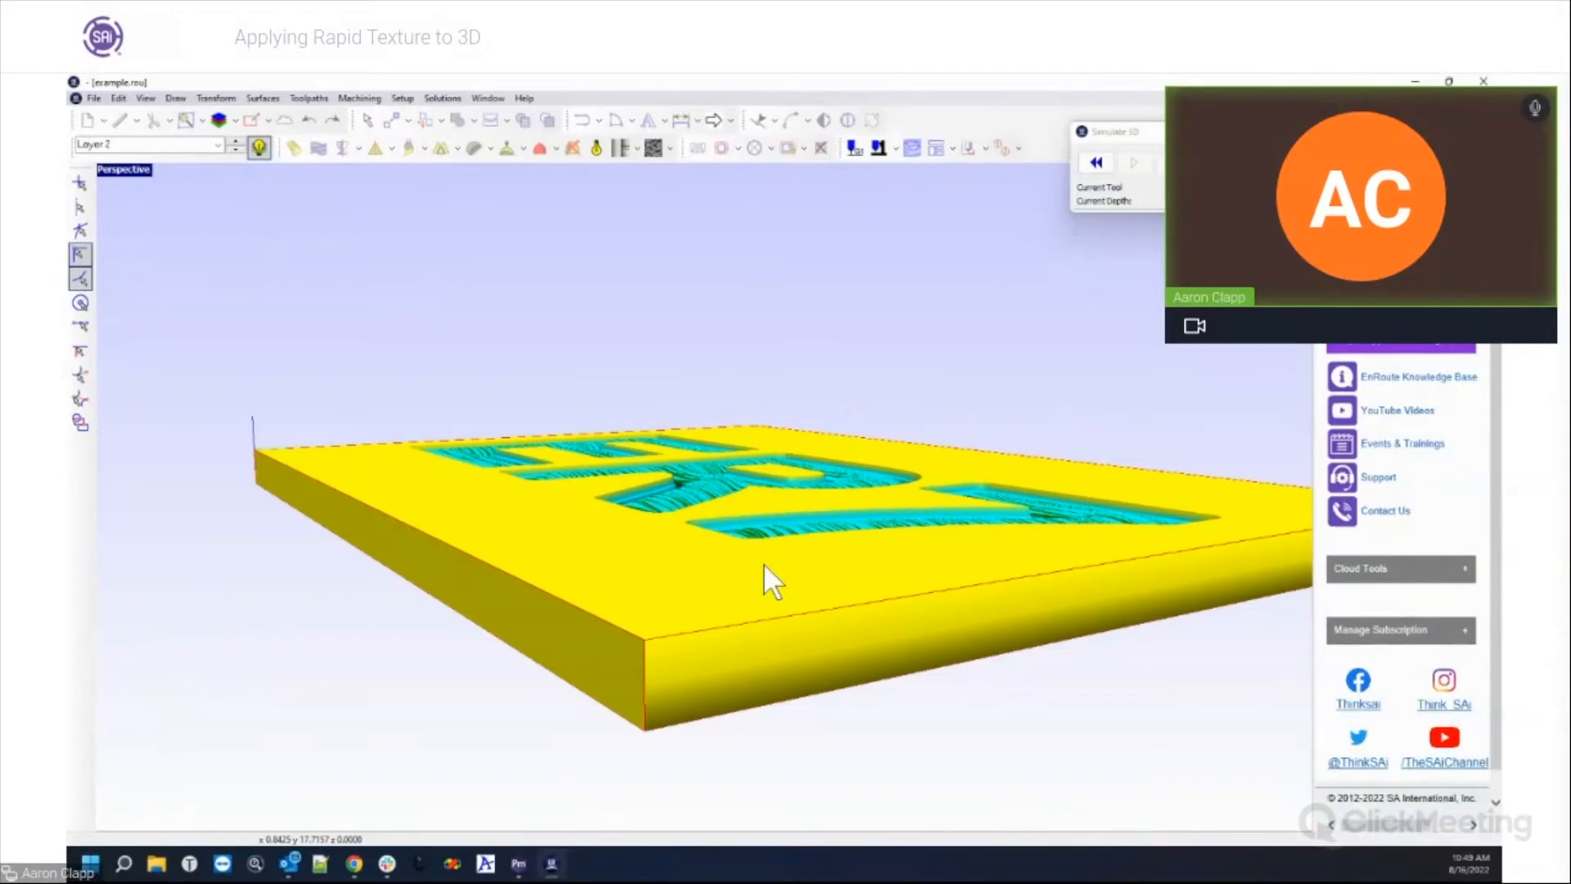
middle_drag(769, 567, 1080, 681)
mouse_move(660, 530)
middle_down()
mouse_move(614, 509)
mouse_move(690, 523)
middle_up()
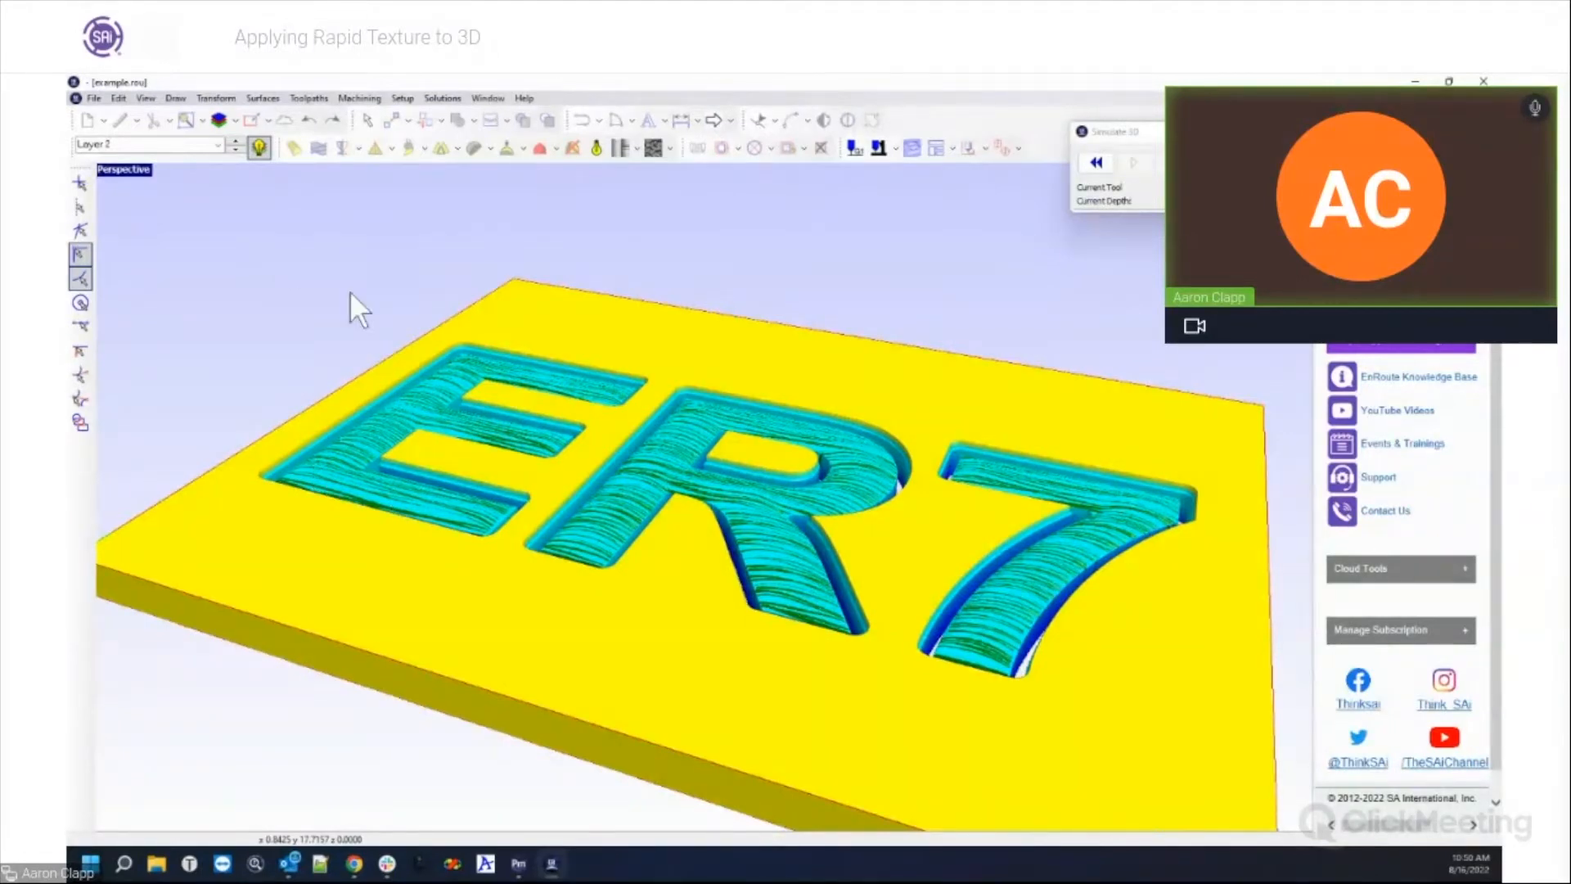
Step: Show the Top view alone and remove all toolpaths from the ER7 objects
double_click(135, 170)
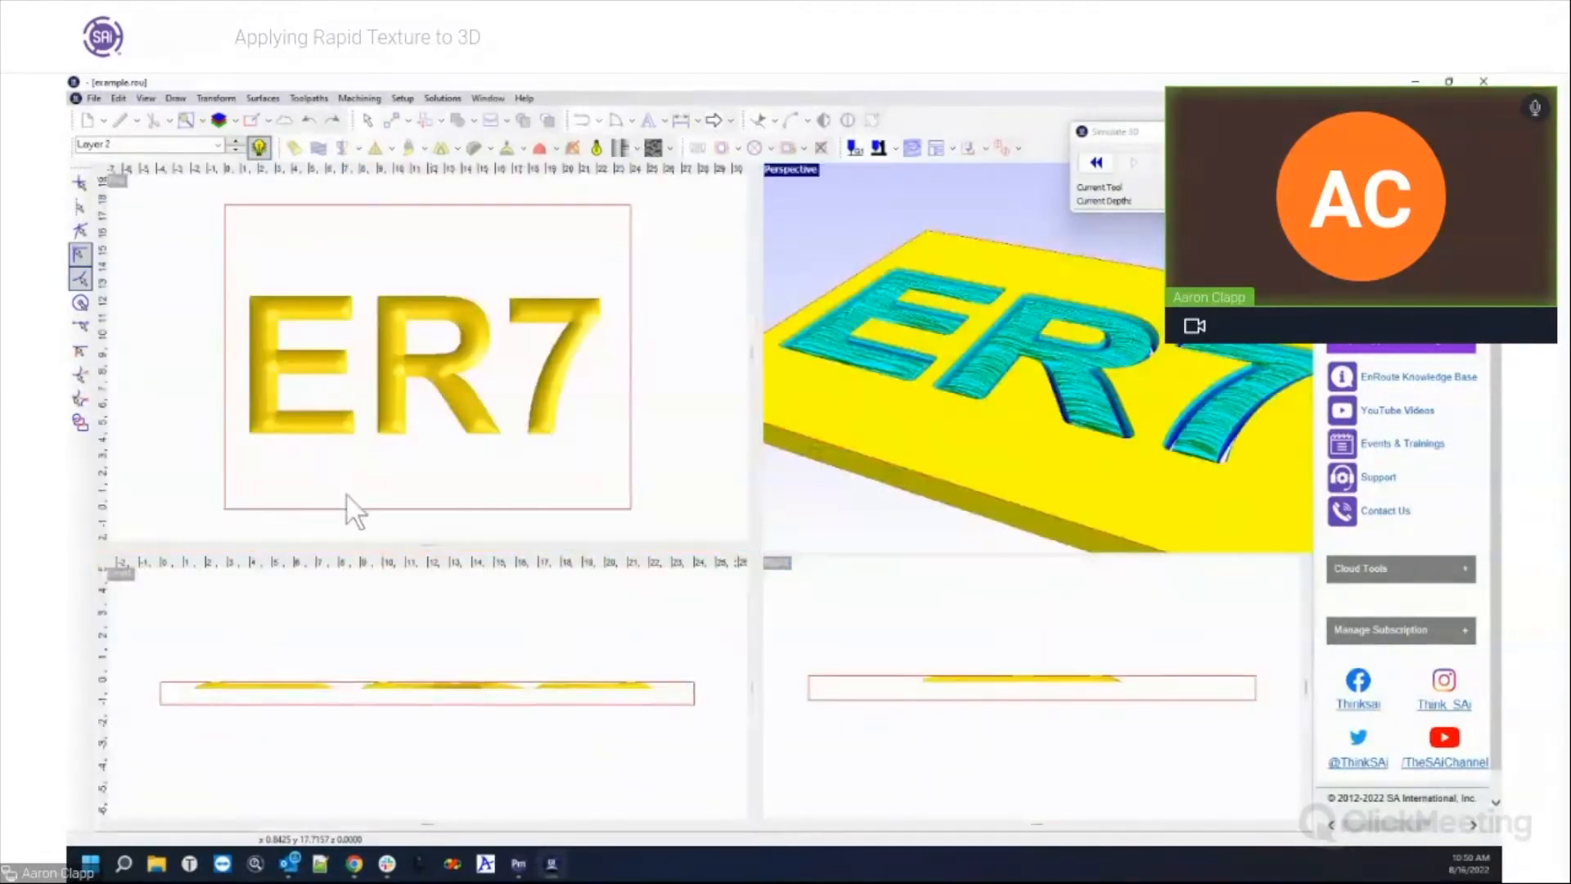
double_click(121, 181)
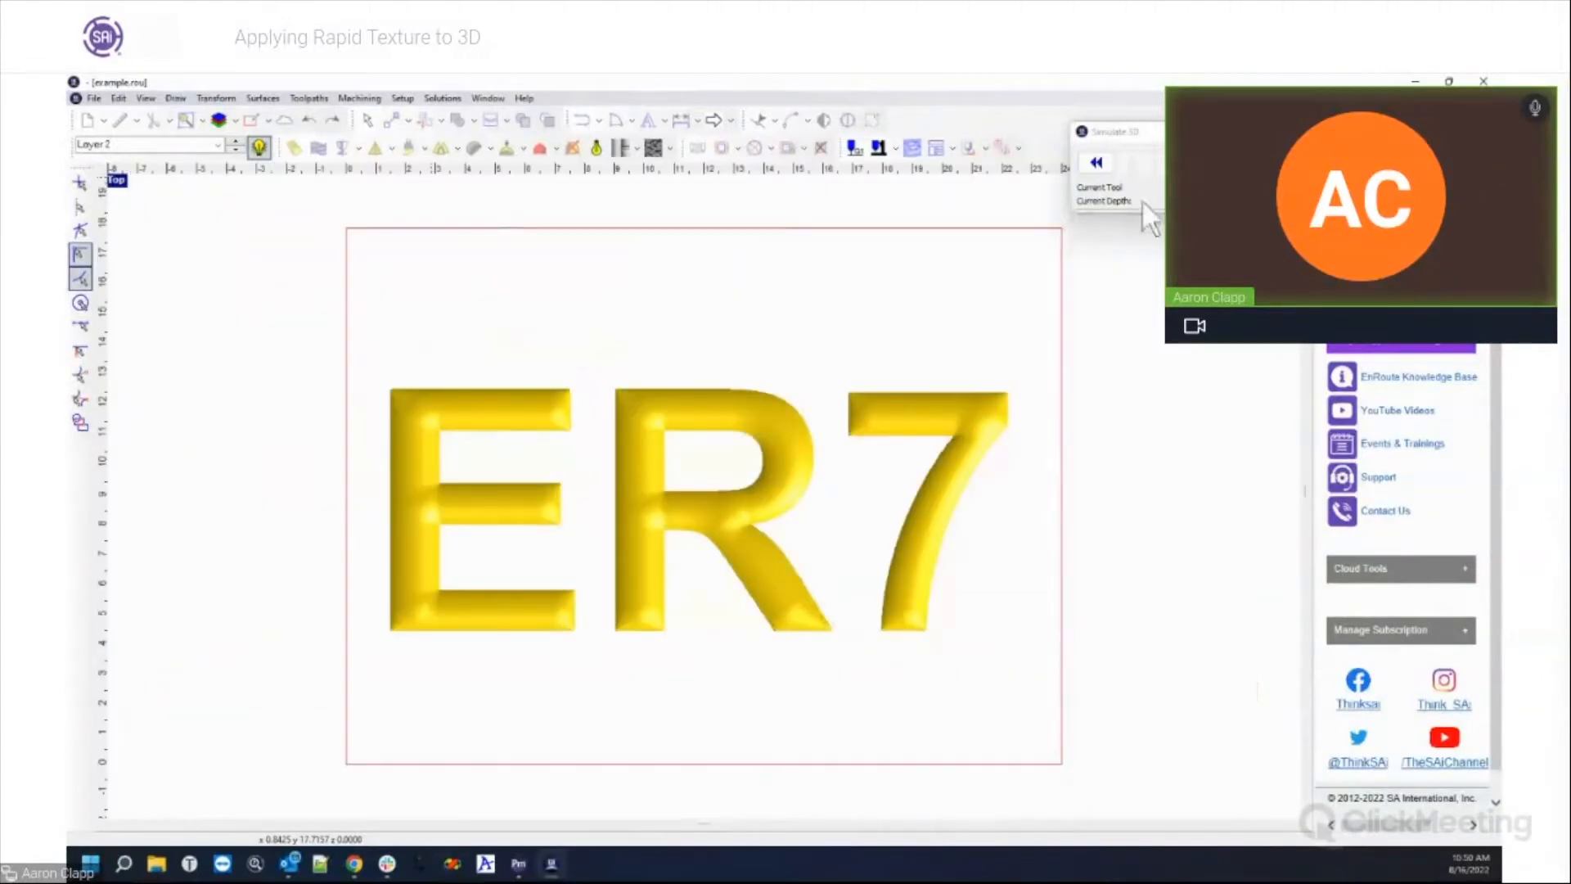
click(635, 443)
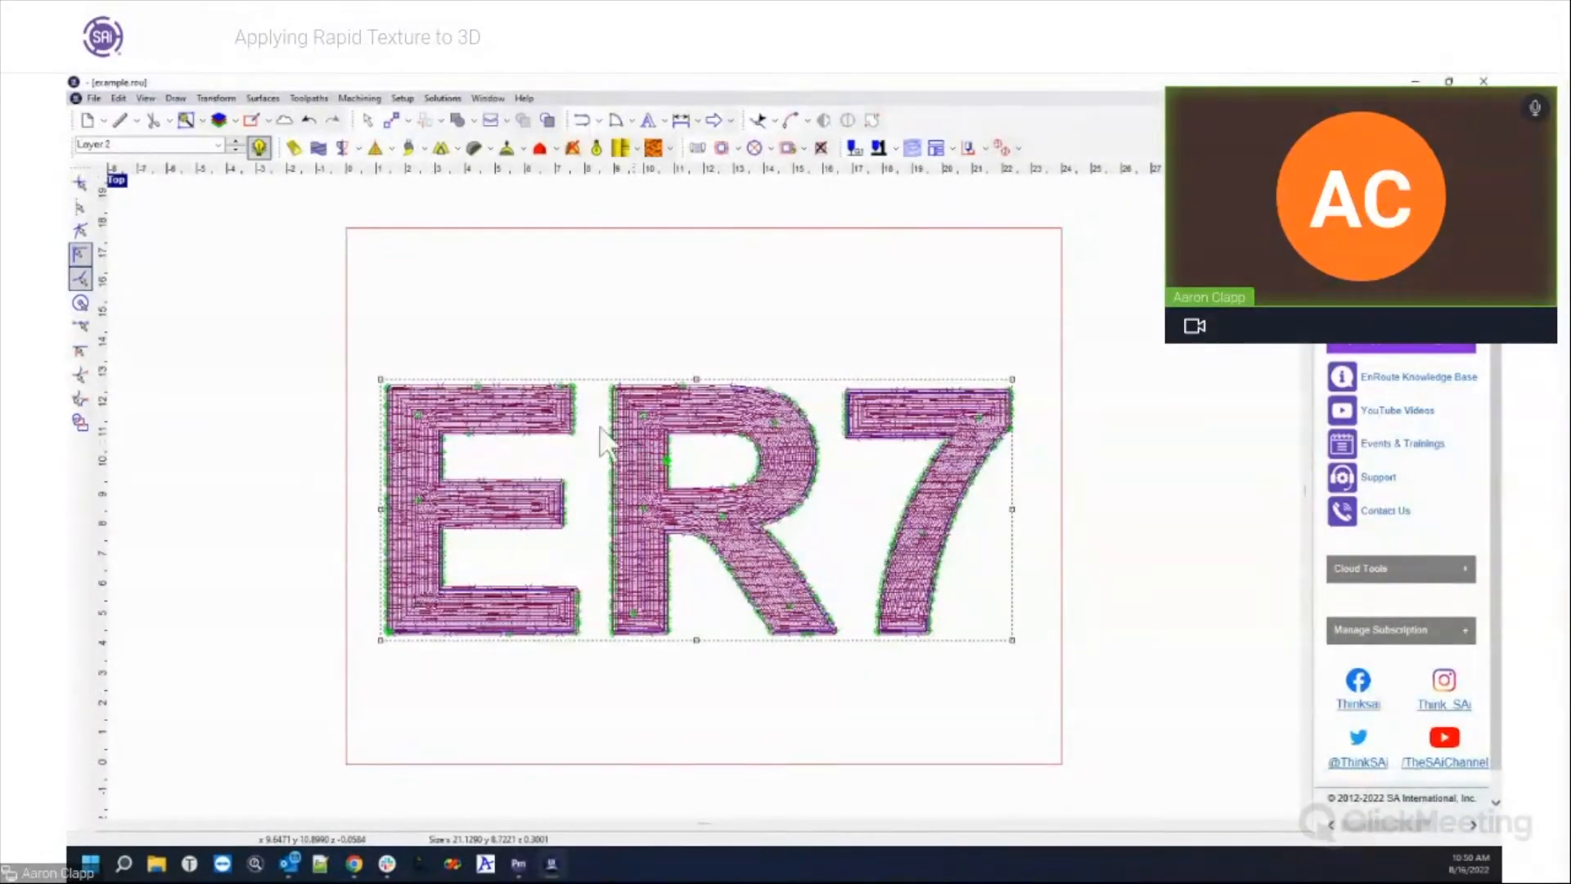
click(458, 311)
drag(344, 328, 1070, 744)
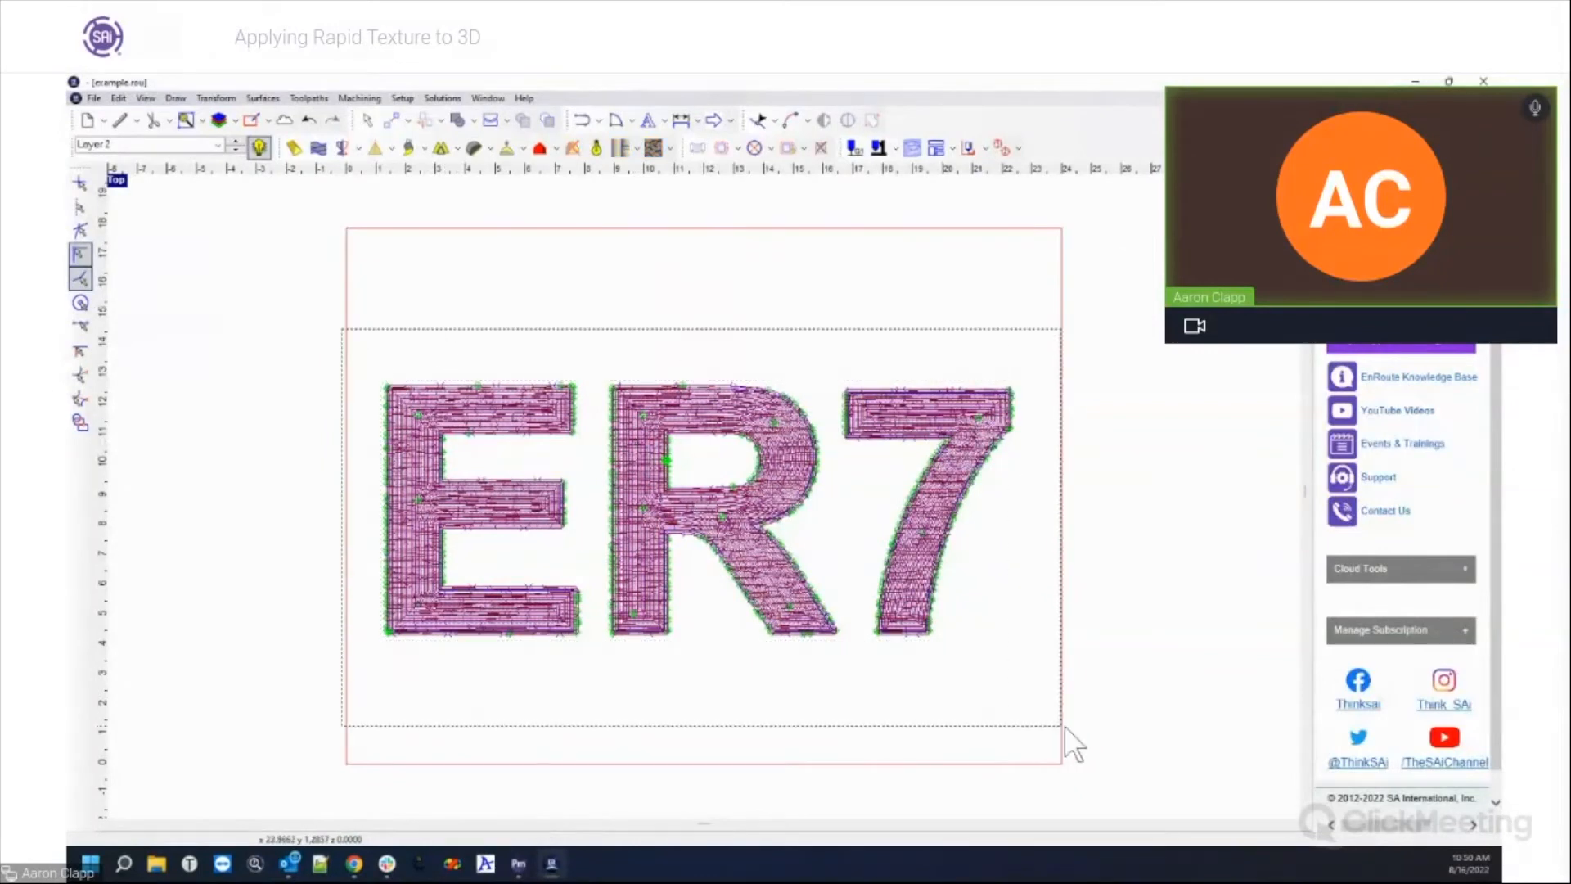
click(821, 156)
click(666, 375)
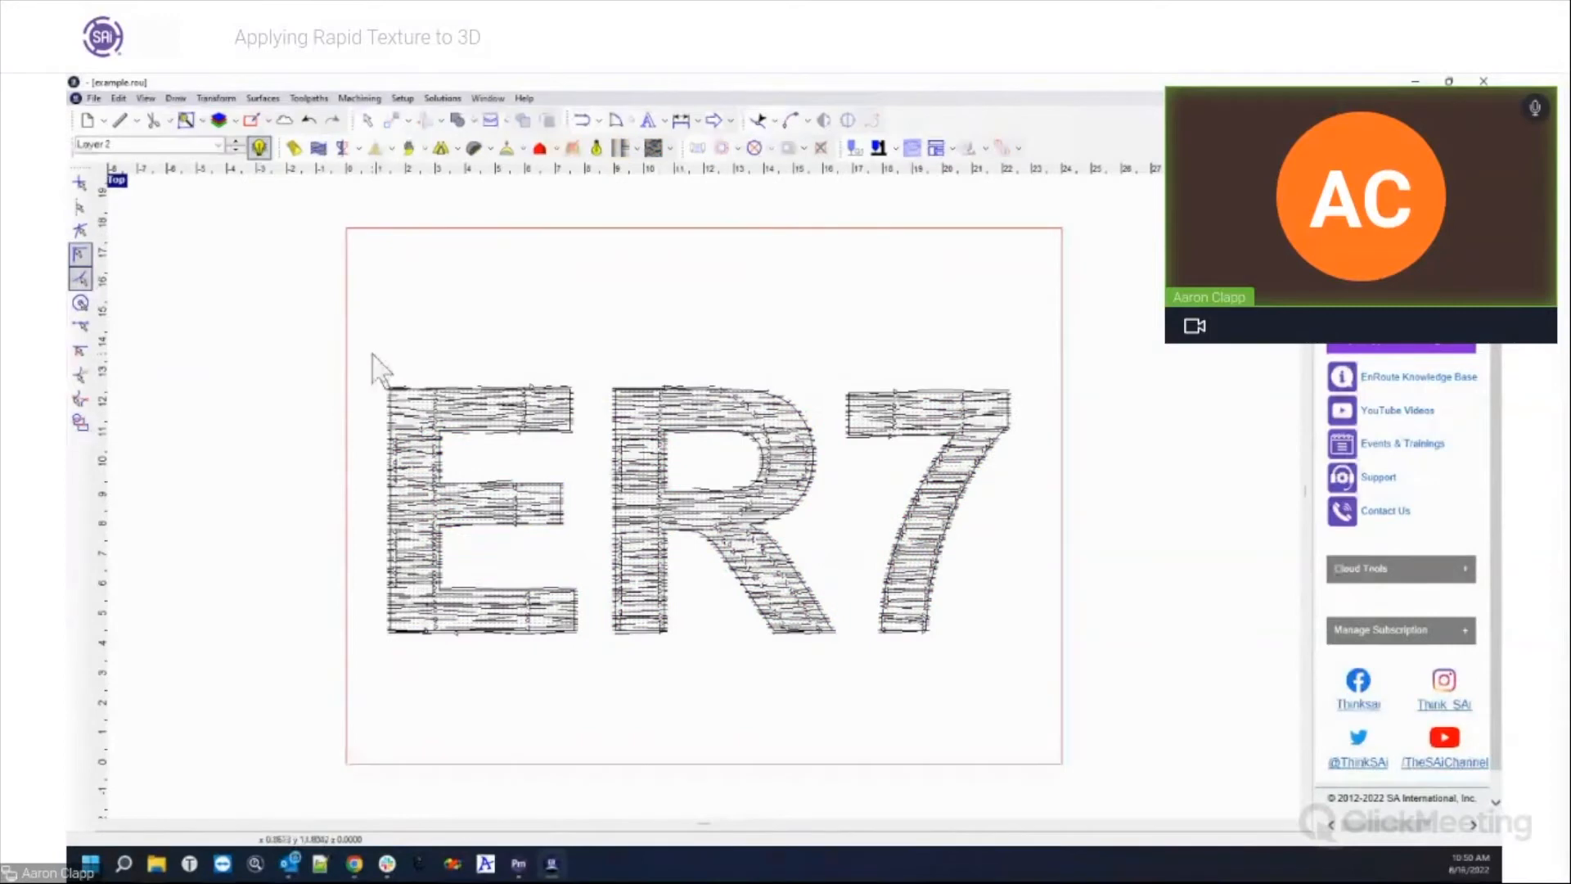
Step: Delete the old texture strokes from the E, R and 7, keeping the letter outlines and relief, with only Layer 1 displayed
click(575, 458)
click(577, 469)
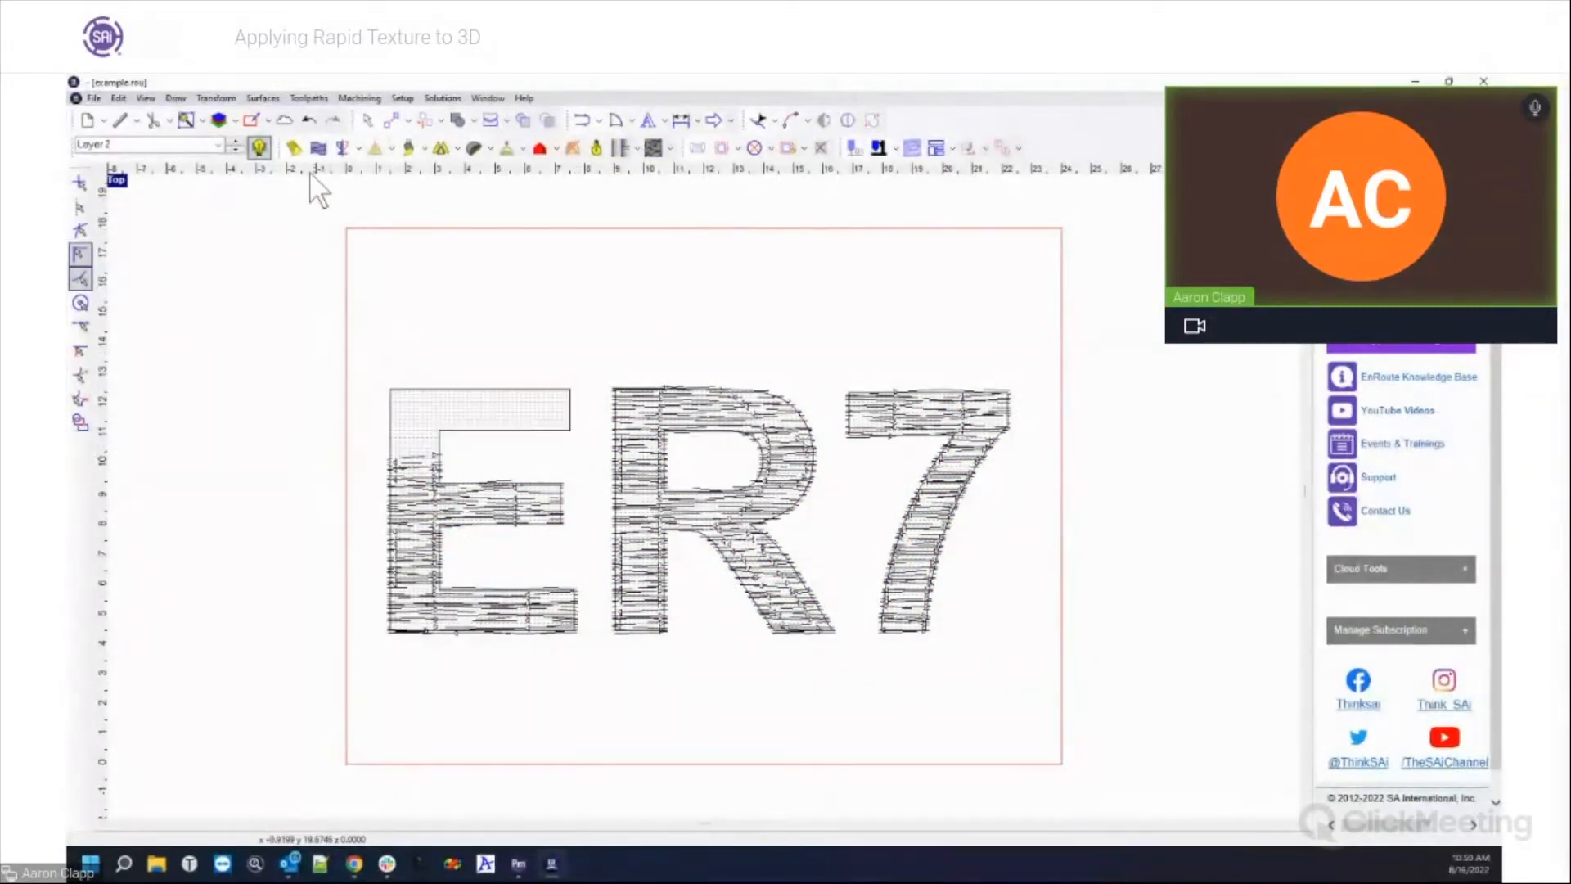
click(259, 148)
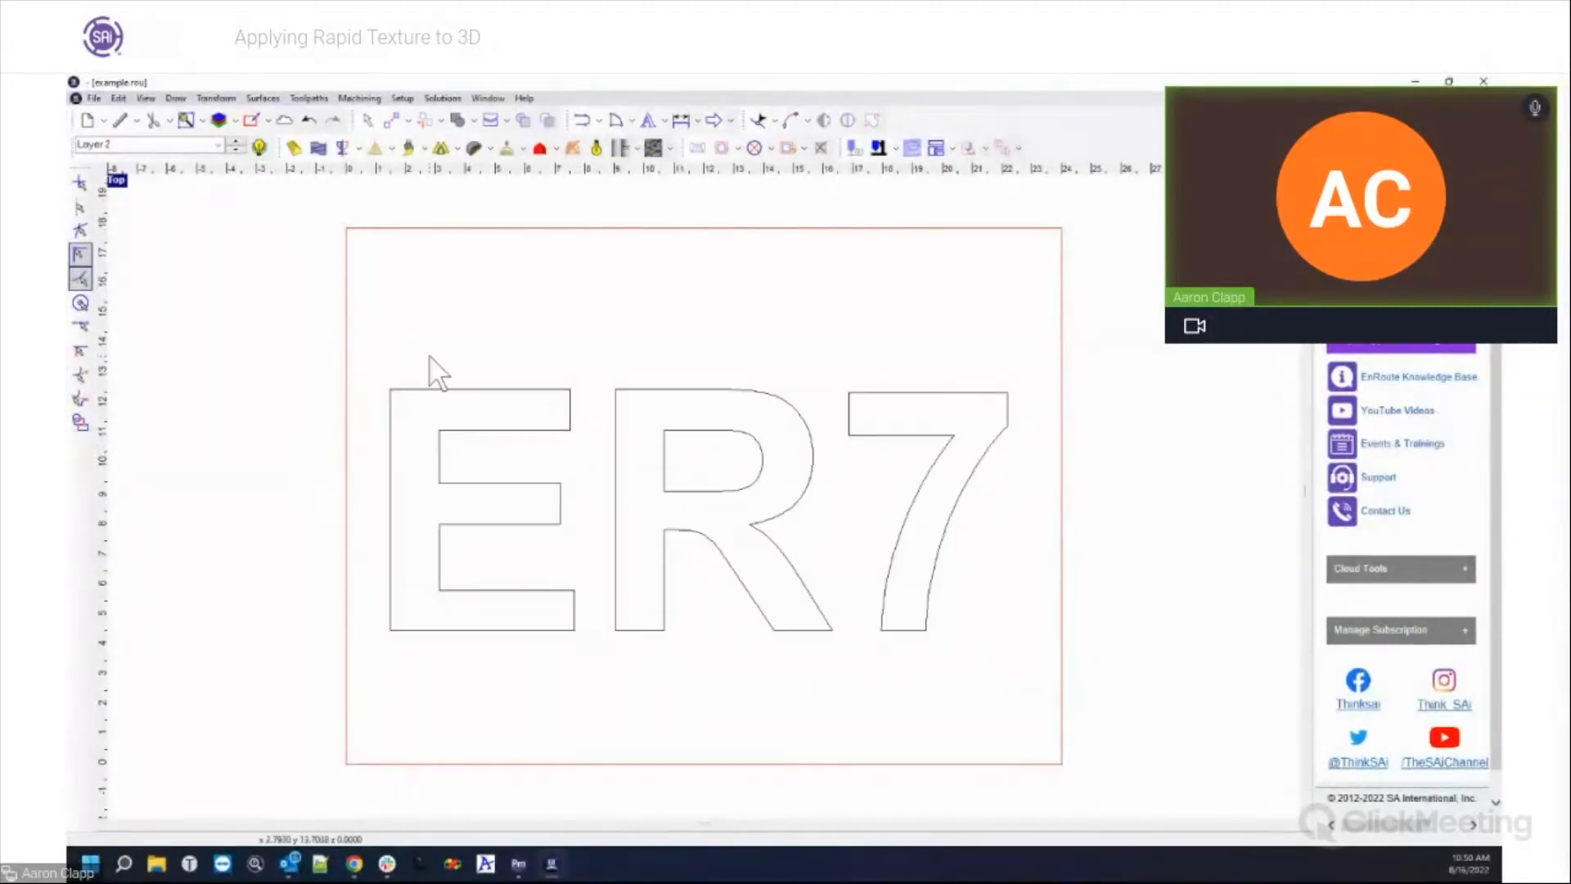
click(258, 147)
mouse_move(323, 424)
mouse_down()
mouse_move(581, 568)
mouse_move(578, 584)
mouse_up()
key(Delete)
drag(348, 522, 583, 679)
key(Delete)
drag(603, 346, 822, 484)
key(Delete)
drag(593, 470, 844, 683)
key(Delete)
drag(825, 361, 1034, 476)
key(Delete)
drag(859, 444, 1024, 656)
key(Delete)
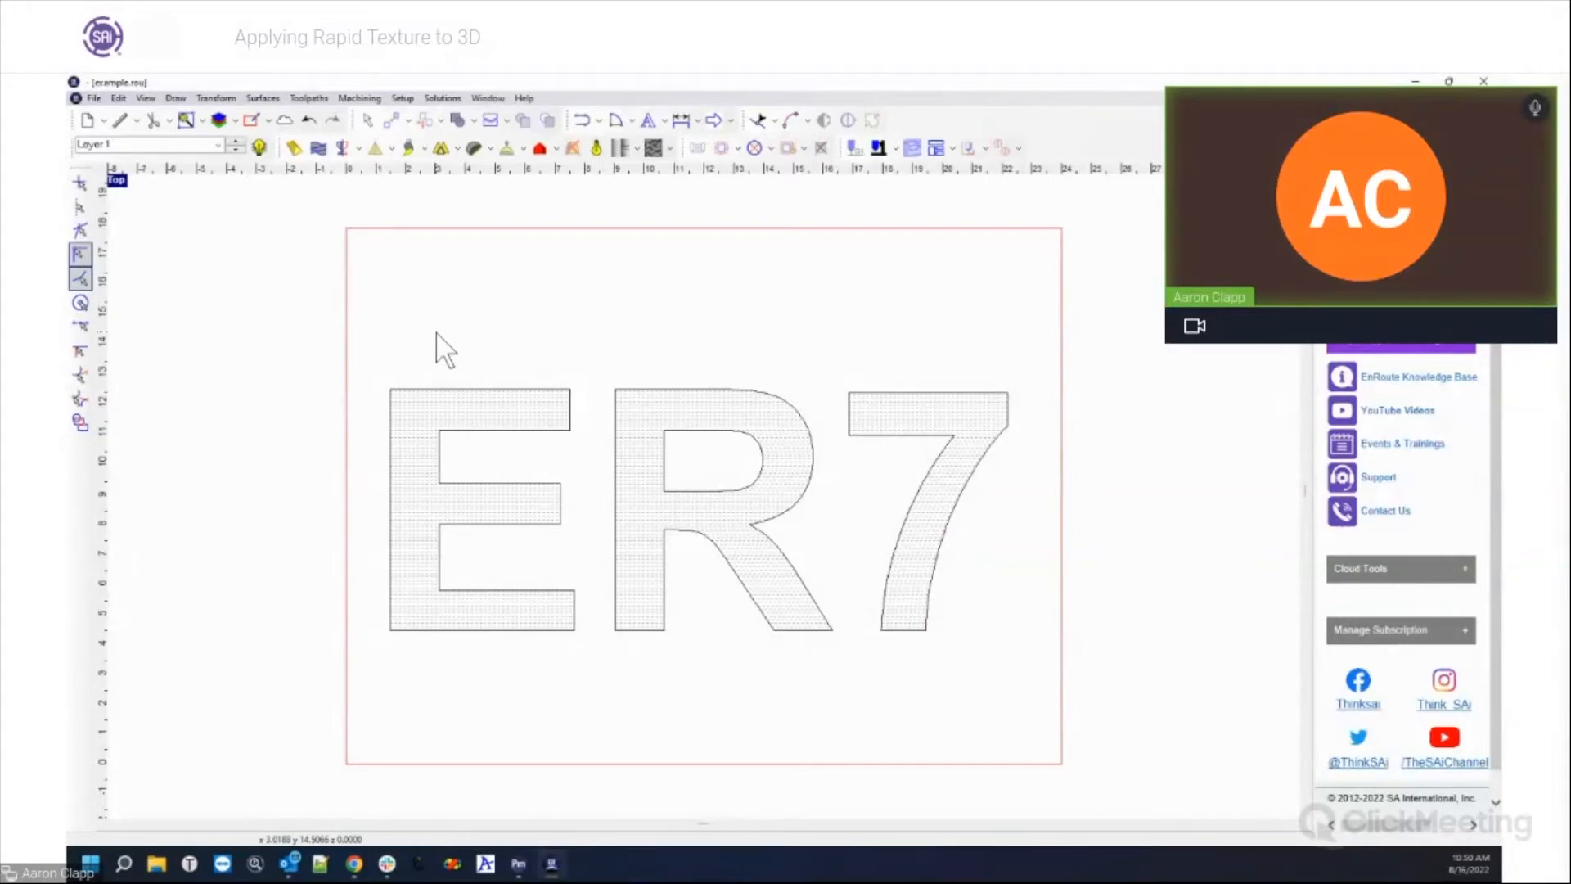
Step: Select the ER7 outlines and relief on Layer 1 and start a Rapid Texture using all letter contours, including the R's inner contour
drag(353, 349, 1137, 703)
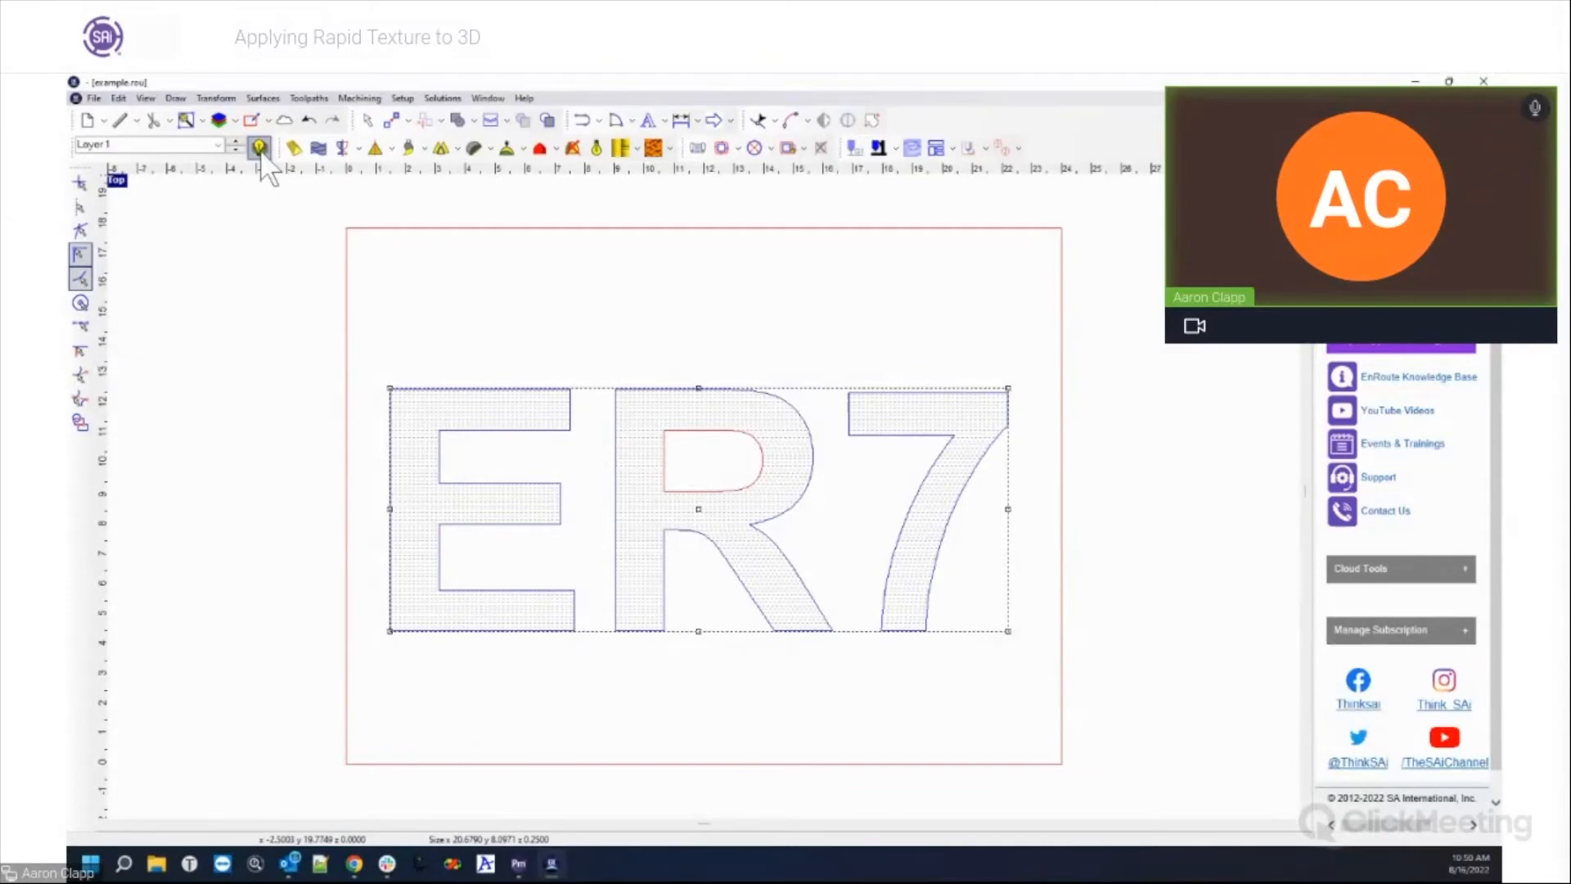
click(322, 153)
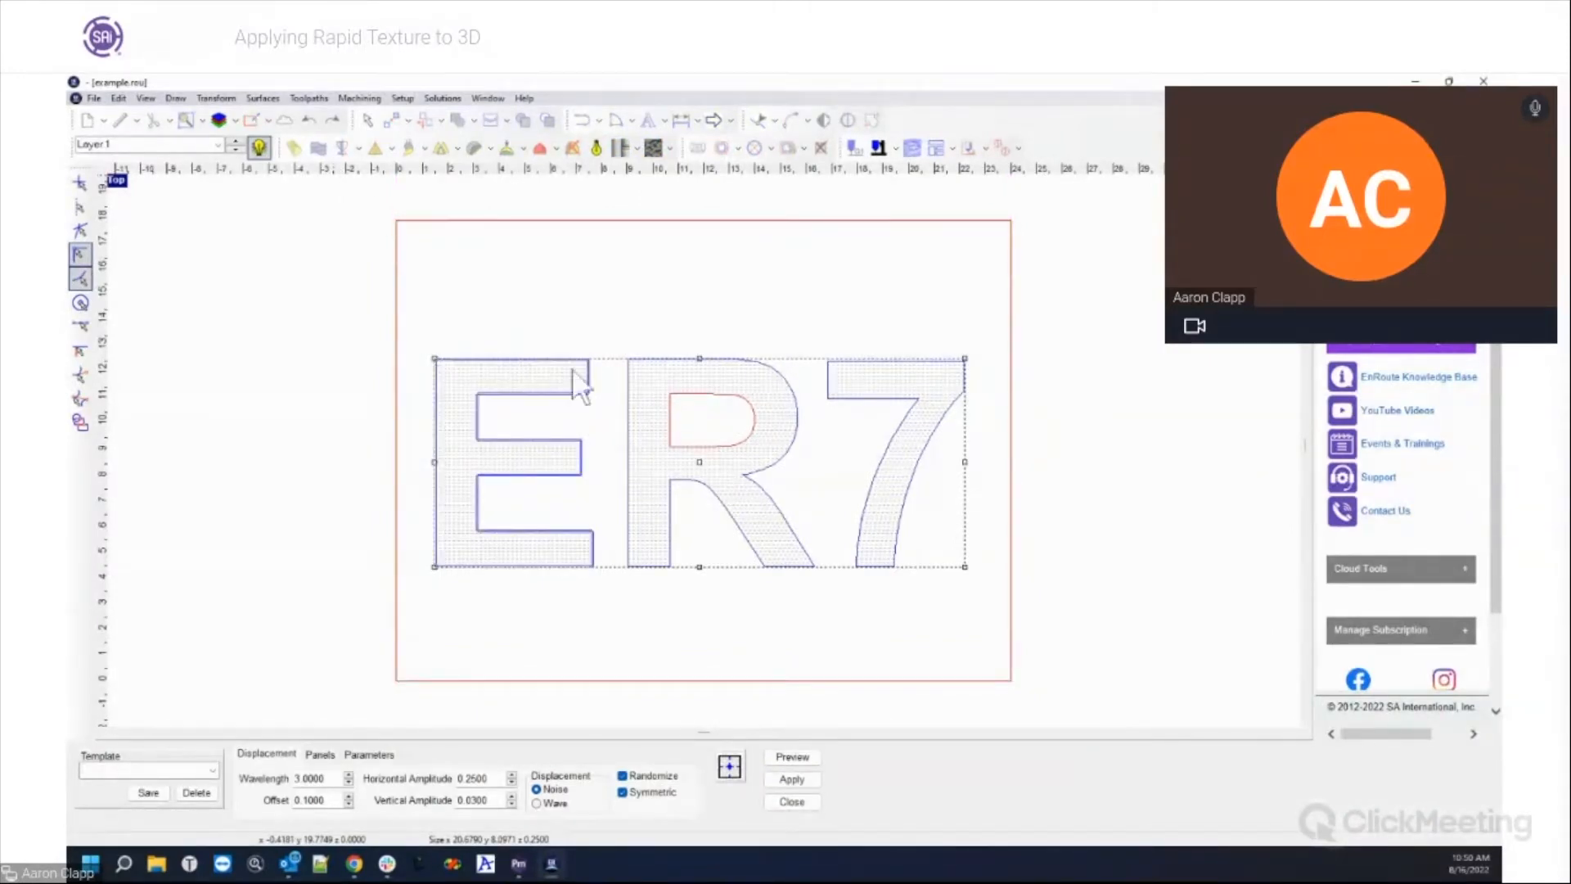
shift+click(717, 394)
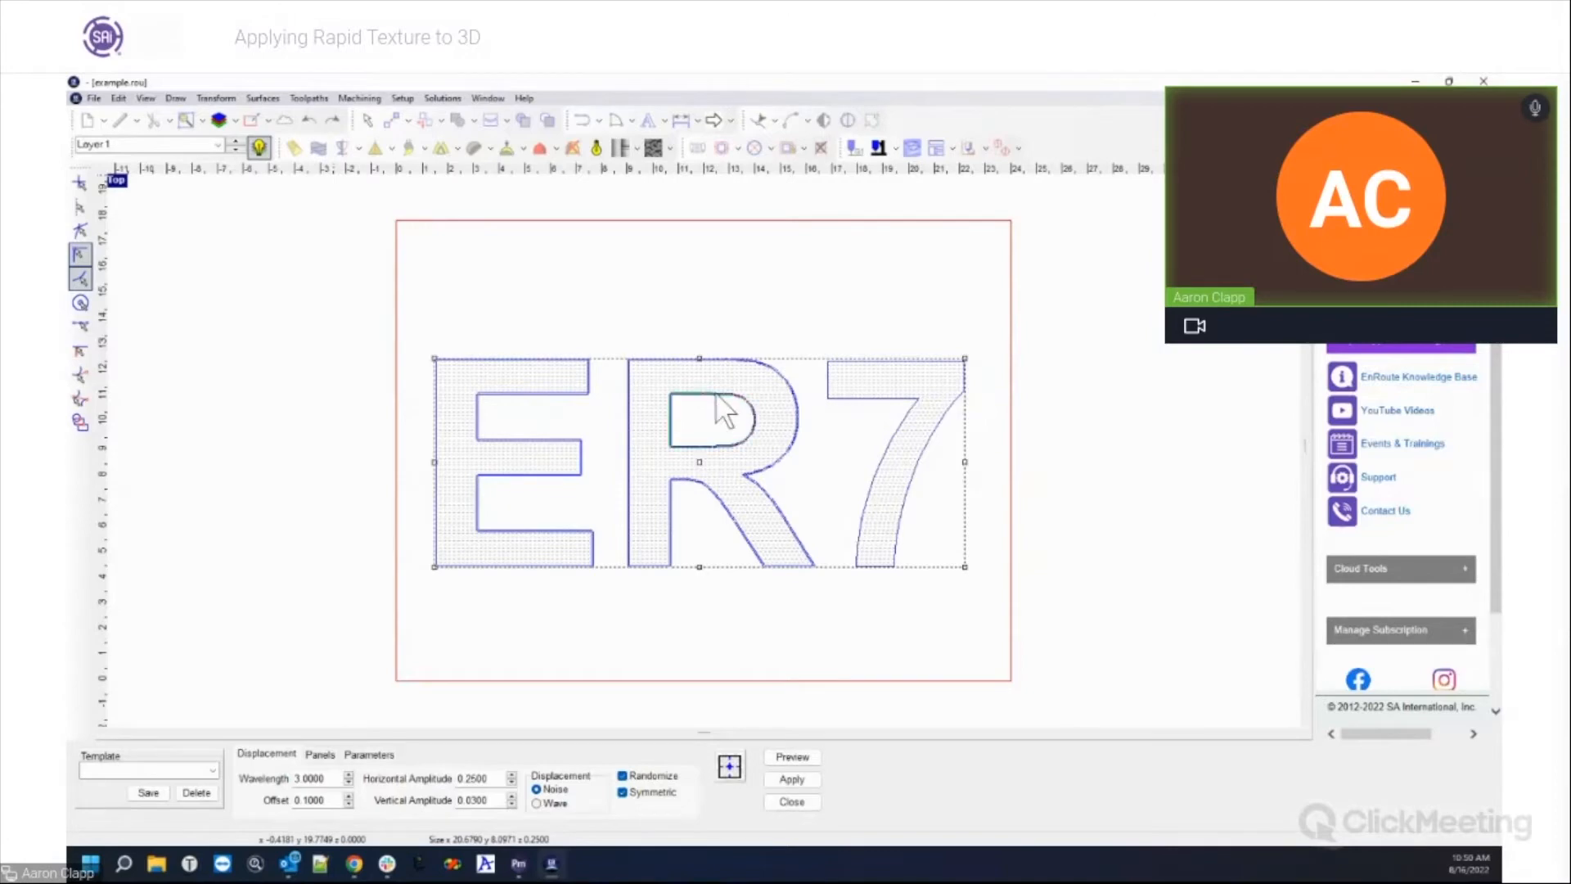
shift+click(843, 364)
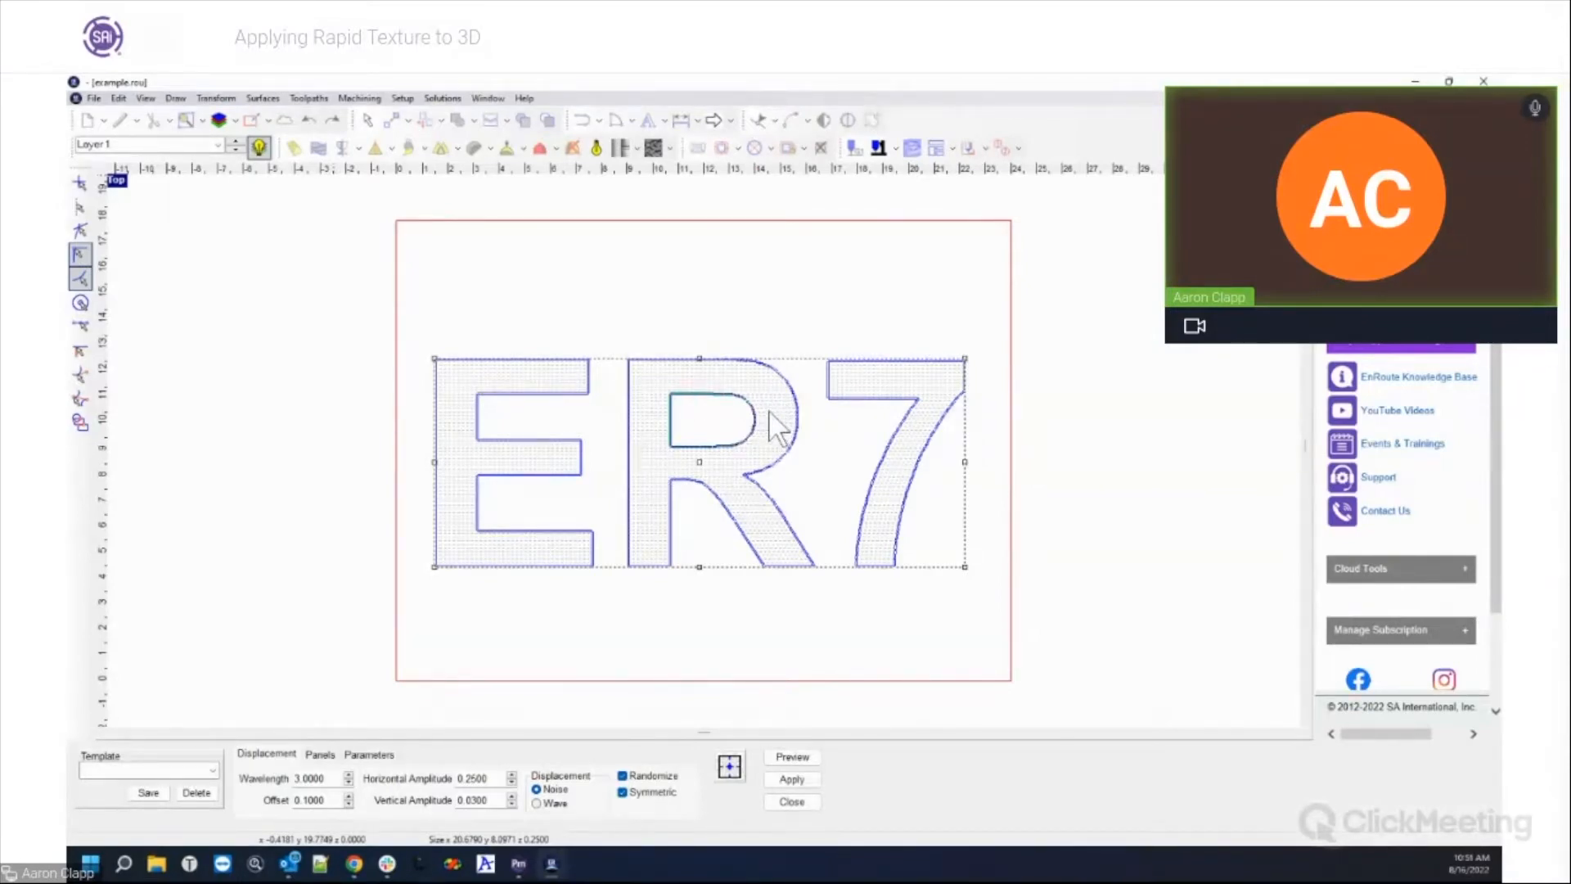
Step: Load the Symmetric Wave texture template and preview it over the ER7 letters
click(213, 770)
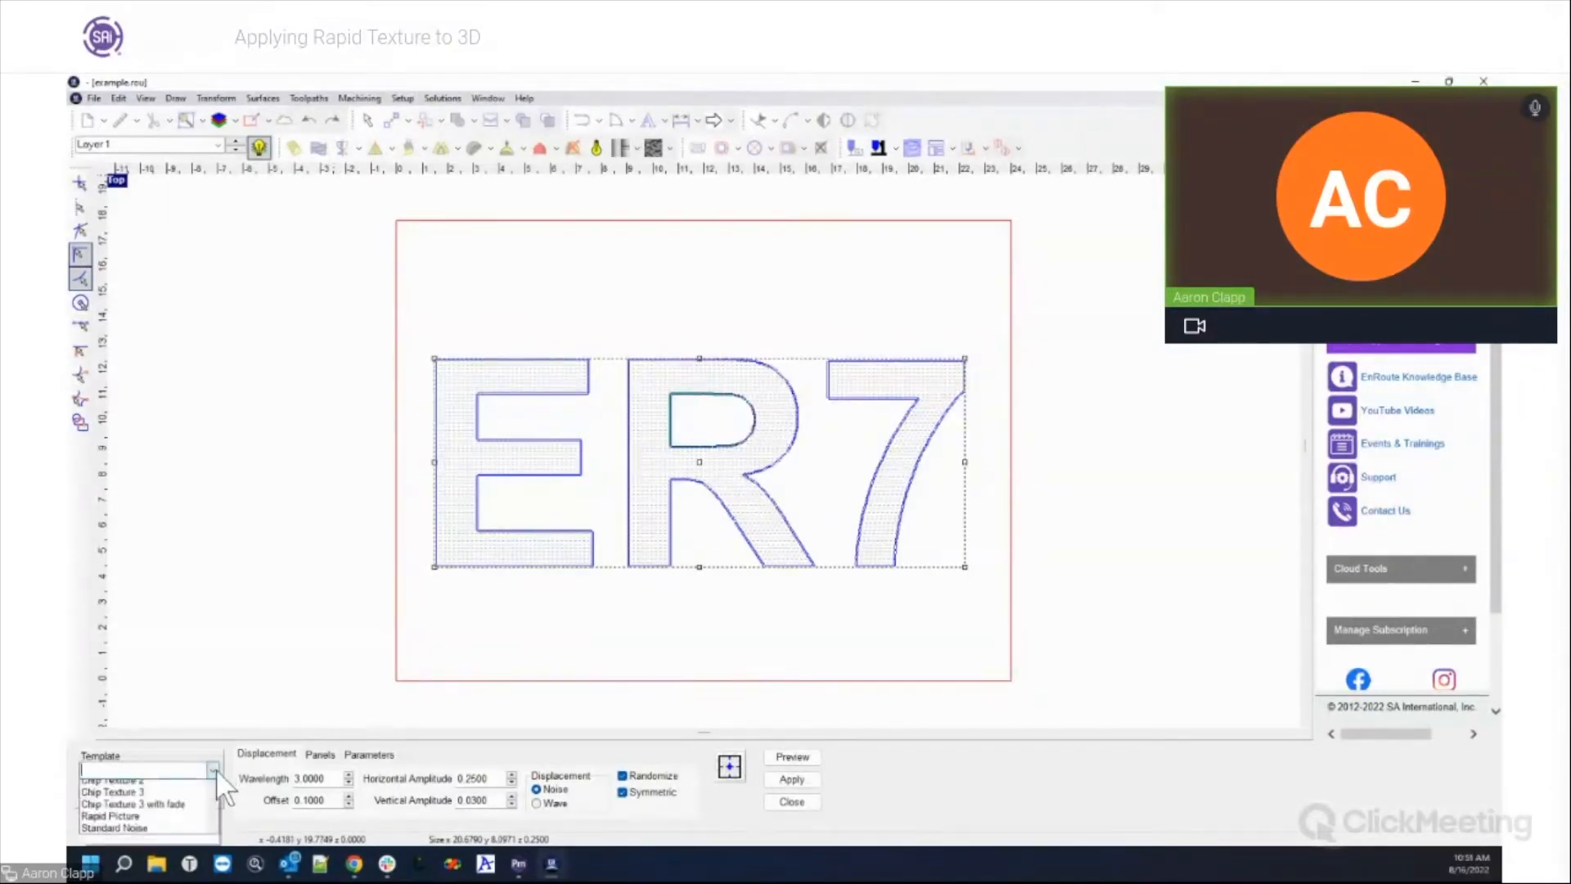
drag(212, 803, 211, 855)
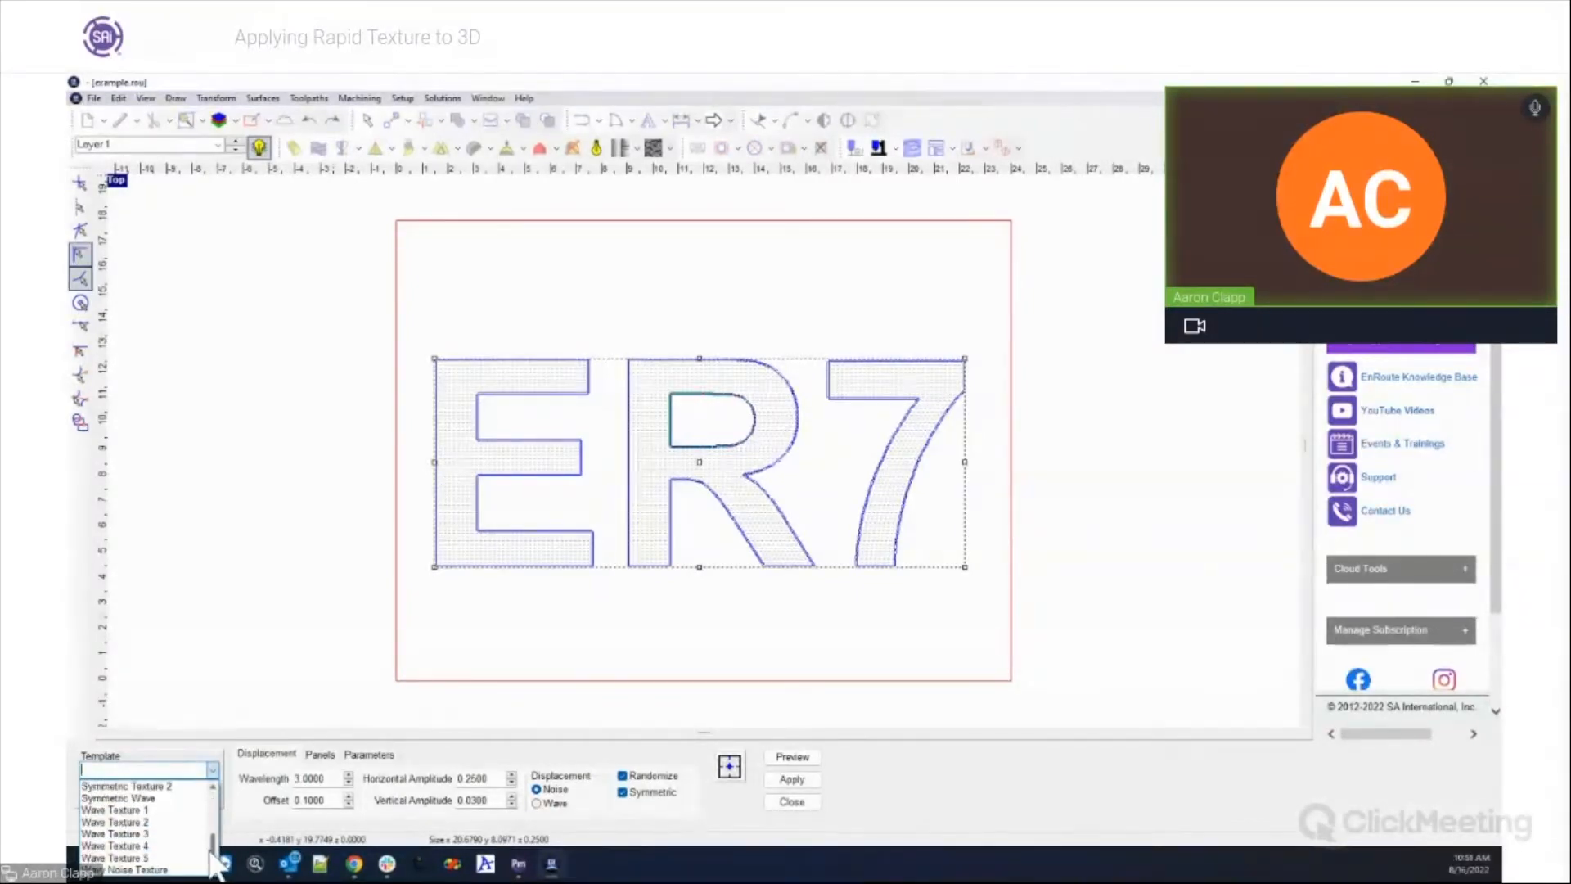
click(155, 798)
click(807, 758)
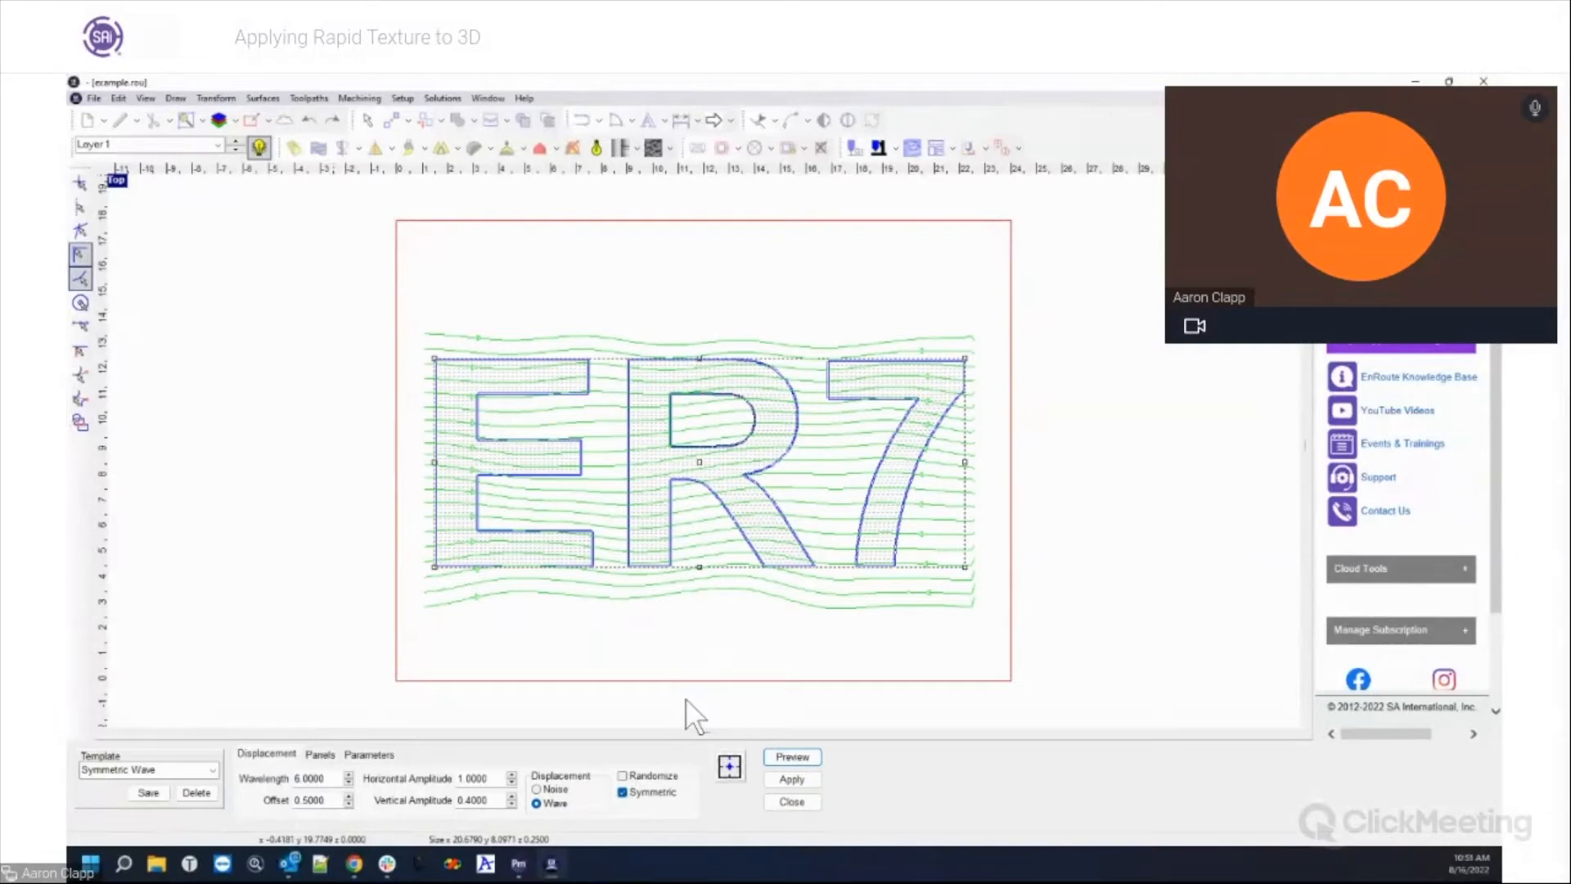
double_click(327, 800)
drag(296, 801, 330, 800)
Step: Try the Wave Texture 1 and Wave Texture 5 templates, previewing each over the letters
click(212, 770)
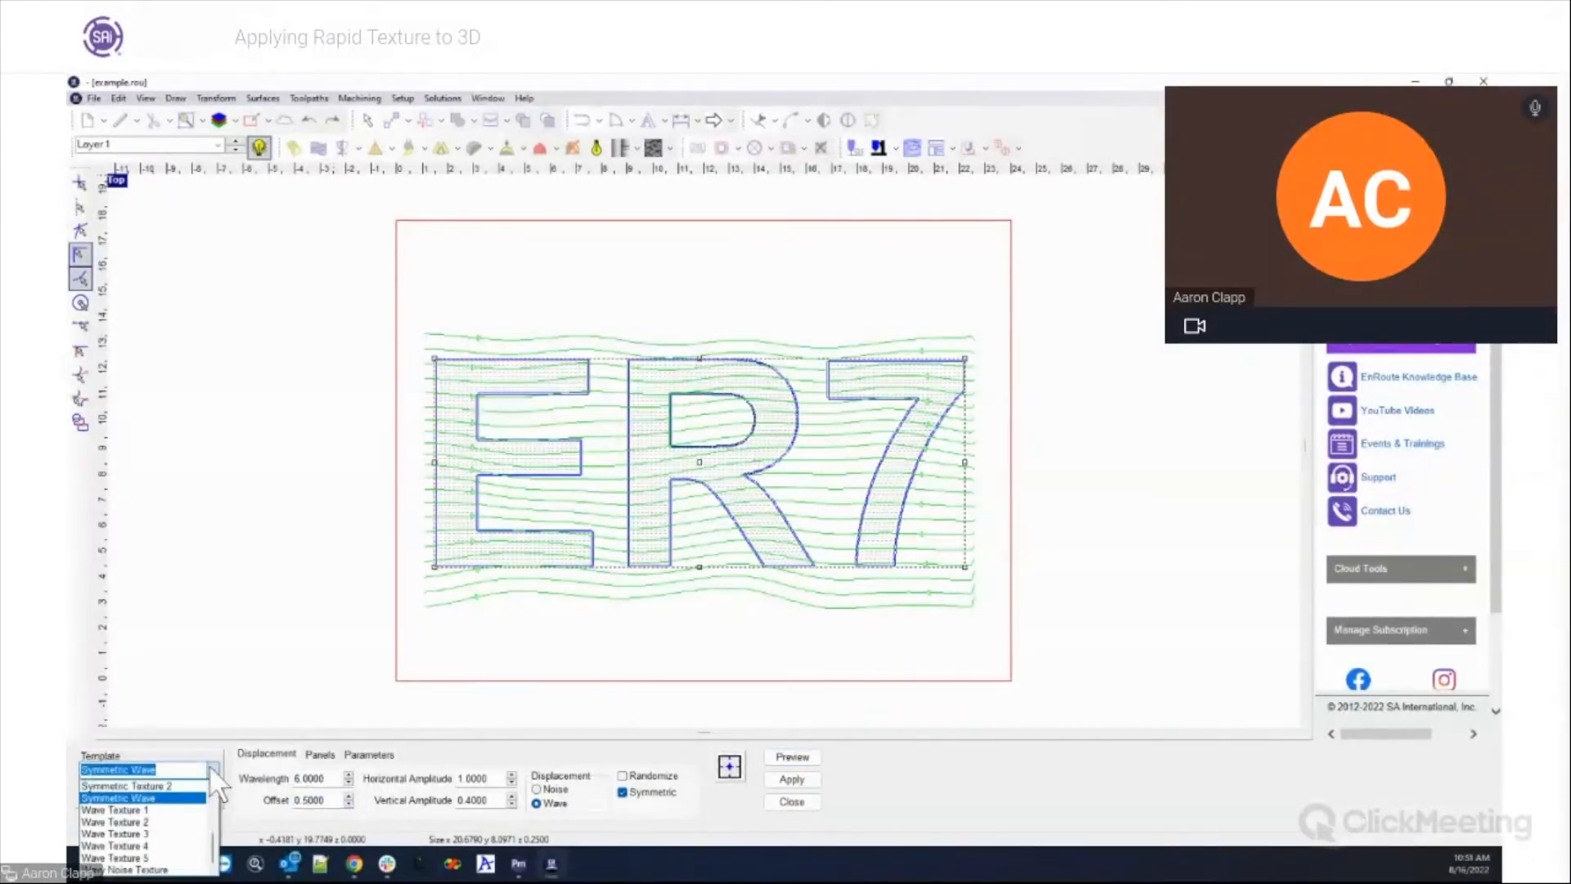
click(173, 810)
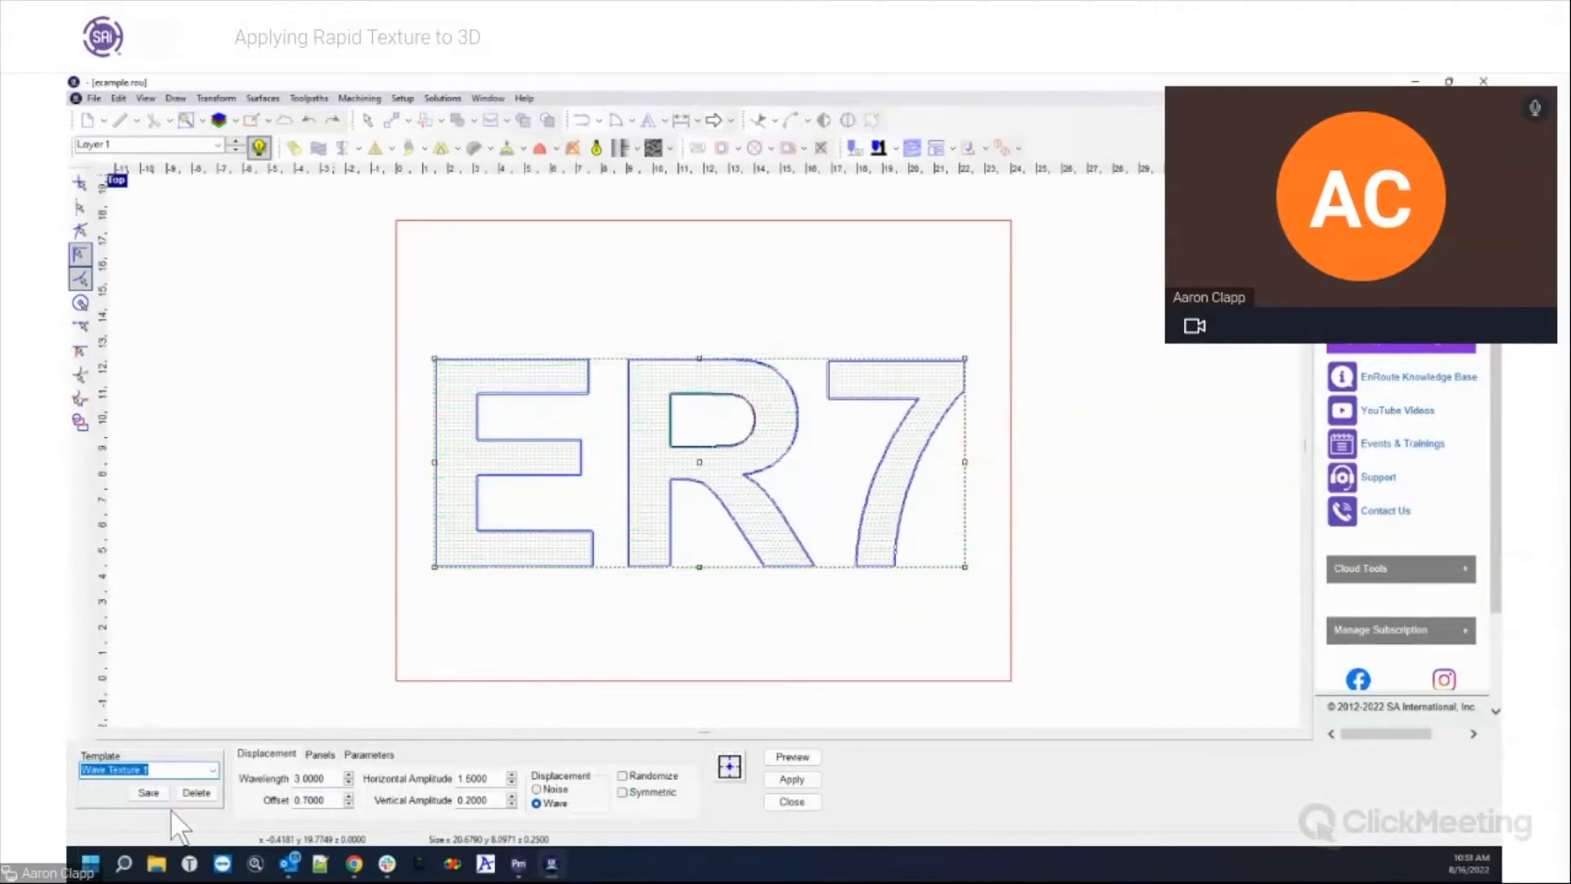
click(788, 749)
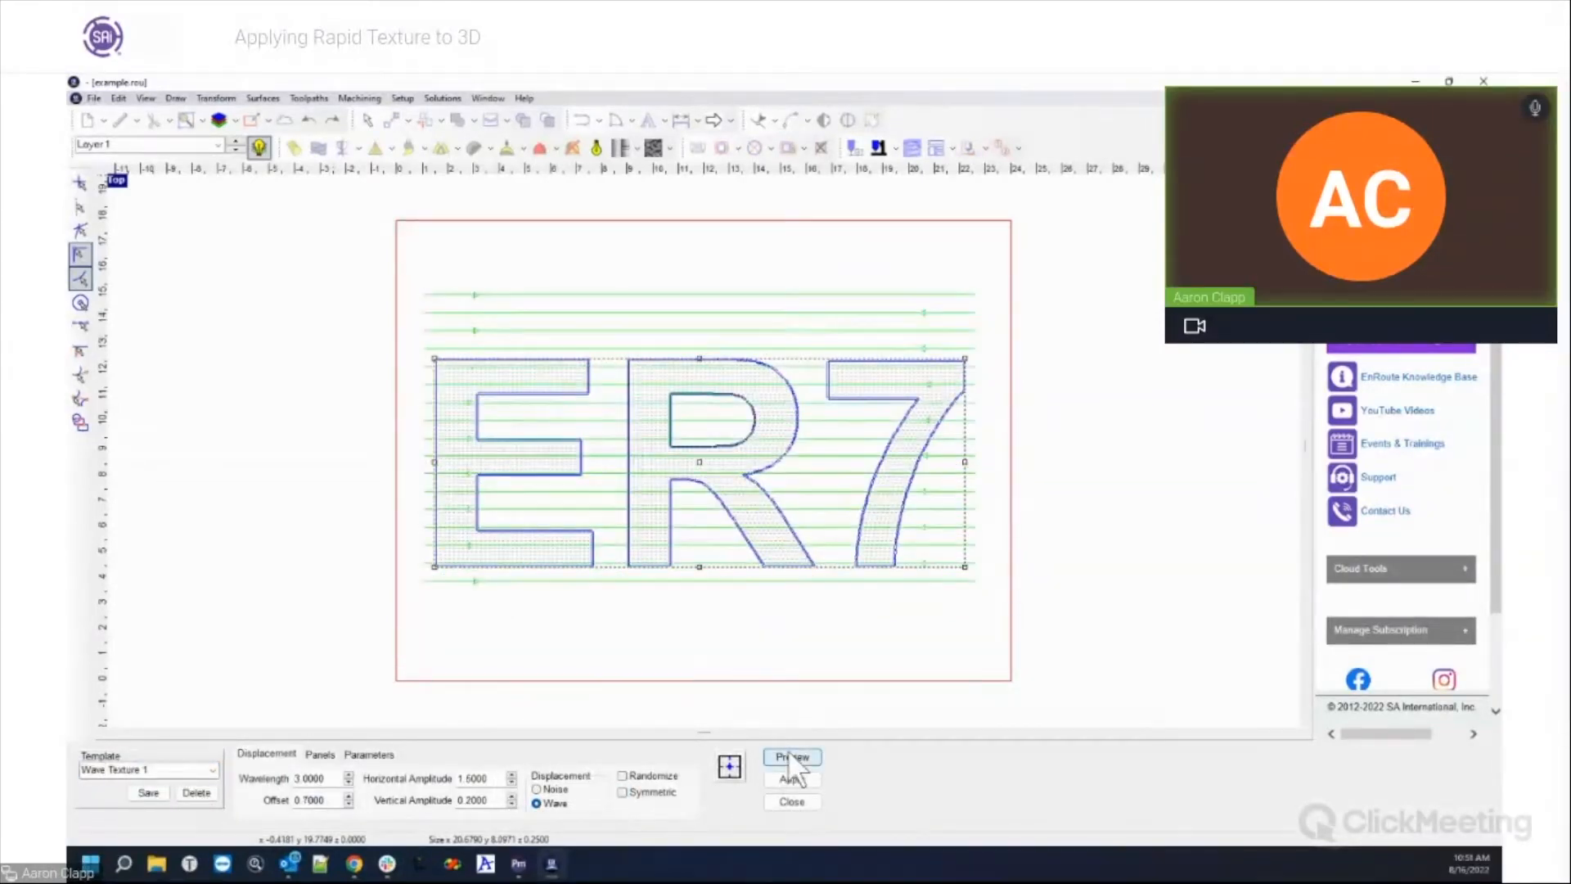
click(213, 770)
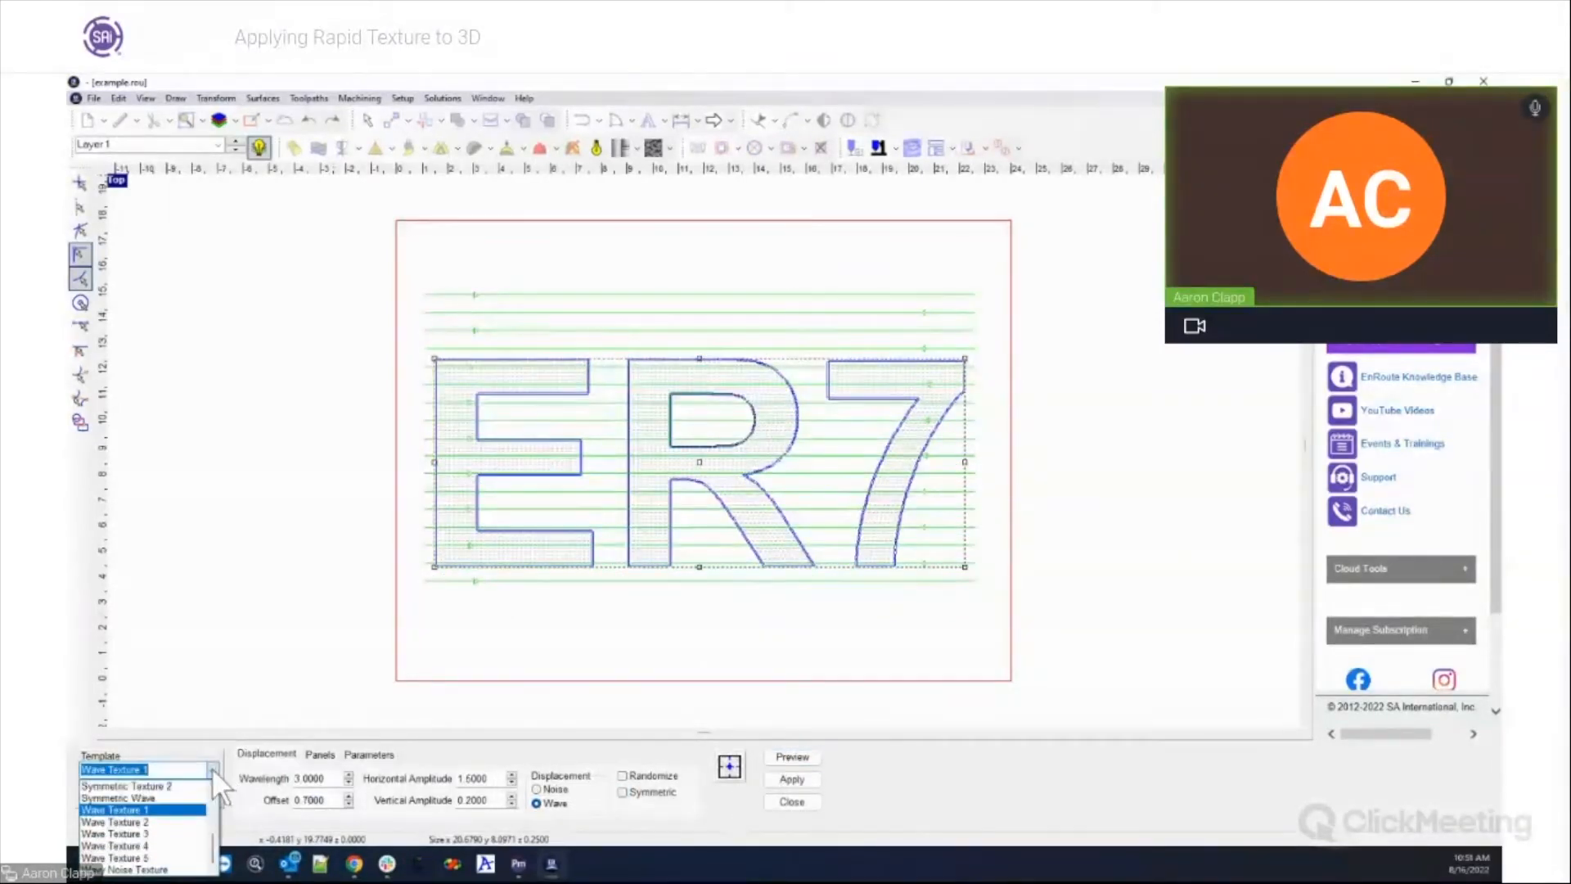
click(174, 858)
click(792, 757)
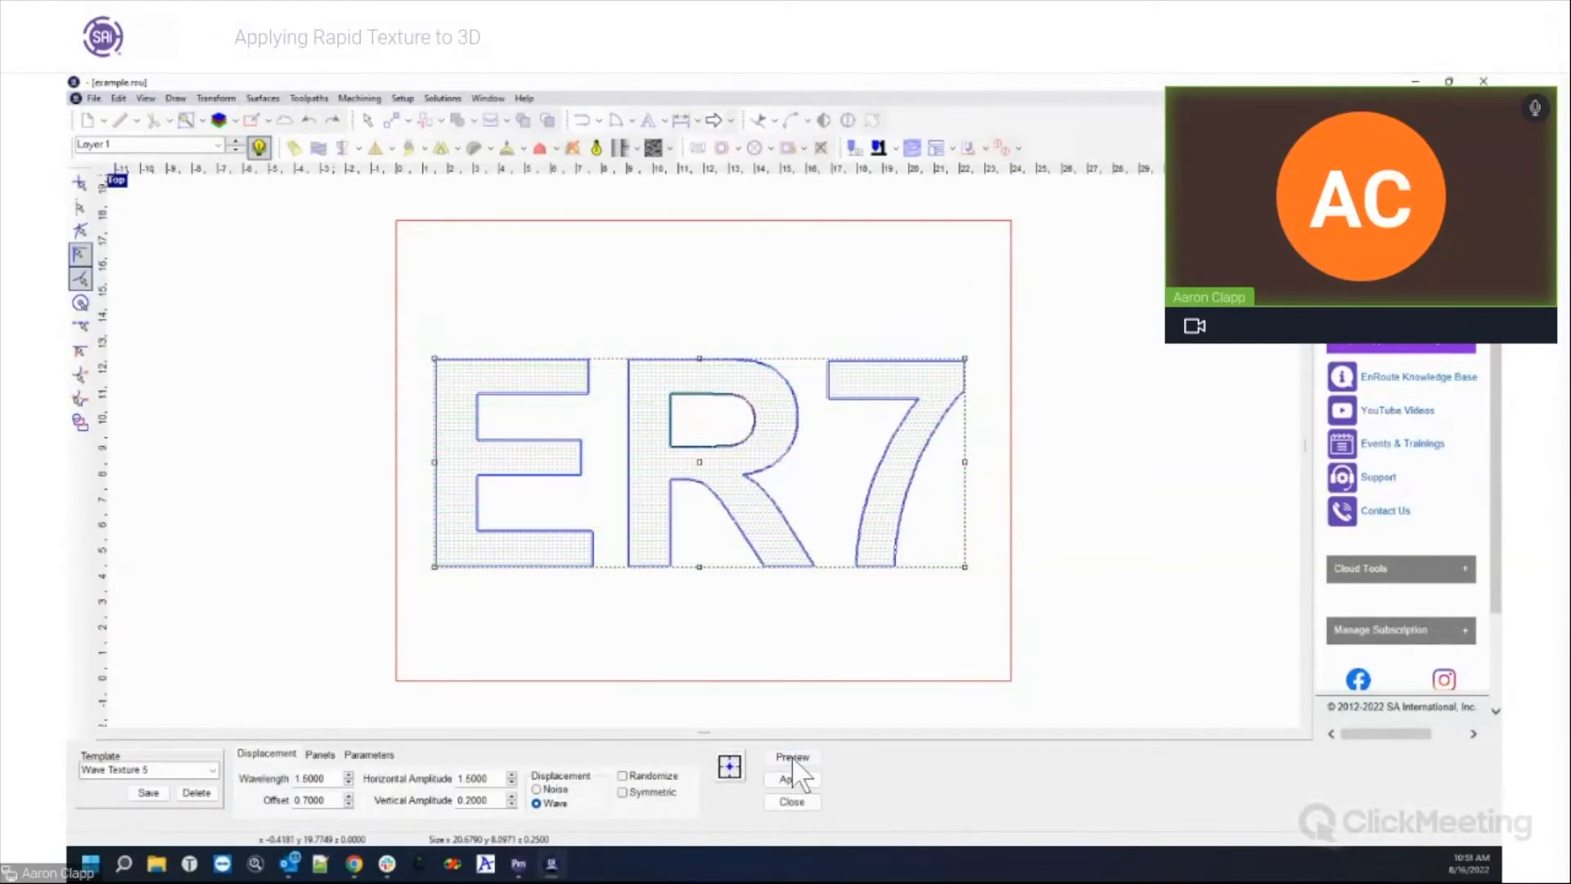
Step: Load the Symmetric Texture 2 template, set its Offset to 0.08 and preview the texture
click(212, 770)
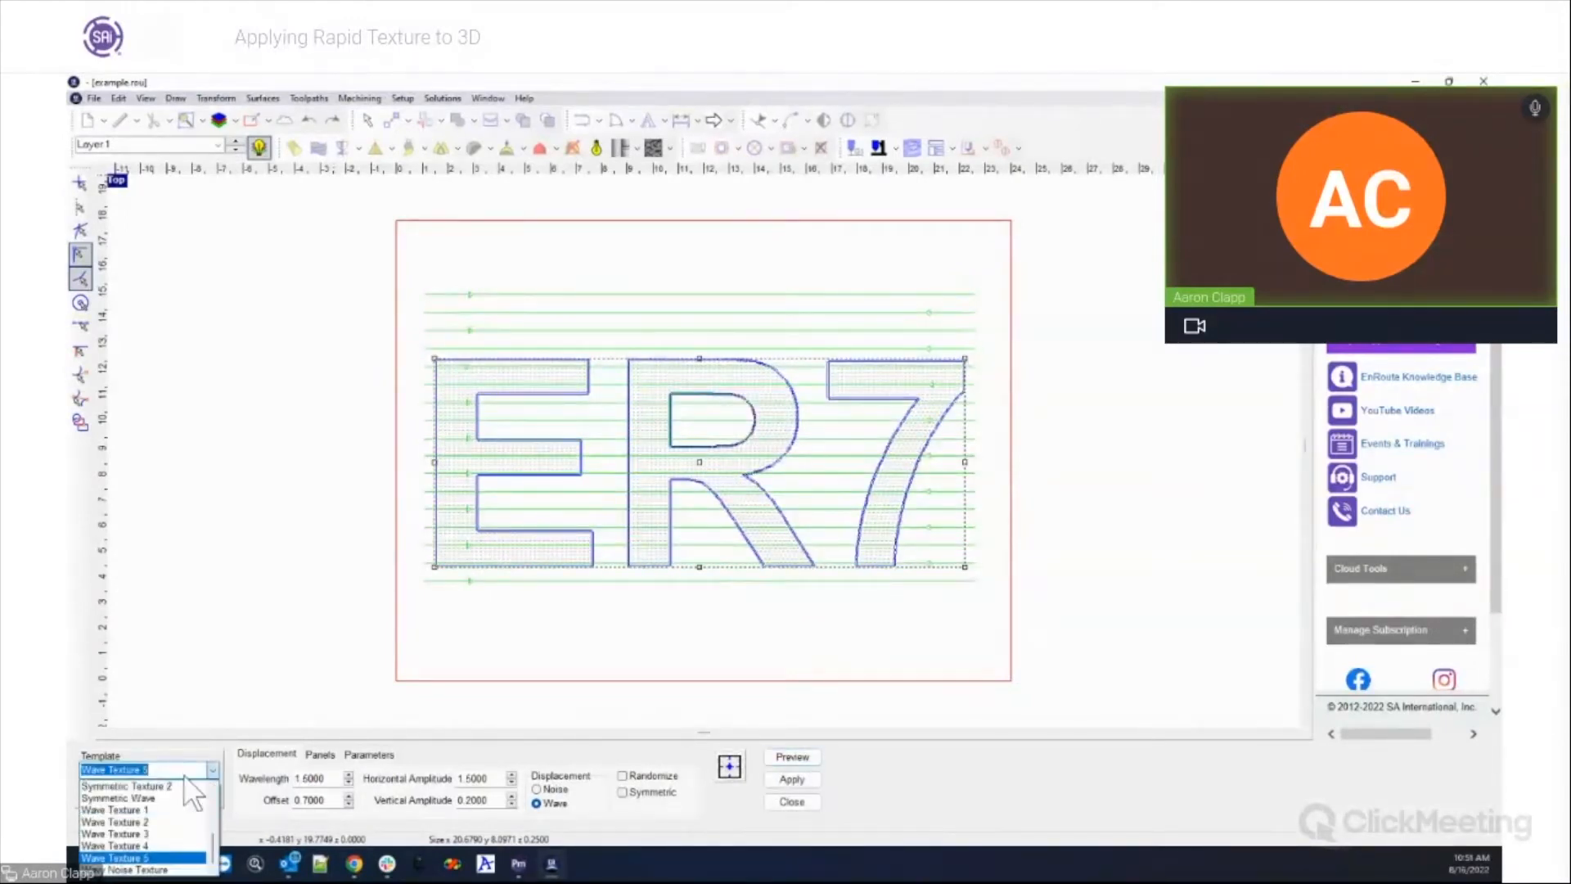
drag(213, 836, 216, 816)
click(171, 847)
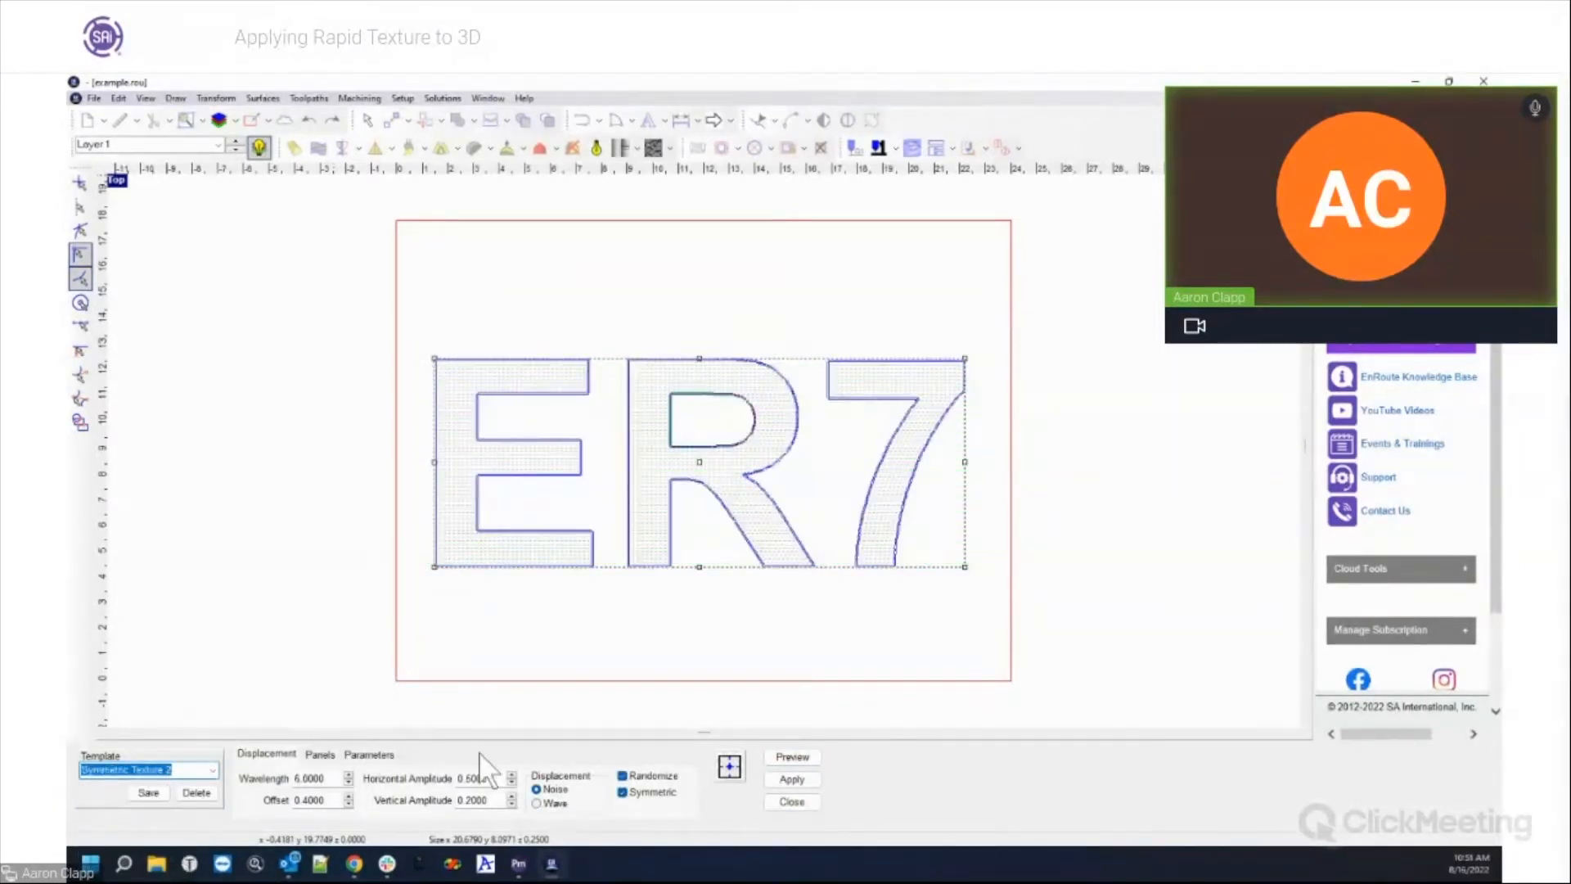
click(792, 756)
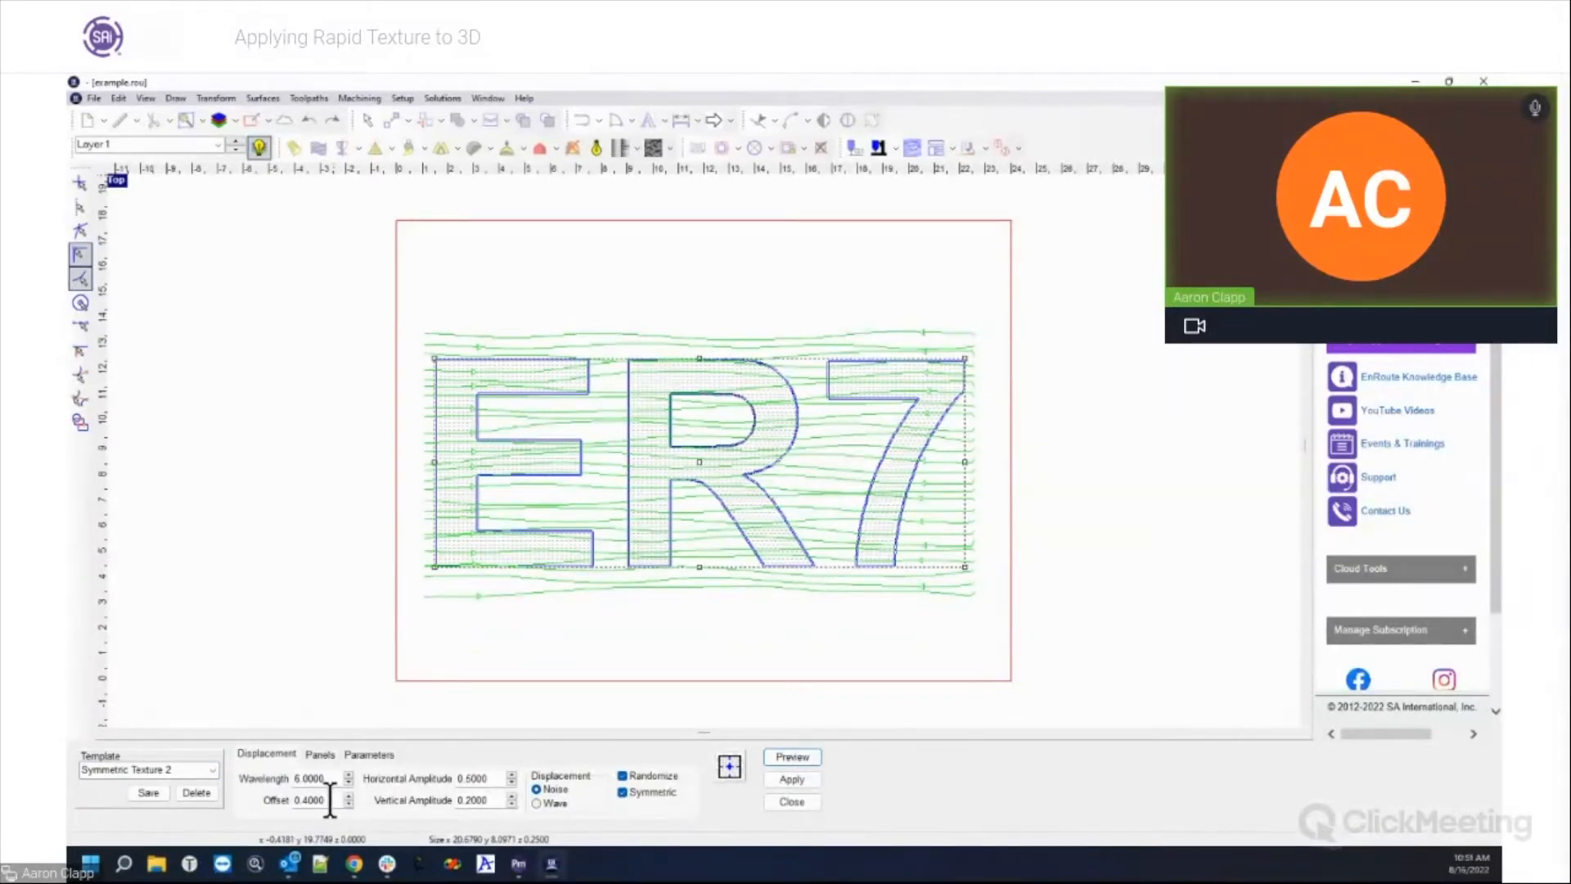
drag(293, 799, 338, 801)
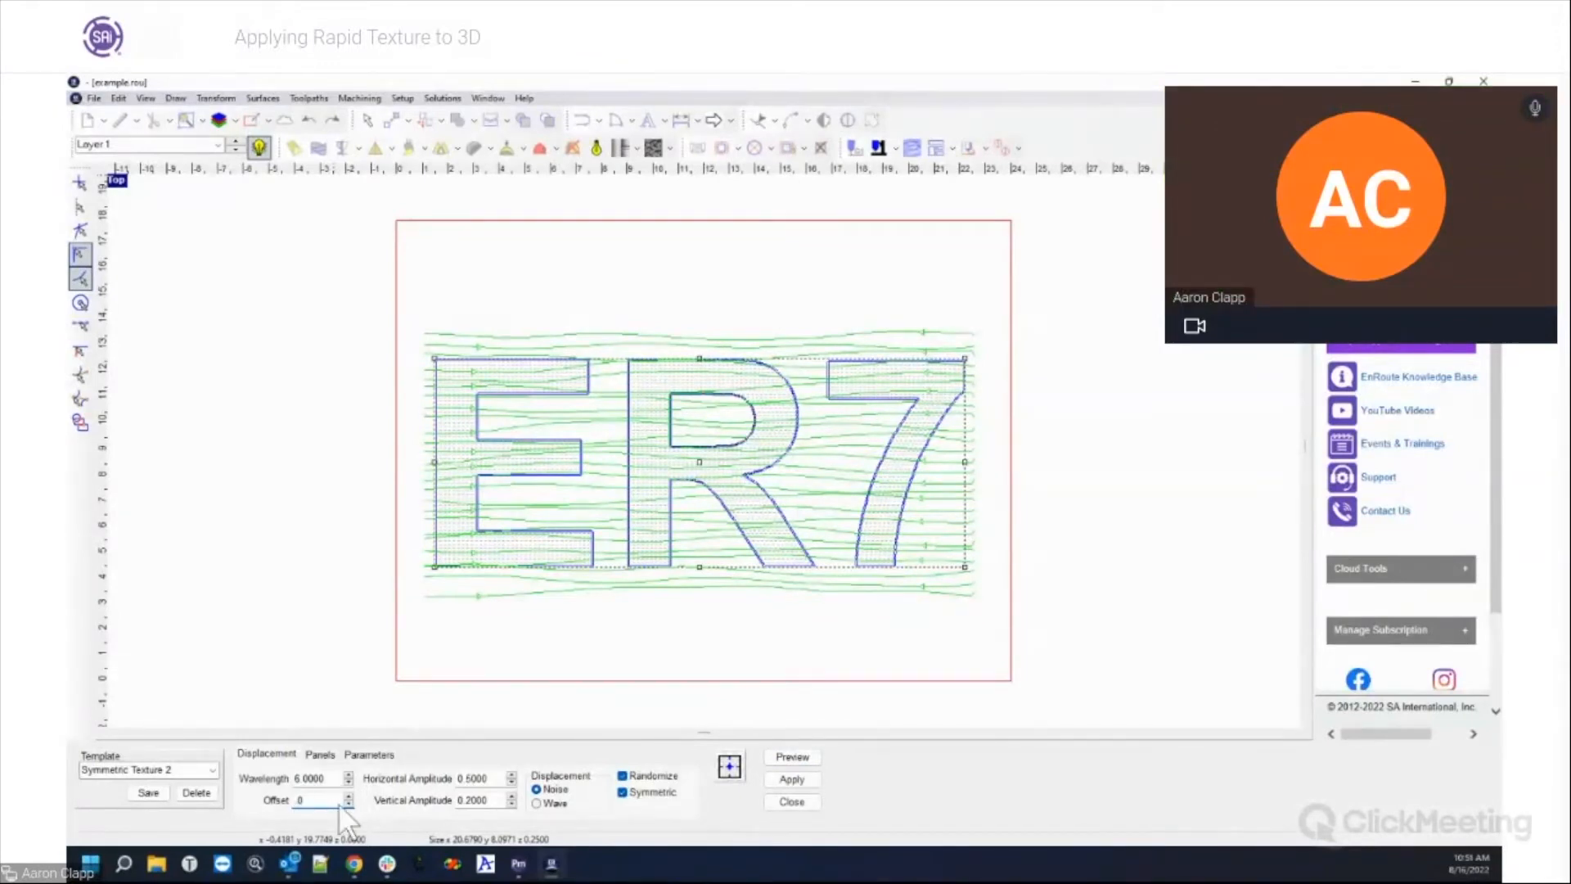
key(Tab)
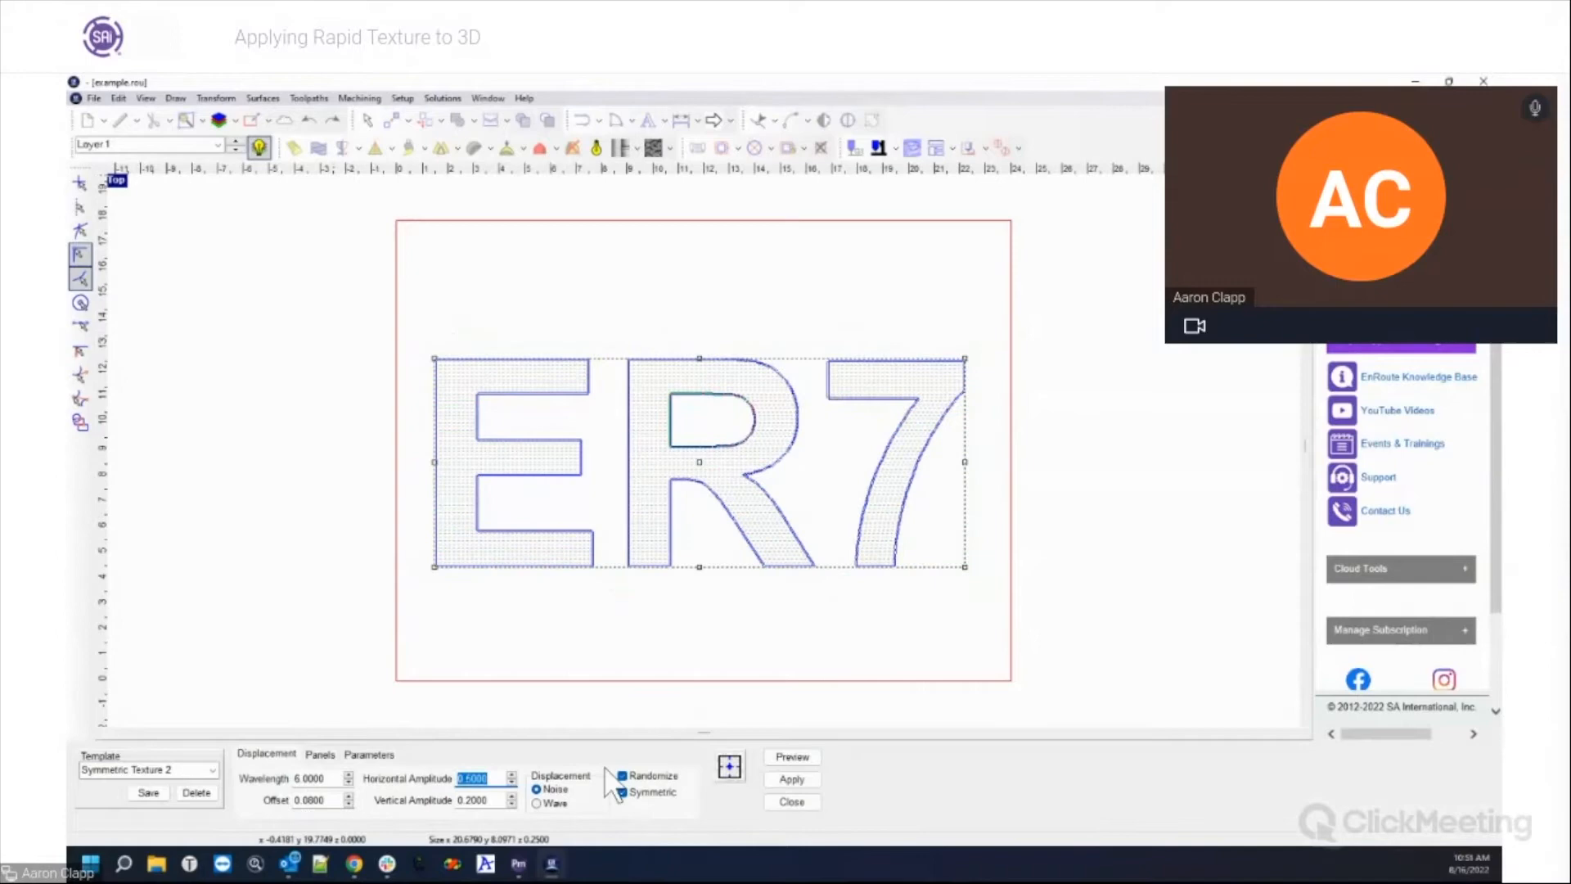
click(775, 756)
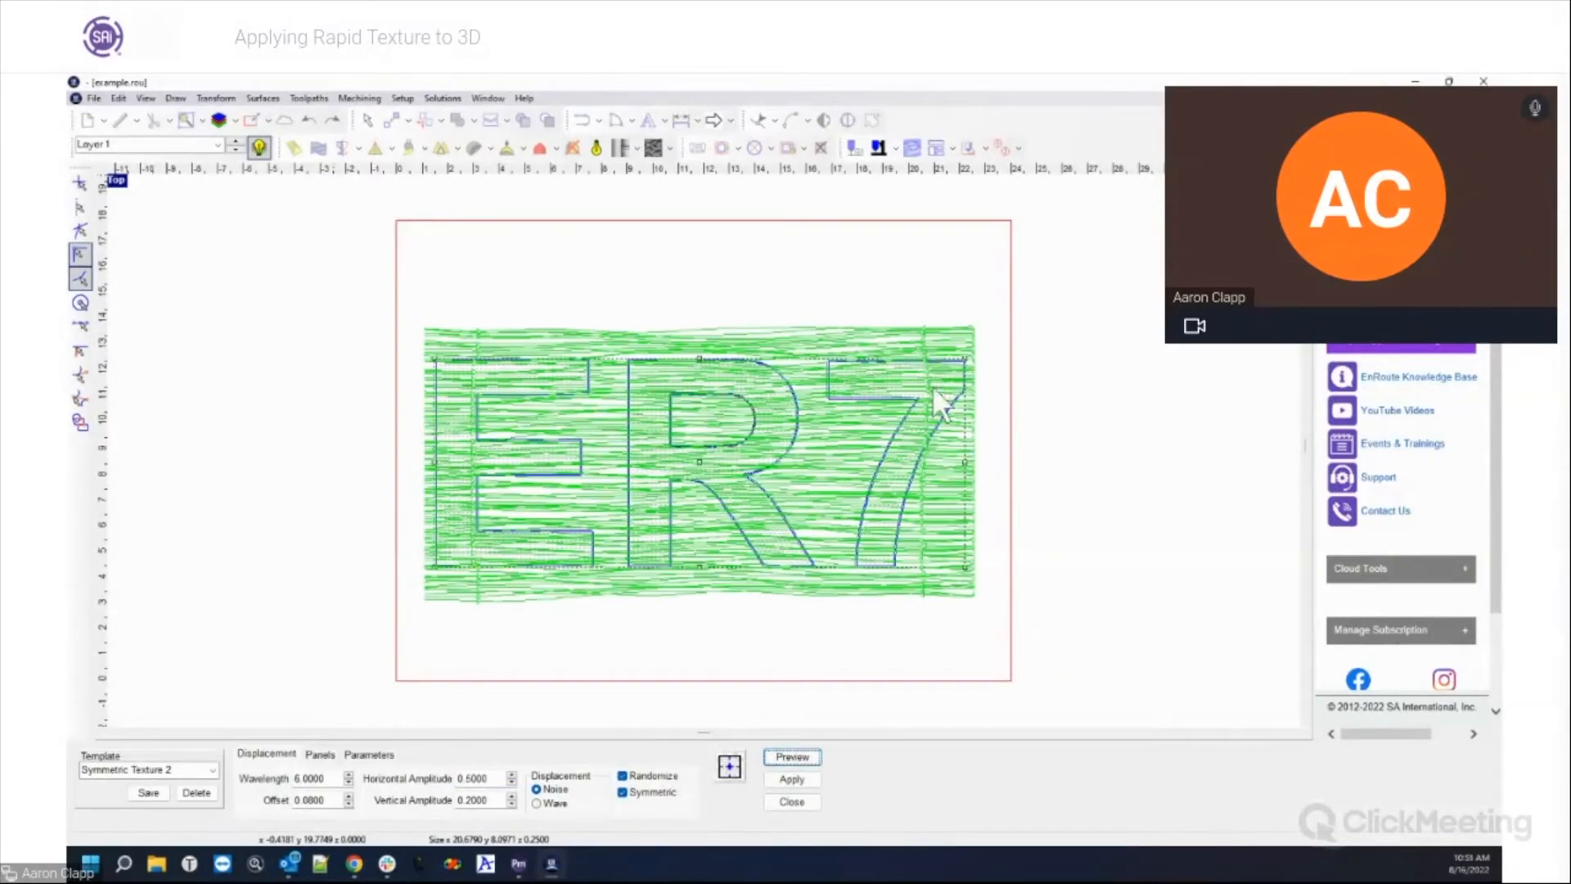
Step: Set the texture's Horizontal Amplitude to 1 and preview it
click(494, 777)
drag(459, 777, 500, 778)
text(1)
key(Tab)
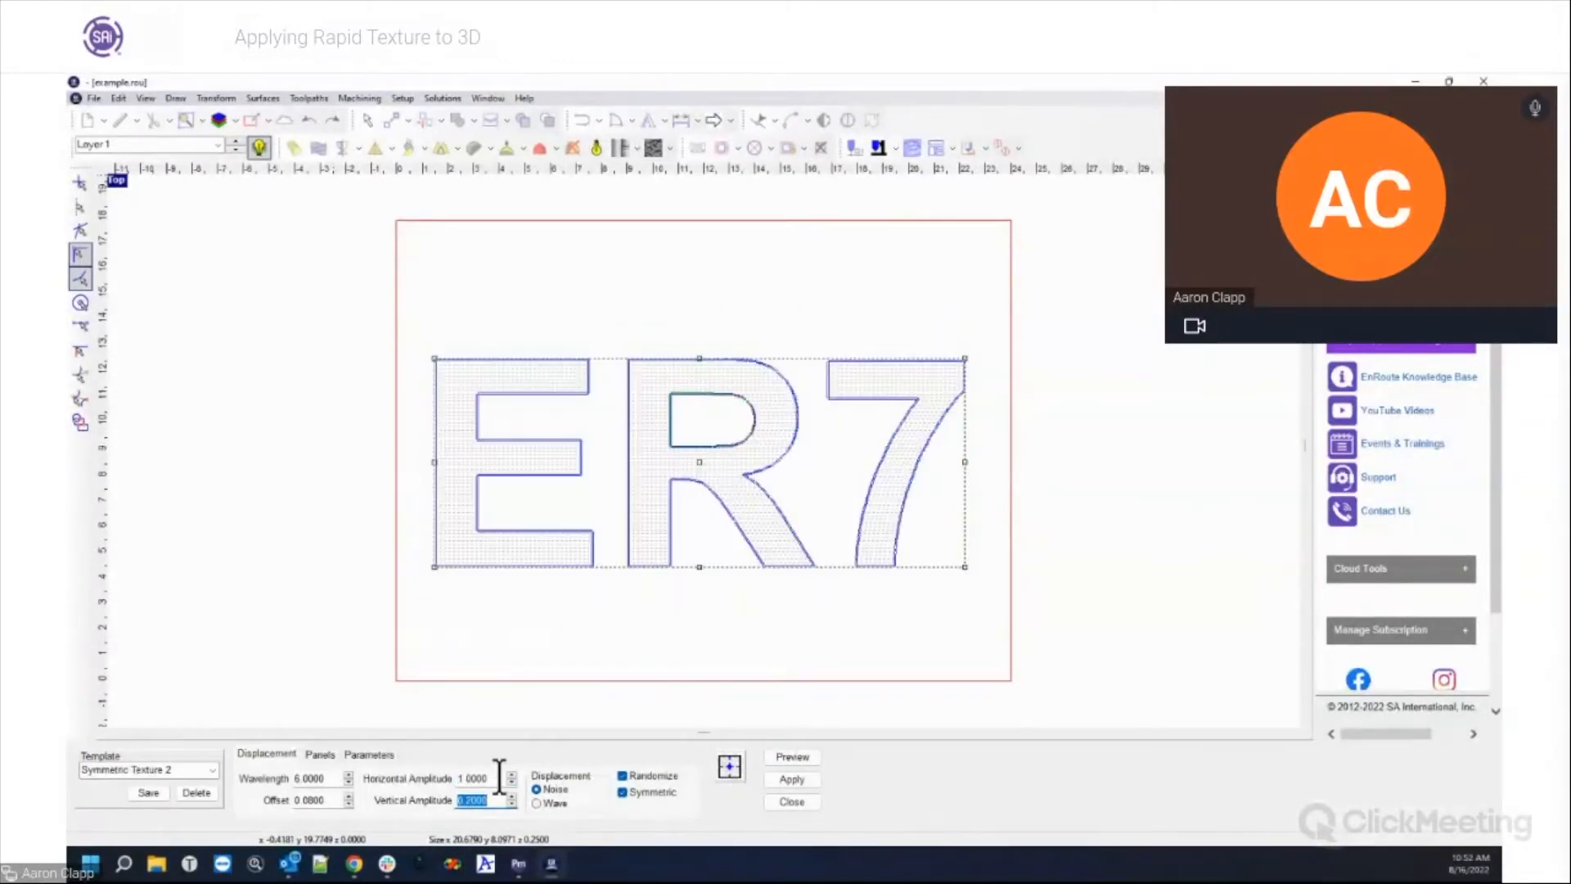
click(803, 755)
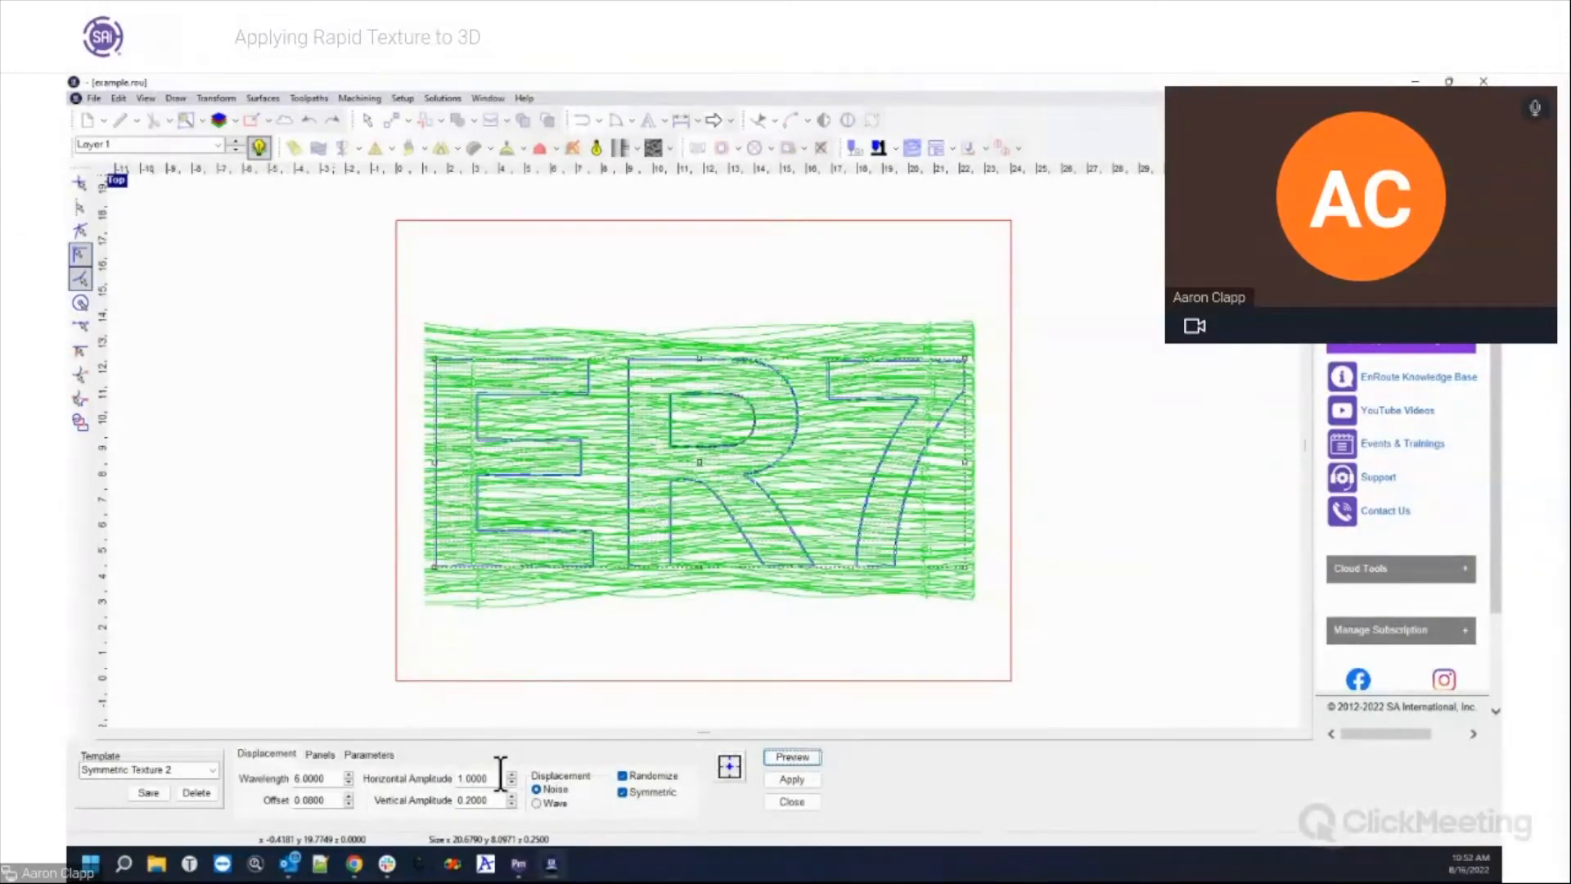
Step: Set the texture's Horizontal Amplitude to 3 and preview it
drag(458, 779, 499, 777)
text(3)
key(Tab)
click(788, 754)
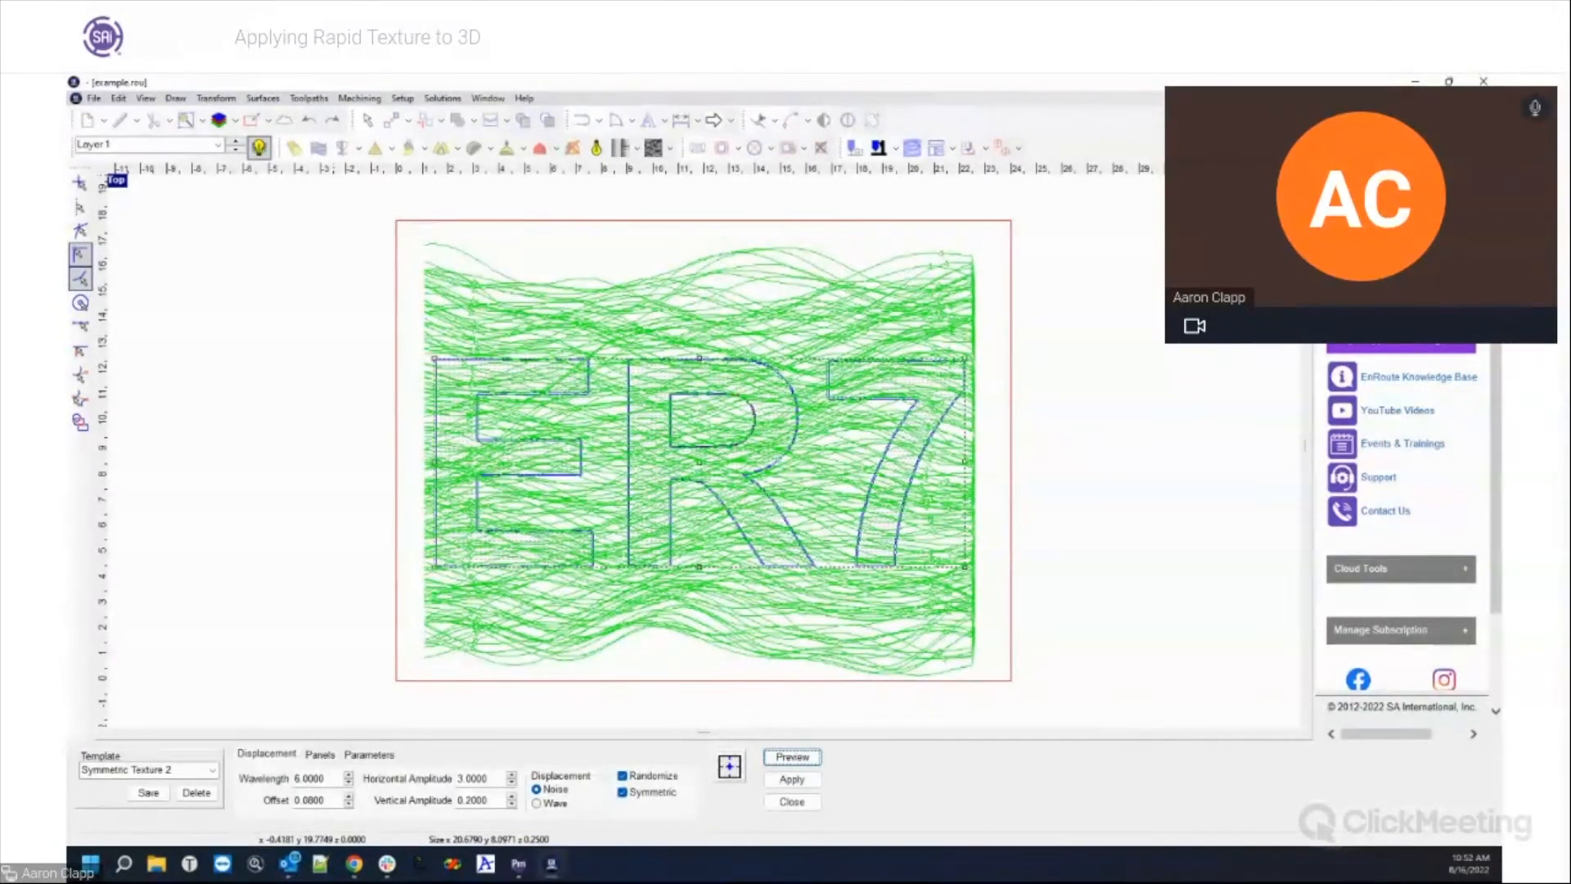
Step: Set the texture's Vertical Amplitude to 0.03, preview it and apply the texture to the letters
mouse_move(499, 802)
mouse_down()
mouse_move(457, 804)
mouse_move(503, 804)
mouse_up()
text(0.03)
key(Return)
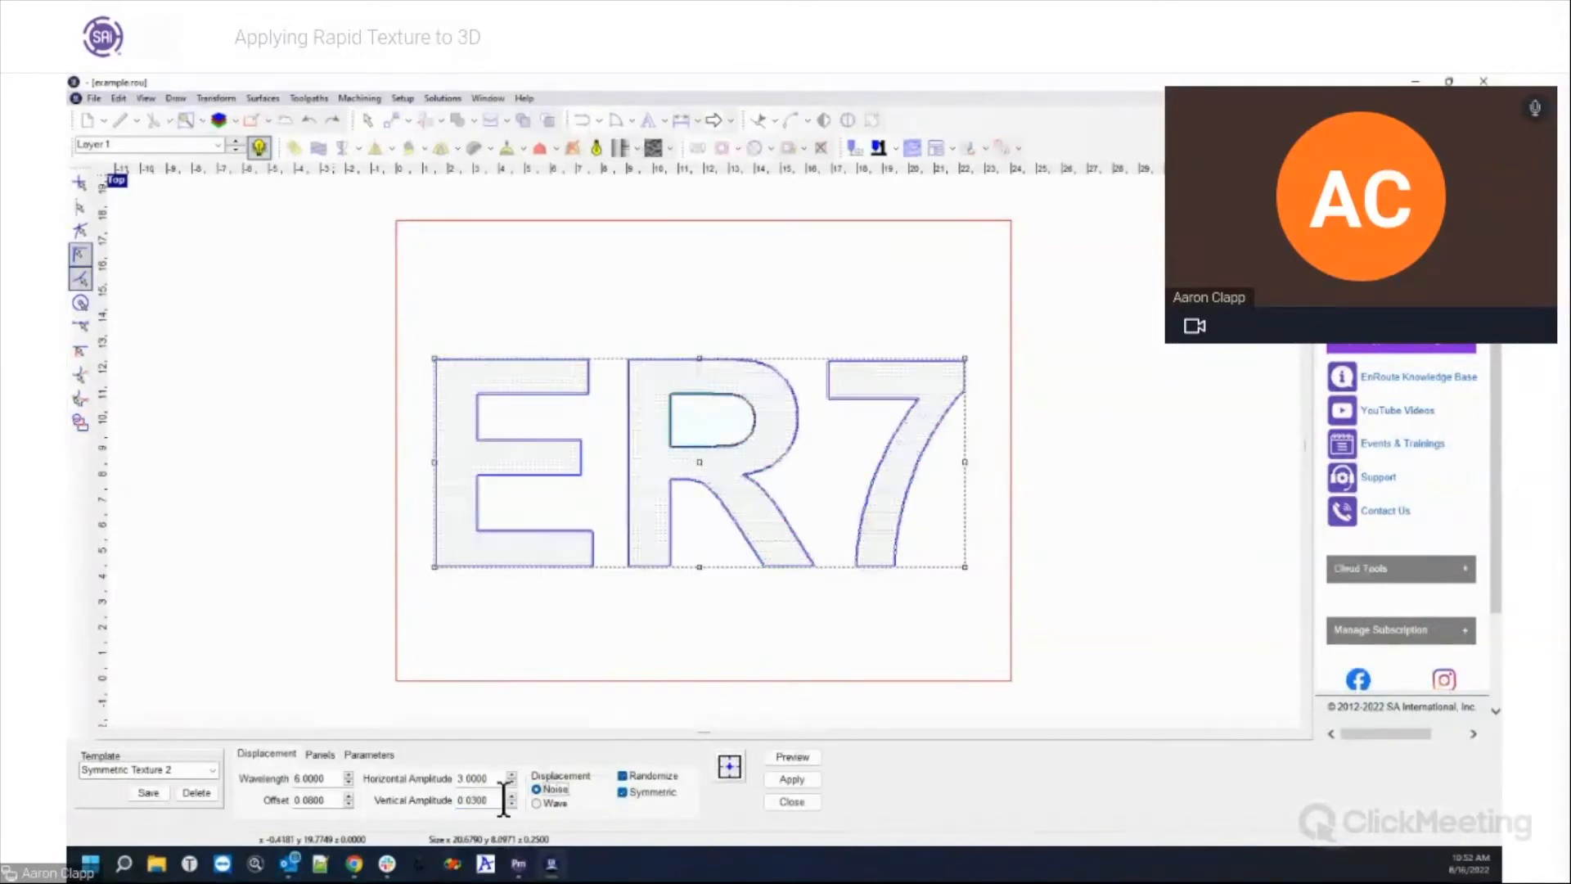
click(789, 756)
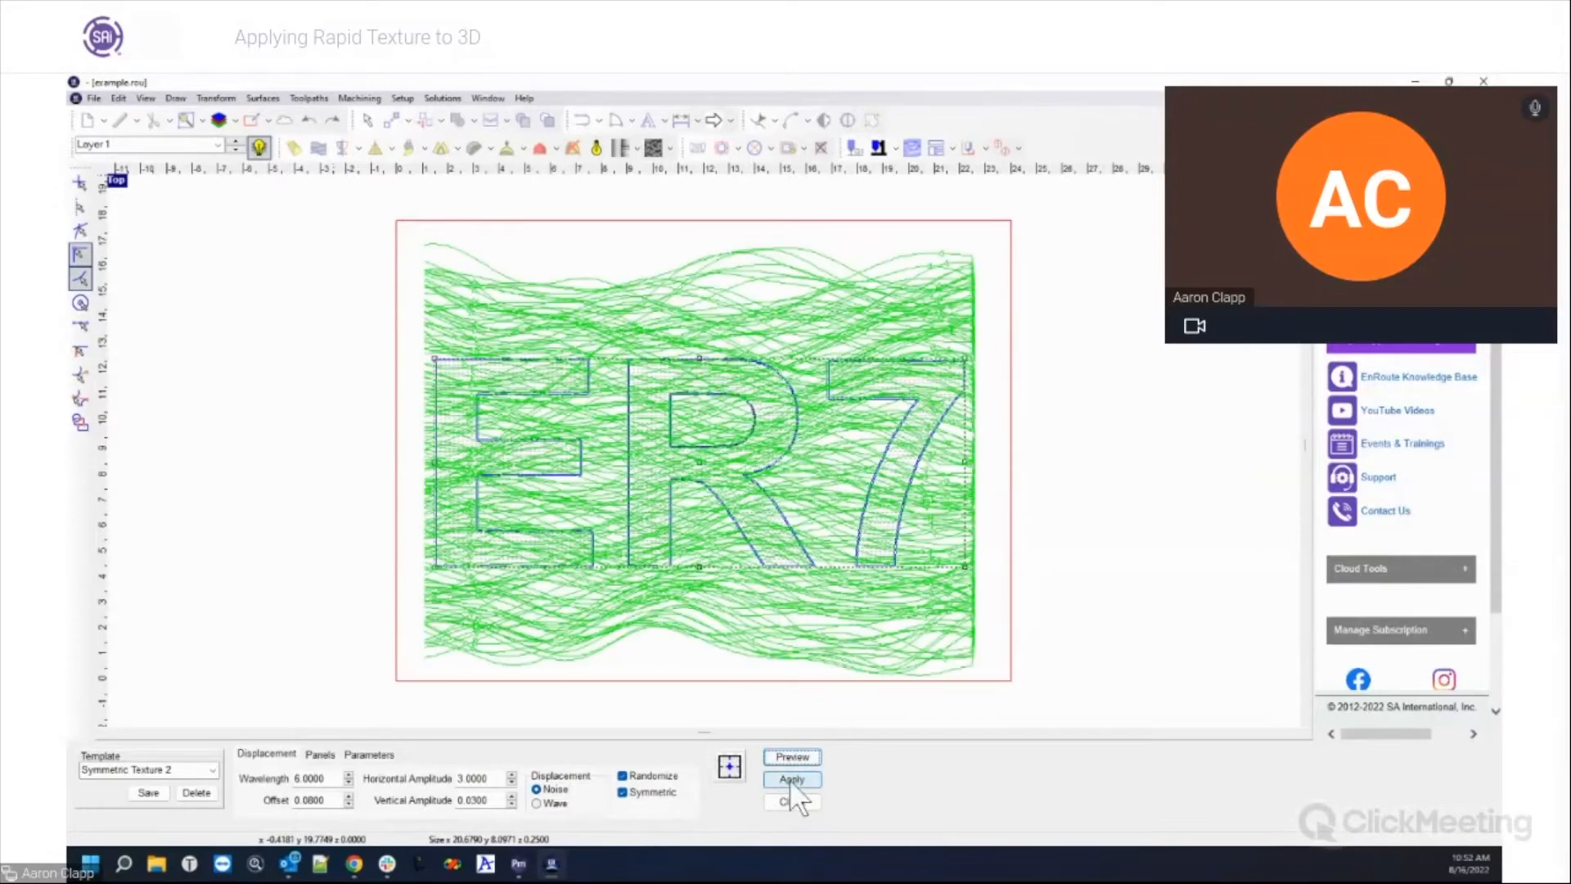
click(789, 778)
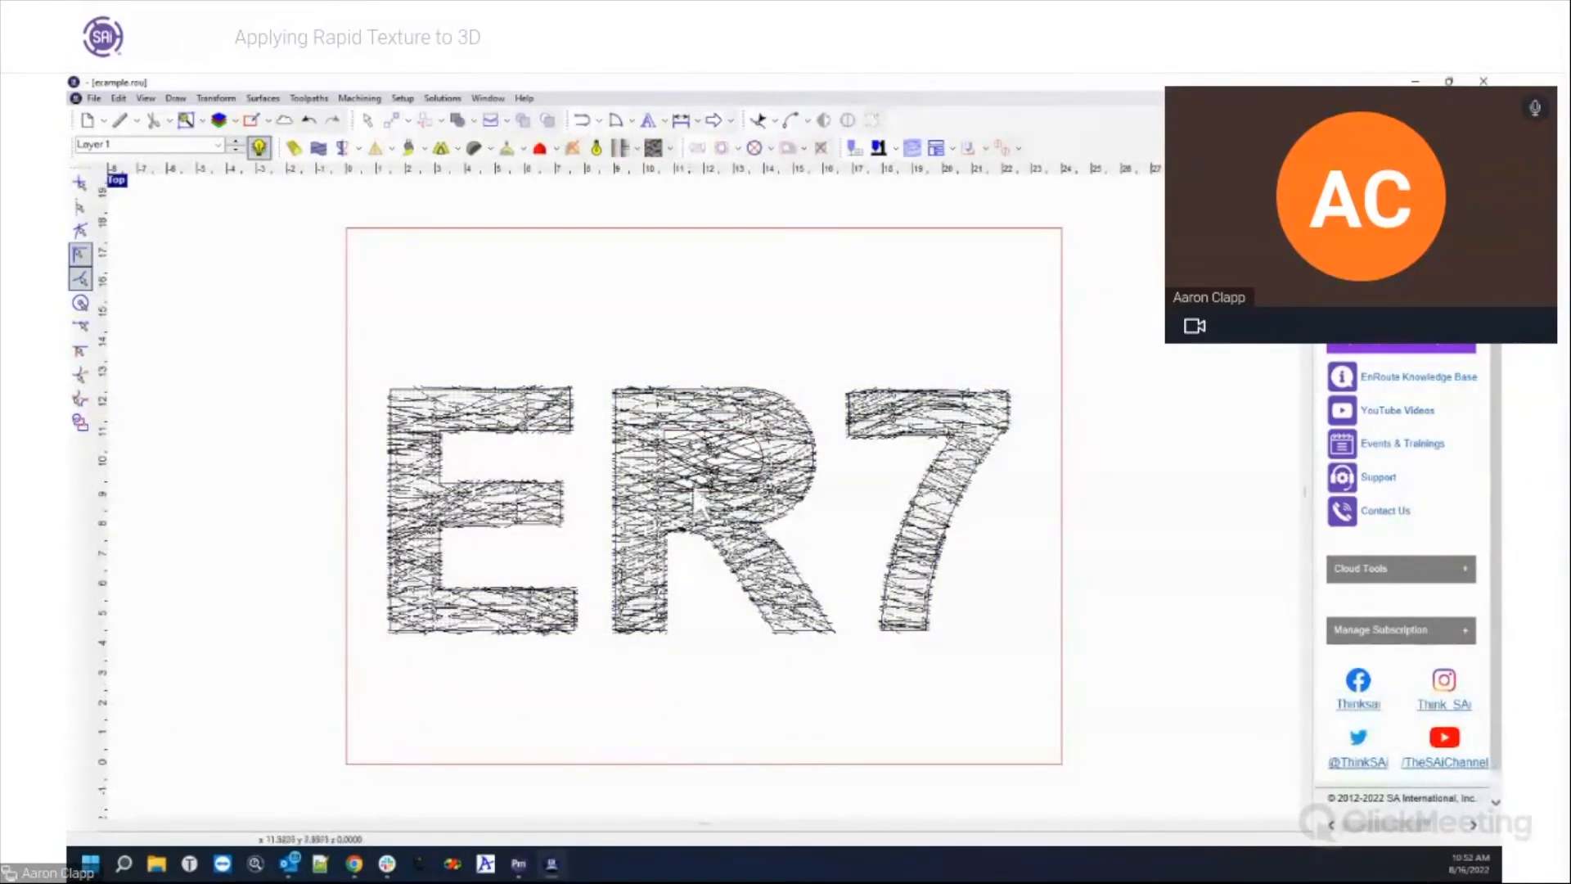
Step: Examine the new texture strokes on the letter R and inside its inner contour up close
click(693, 471)
click(729, 316)
scroll(717, 403, up, 1)
scroll(717, 402, up, 3)
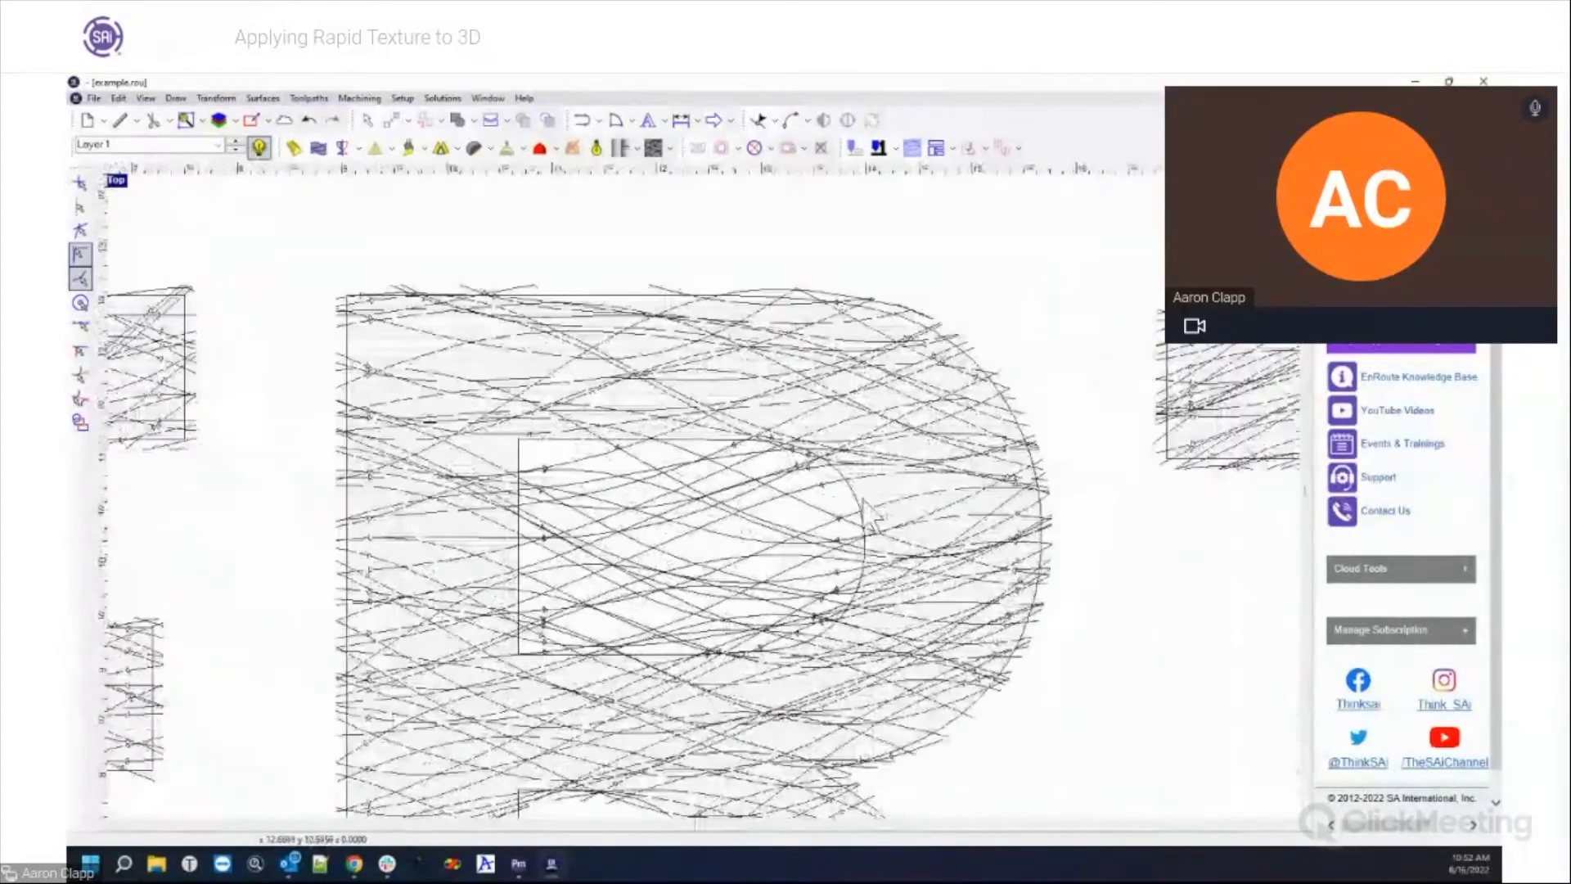
click(823, 486)
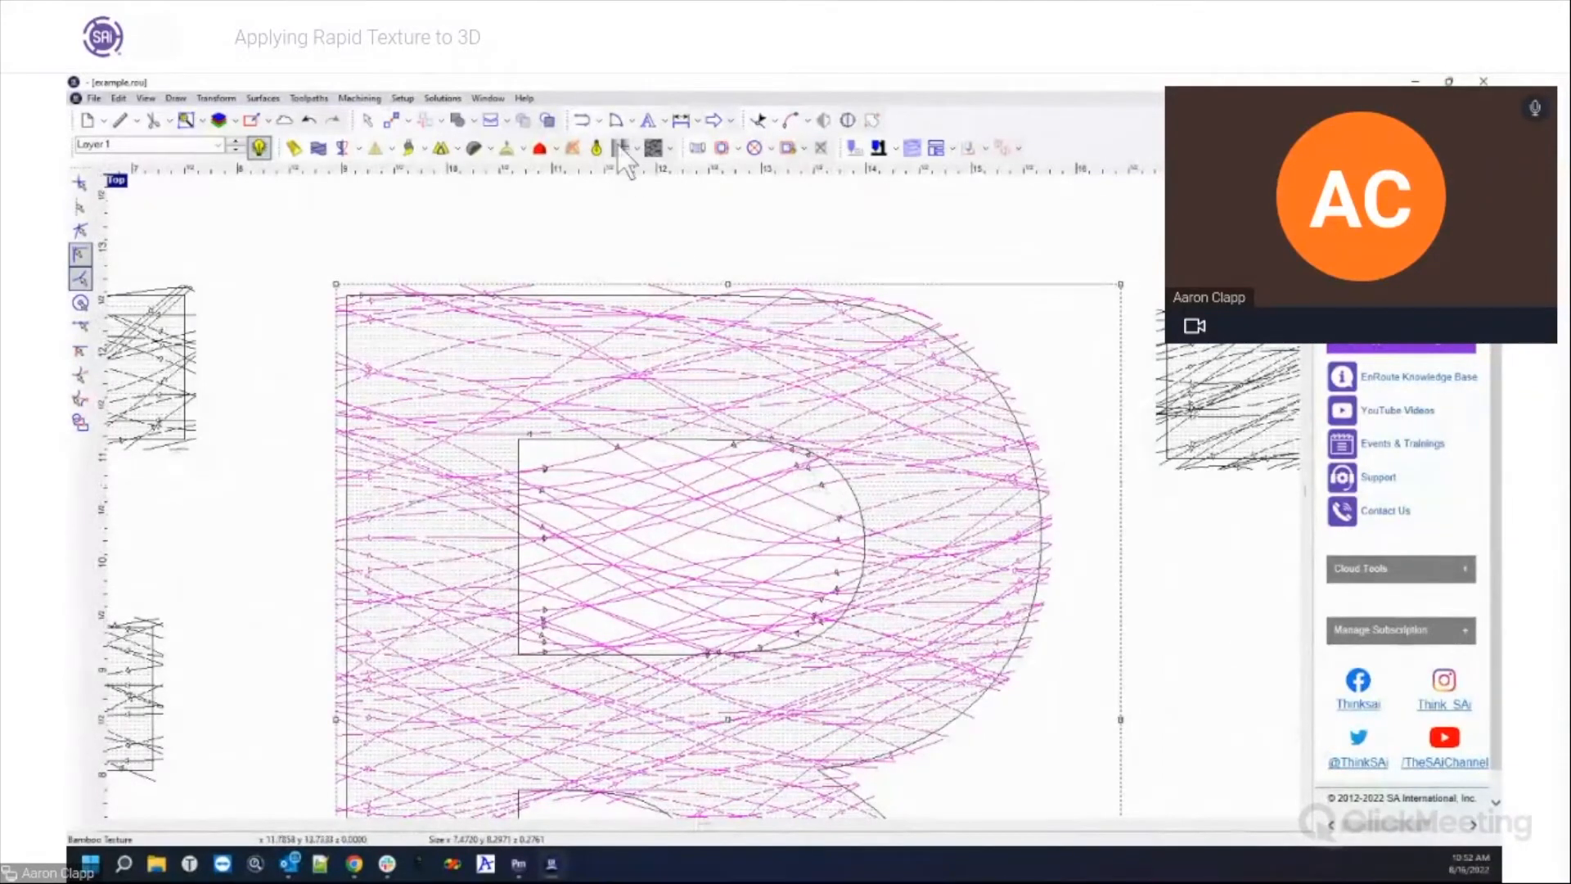
click(622, 250)
Step: Delete the texture strokes on the letters E, R and 7, then select the strokes left in the R's inner contour
scroll(627, 260, down, 4)
drag(244, 230, 496, 349)
click(456, 309)
key(Delete)
click(749, 323)
key(Delete)
click(843, 293)
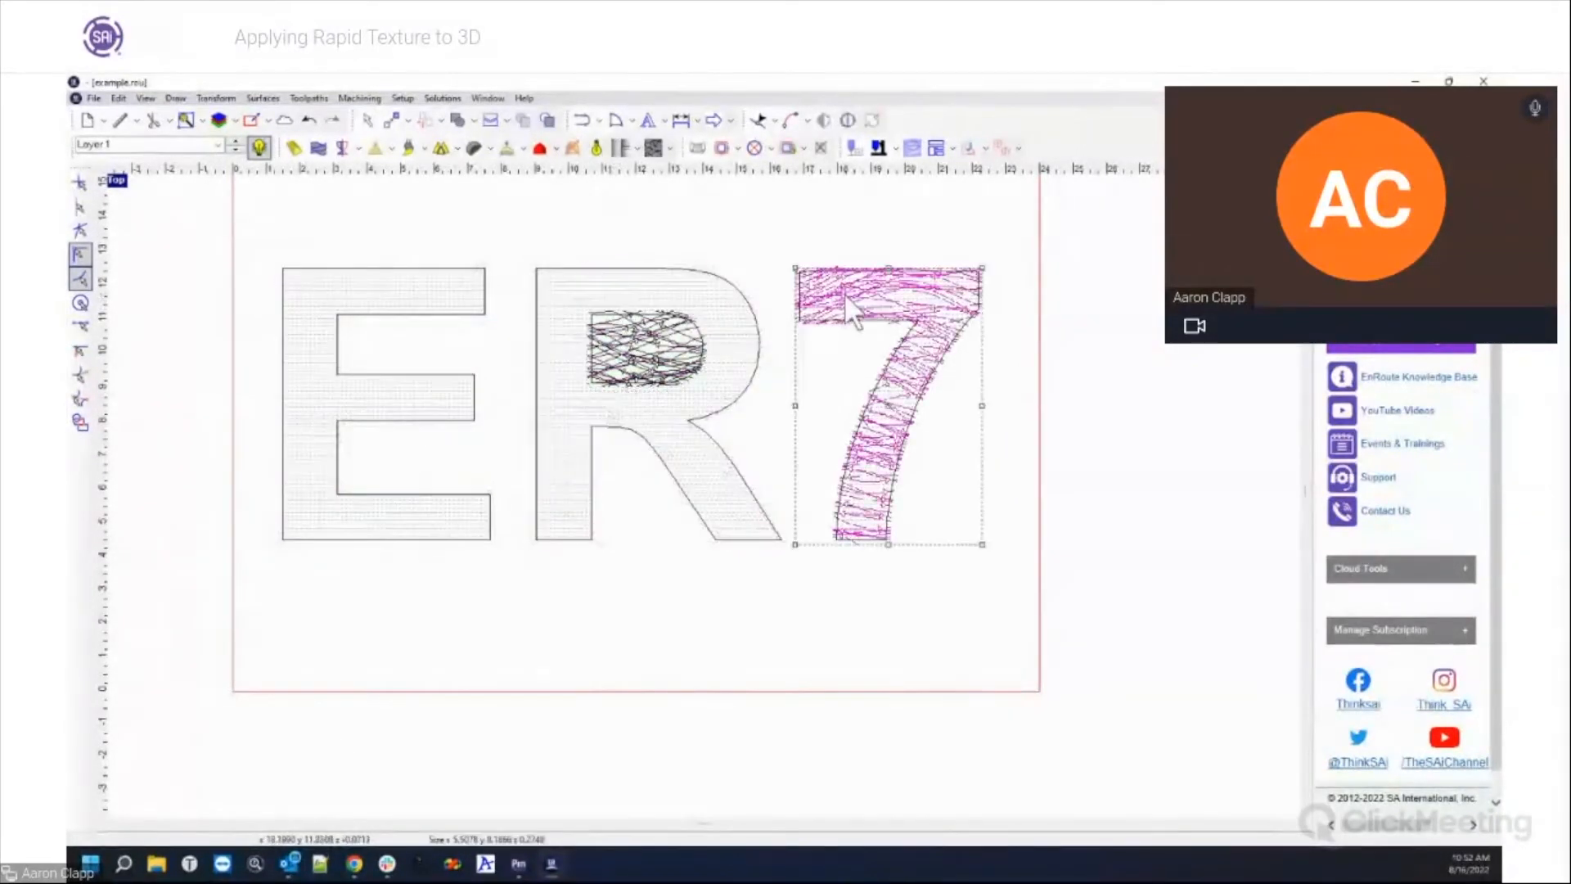
key(Delete)
click(626, 347)
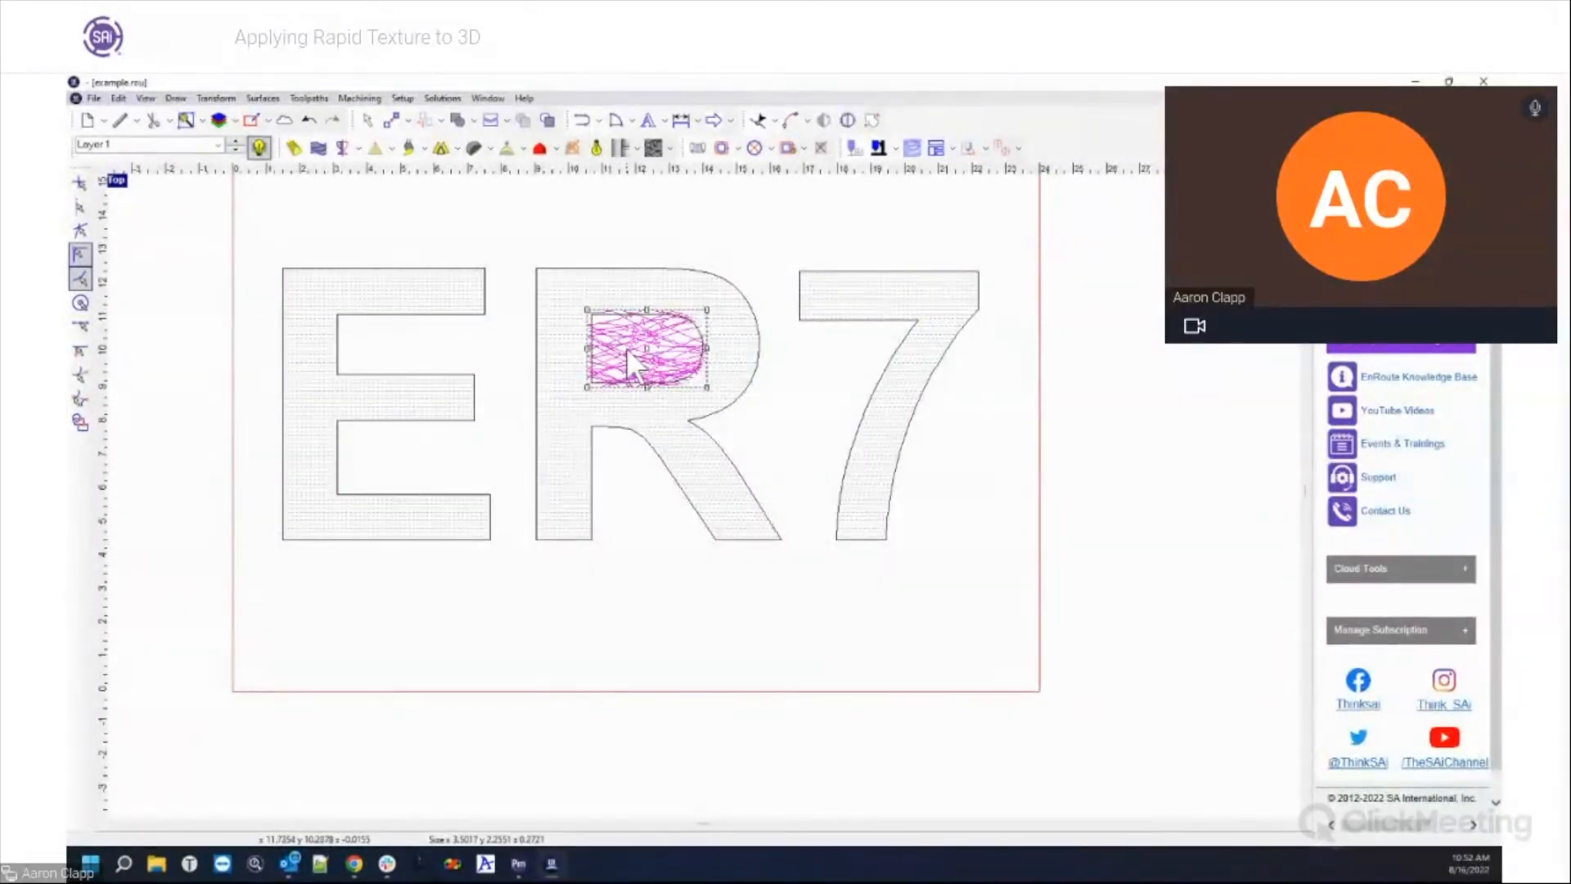
Step: Undo the deletions of the texture strokes on the letters and check the strokes on the R
key(ctrl+z)
key(ctrl+z)
key(ctrl+z)
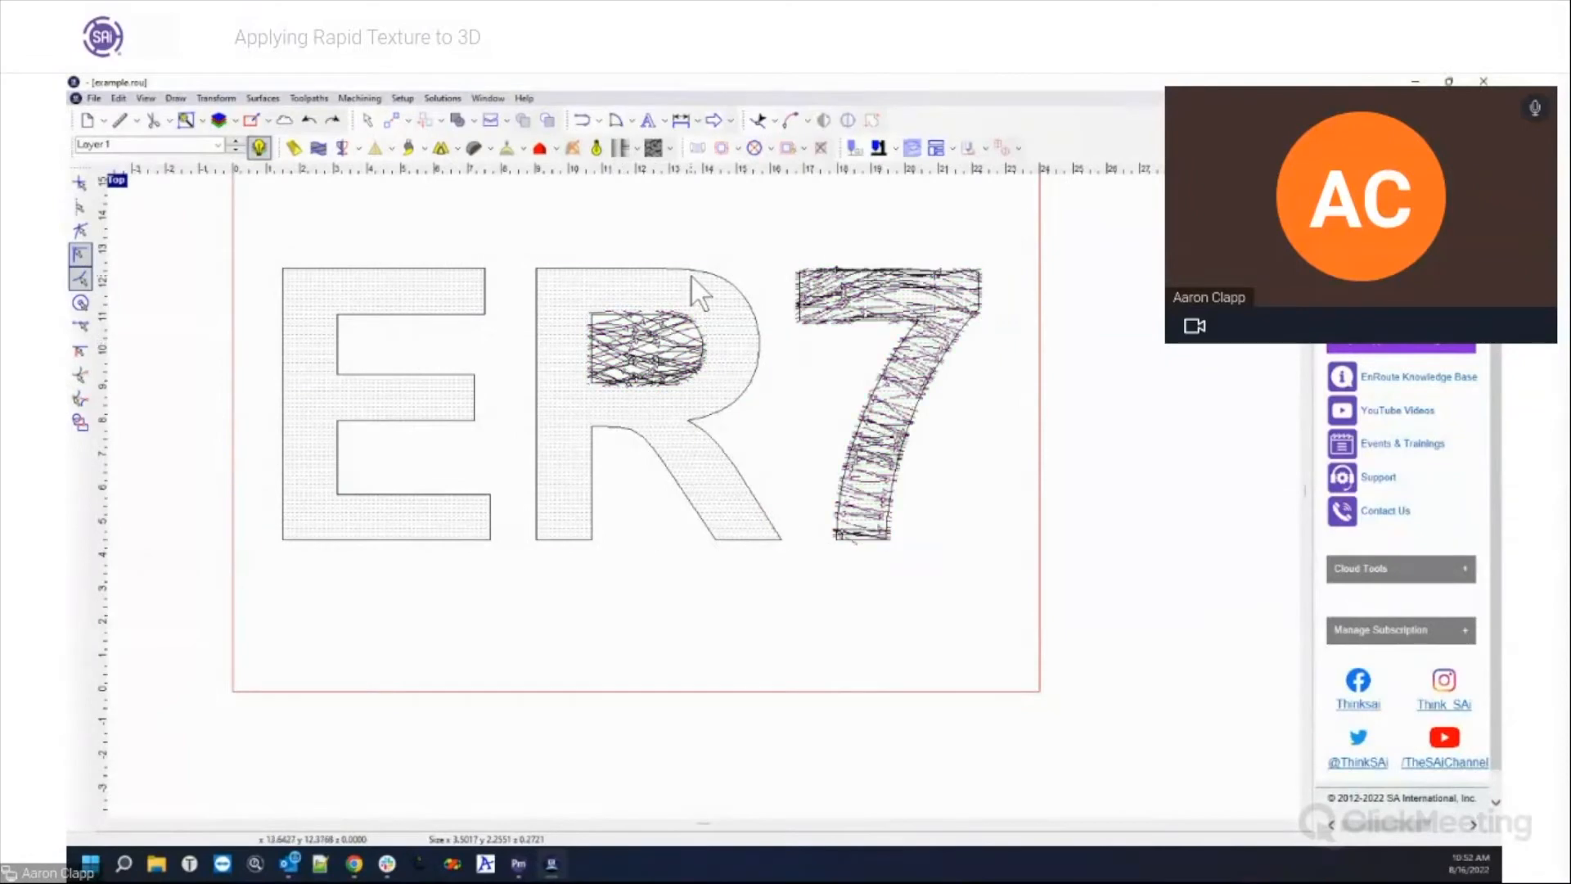
key(ctrl+z)
key(ctrl+z)
key(ctrl+z)
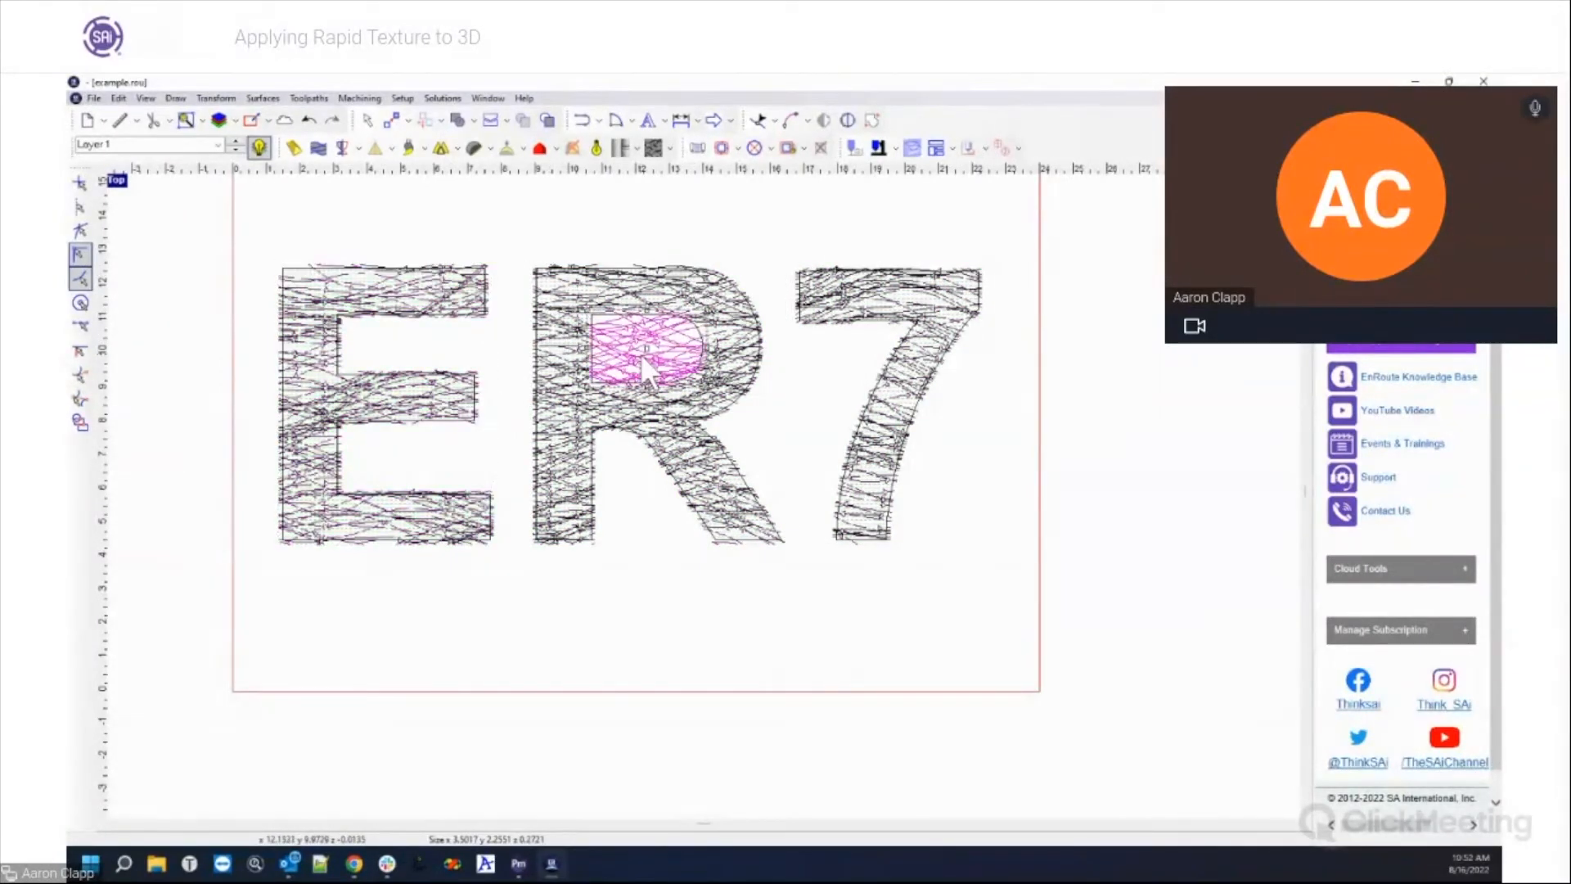
key(ctrl+z)
click(640, 349)
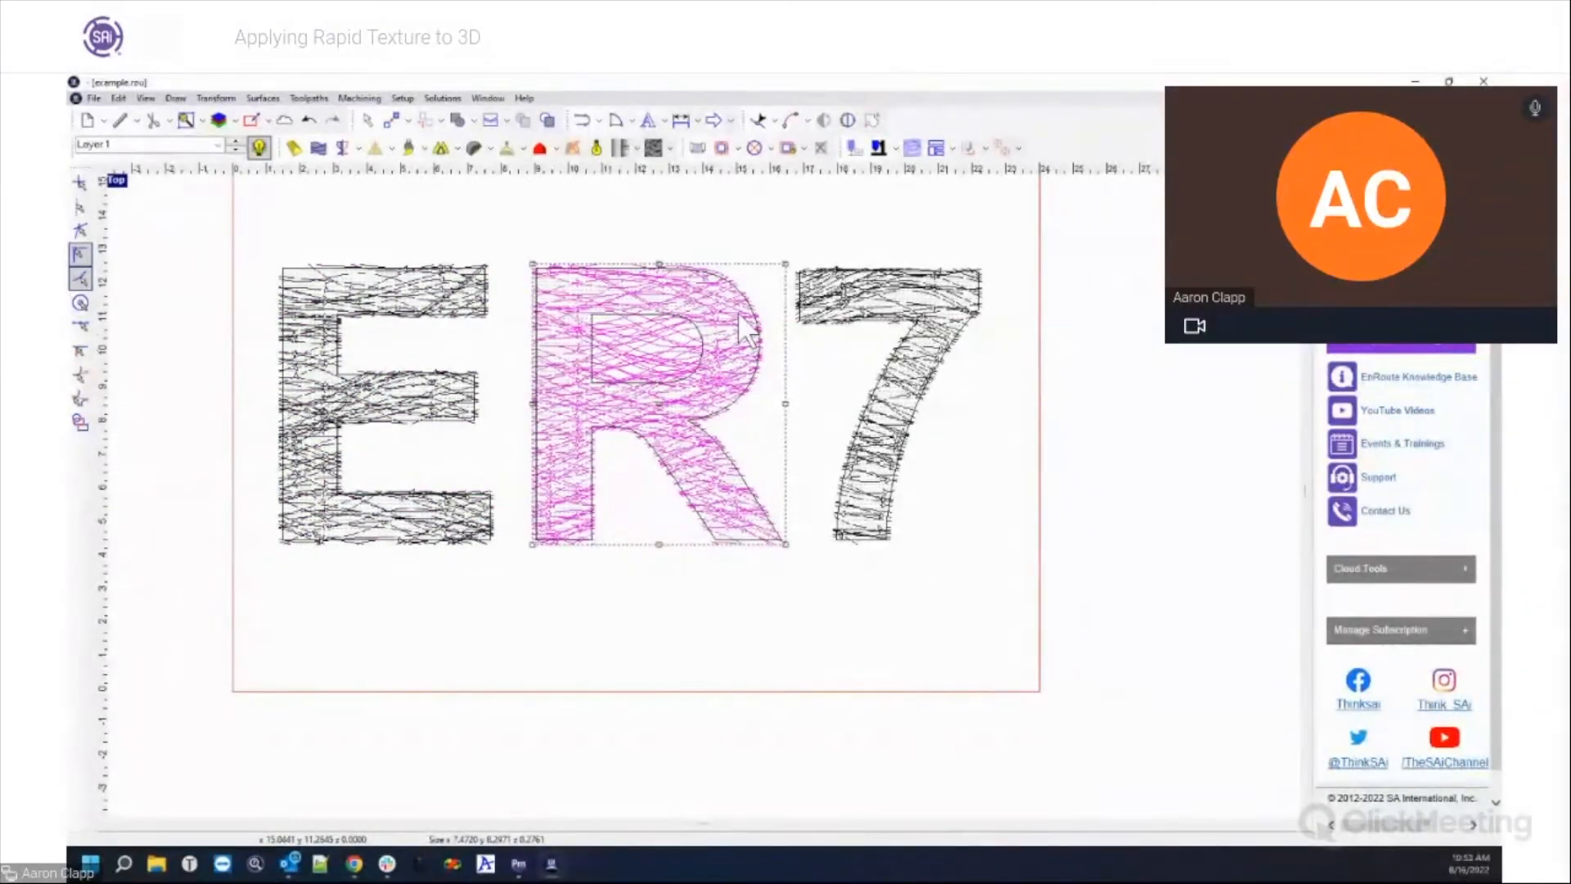
scroll(688, 347, up, 3)
scroll(686, 344, down, 2)
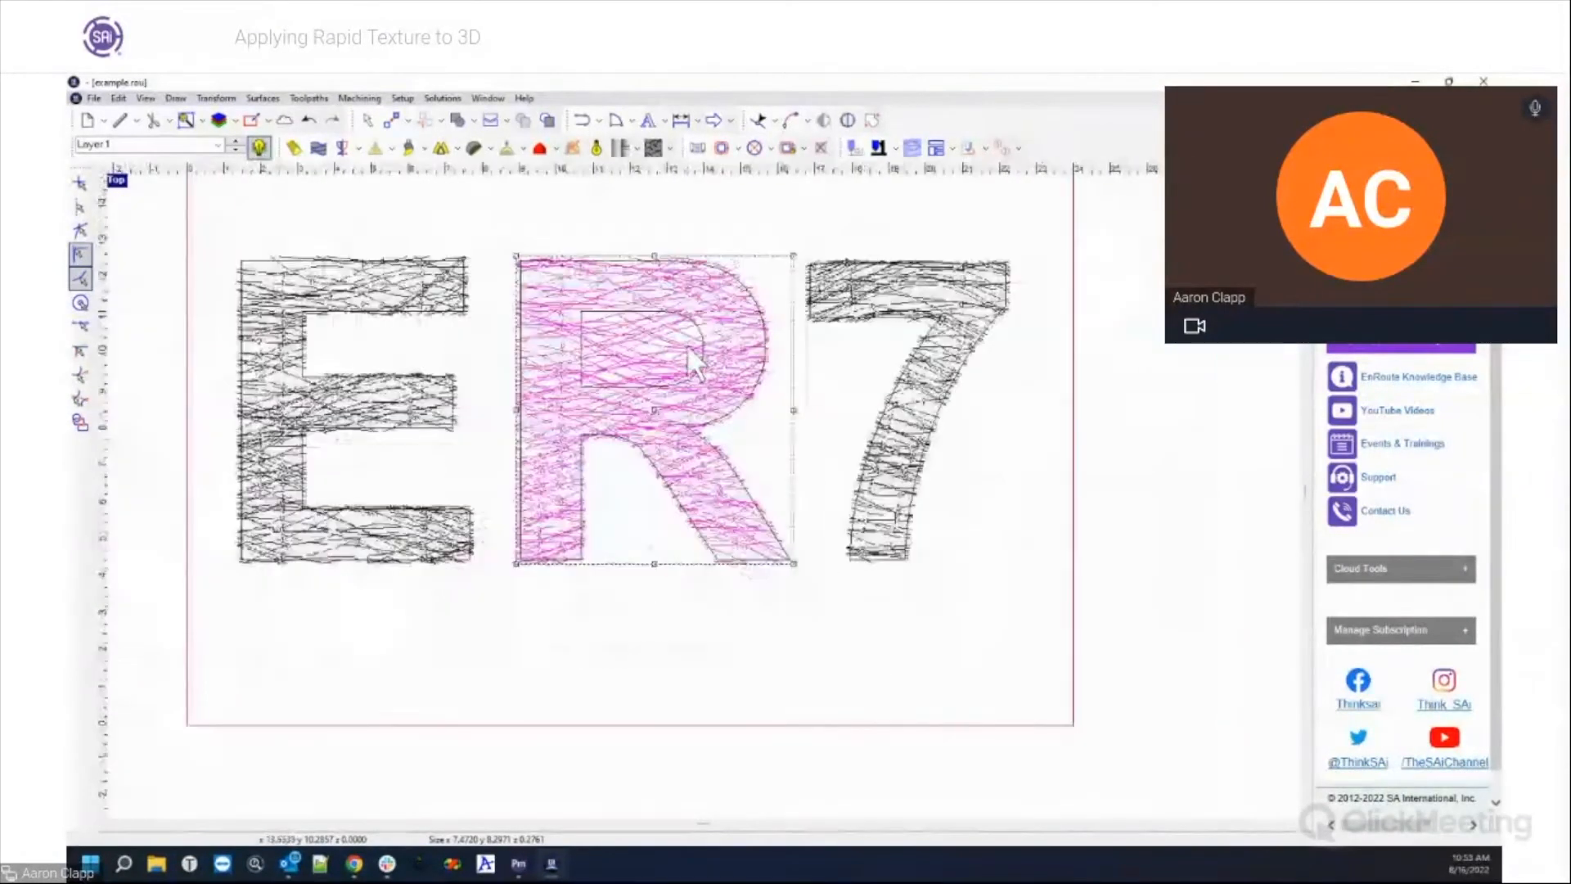
click(572, 233)
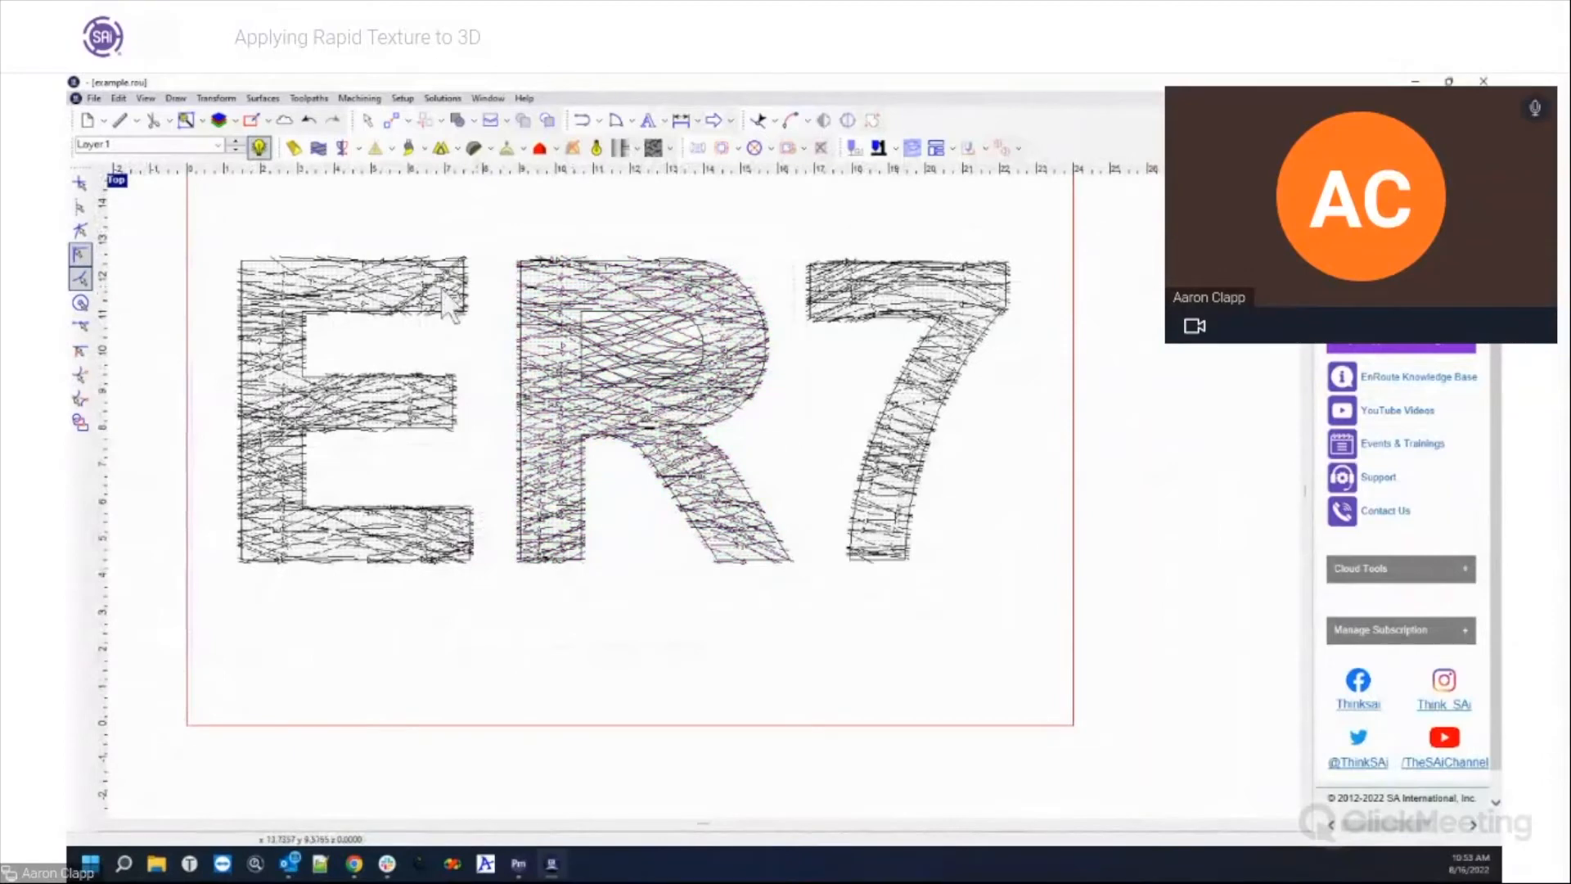
Step: Create an Engrave toolpath on the texture strokes of all three letters with the 90 Deg Conic tool at depth 0.2000
scroll(777, 520, down, 2)
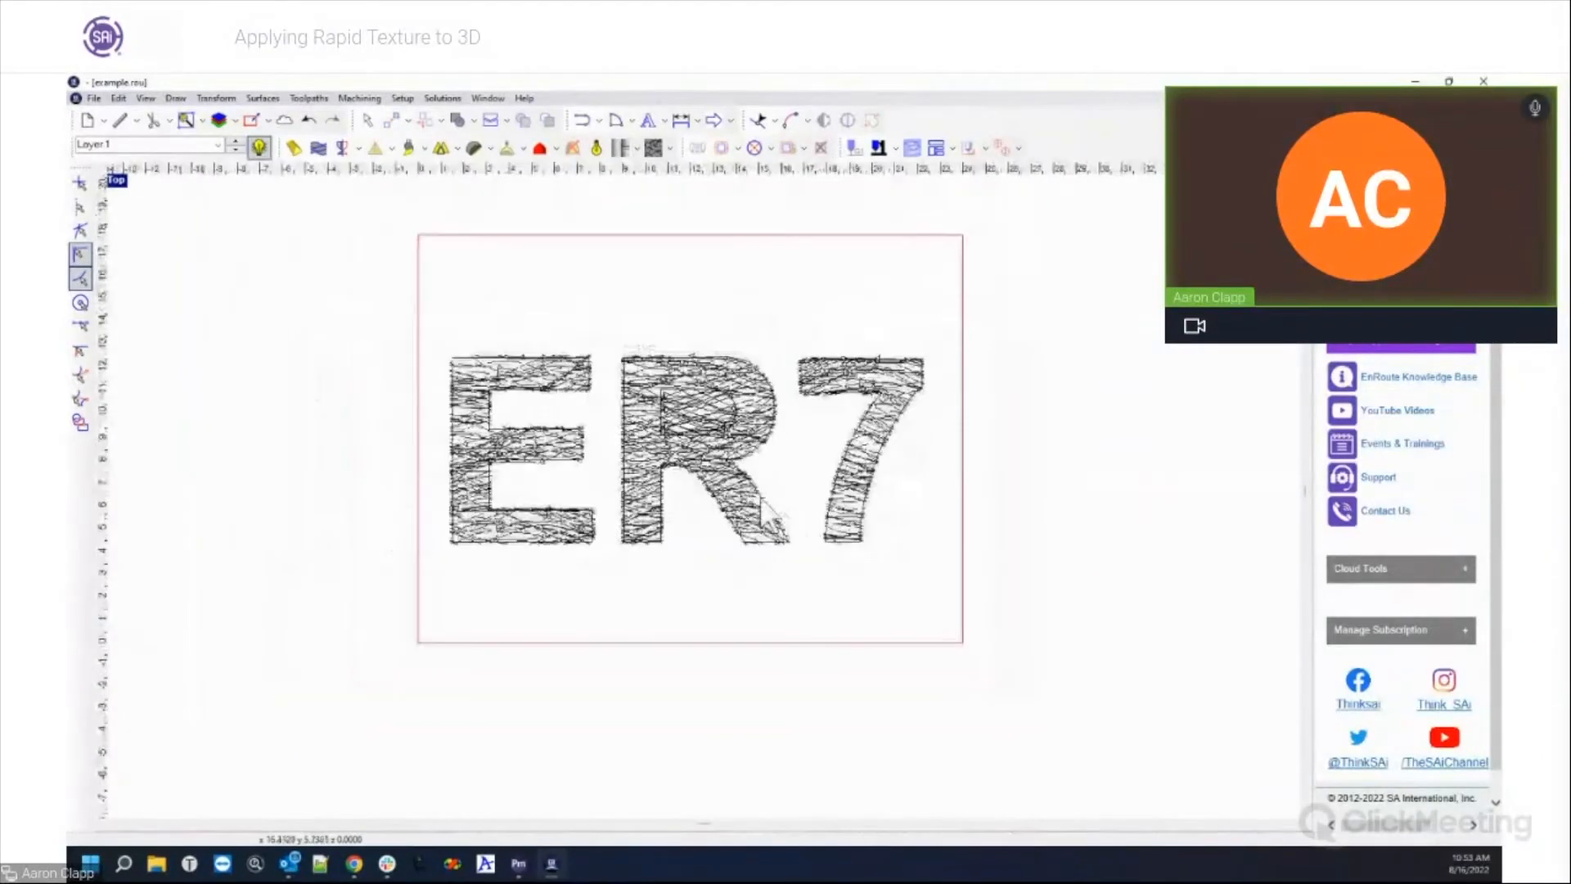
scroll(594, 422, up, 2)
scroll(593, 419, up, 2)
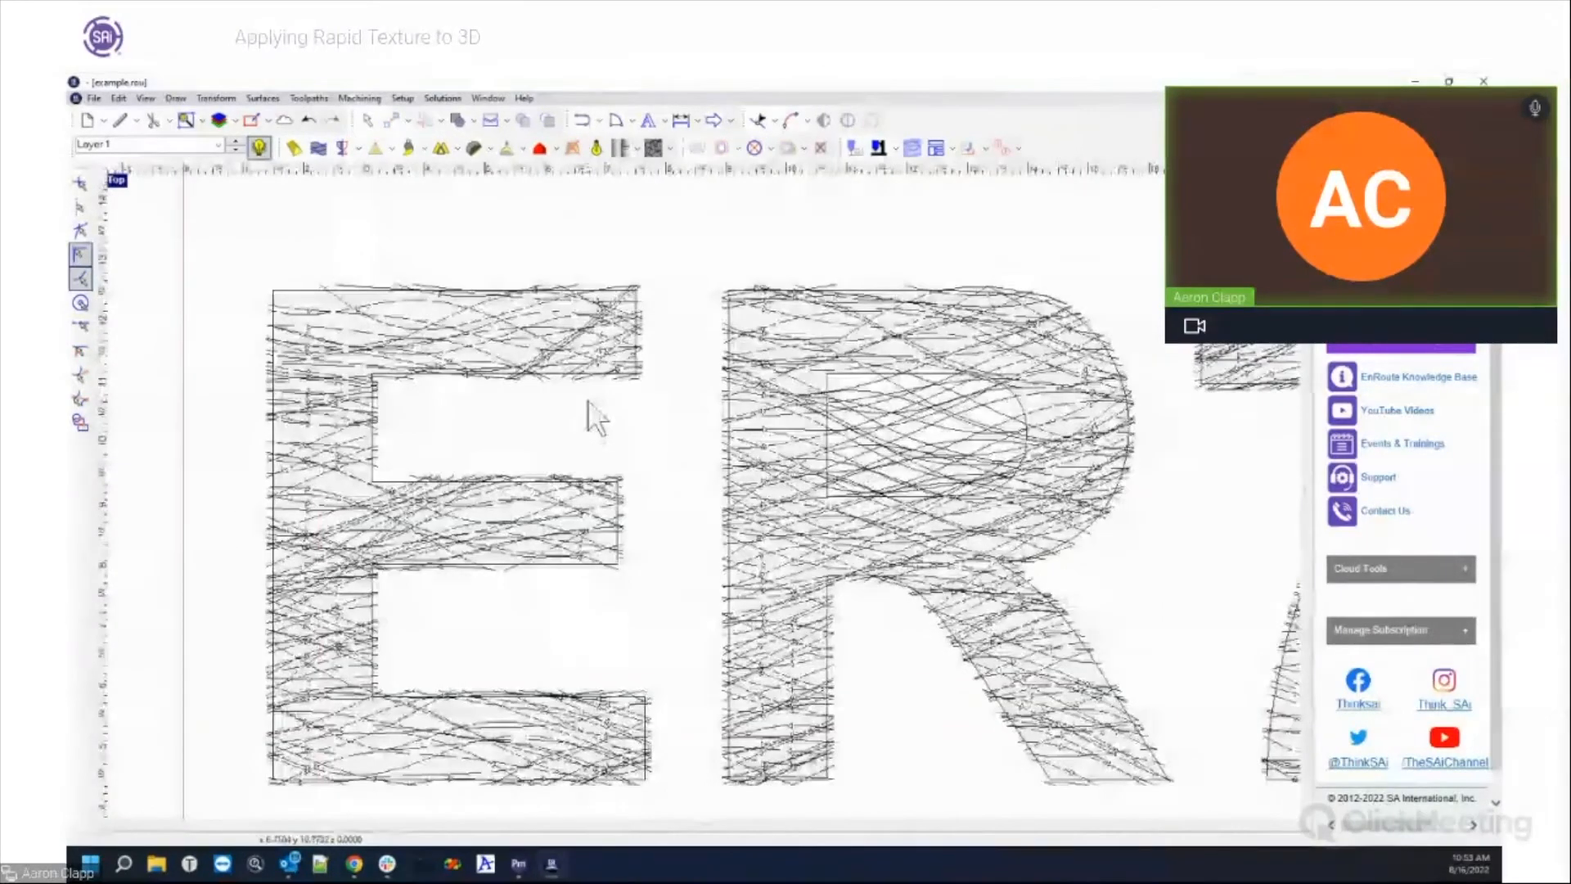
click(567, 366)
shift+click(878, 407)
shift+scroll(790, 413, down, 4)
shift+click(818, 390)
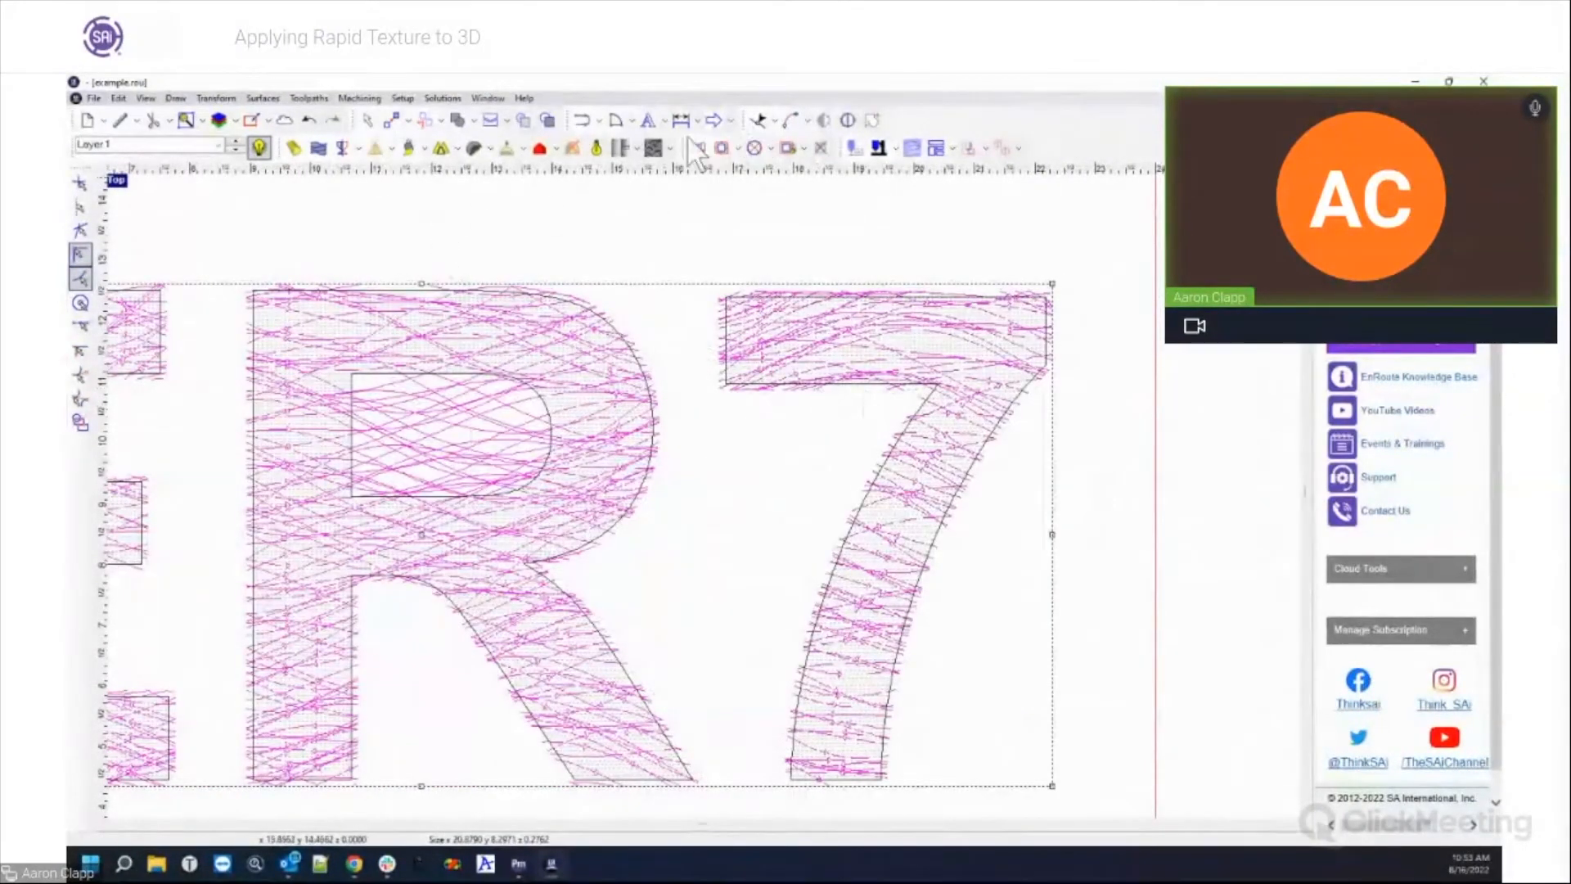
click(736, 147)
click(738, 252)
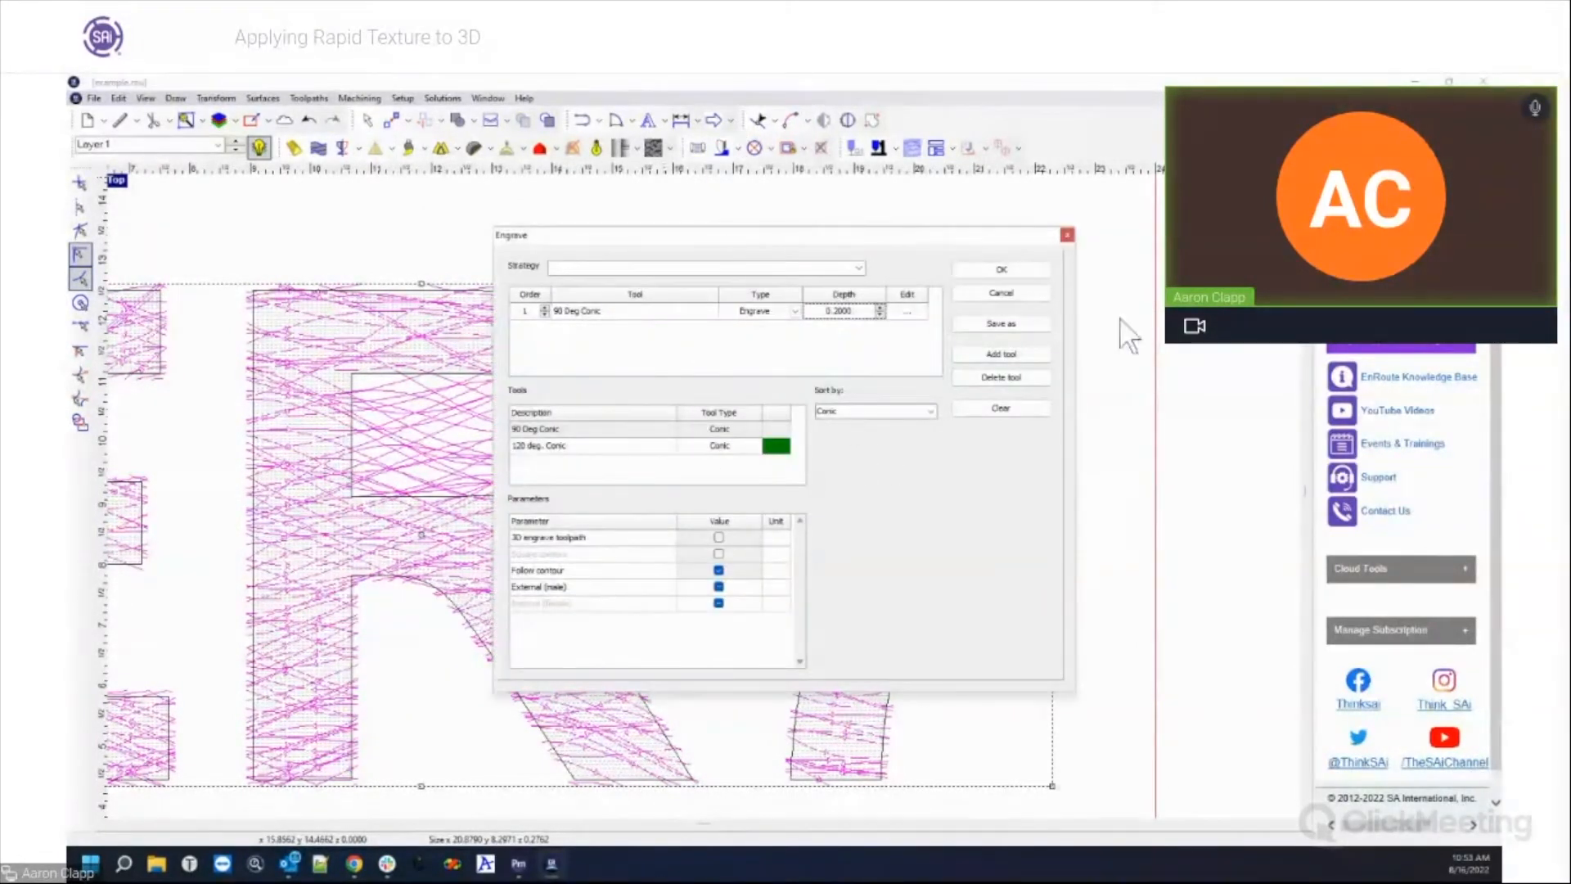
click(1000, 270)
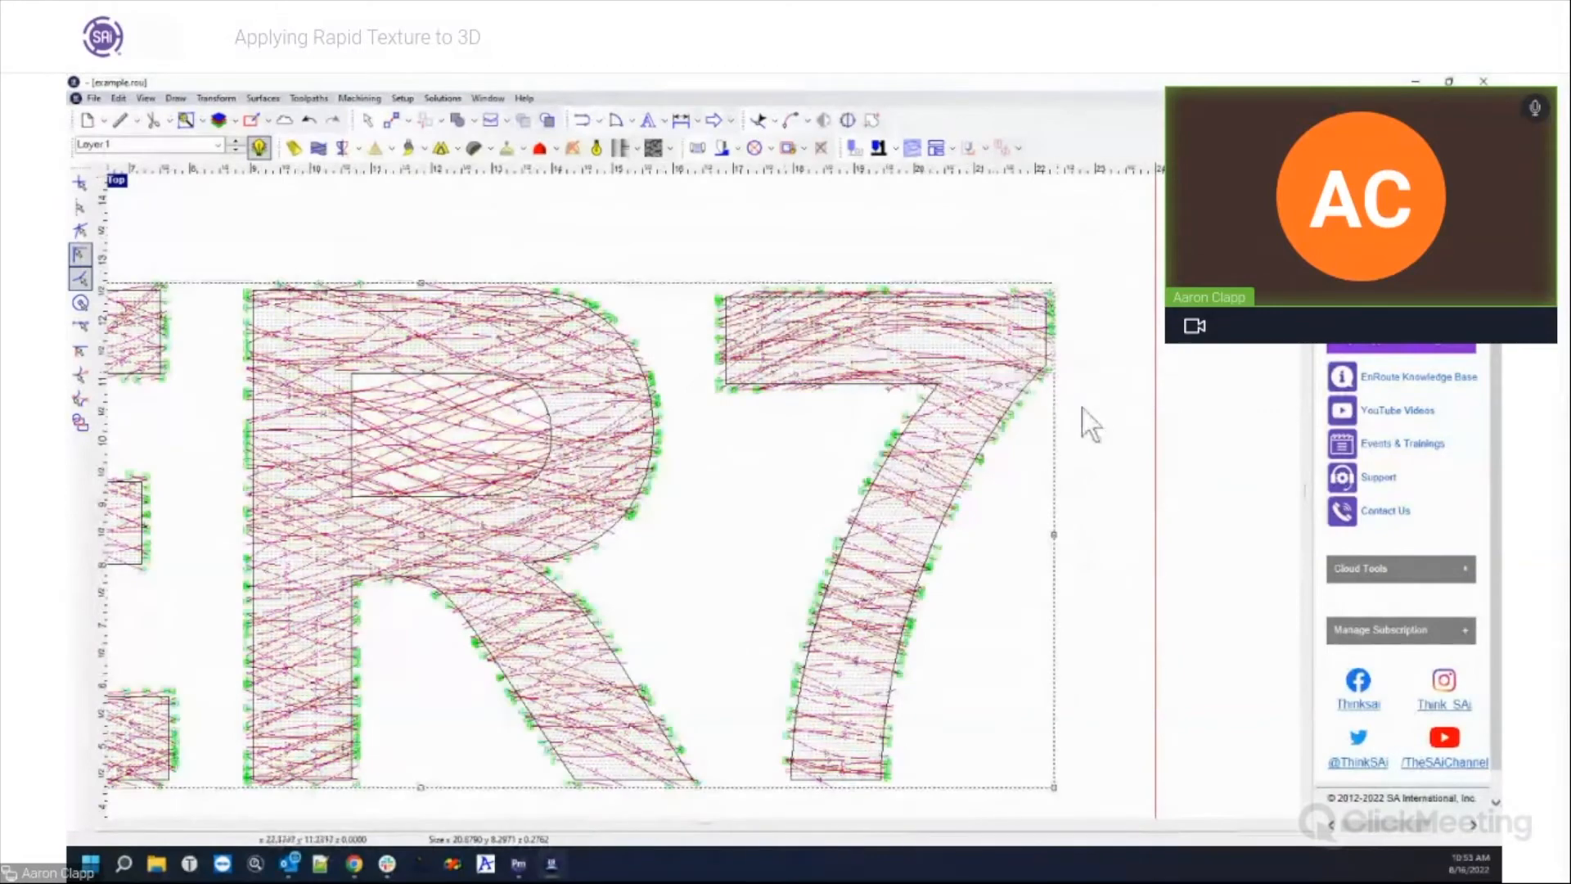
Step: Create a fill toolpath for the ER7 letters with the 3/8" Ball End Mill at depth 1.0000, applied to the relief surface
scroll(667, 530, down, 6)
scroll(344, 479, up, 5)
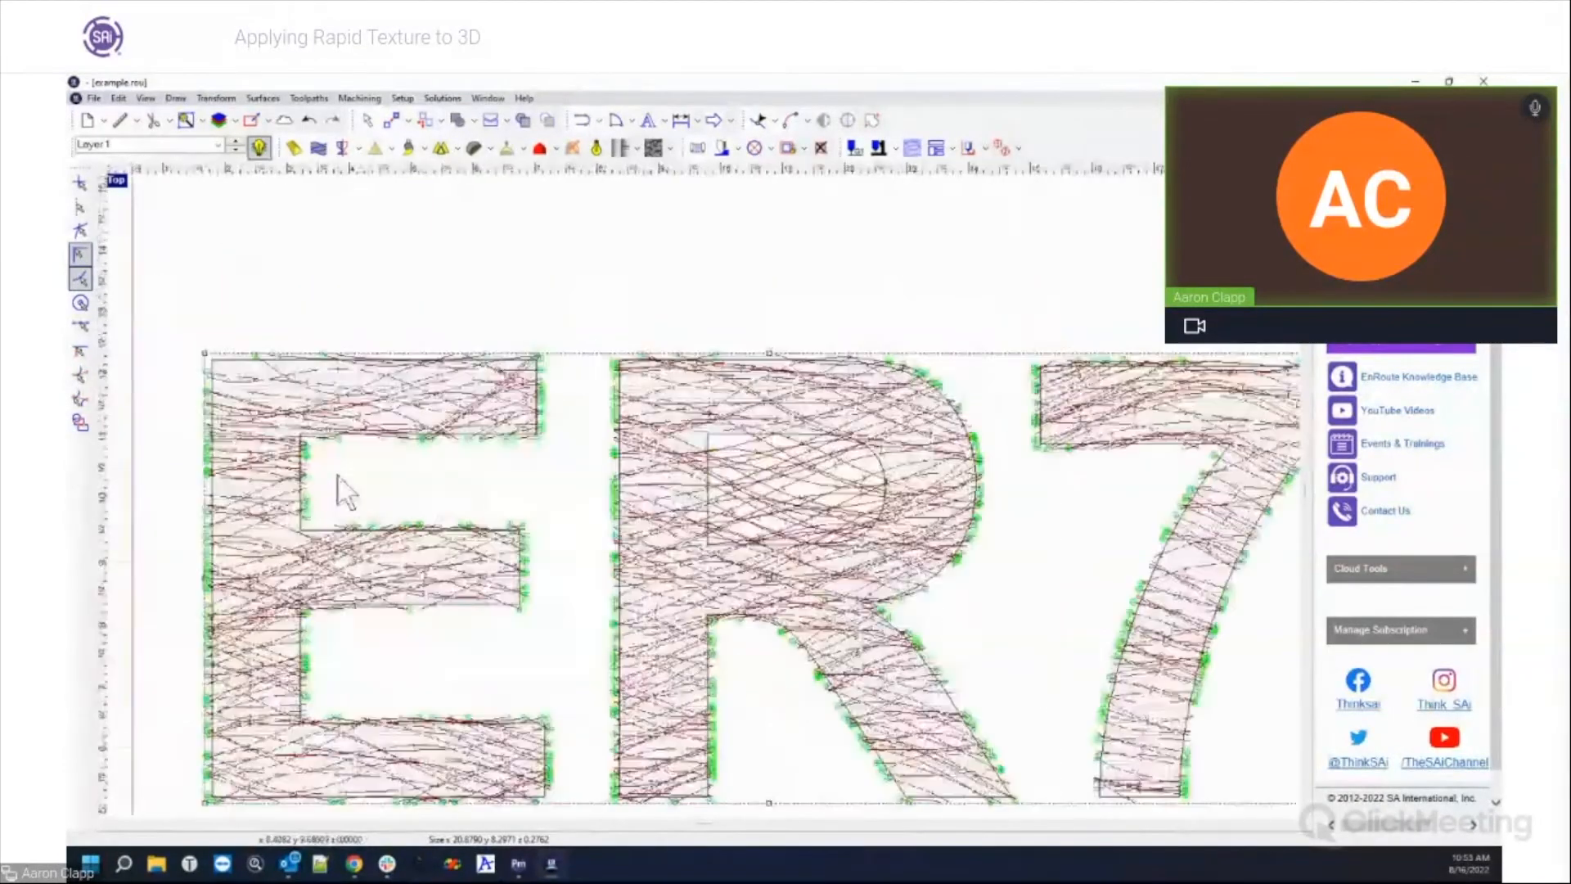
scroll(344, 491, up, 1)
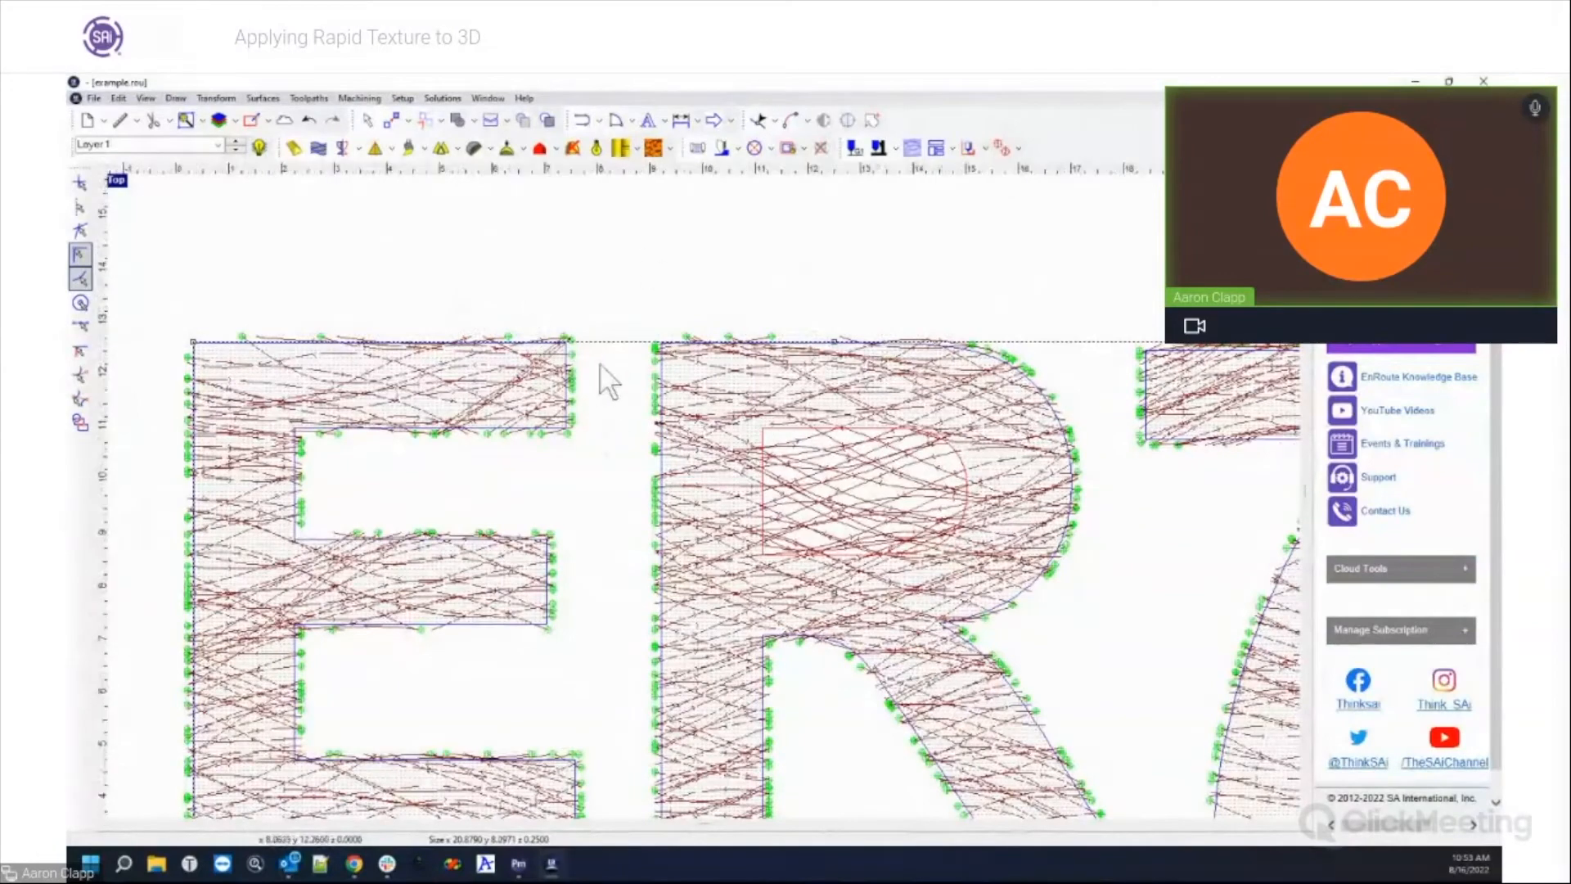
scroll(606, 378, down, 1)
scroll(598, 366, down, 2)
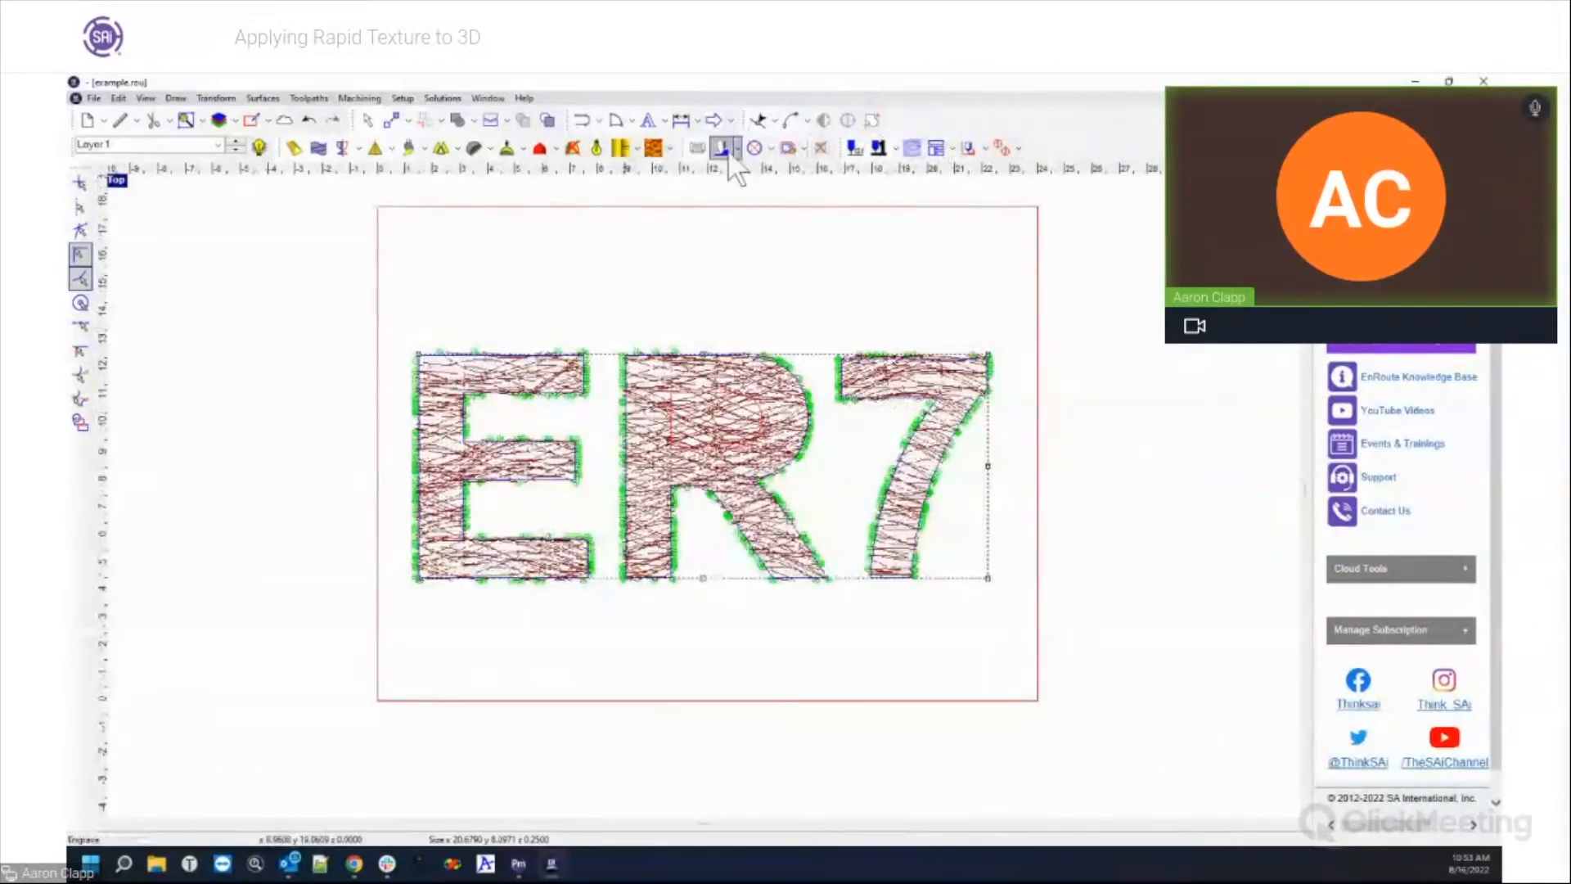
click(740, 150)
click(742, 214)
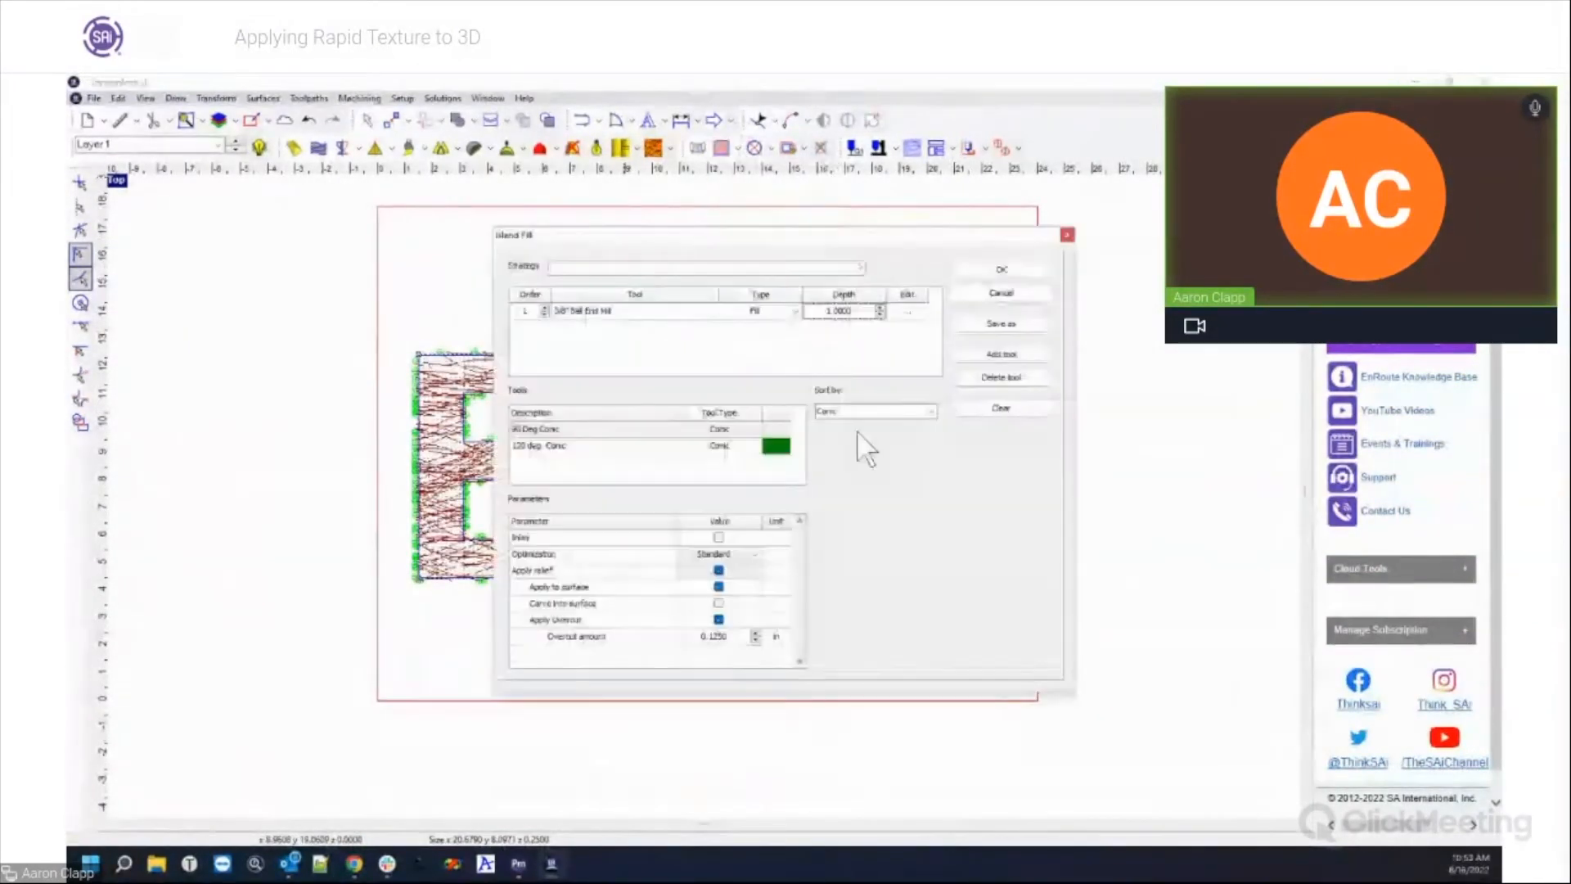
click(991, 273)
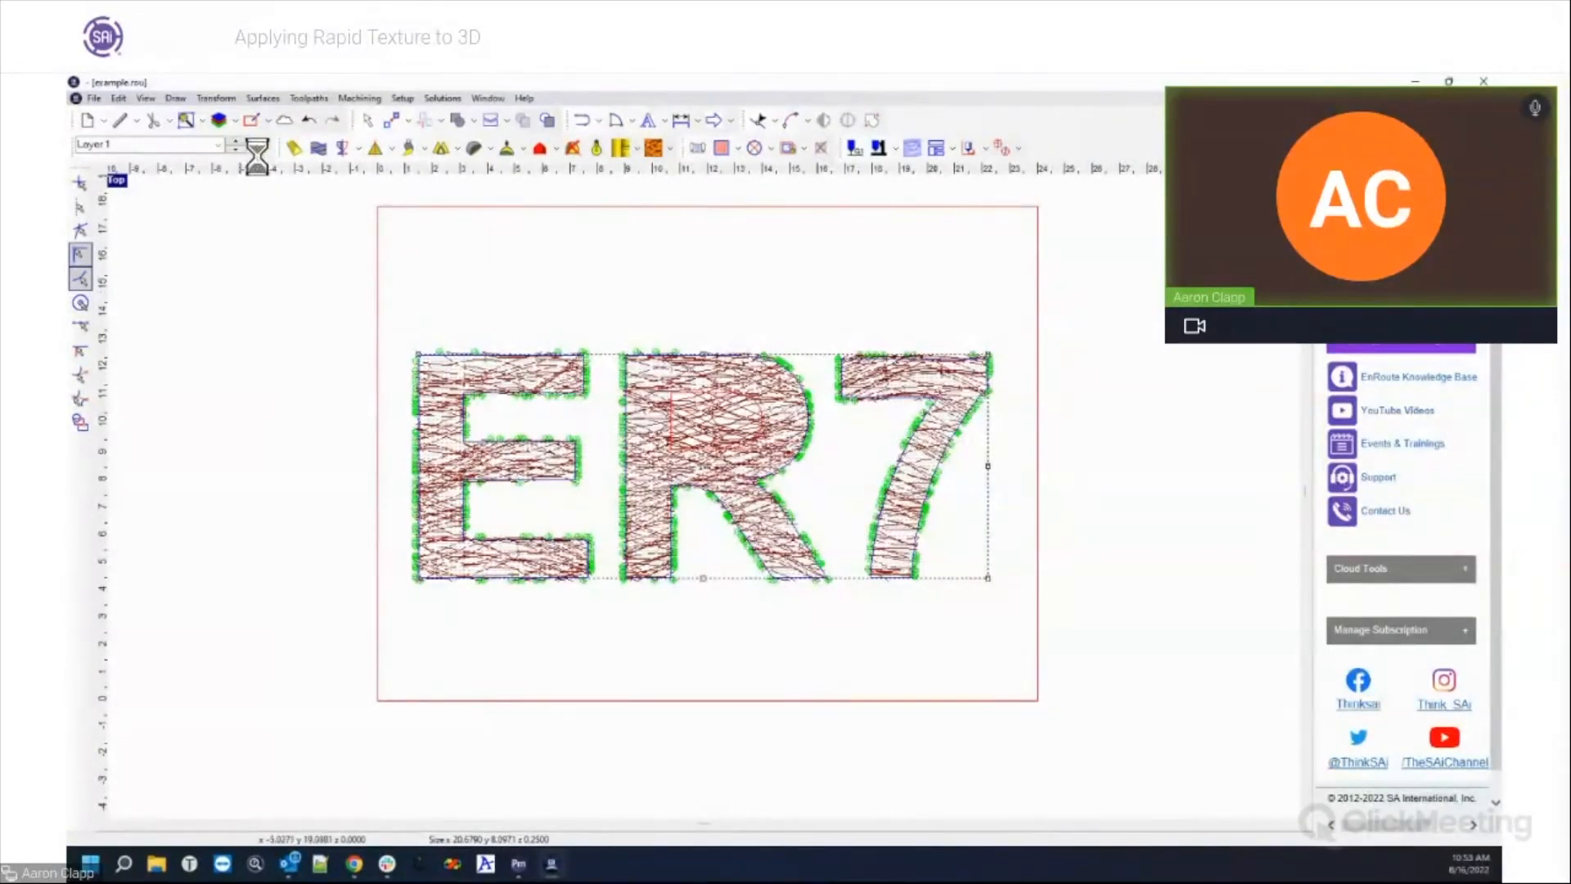
Step: Switch to Layer 2, create an offset toolpath around the ER7 letter contours and show all layers together
click(235, 141)
drag(378, 325, 861, 543)
click(736, 151)
click(745, 170)
click(998, 276)
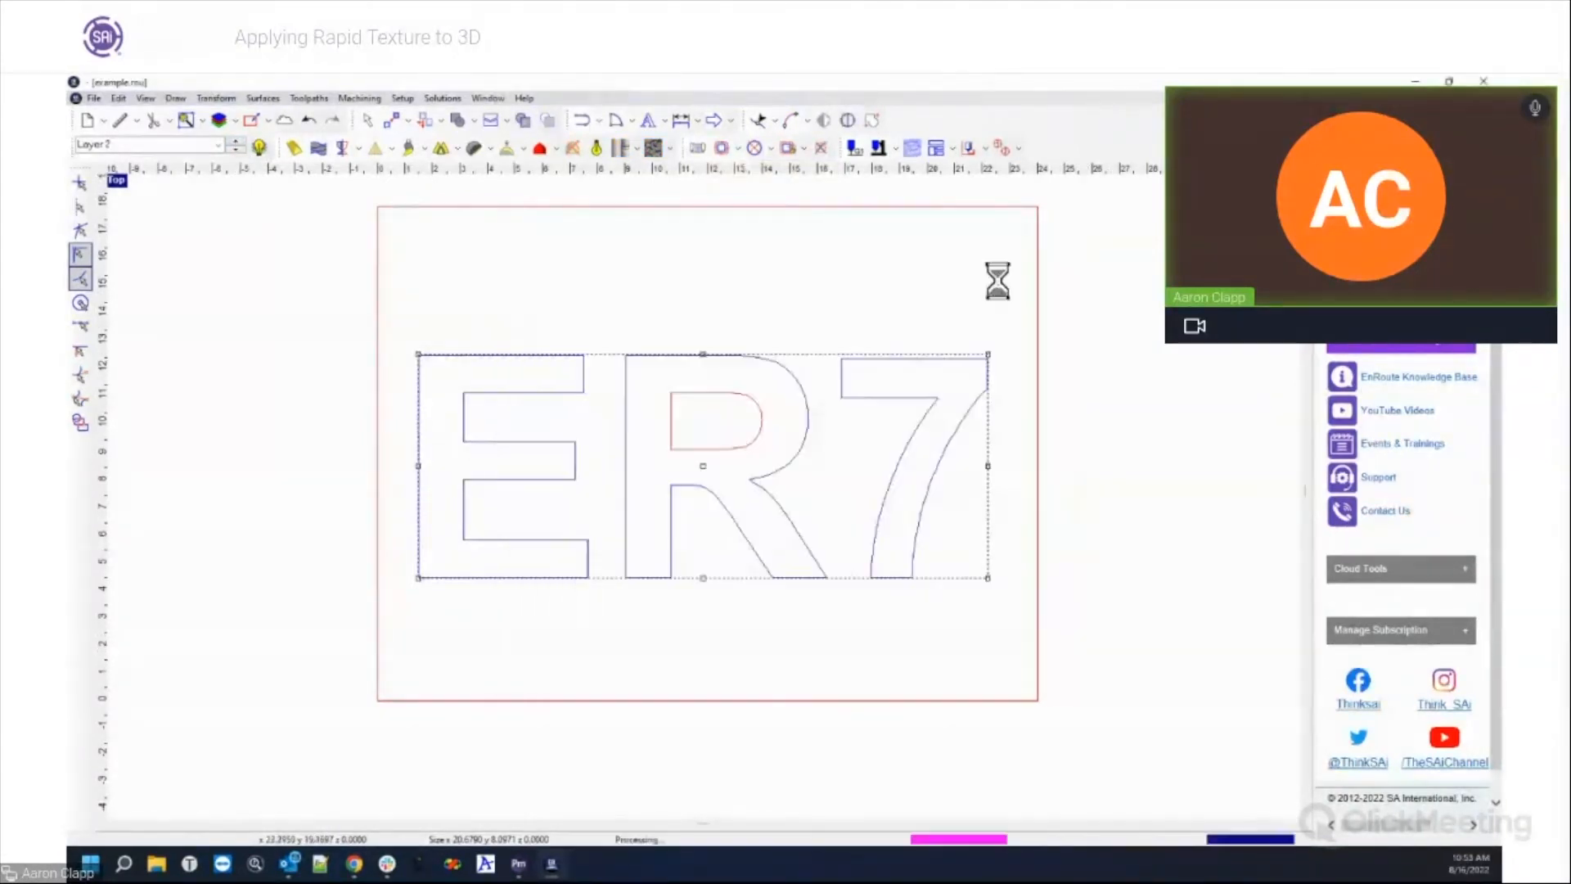
click(257, 148)
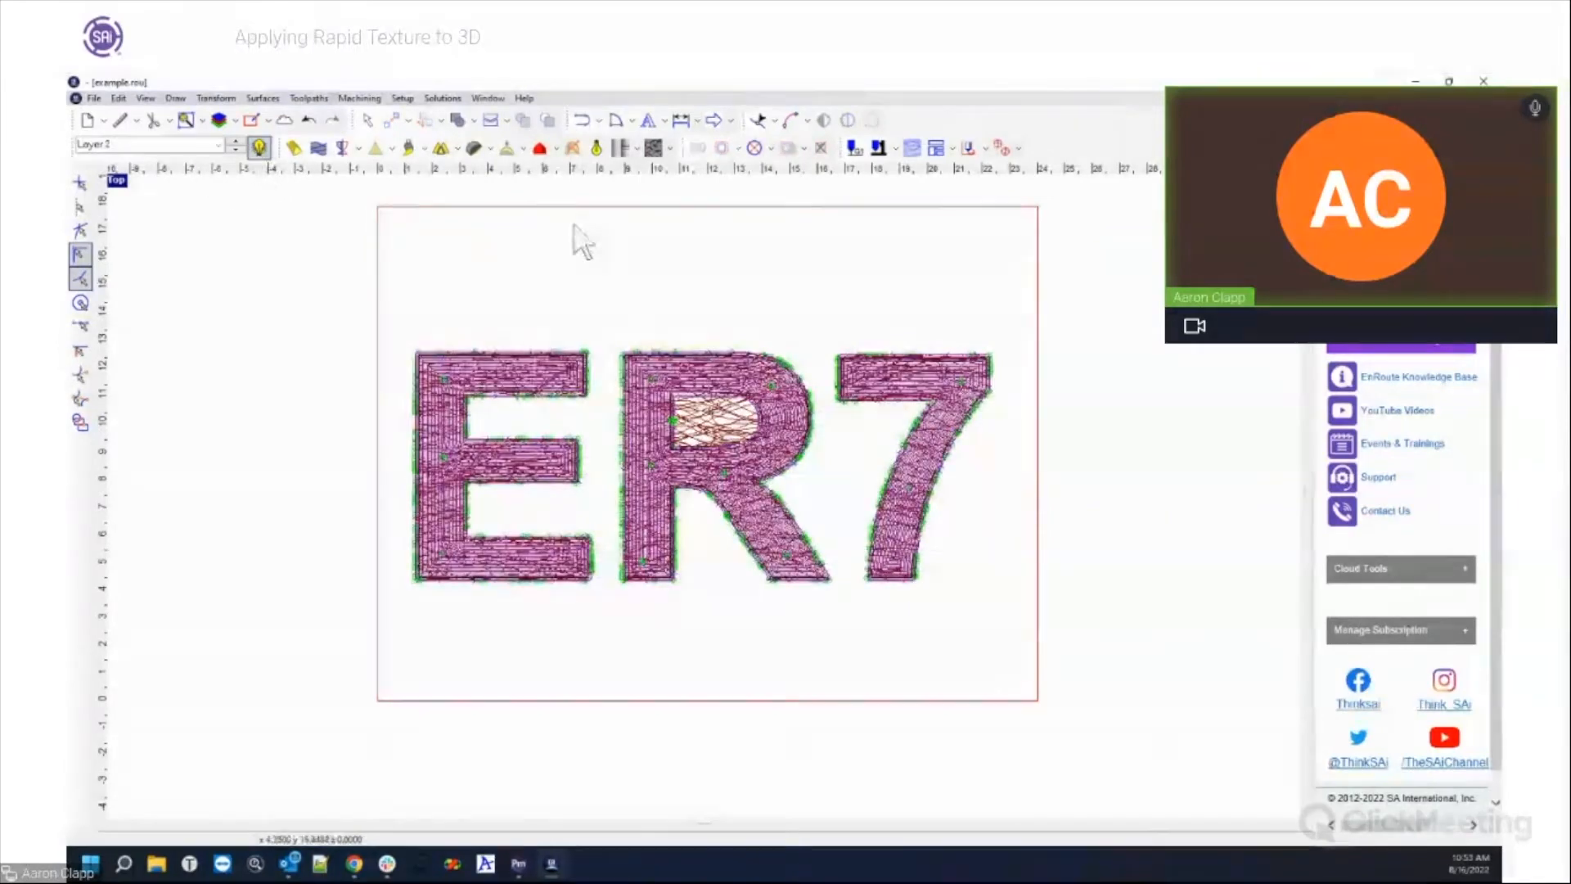
Step: Run the 3D simulation of all ER7 toolpaths at 80 dpi with tool colors, then close it
click(377, 98)
click(367, 253)
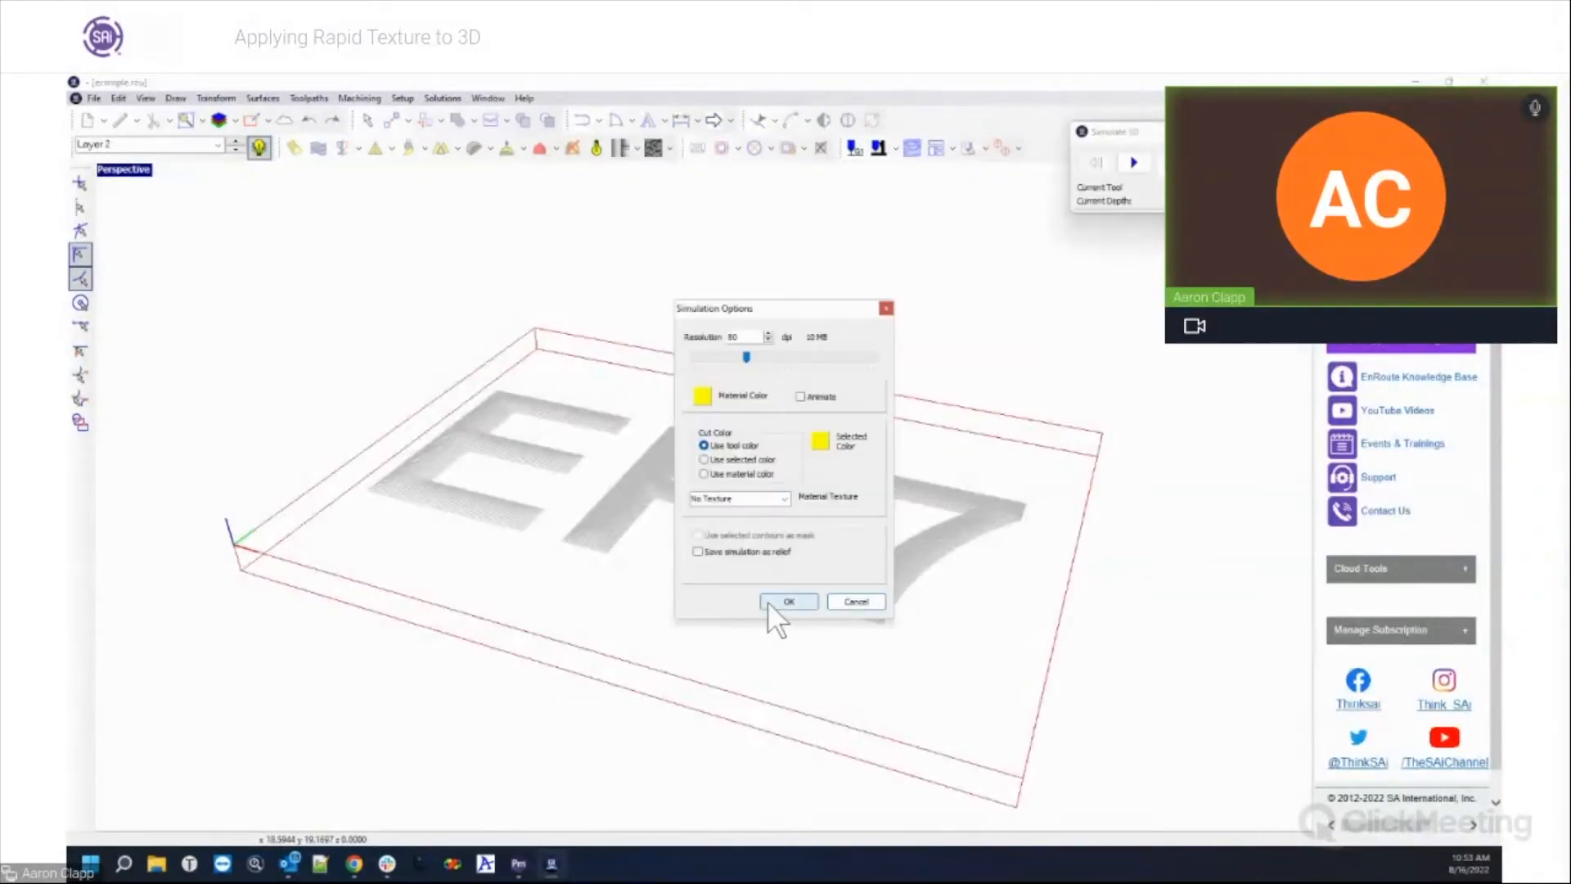
click(782, 603)
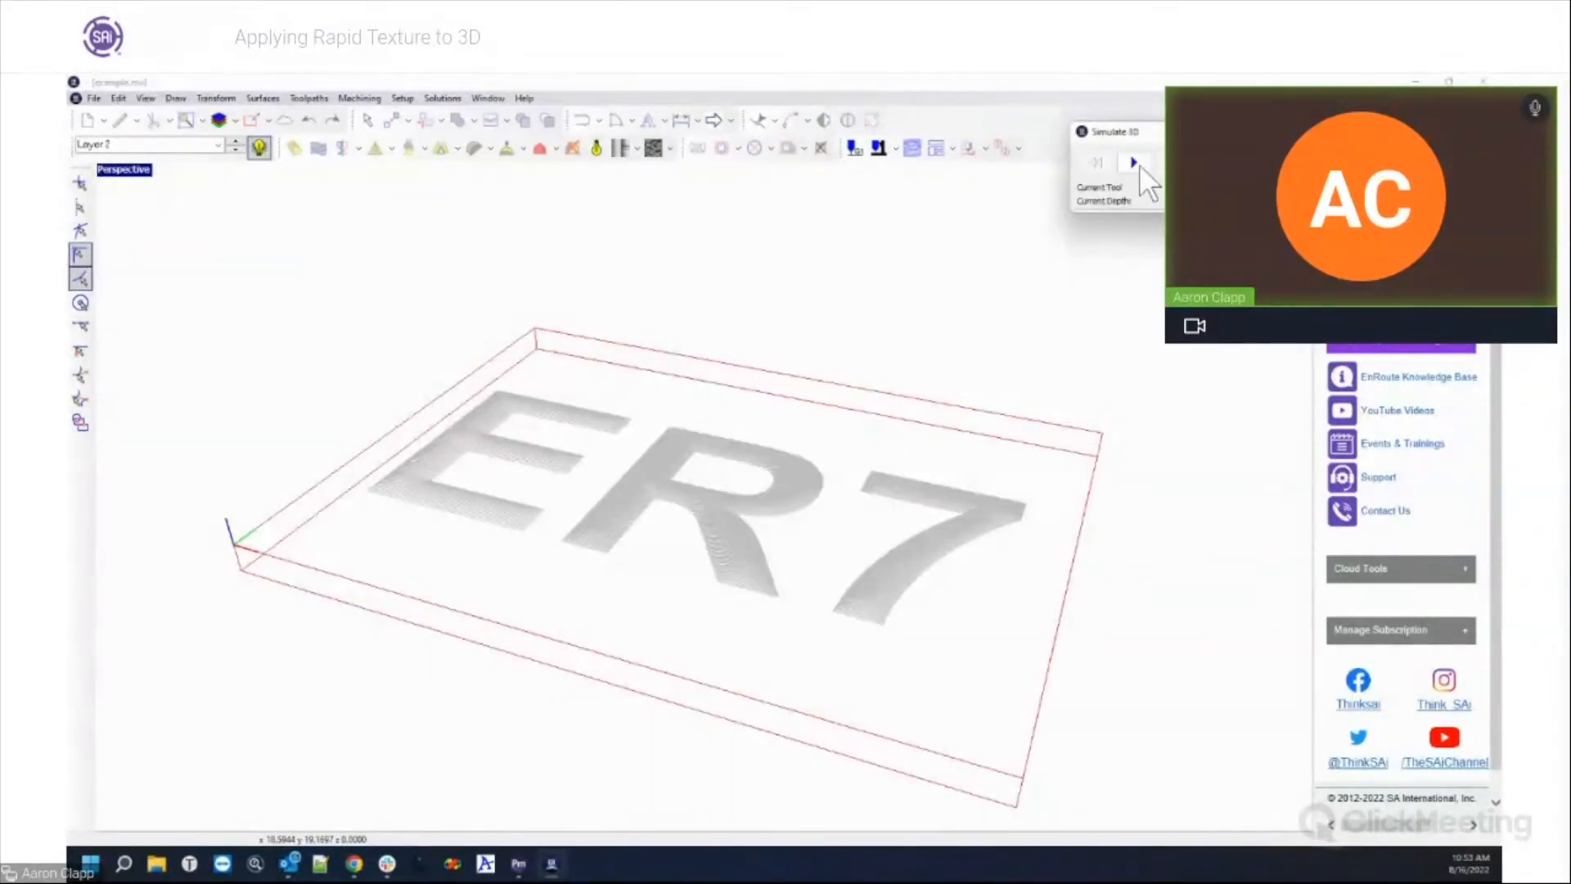
click(1134, 163)
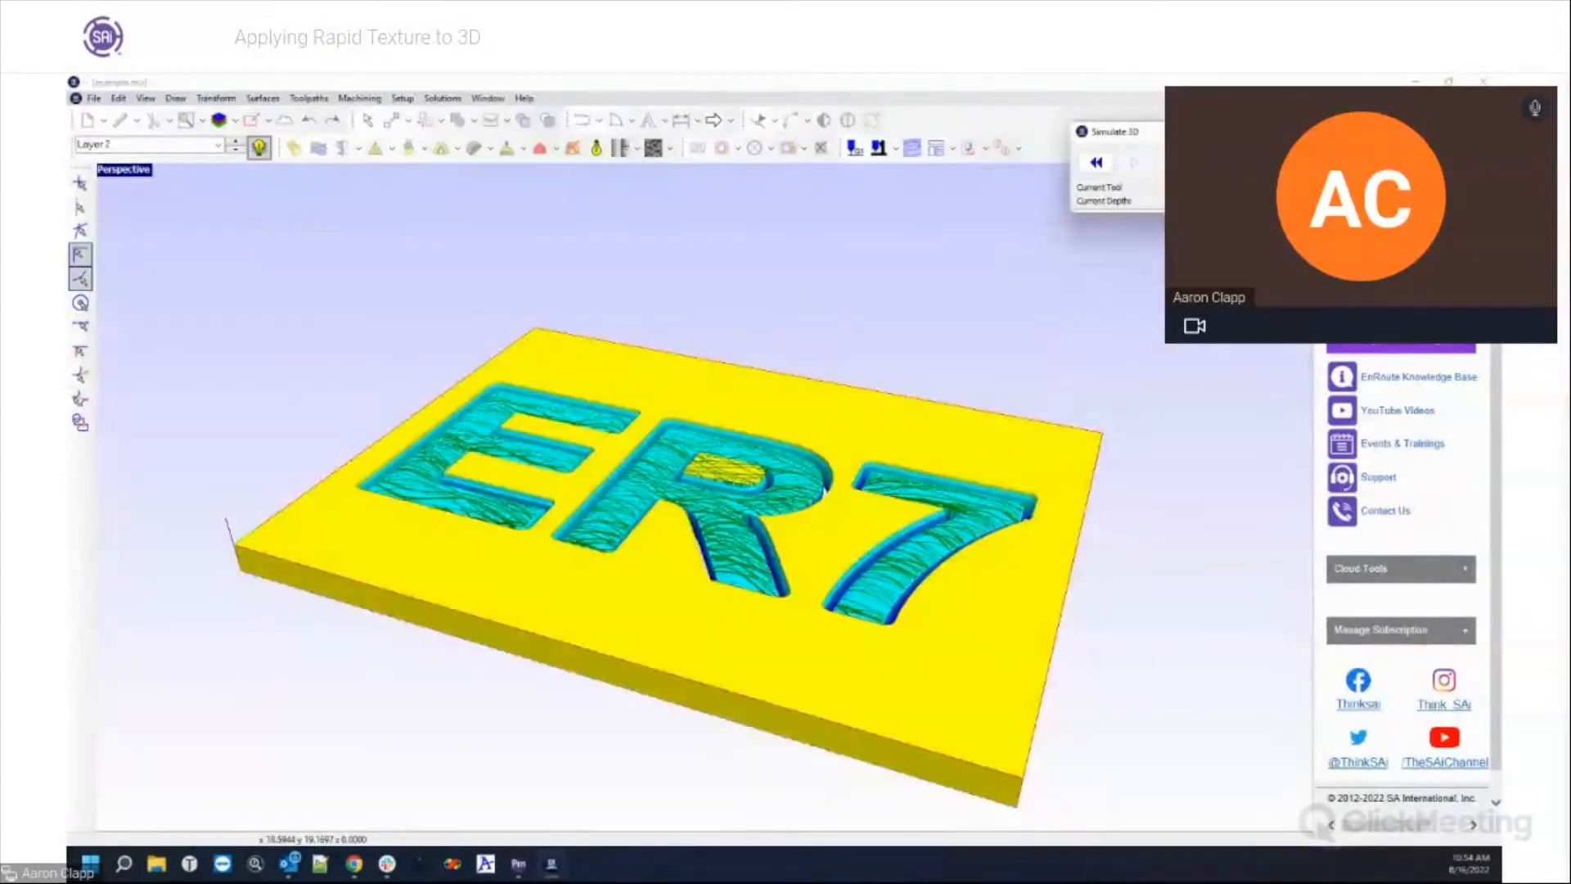
click(1294, 132)
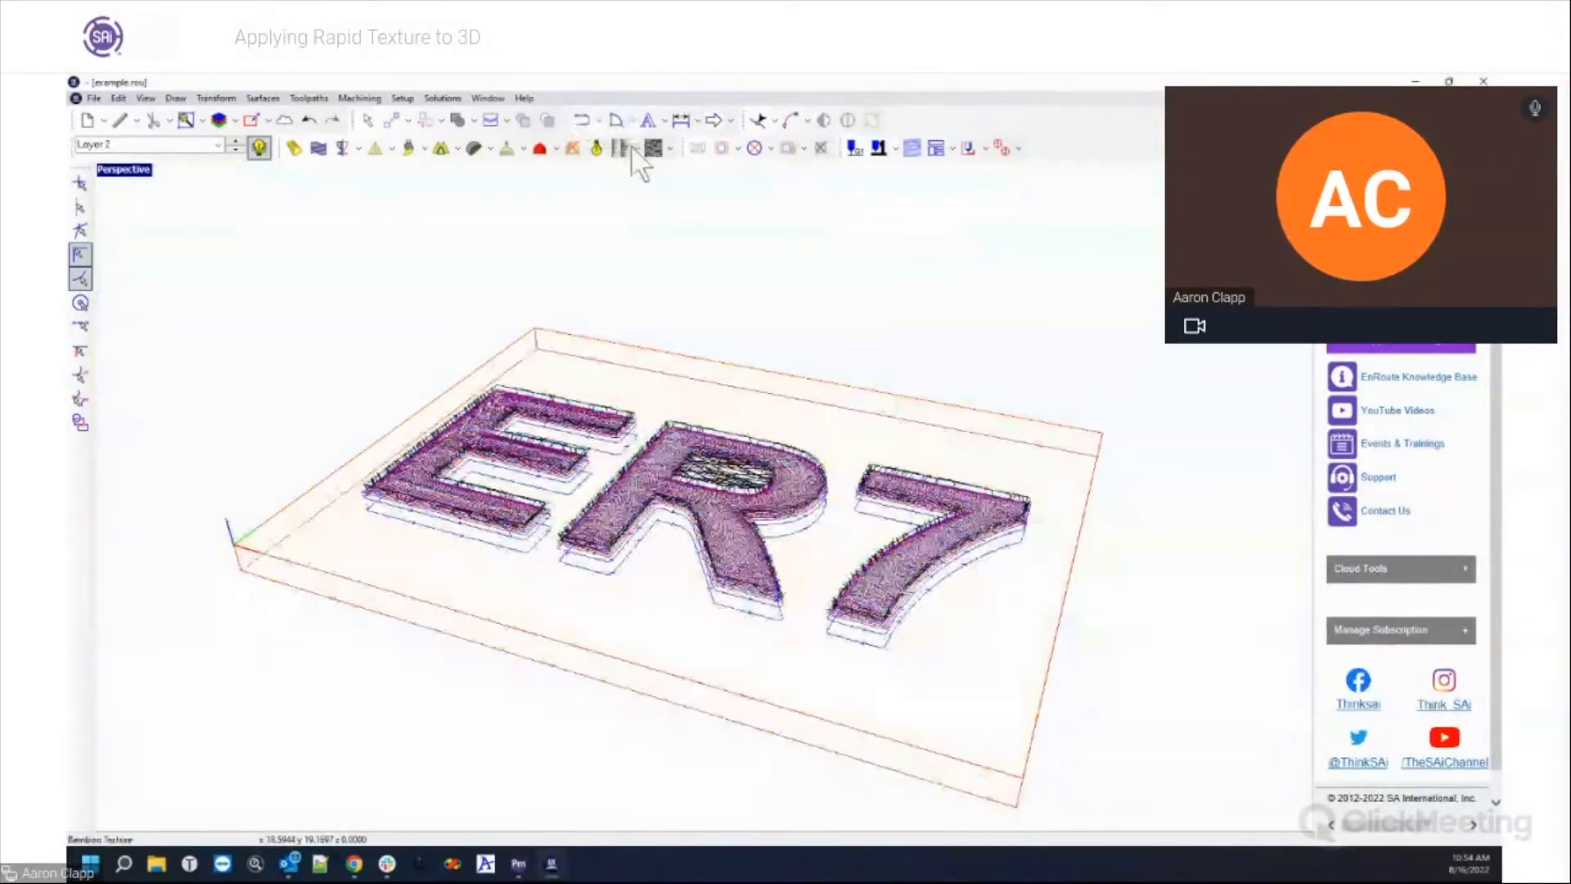
click(270, 95)
mouse_move(293, 184)
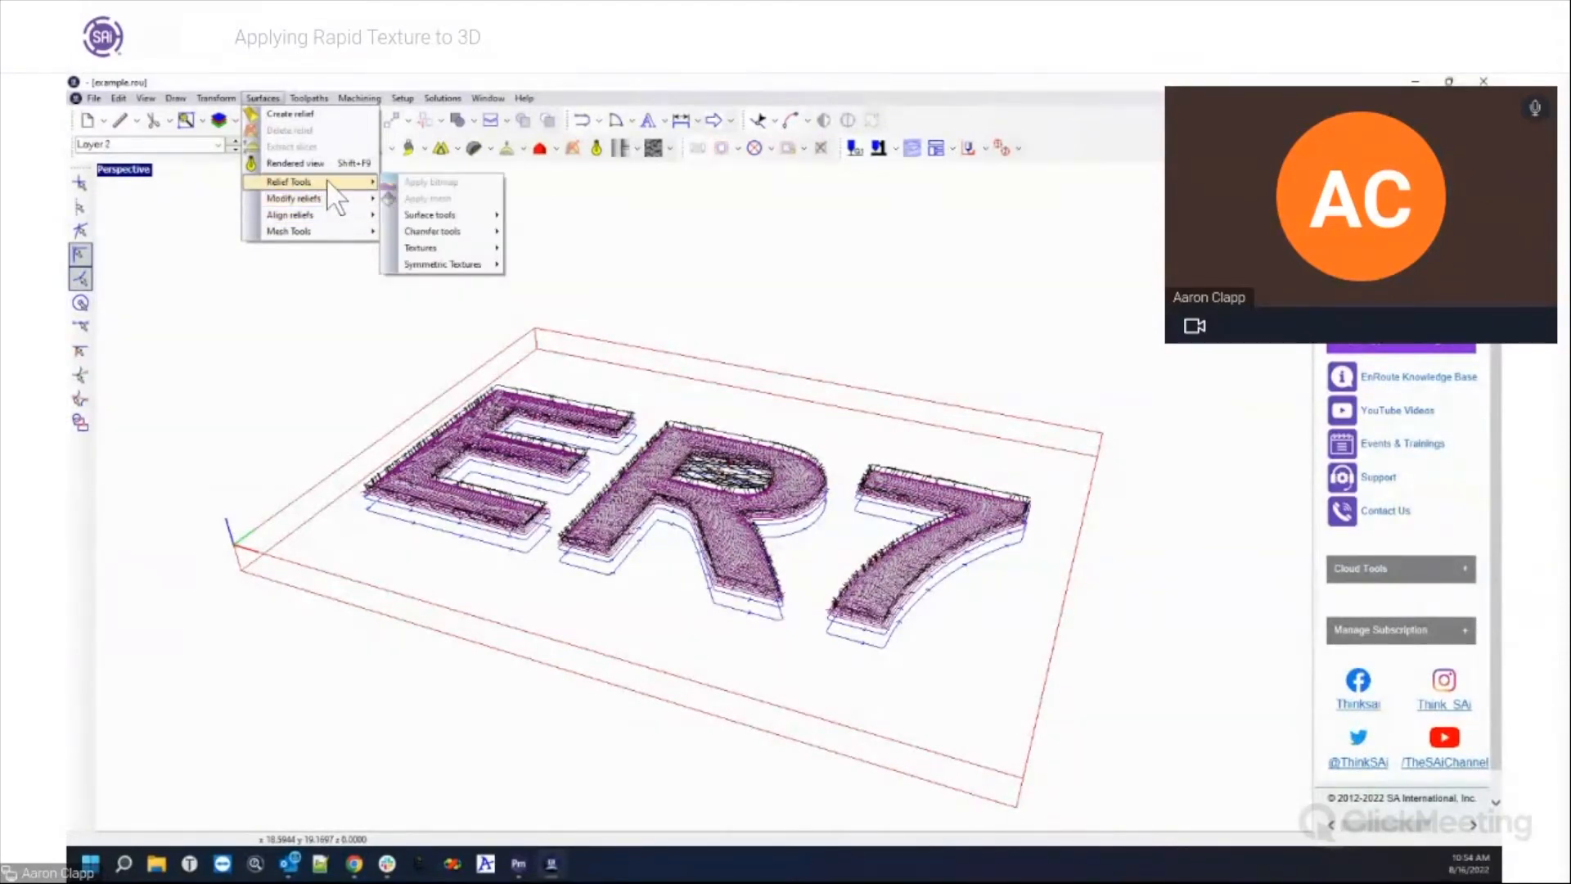
mouse_move(446, 249)
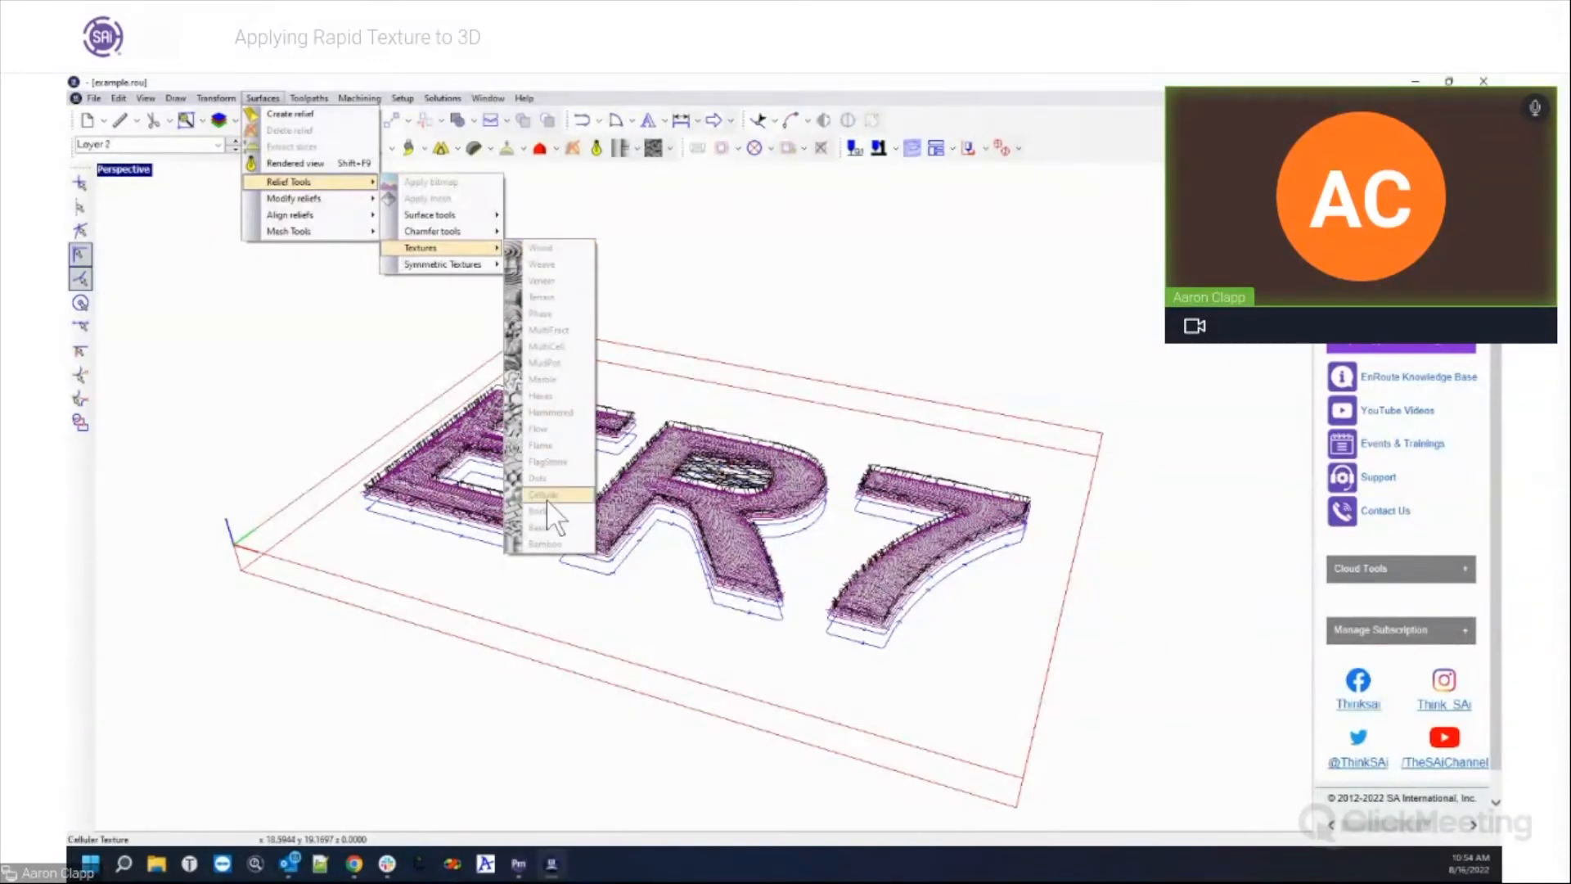
click(731, 281)
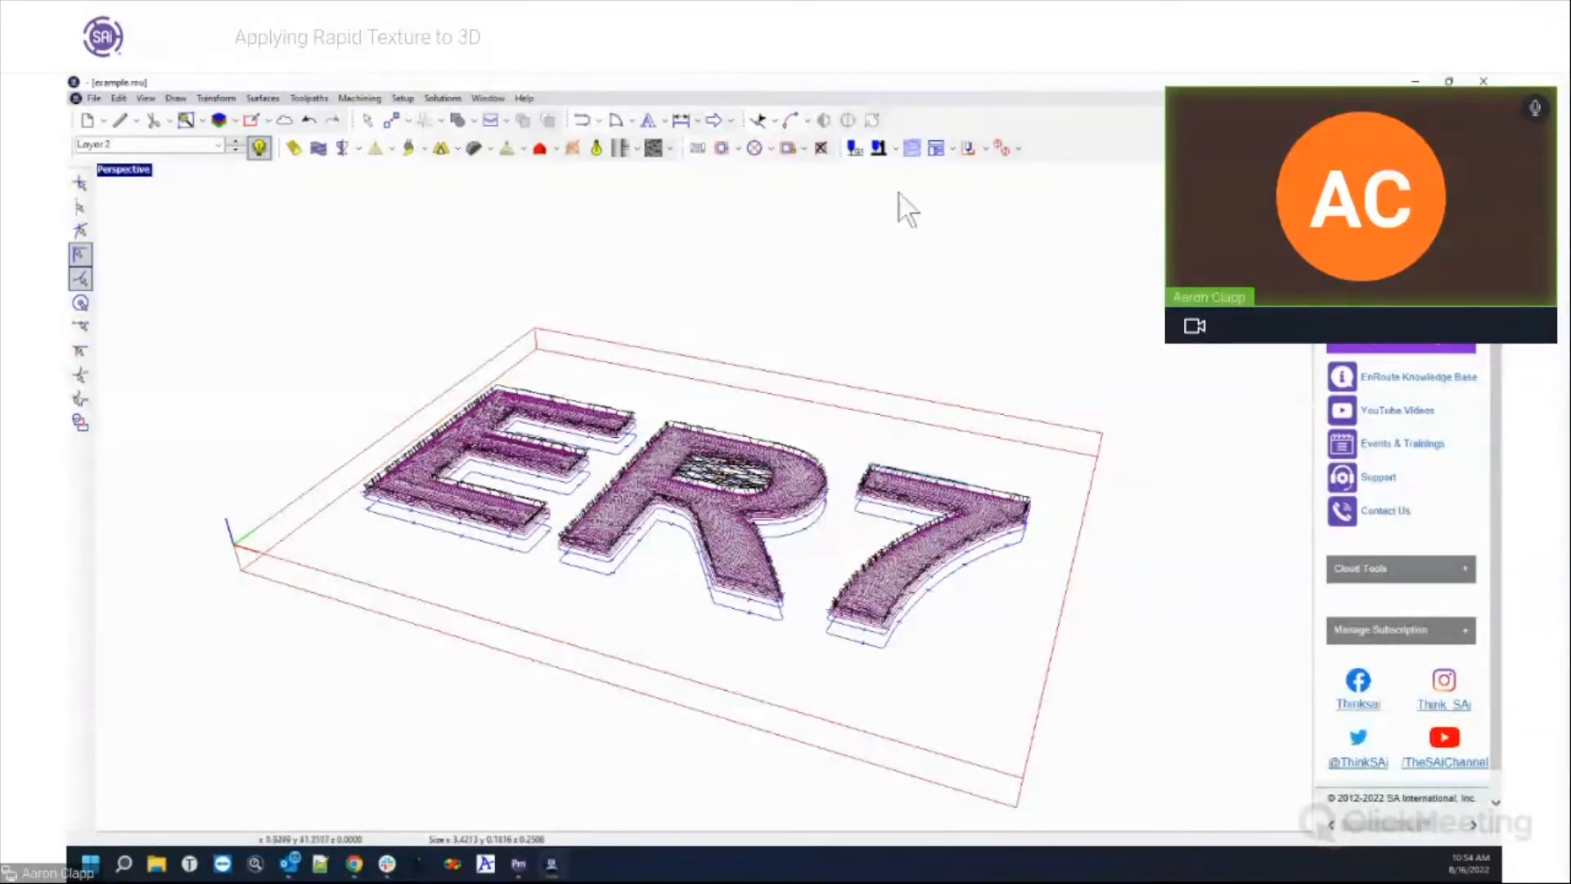
click(401, 224)
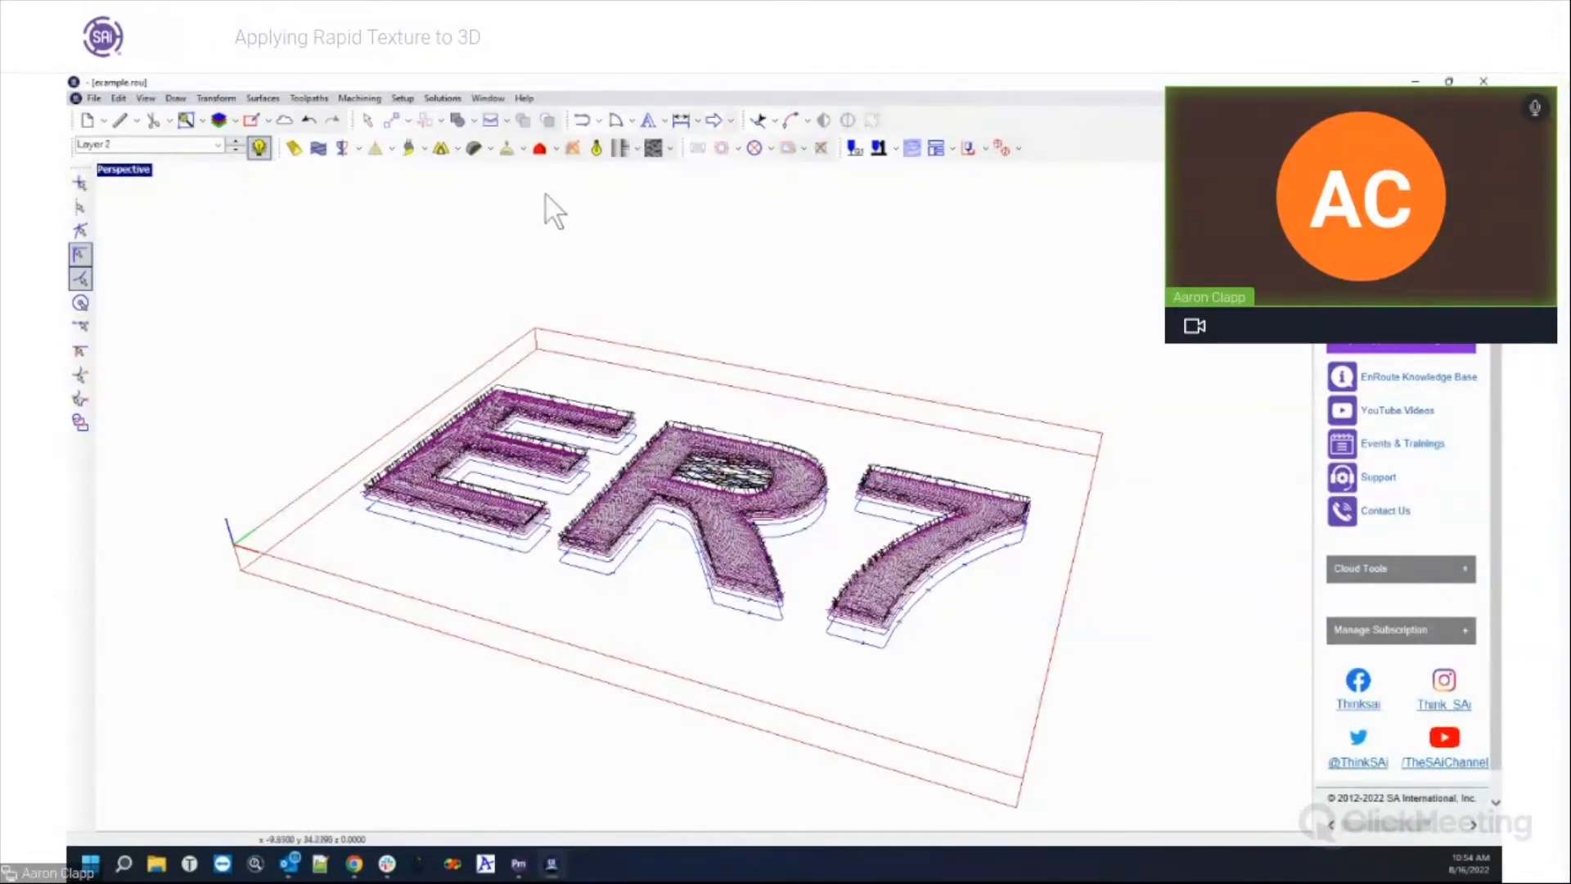
Step: Run the 3D simulation of the ER7 toolpaths again, this time with the cutting animated
click(359, 98)
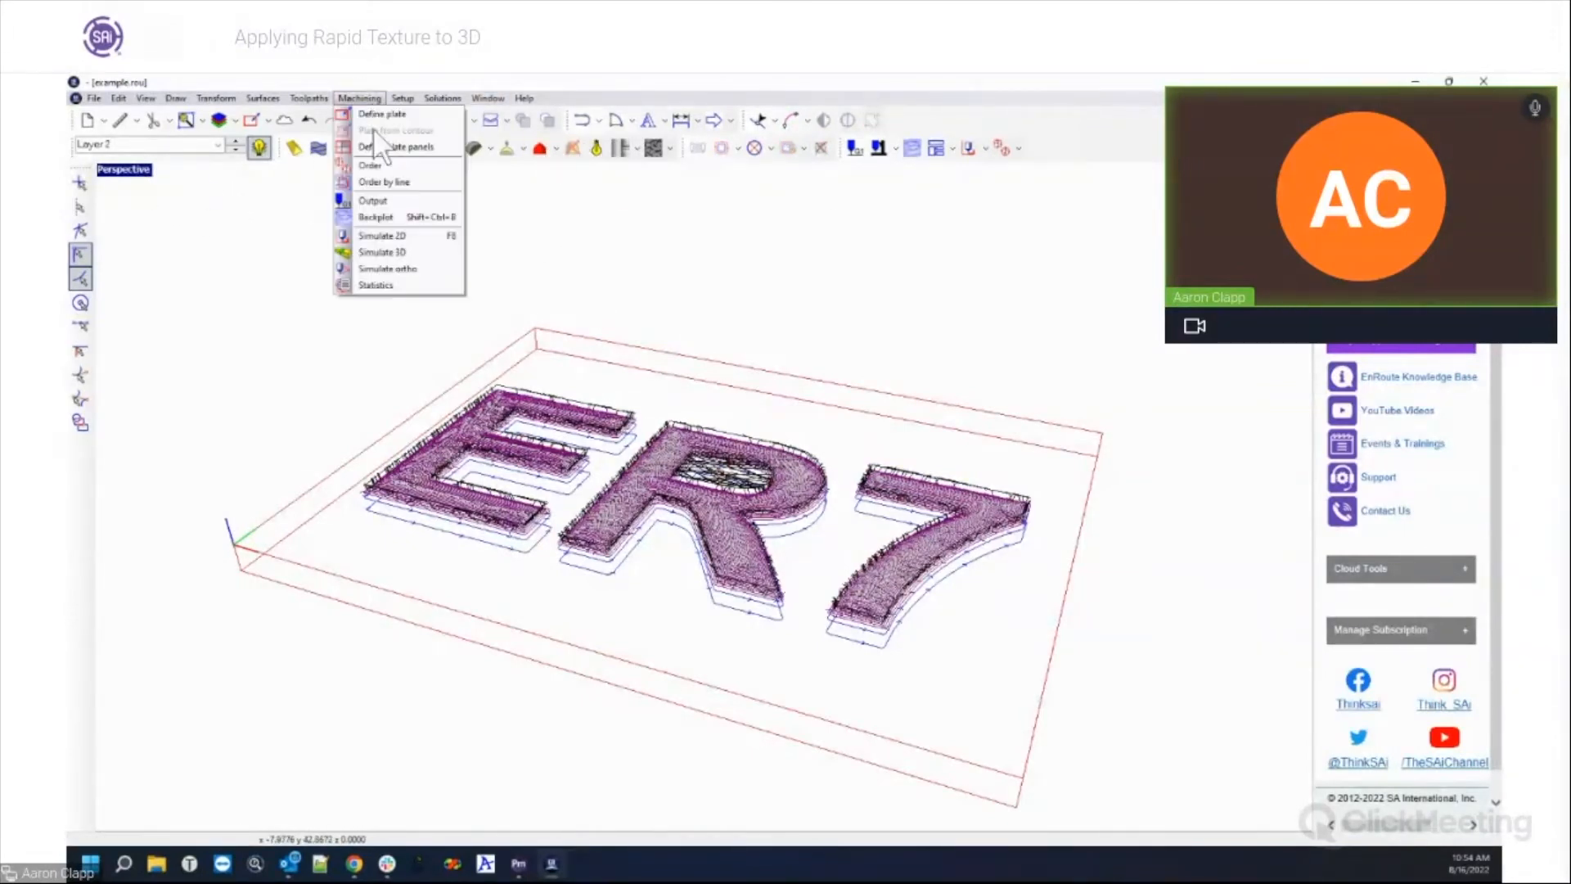
click(381, 252)
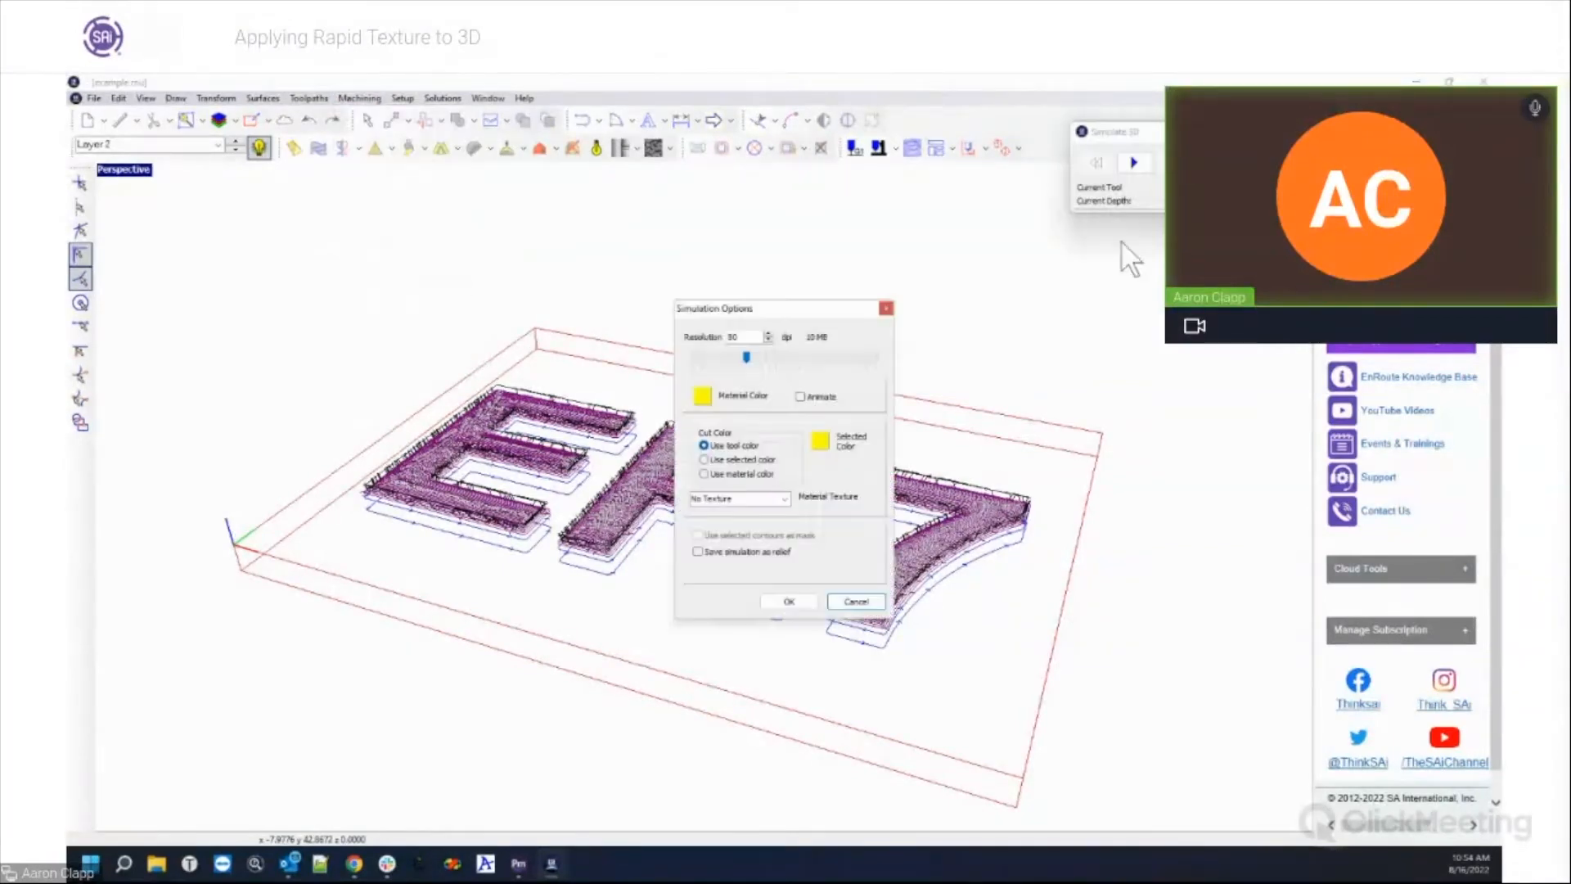
click(797, 601)
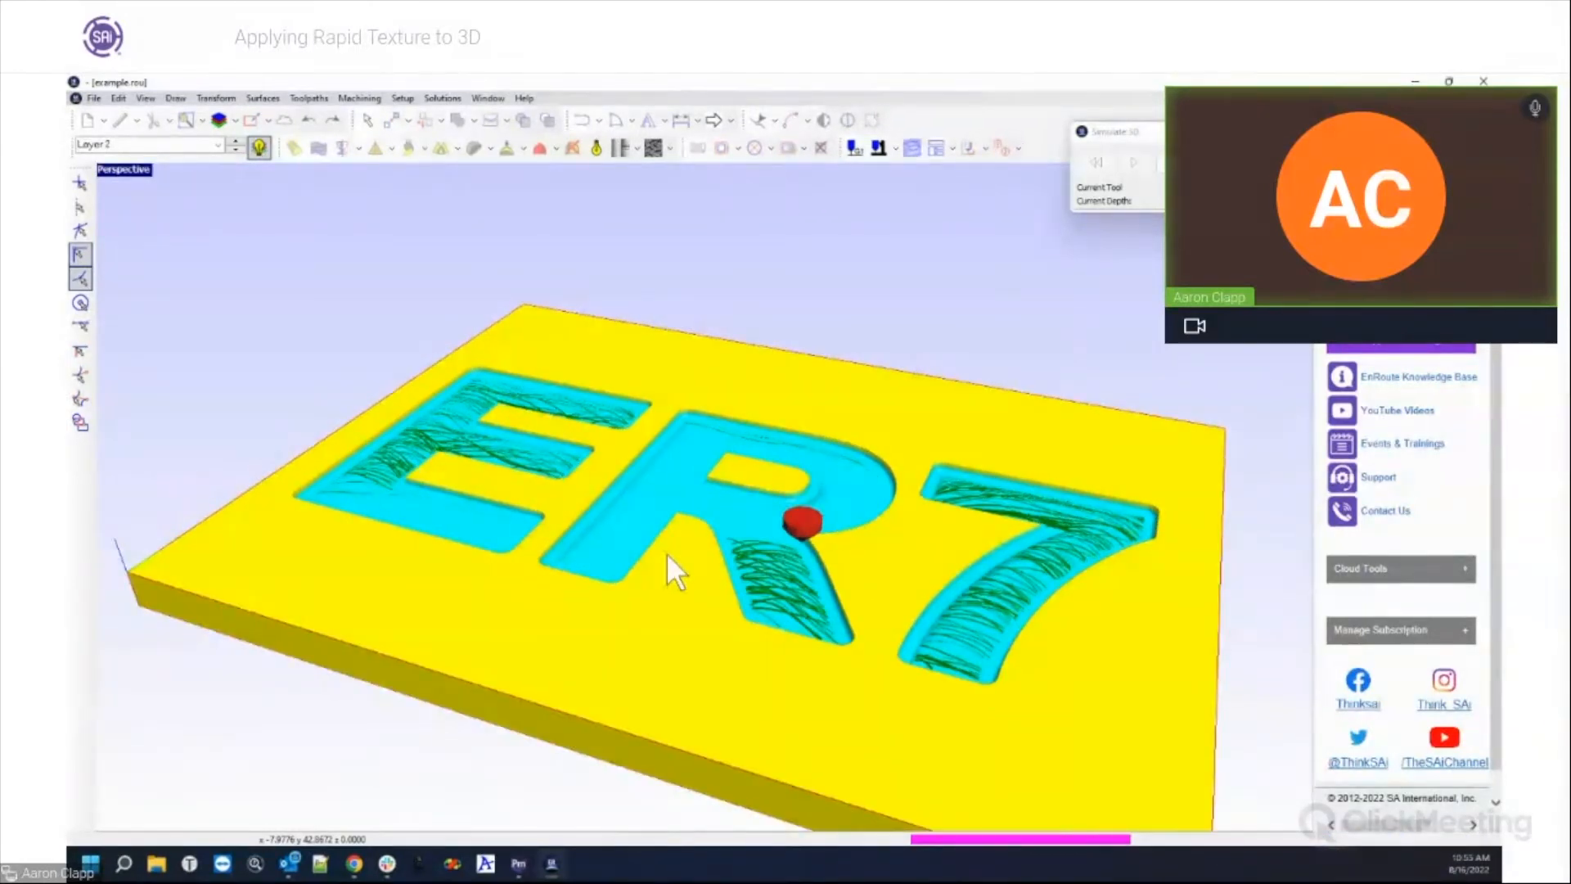
Step: Examine the simulated carving from several angles, then close the simulation and return to the four-view layout
drag(993, 626, 659, 624)
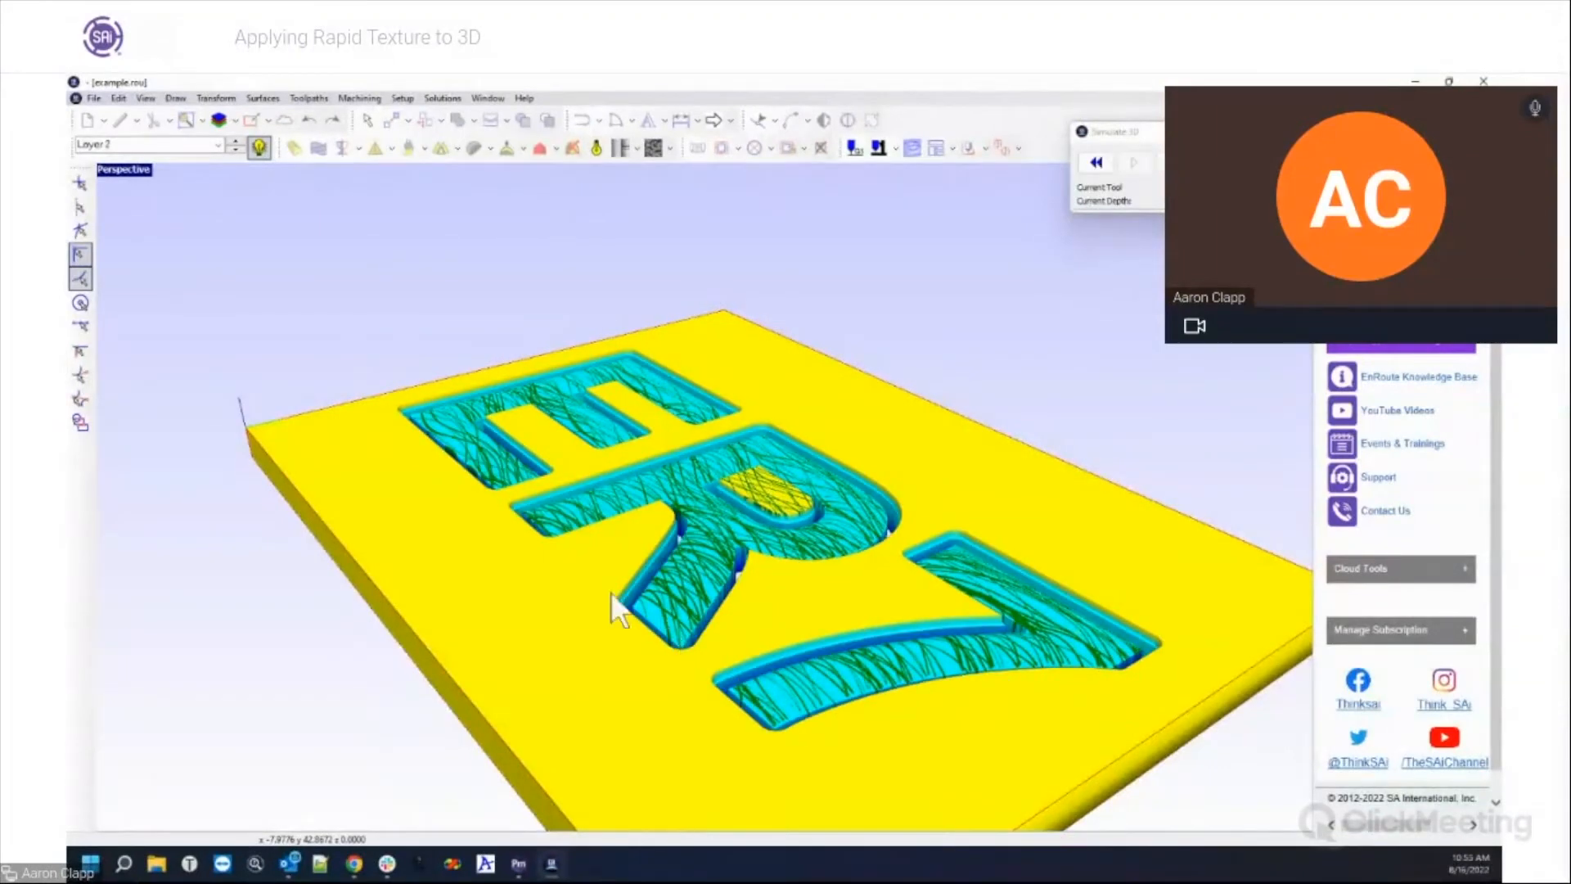
middle_drag(734, 558, 772, 562)
scroll(802, 542, up, 3)
middle_drag(766, 585, 887, 597)
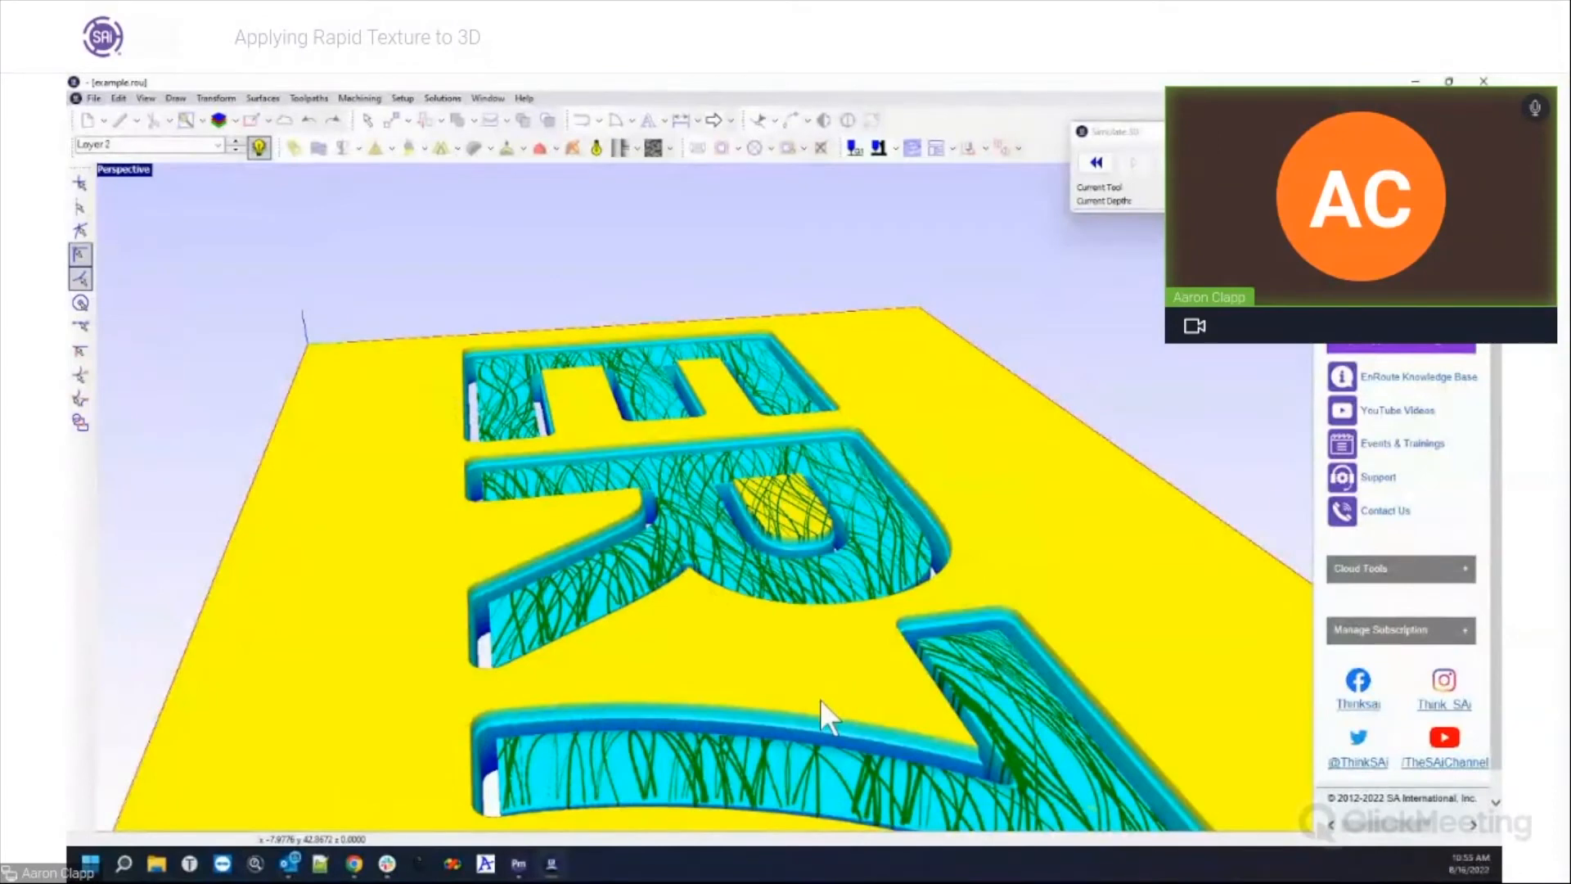
middle_drag(571, 734, 794, 637)
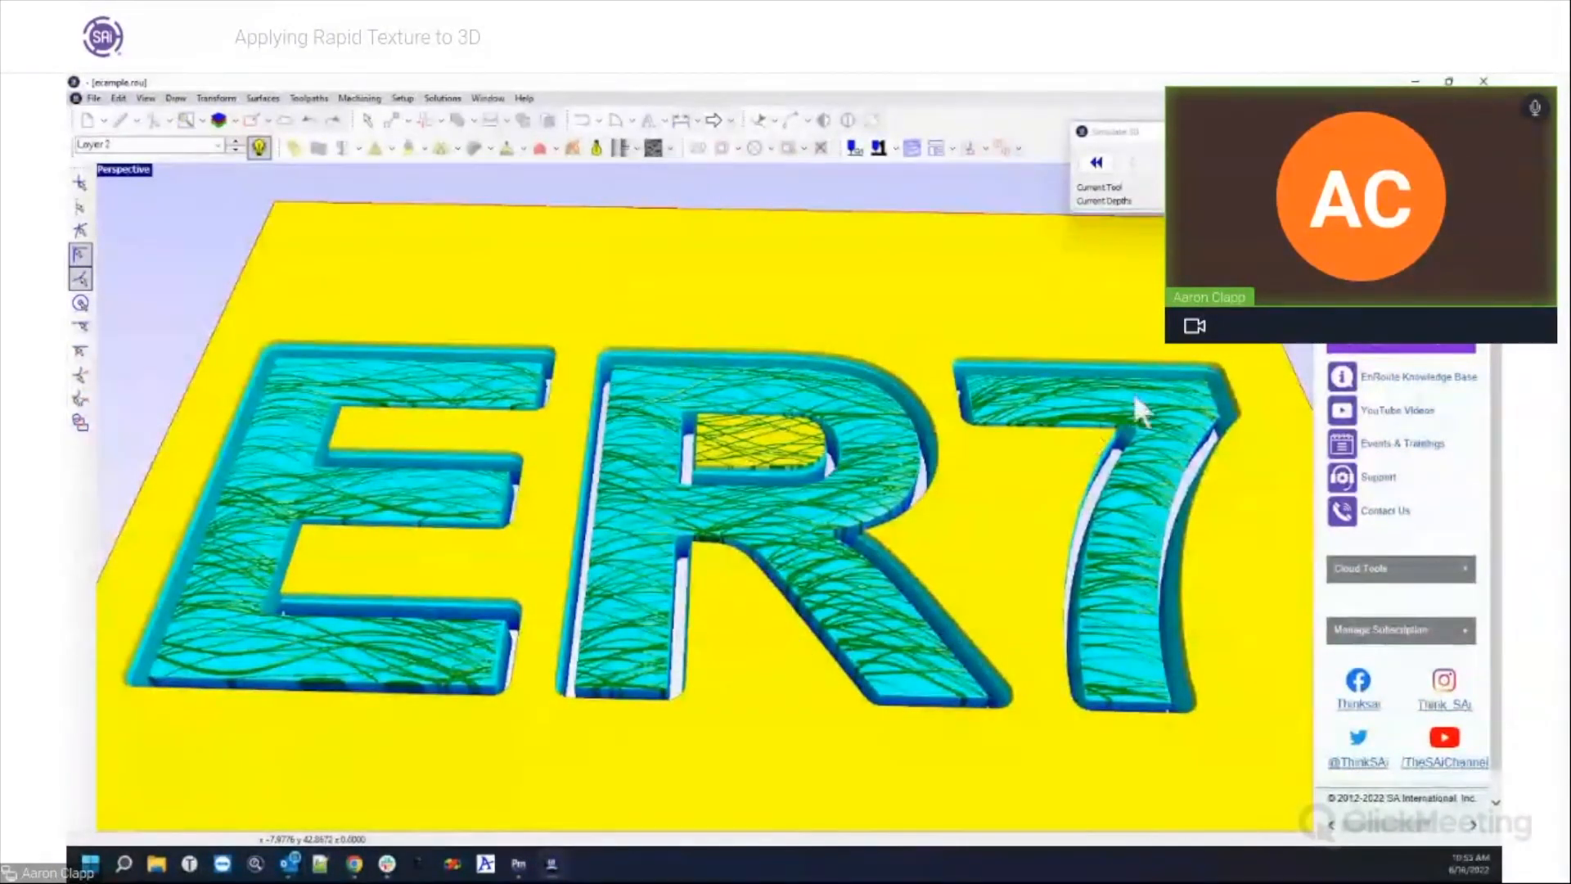
click(1303, 131)
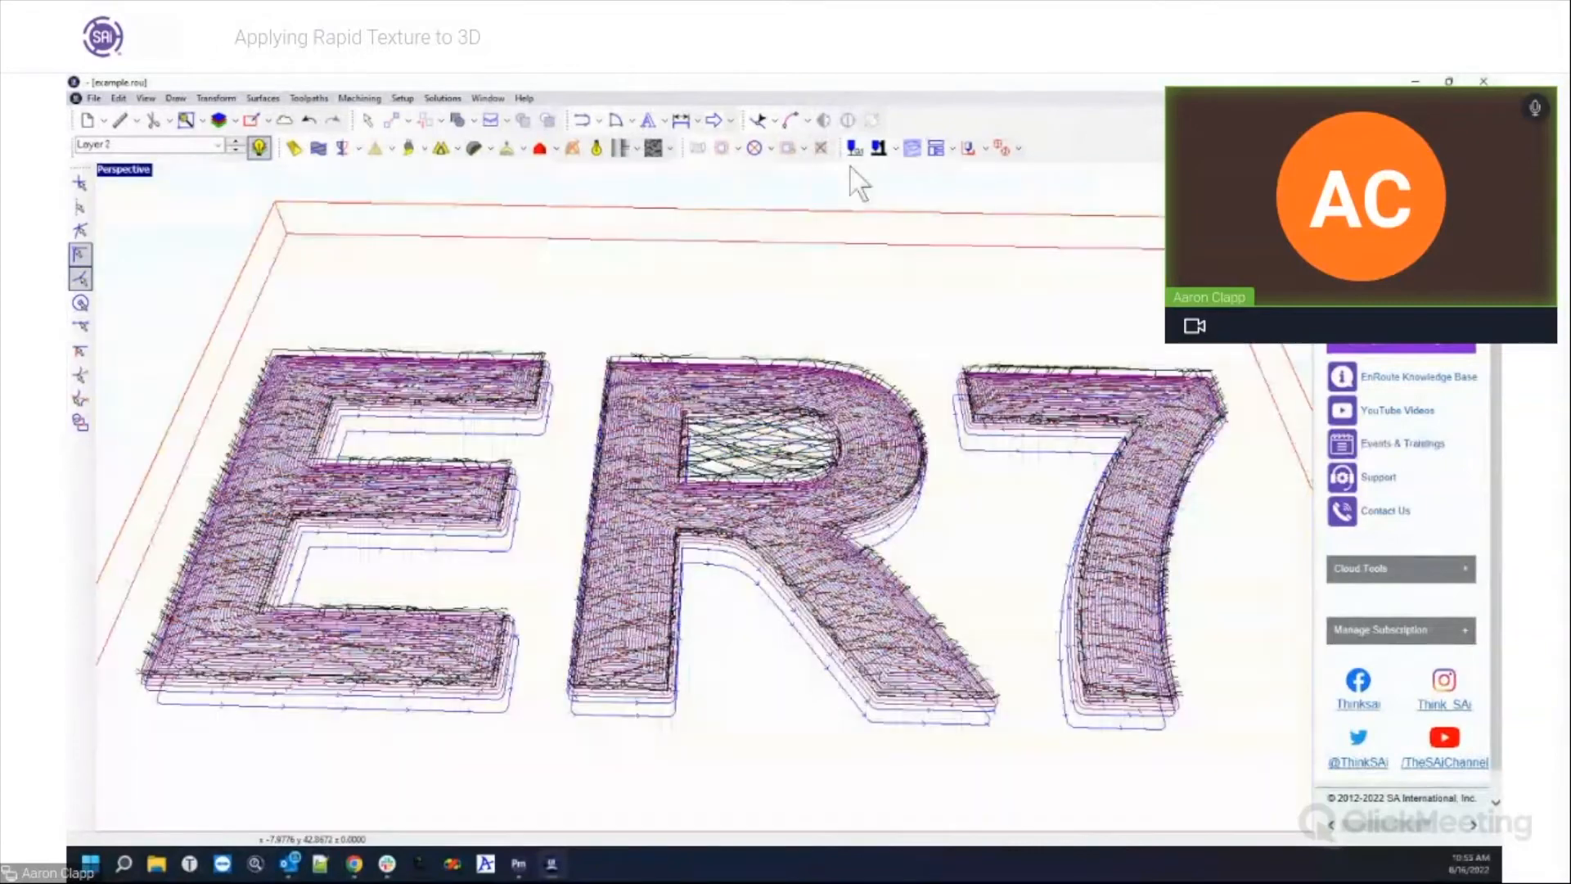
double_click(128, 171)
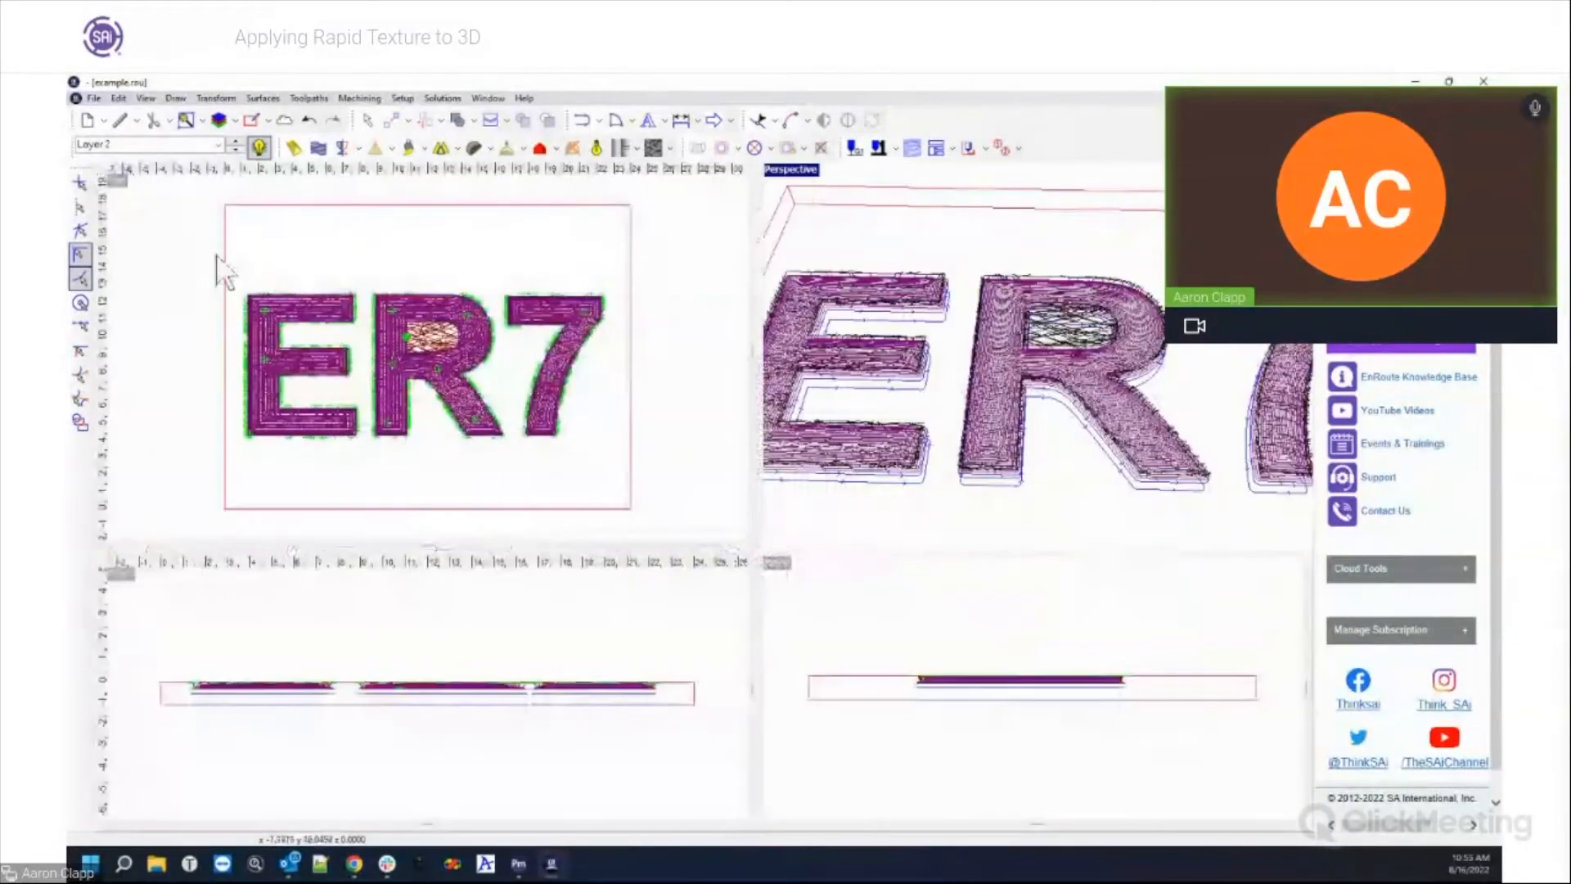
Step: Maximize the Top view and delete all the ER7 letter contours and toolpaths from the plate
double_click(108, 178)
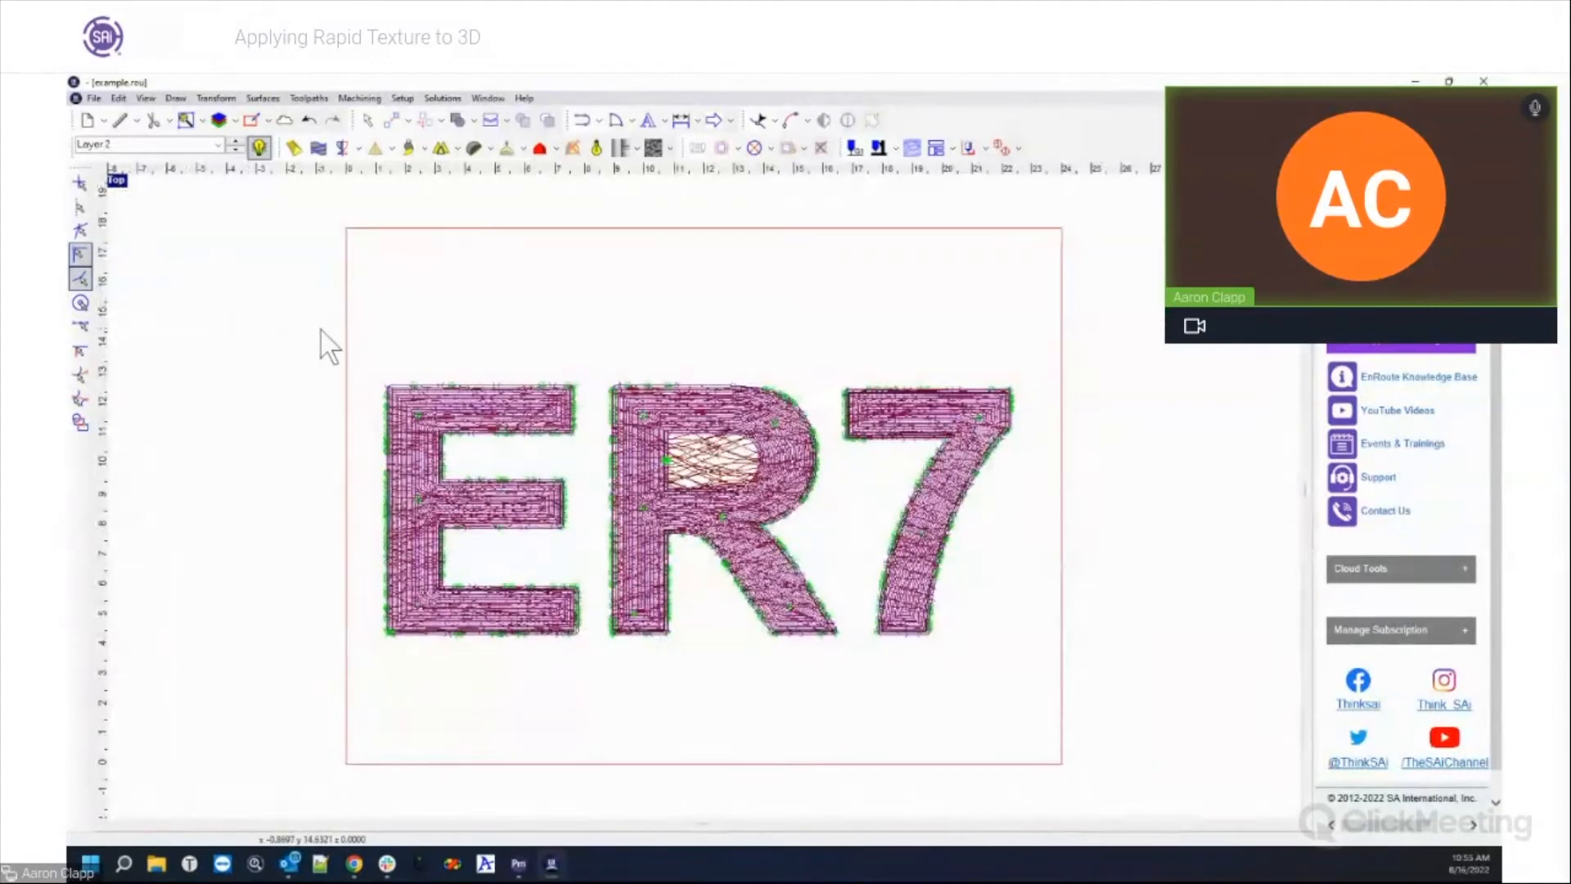
drag(360, 356, 1090, 665)
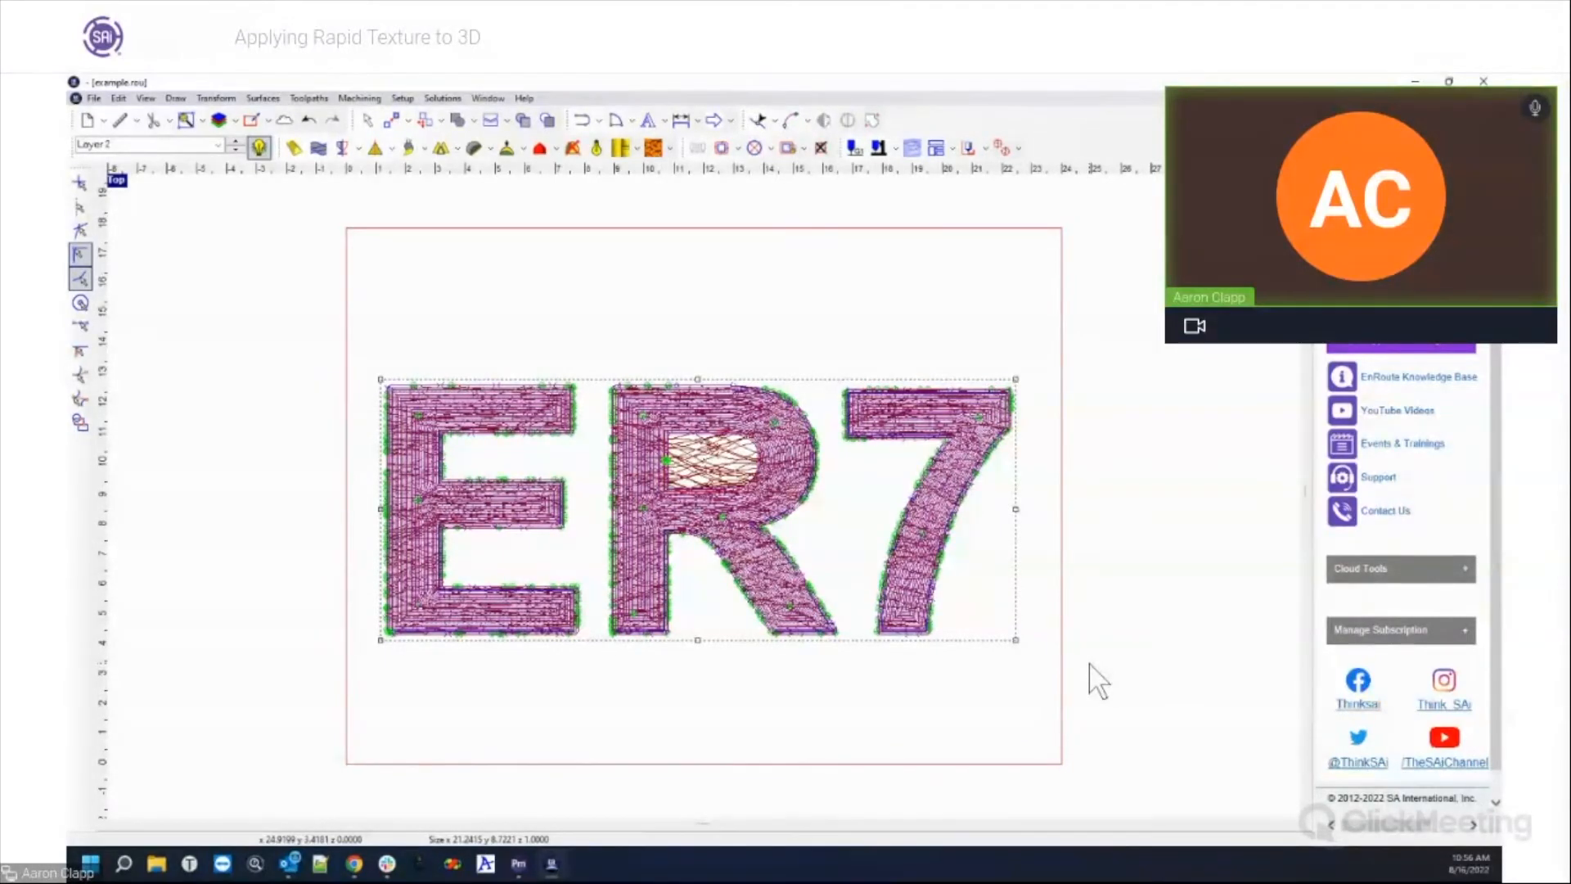
key(Delete)
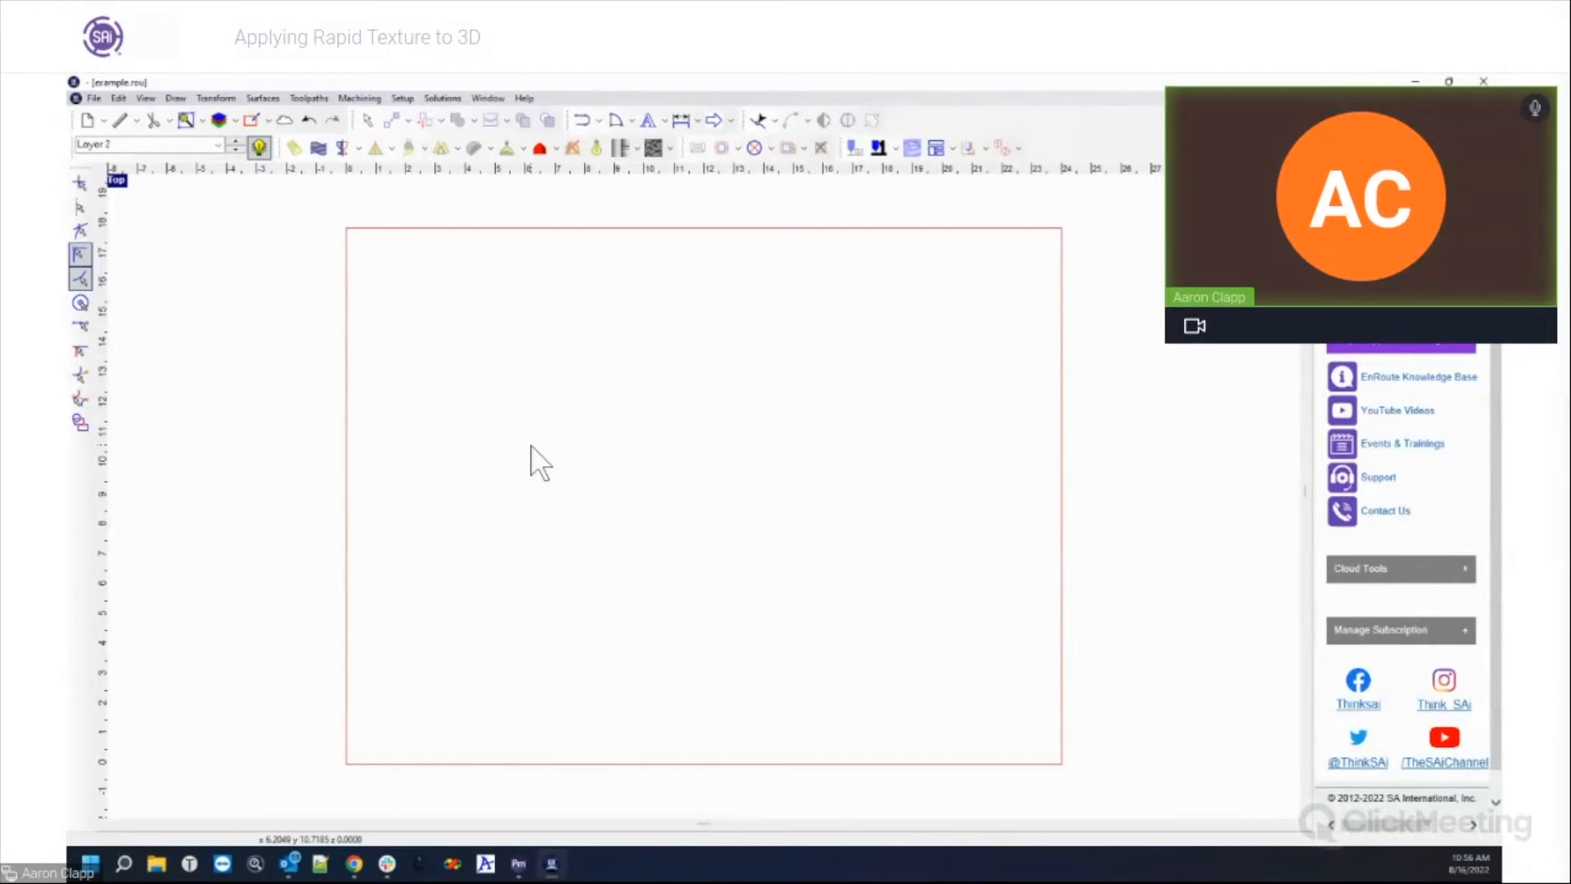
click(618, 120)
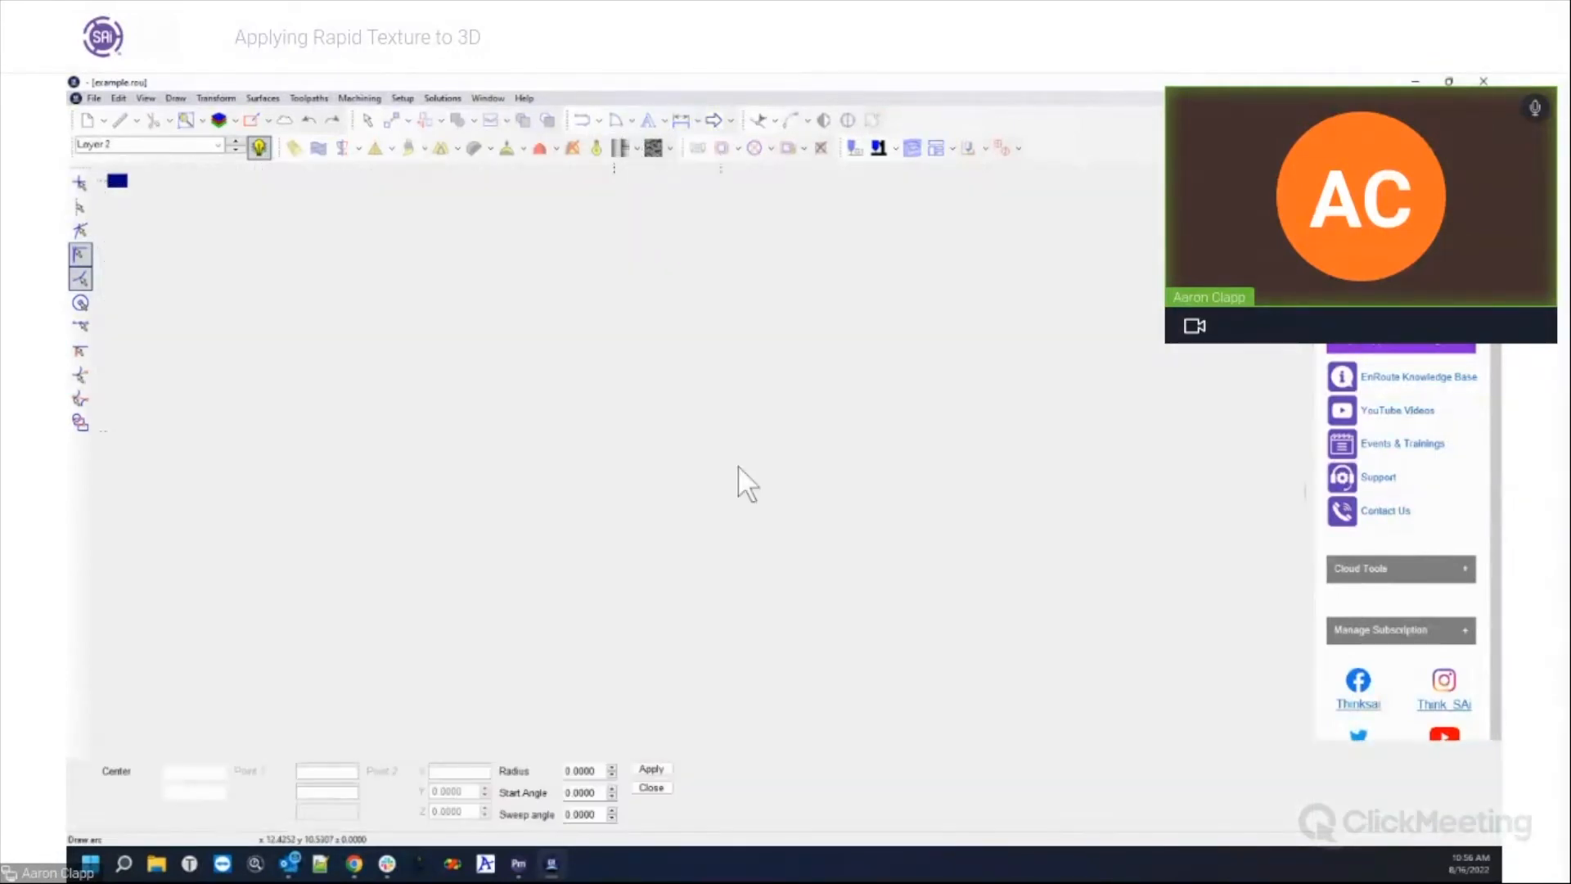
click(697, 489)
click(942, 489)
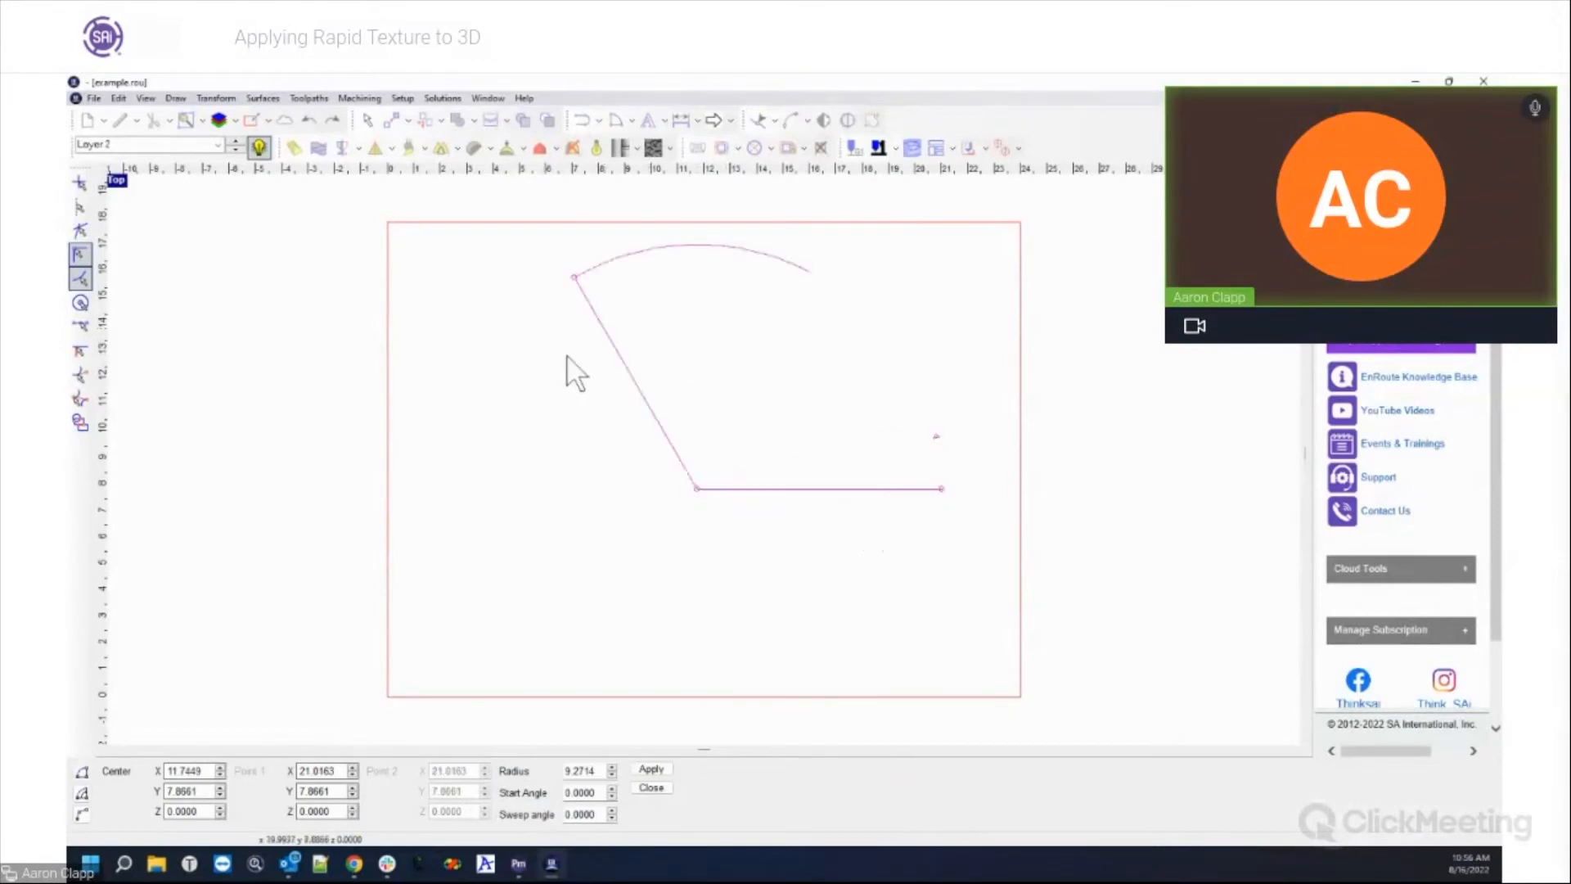
click(470, 514)
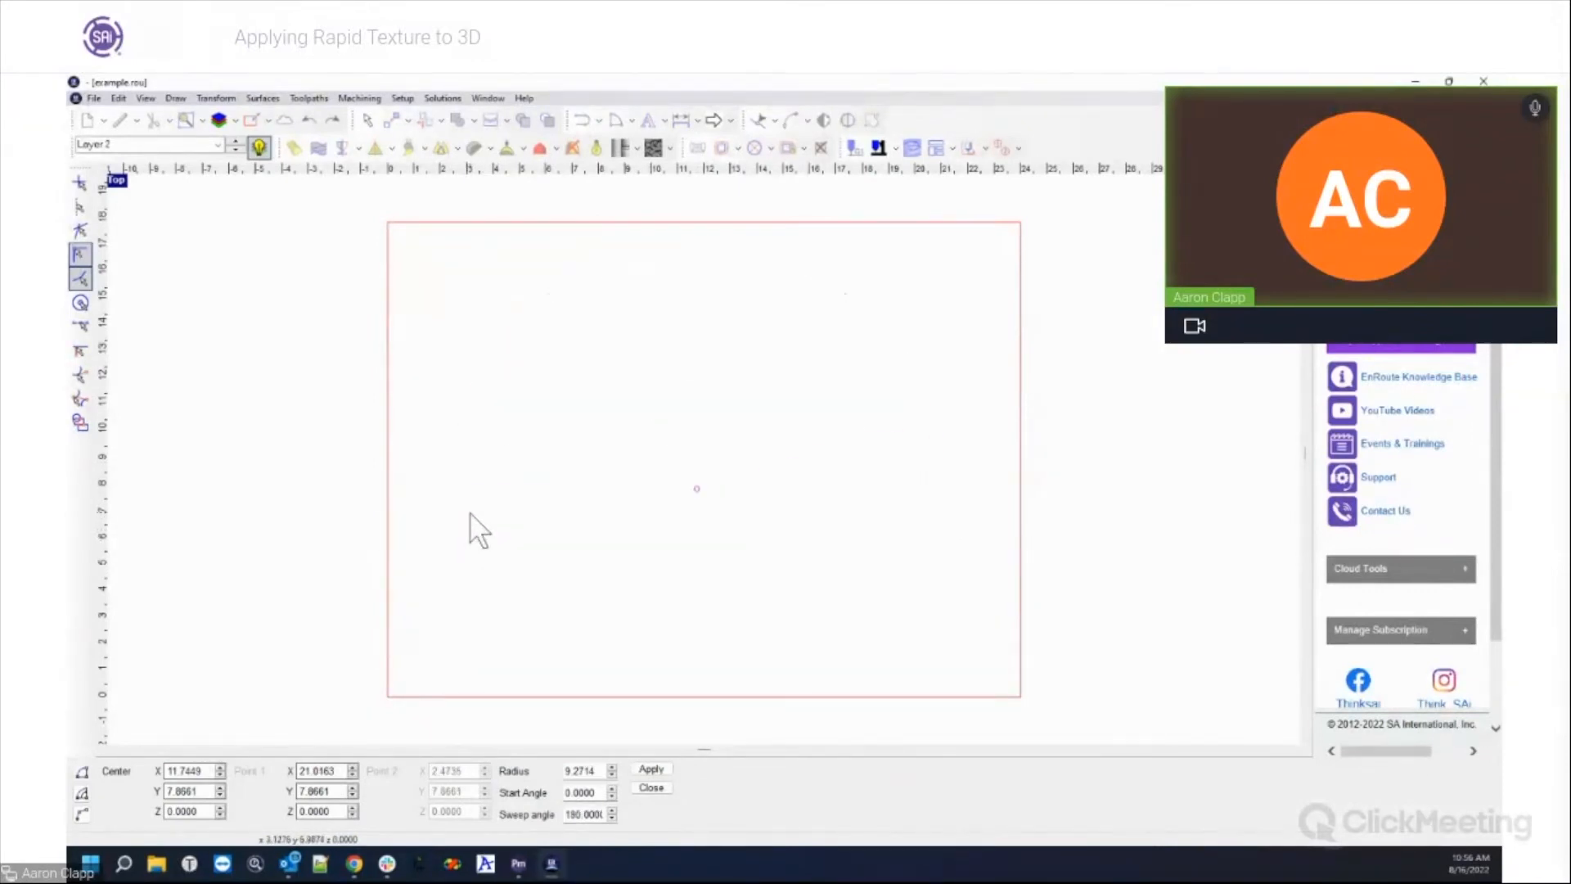
click(928, 491)
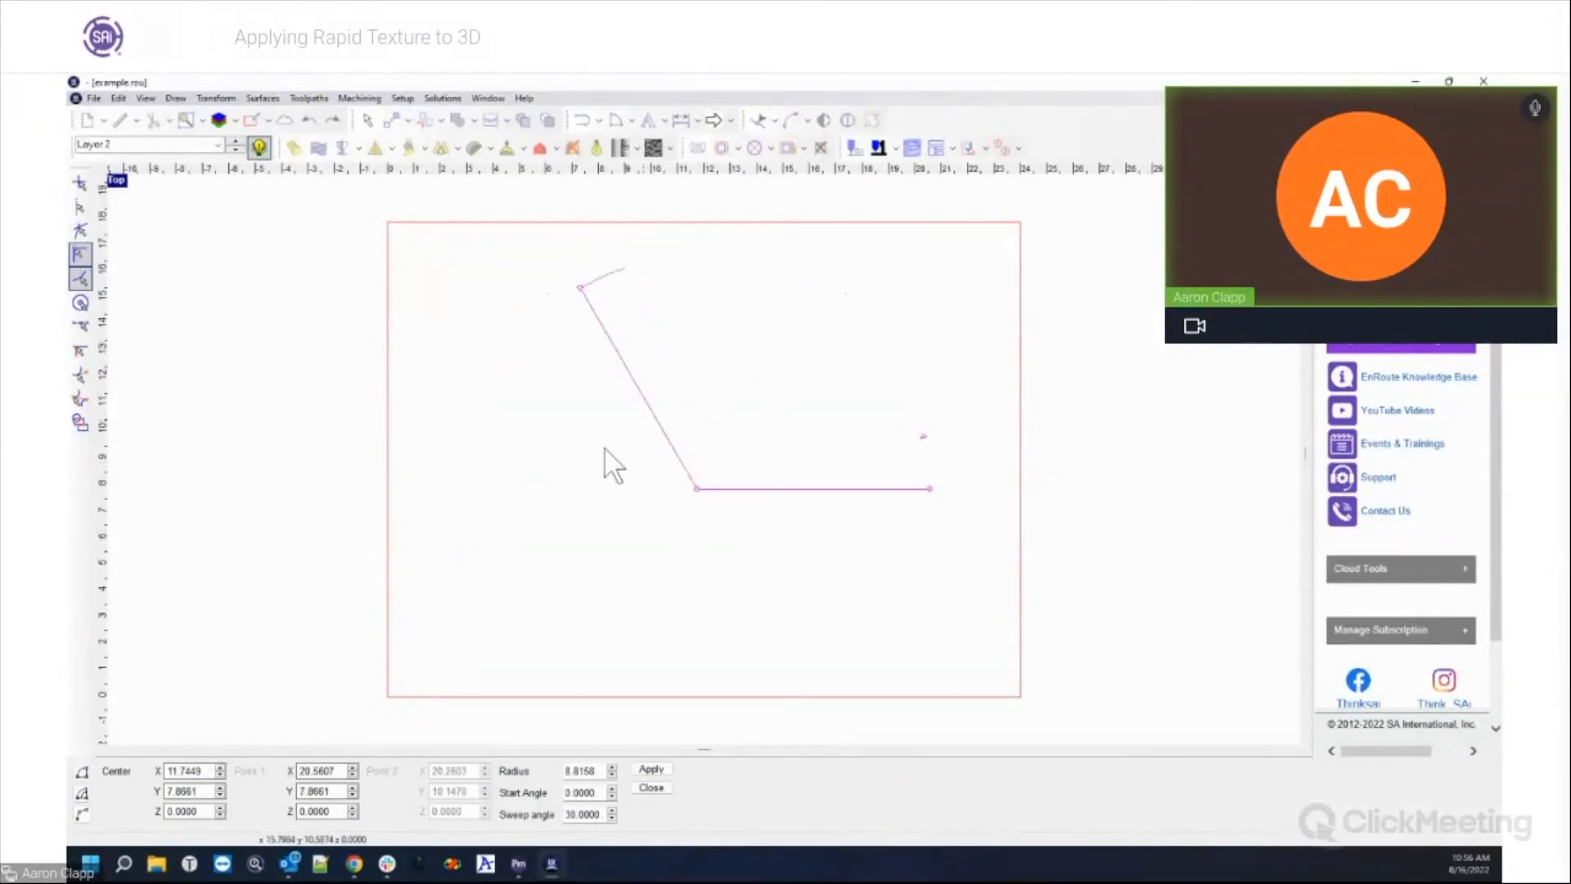
click(565, 549)
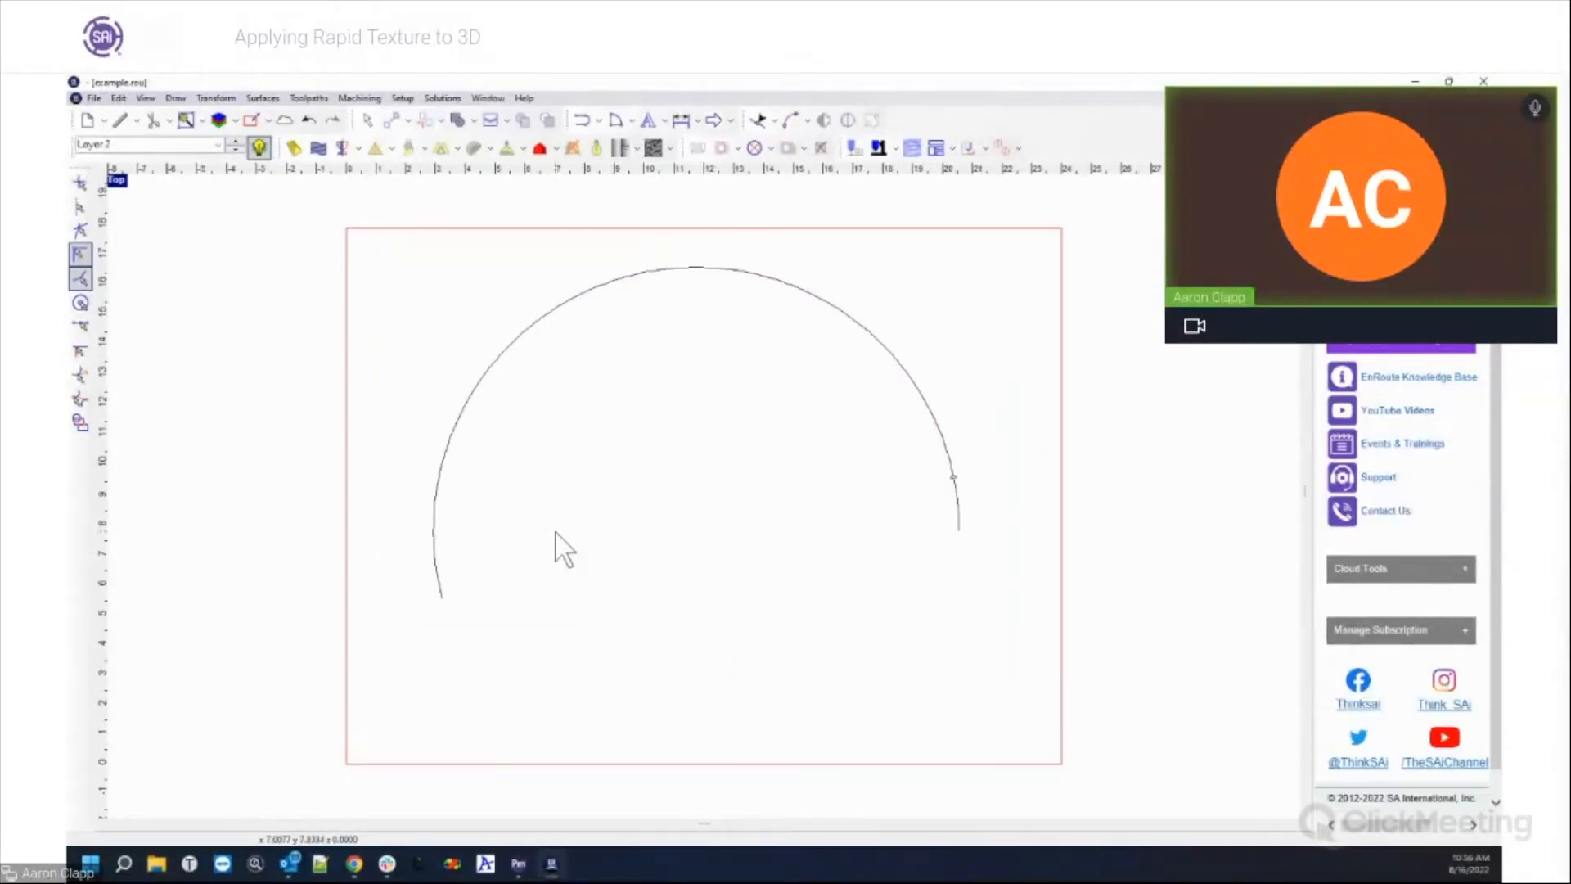
key(Delete)
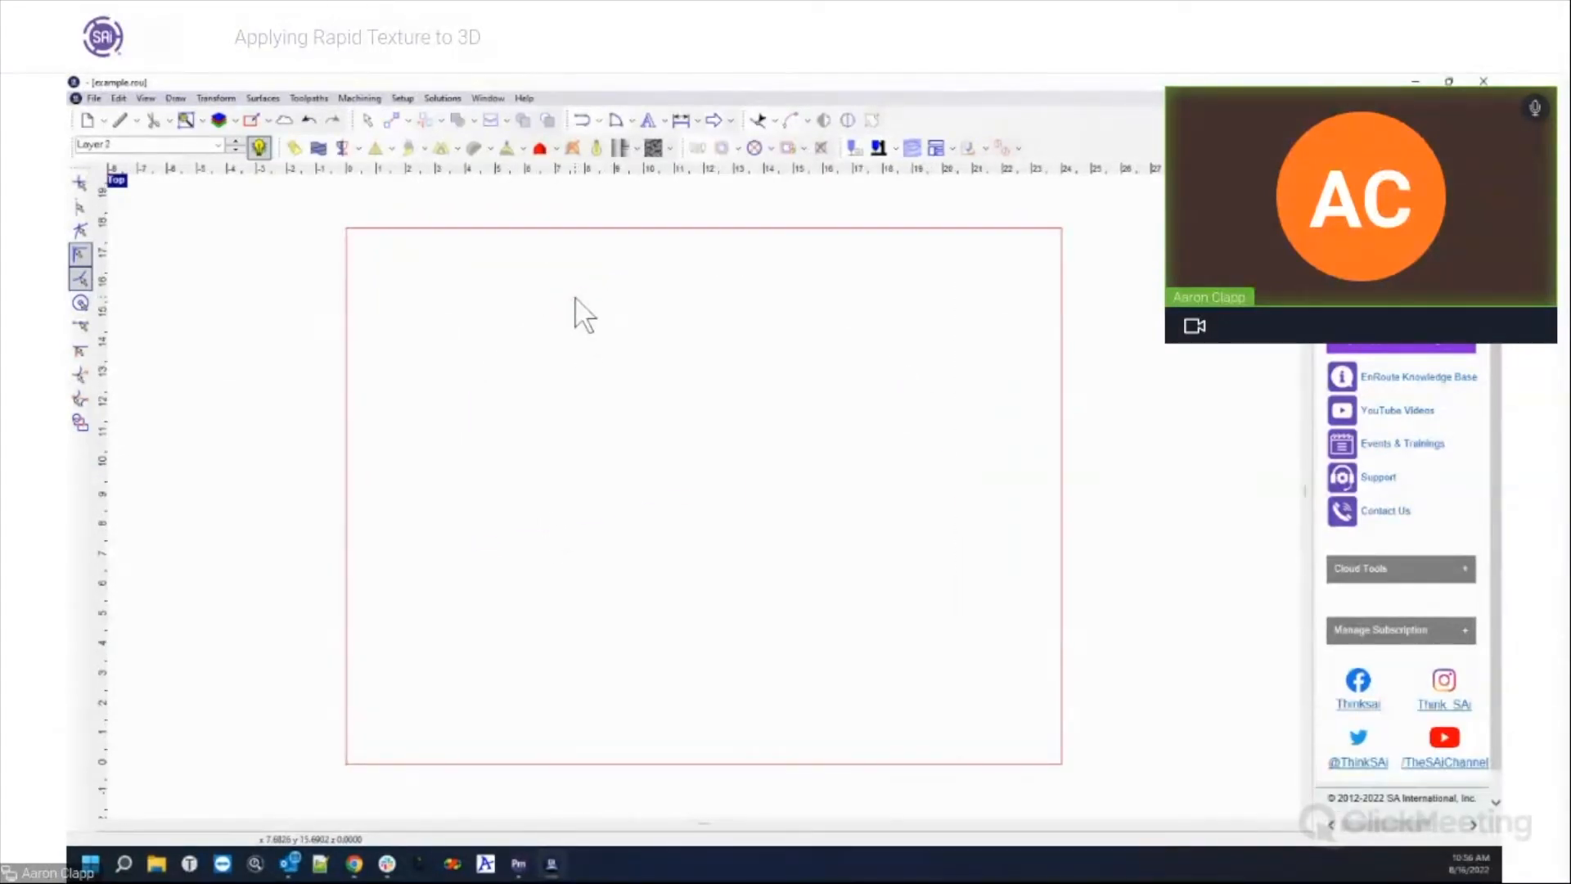
click(616, 122)
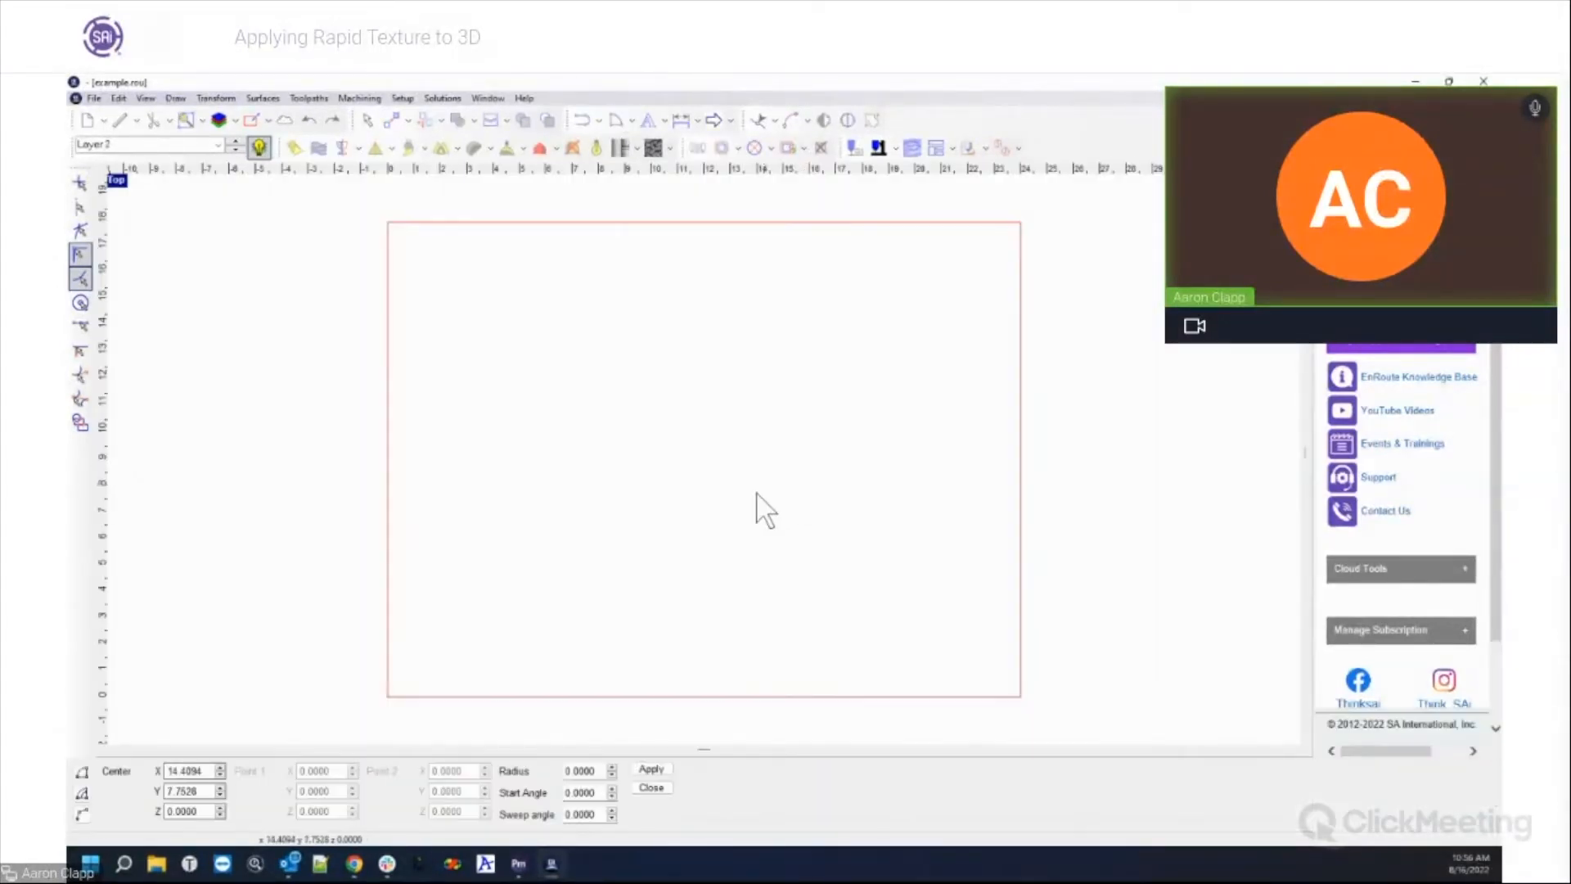
click(692, 469)
click(917, 481)
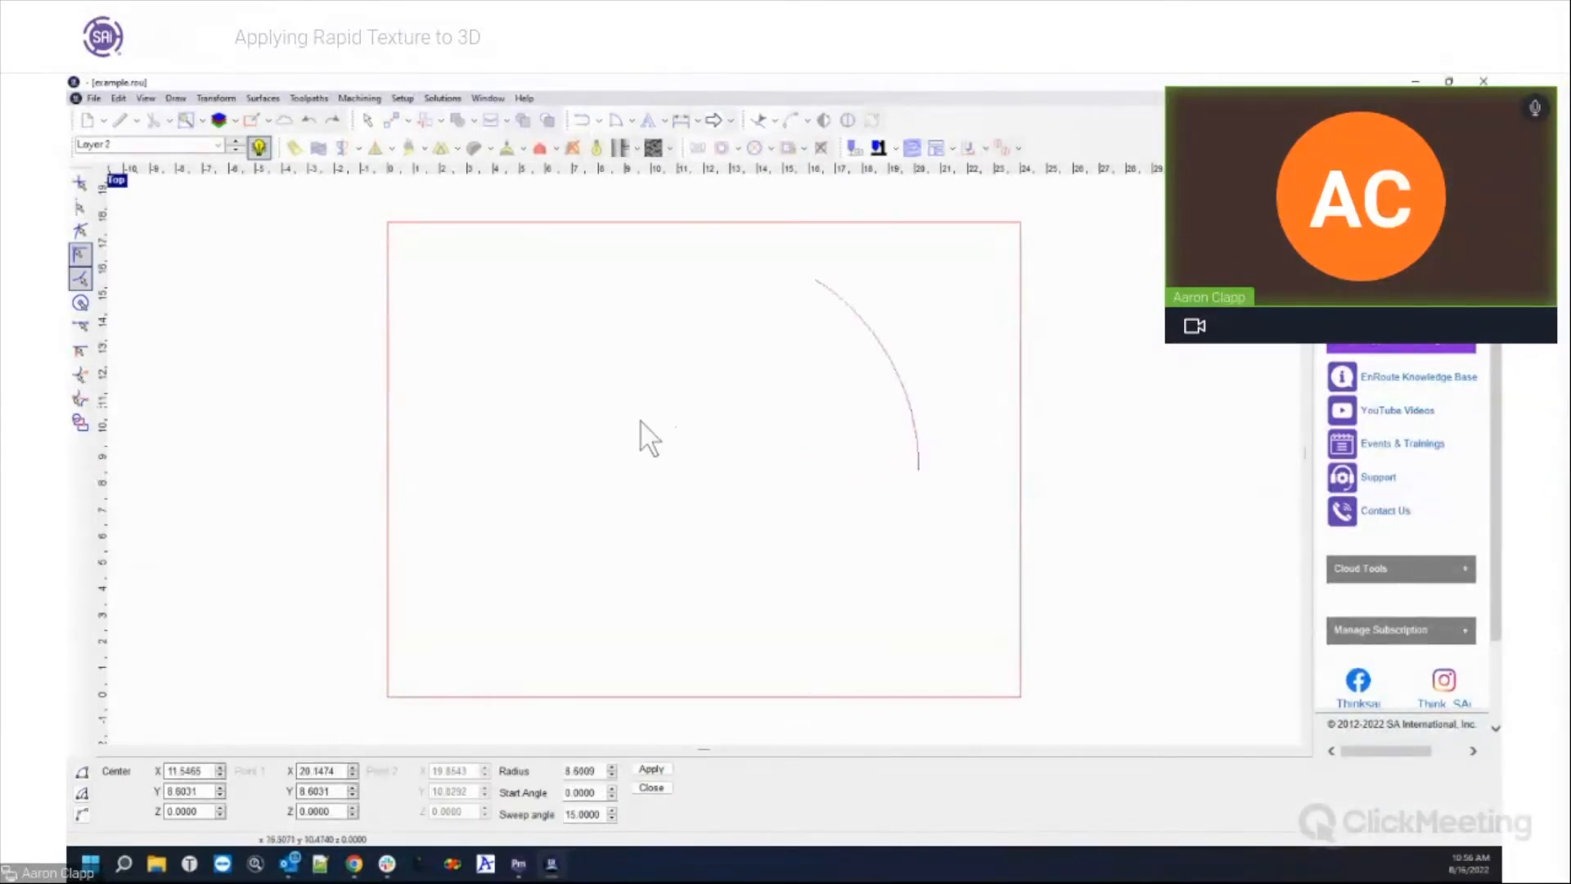
click(557, 494)
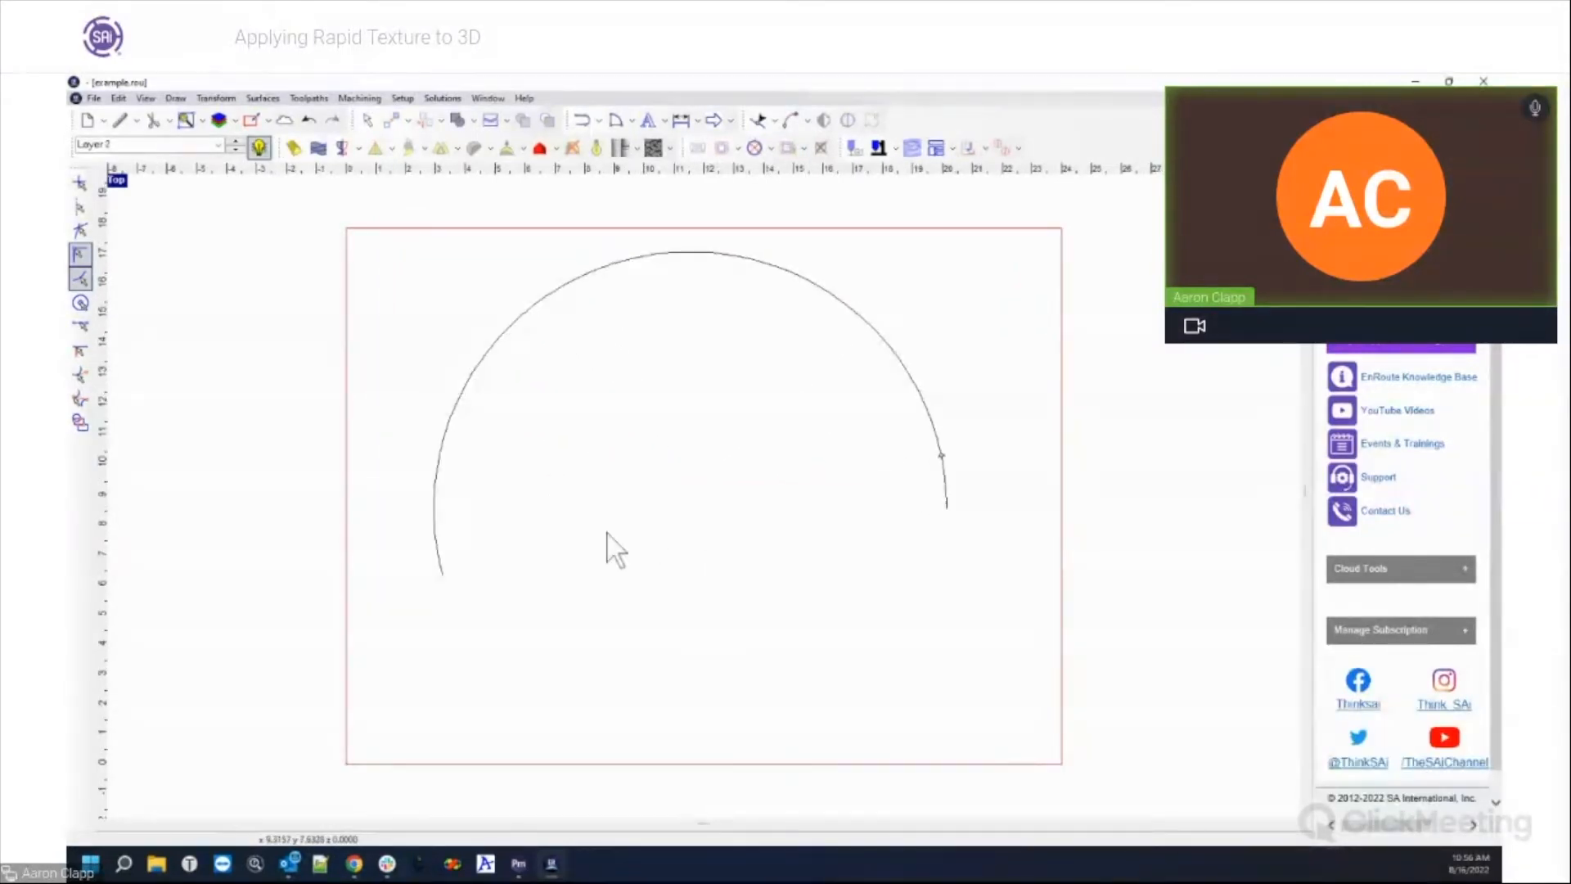
click(512, 323)
key(Delete)
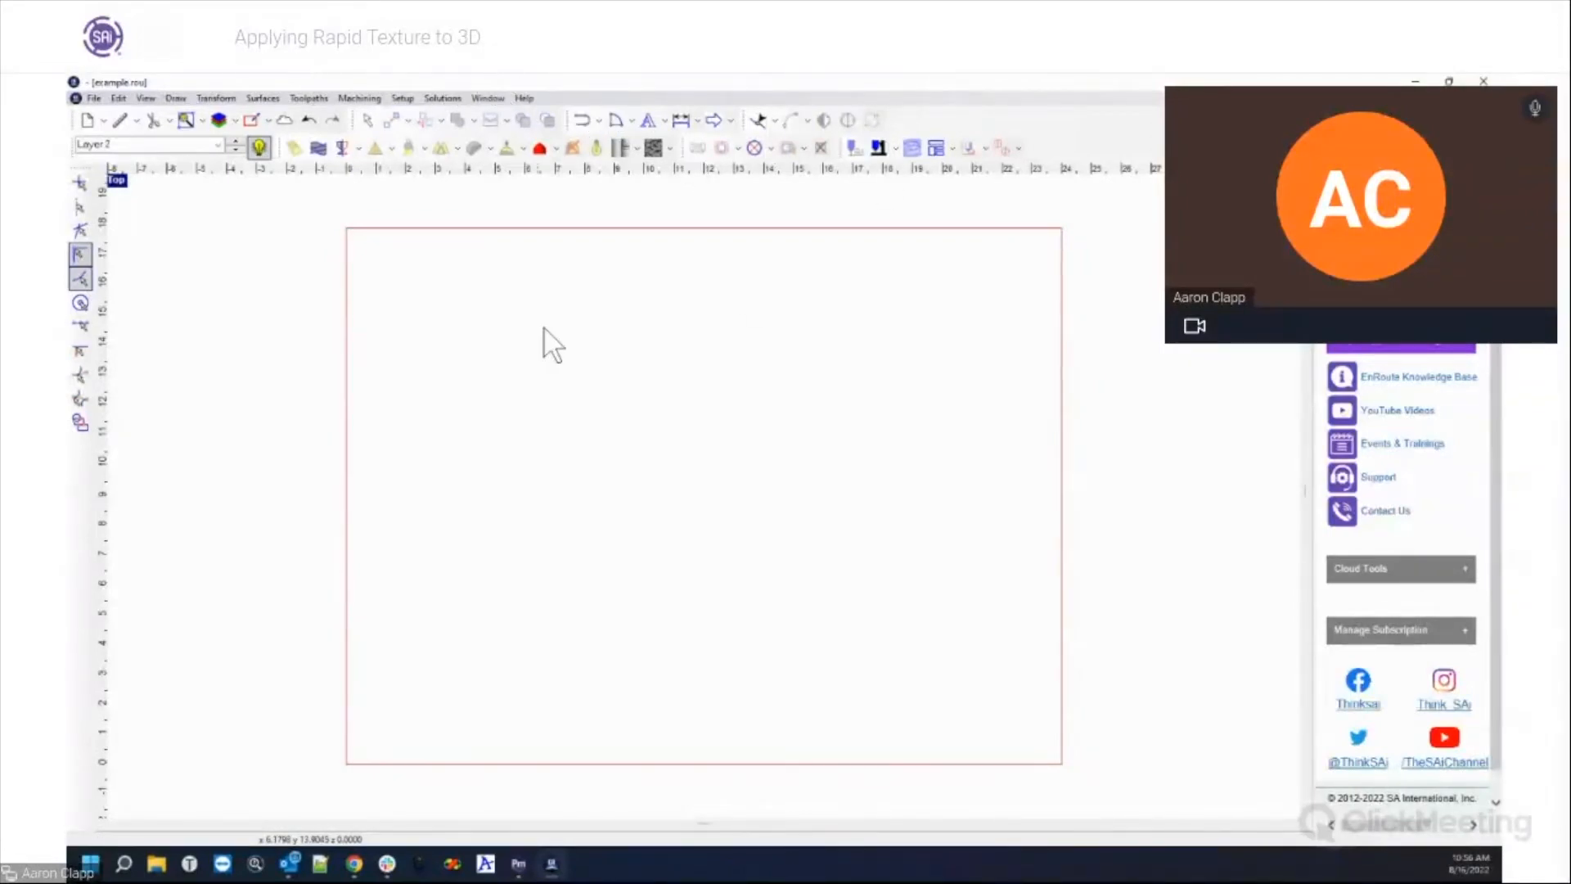
Step: Draw a 180-degree arc opening downward with a radius of about 7.5, centered near X 11.9, Y 7.1
click(616, 121)
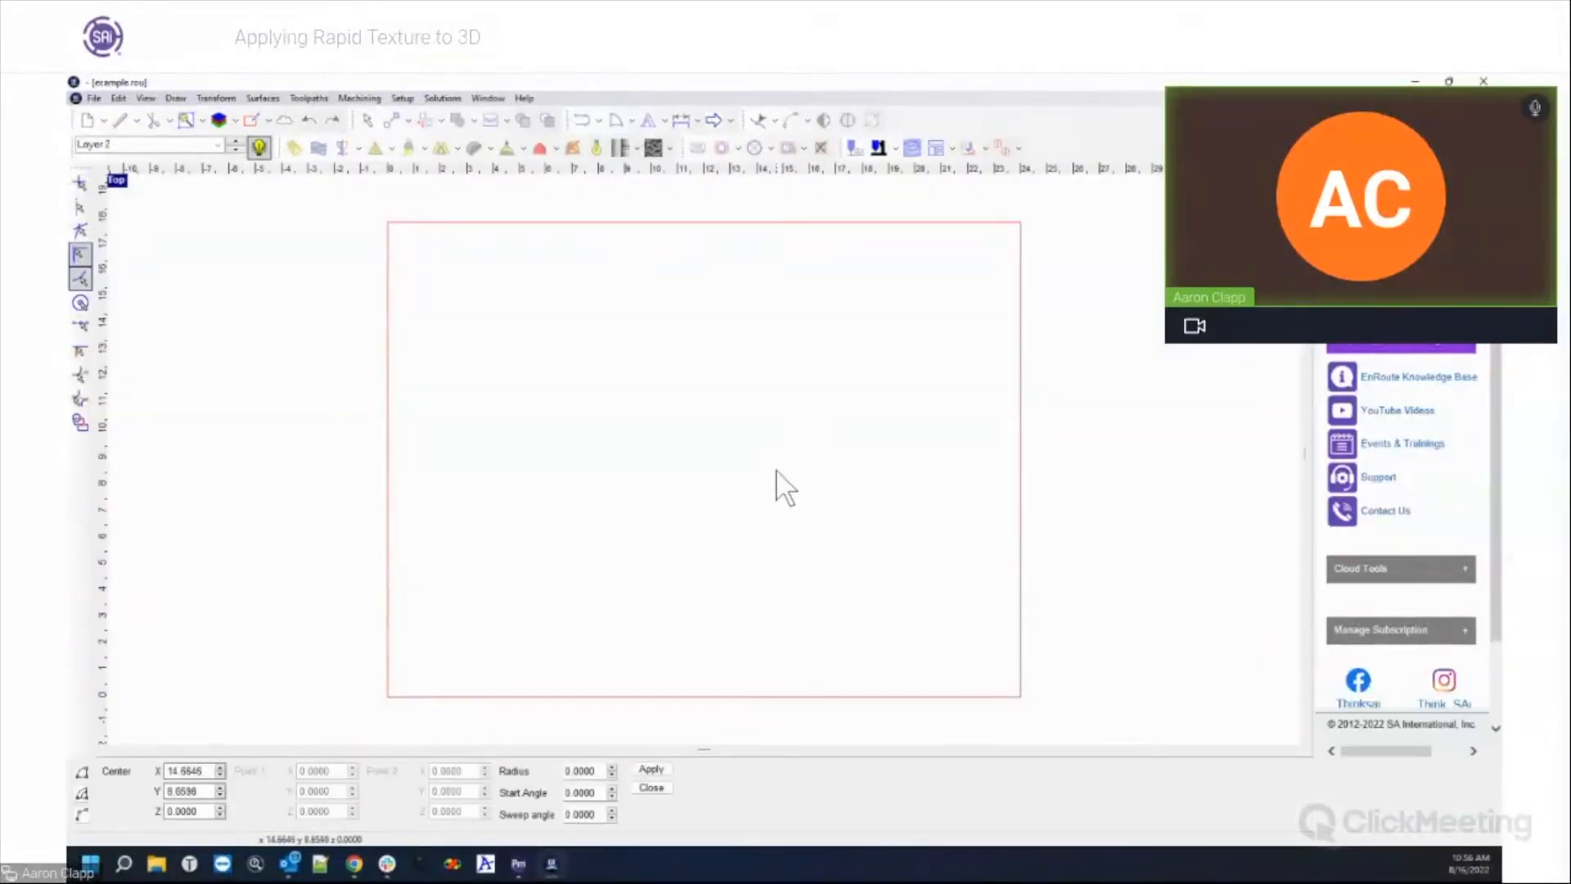
click(702, 510)
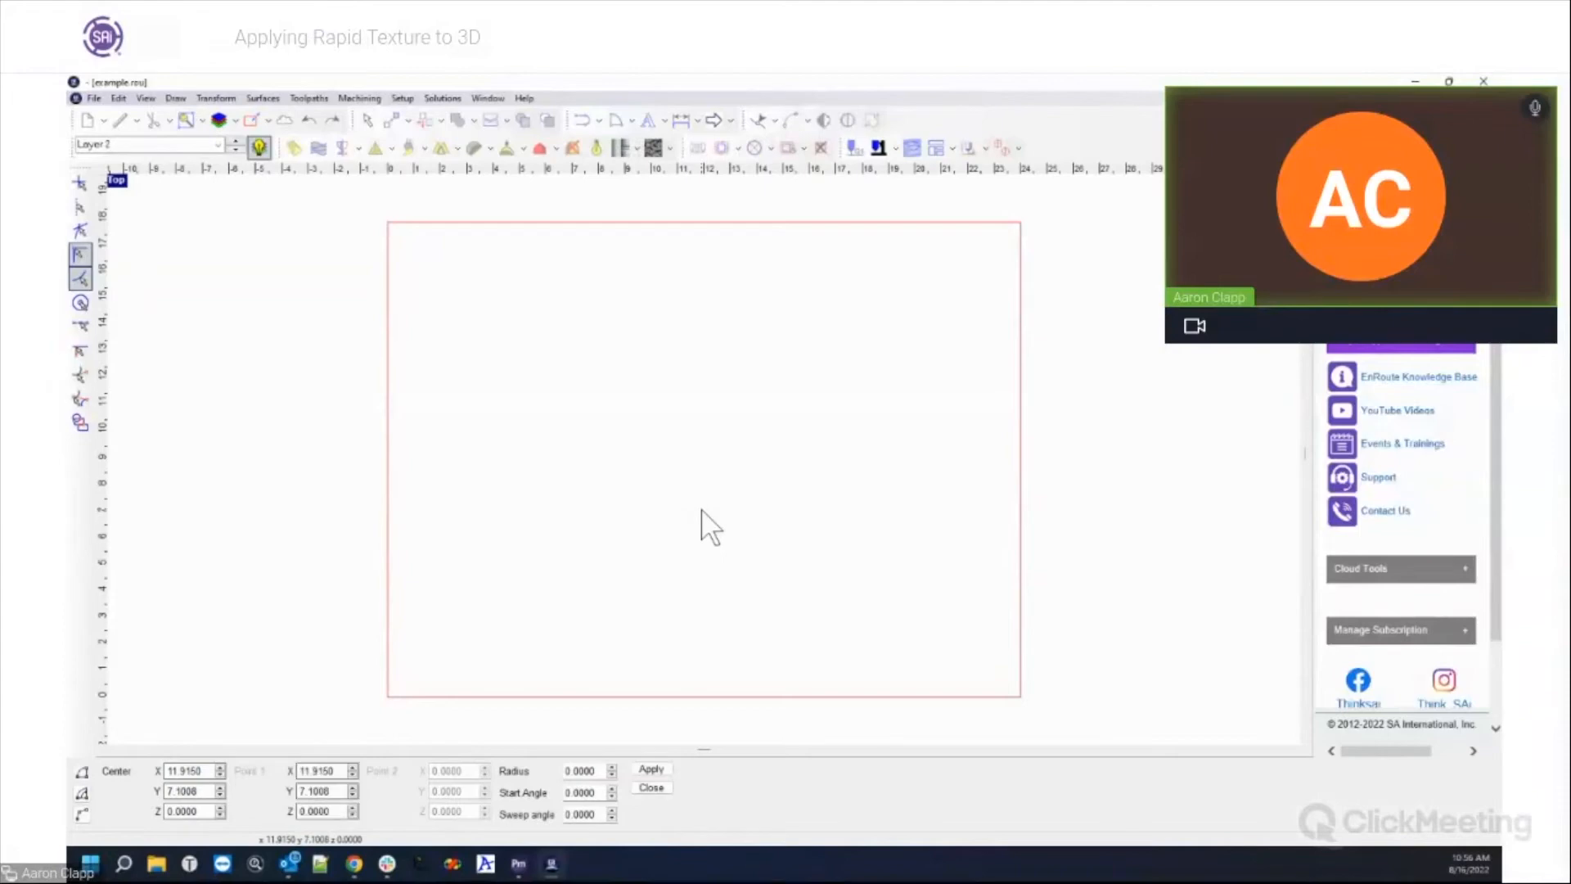
click(900, 508)
click(573, 513)
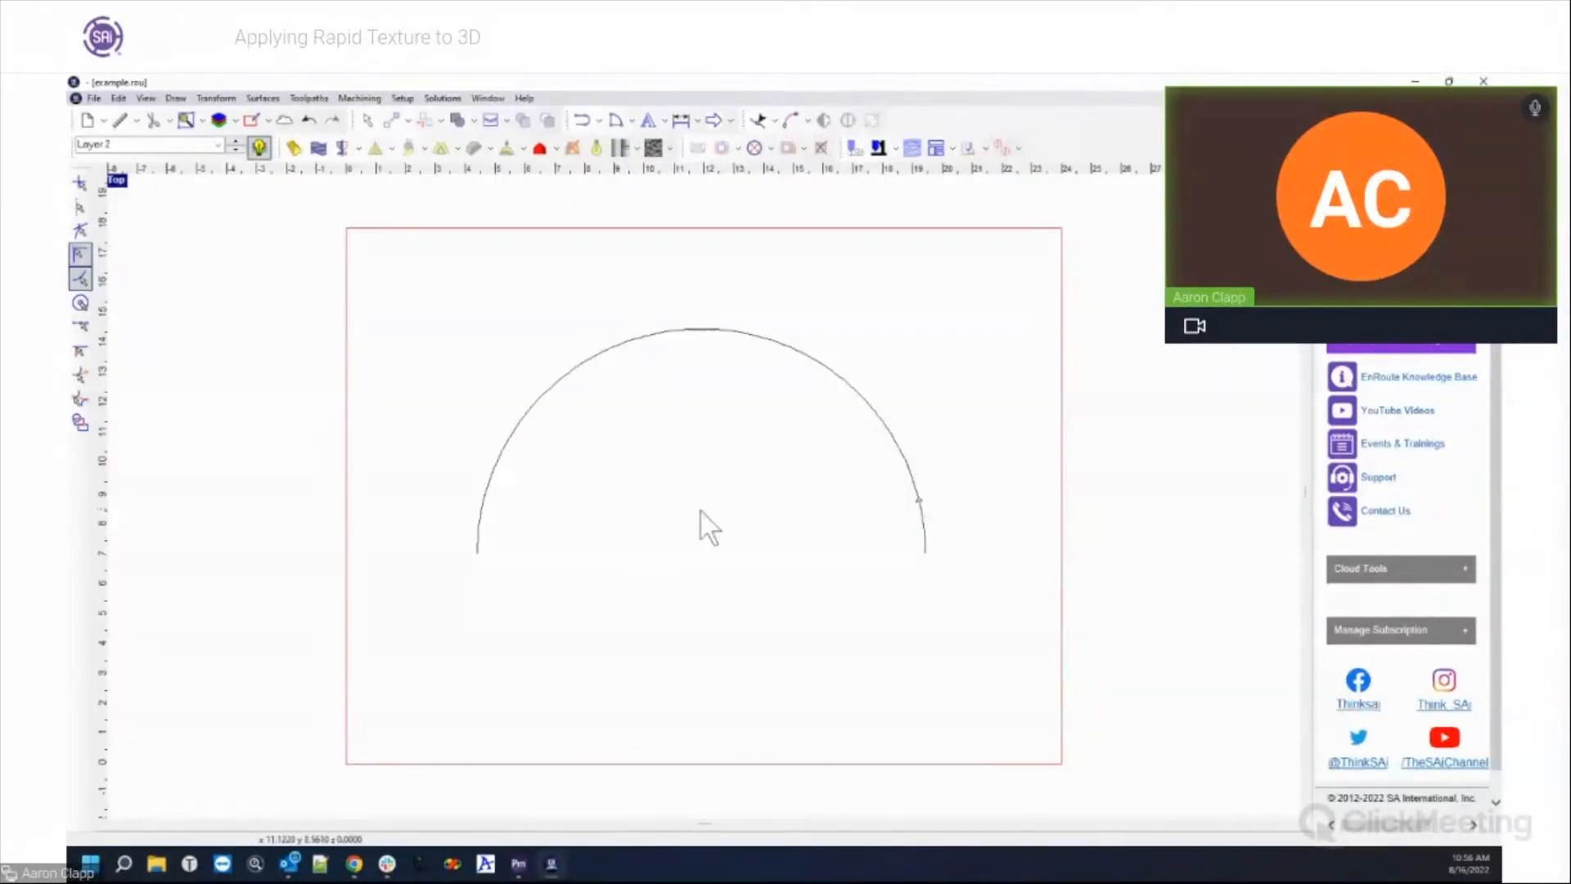
Step: Offset the arc by 1.0000 once outward and once inward to make three concentric arcs
click(597, 359)
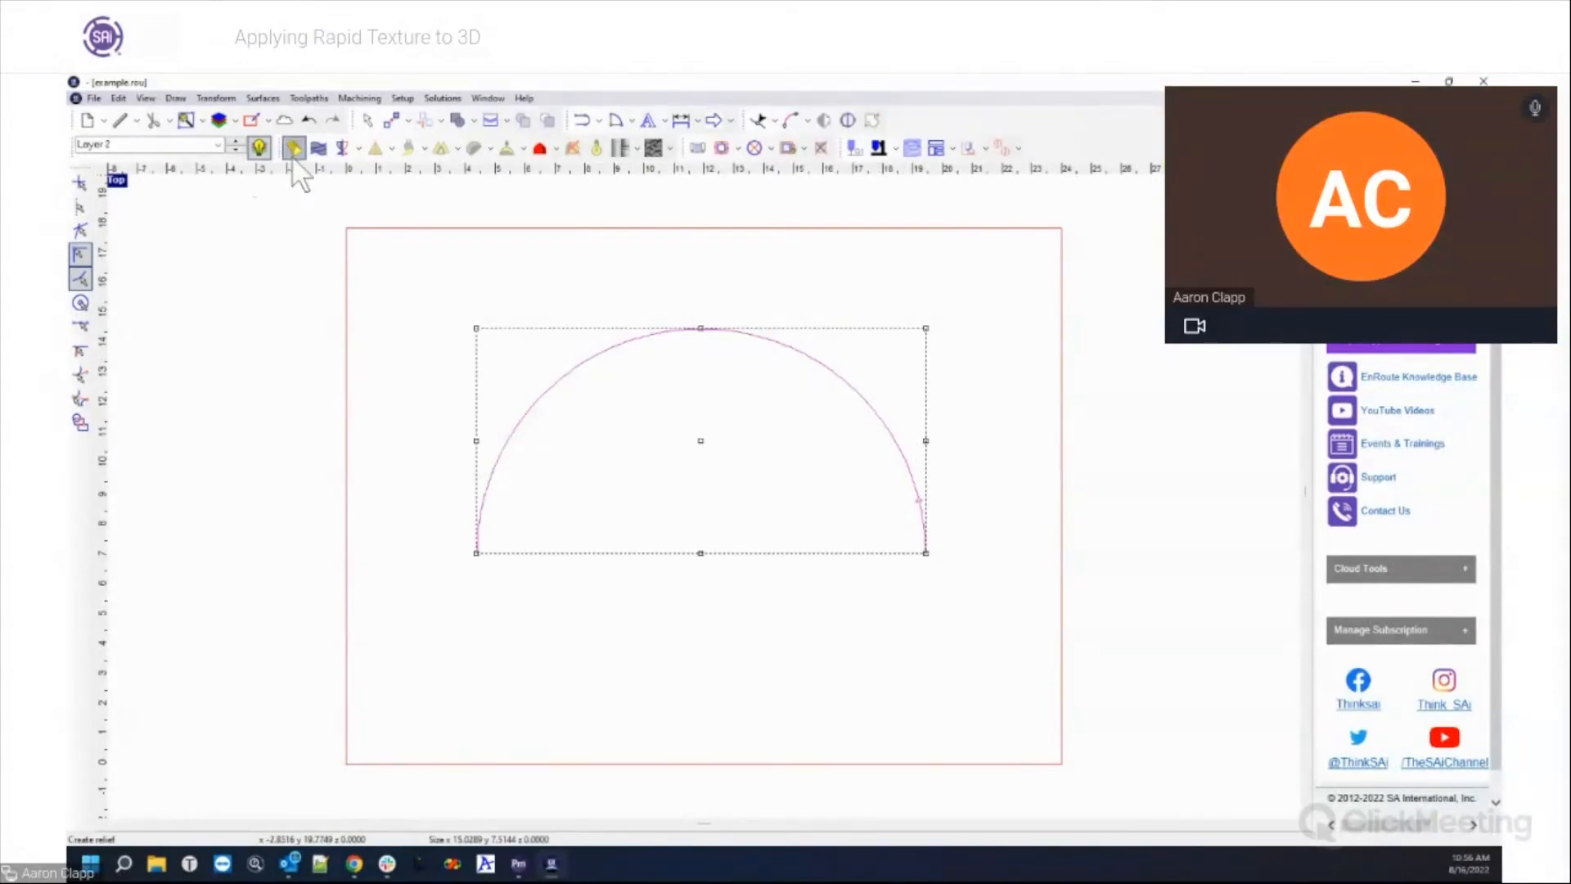
click(185, 98)
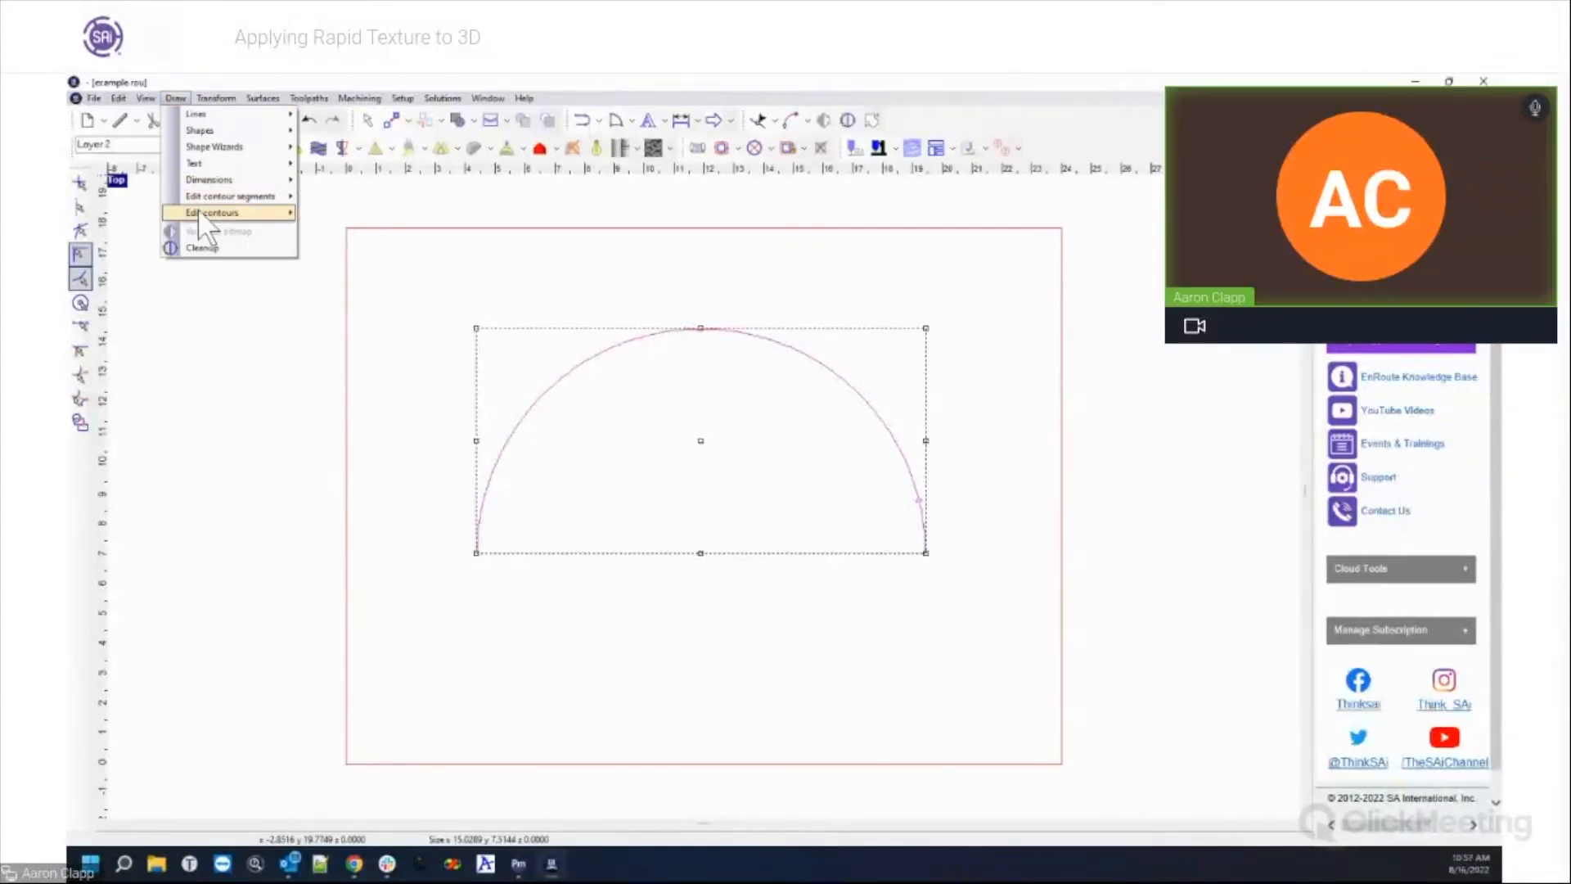
mouse_move(211, 212)
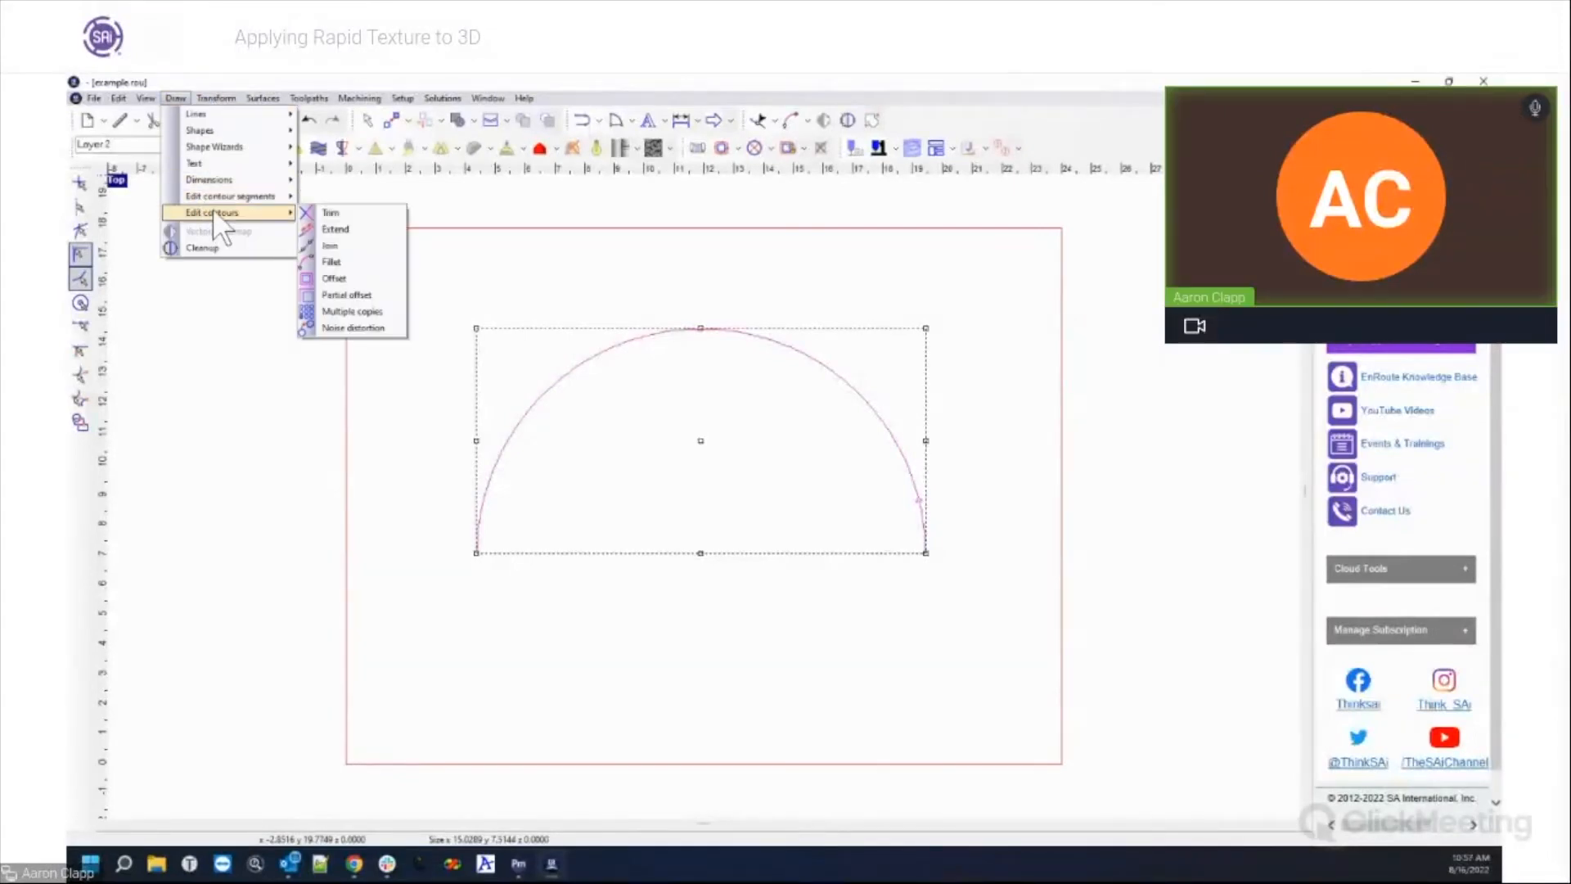
click(336, 278)
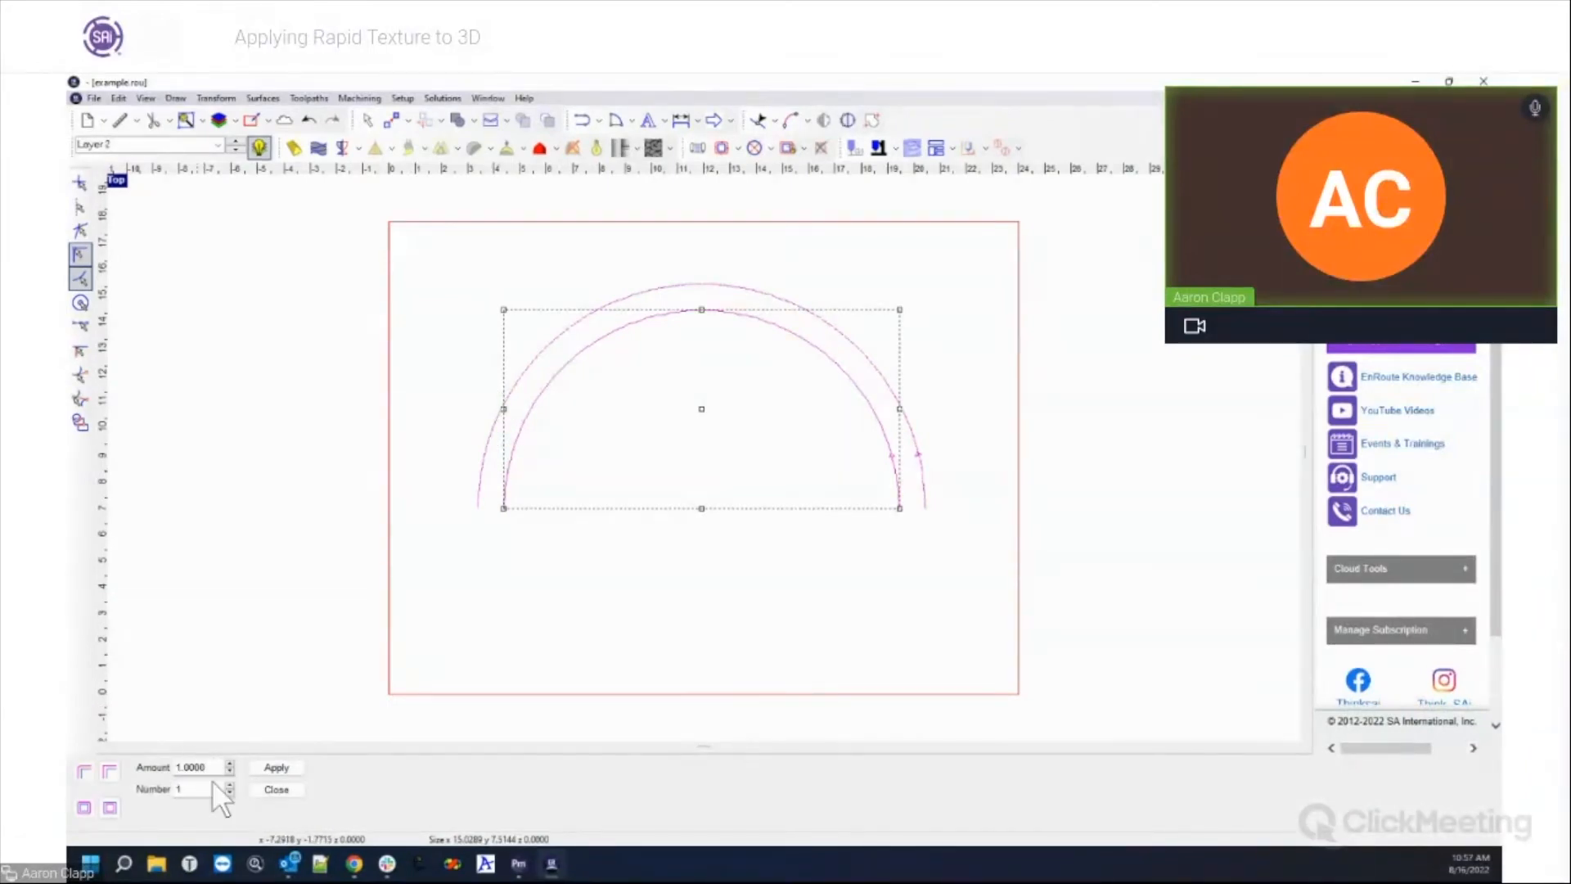
click(275, 768)
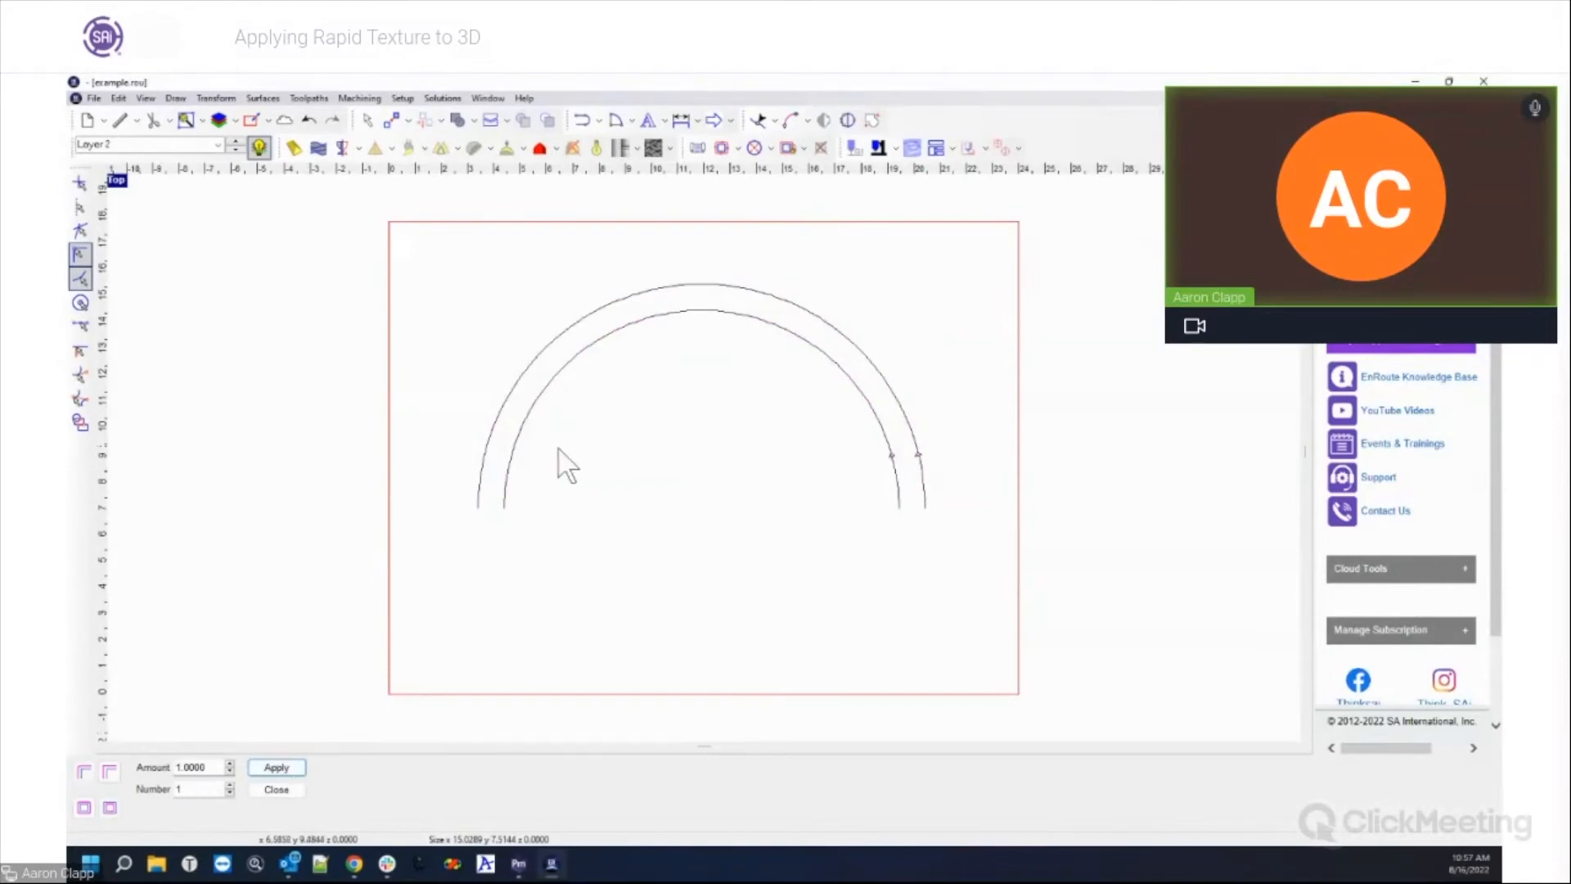
click(509, 466)
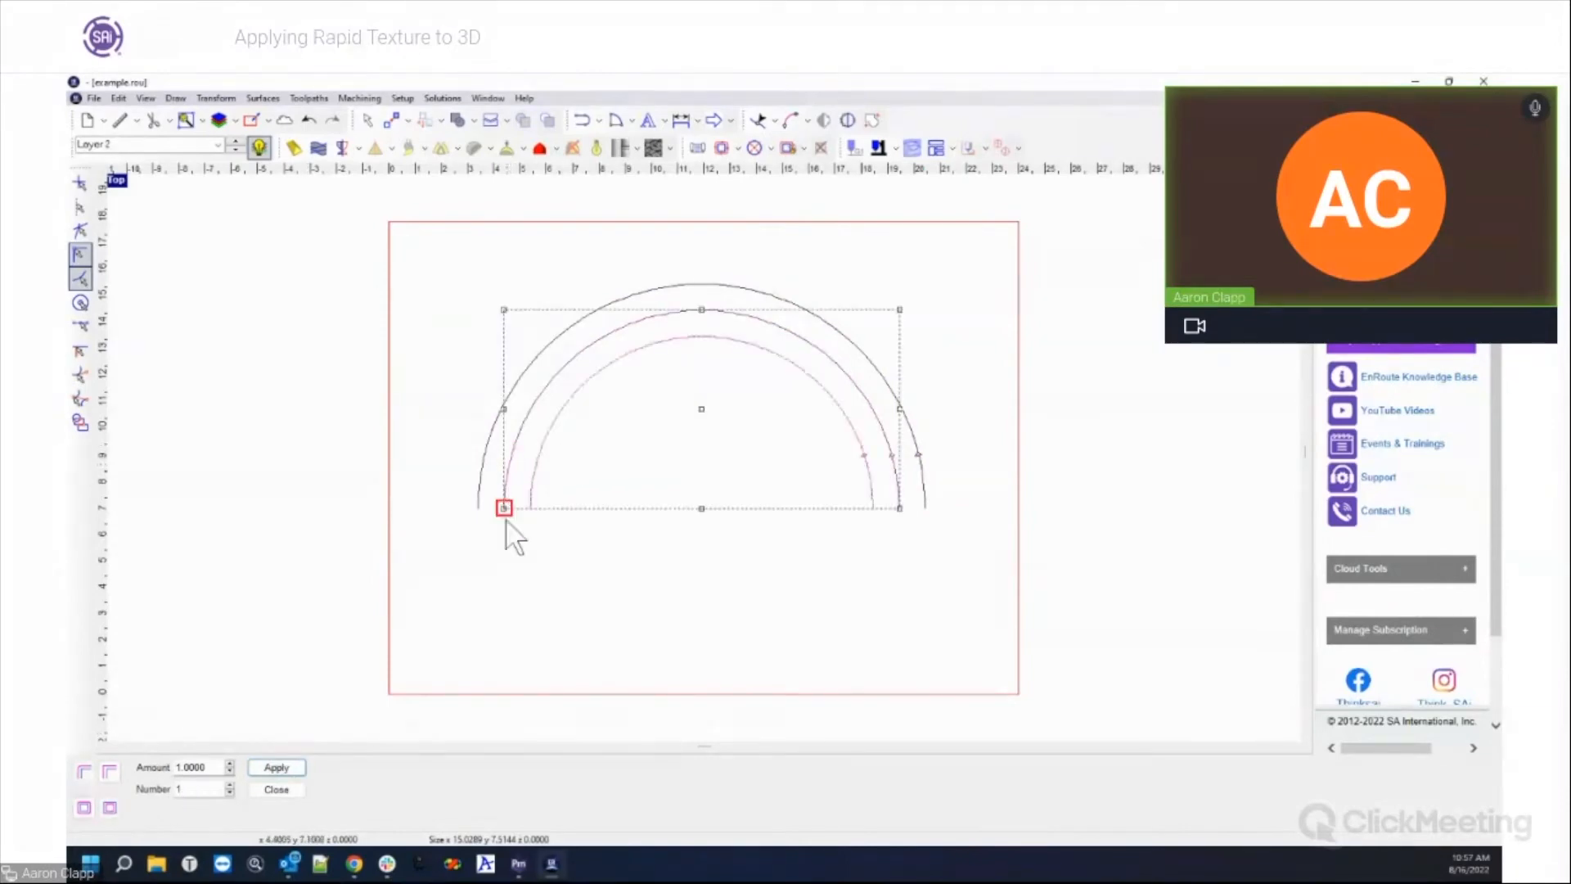
click(270, 768)
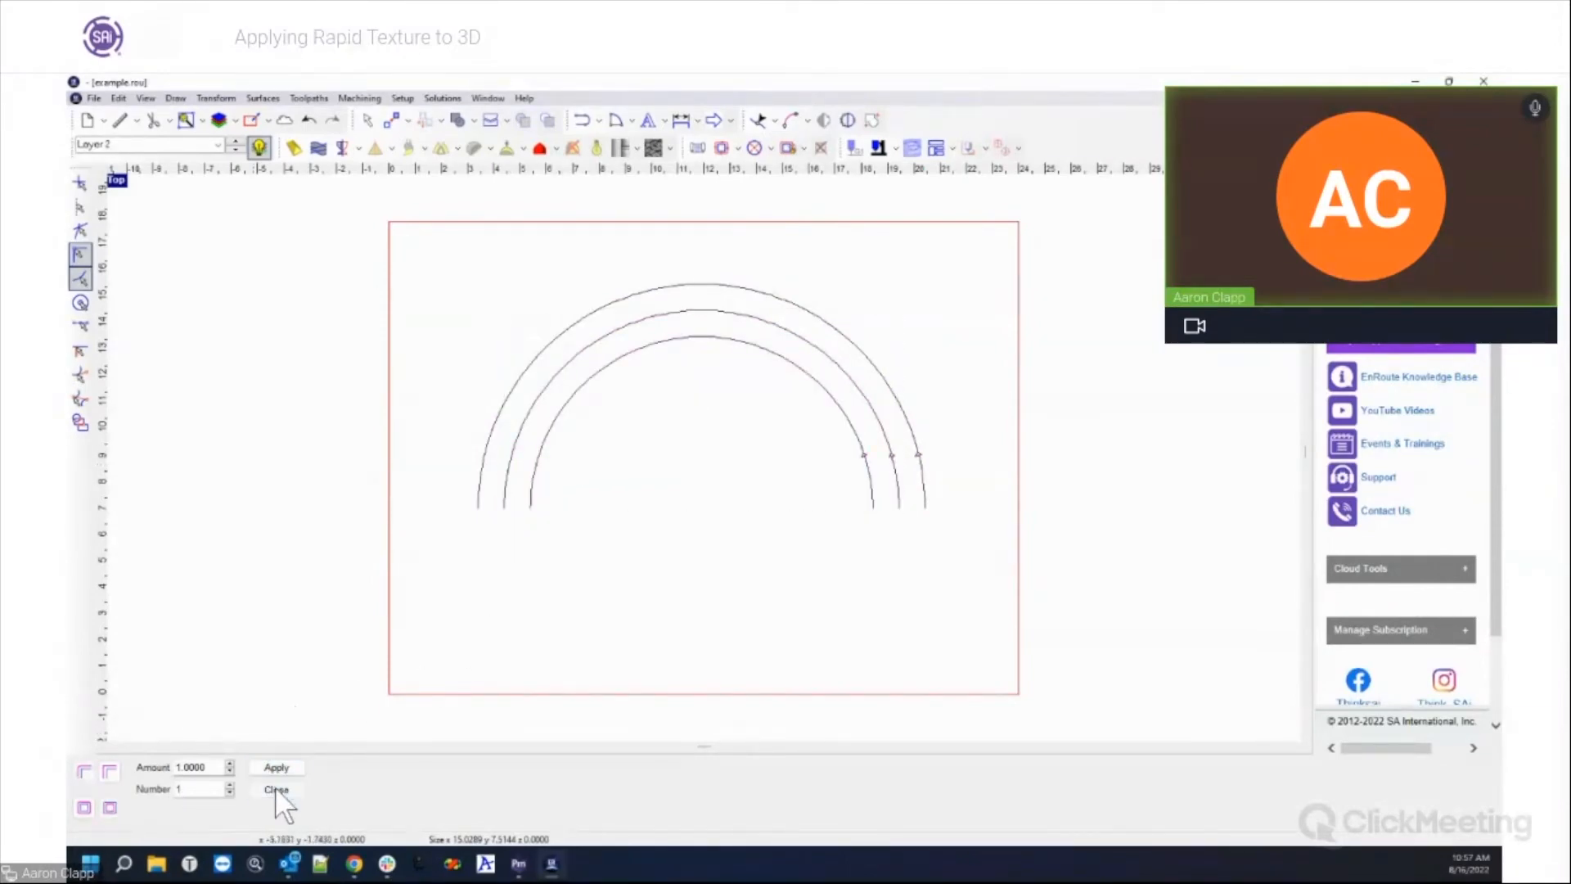
click(275, 787)
click(904, 559)
click(953, 546)
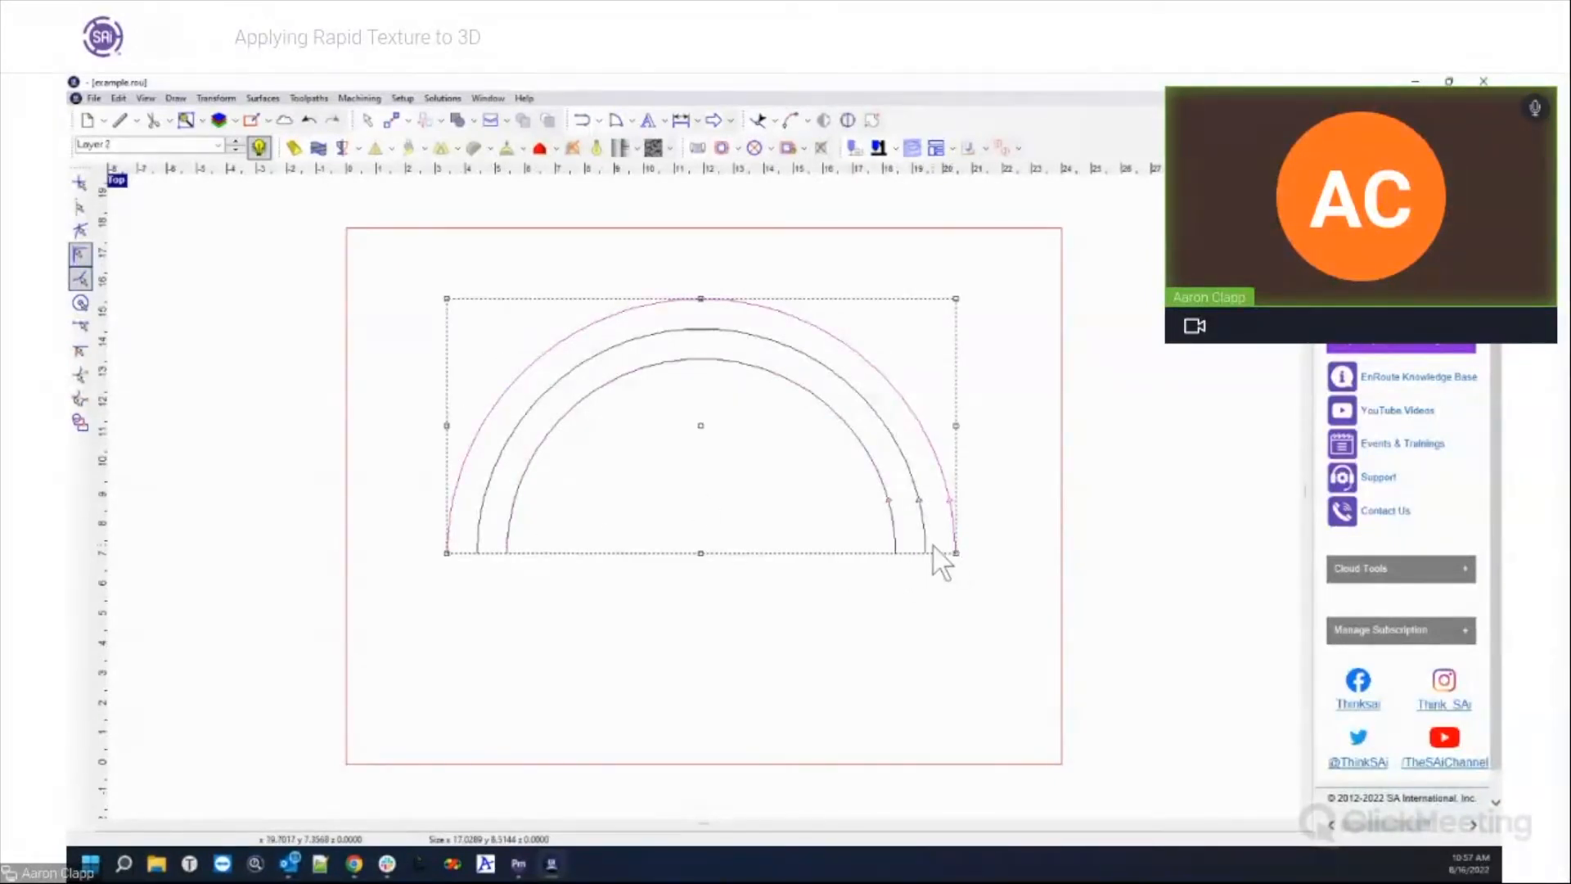
shift+click(896, 547)
click(1043, 577)
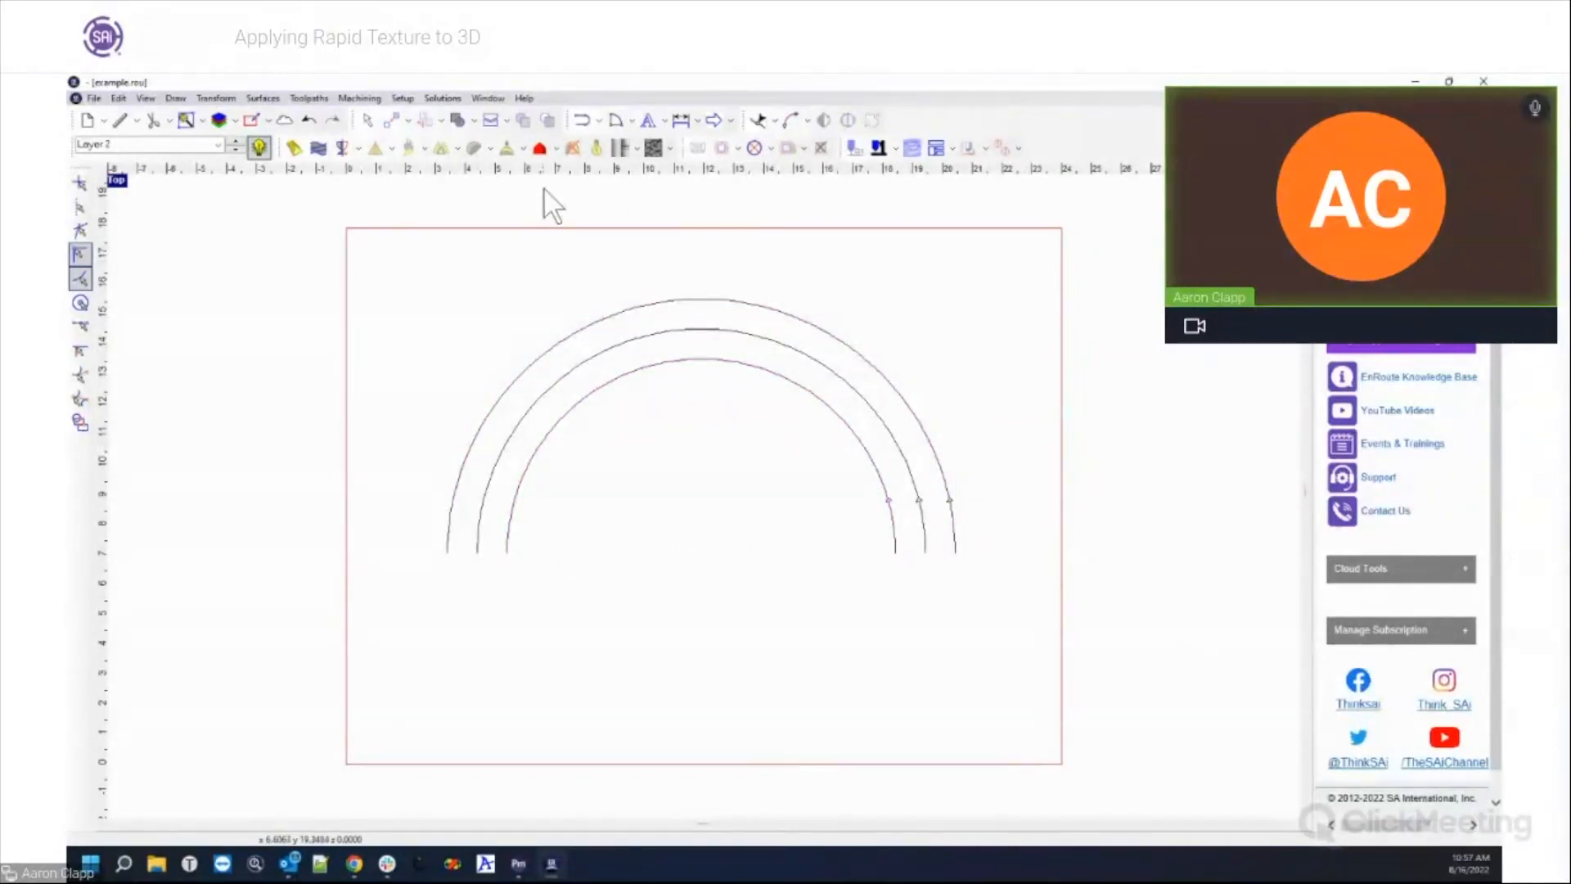
Step: Draw straight lines joining the outer and inner arc endpoints at both open ends
click(582, 120)
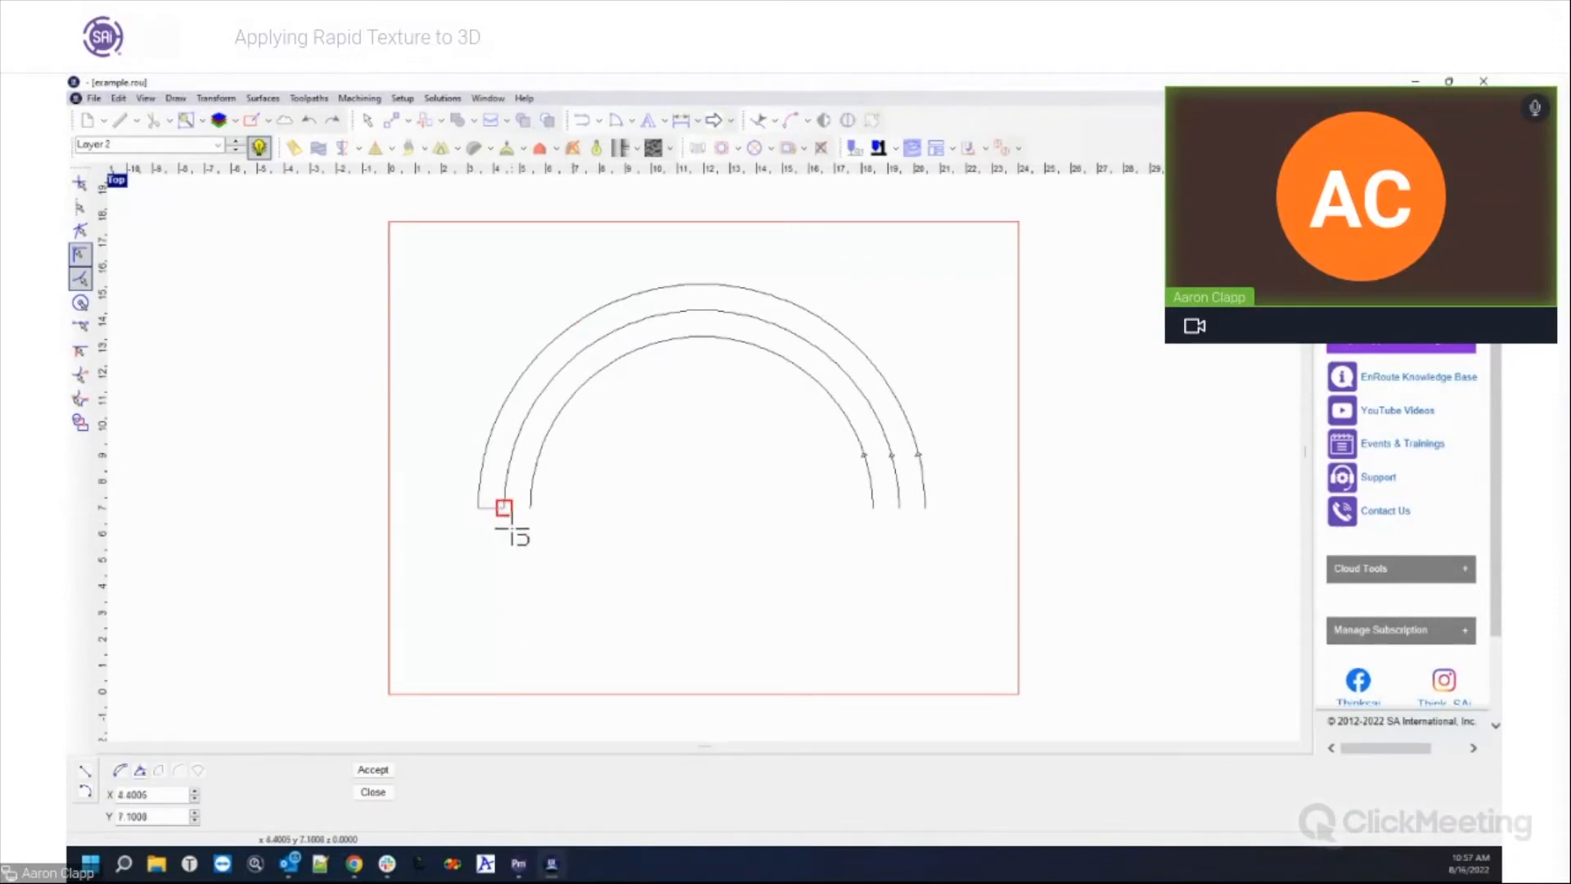
click(530, 508)
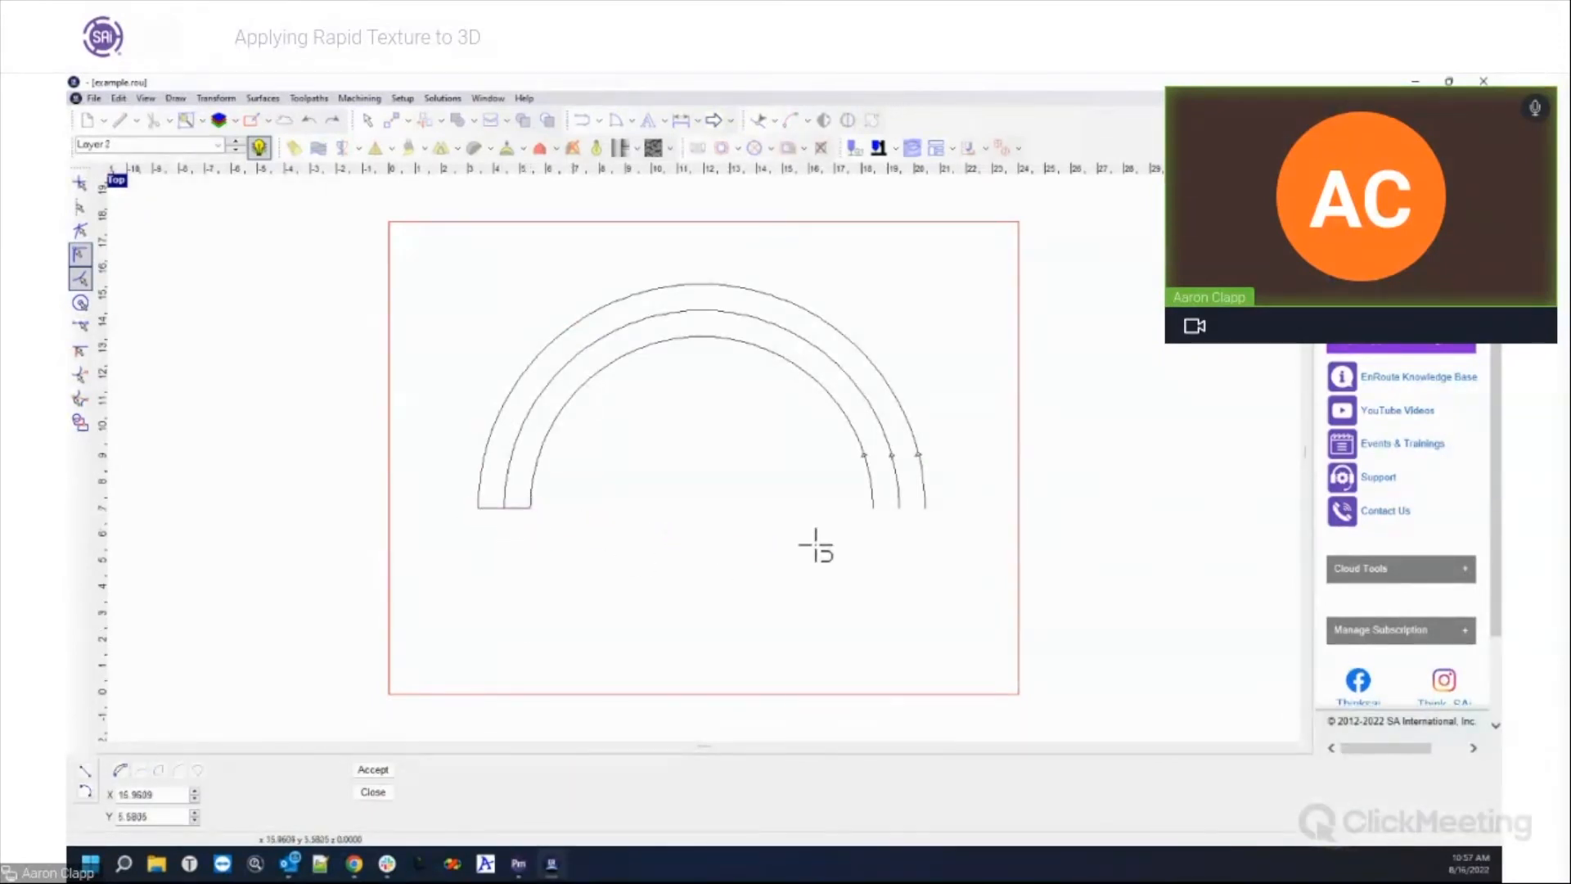
click(925, 508)
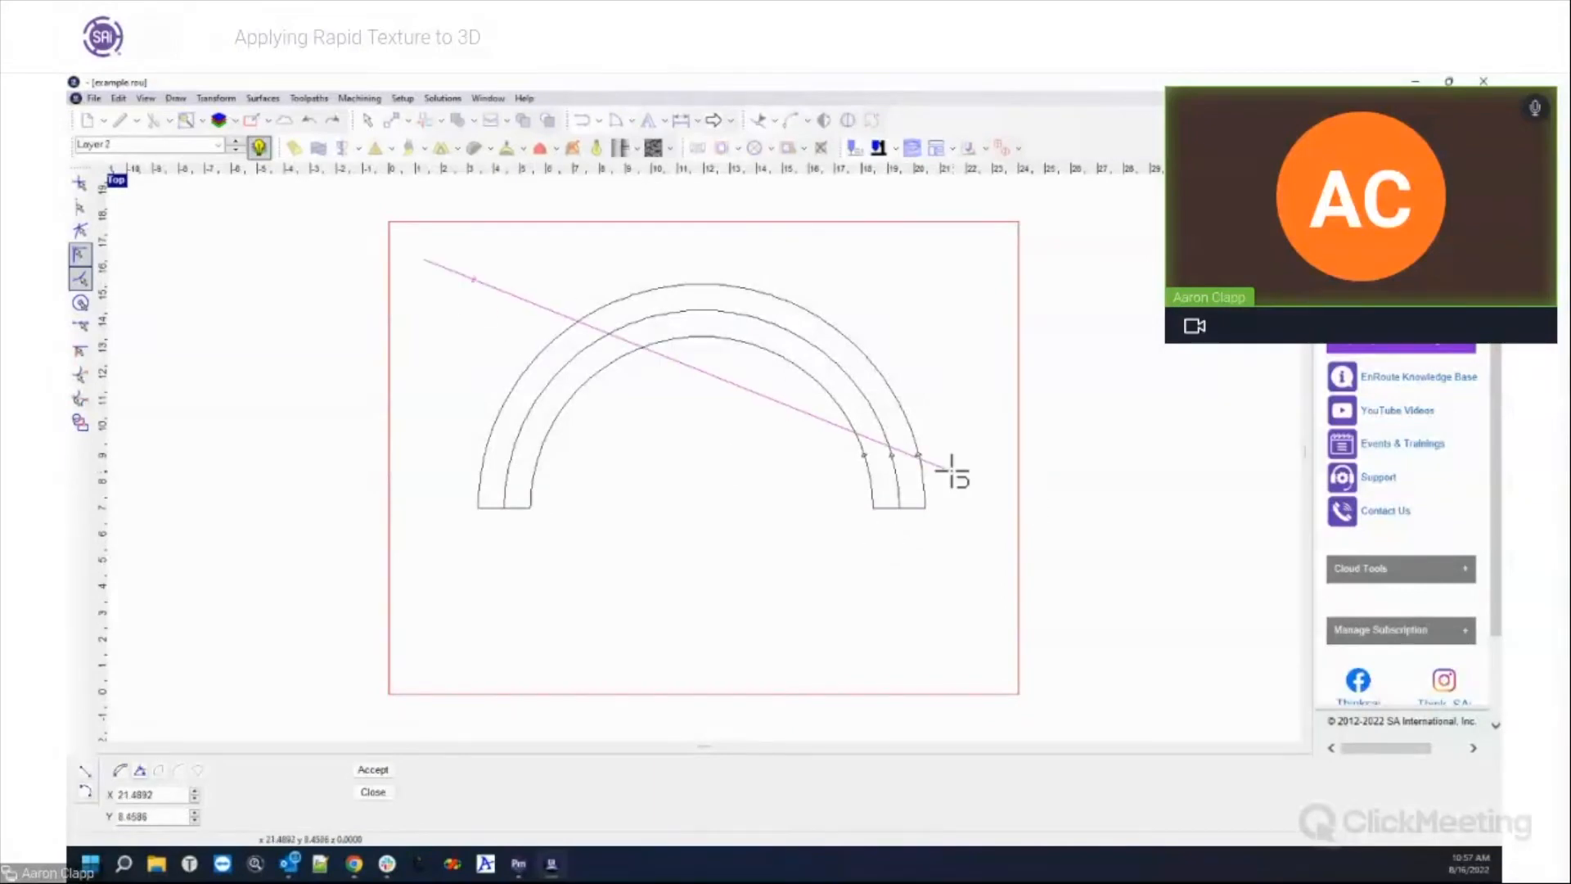
right_click(956, 476)
click(1167, 675)
Step: Merge the outer arc, inner arc and two end lines into one contour, leaving out the middle arc
drag(457, 282, 1115, 663)
drag(389, 270, 1056, 720)
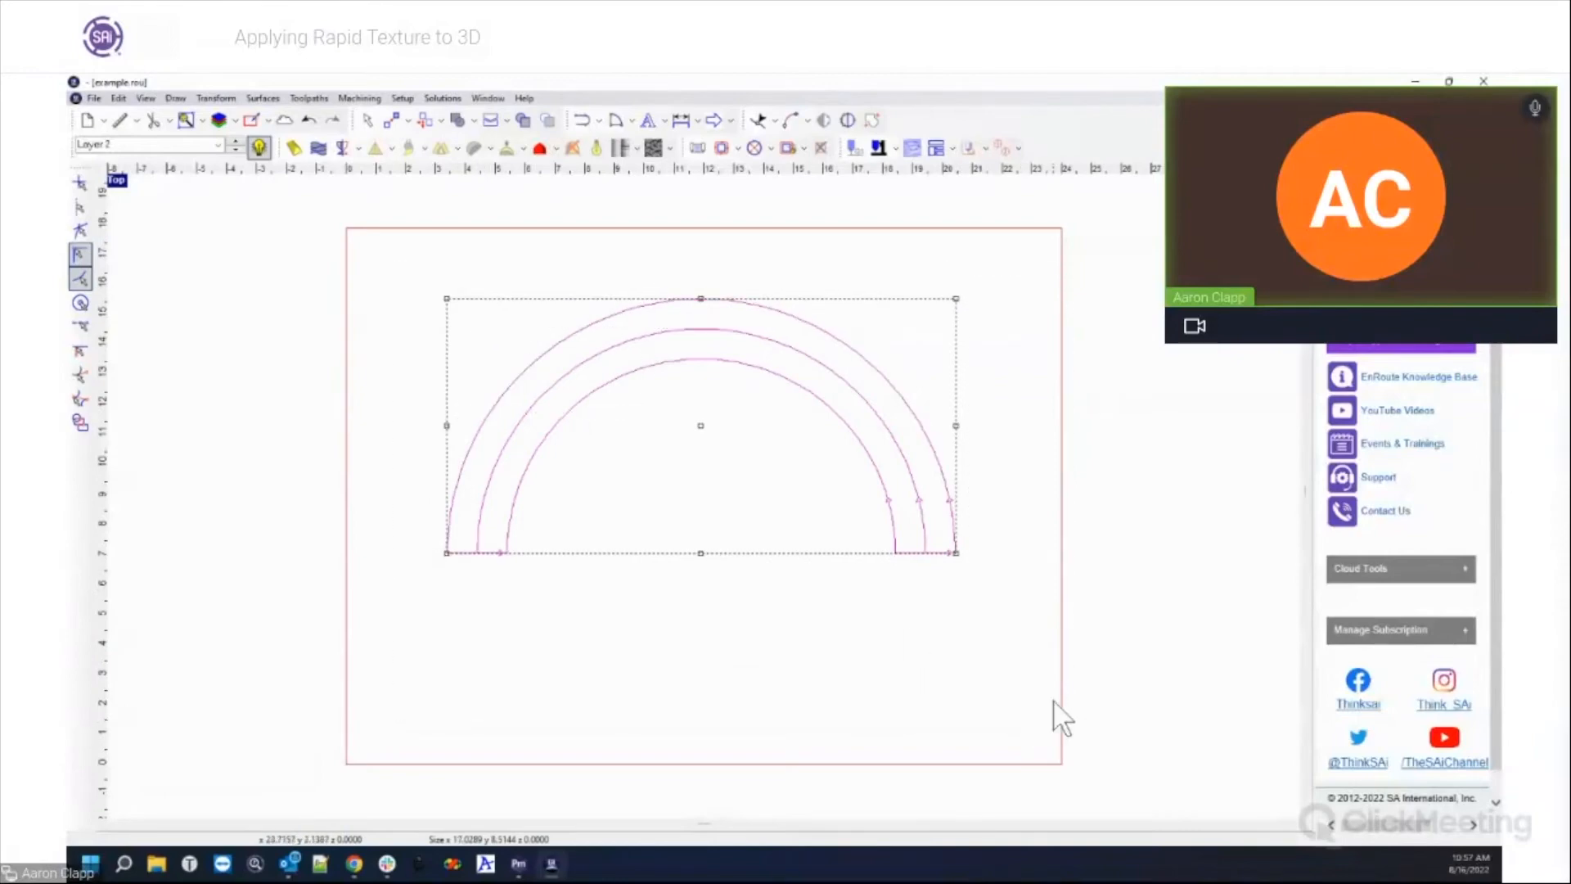
shift+click(924, 528)
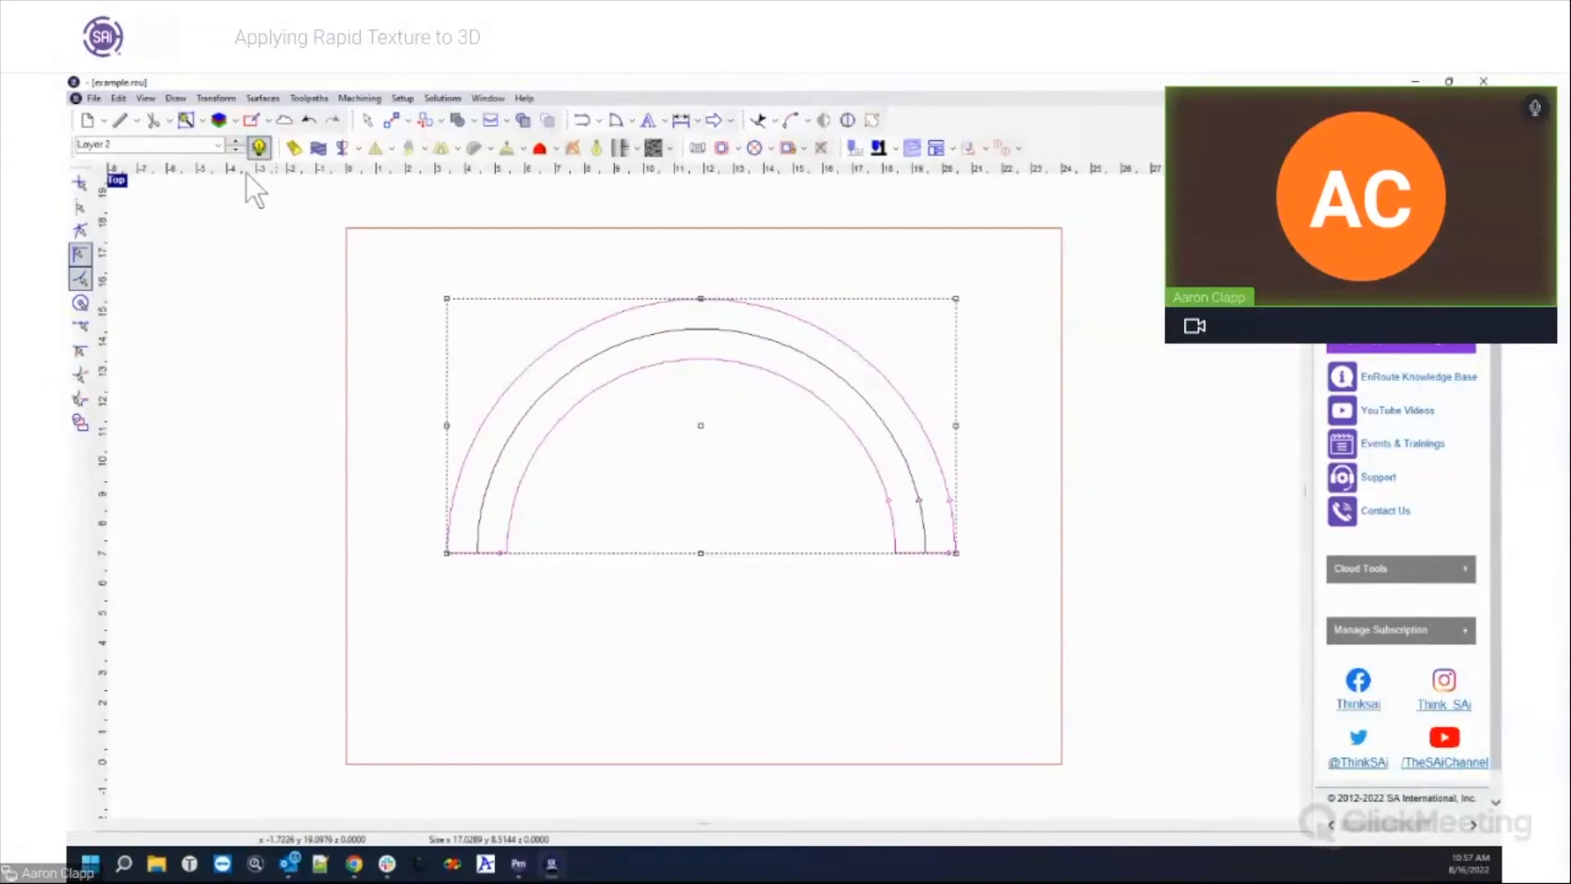
click(217, 98)
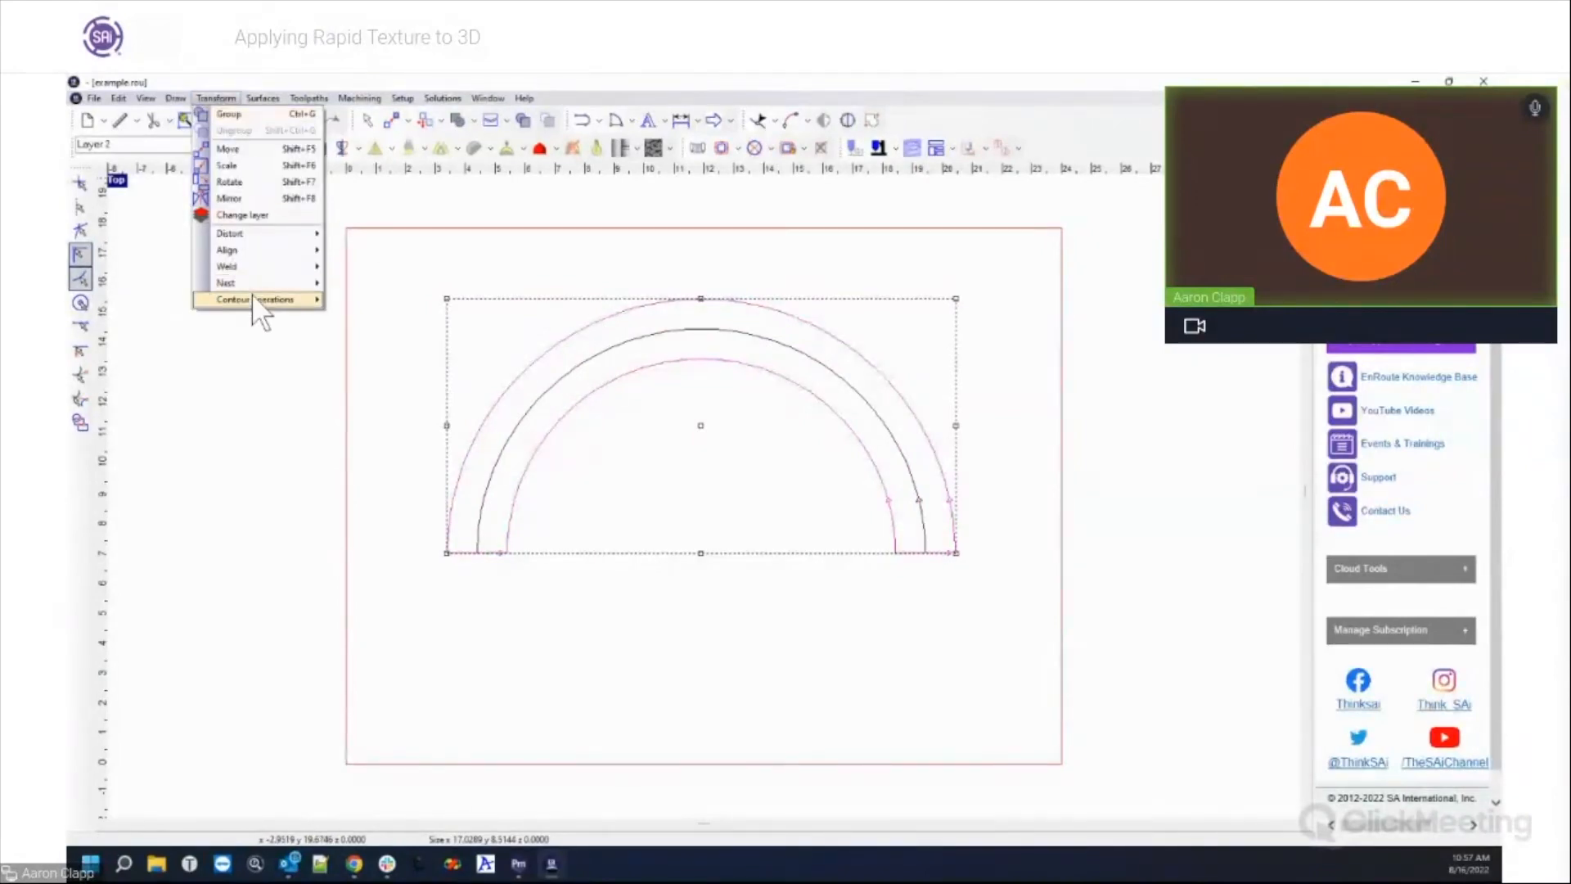
mouse_move(252, 298)
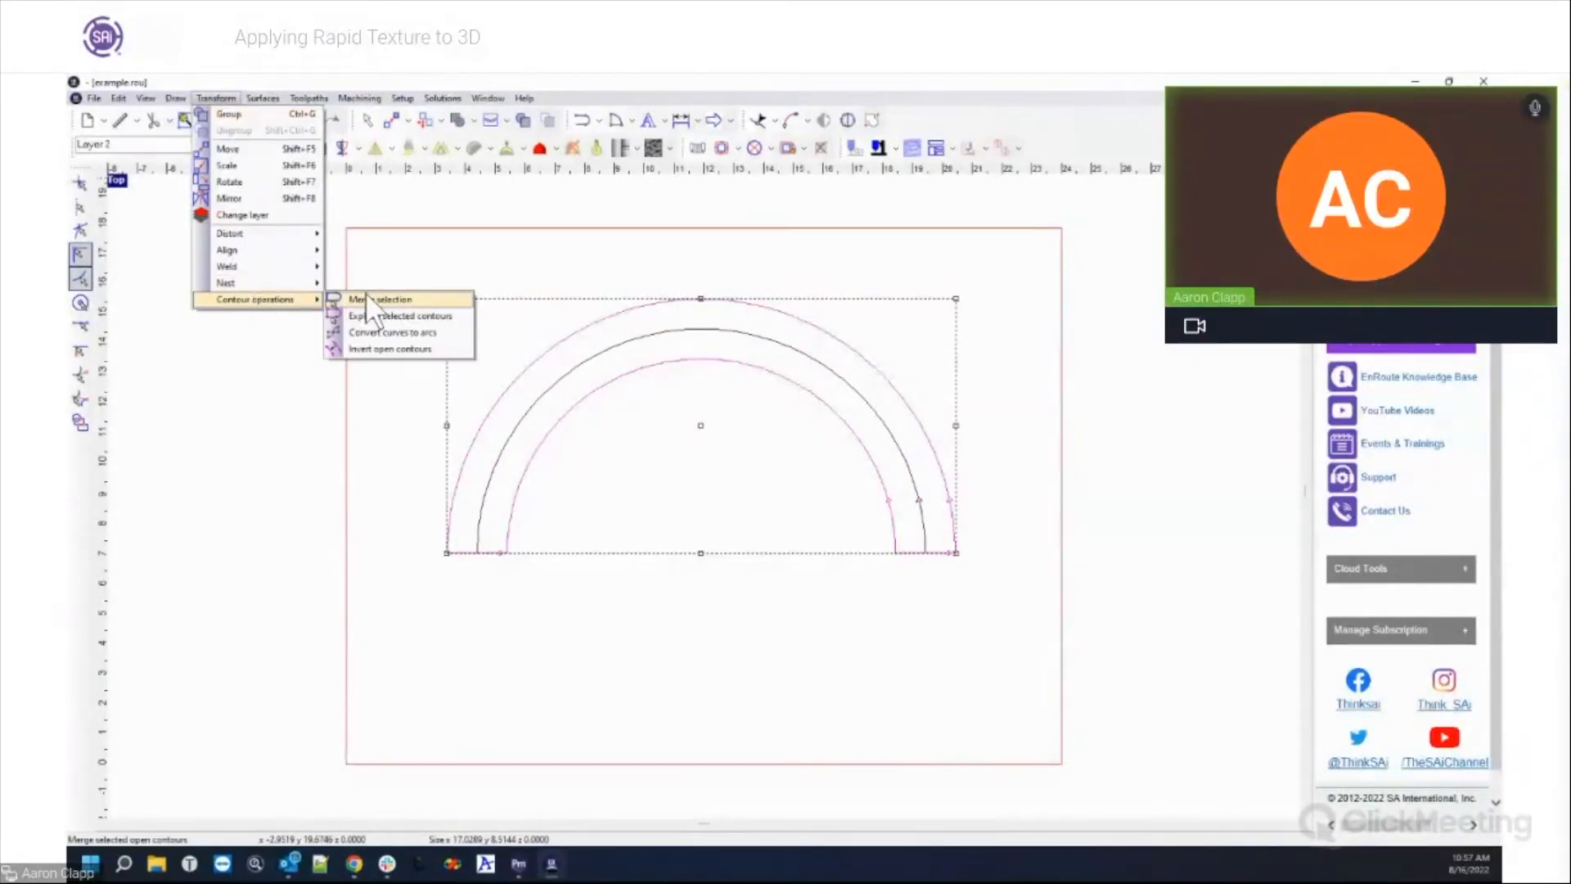
click(405, 301)
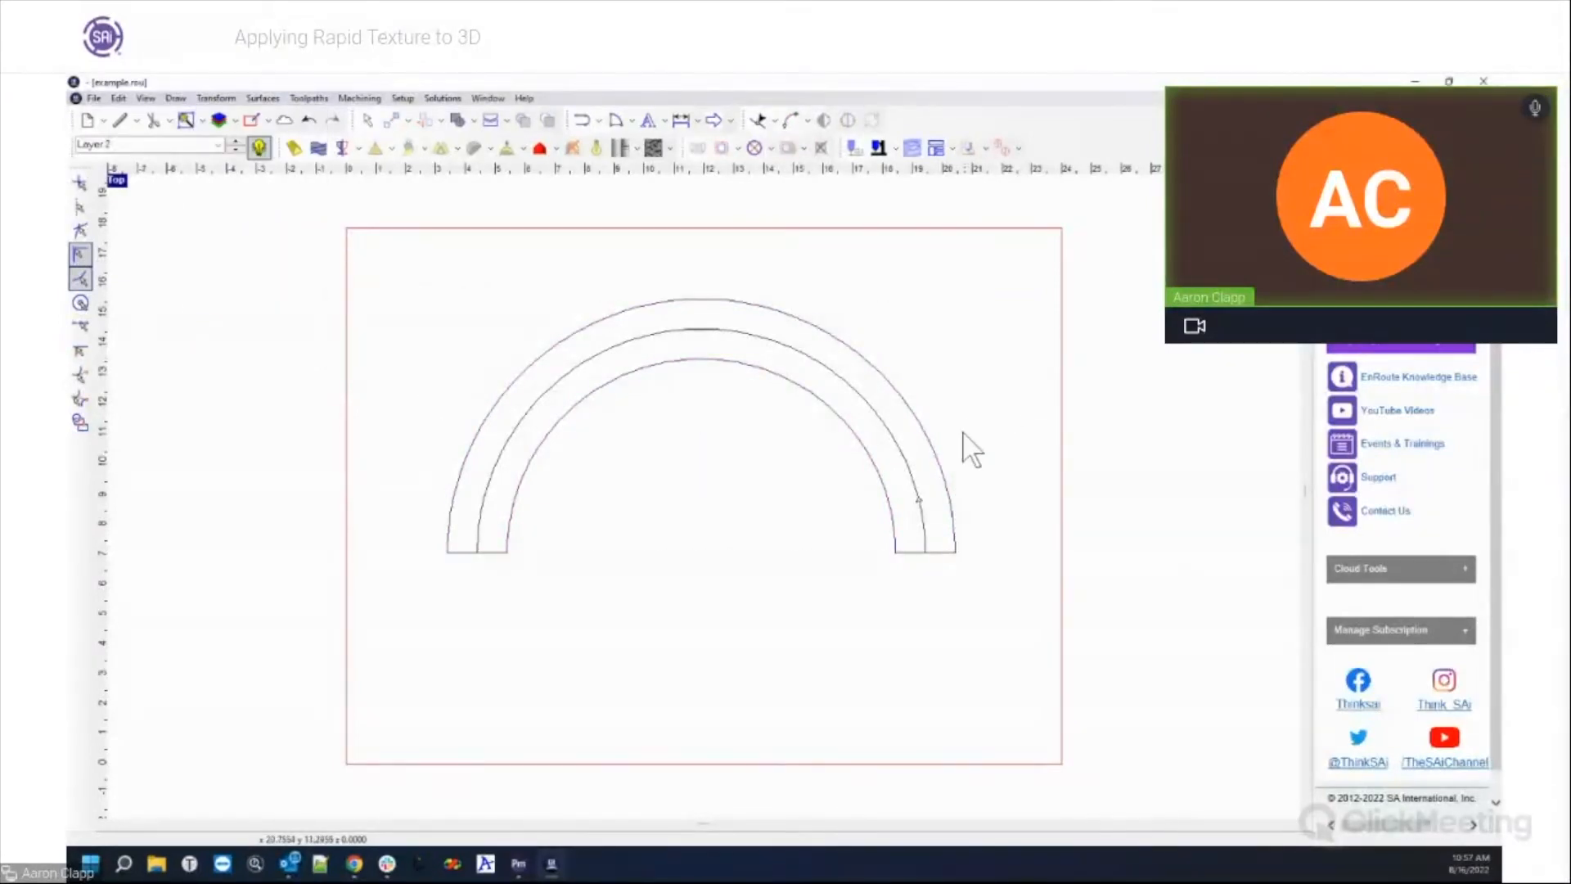
Step: Invert the direction of the open middle arc so that it starts at its other end
click(920, 498)
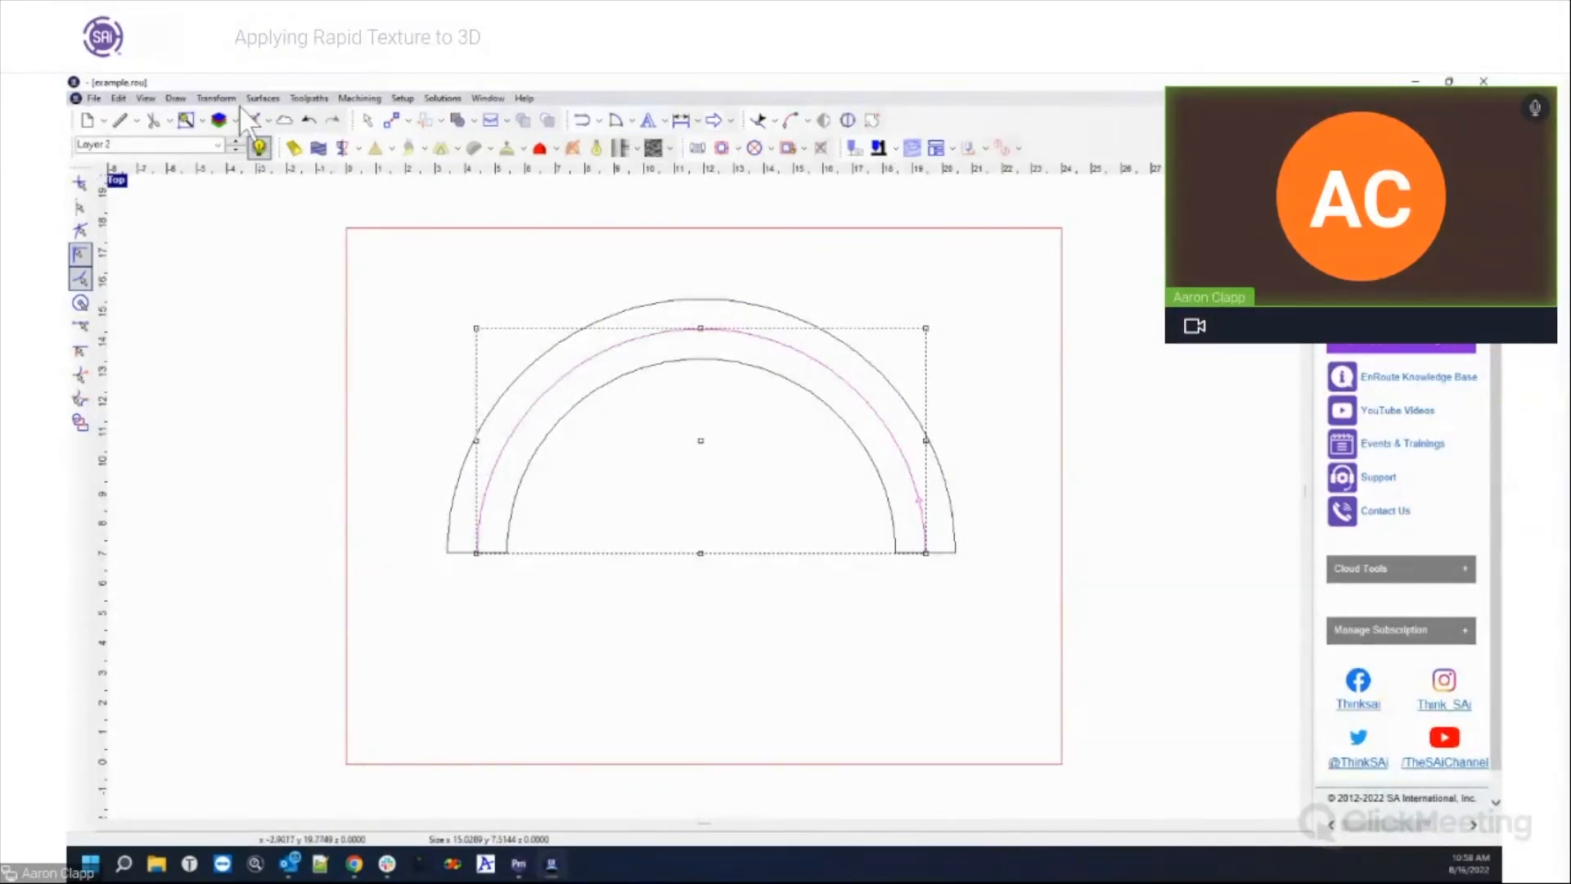
click(175, 97)
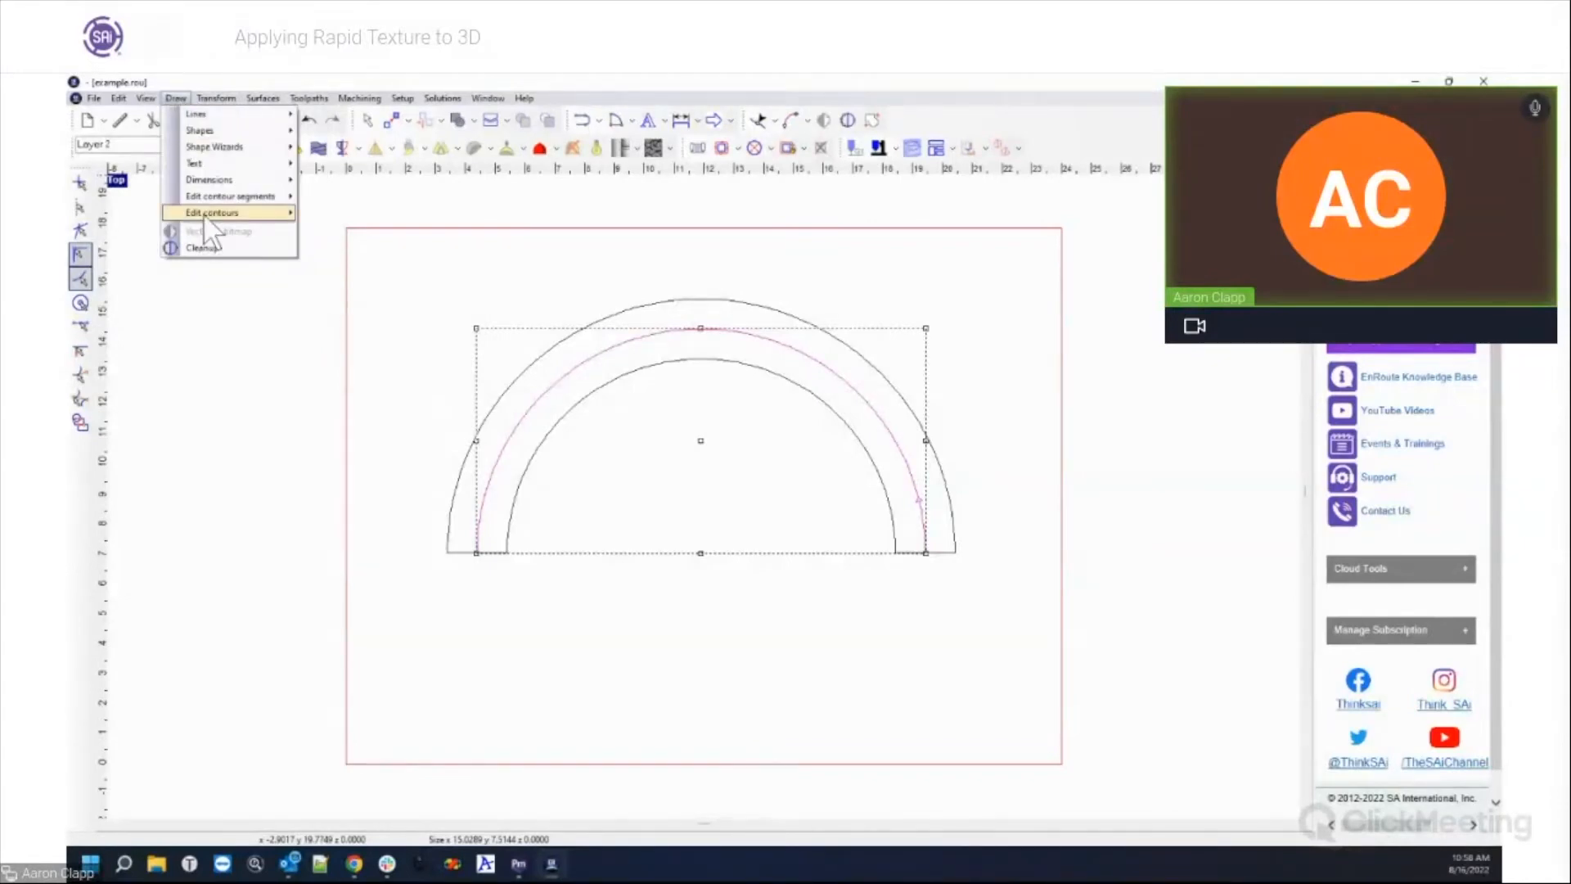
mouse_move(214, 199)
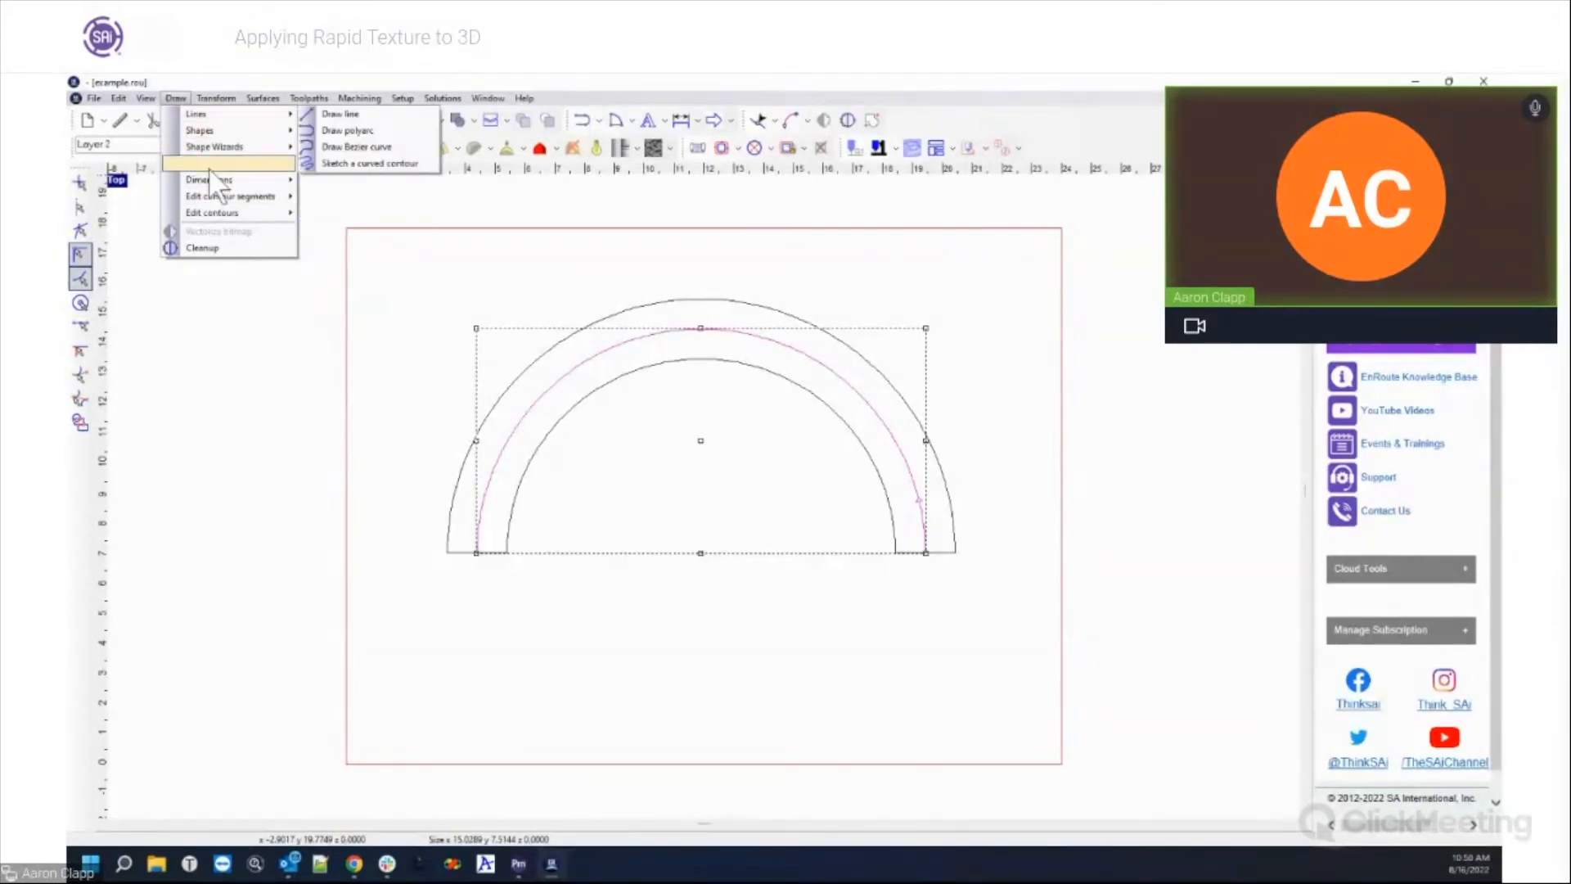
mouse_move(288, 201)
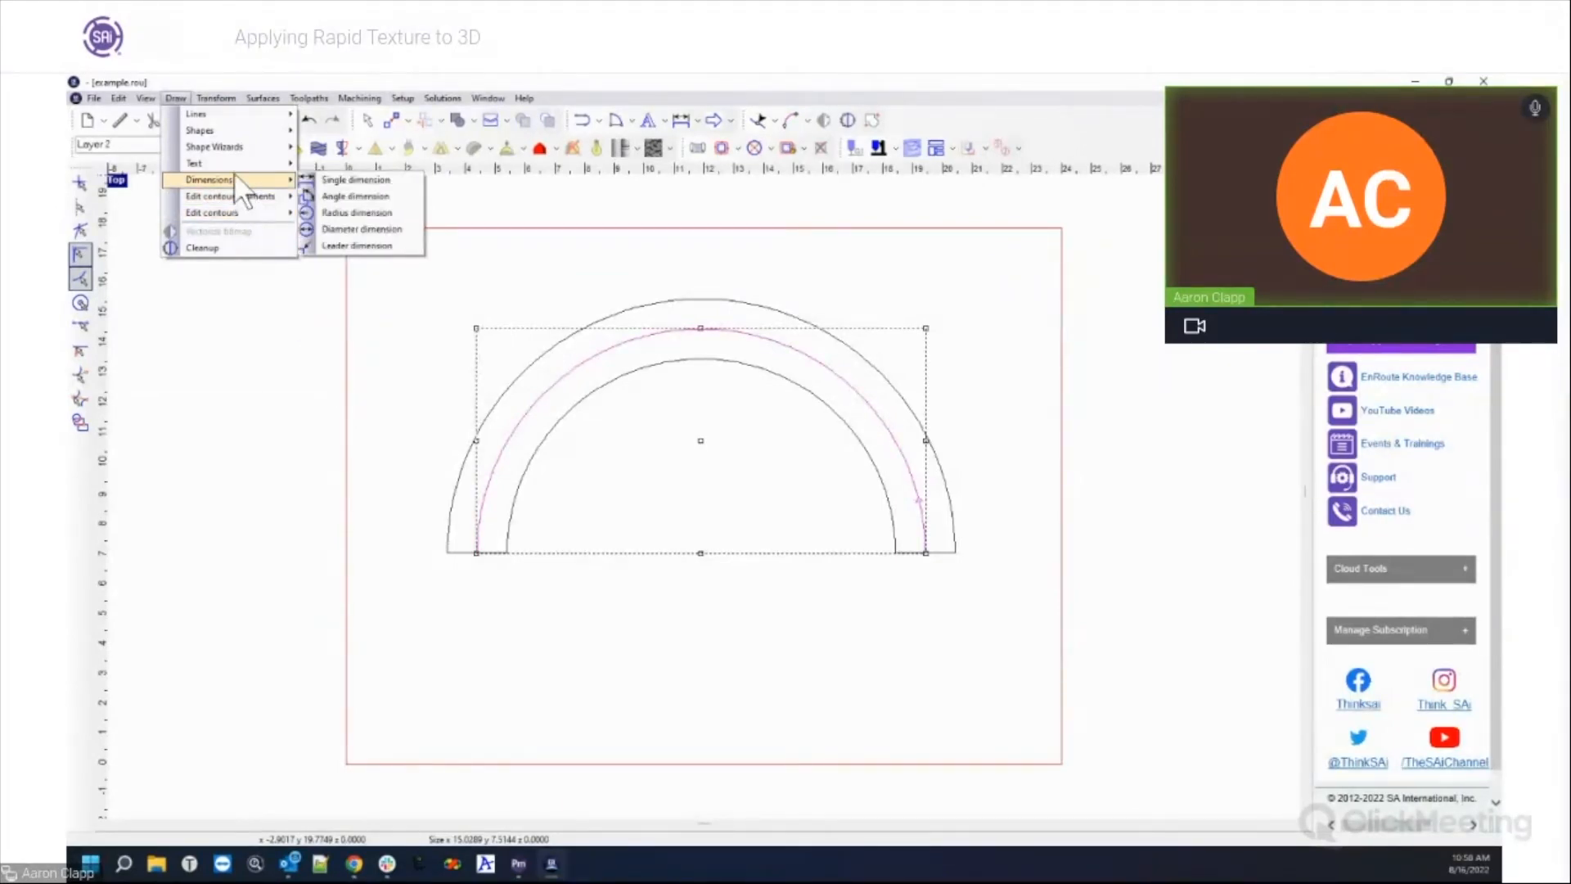
mouse_move(211, 97)
mouse_move(245, 285)
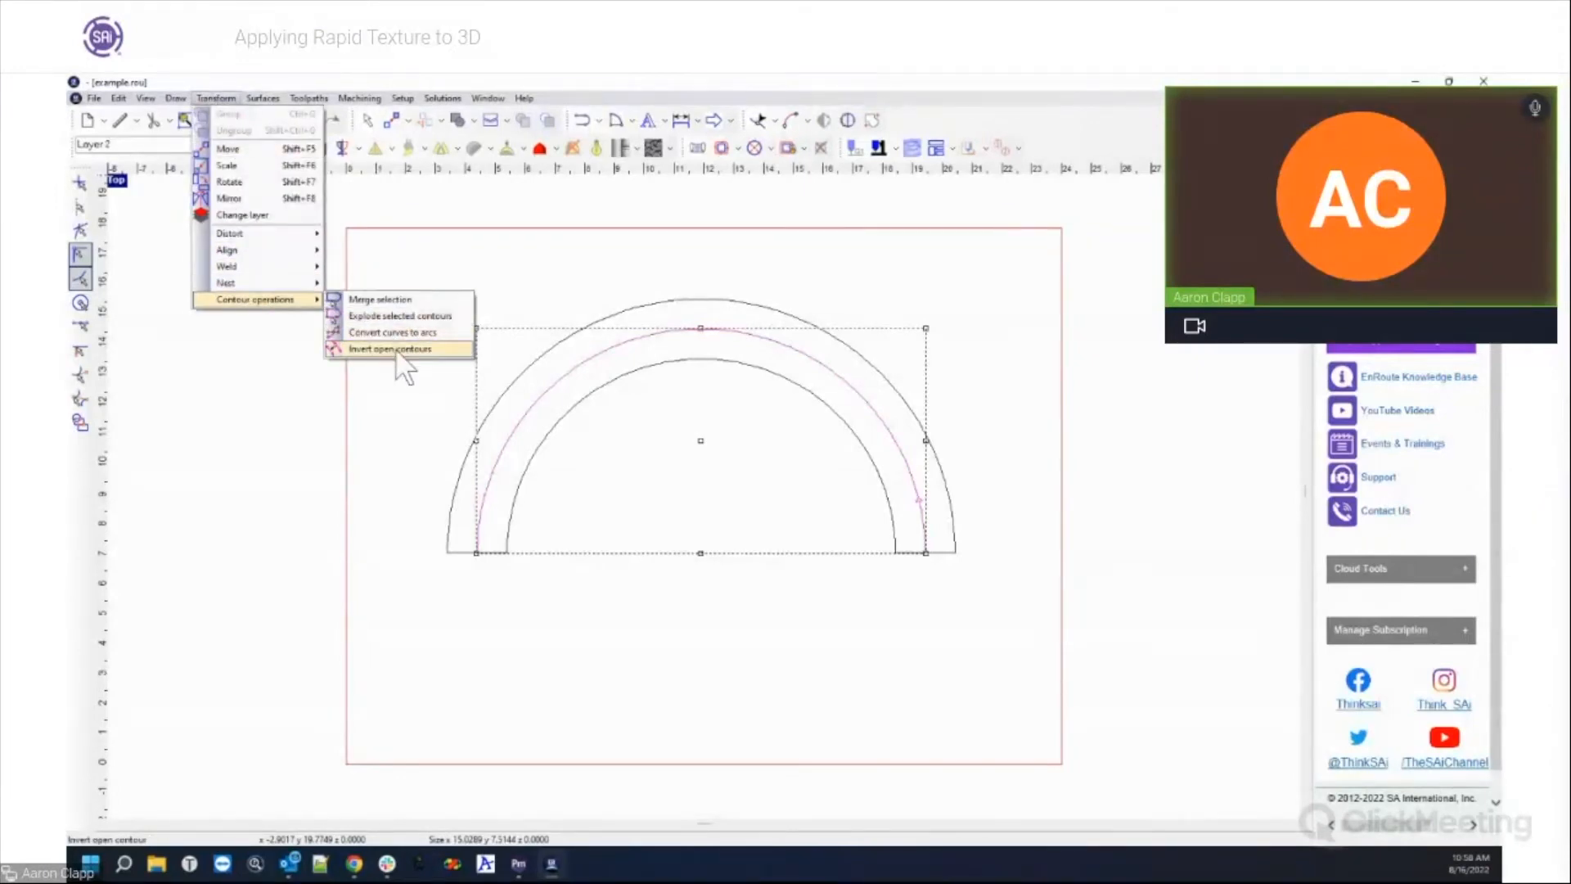
click(440, 346)
click(516, 585)
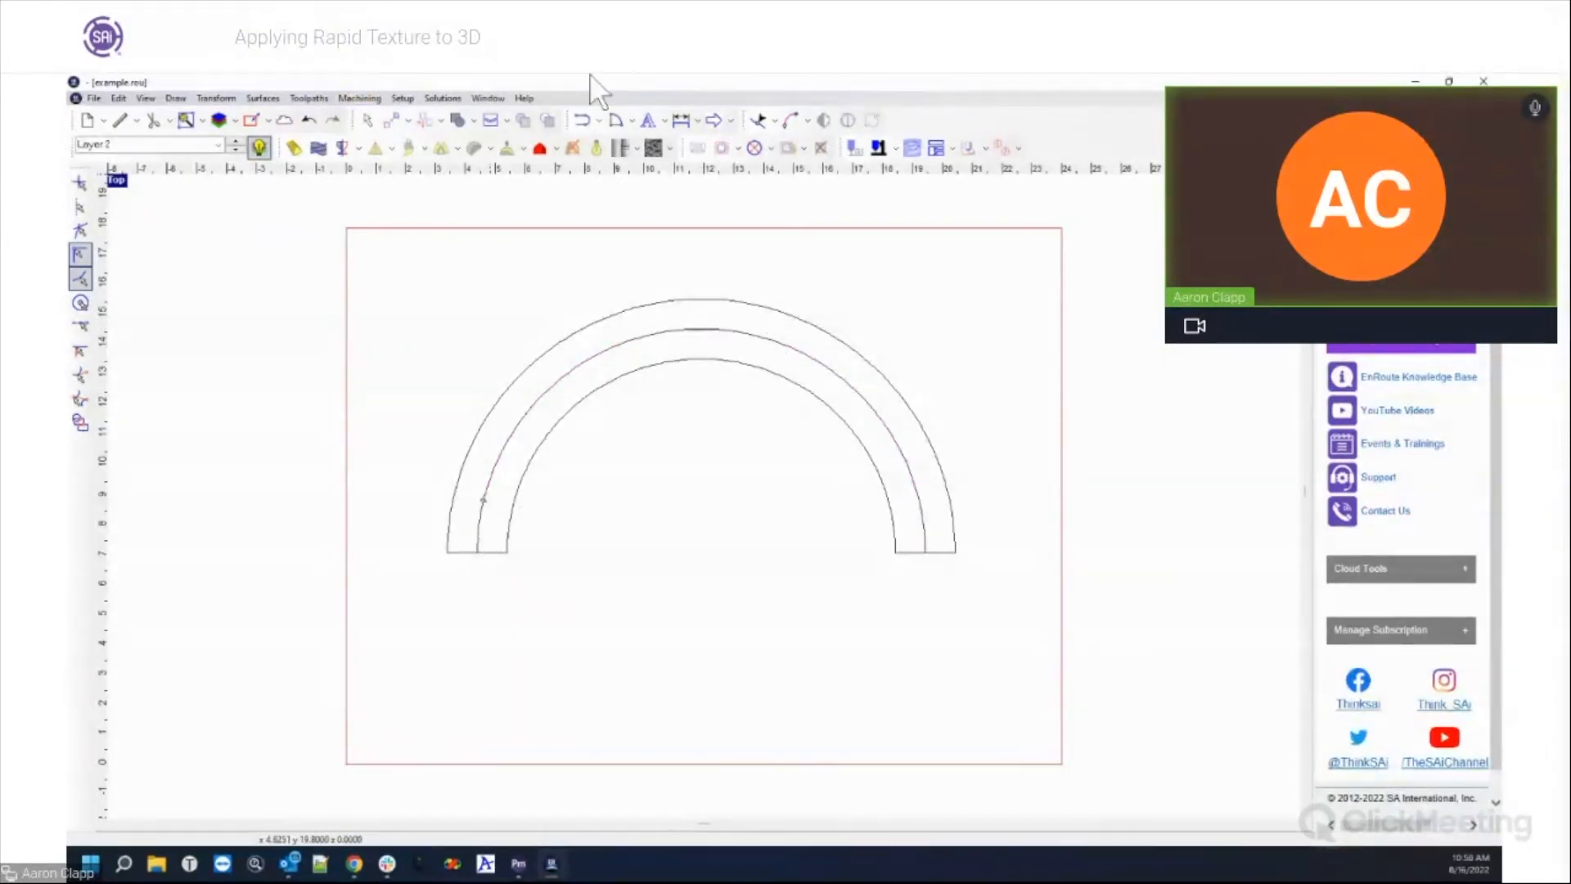
Step: Add the text "EnRoute 7" along the middle arc in Arial Bold with a height of 1.0000
click(646, 121)
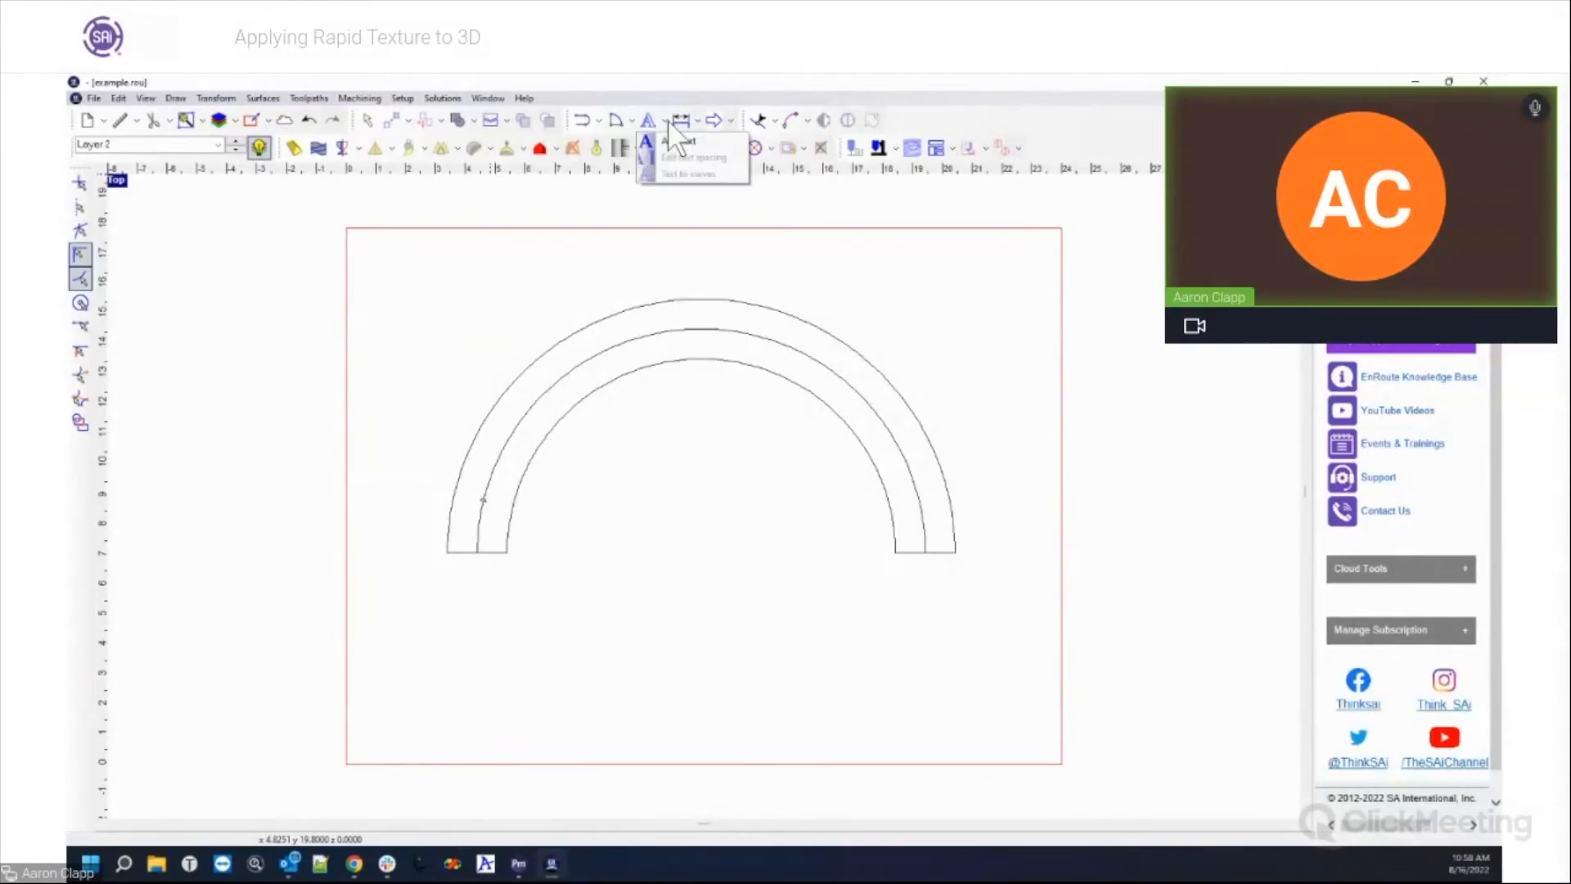
click(664, 139)
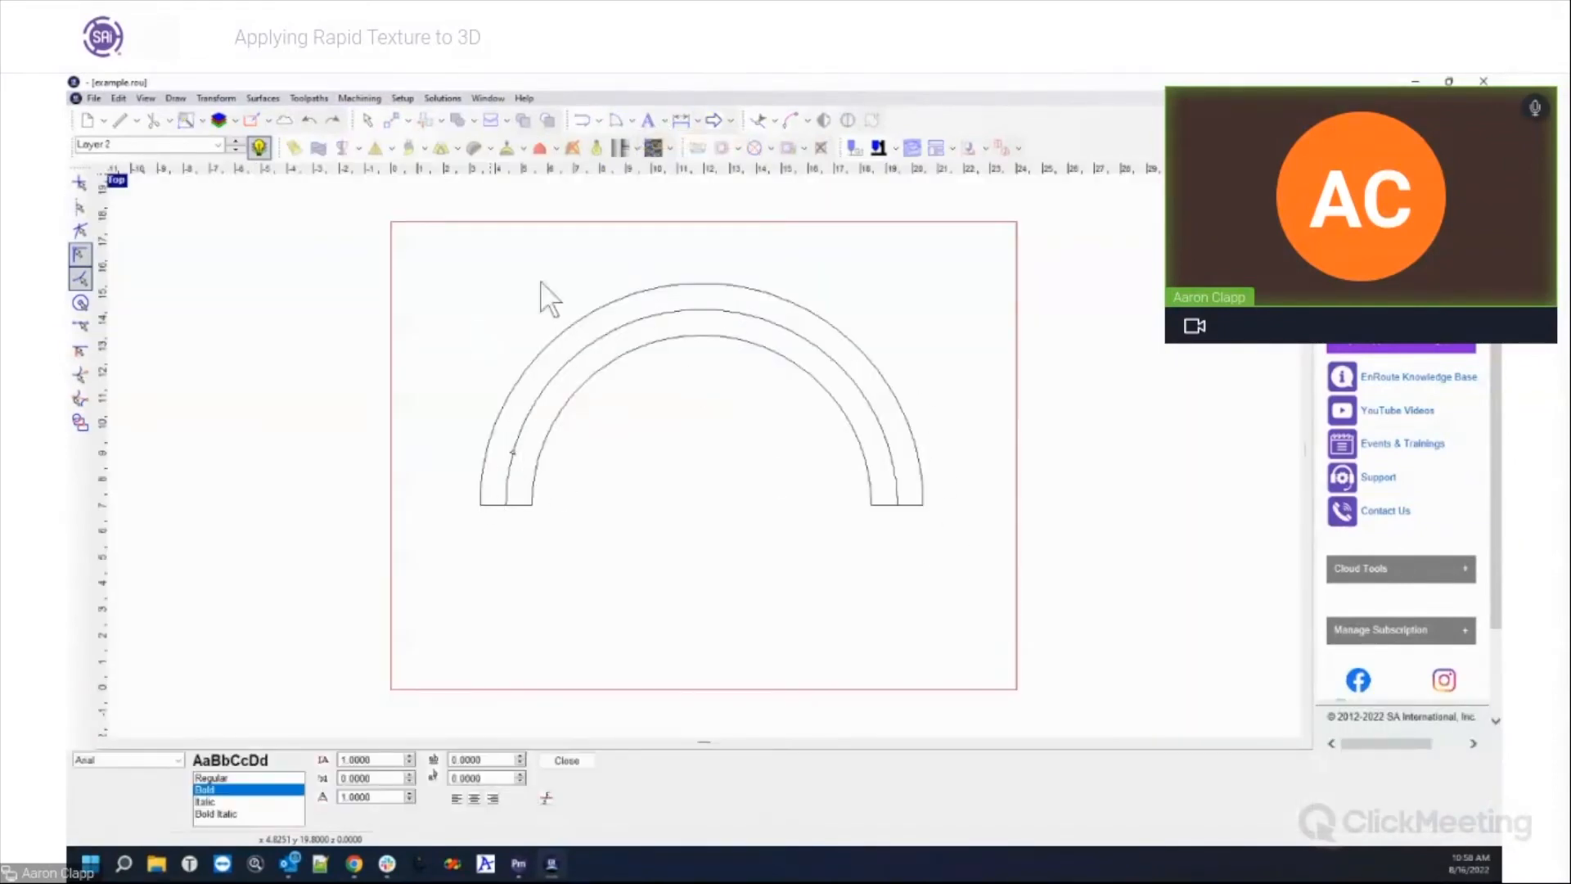
click(642, 320)
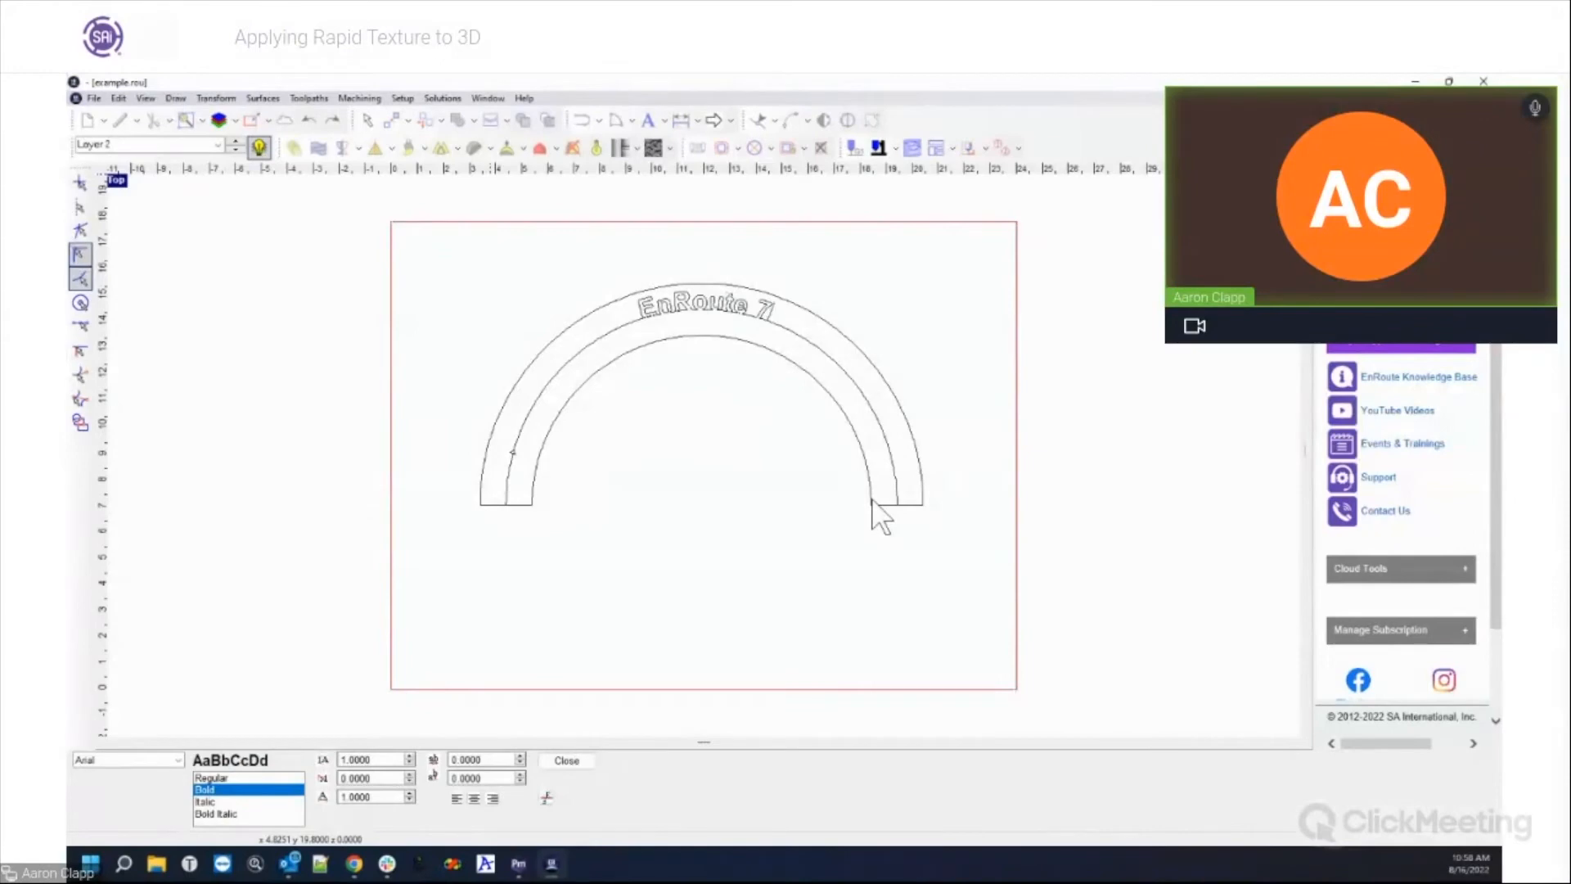
click(565, 761)
Step: Widen the letter spacing of the "EnRoute 7" text so it stretches along the middle arc from end to end
click(705, 315)
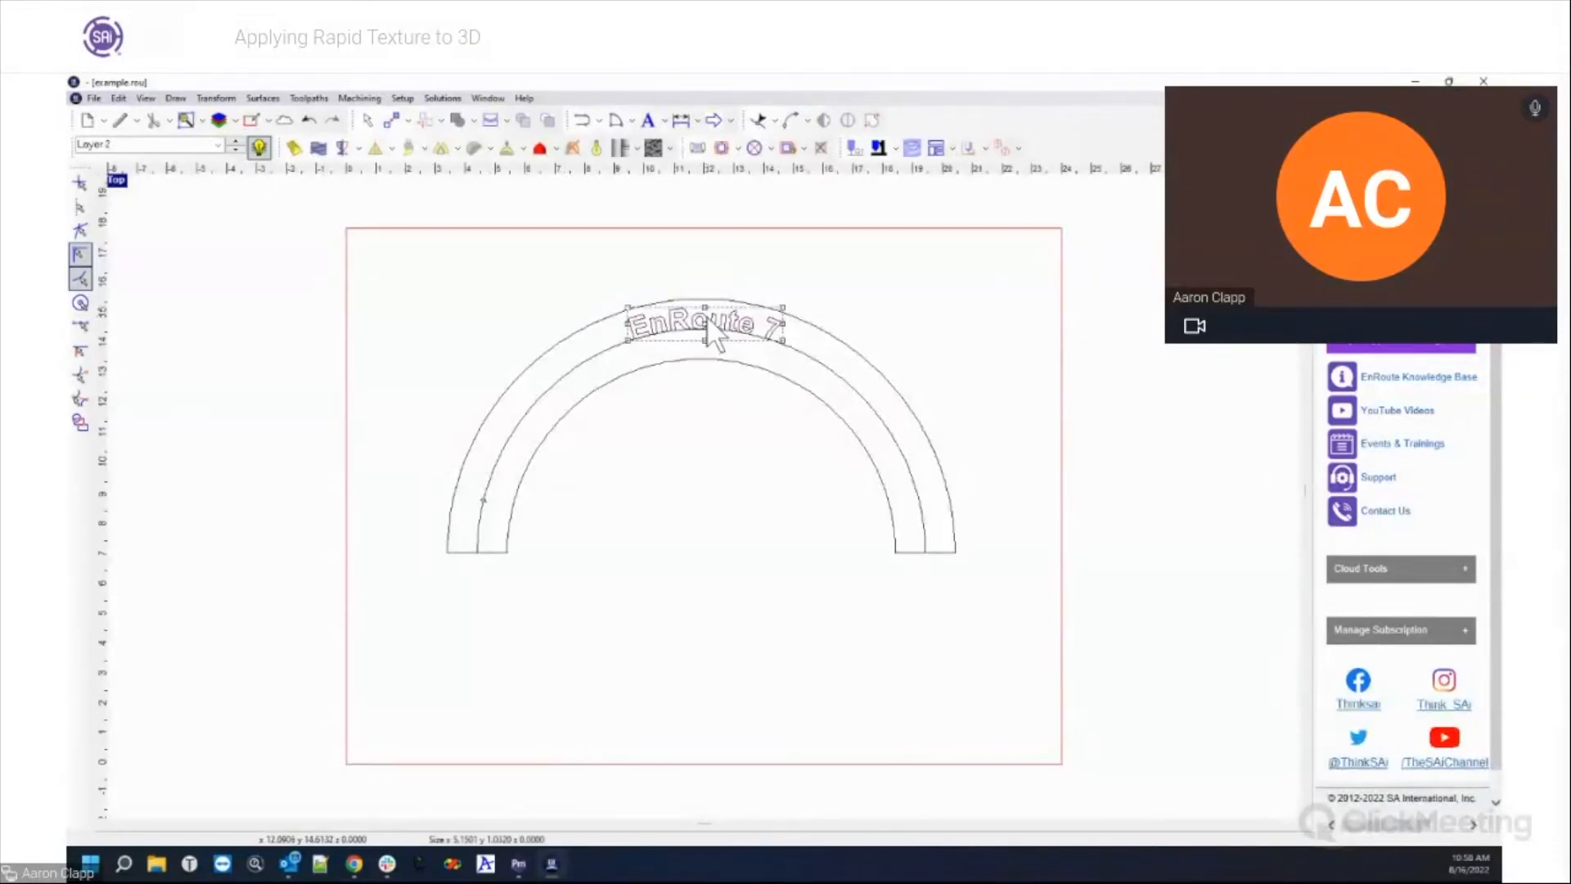
click(664, 121)
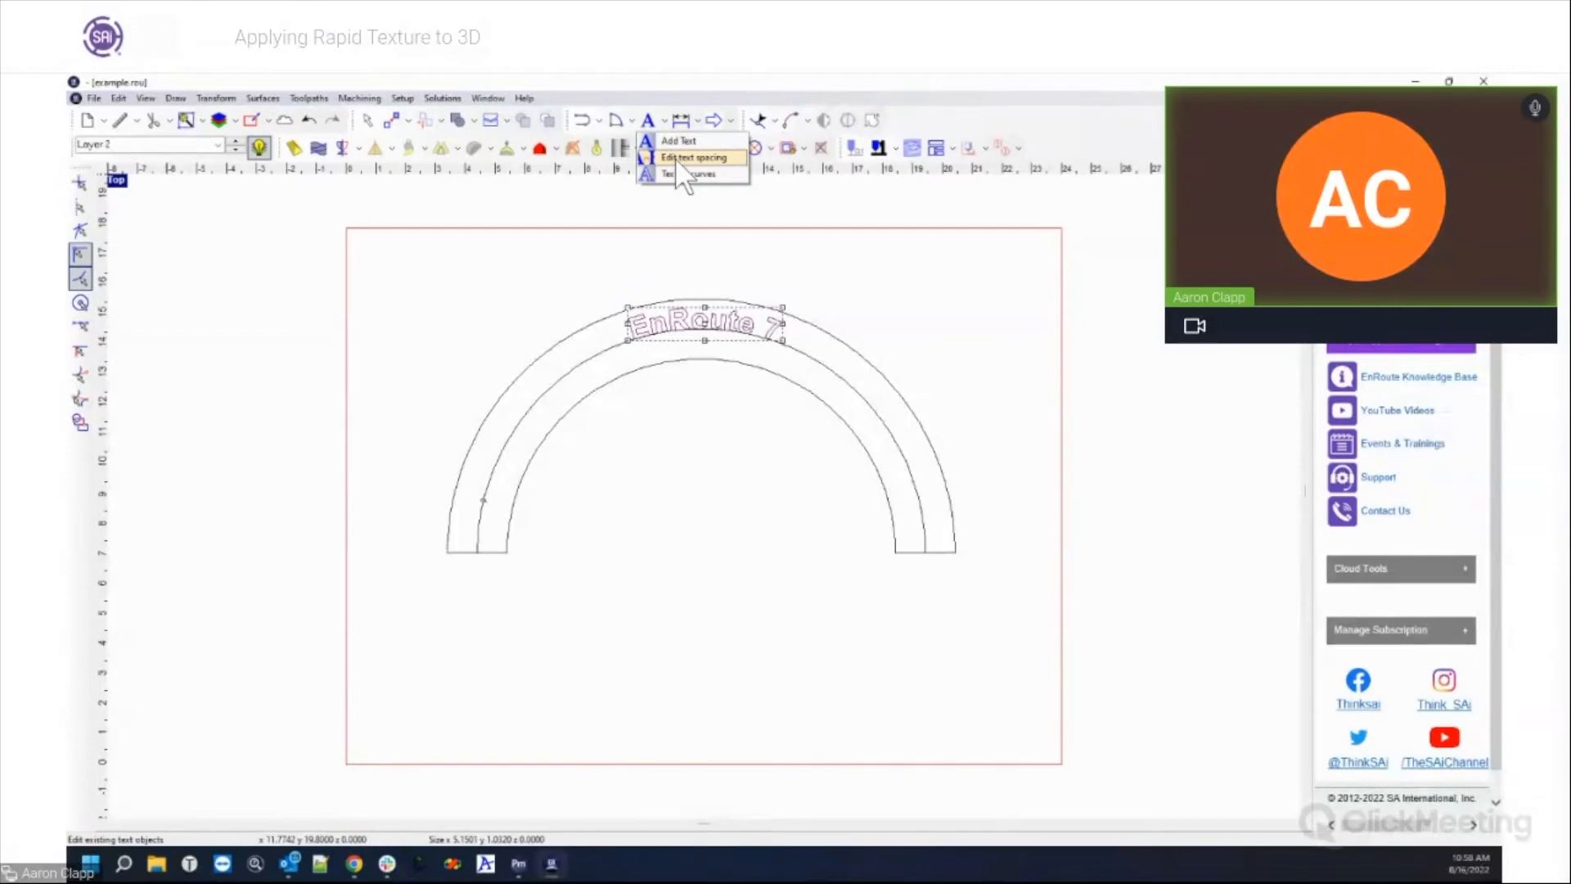
click(688, 158)
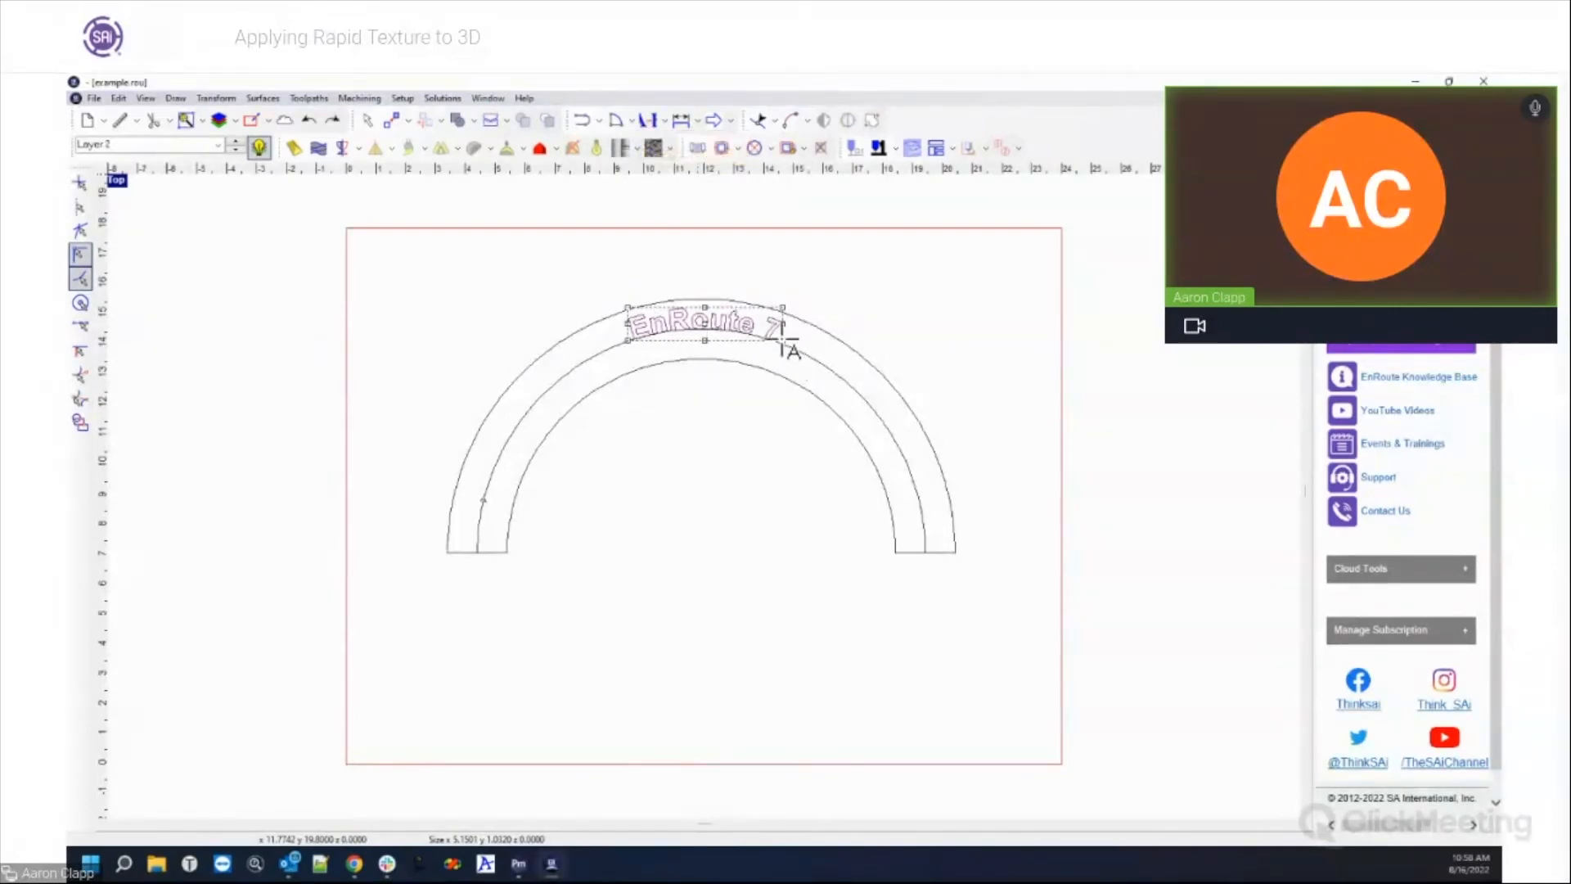
drag(735, 324, 925, 532)
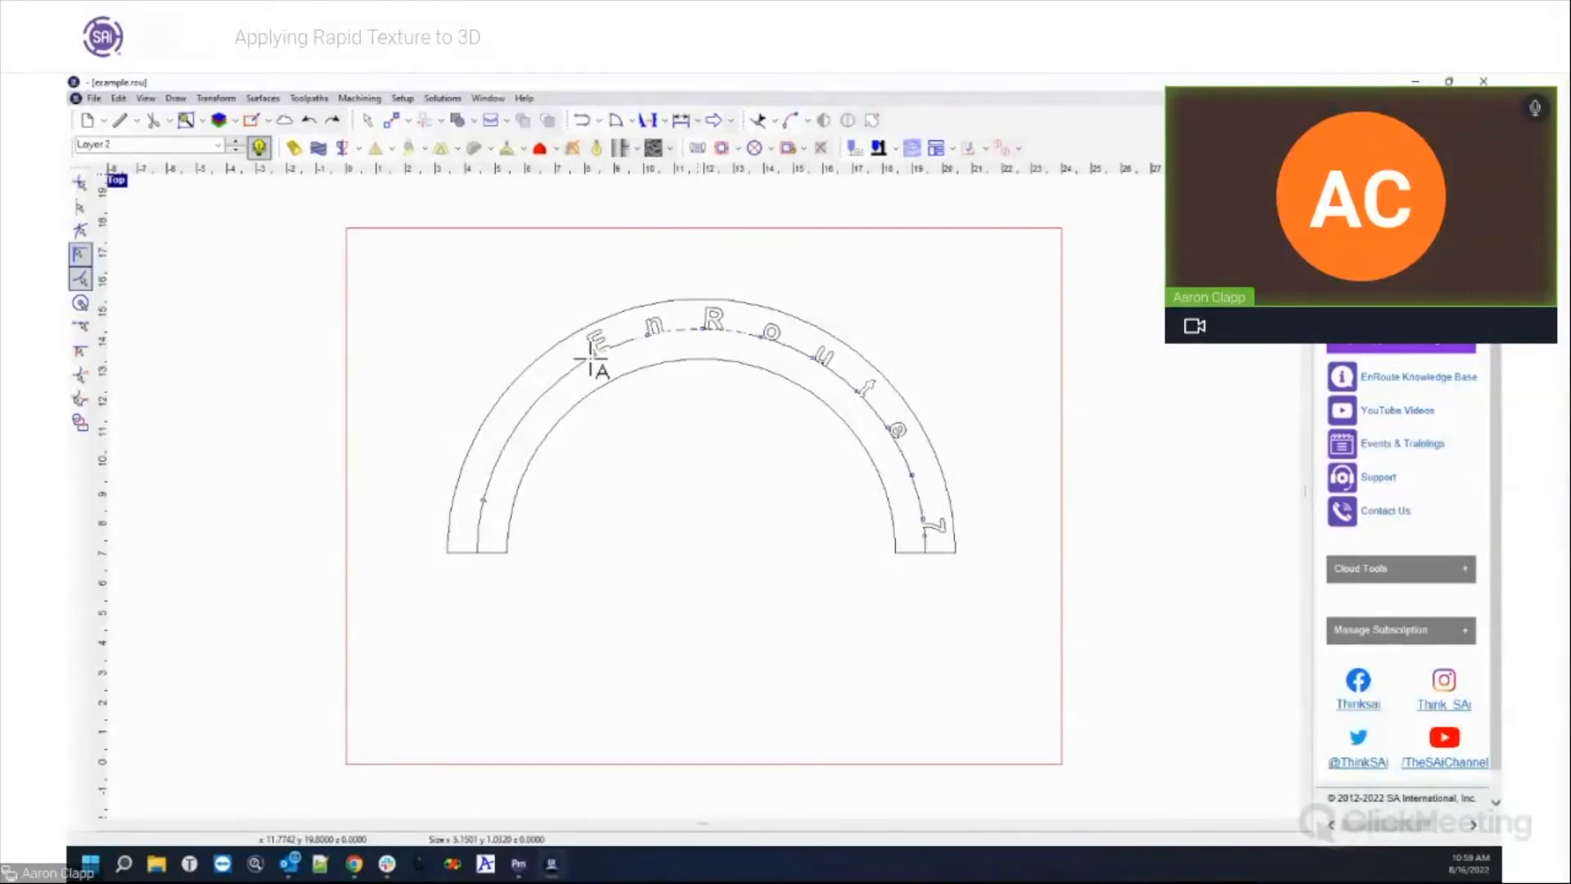
drag(592, 357, 527, 513)
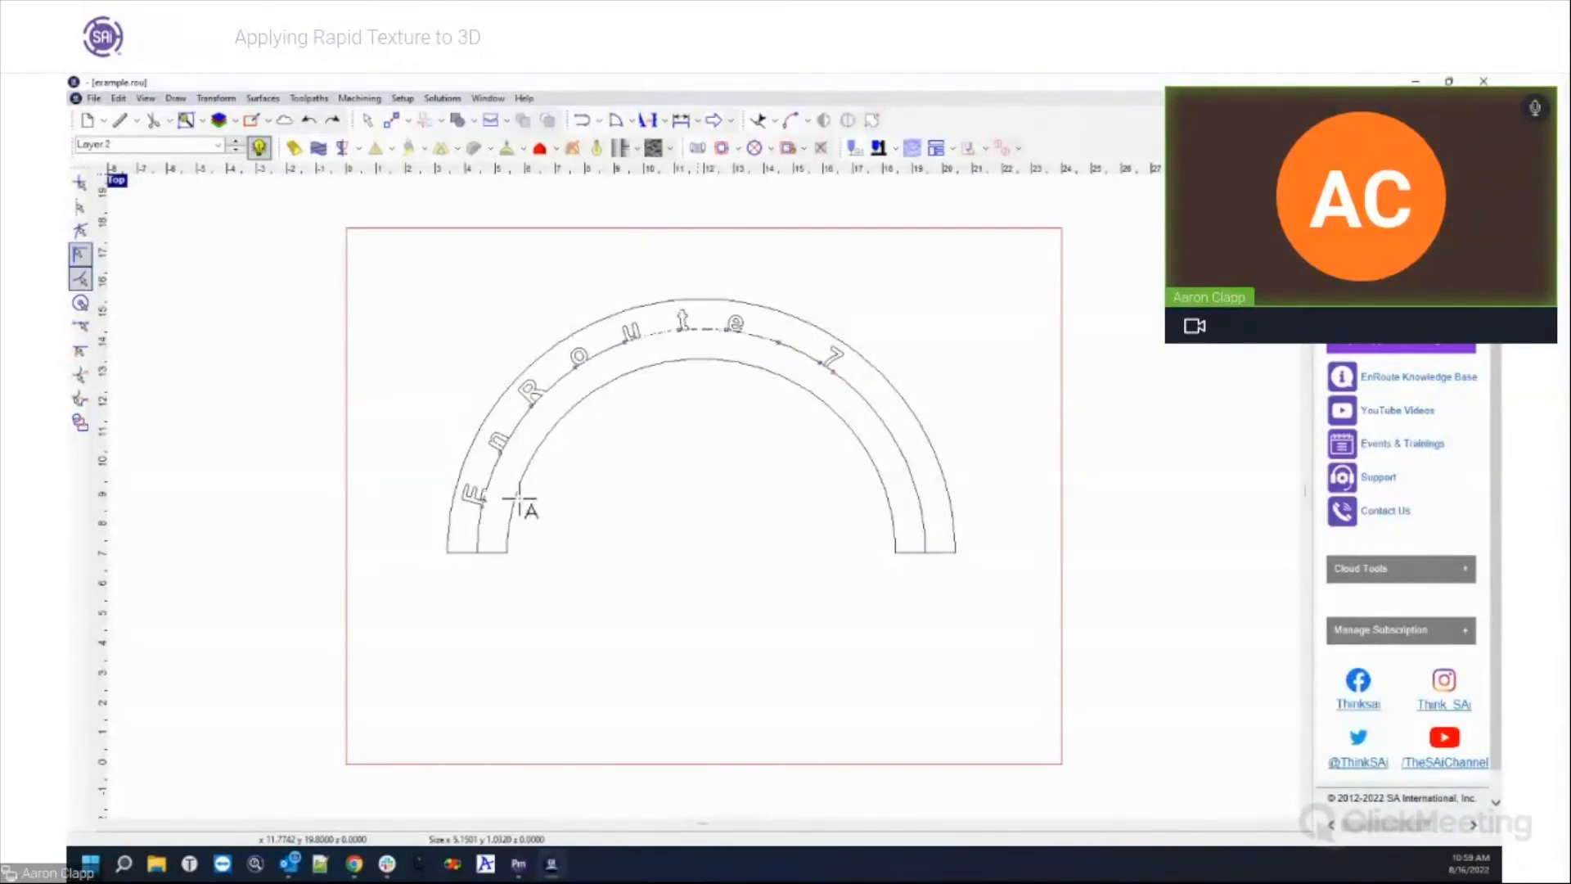
drag(835, 378, 929, 531)
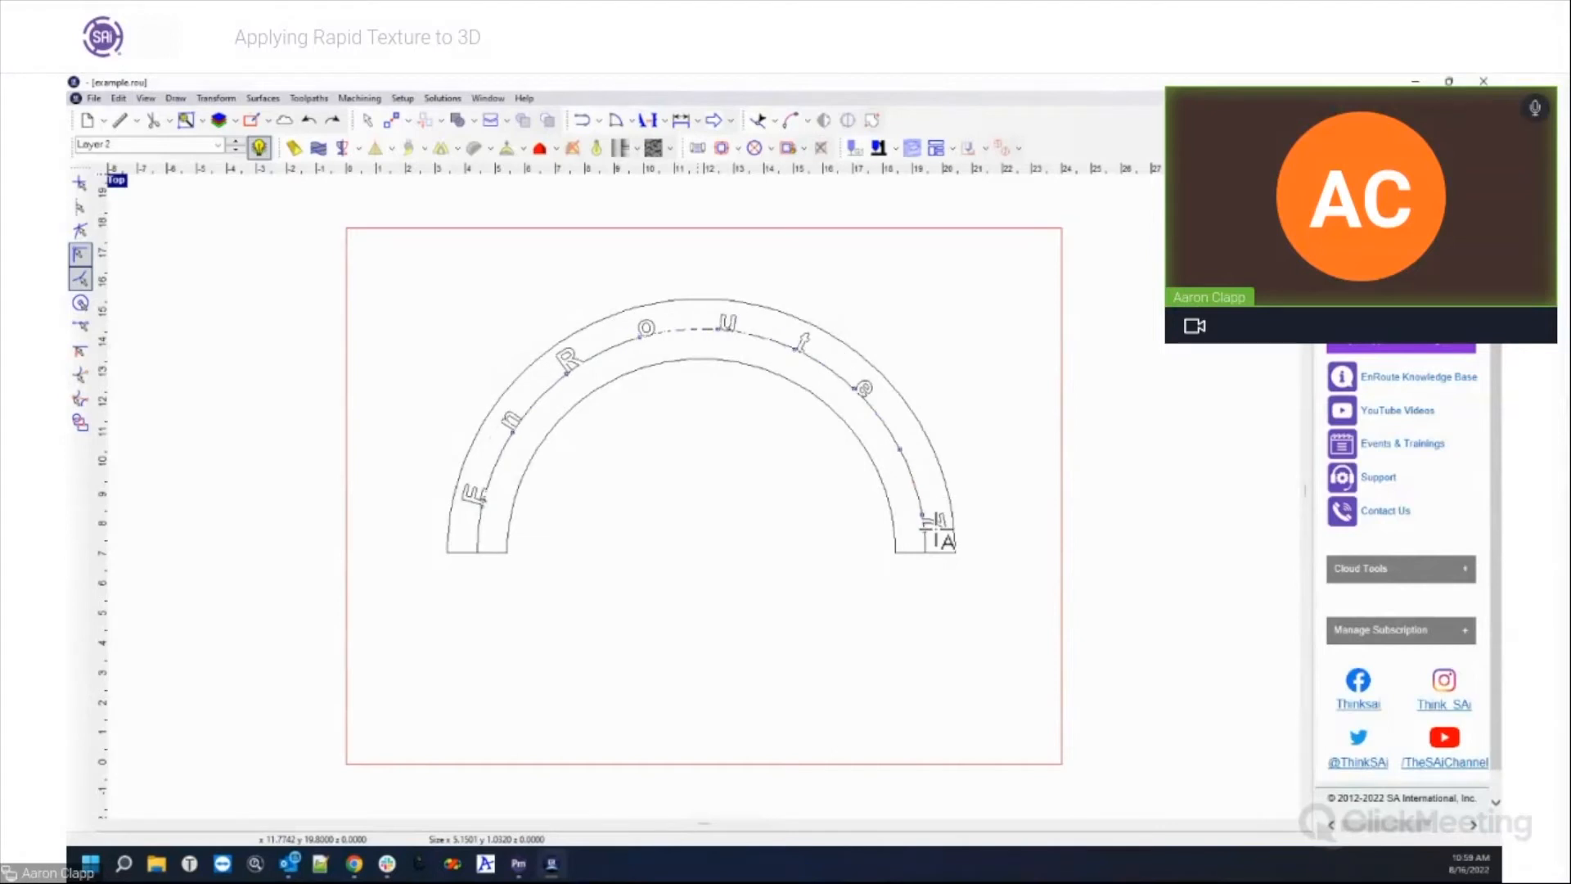
click(1003, 464)
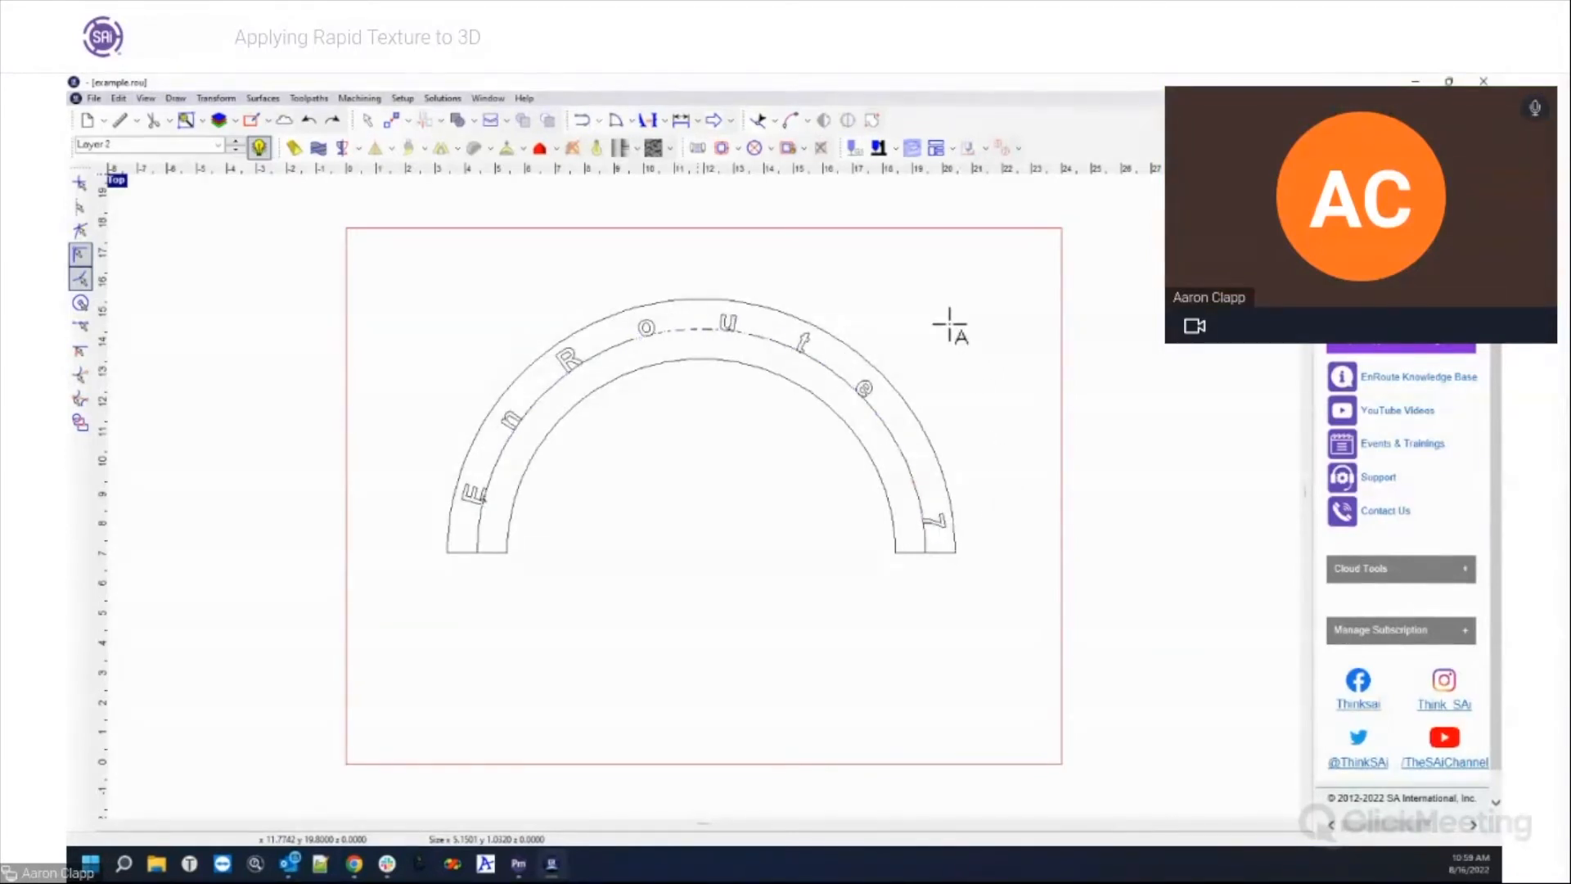
right_click(694, 271)
click(719, 263)
Step: Try deleting the middle guide arc beneath the spread text, and undo the deletion
click(603, 354)
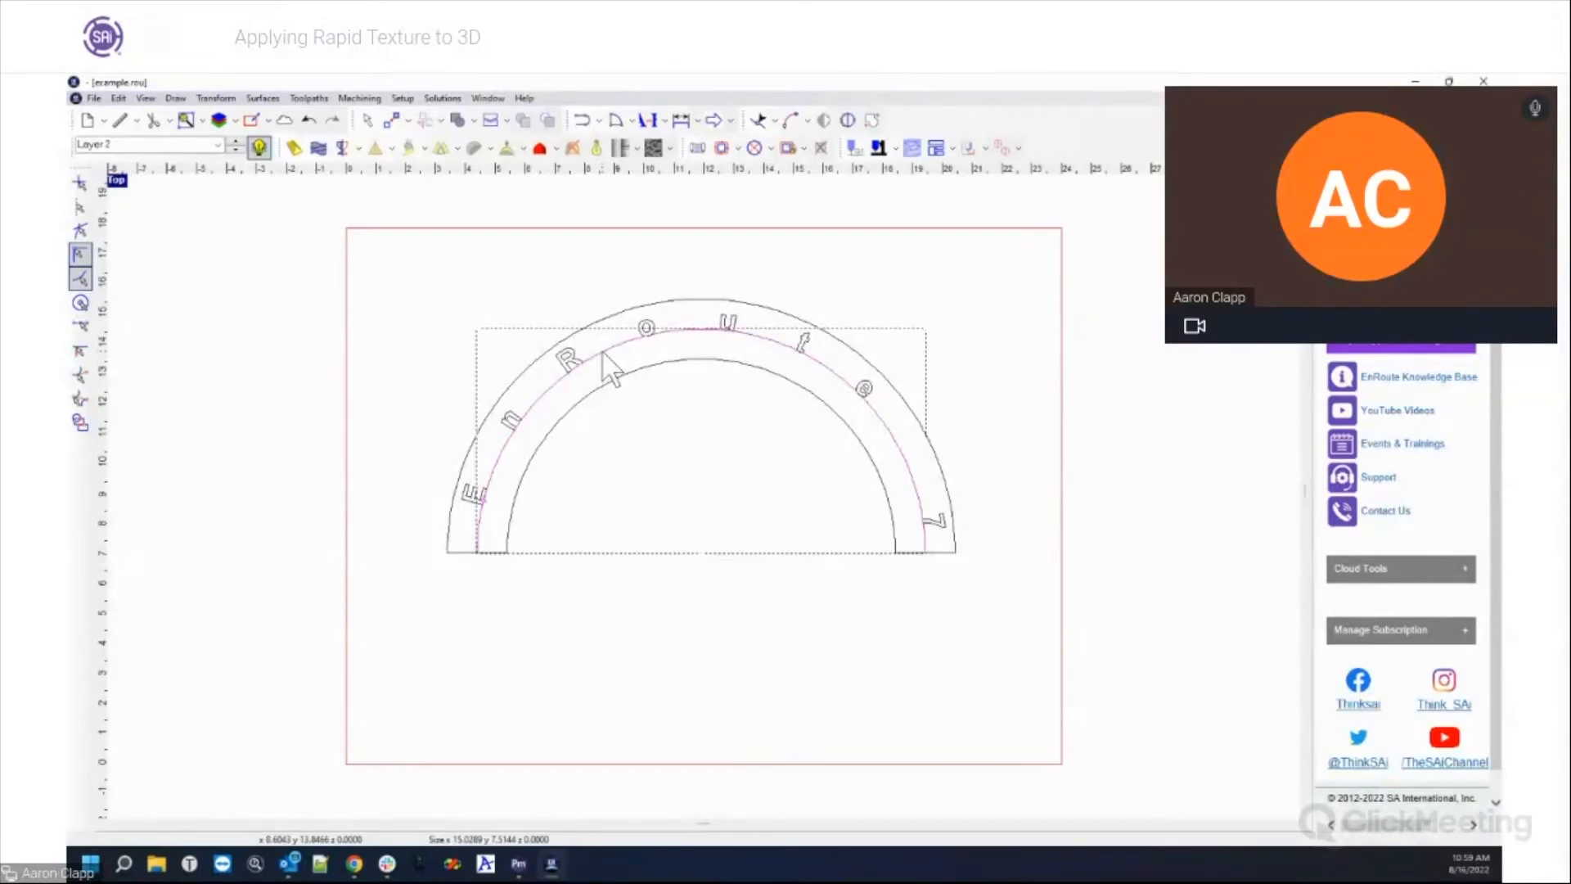
click(603, 354)
drag(388, 277, 1051, 608)
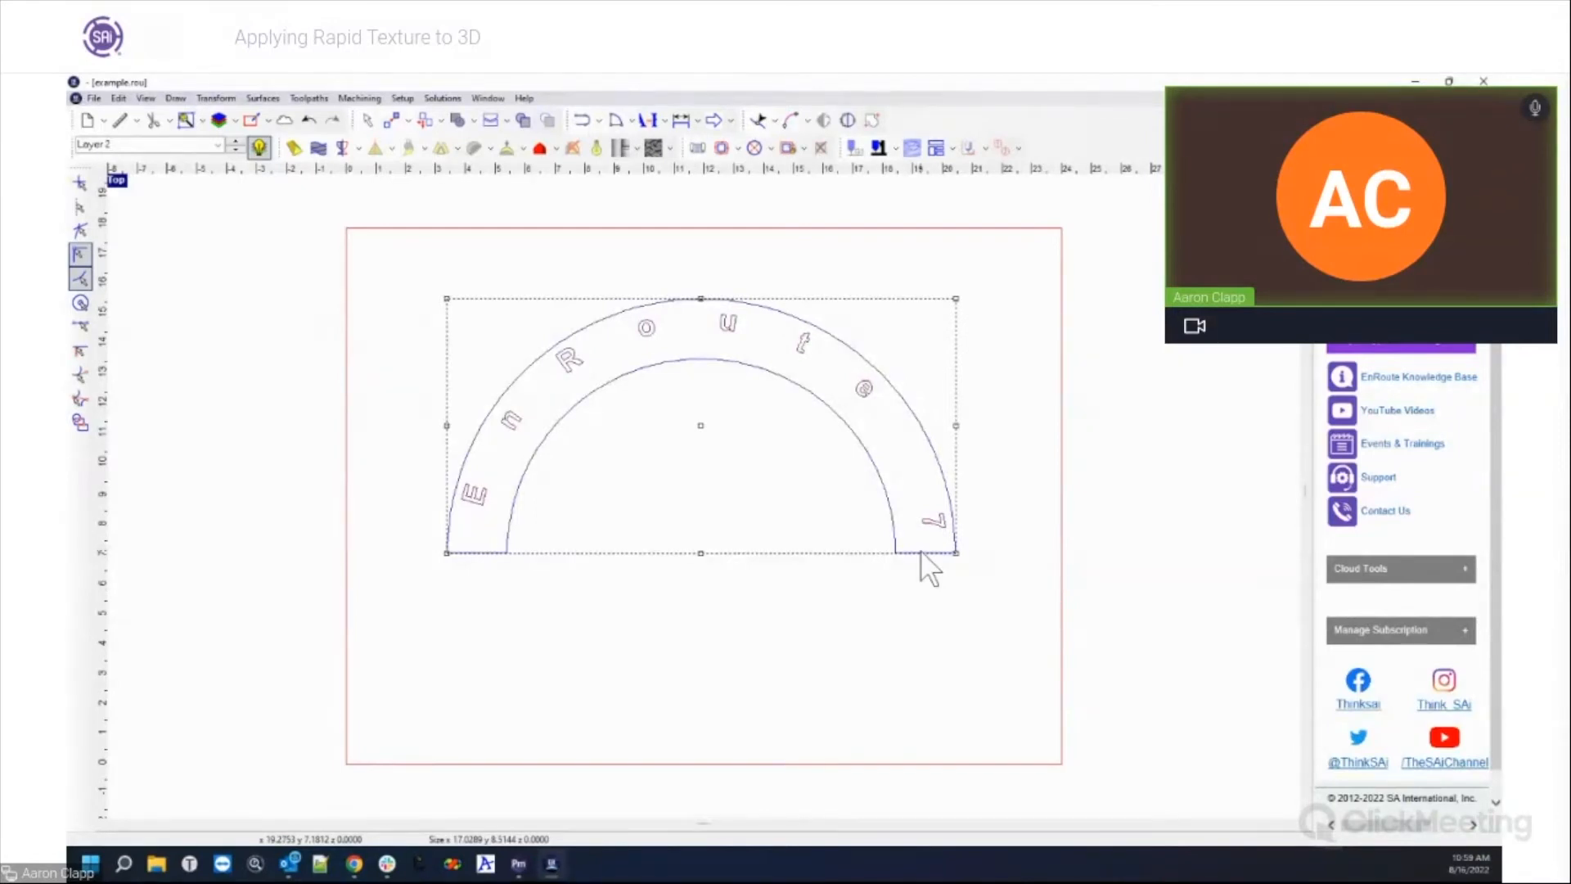
key(ctrl+z)
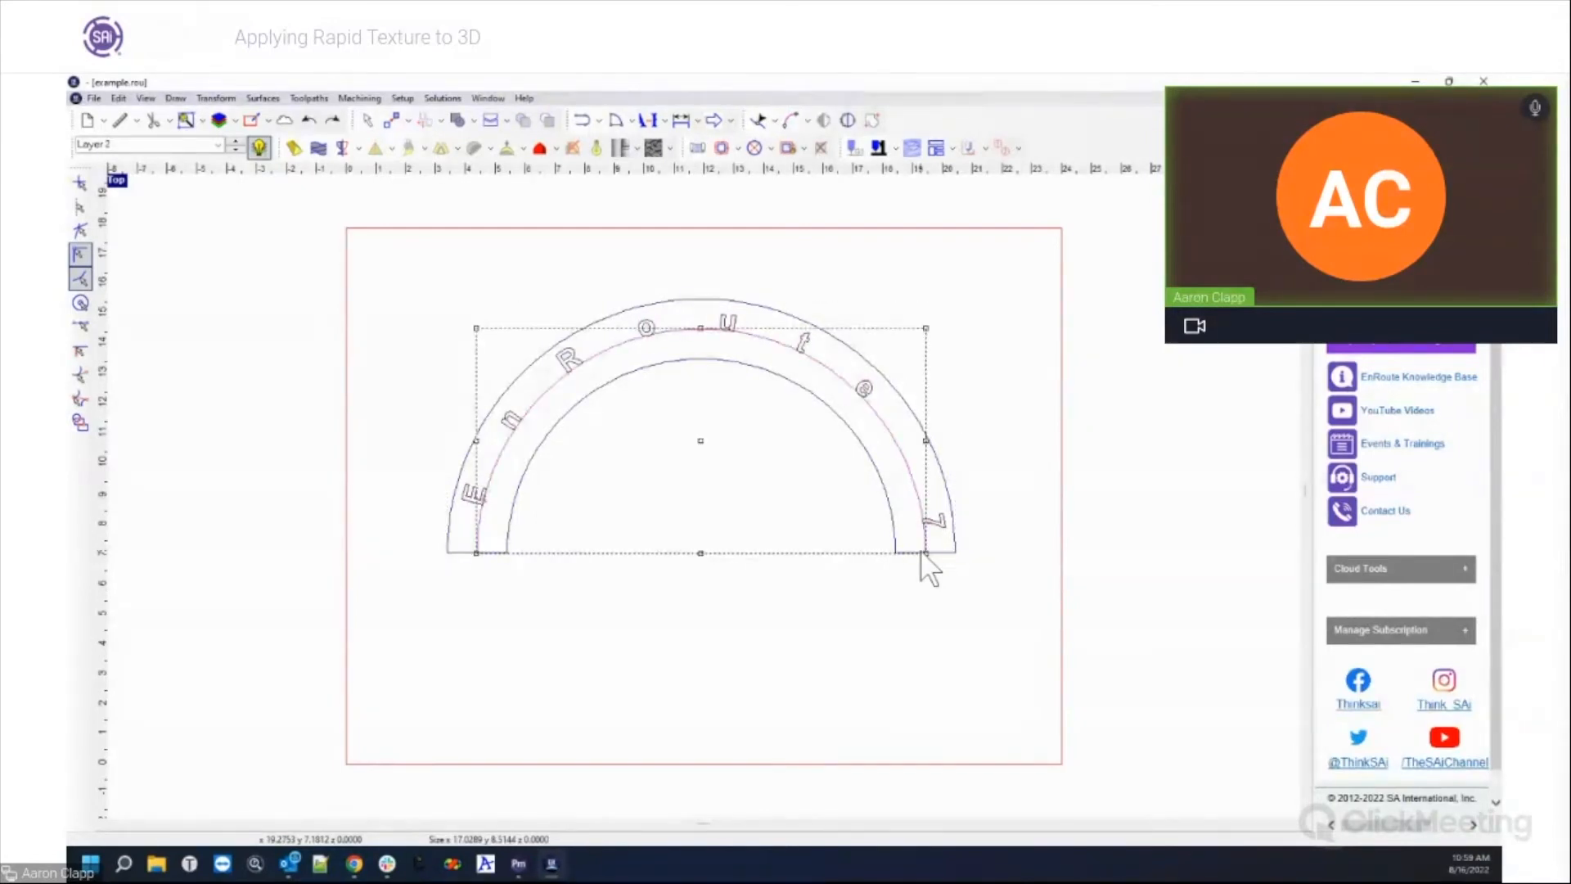
Step: Tighten the text spacing and slide the letters along the arc until "EnRoute 7" is roughly centered on the arch
click(997, 518)
click(946, 524)
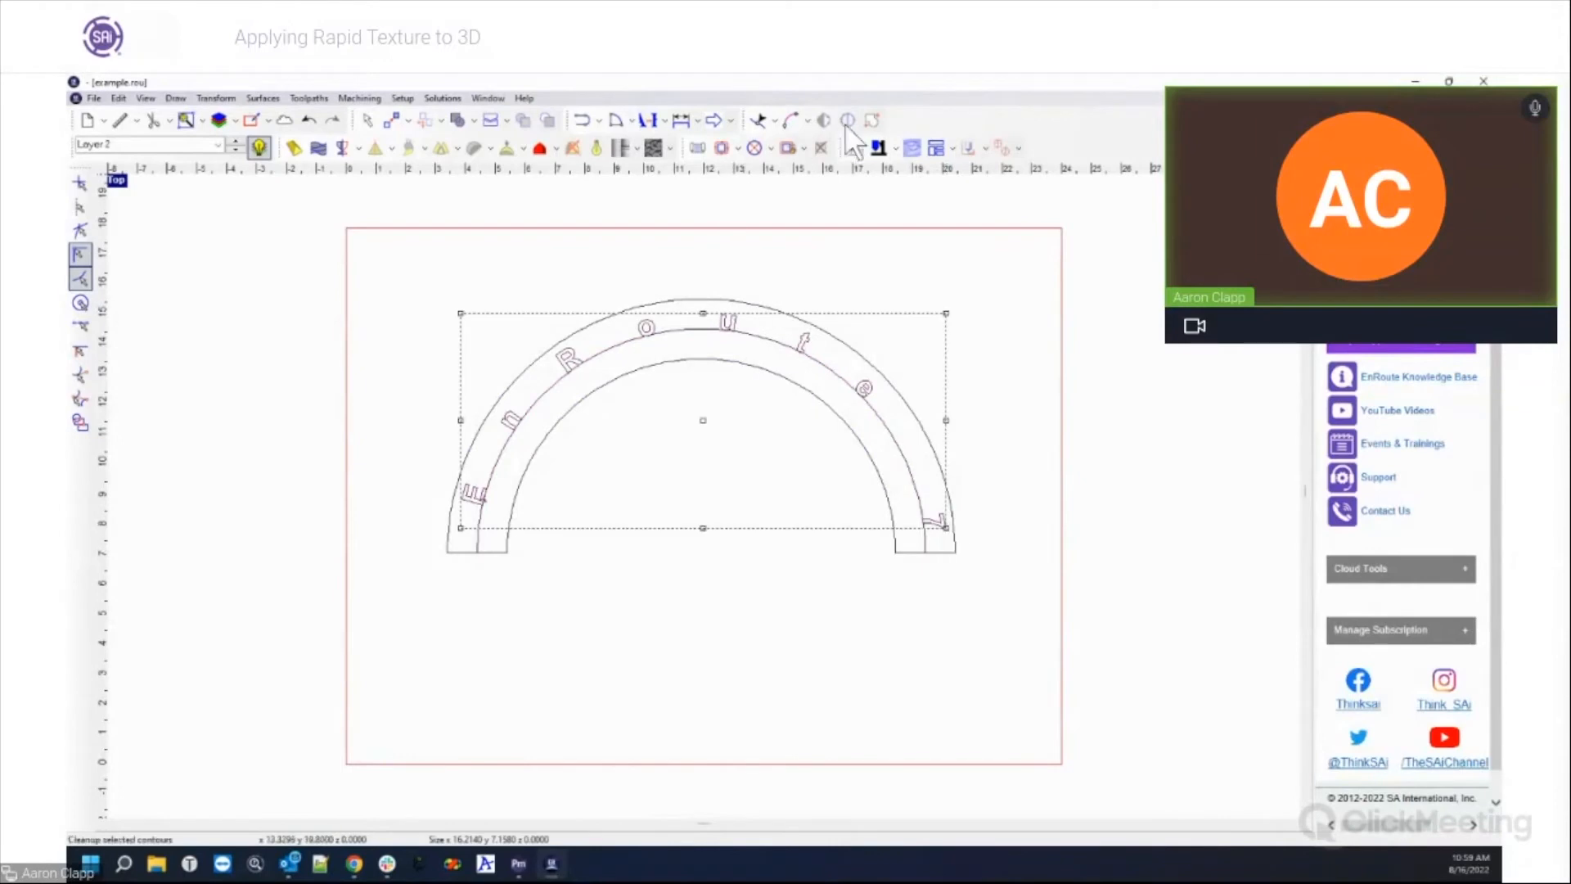
click(663, 121)
click(933, 520)
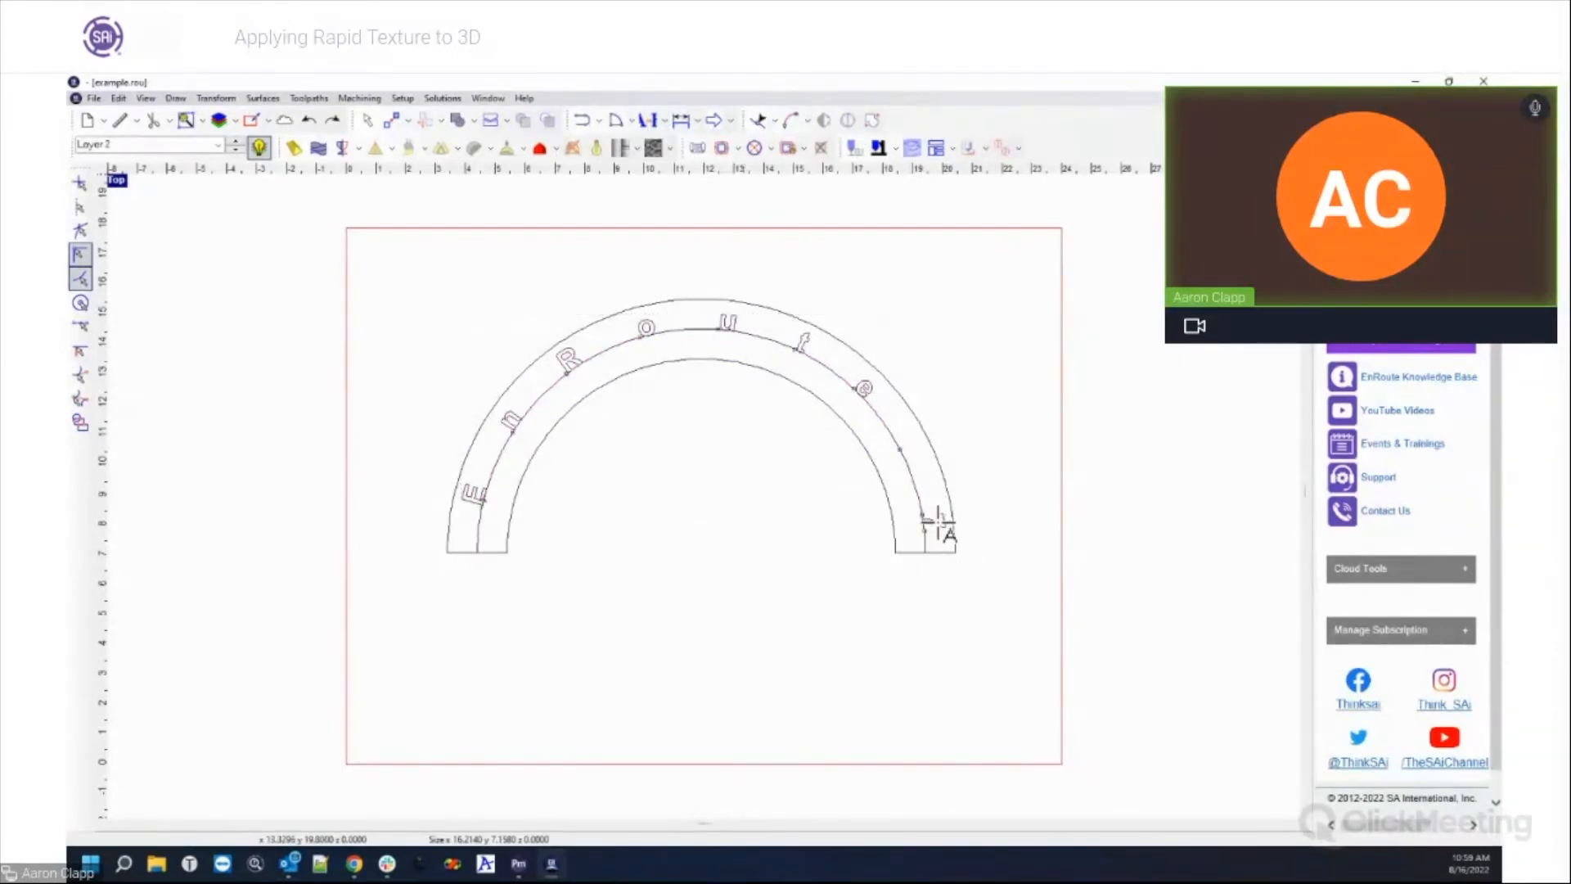
drag(940, 528, 560, 427)
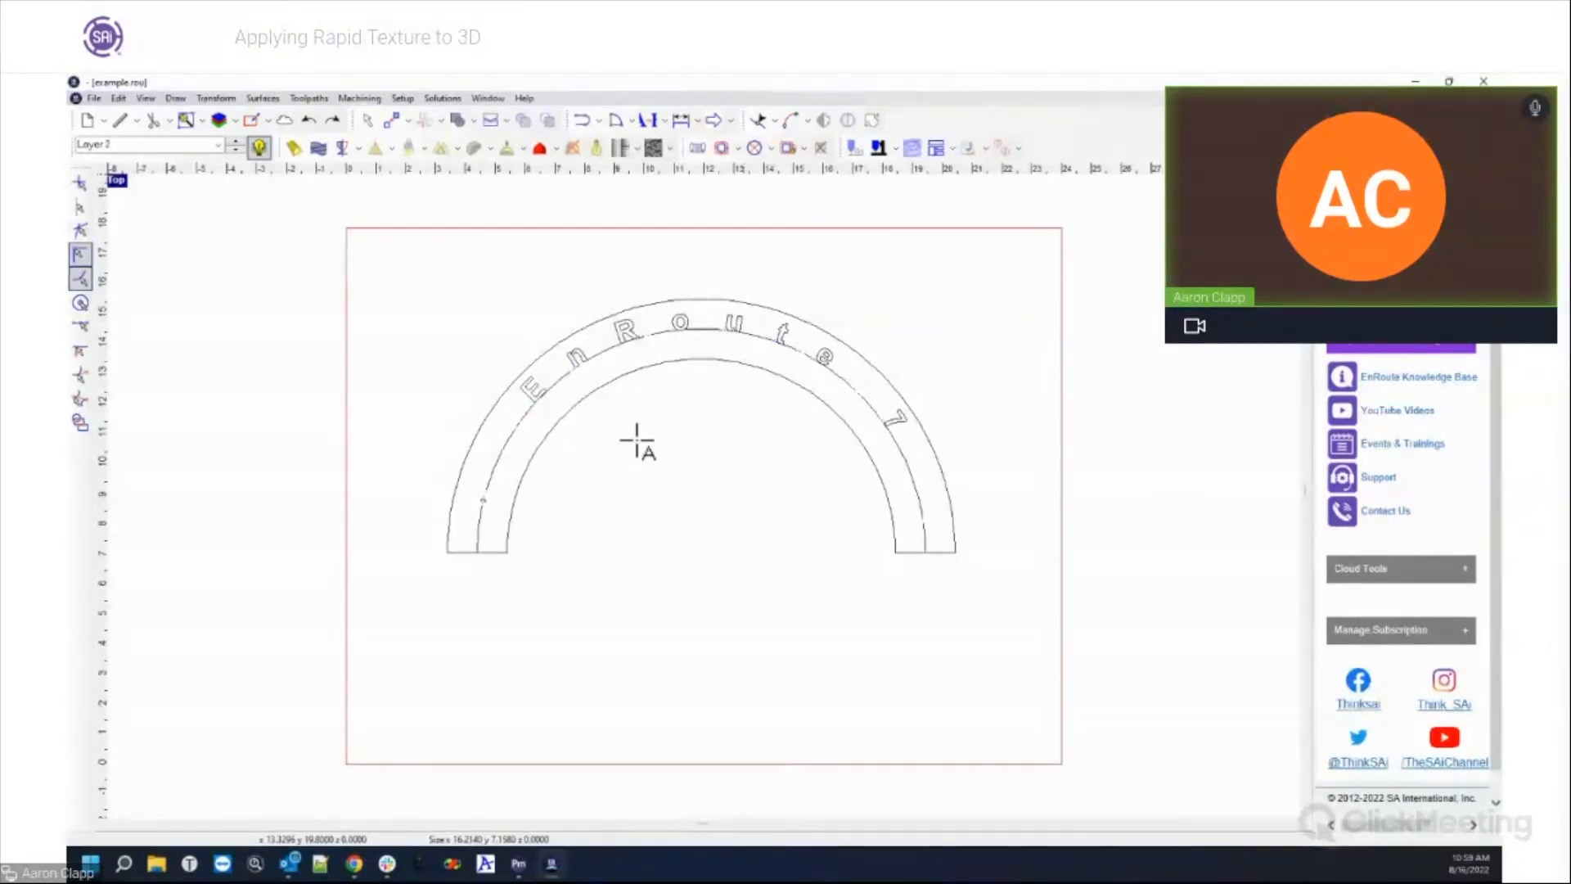
right_click(639, 441)
Step: Delete the middle guide arc and nudge the "EnRoute 7" text down into the middle of the arch band
click(514, 430)
click(519, 429)
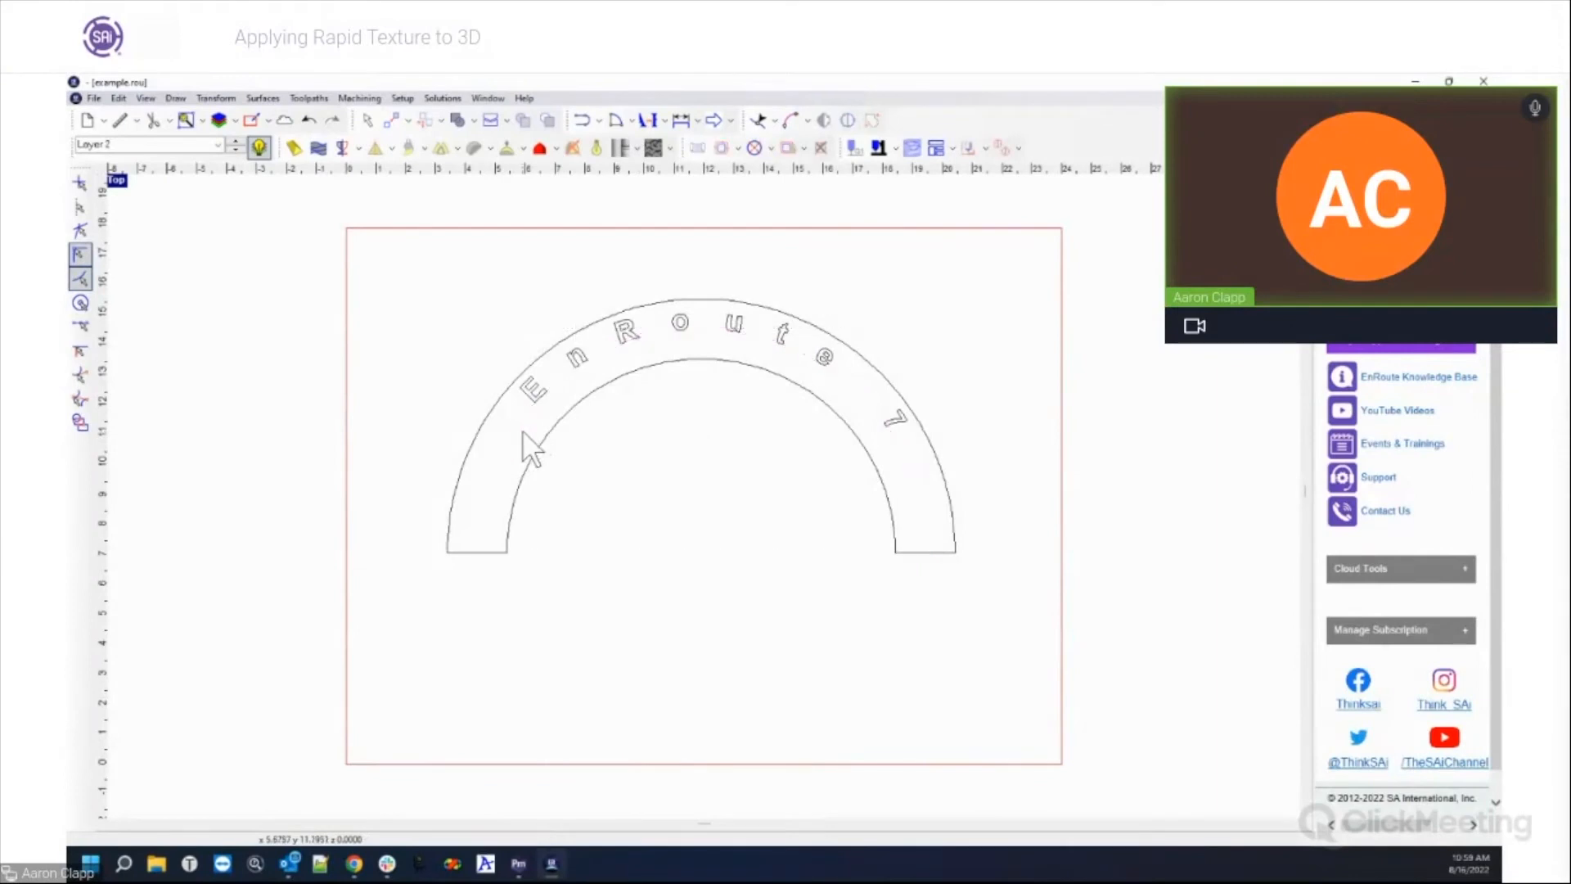
click(671, 316)
key(Down)
key(Down)
key(Down)
key(Down)
key(Down)
key(Down)
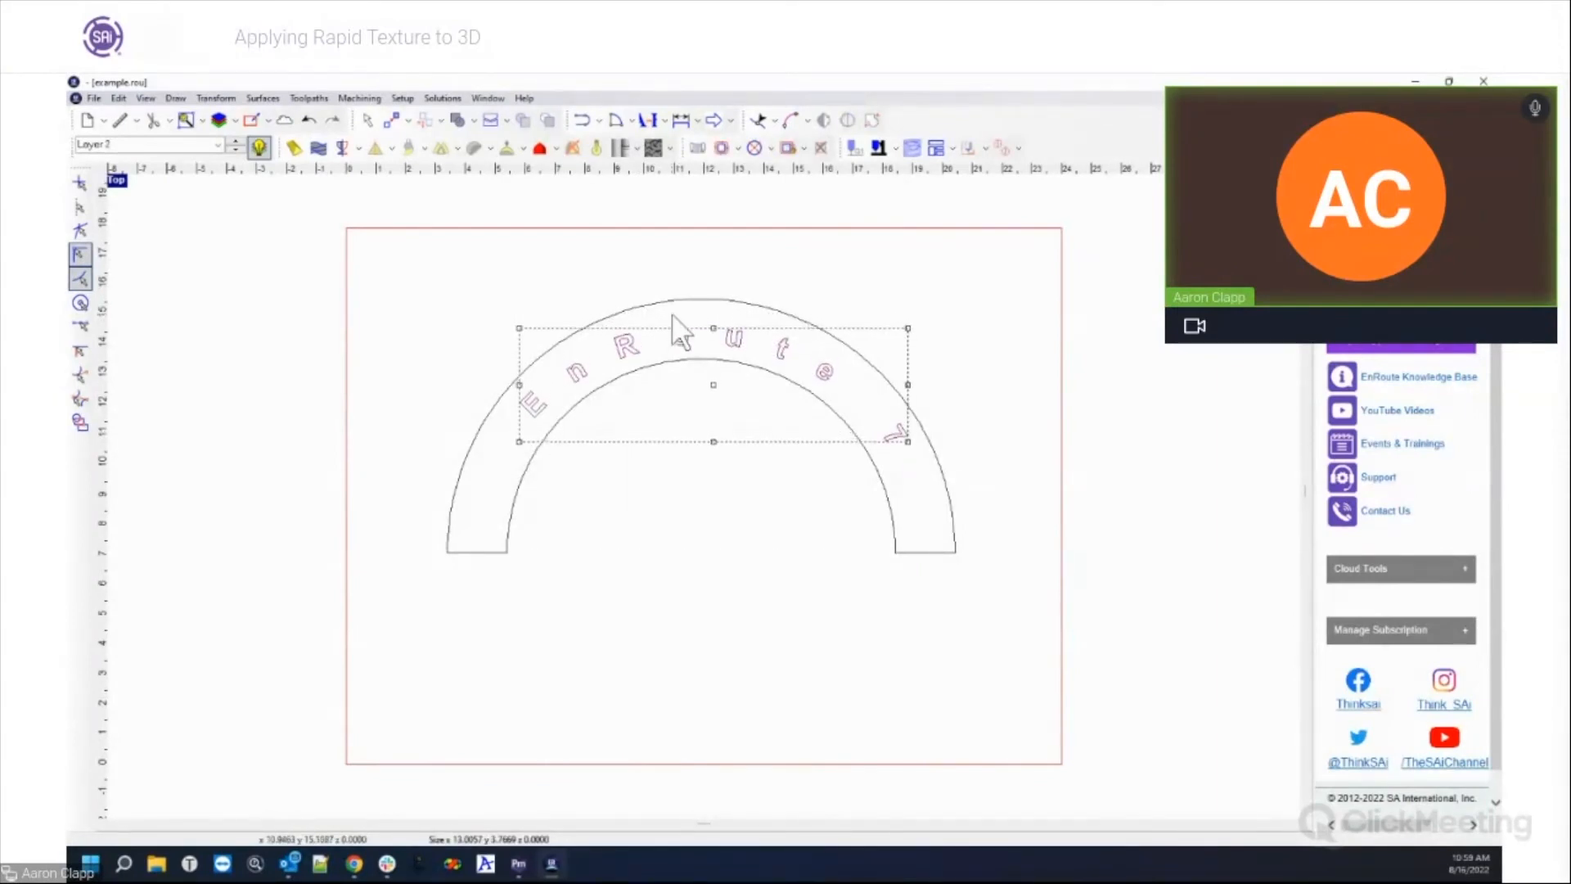
Step: Convert the "EnRoute 7" text to curves
right_click(435, 312)
click(499, 229)
click(604, 345)
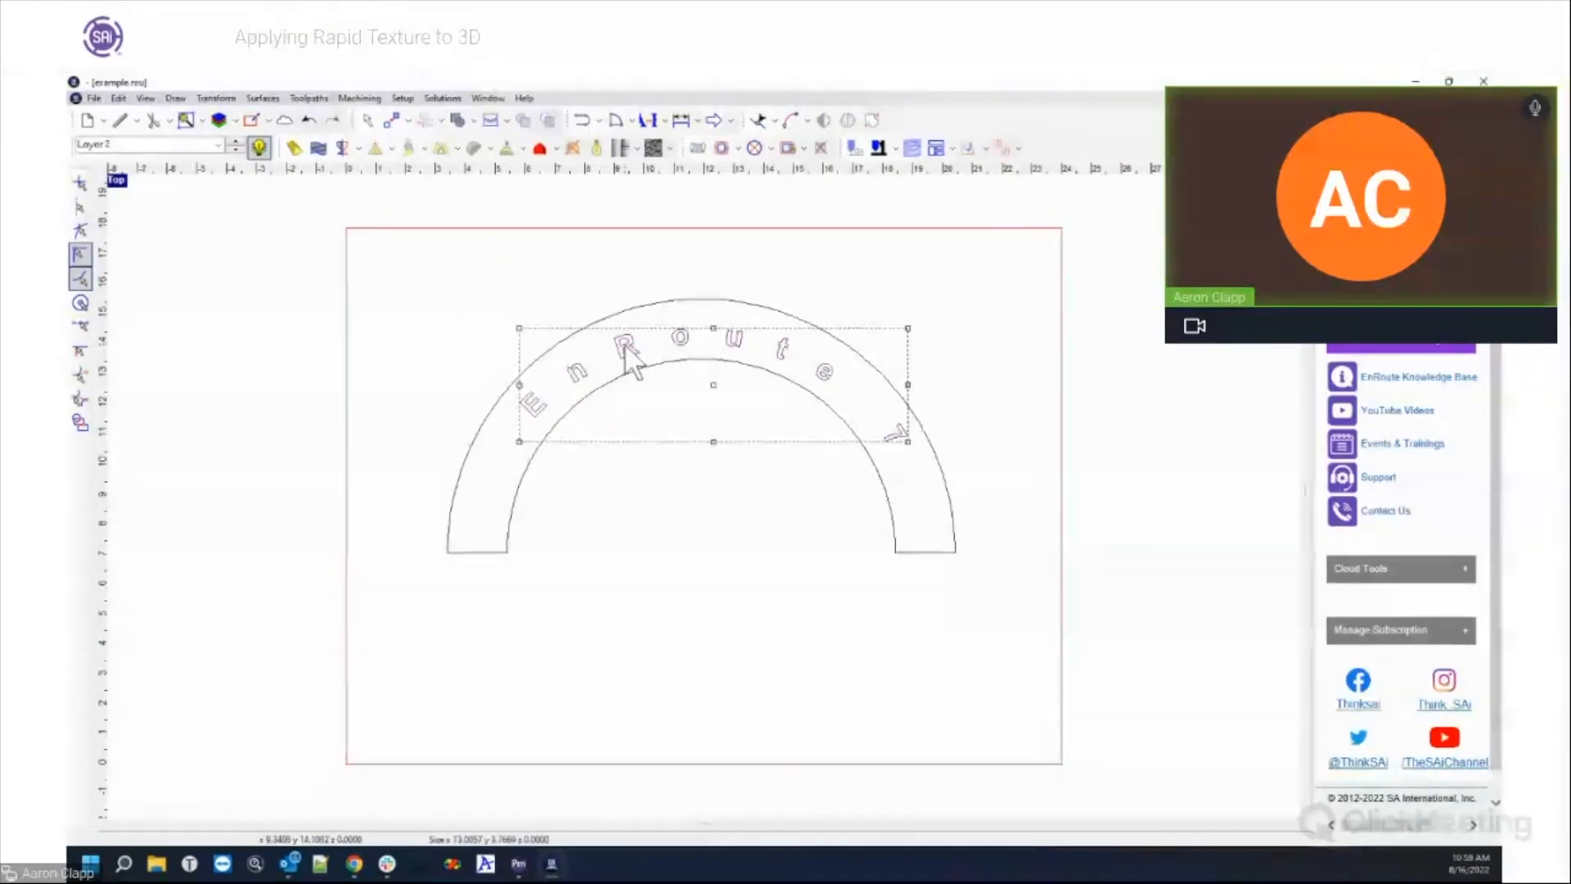
click(665, 120)
click(668, 173)
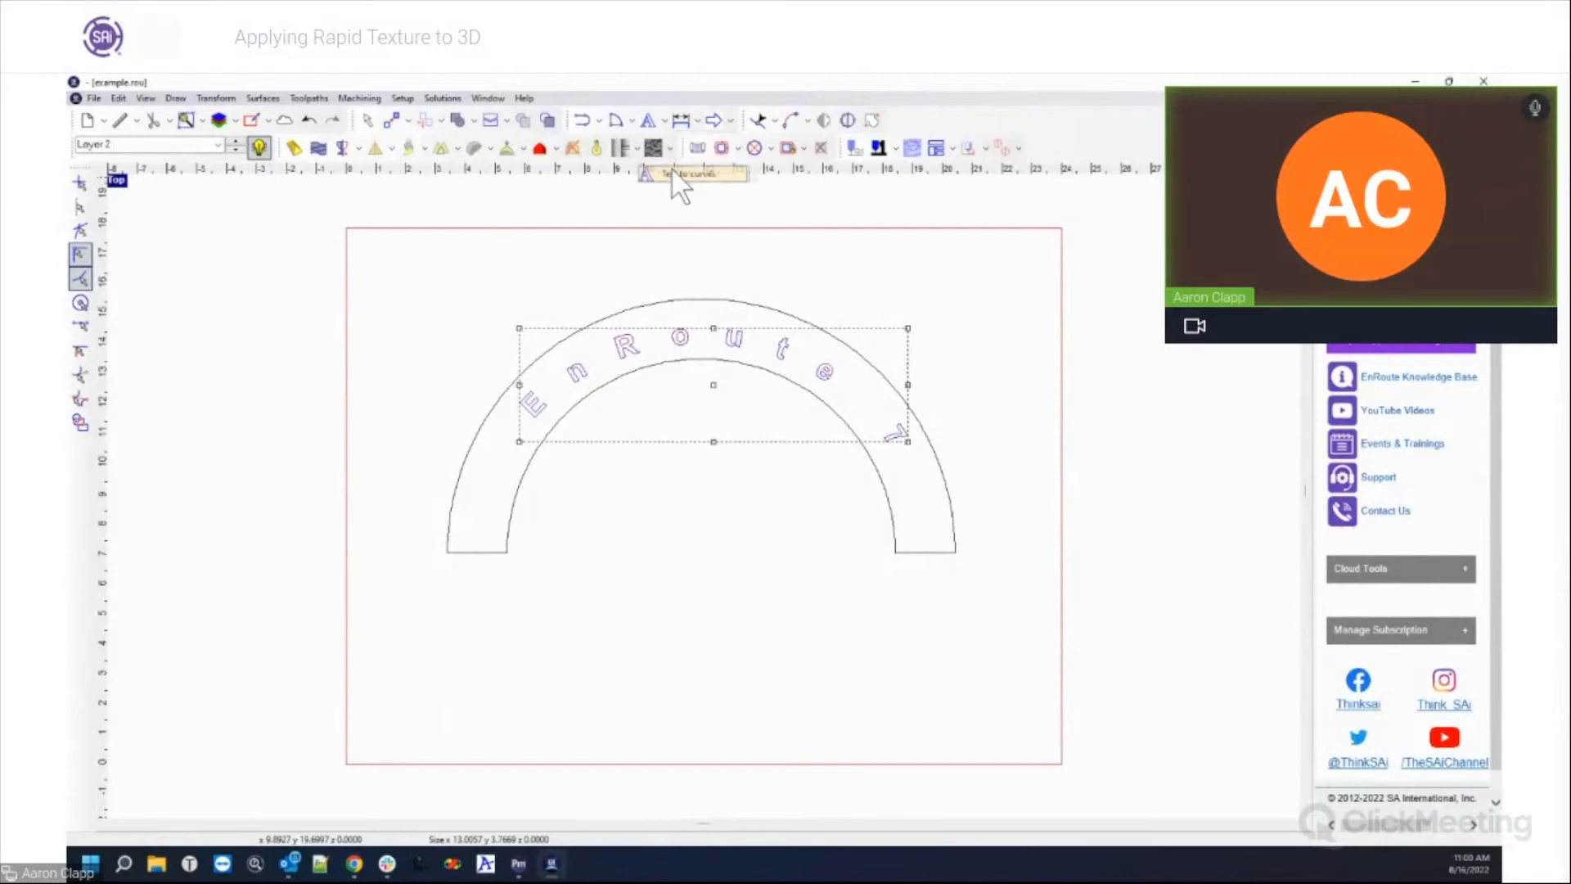
Step: Create a rounded relief from the arch contour using Scale to height, with height 0.2500, base 0.0000 and angle 40.0000
click(1057, 385)
click(952, 512)
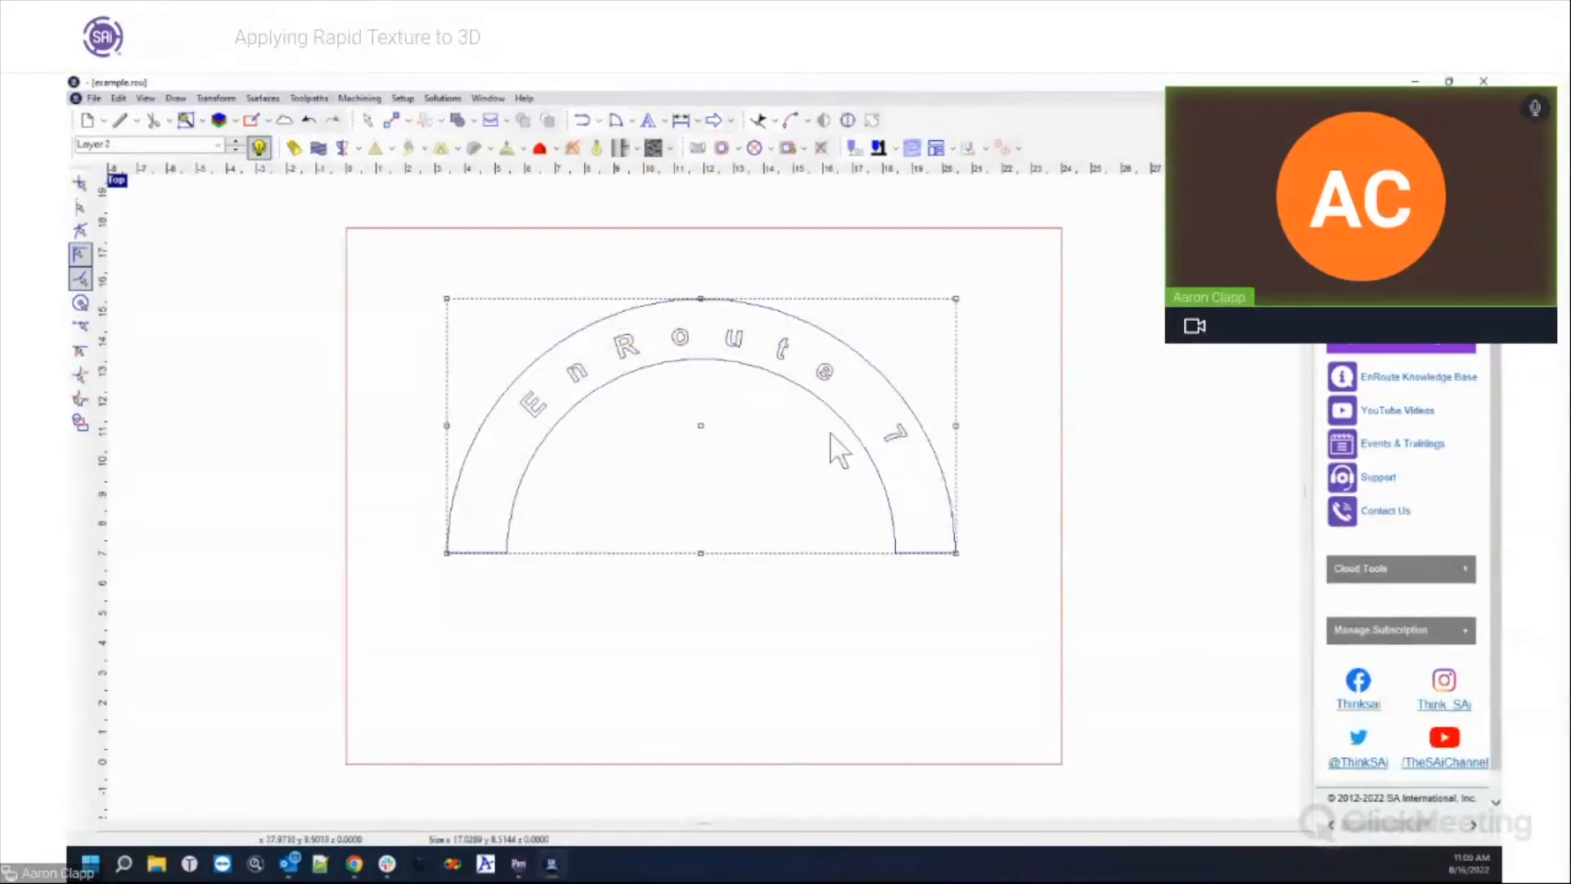
click(295, 148)
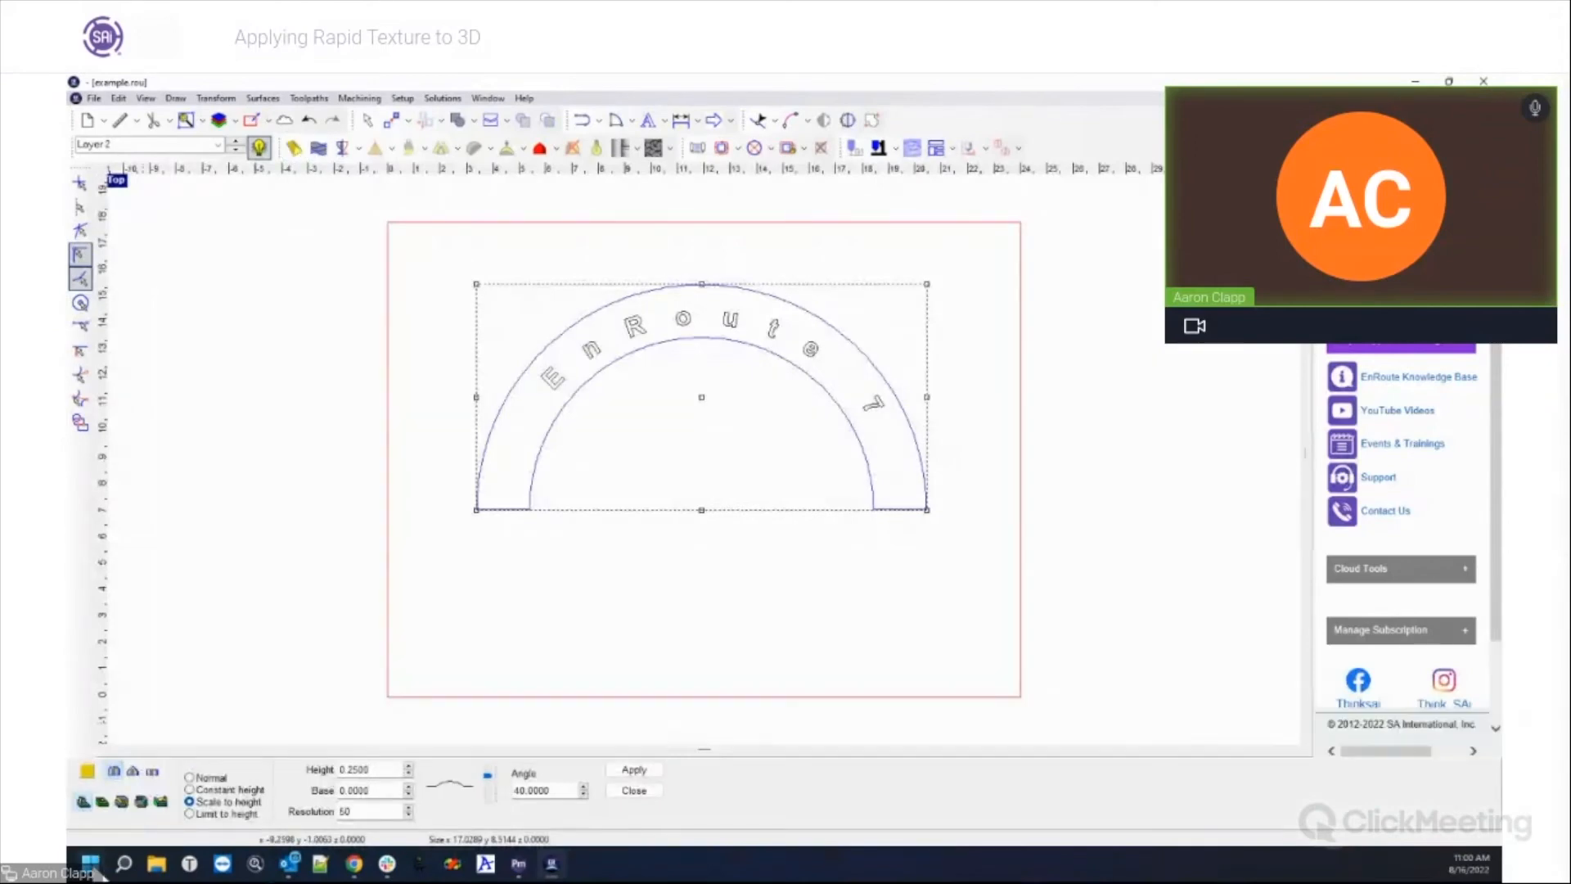
click(659, 769)
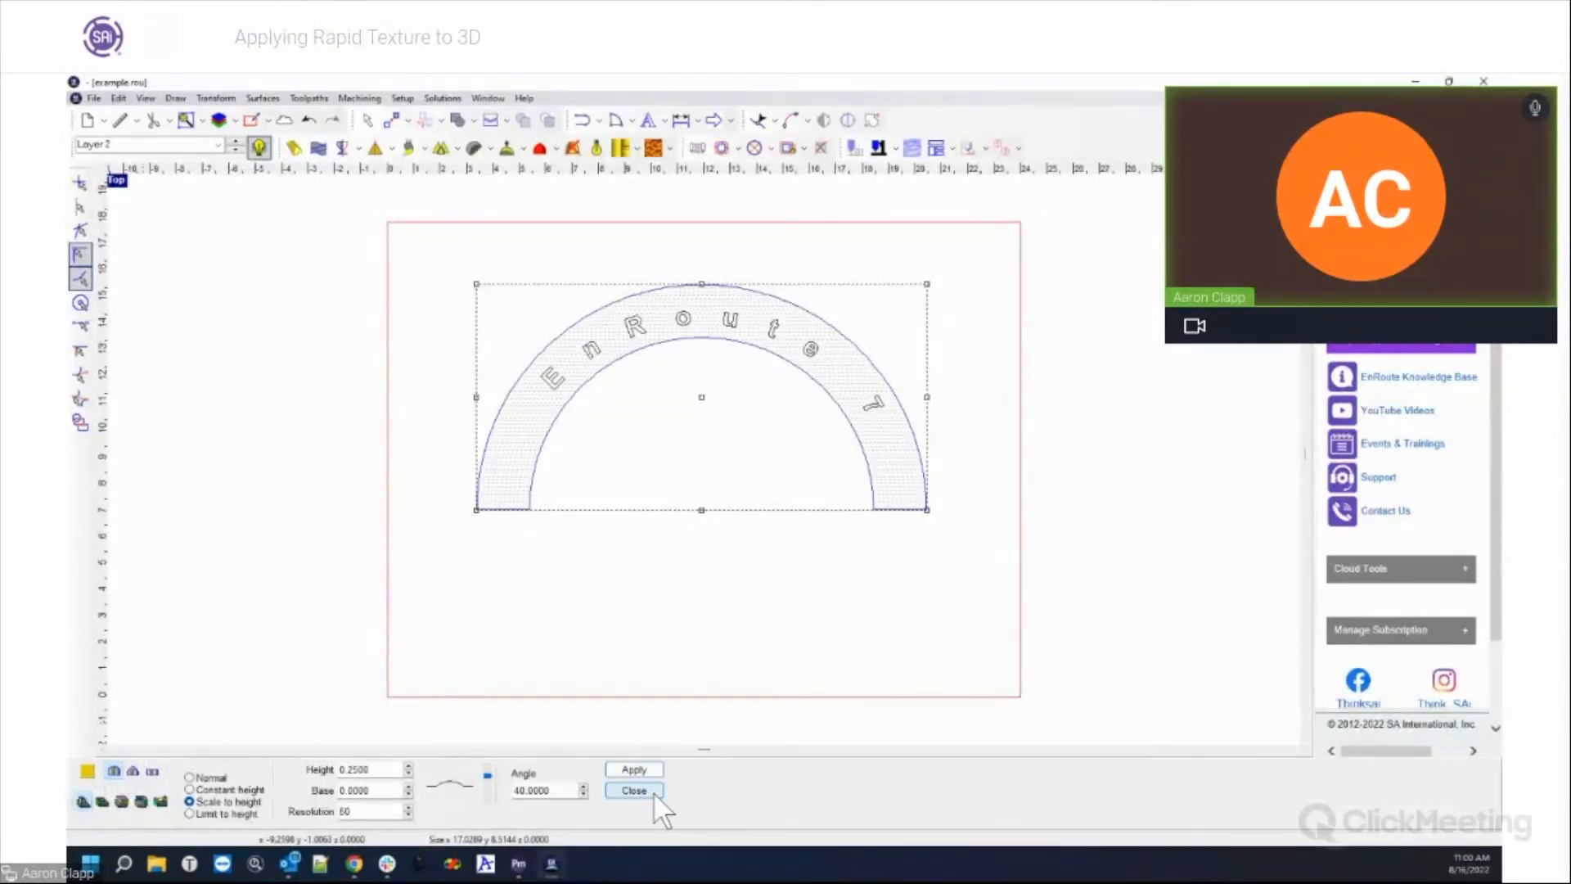
click(653, 793)
Step: Examine the arch relief in the four-view layout, both shaded and as wireframe
double_click(121, 183)
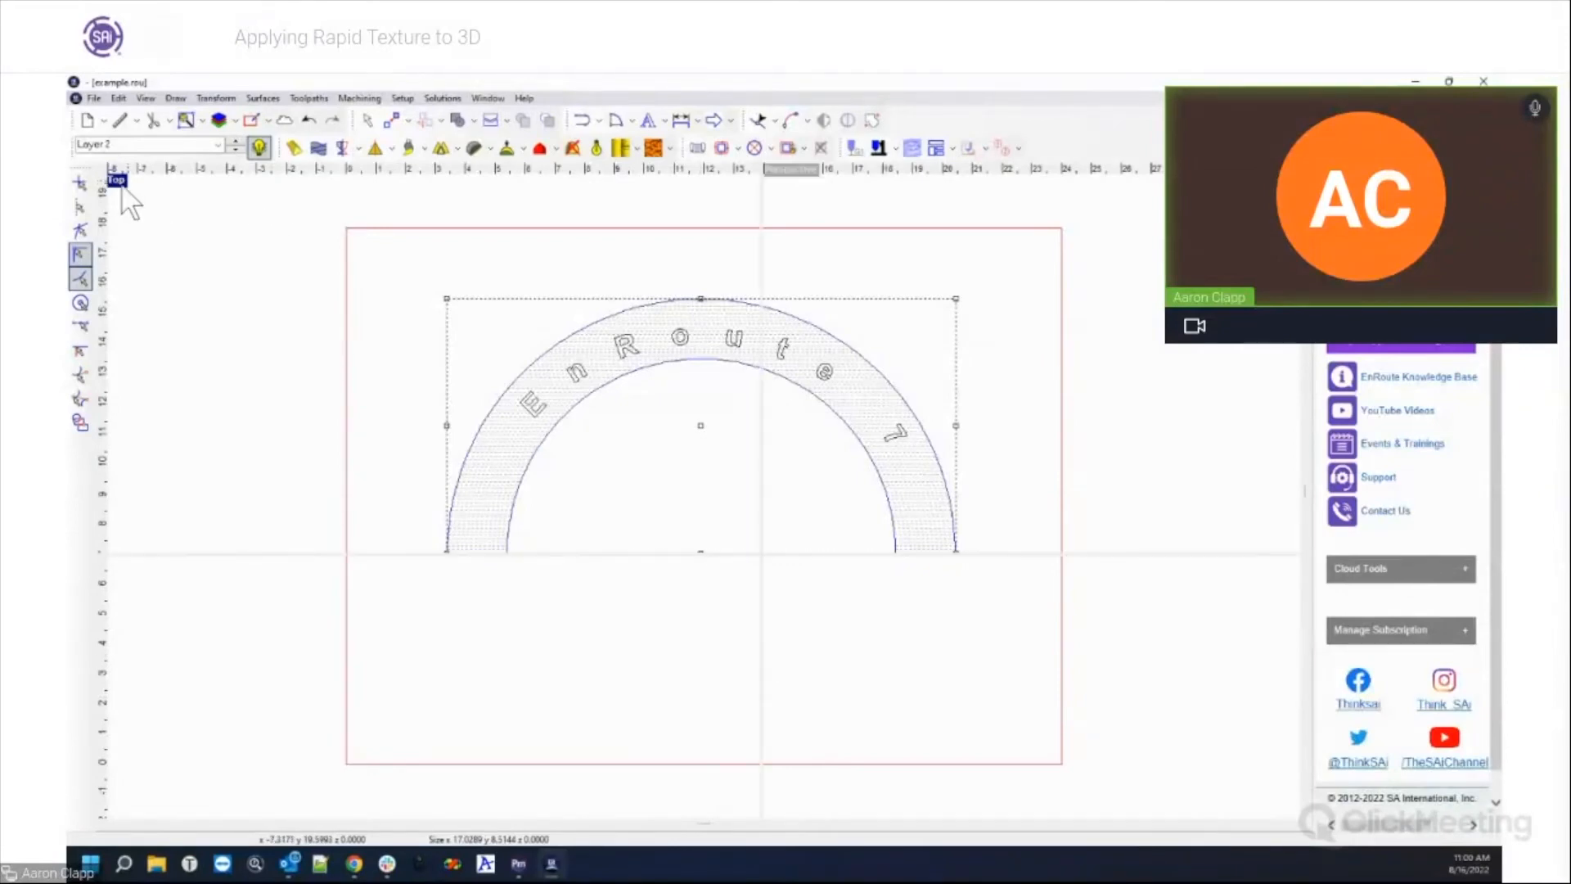
click(621, 149)
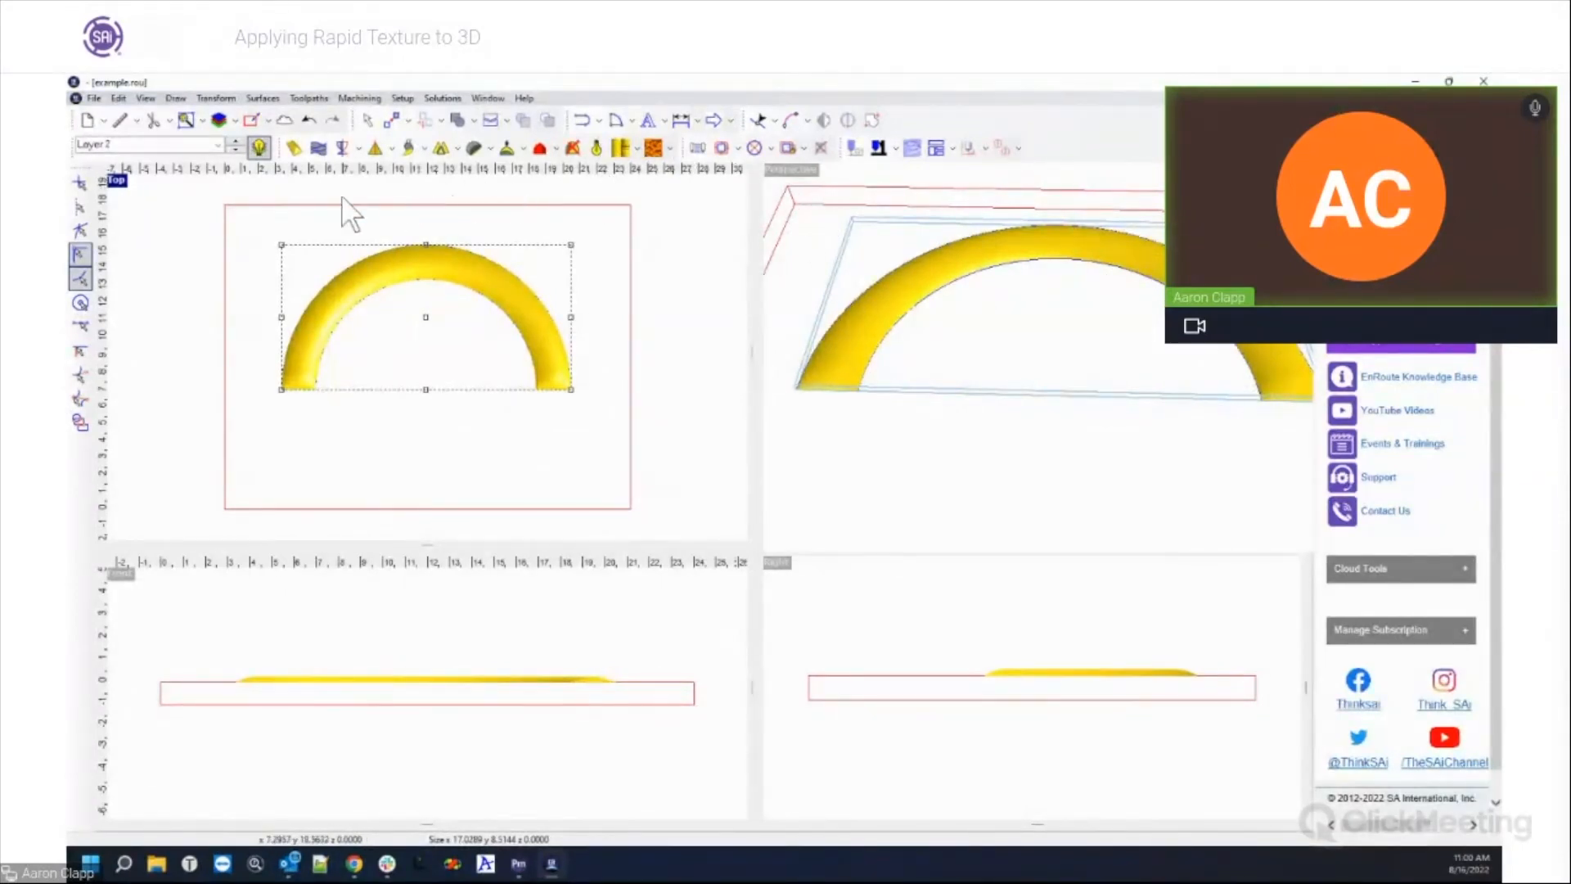
click(597, 147)
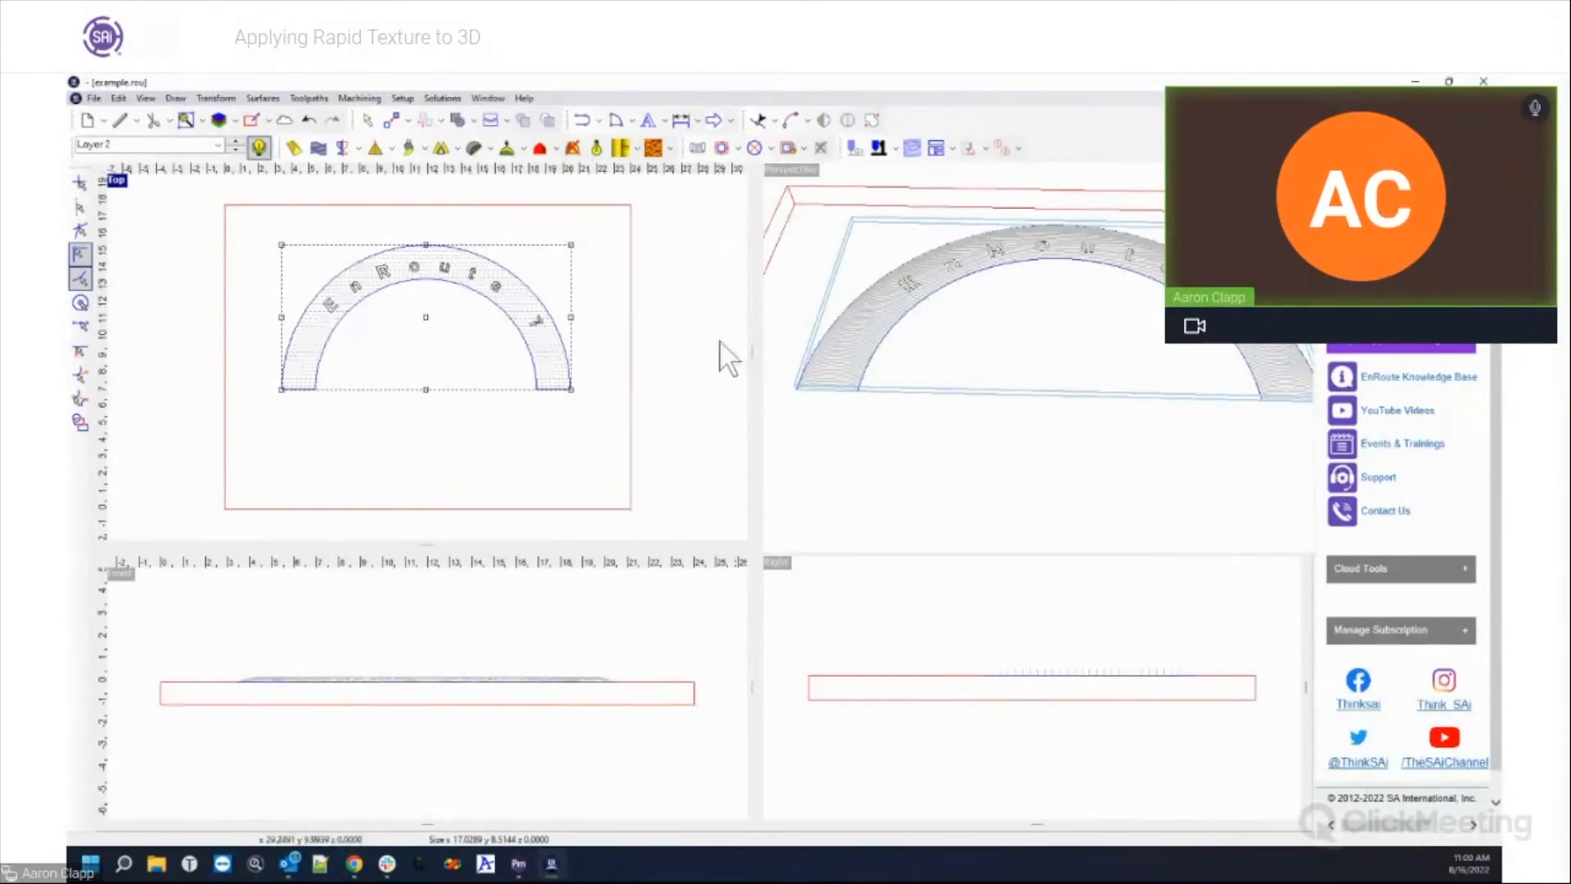
Step: Align the selected arch relief to the top of the plate
click(595, 397)
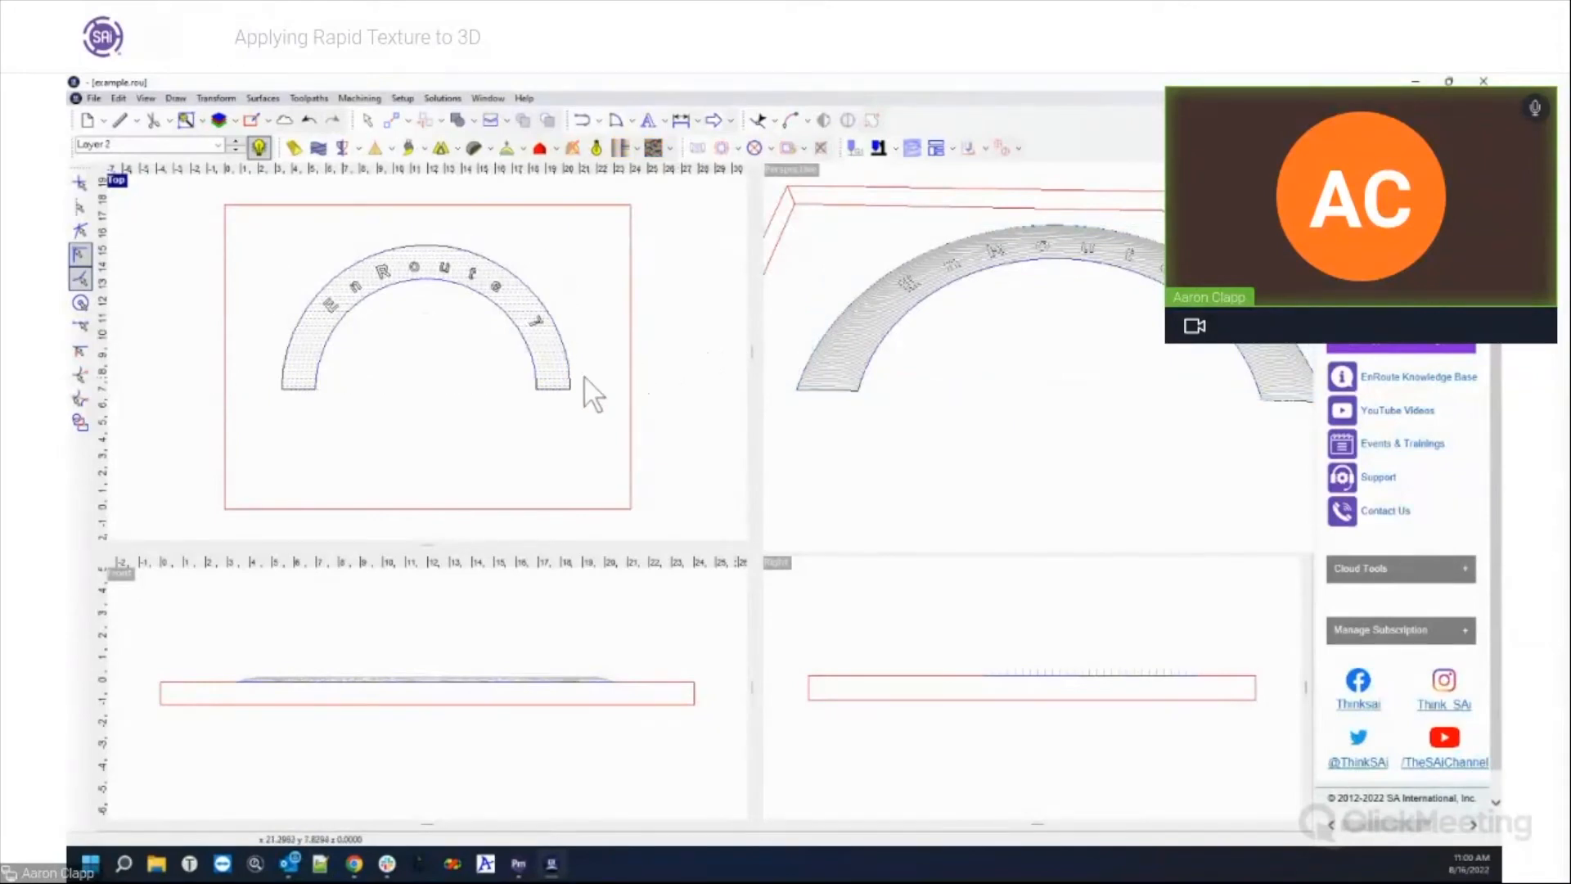
click(571, 390)
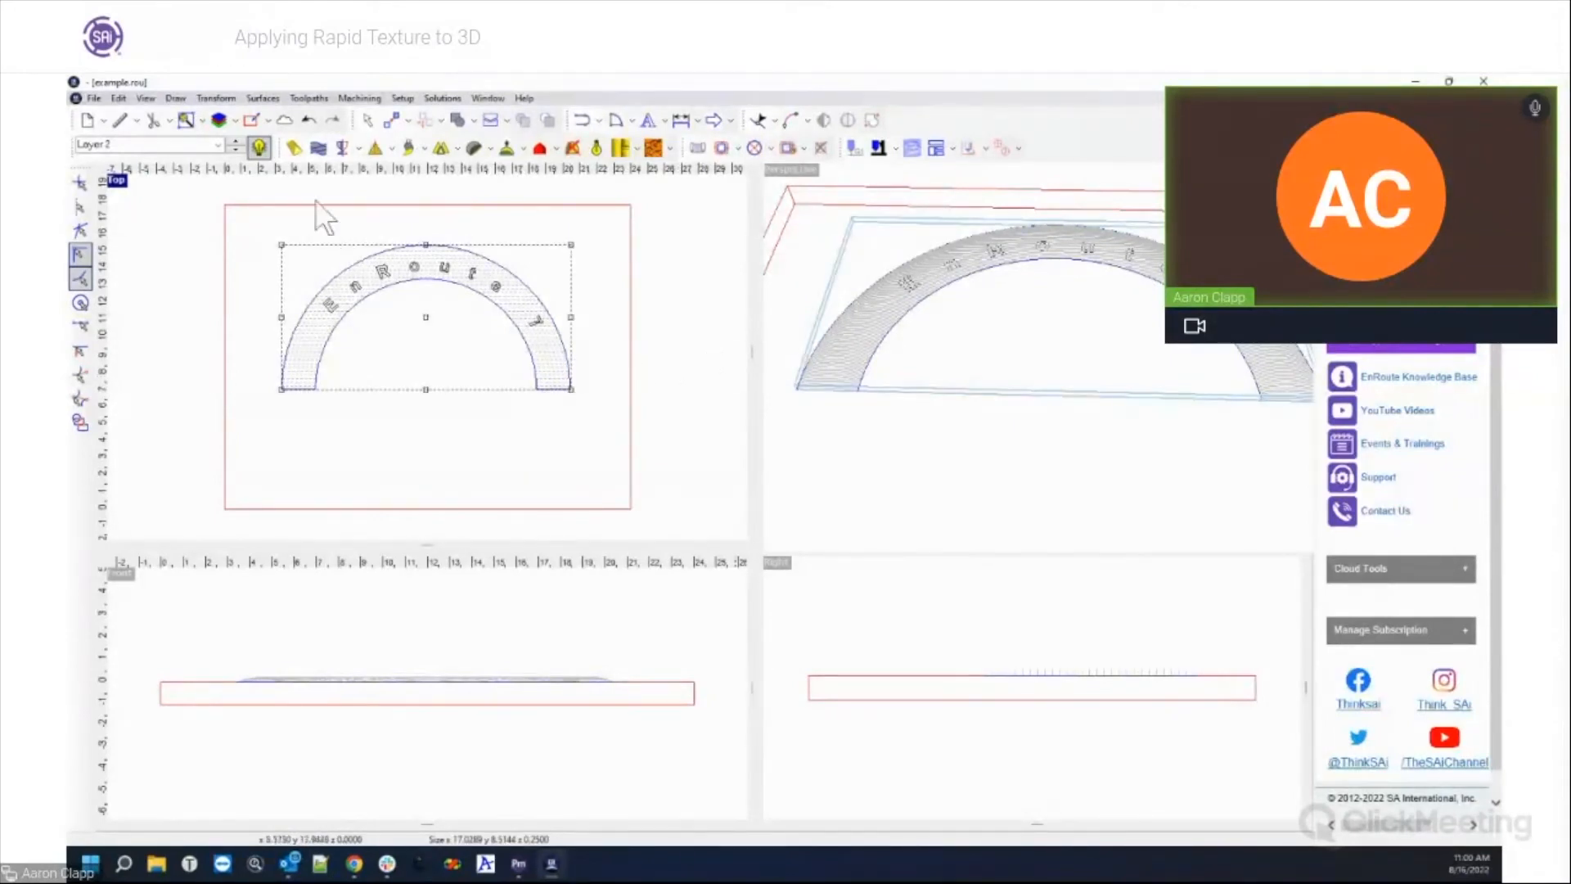
click(217, 98)
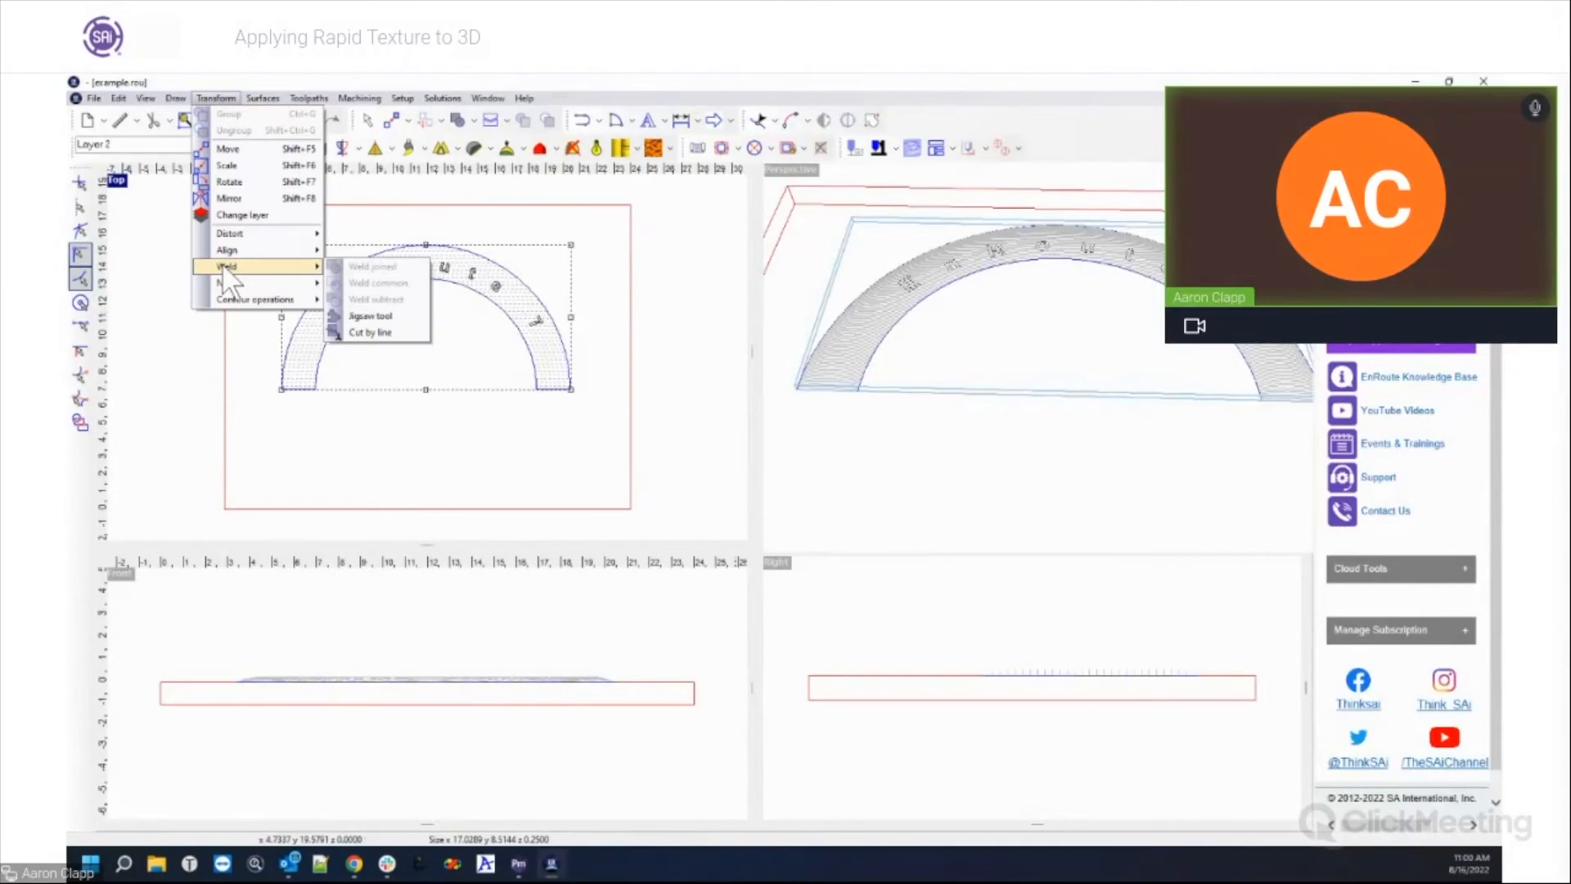
mouse_move(263, 99)
mouse_move(291, 214)
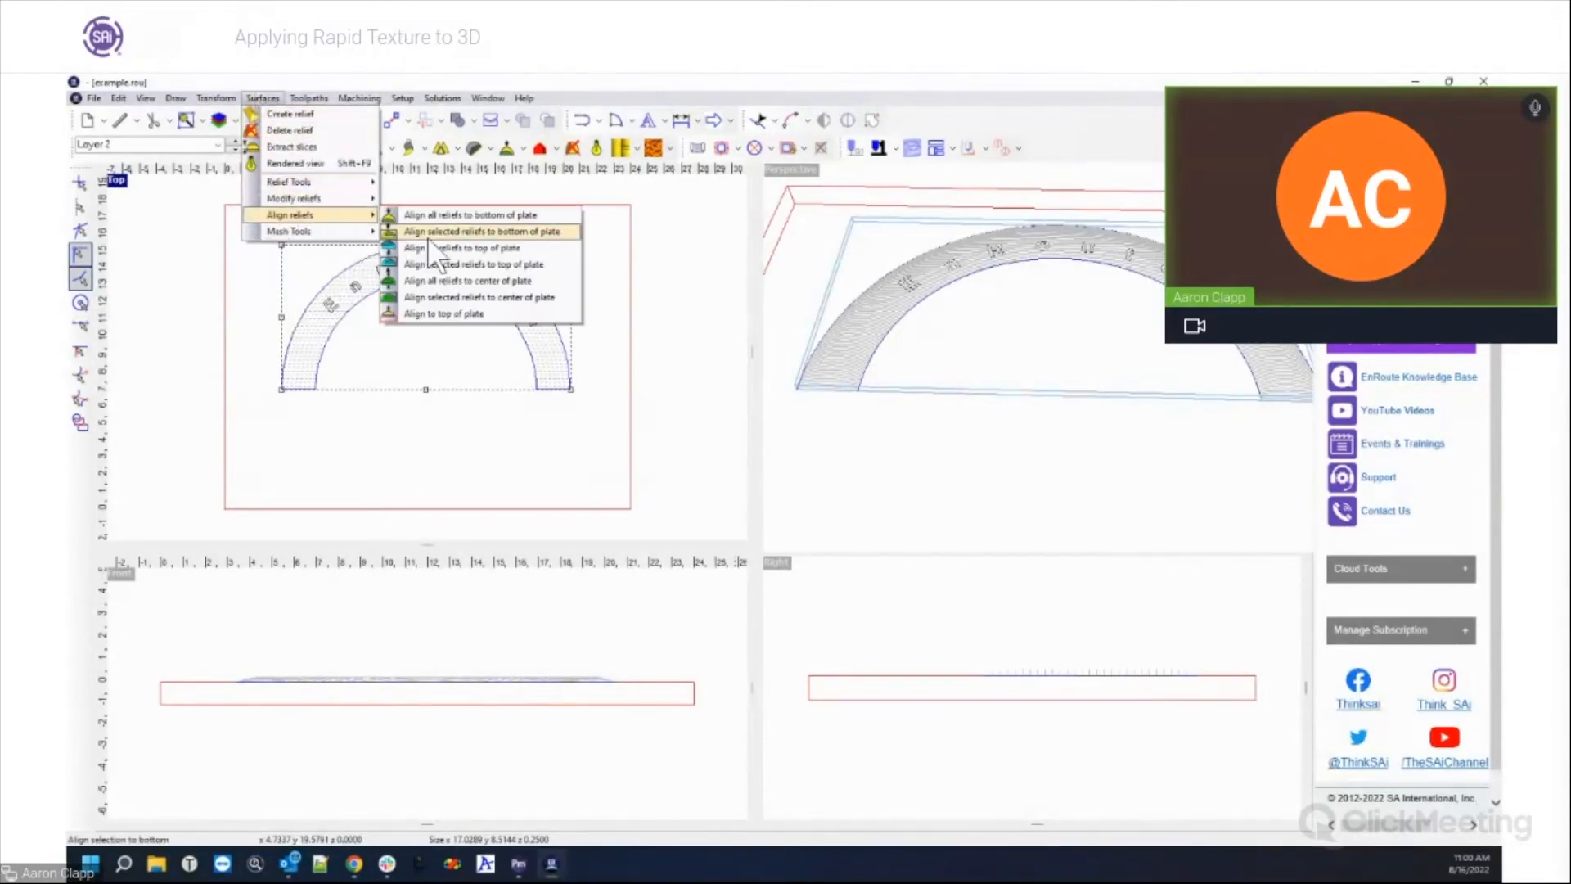
click(477, 264)
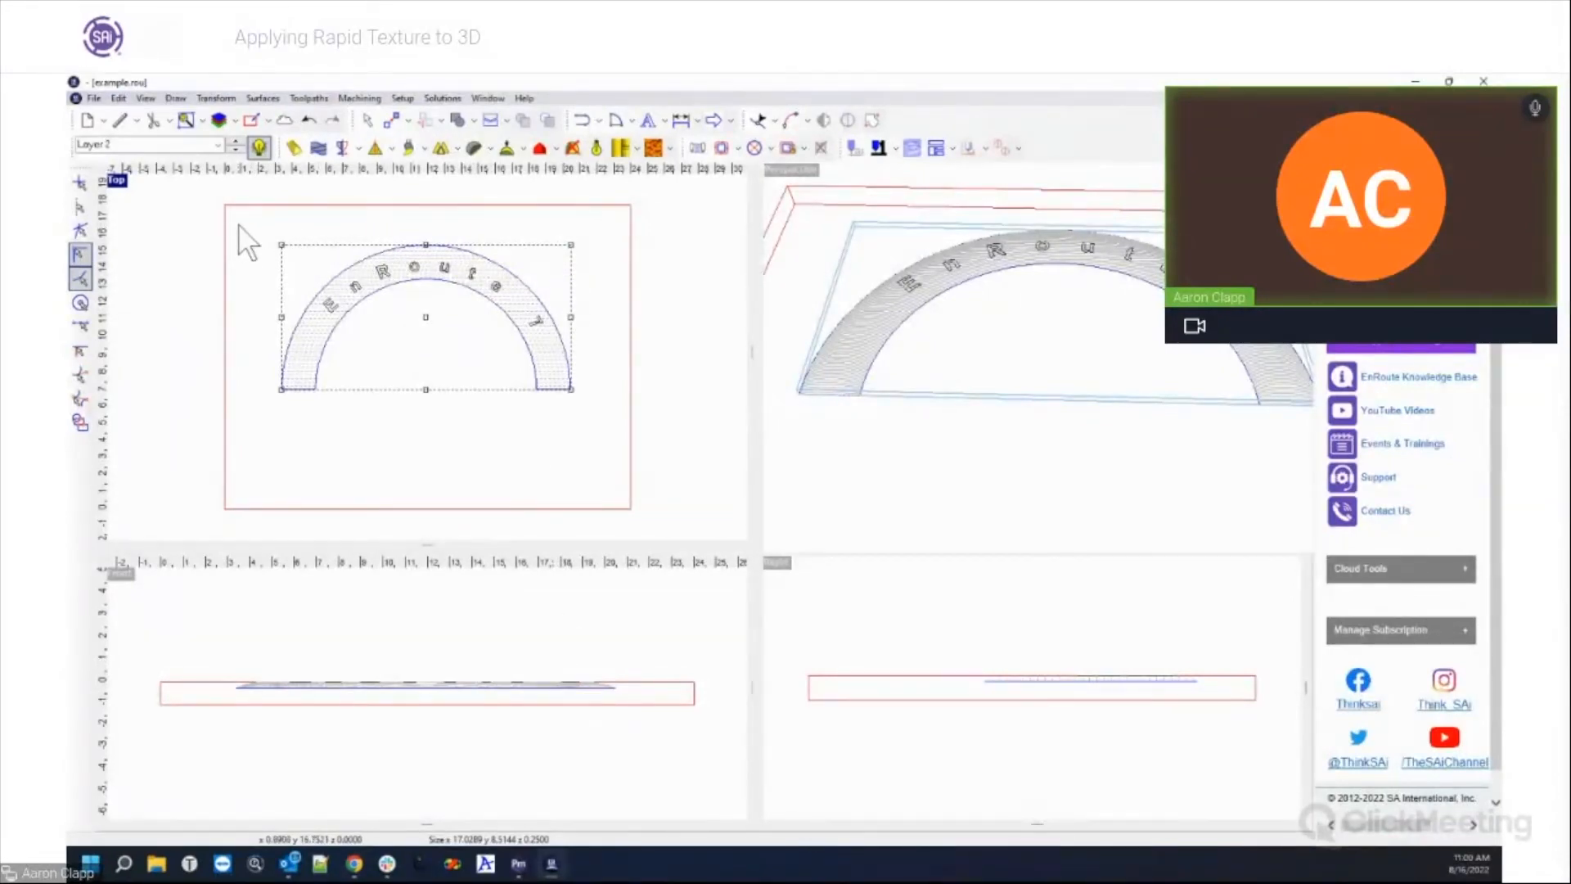
Step: Start an Engrave toolpath on the arch and its lettering, clearing the tool list and adding the 90 Deg Conic tool
scroll(254, 228, up, 2)
drag(256, 223, 701, 475)
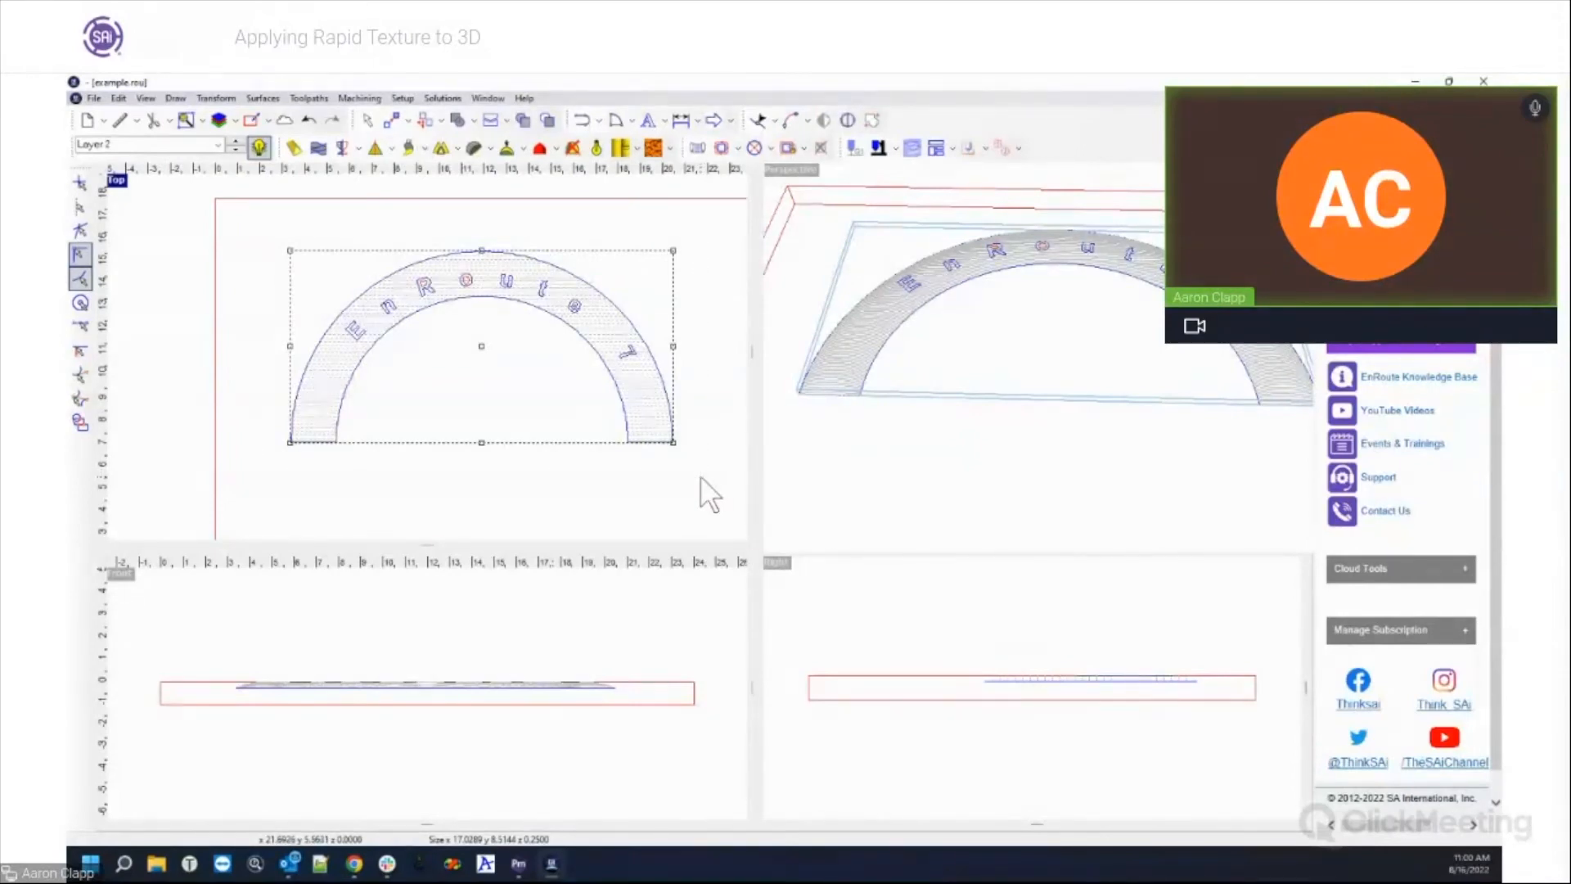
click(737, 148)
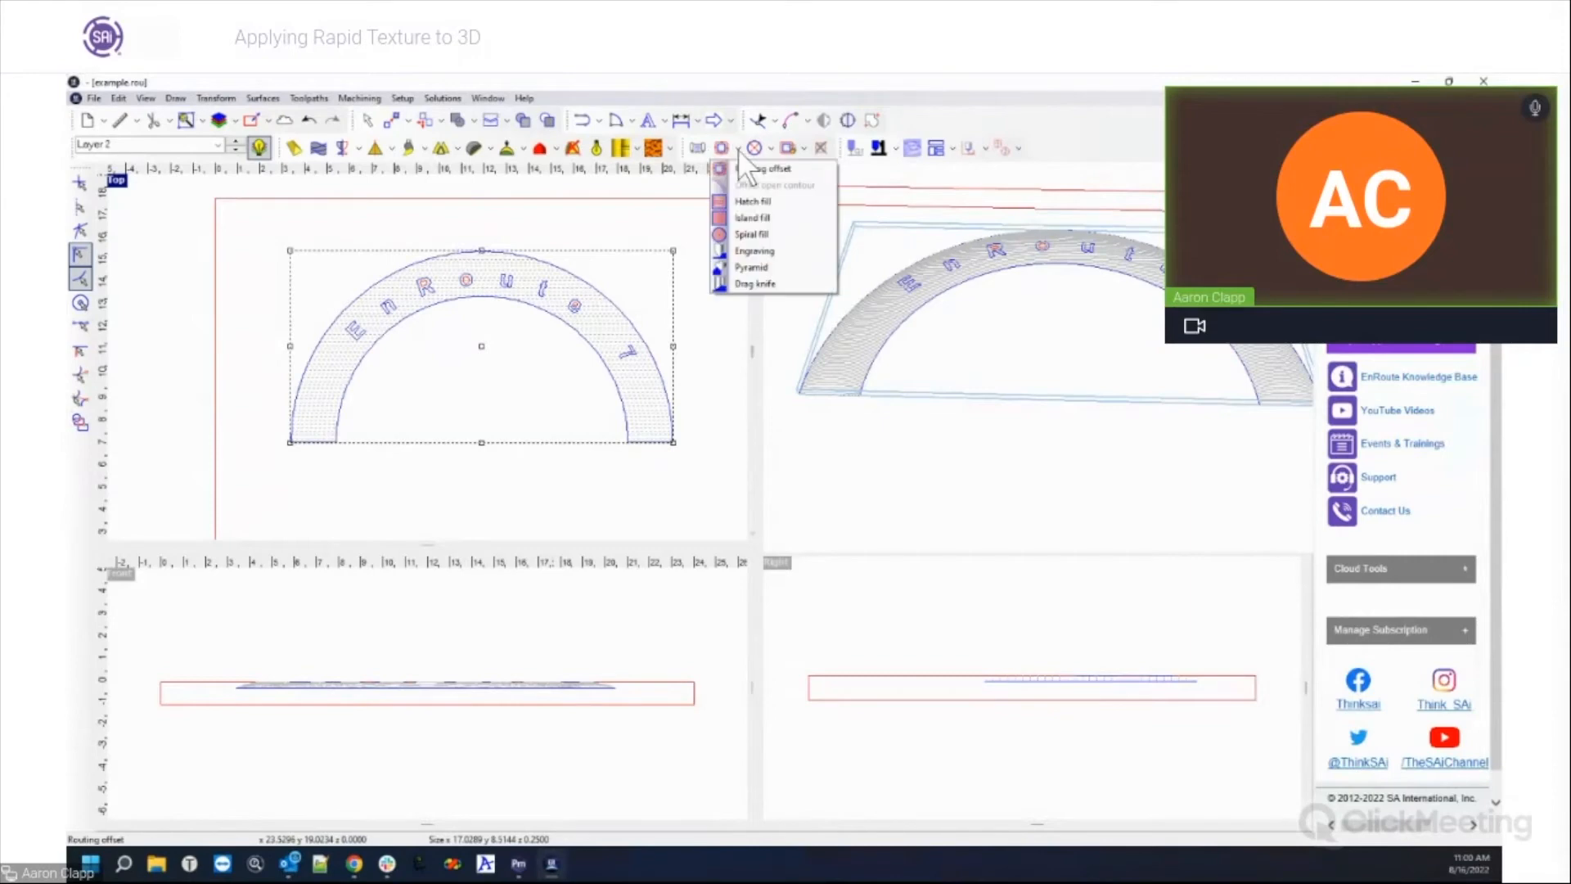
click(744, 251)
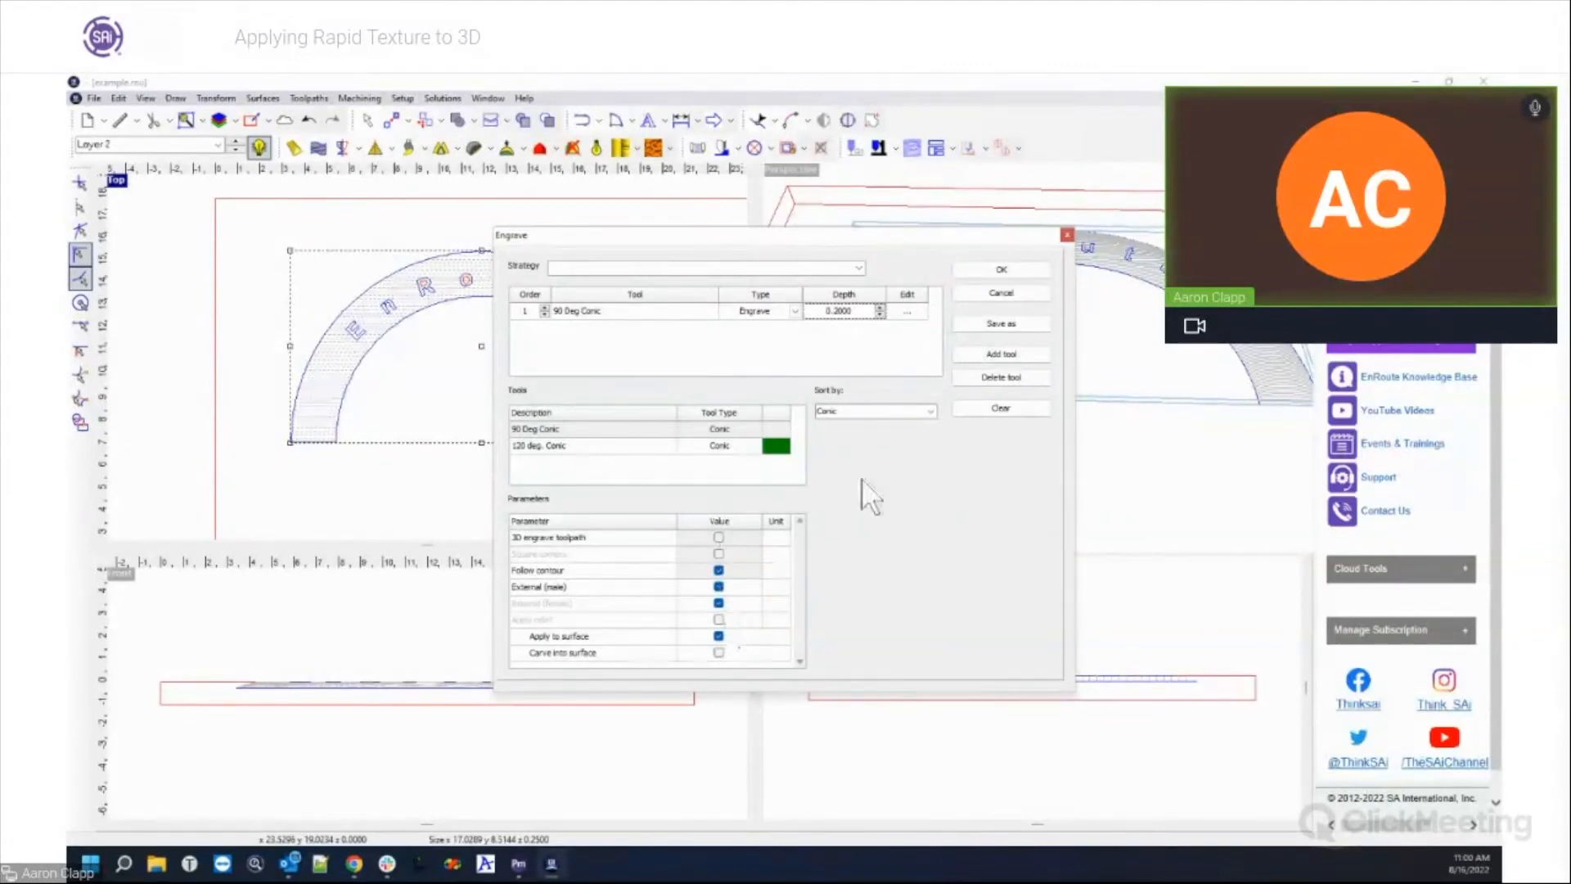
click(995, 409)
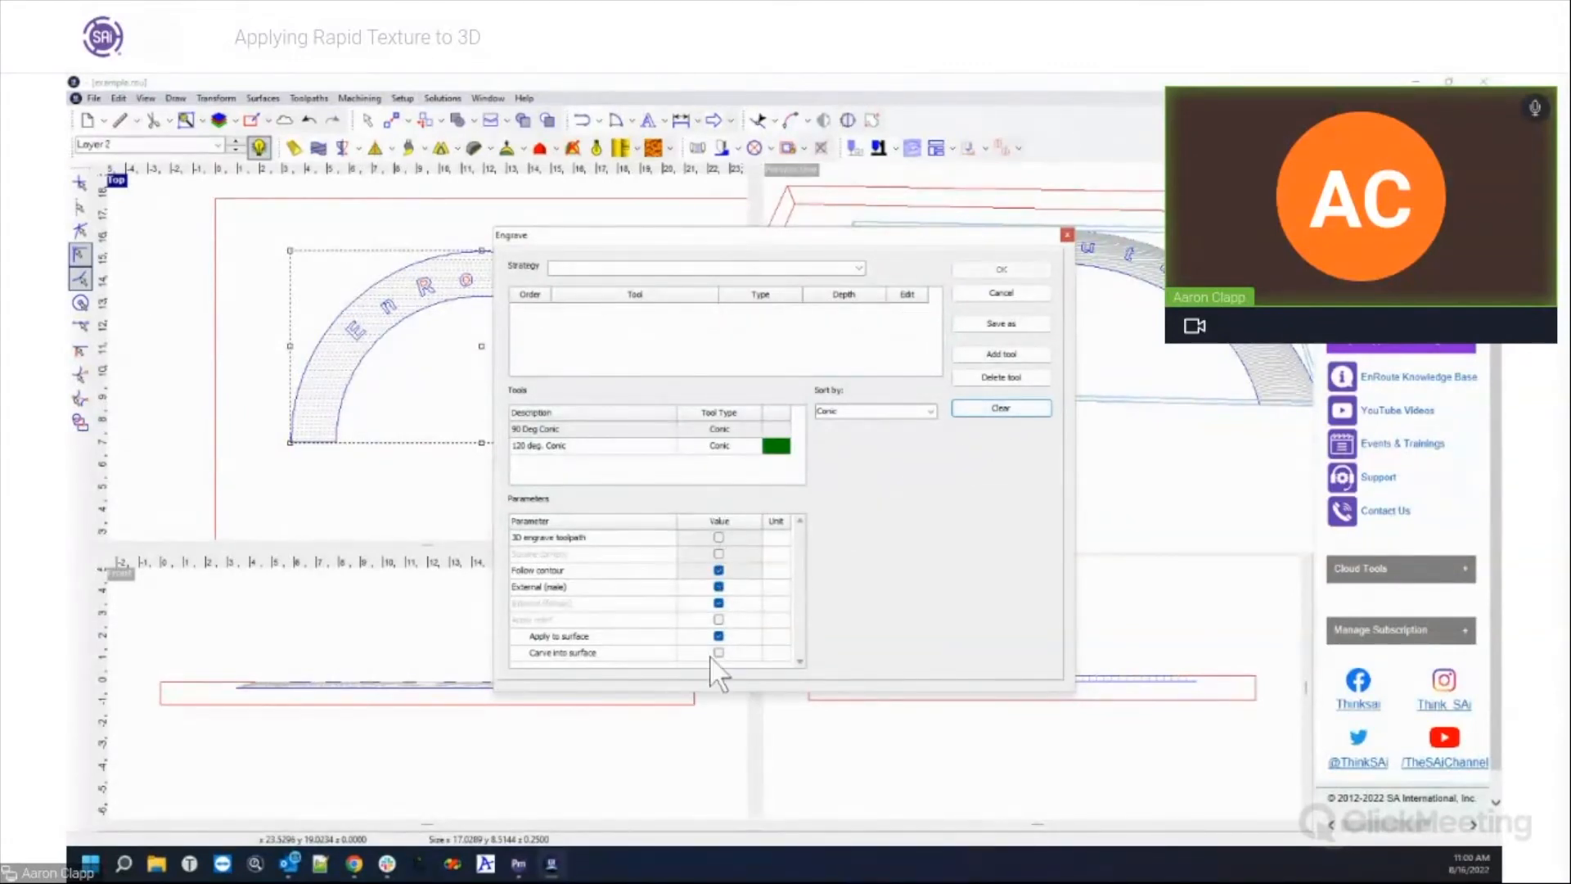
click(717, 536)
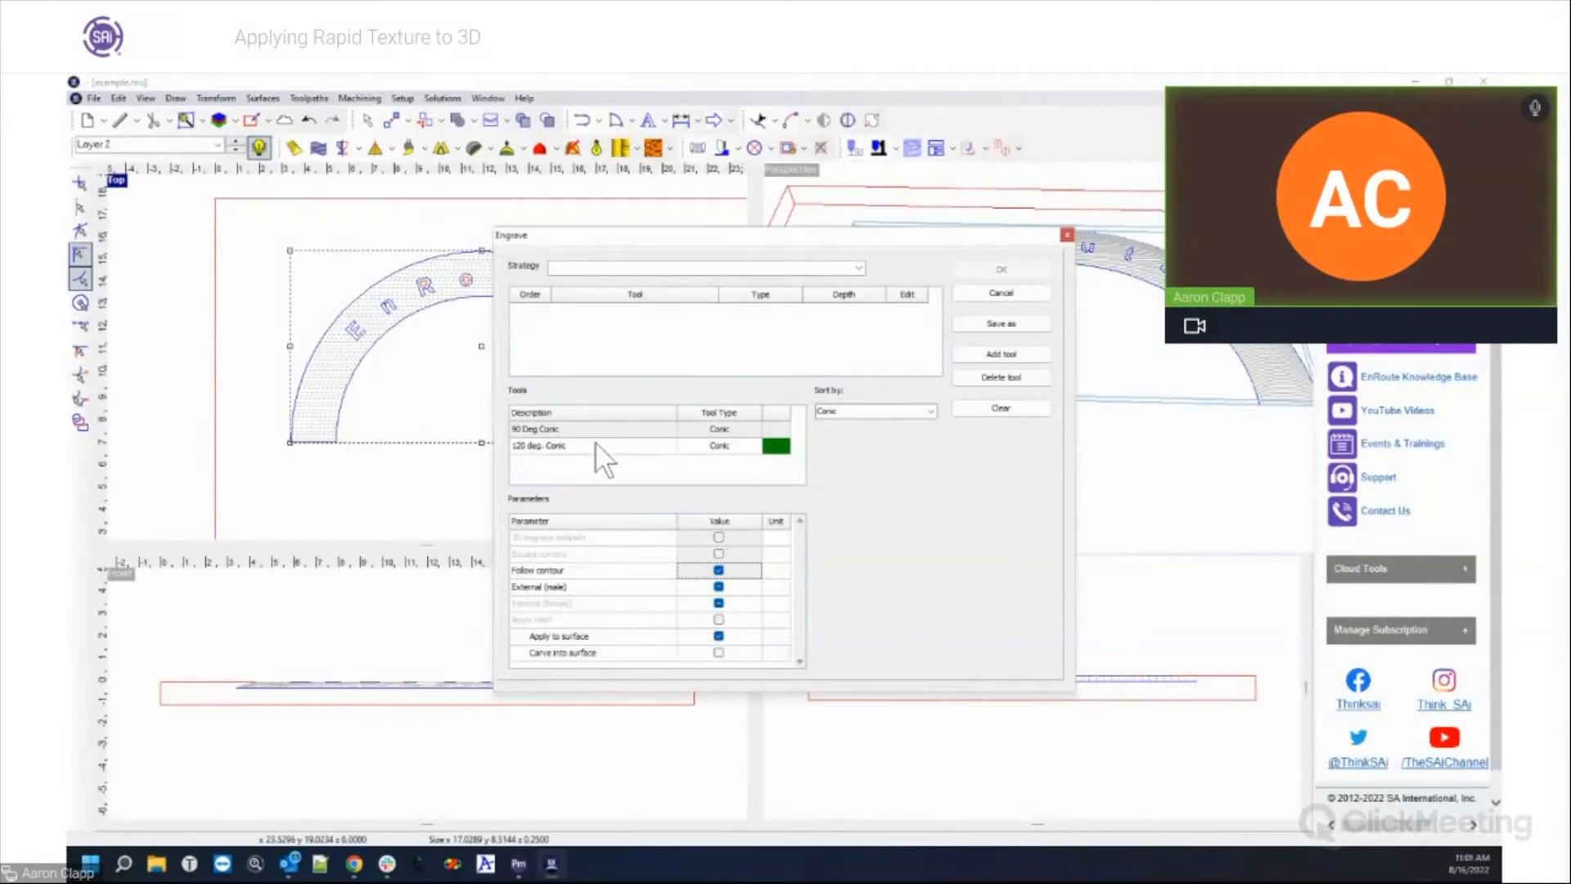
double_click(573, 431)
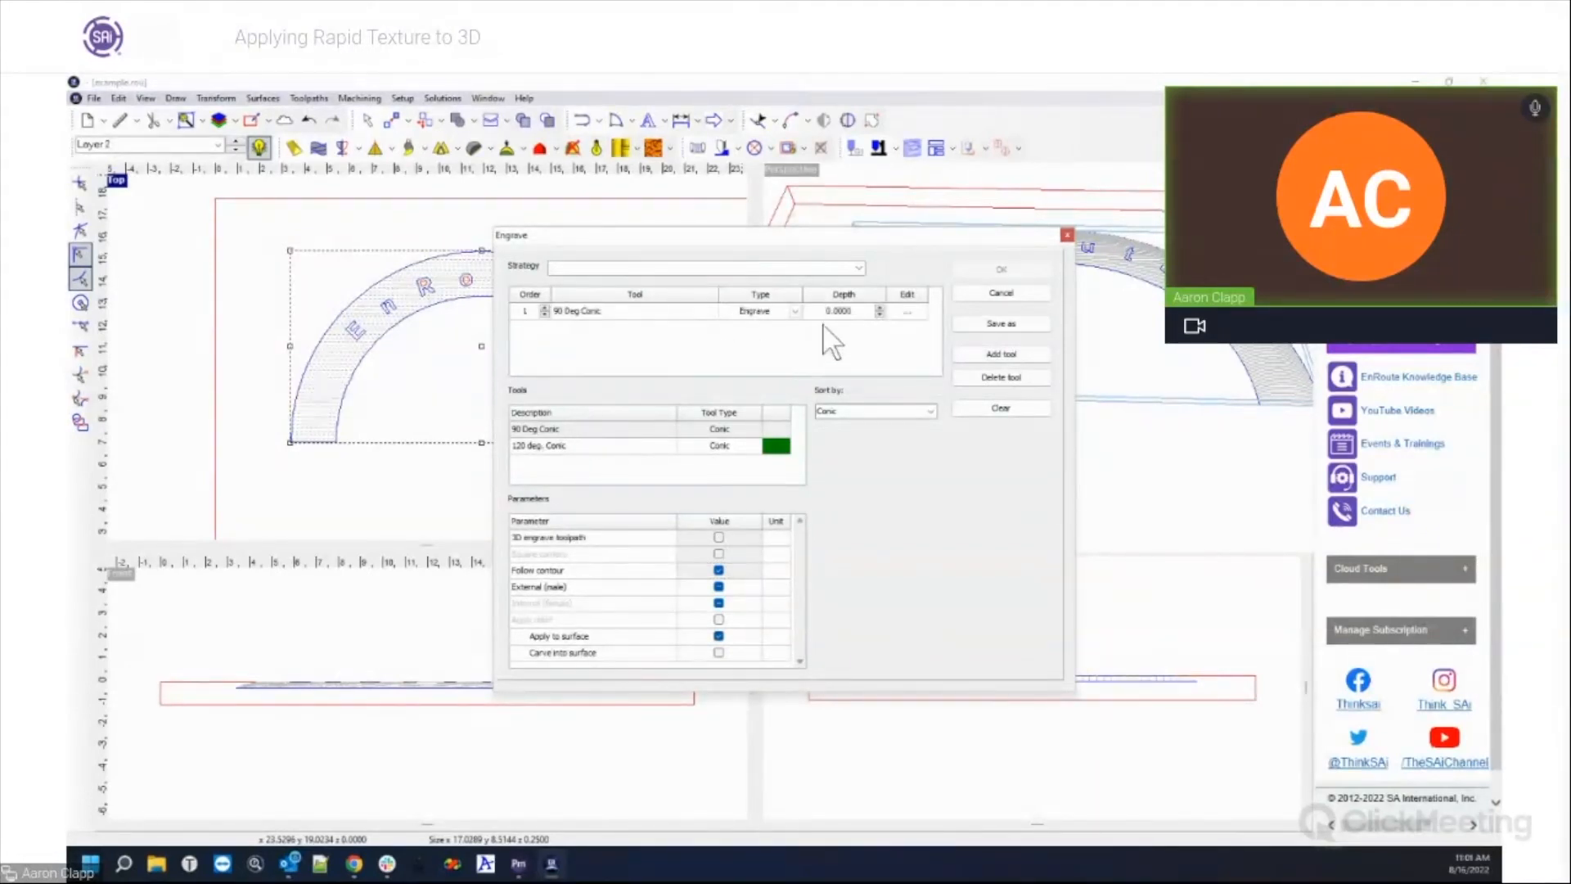
Step: Set the engraving depth to 0.2000 with 3D engrave toolpath and the Project option of Carve into surface, and create the toolpaths
click(852, 312)
click(718, 538)
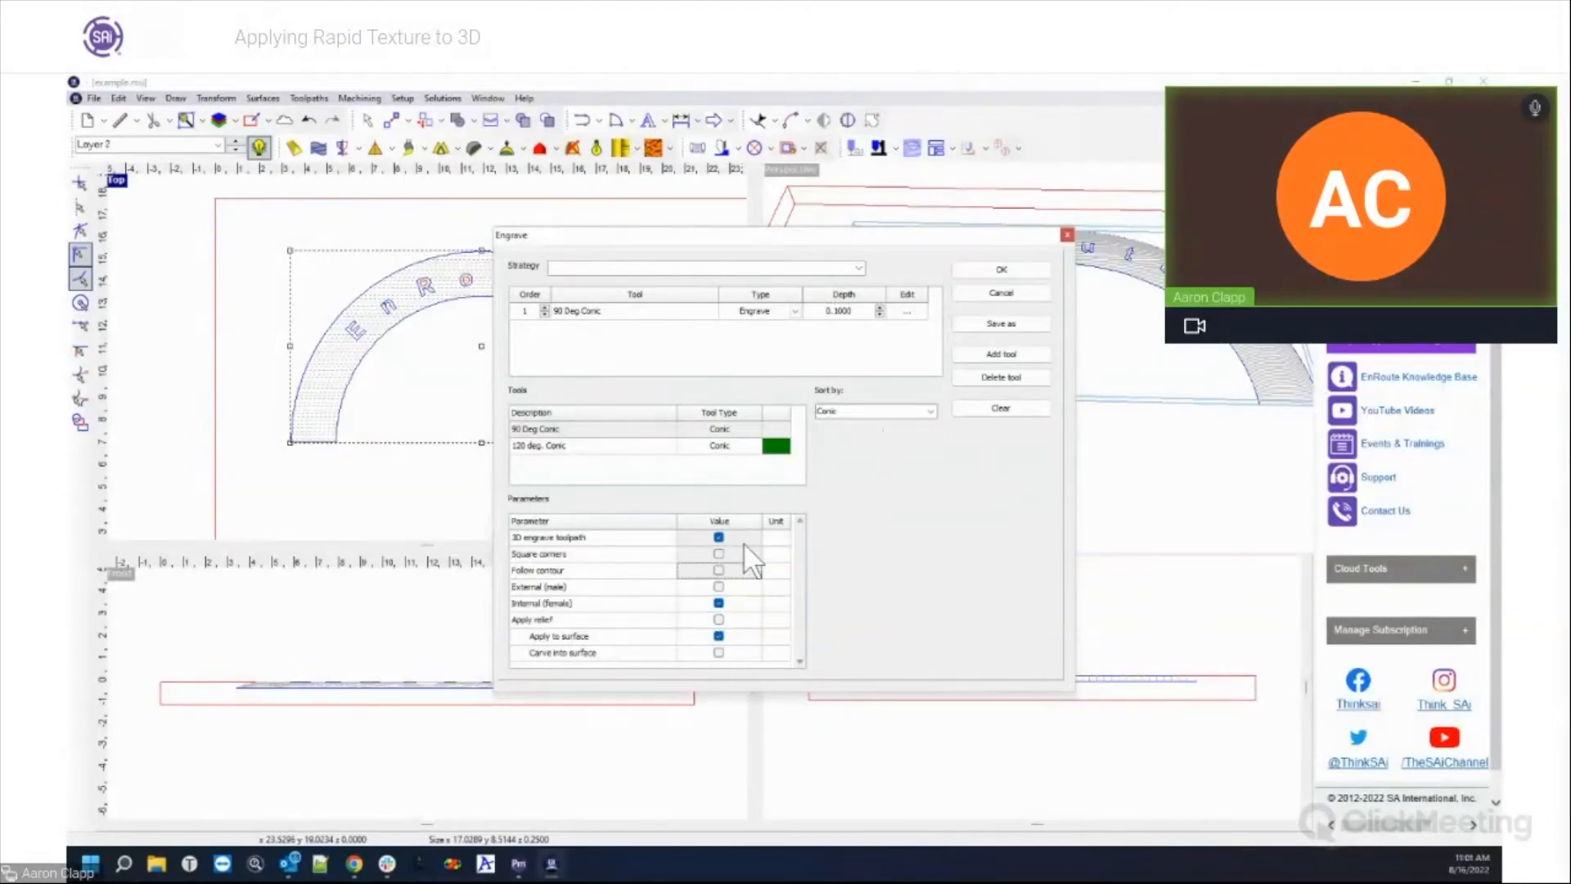
click(854, 309)
key(Return)
click(719, 653)
scroll(728, 660, down, 1)
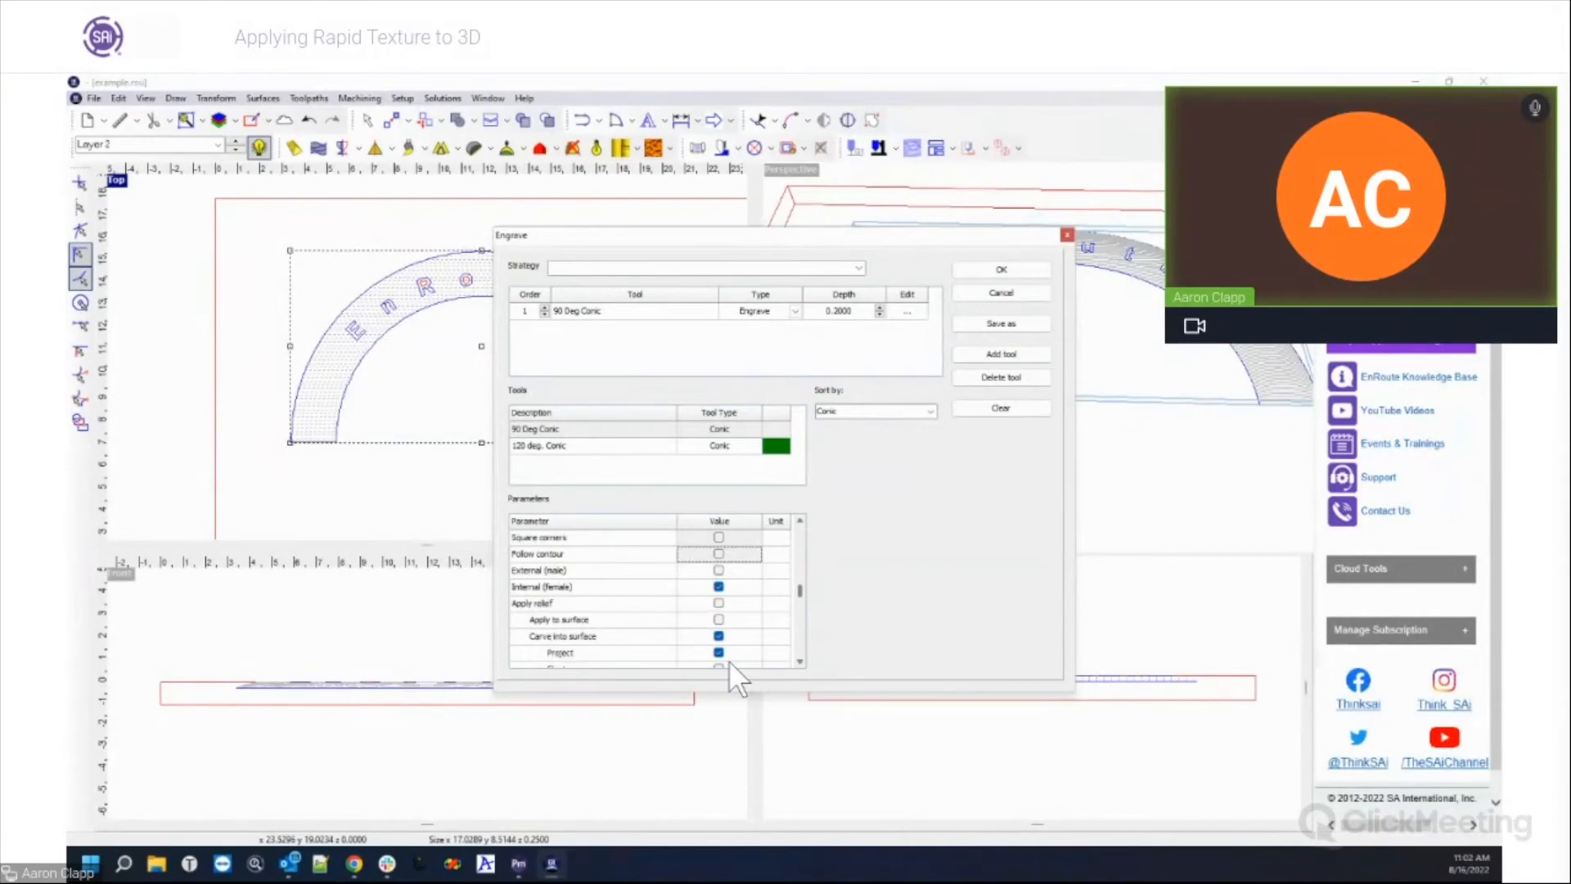
click(801, 662)
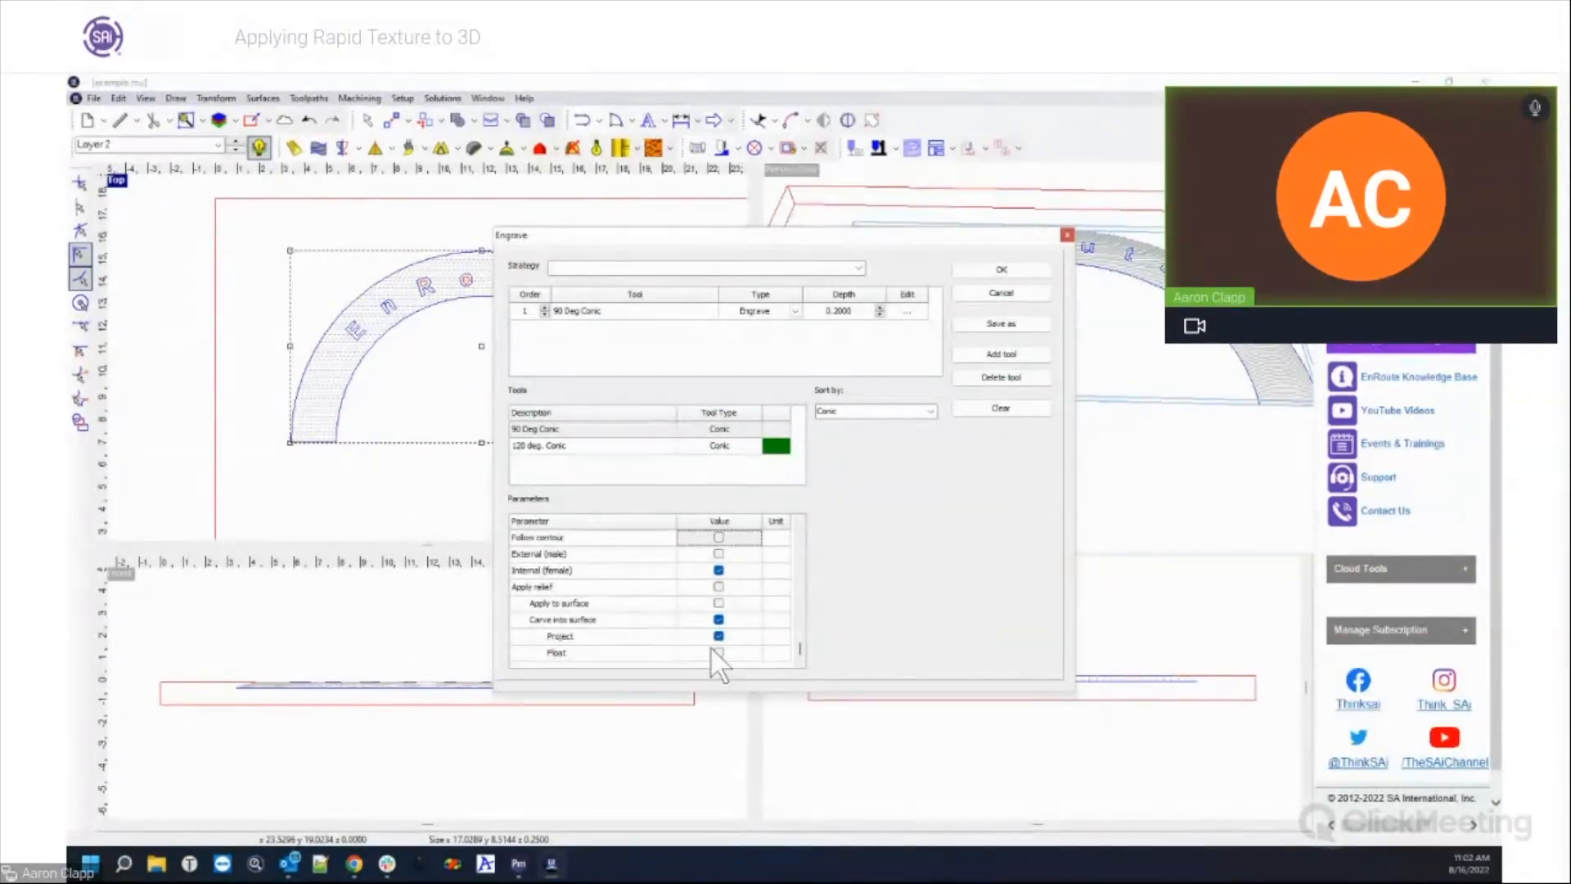
click(718, 619)
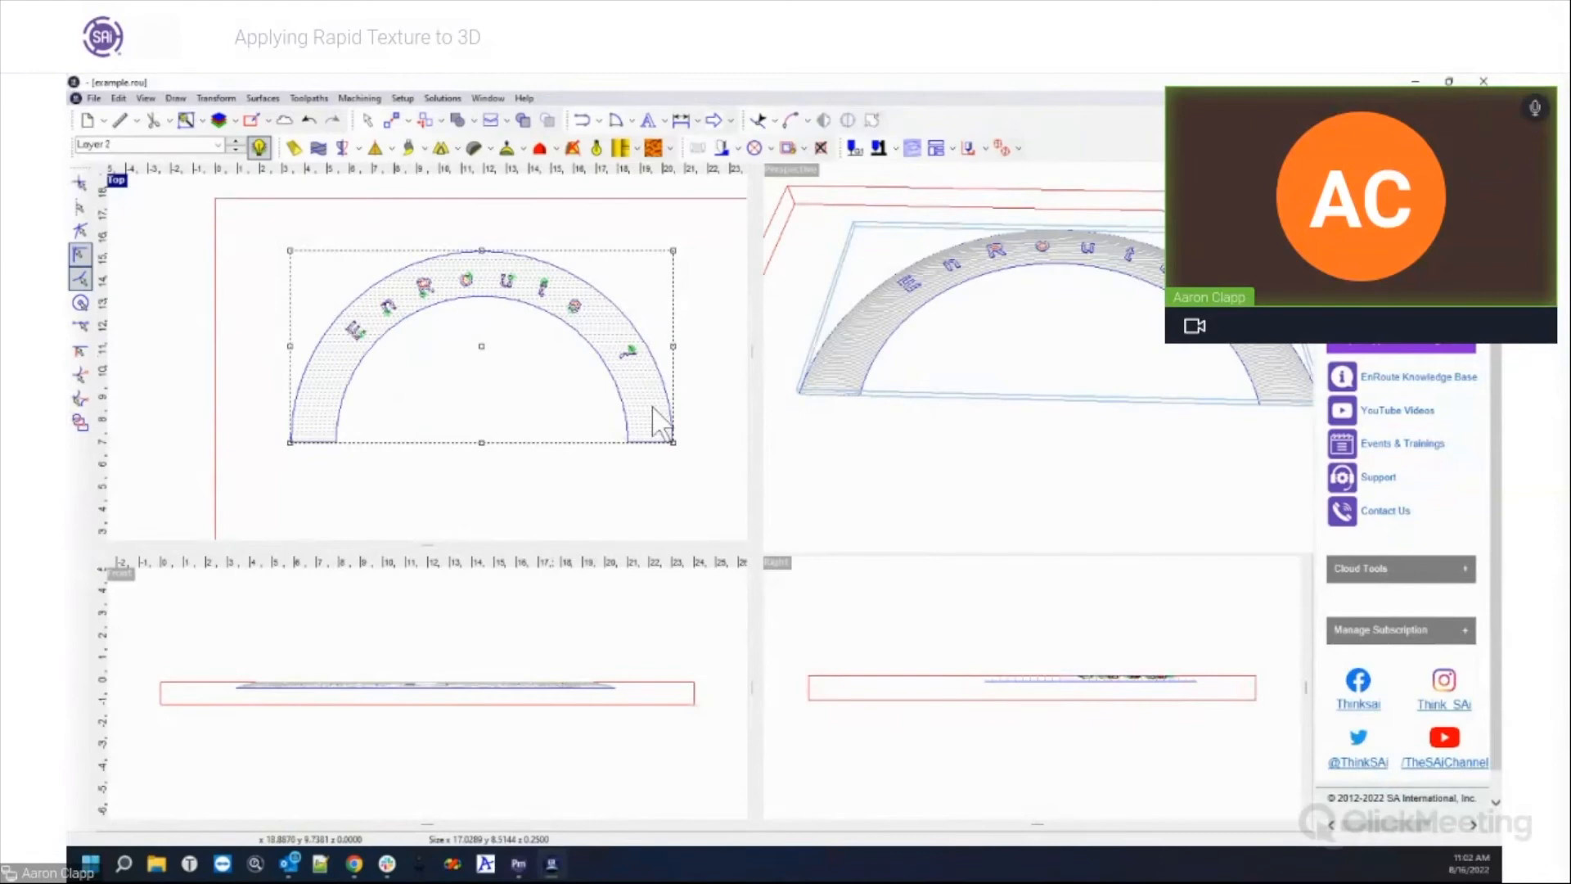
Step: Examine the lettering's engraving toolpaths against the arch relief in the top, right and front views
scroll(484, 295, up, 5)
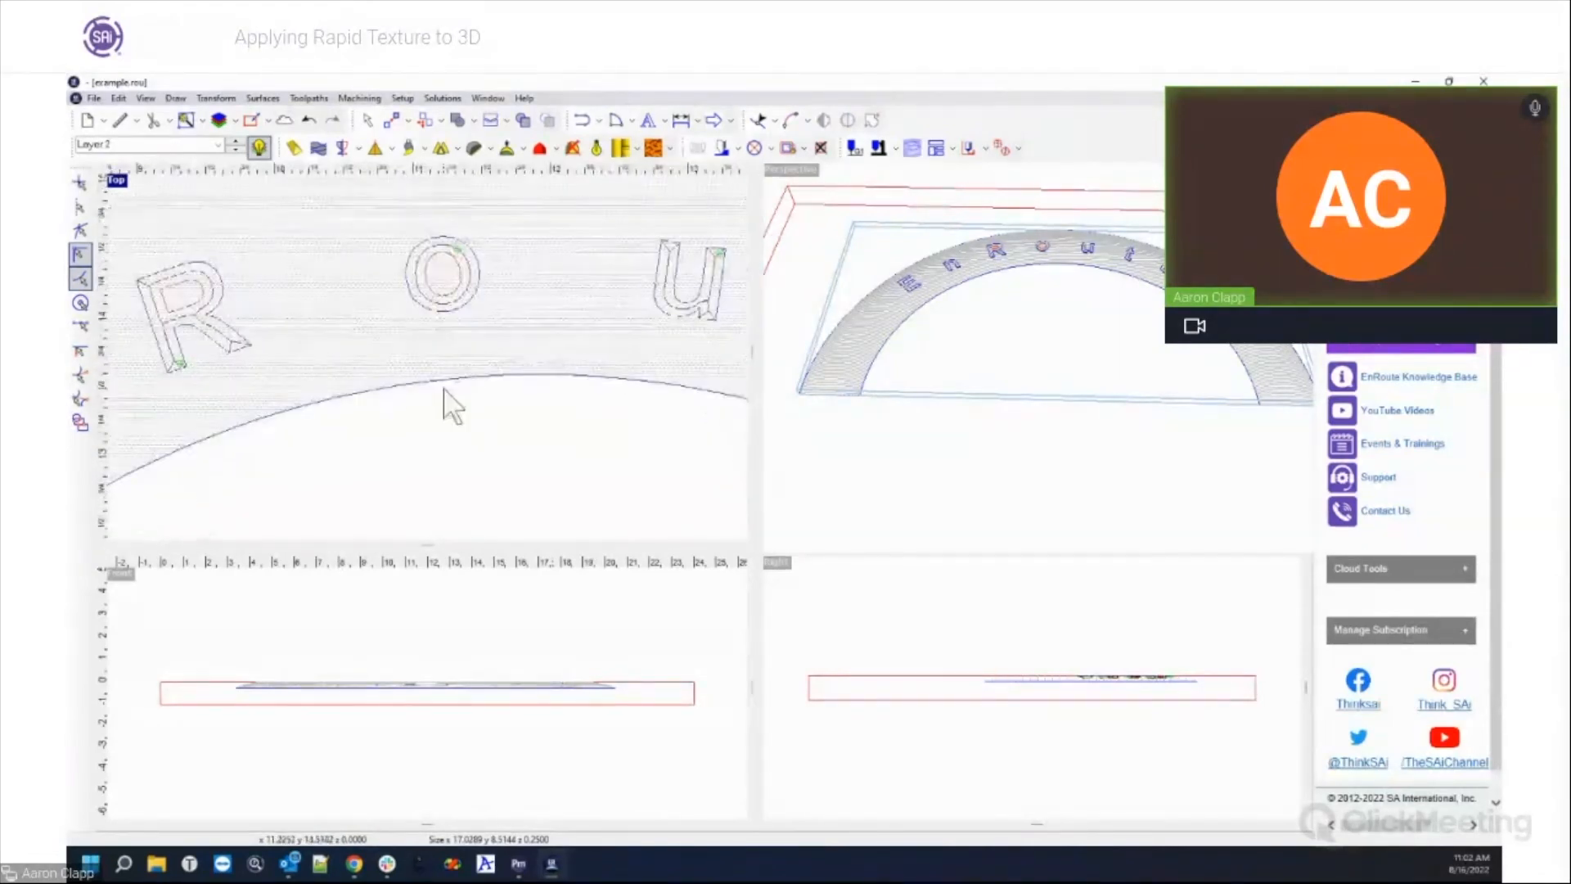
scroll(414, 369, down, 5)
scroll(1170, 708, up, 3)
scroll(1085, 645, up, 3)
scroll(1064, 676, up, 1)
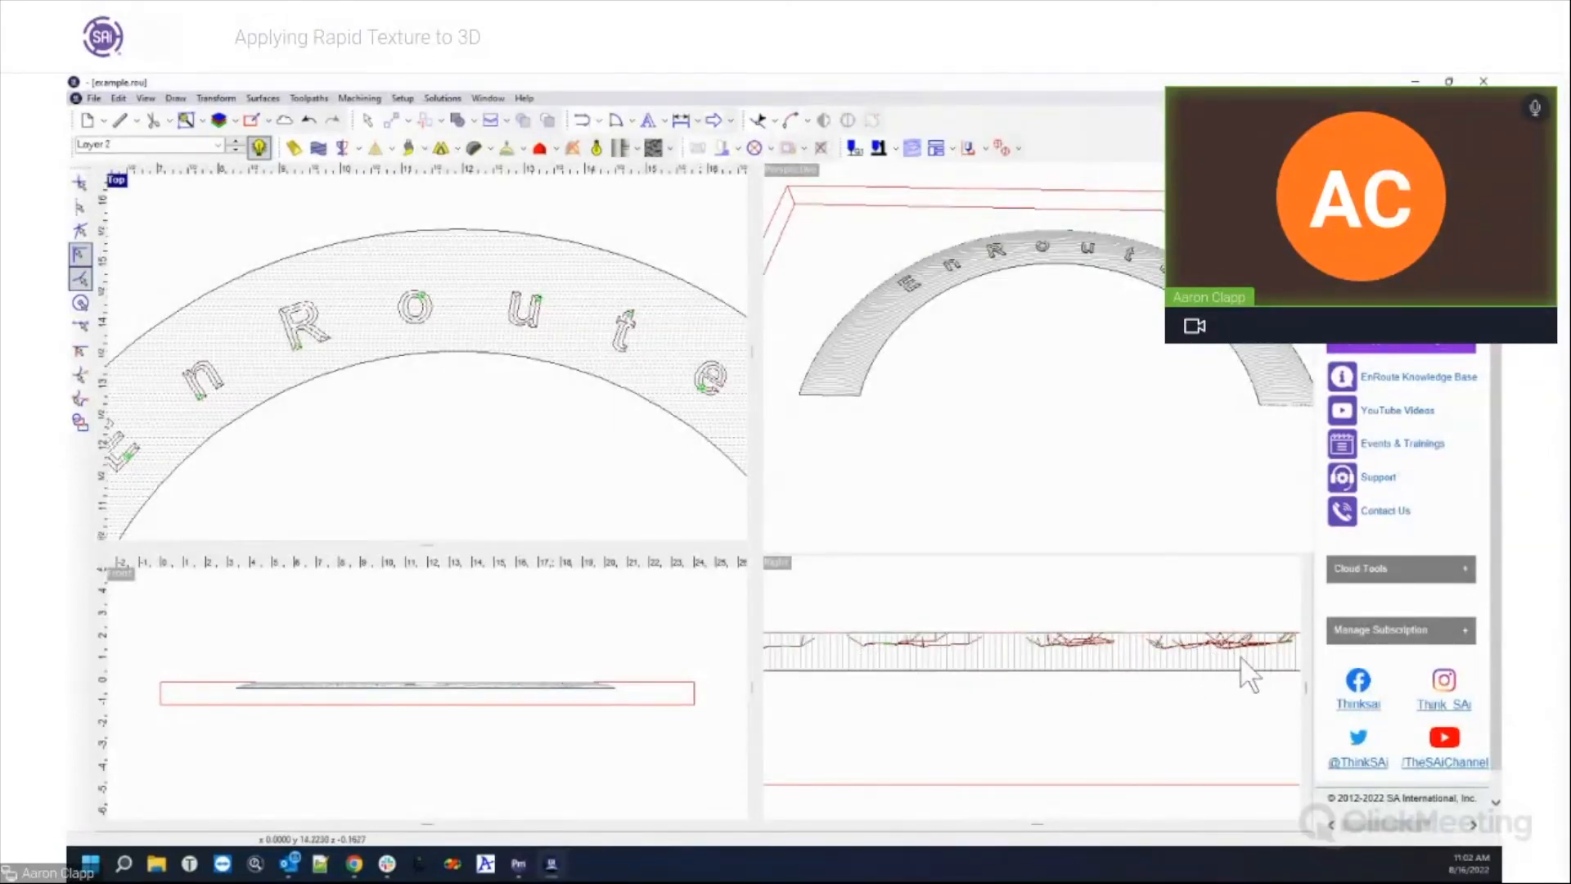
scroll(386, 716, up, 5)
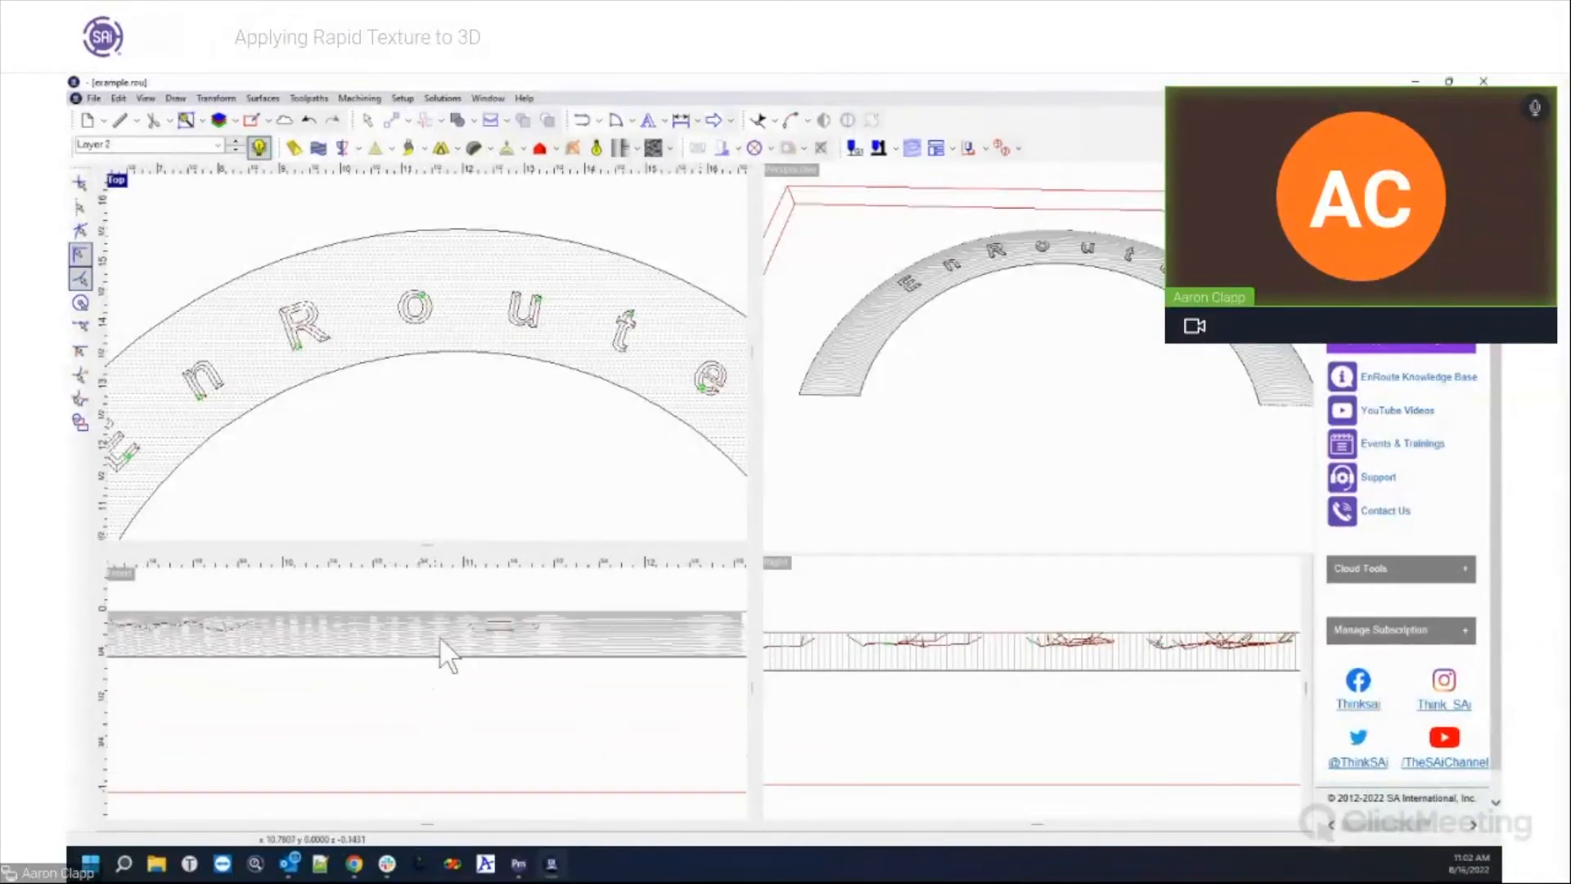
scroll(458, 635, up, 3)
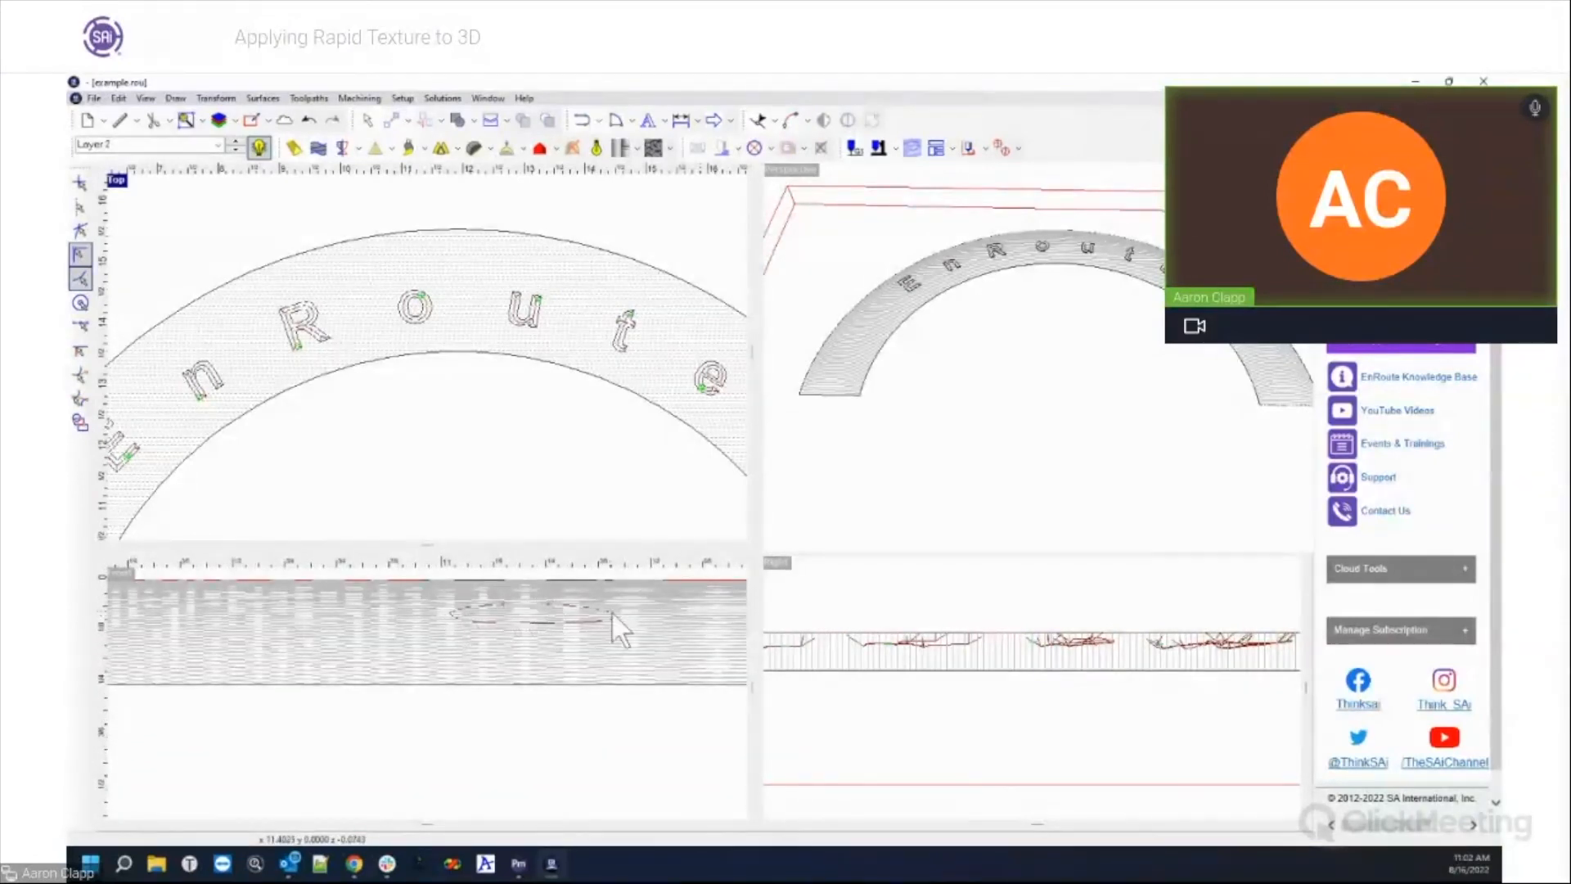
scroll(489, 651, down, 5)
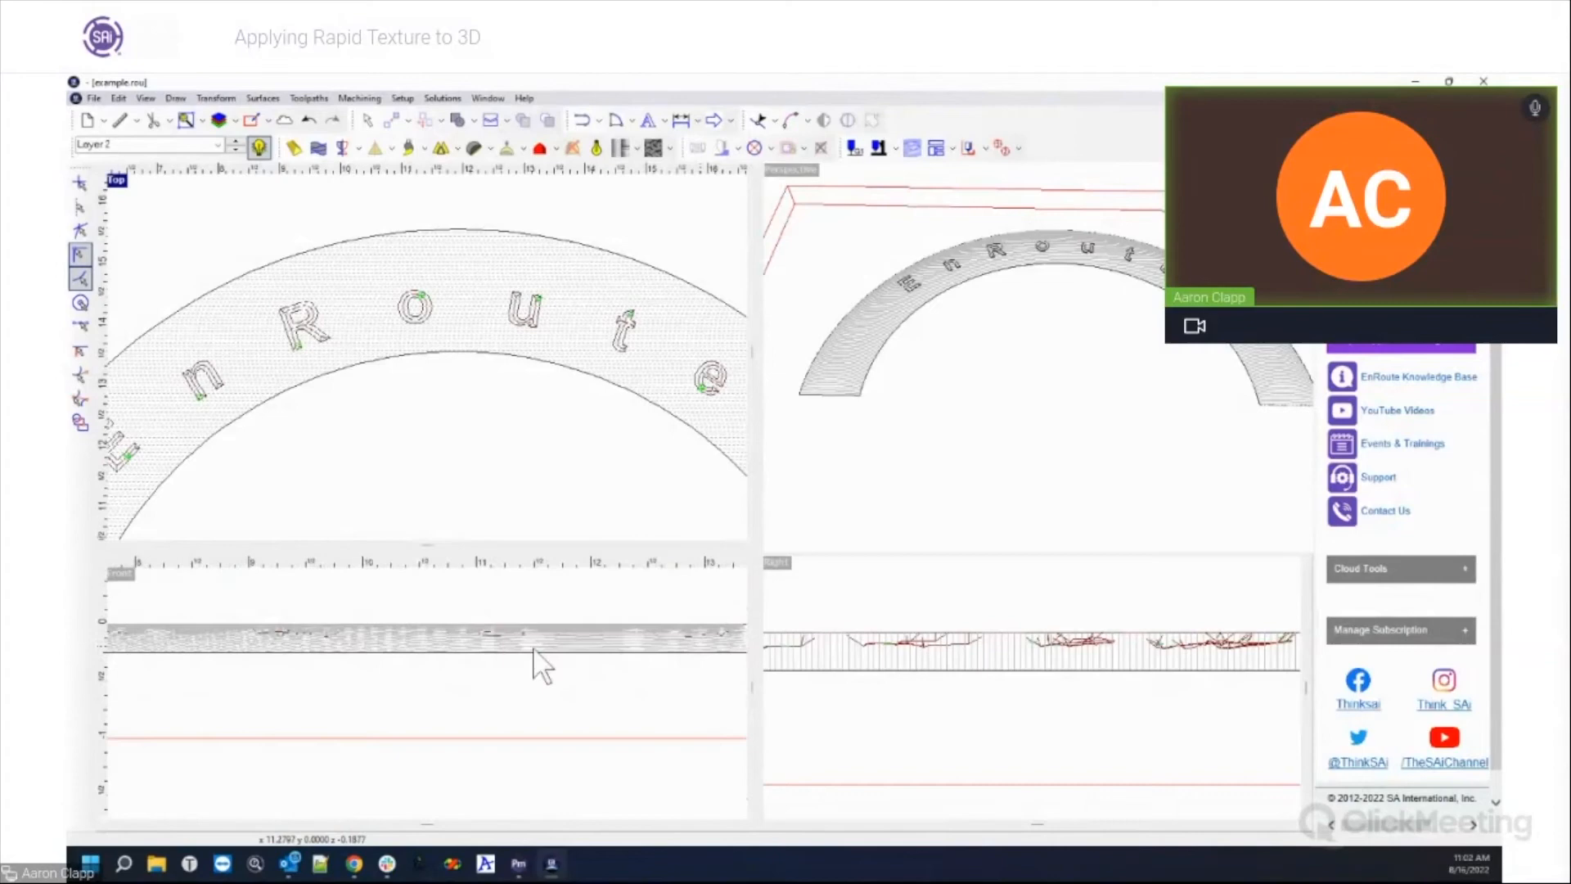
scroll(881, 610, down, 3)
scroll(577, 499, down, 3)
scroll(641, 336, down, 5)
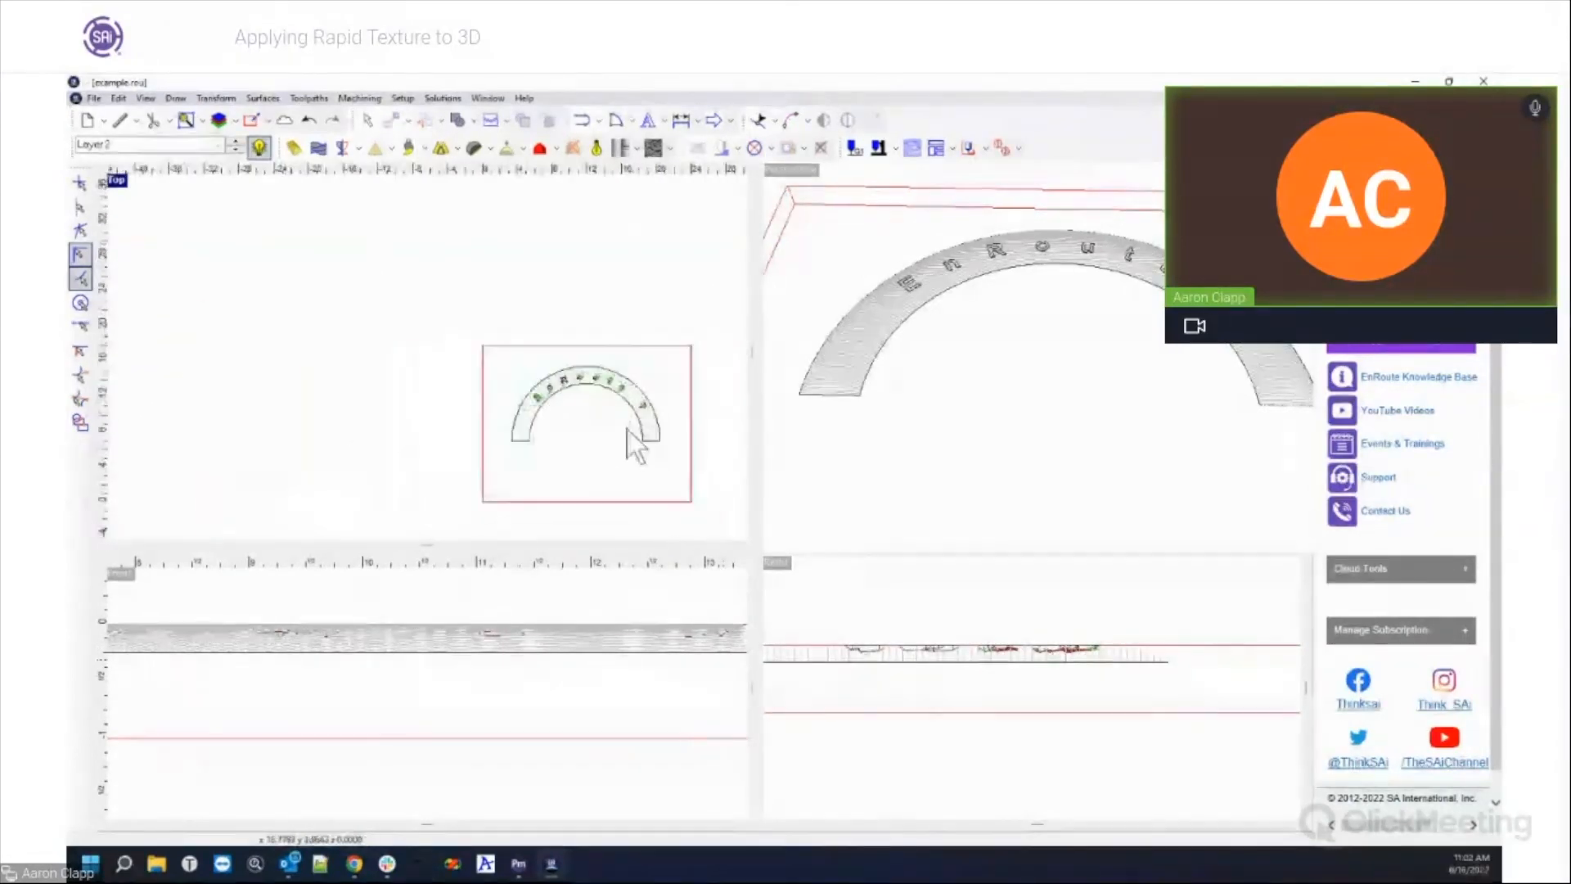
Step: Create an island fill toolpath on the arch relief with the 3/8" Ball End Mill, depth 1.0000, applied to surface with 0.1250 overcut
scroll(635, 439, up, 4)
click(684, 383)
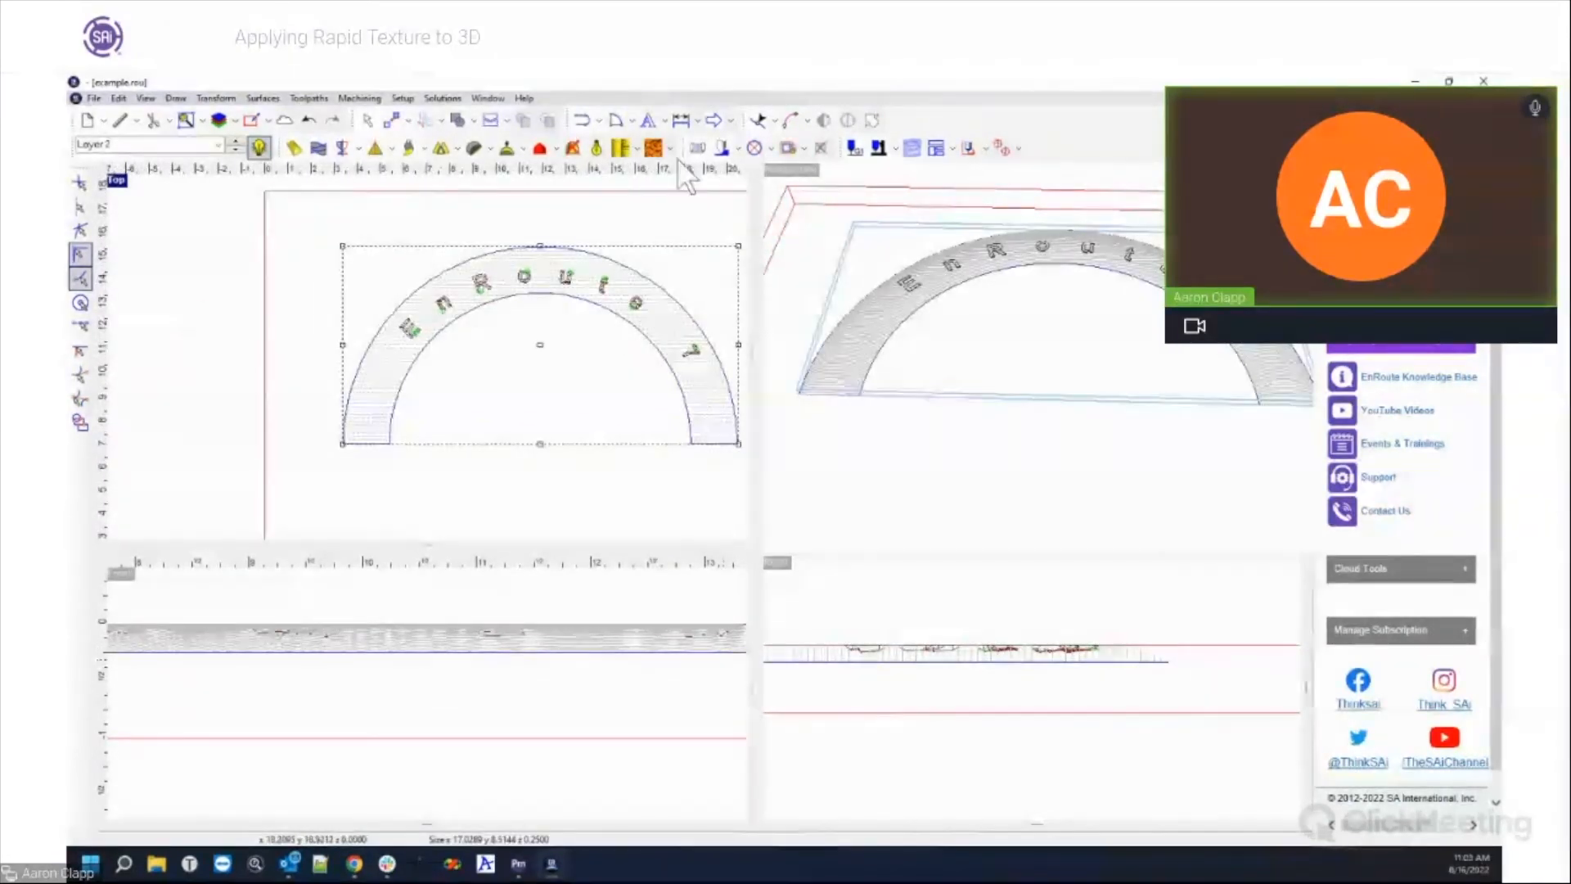
click(736, 144)
click(734, 226)
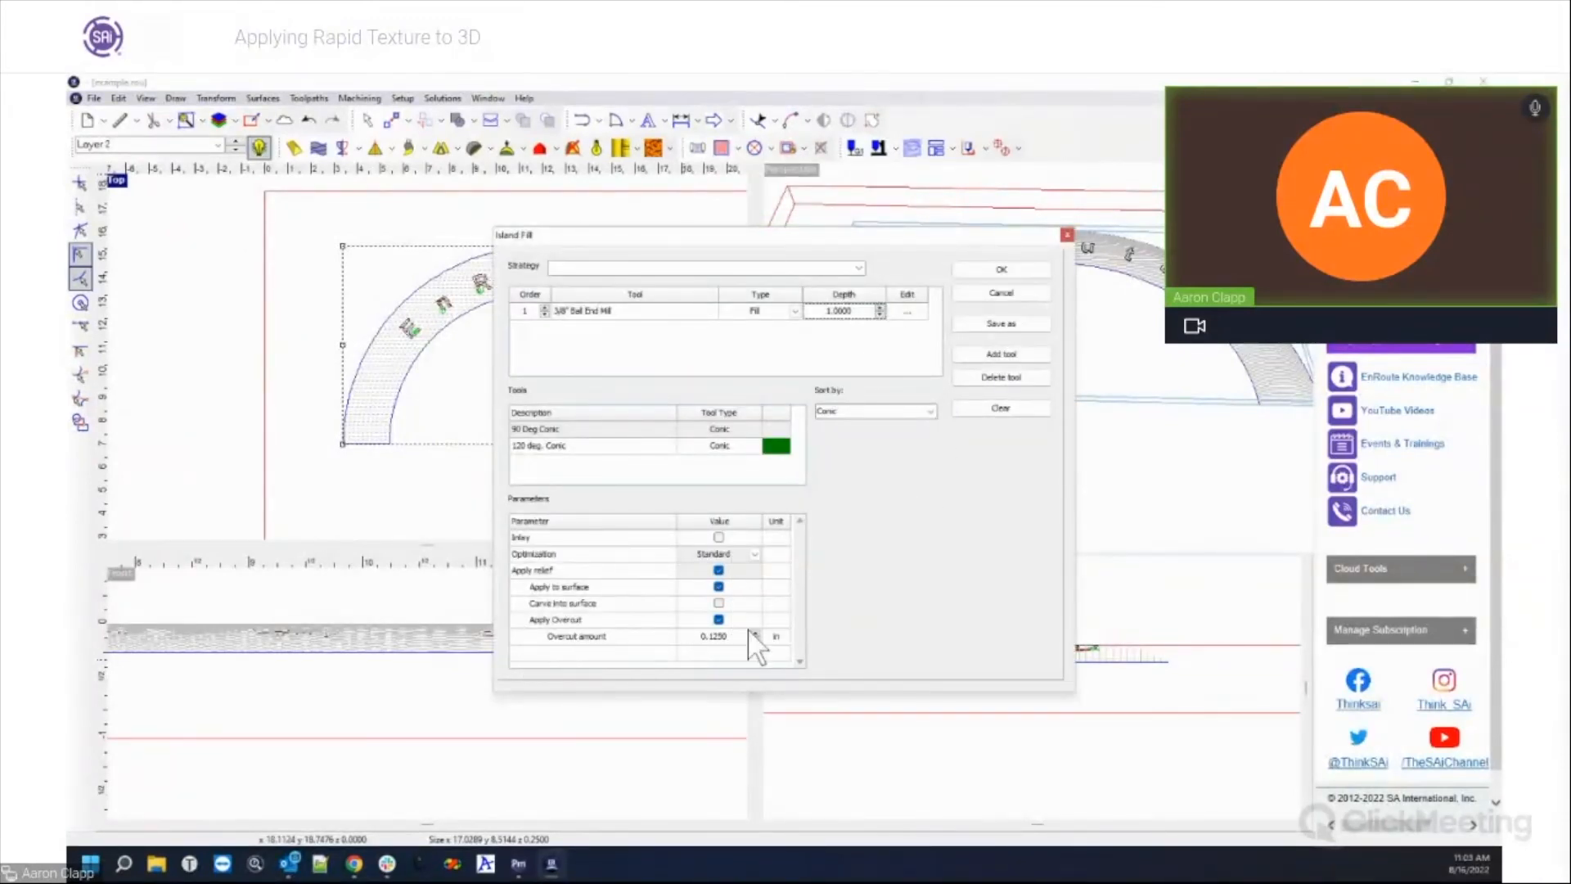
click(1004, 269)
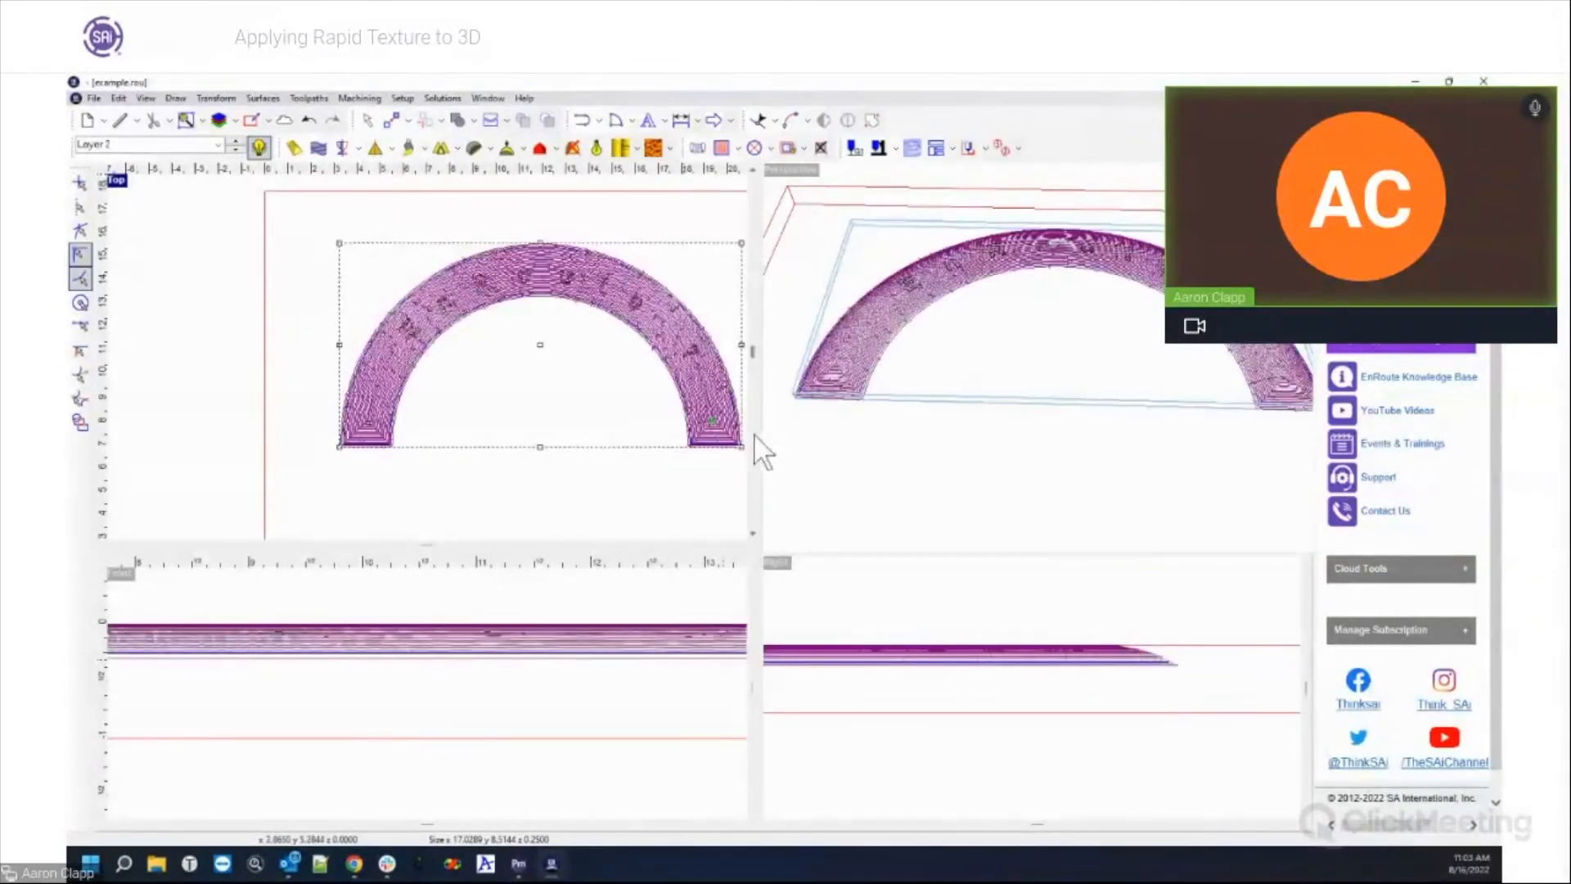
Step: Run a 3D simulation of the arch and lettering toolpaths using tool colors and no material texture
click(311, 242)
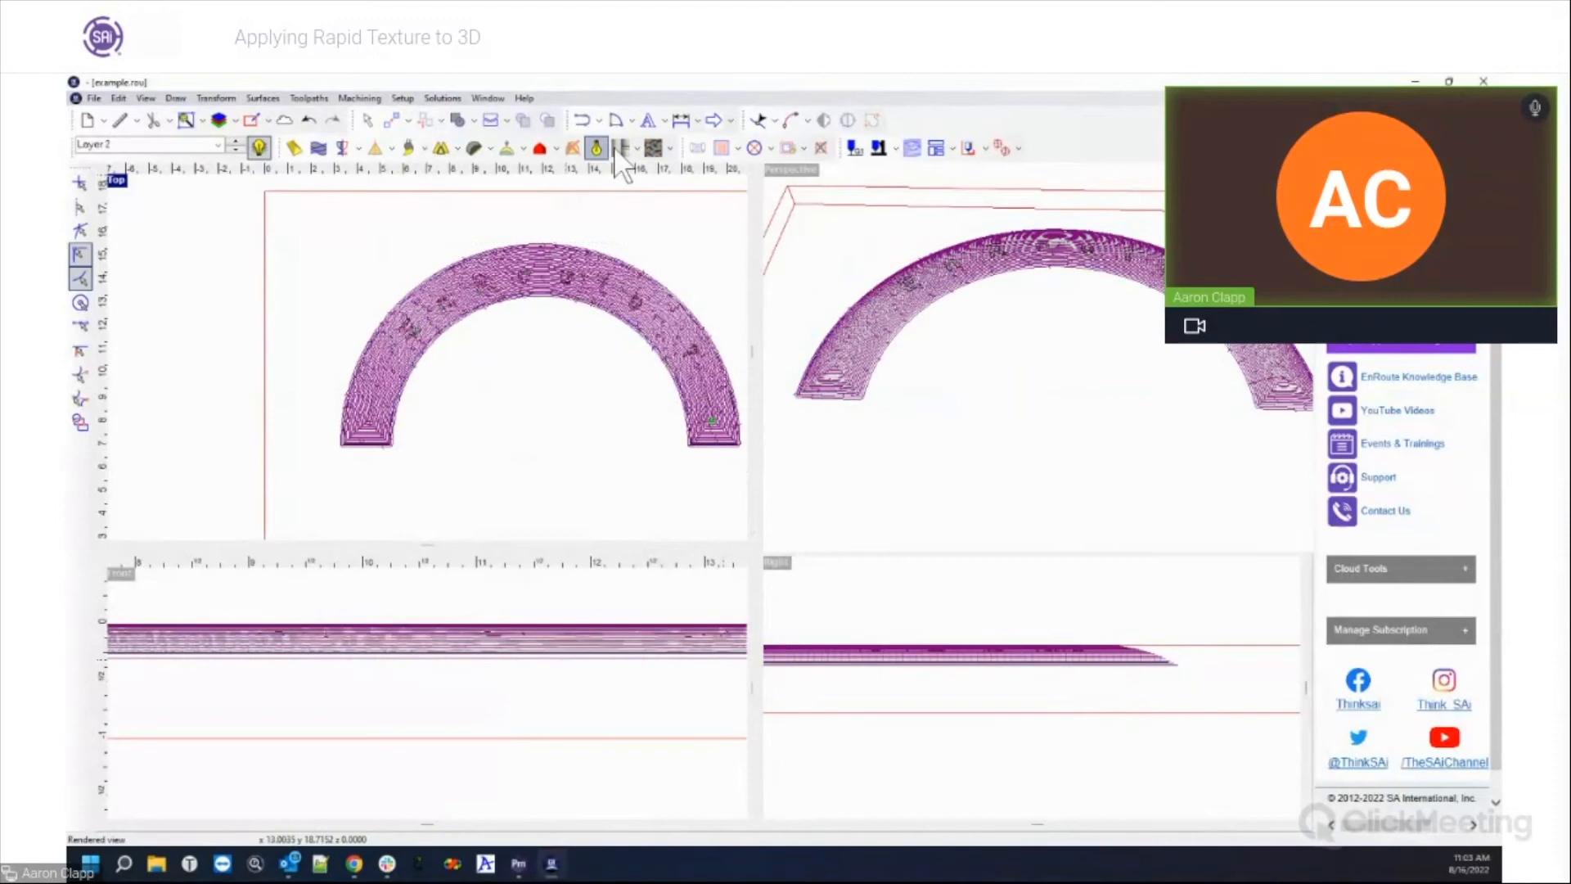
click(359, 97)
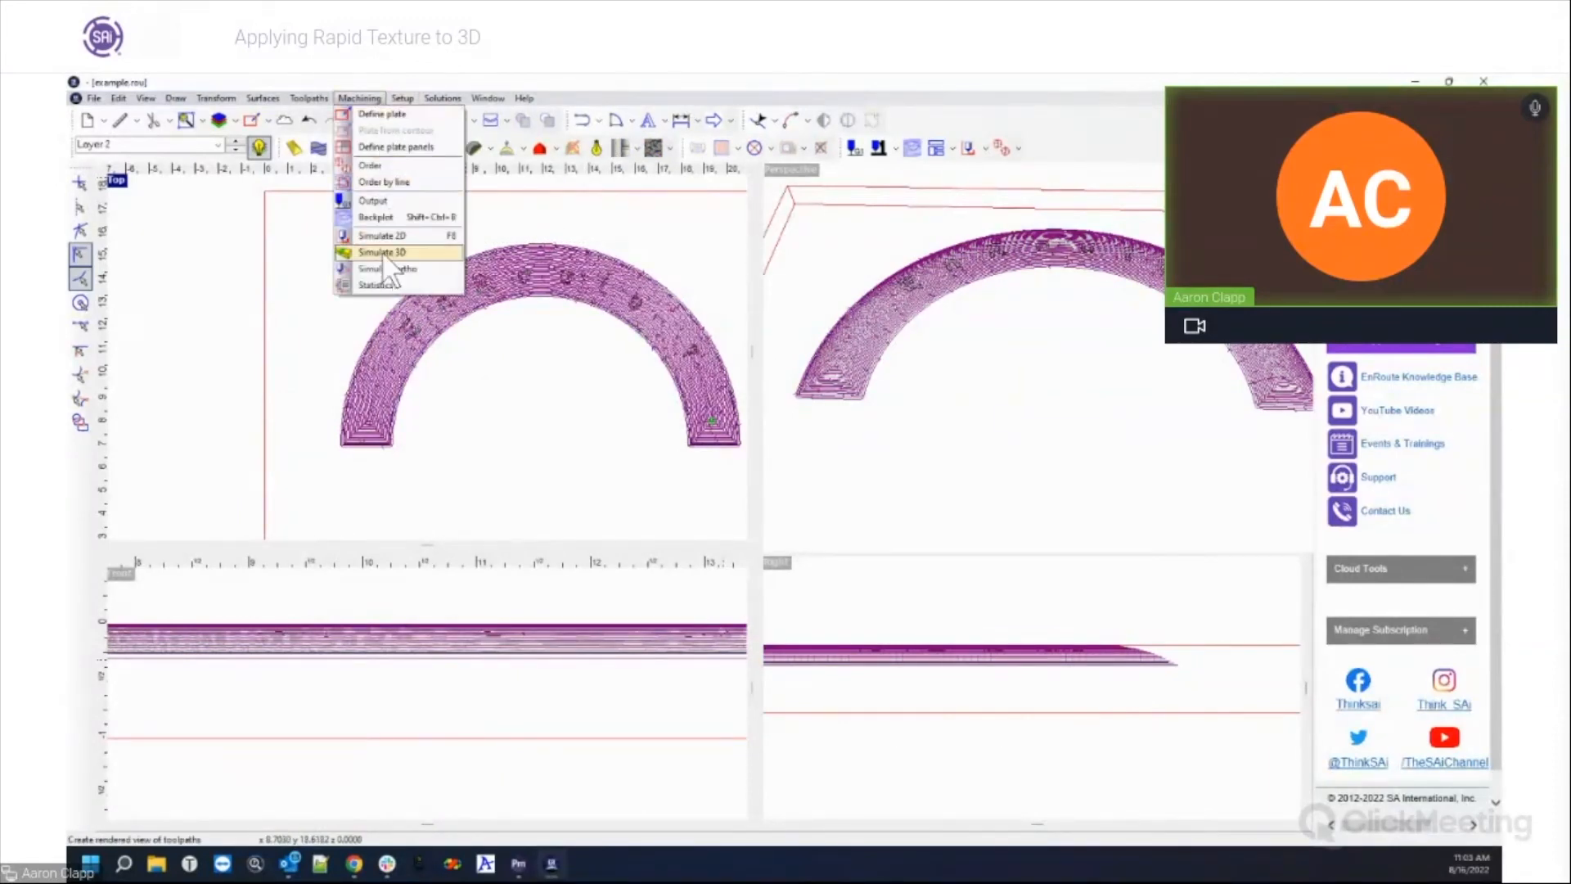
click(382, 251)
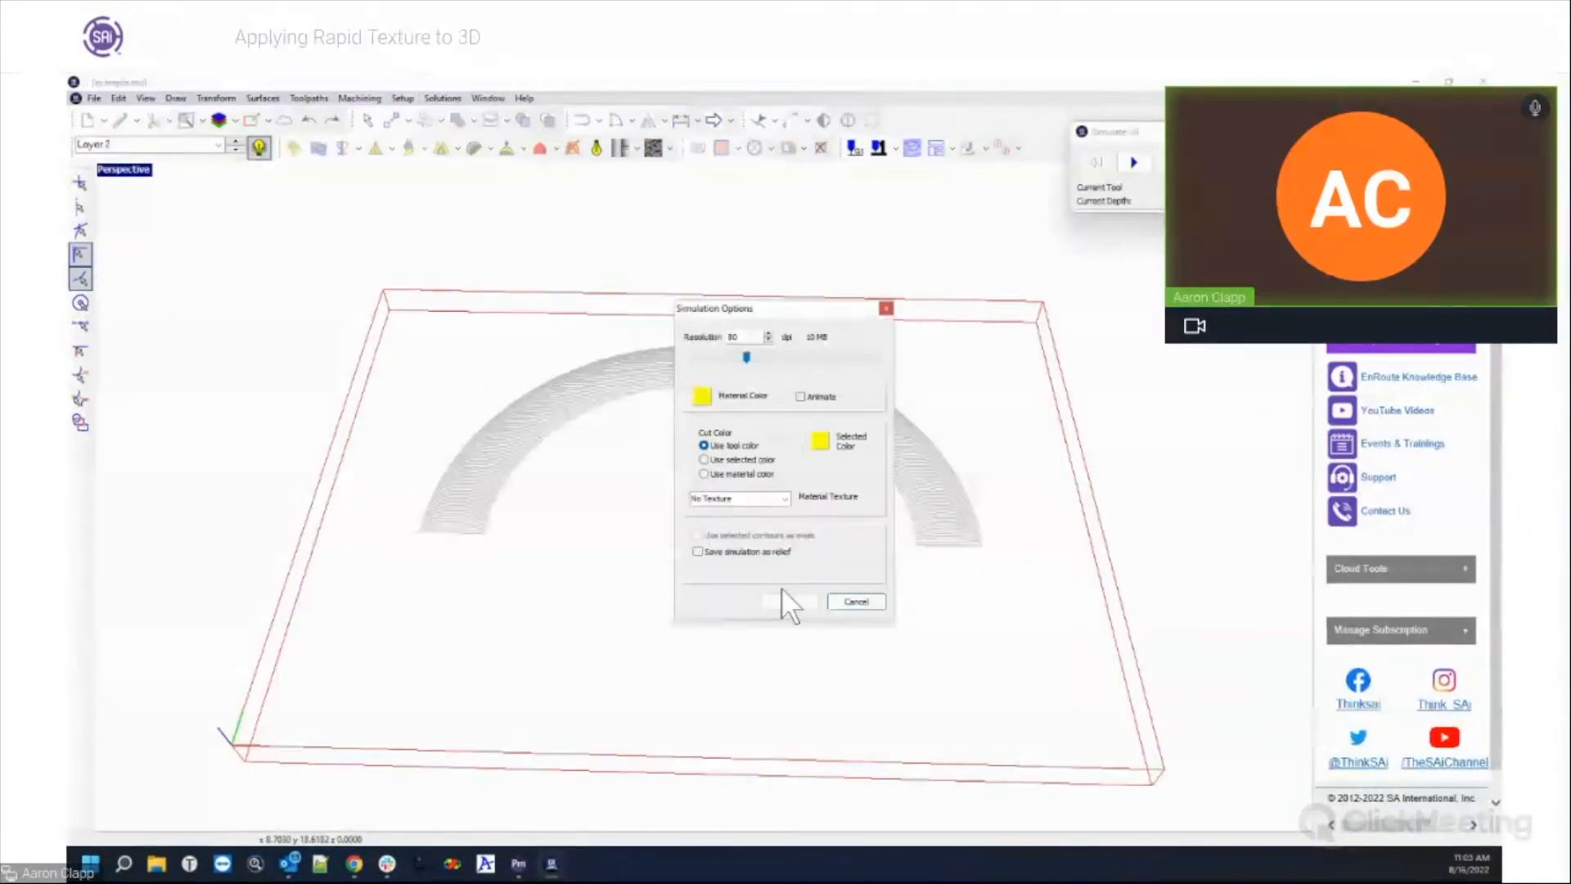
click(784, 600)
click(1134, 163)
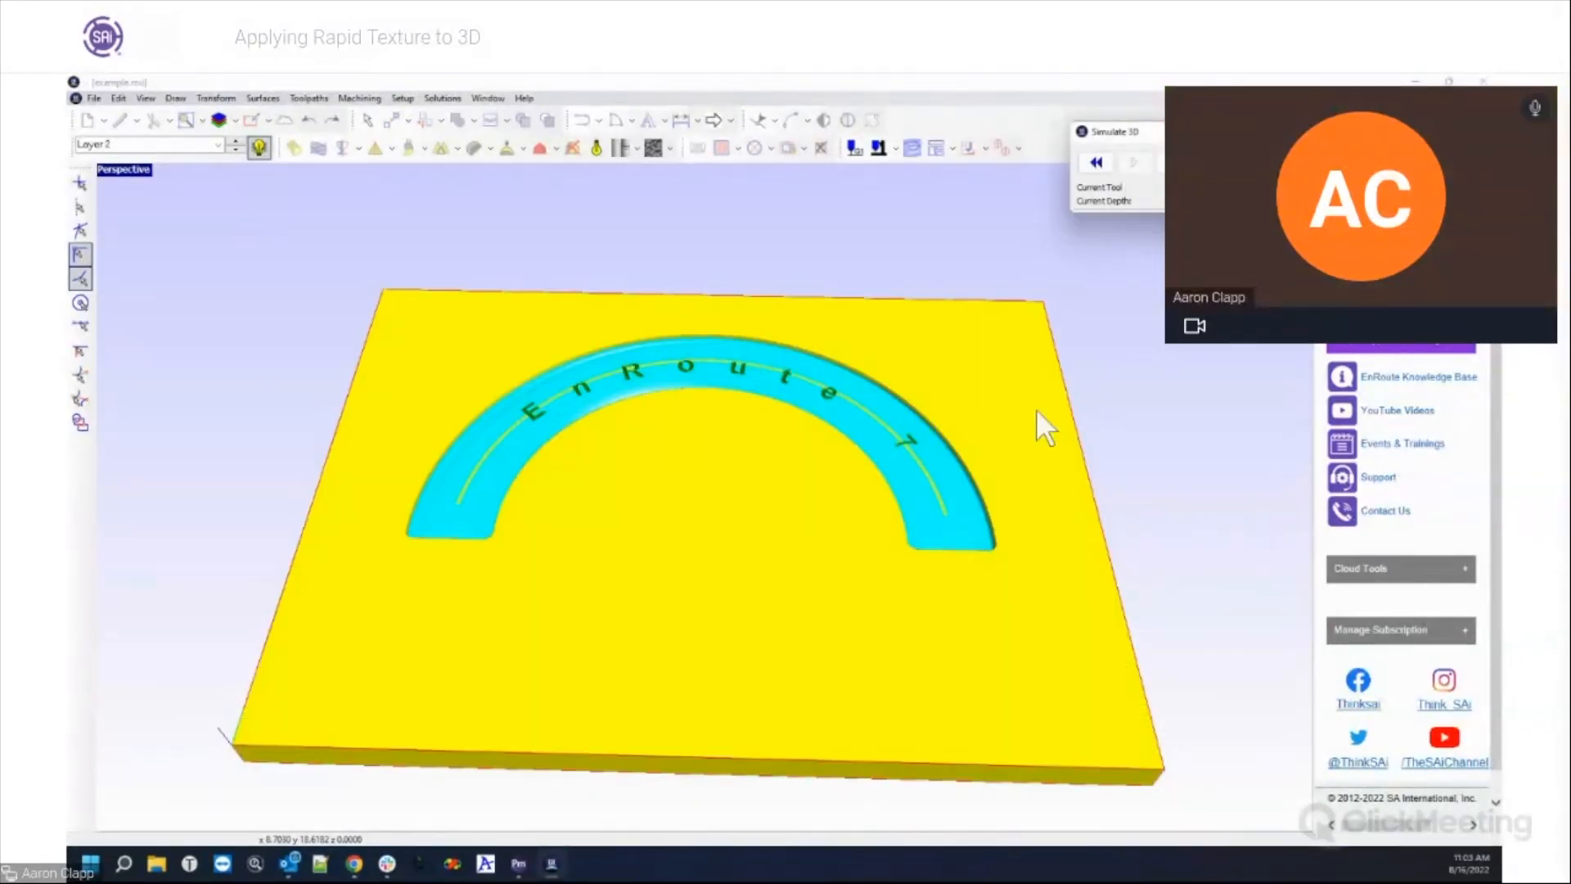
Step: Examine the simulated arch up close, checking the engraved lettering, the rounded surface and the strip along the band's middle
scroll(1073, 413, up, 5)
middle_drag(1074, 406, 736, 254)
middle_drag(1044, 552, 778, 470)
middle_drag(873, 504, 1080, 637)
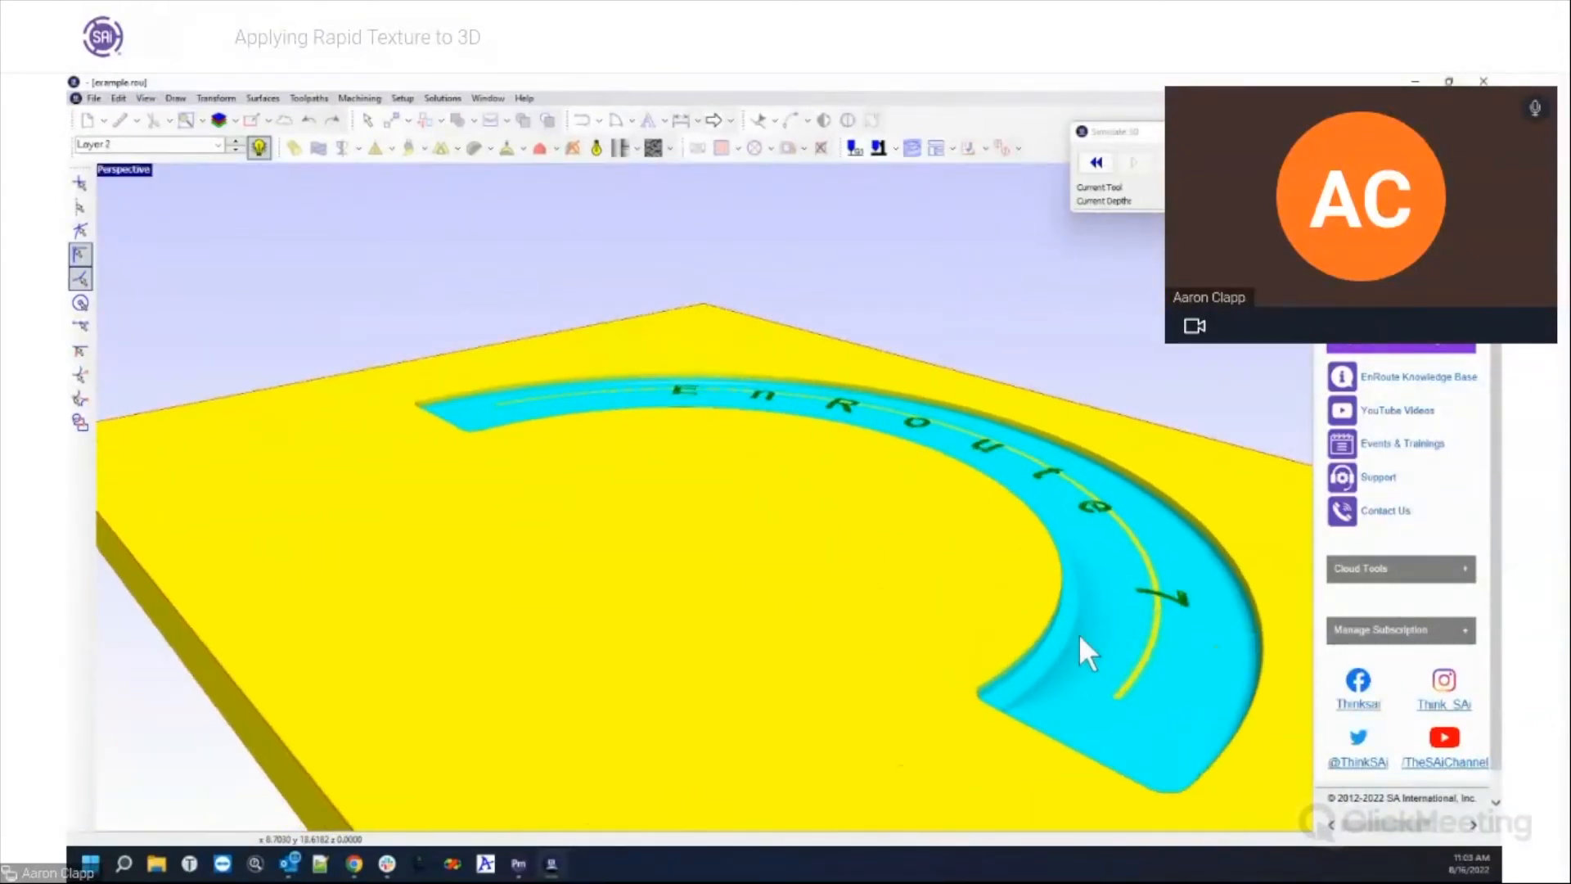
middle_drag(1192, 655, 947, 698)
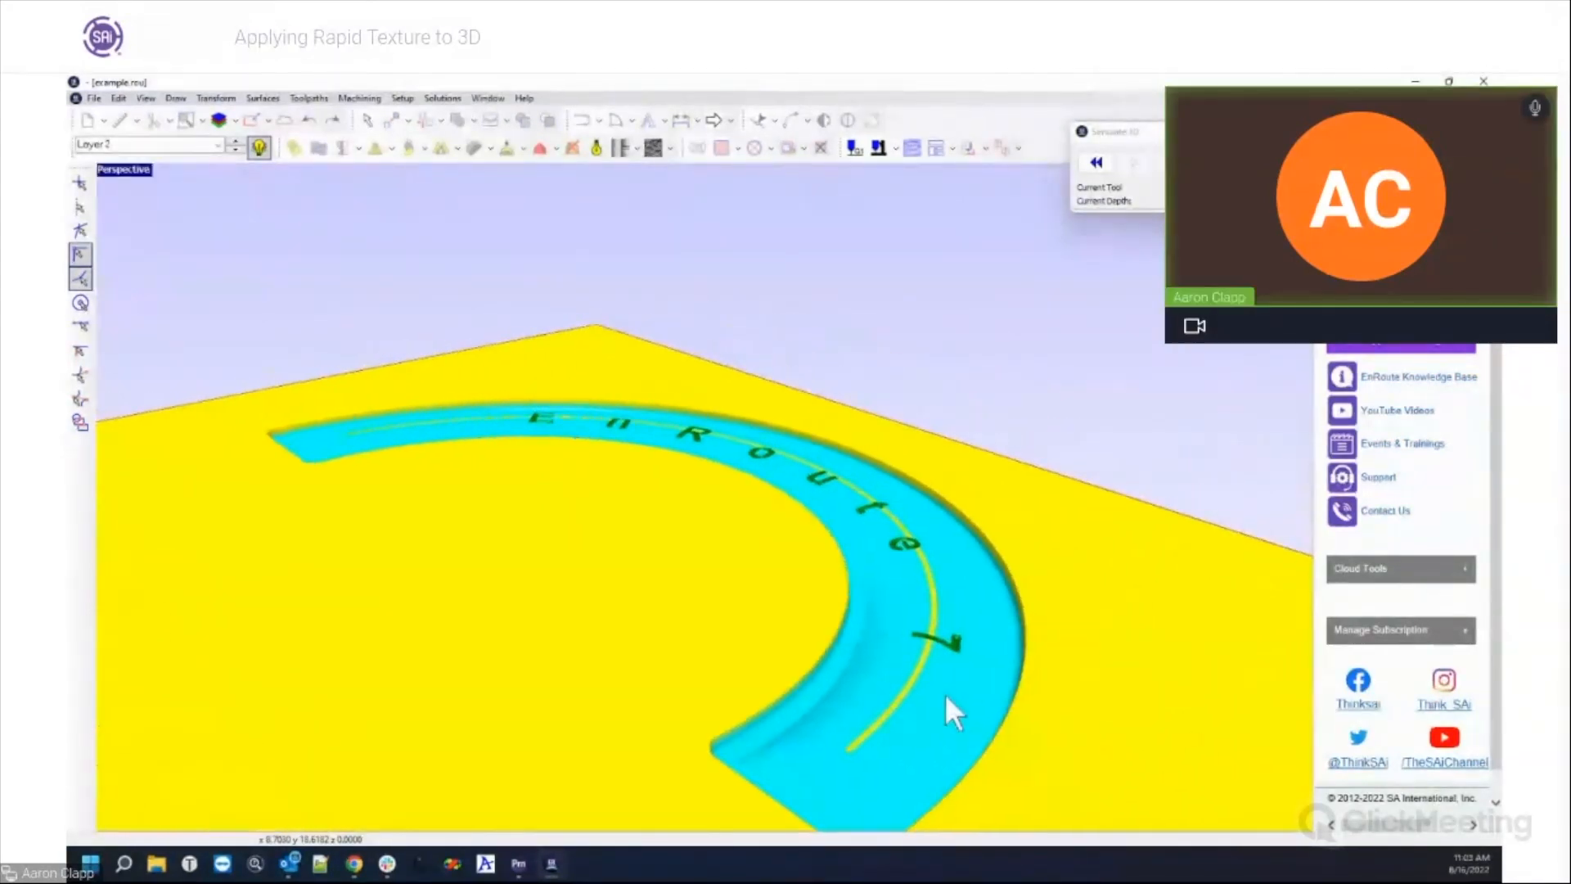
scroll(1000, 664, up, 5)
middle_drag(999, 635, 625, 333)
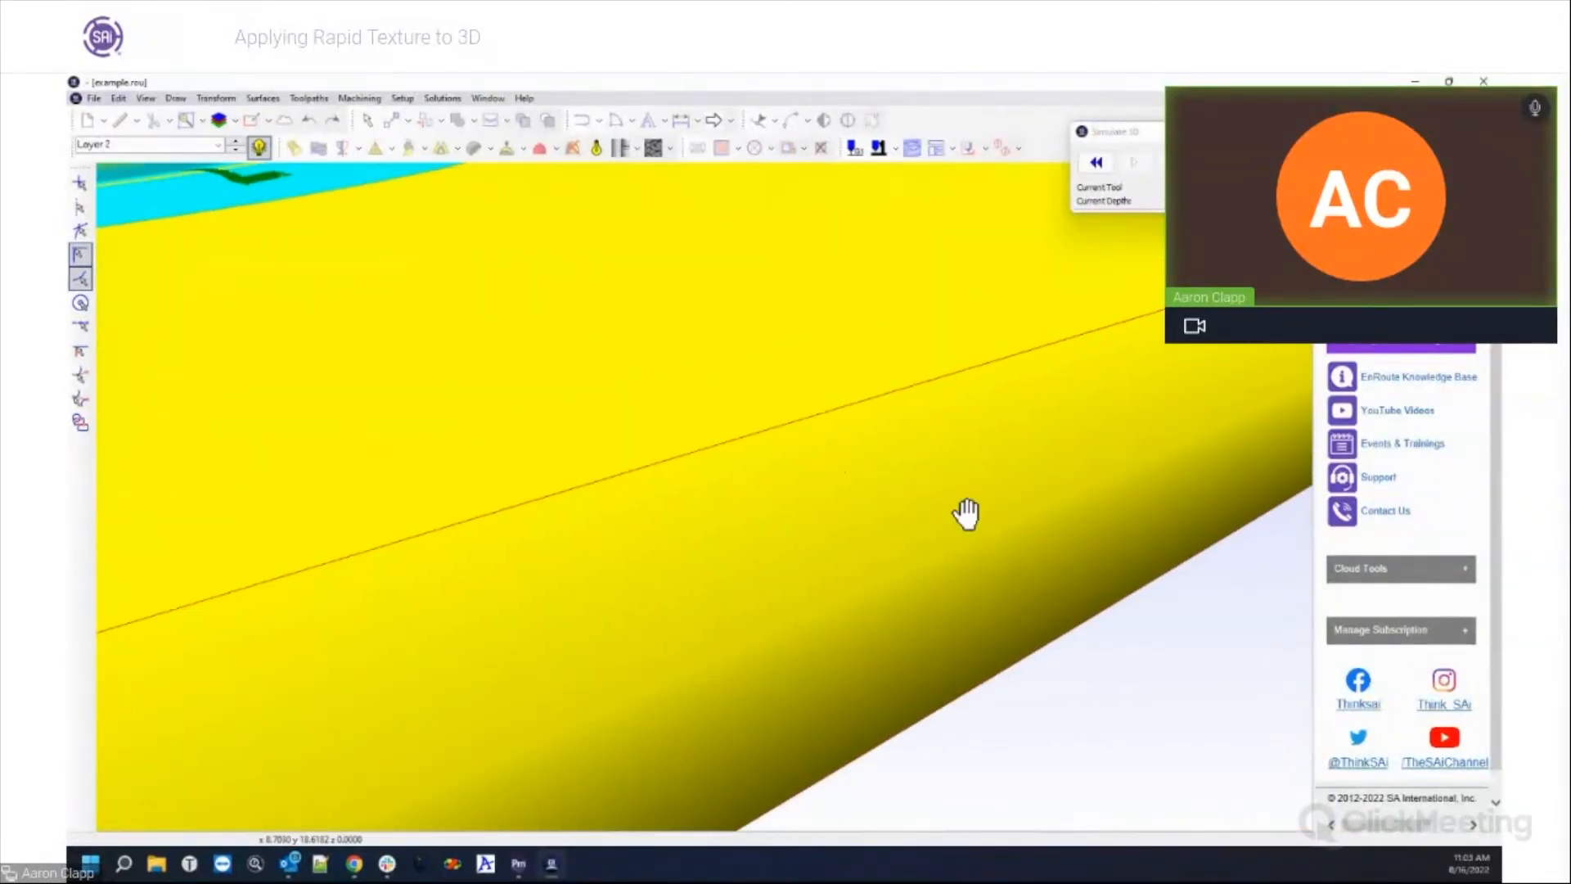
middle_drag(967, 514, 1002, 535)
middle_drag(524, 334, 951, 553)
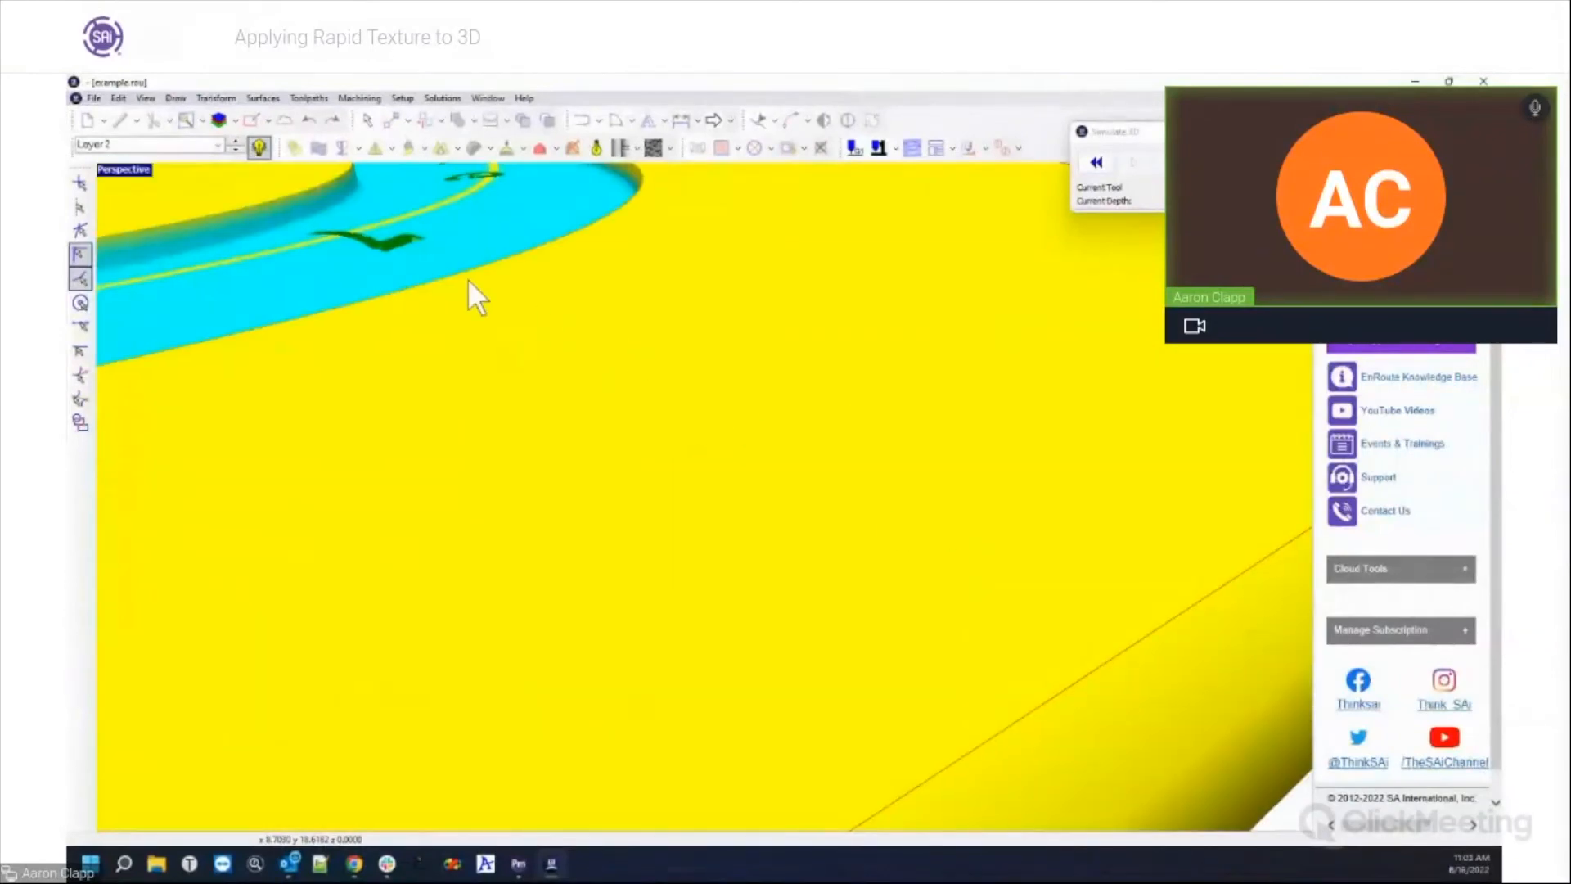
middle_drag(1132, 612, 631, 393)
middle_drag(1287, 690, 738, 441)
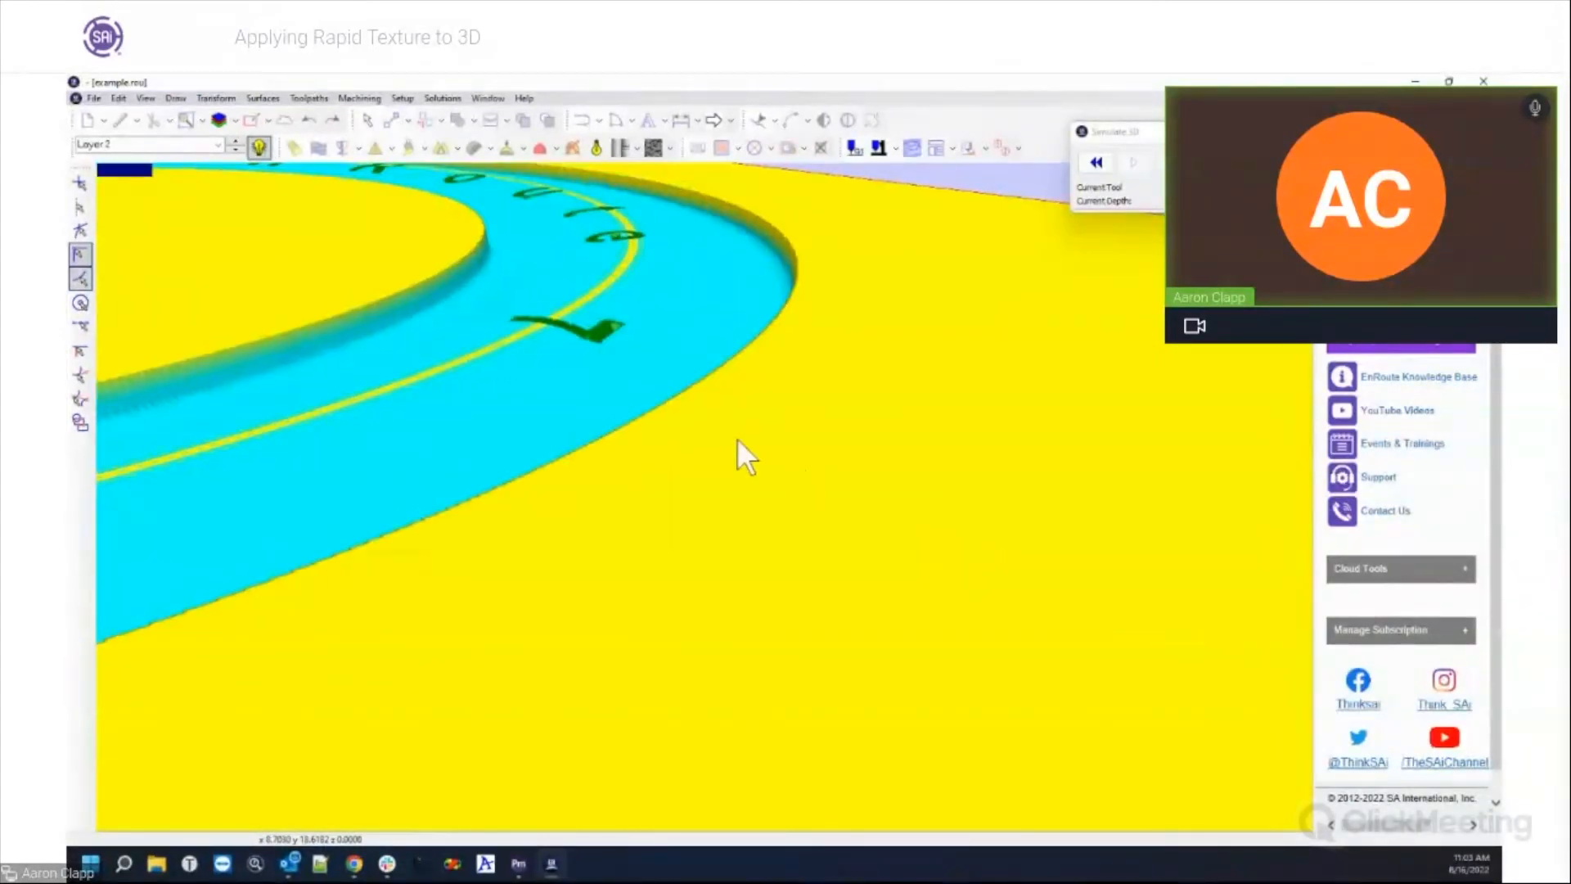
middle_drag(1038, 603, 769, 438)
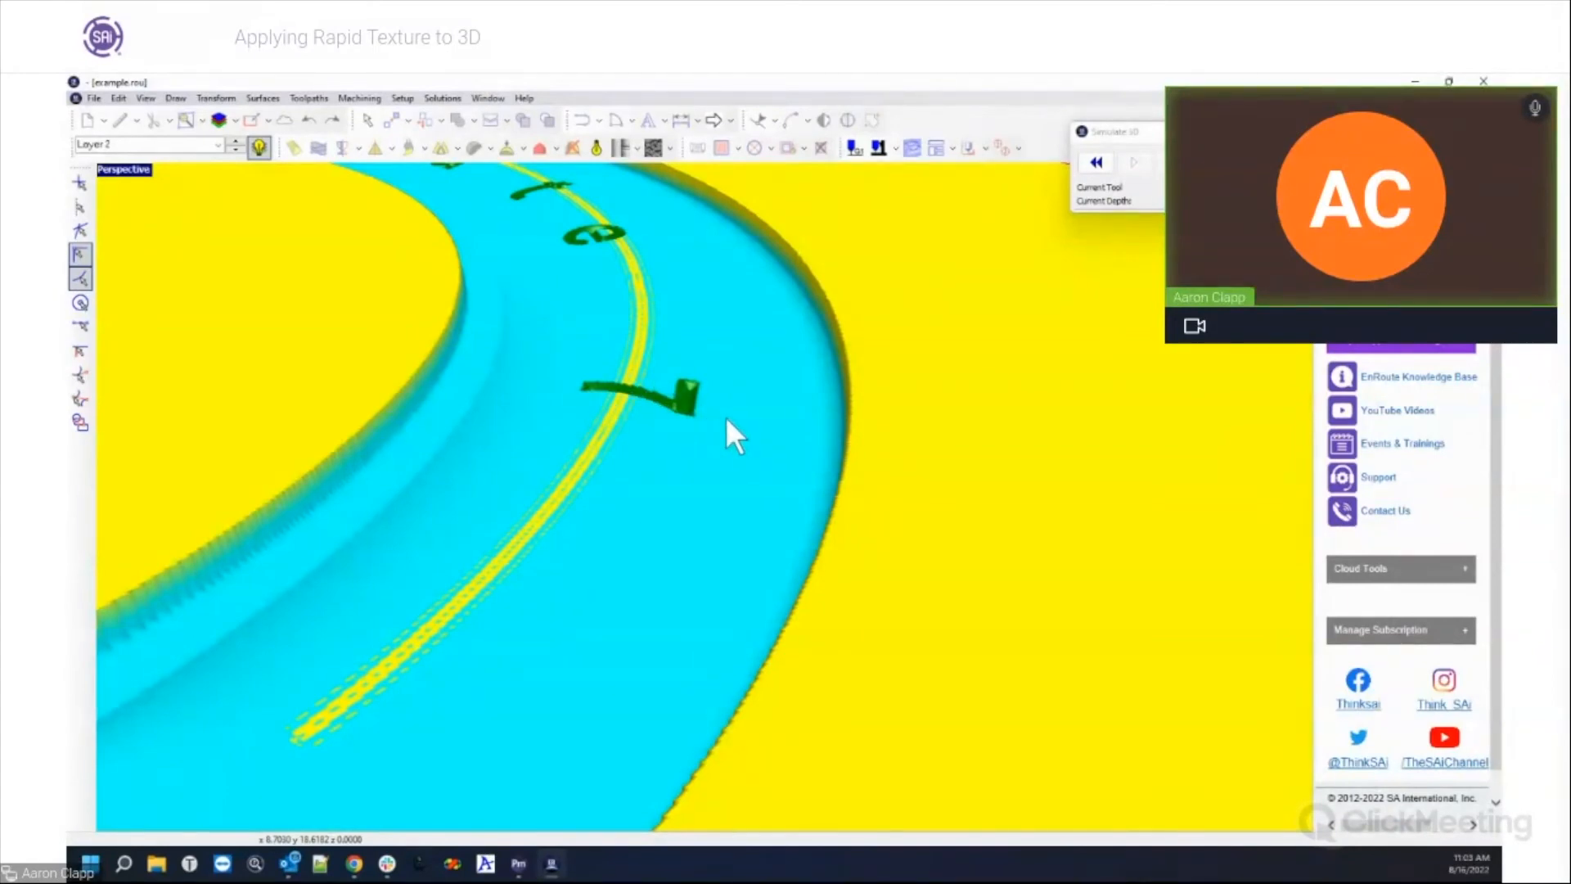
scroll(768, 473, down, 5)
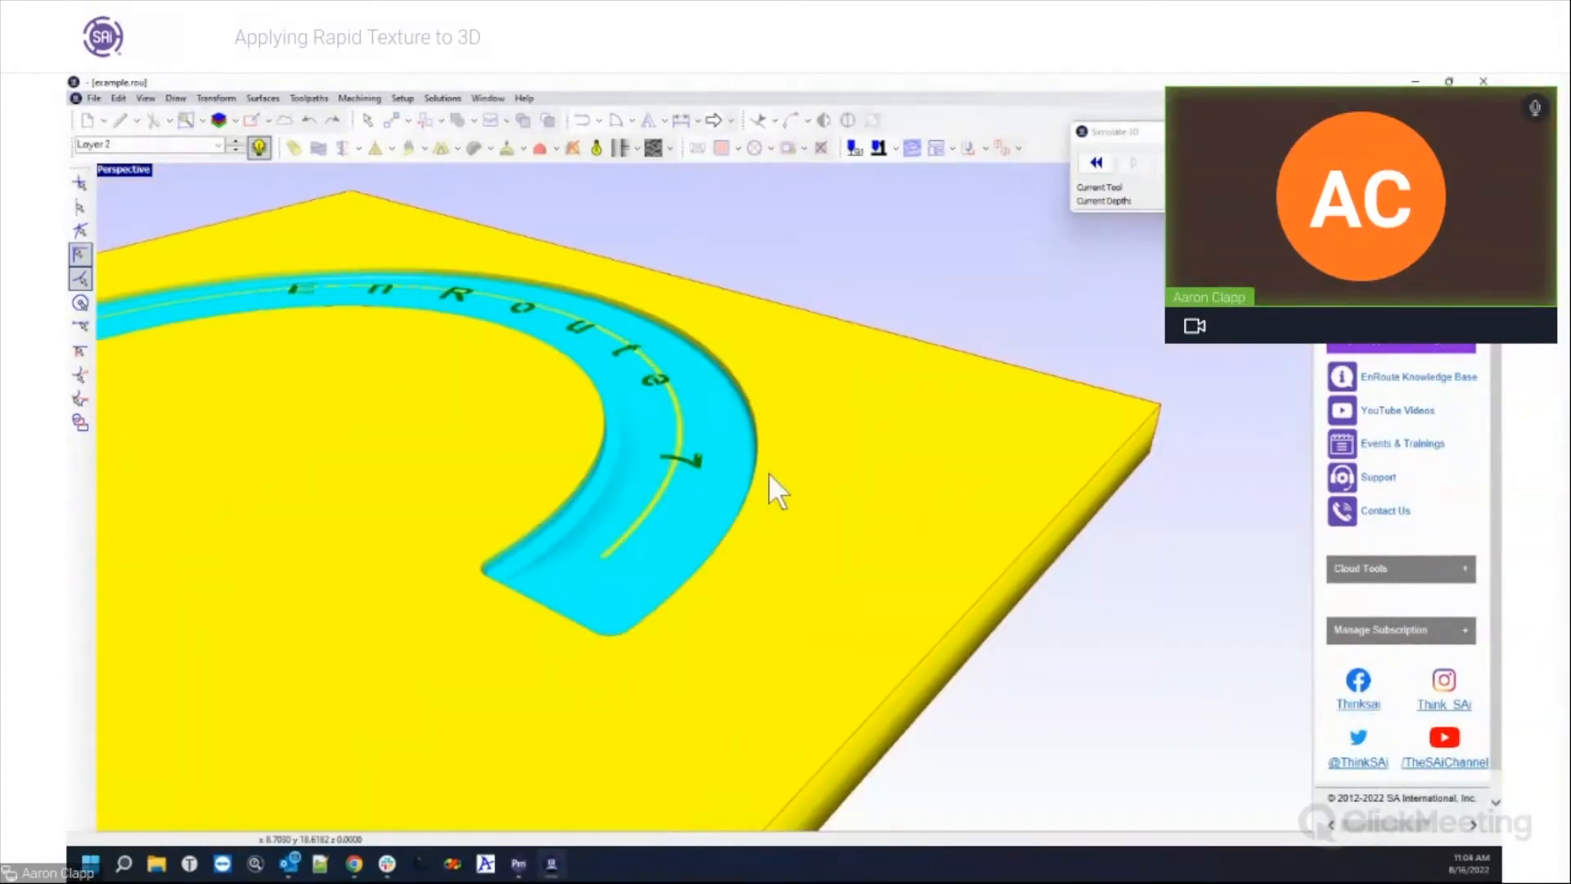
Step: Close the arch simulation and return to the four-view layout
drag(734, 504, 1064, 586)
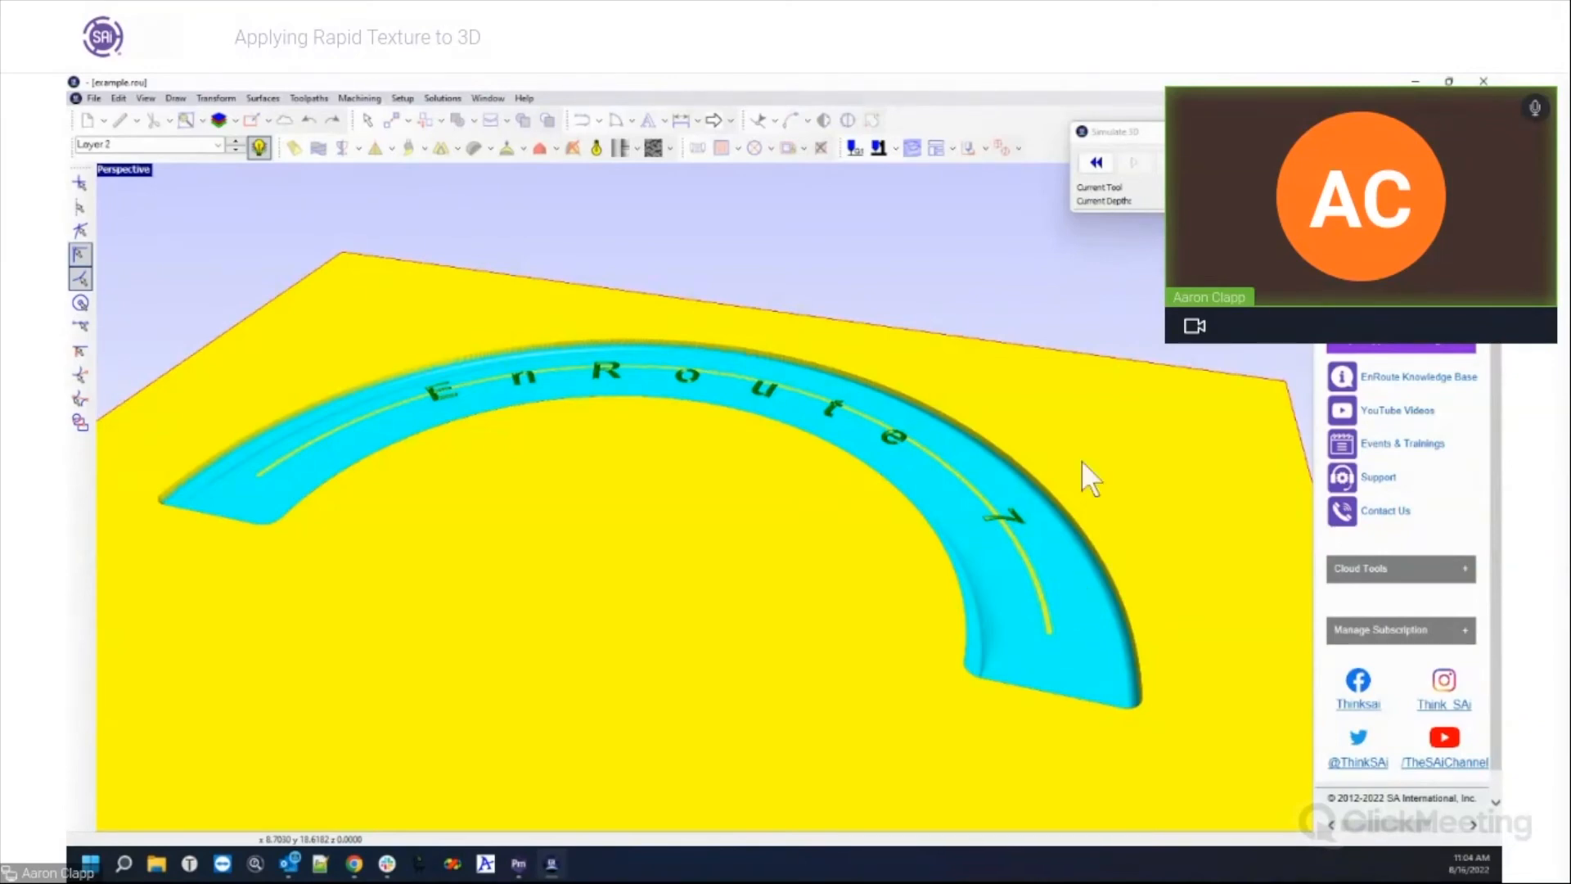
click(1303, 132)
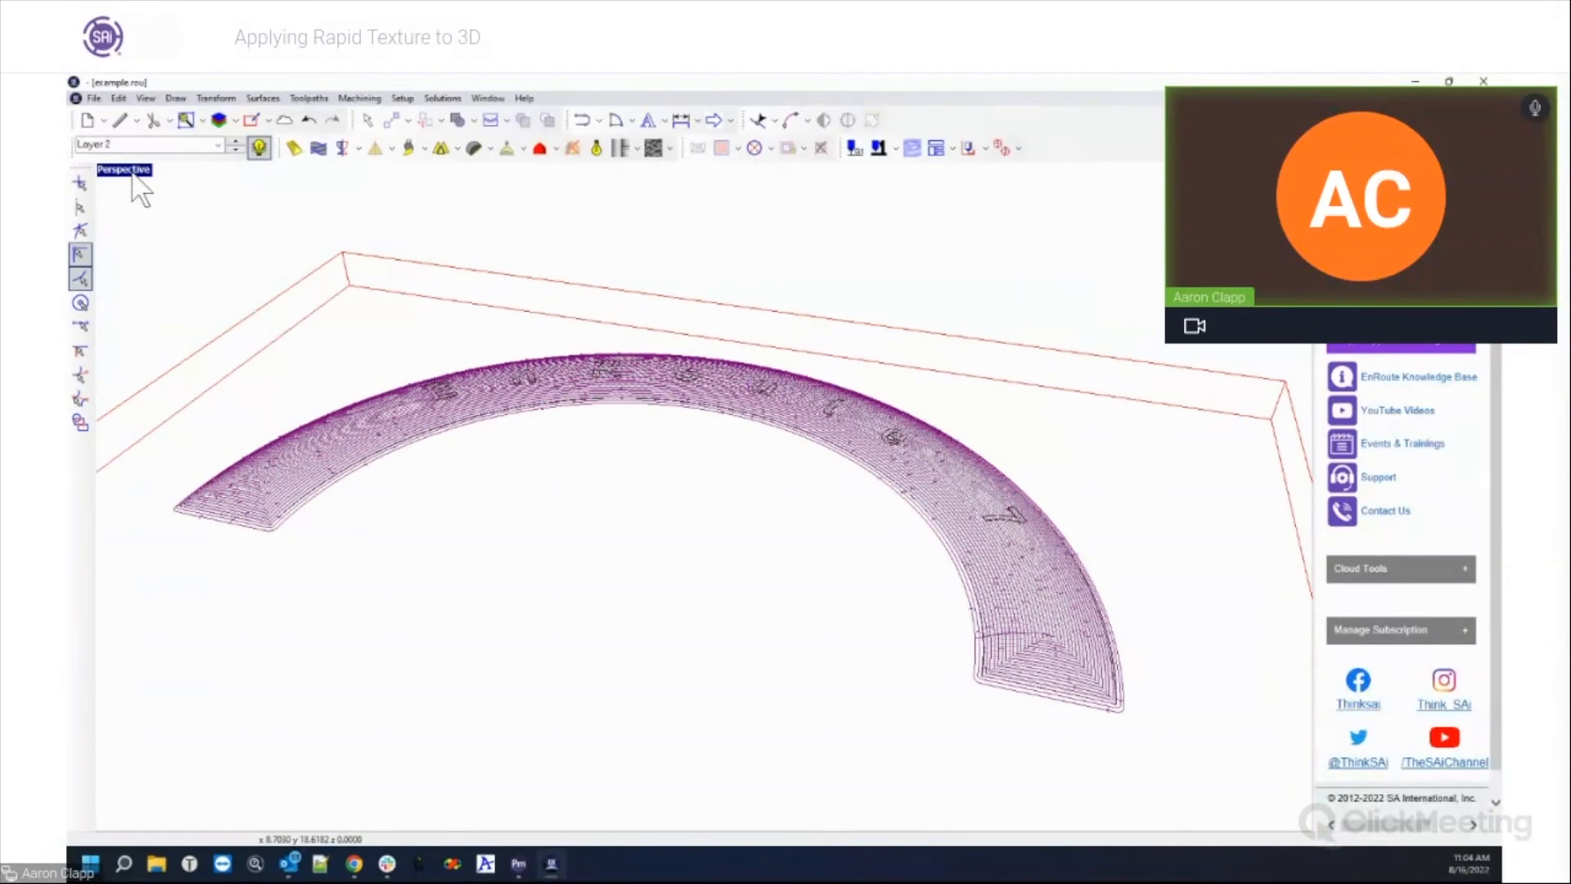
double_click(132, 175)
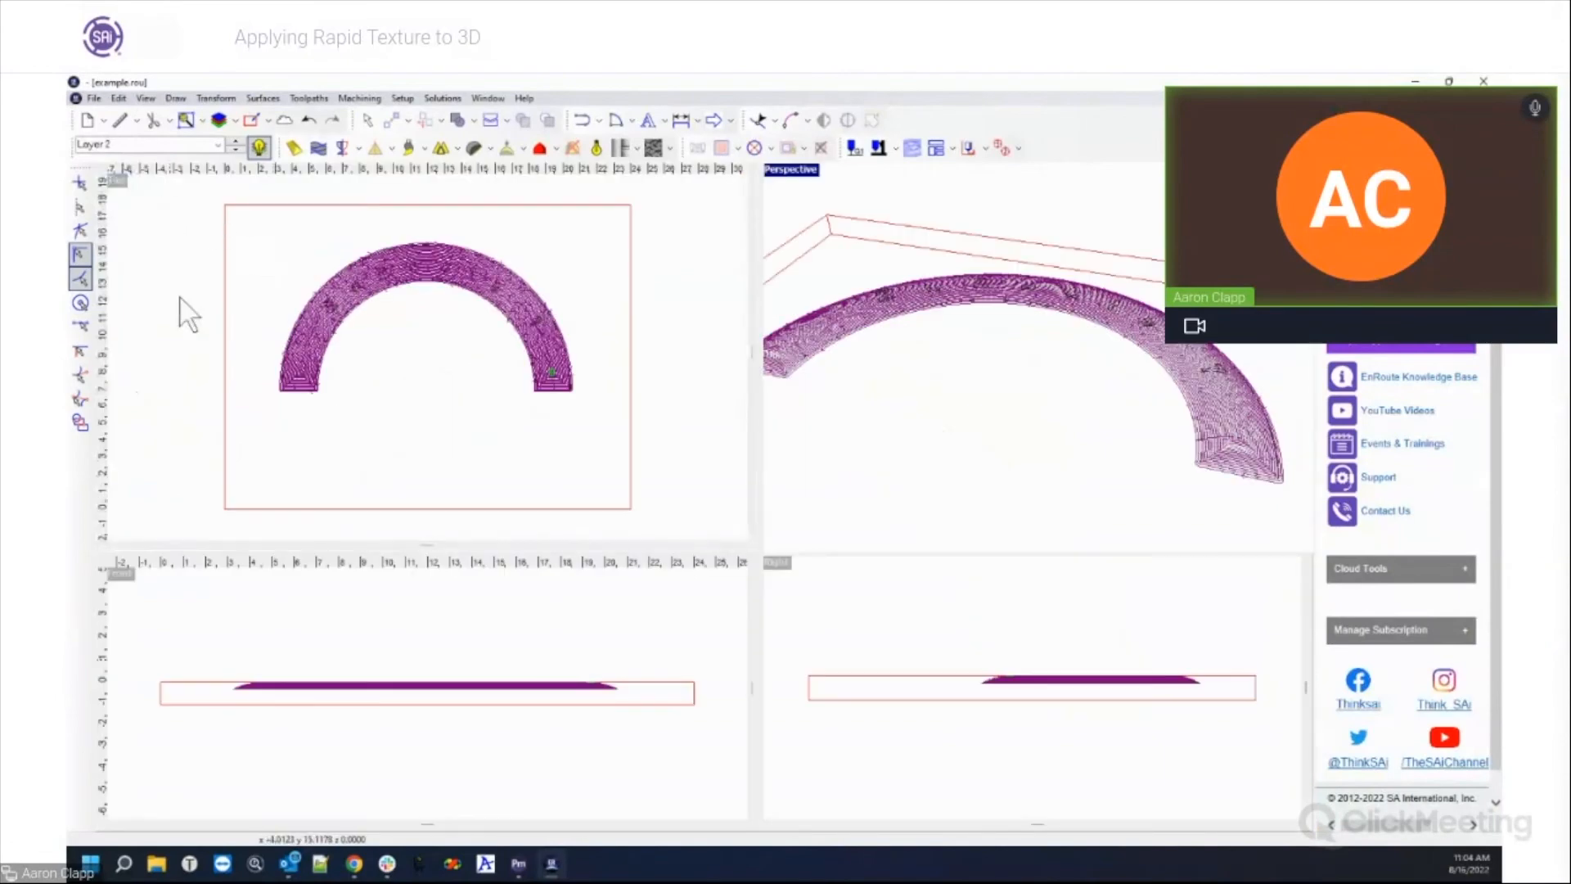
Step: Remove all toolpaths from the arch relief and lettering, and delete the "EnRoute 7" lettering
key(ctrl+a)
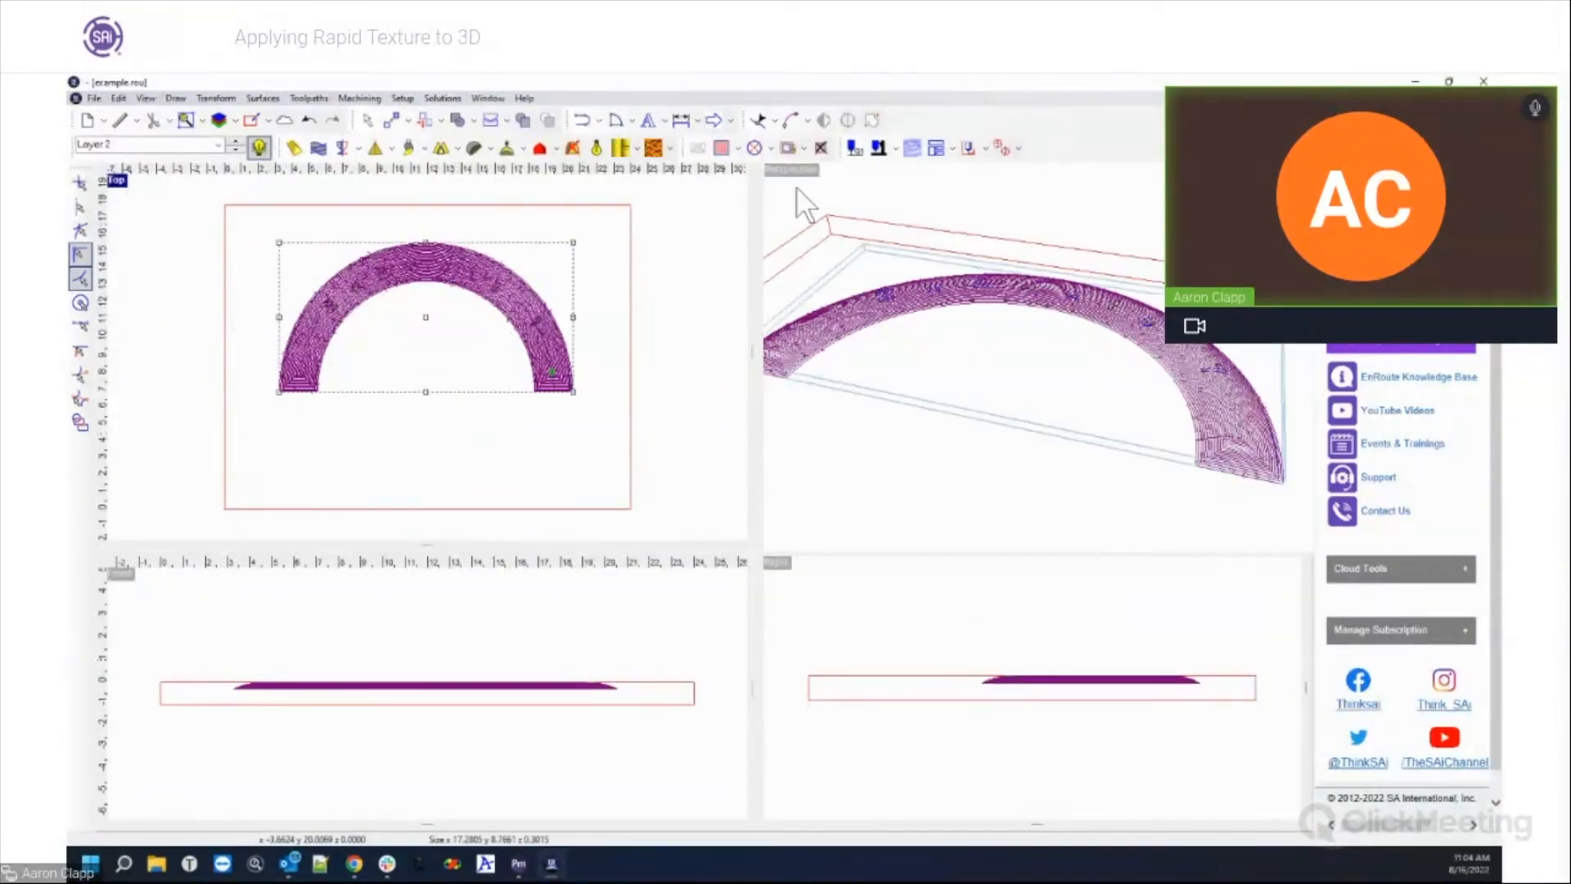
click(821, 149)
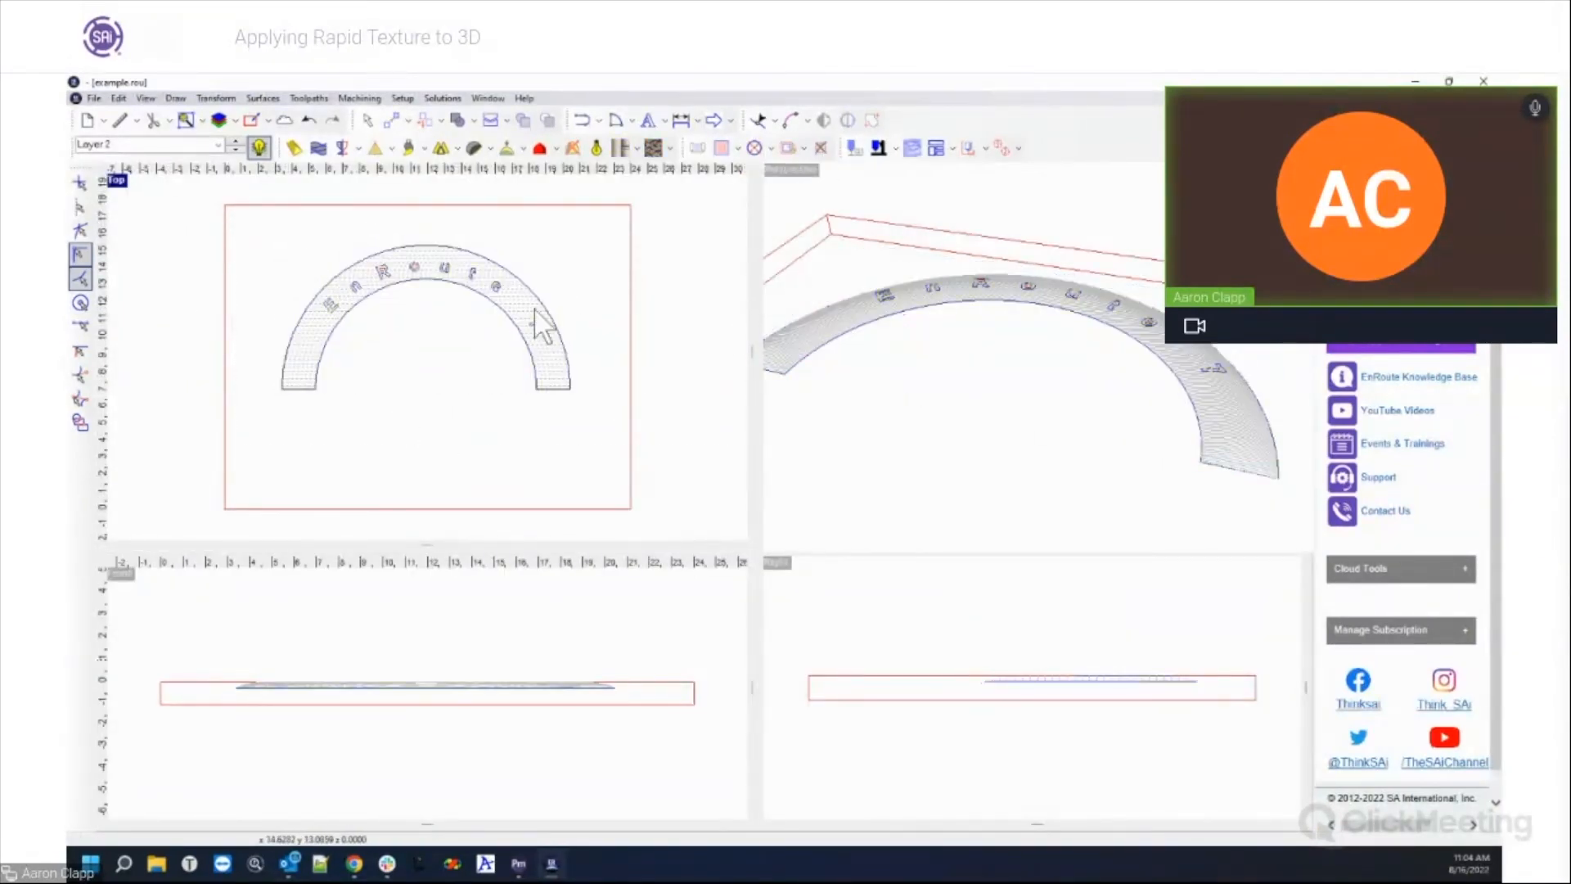
drag(278, 236, 638, 352)
key(Delete)
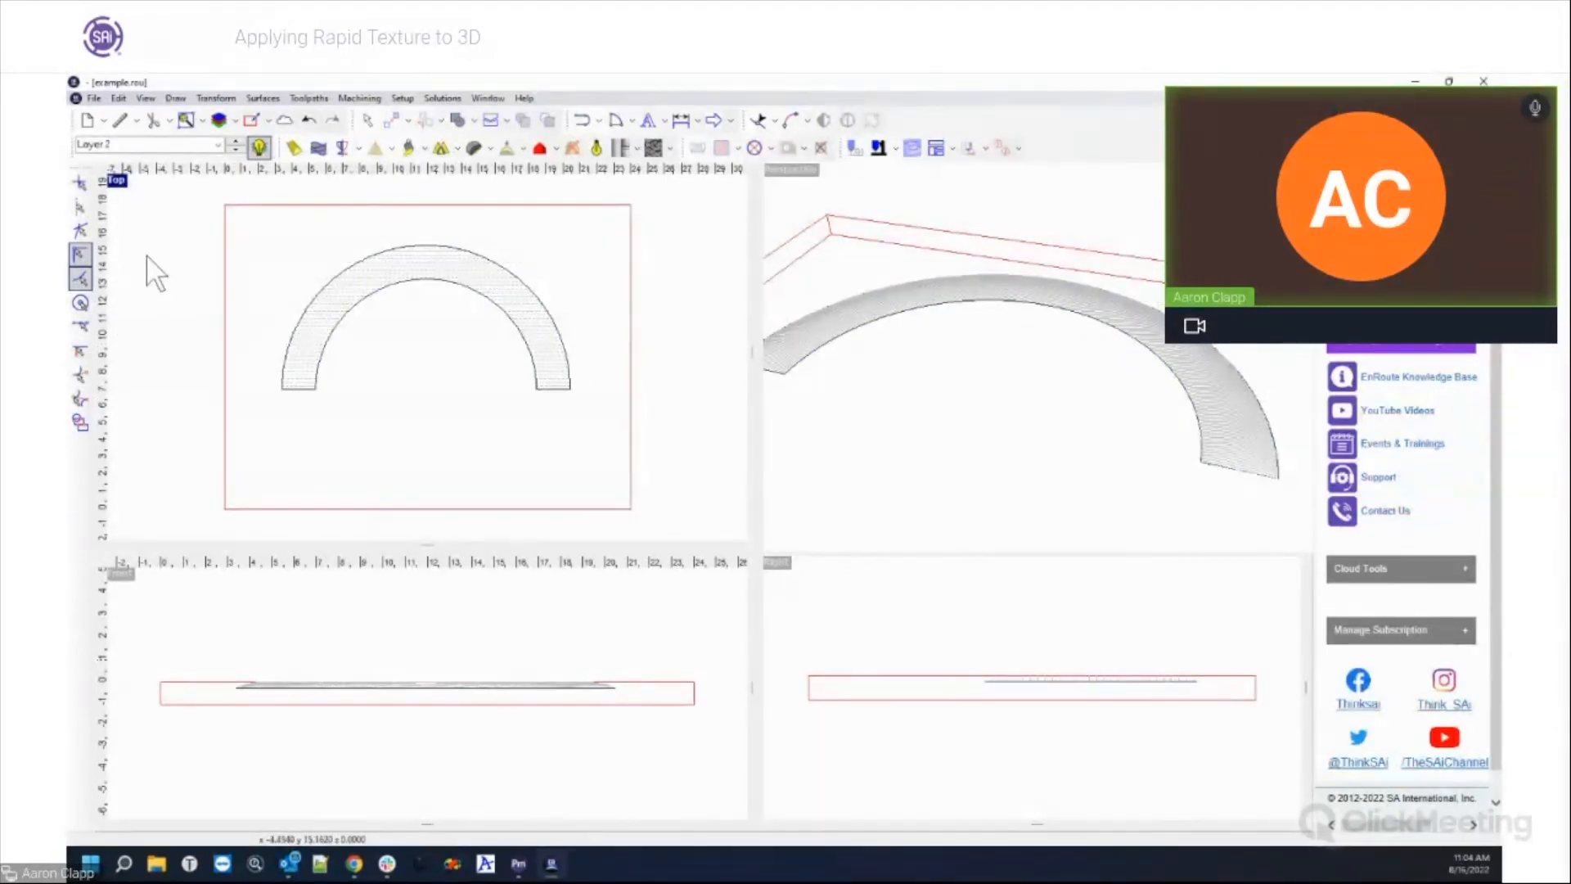
click(82, 249)
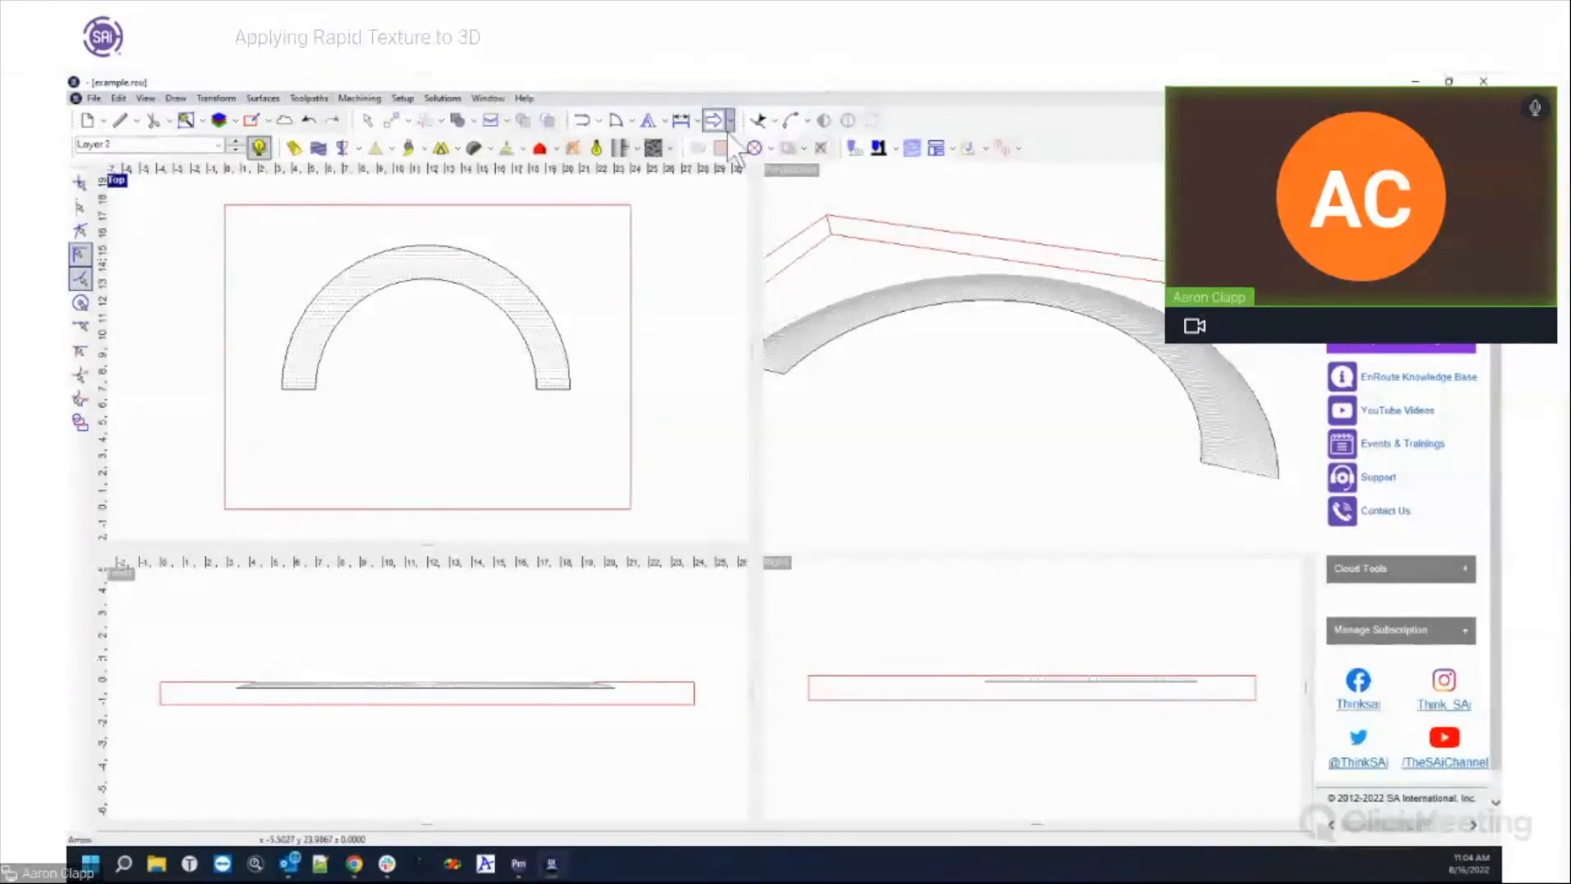
click(614, 121)
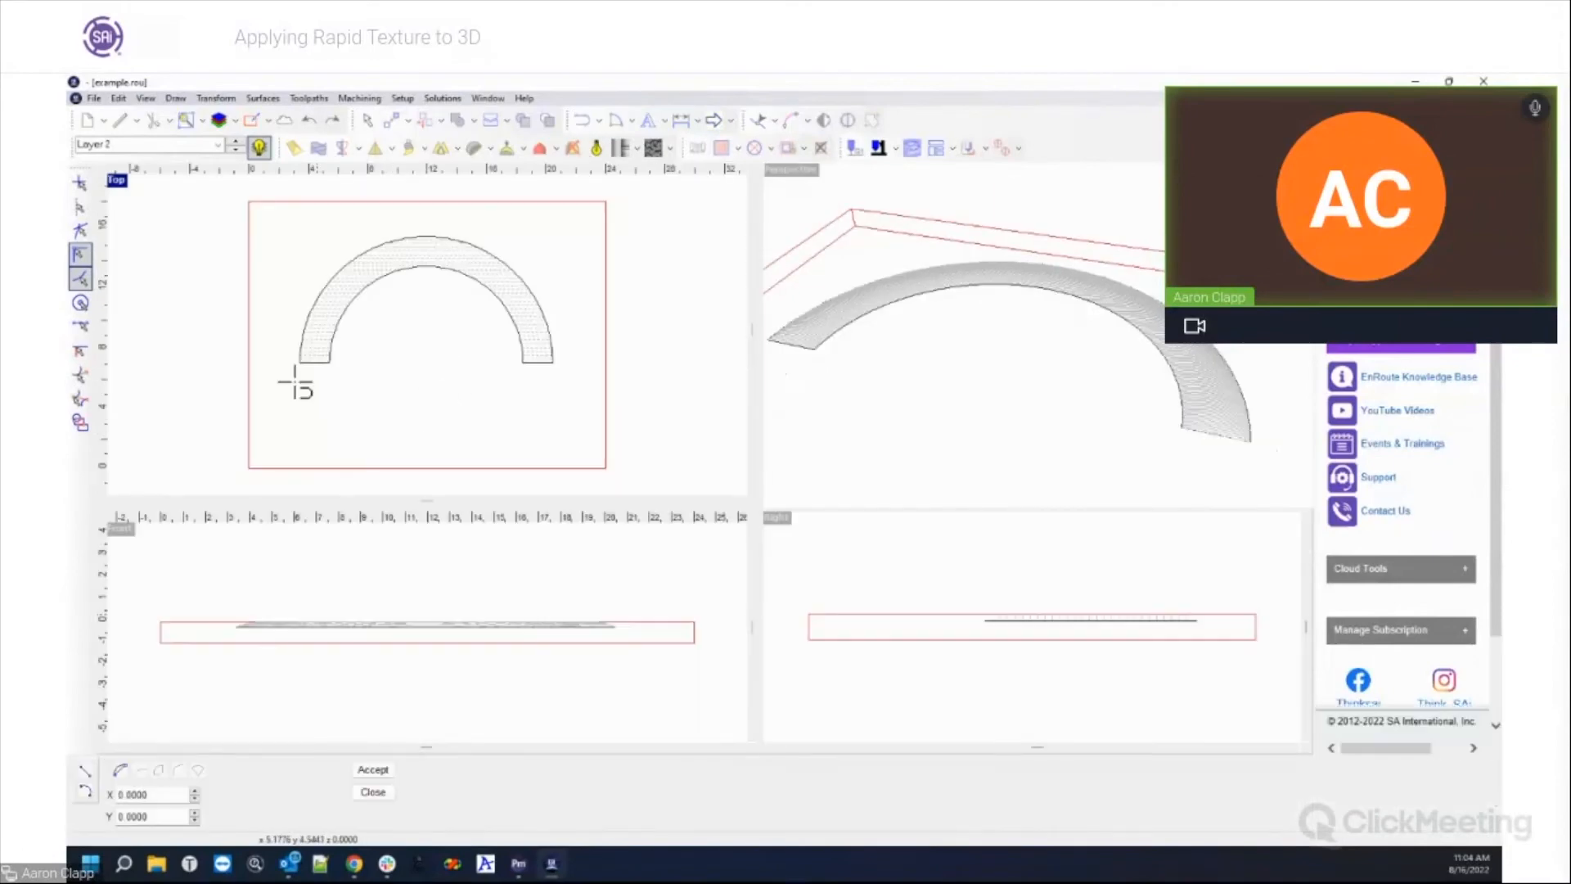
click(304, 363)
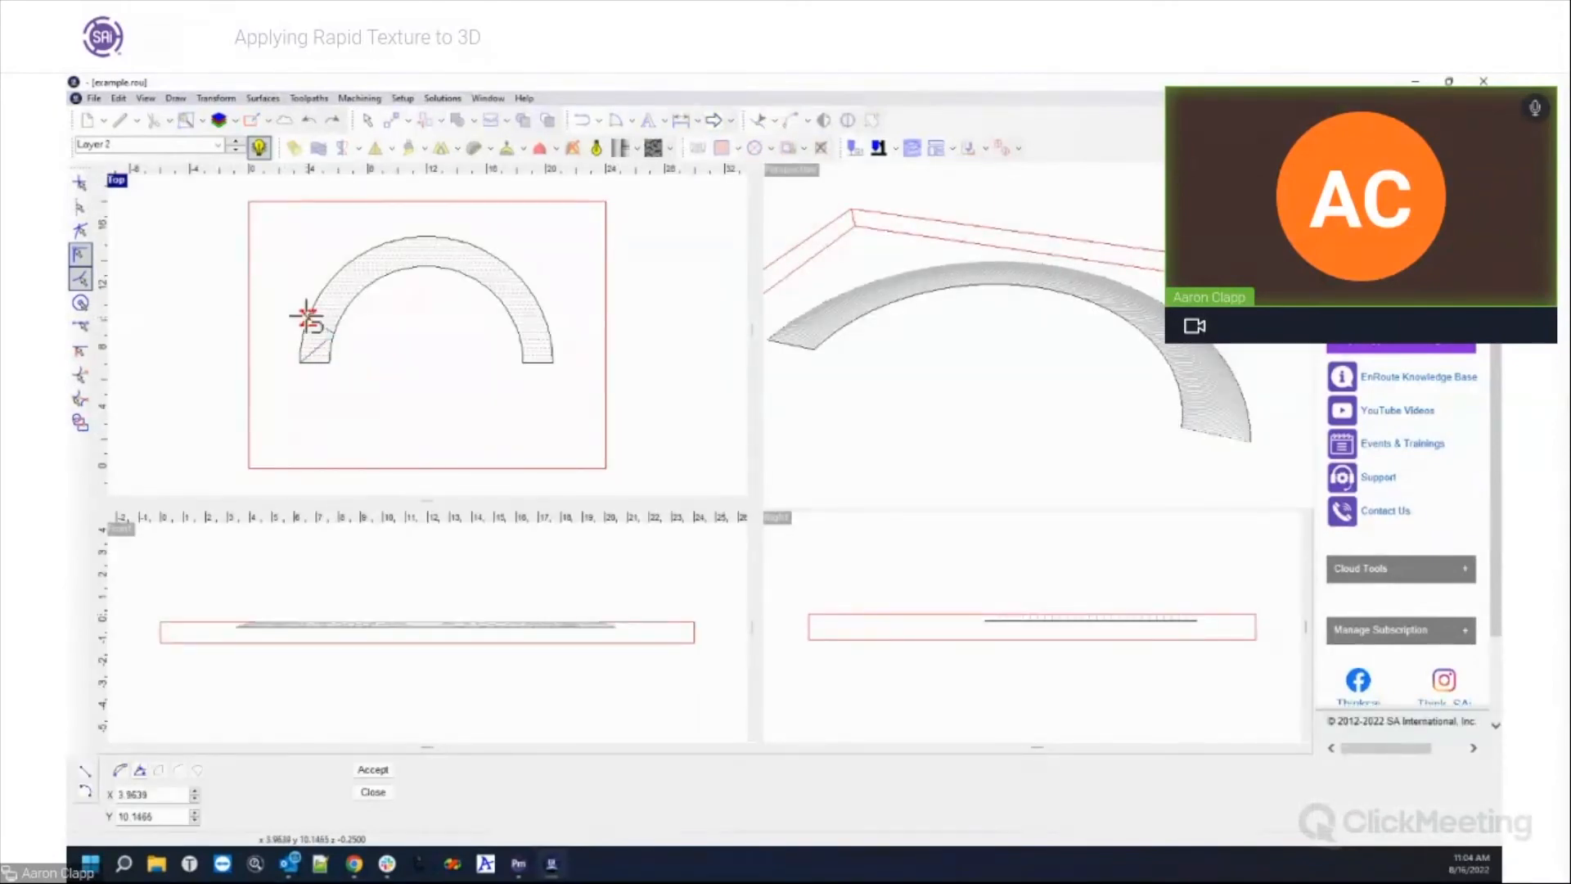
click(343, 304)
click(334, 278)
click(365, 287)
click(363, 252)
click(395, 270)
click(417, 238)
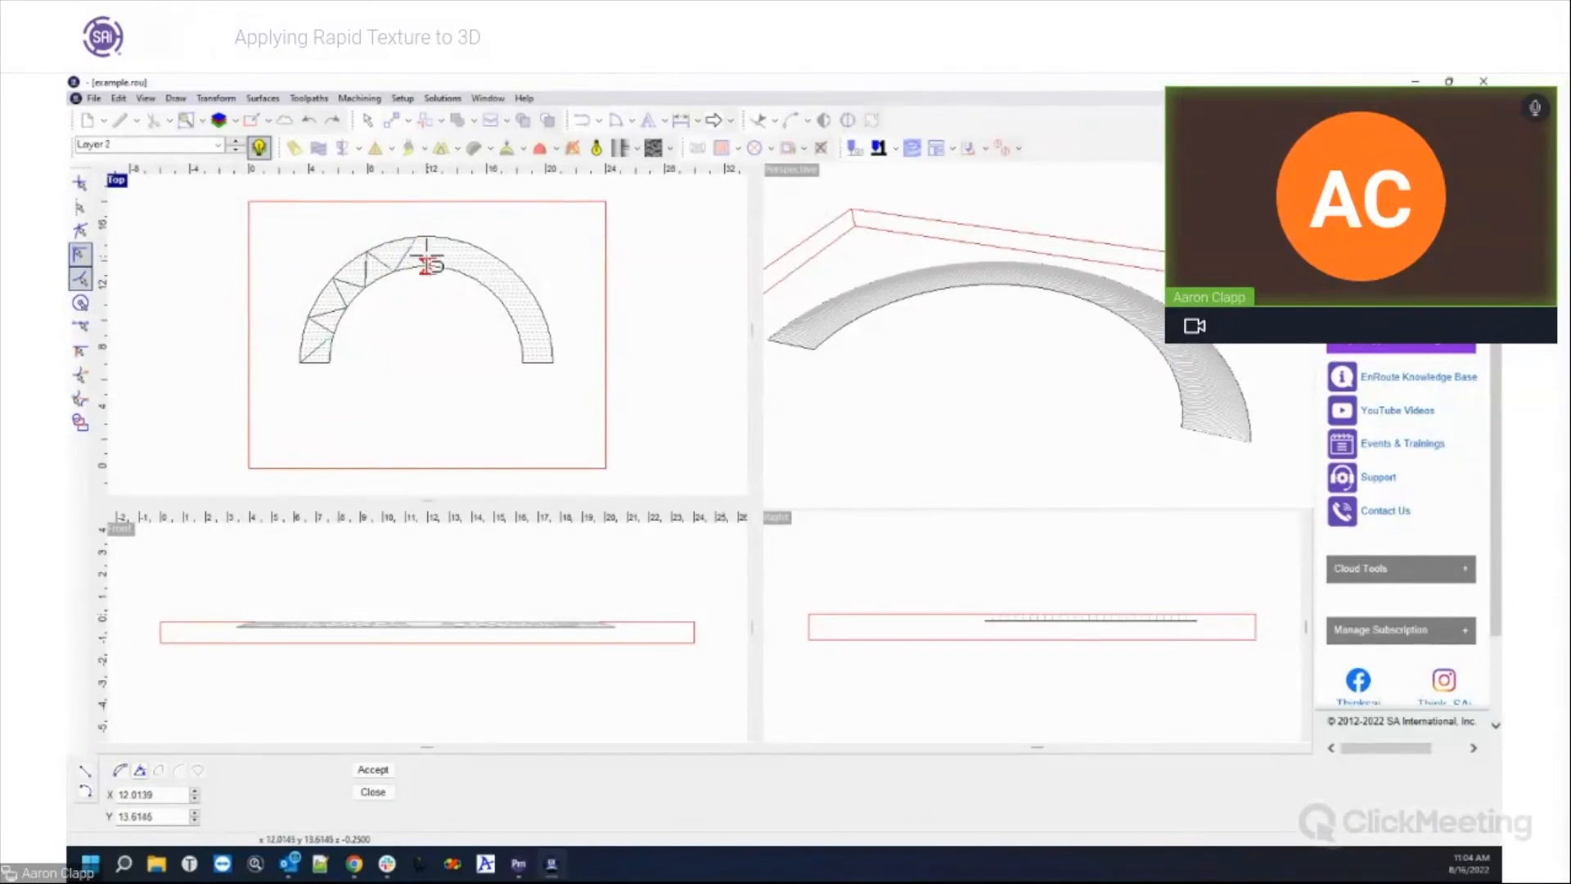
click(437, 266)
click(468, 245)
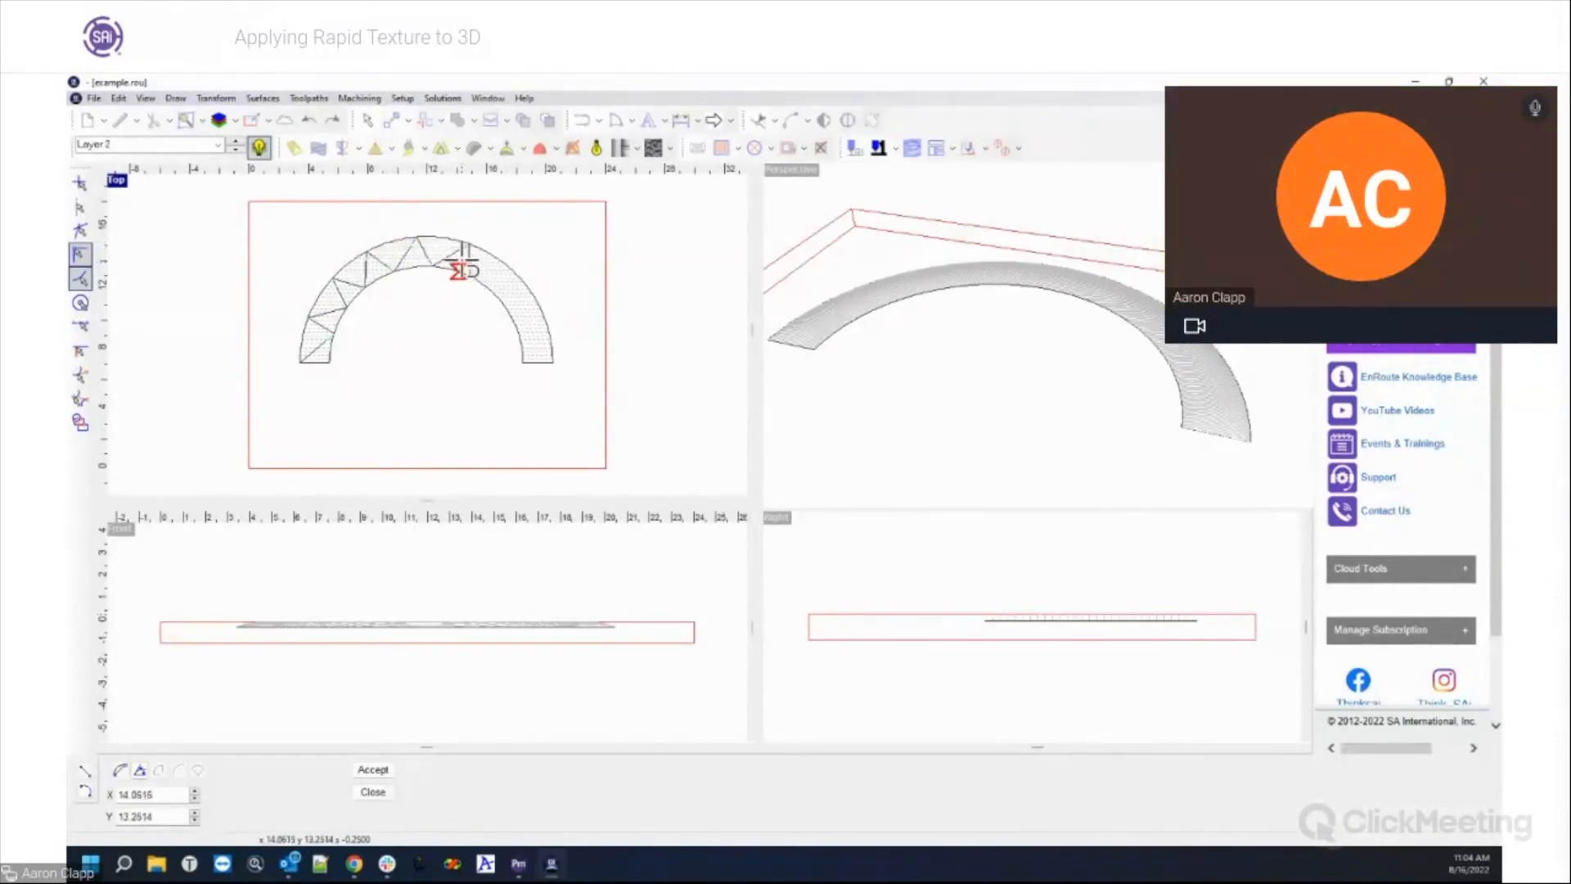
click(509, 274)
click(517, 294)
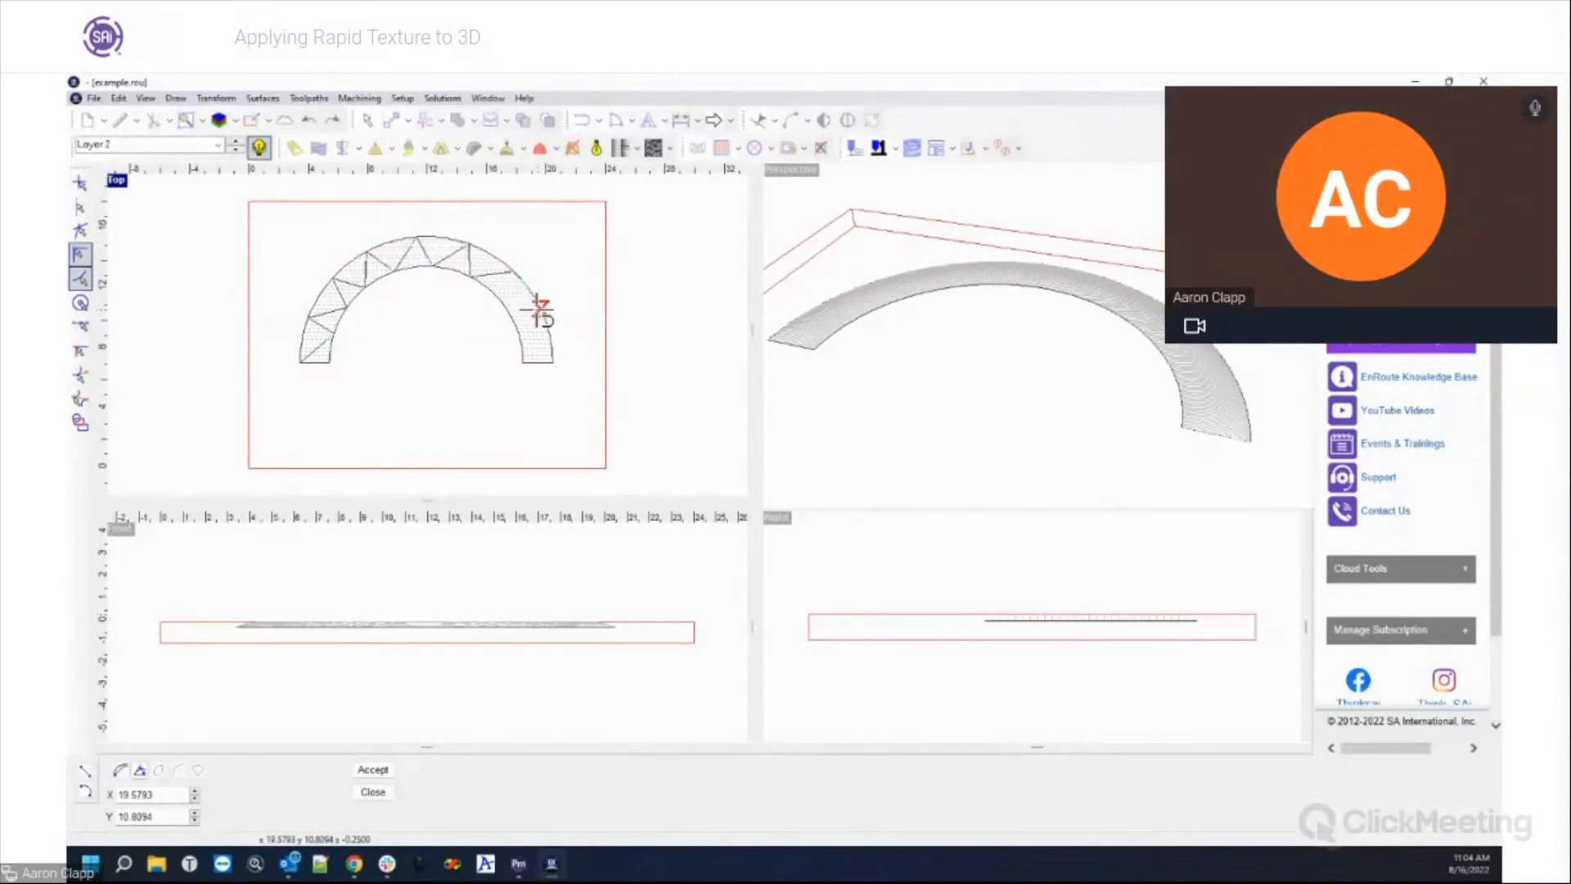
right_click(505, 304)
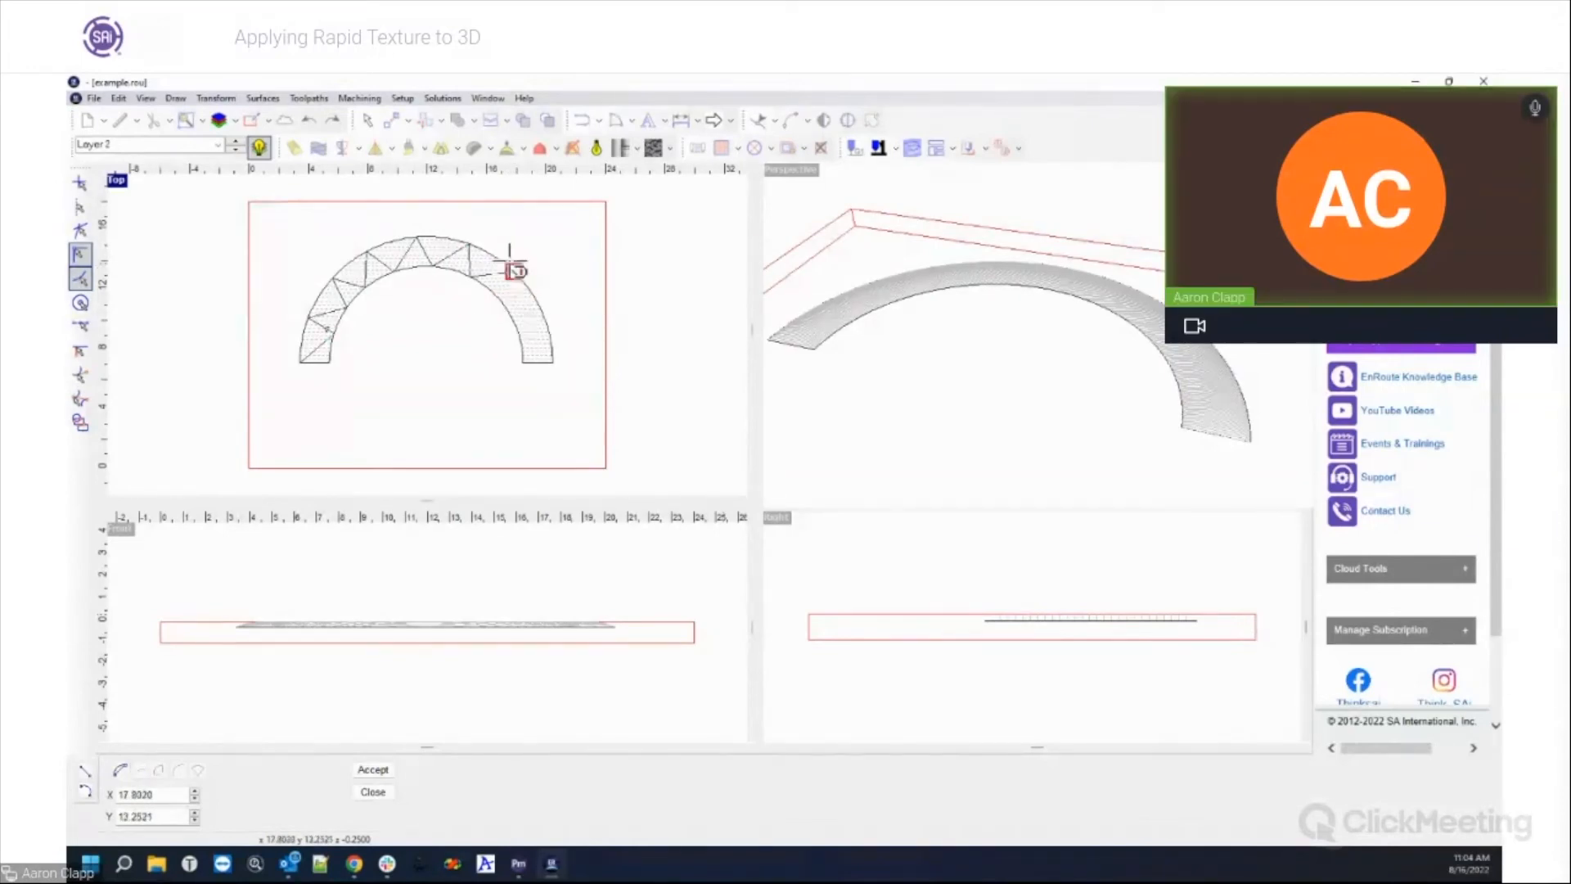
key(Return)
click(473, 264)
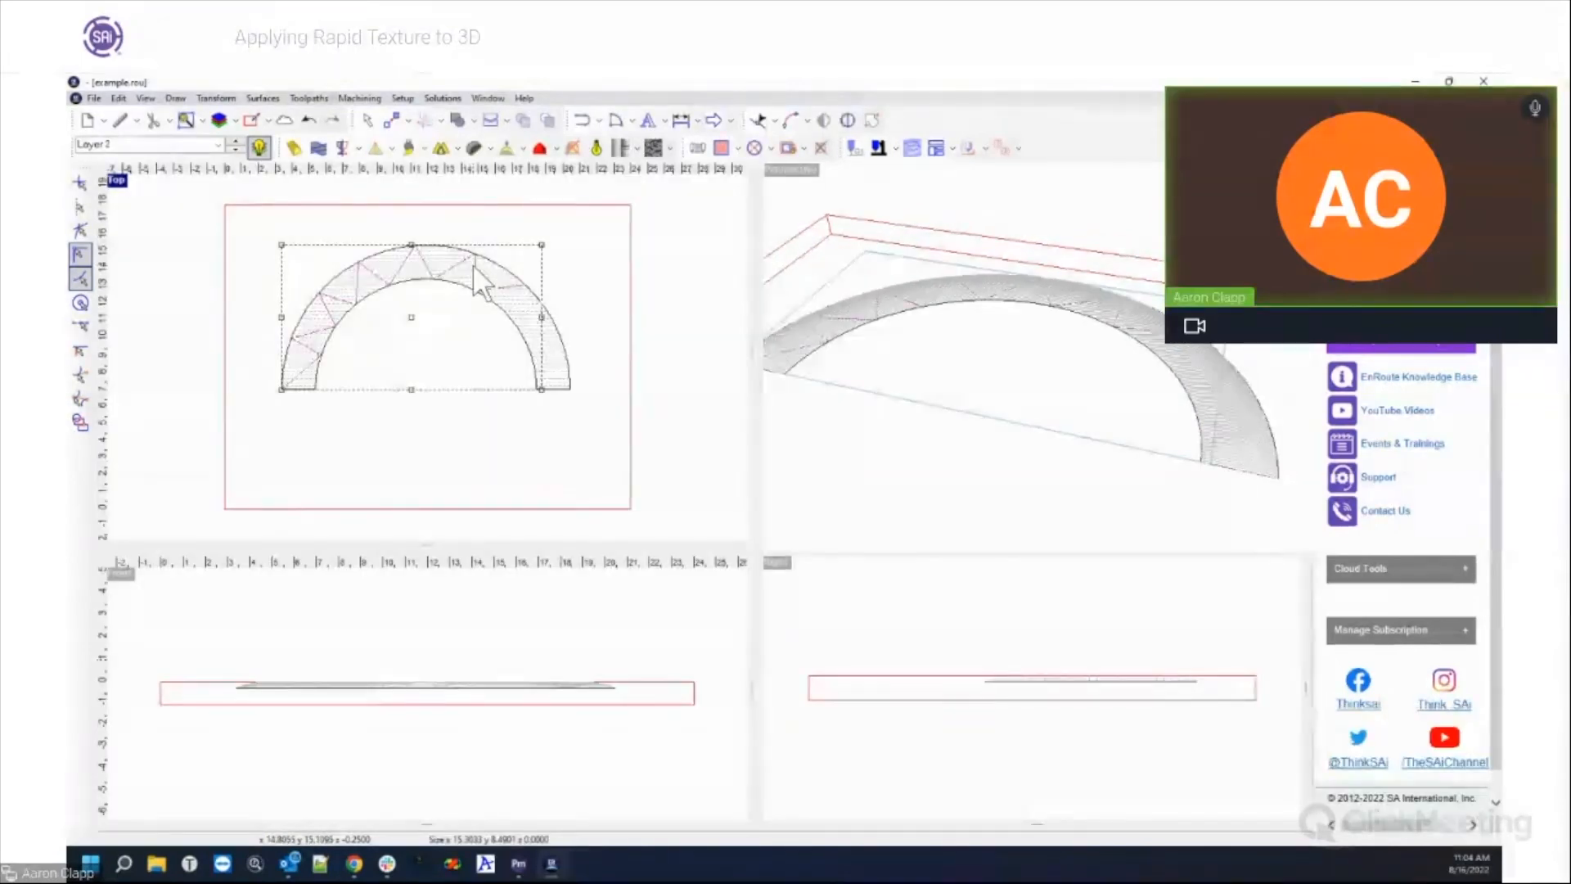
Step: Draw an open zigzag polyline of 13 straight segments along the arch band, alternating between its outer and inner edges from foot to foot
double_click(116, 179)
scroll(663, 320, up, 3)
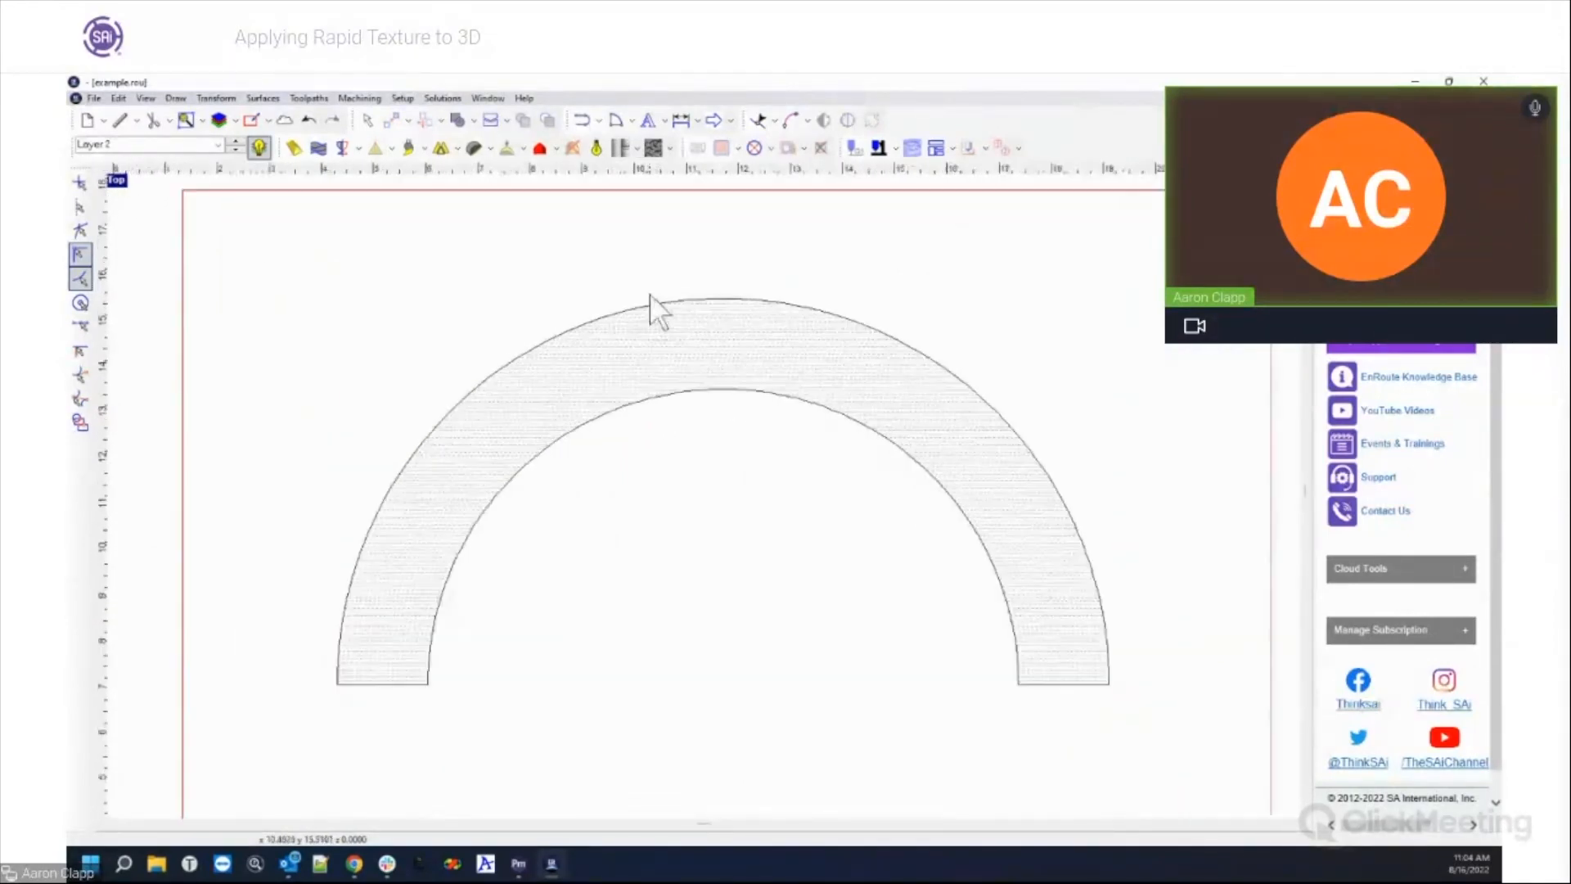
click(577, 121)
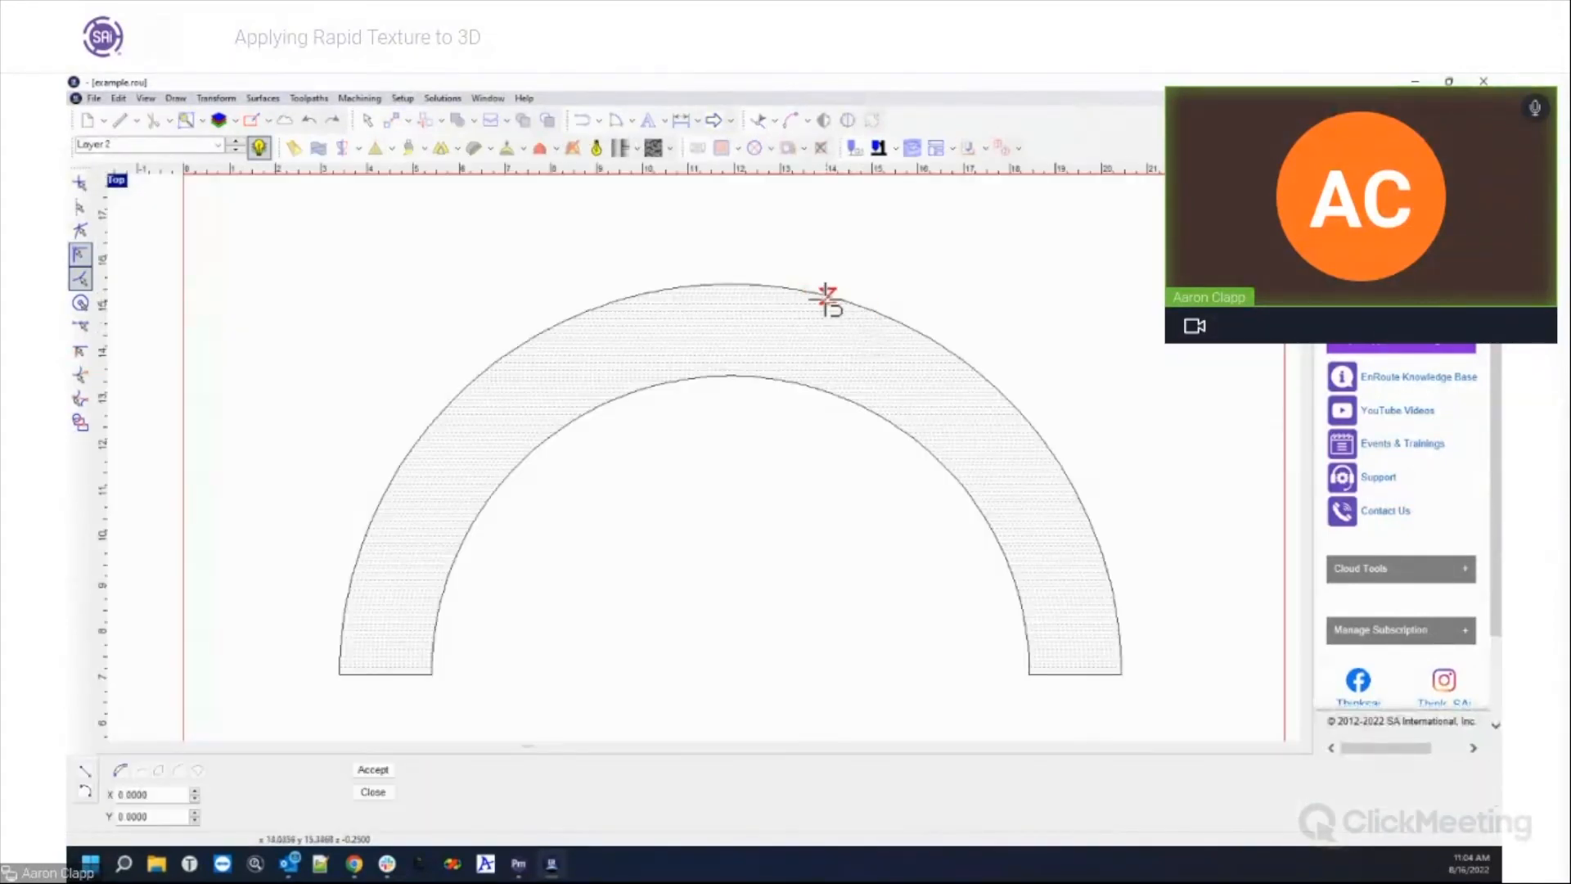
click(340, 672)
click(441, 597)
click(395, 478)
click(522, 460)
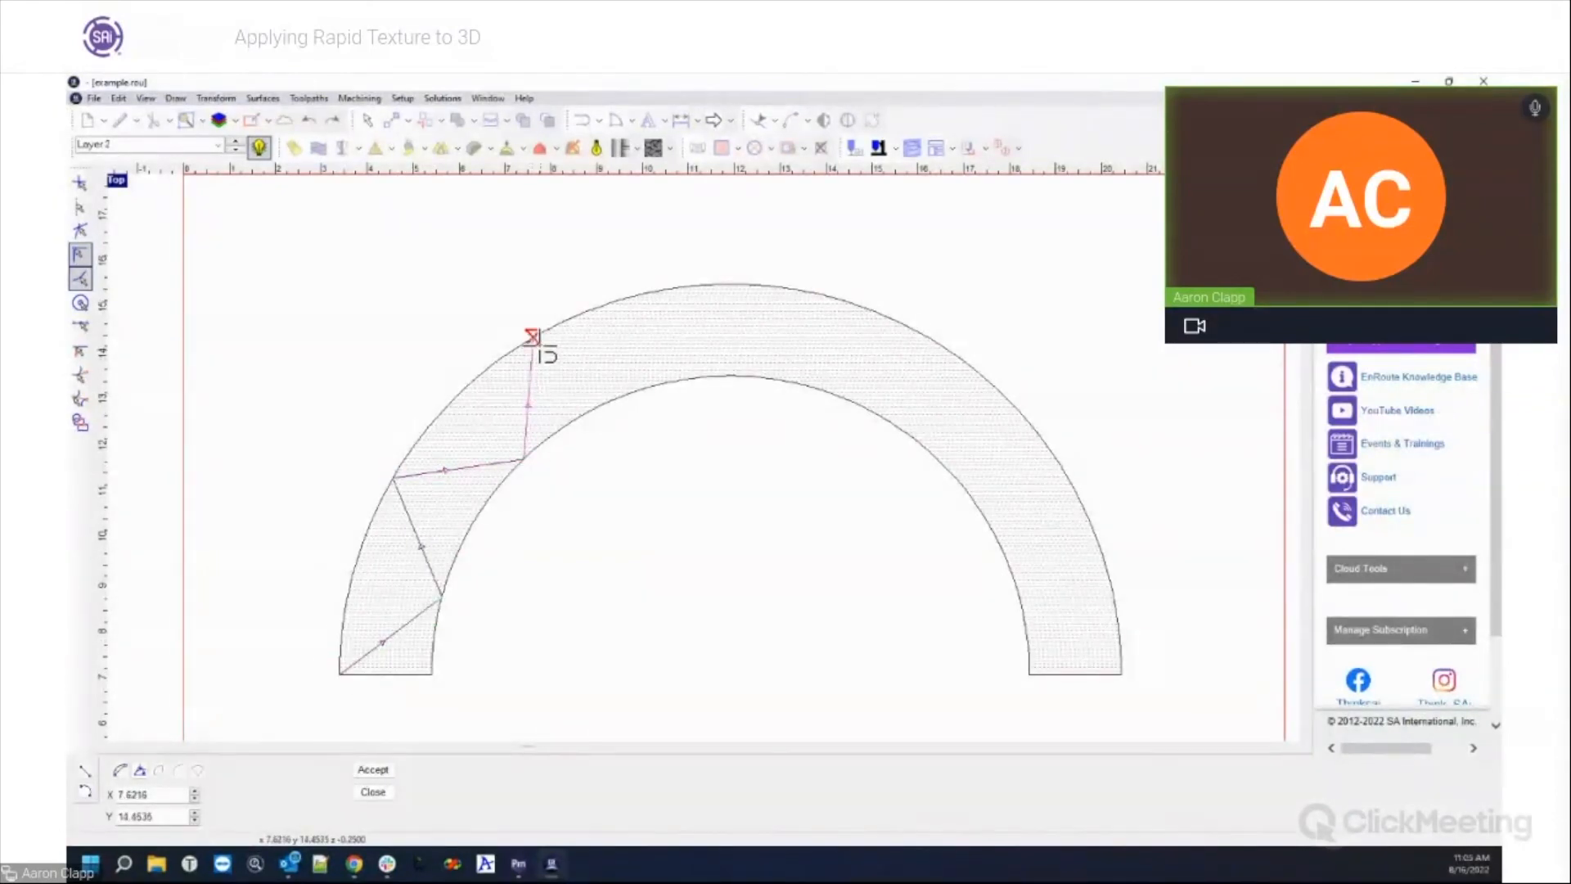
click(537, 335)
click(665, 381)
click(737, 287)
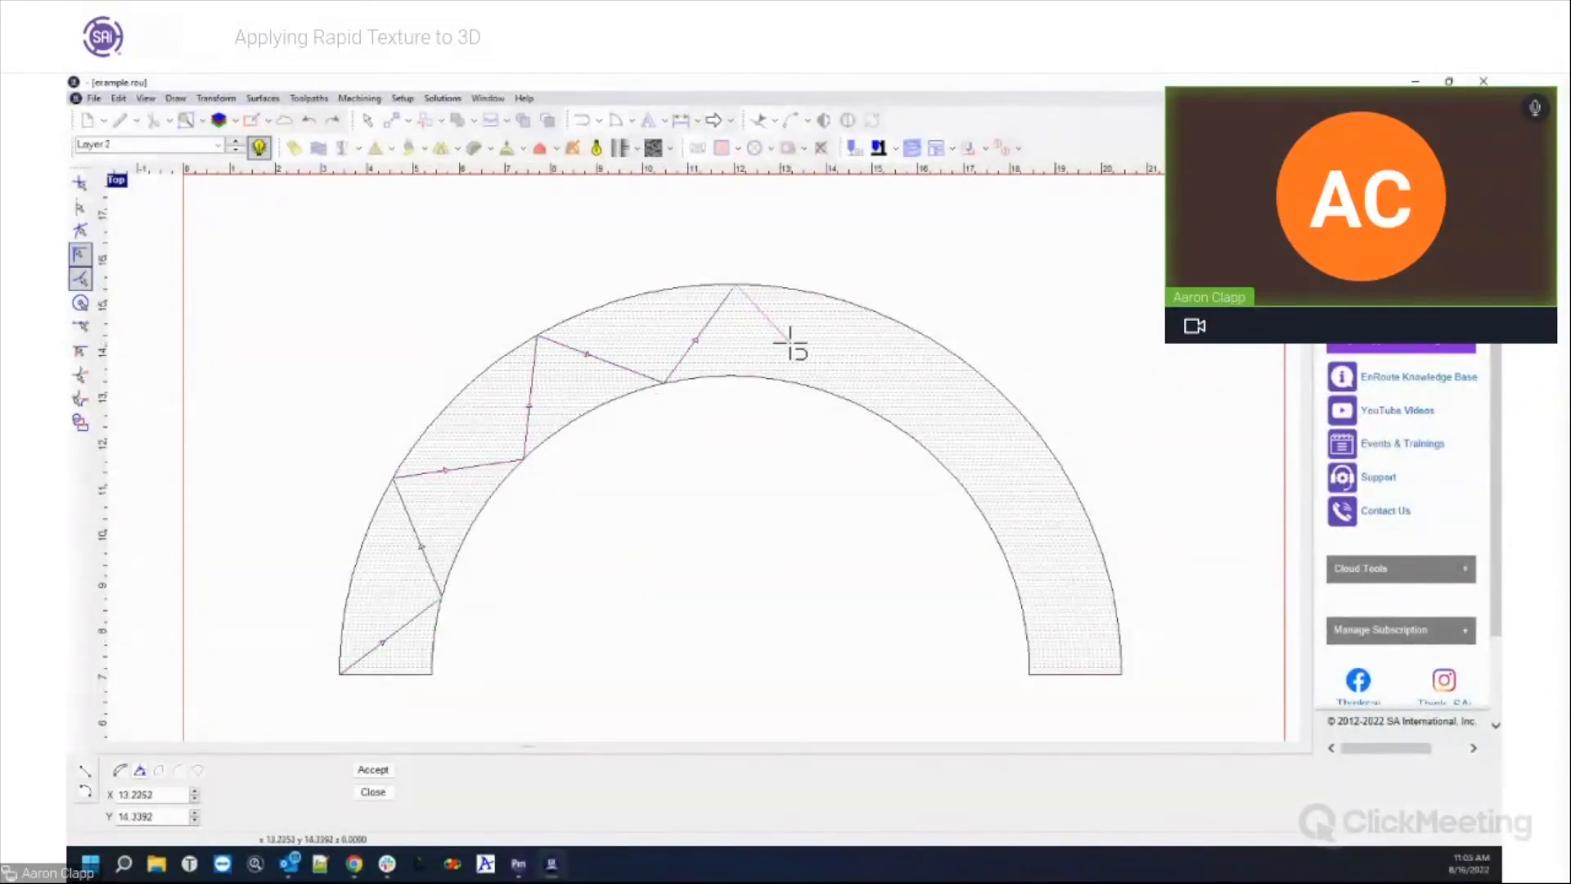
click(798, 382)
click(914, 331)
click(914, 438)
click(1046, 446)
click(998, 538)
click(1106, 571)
click(1030, 675)
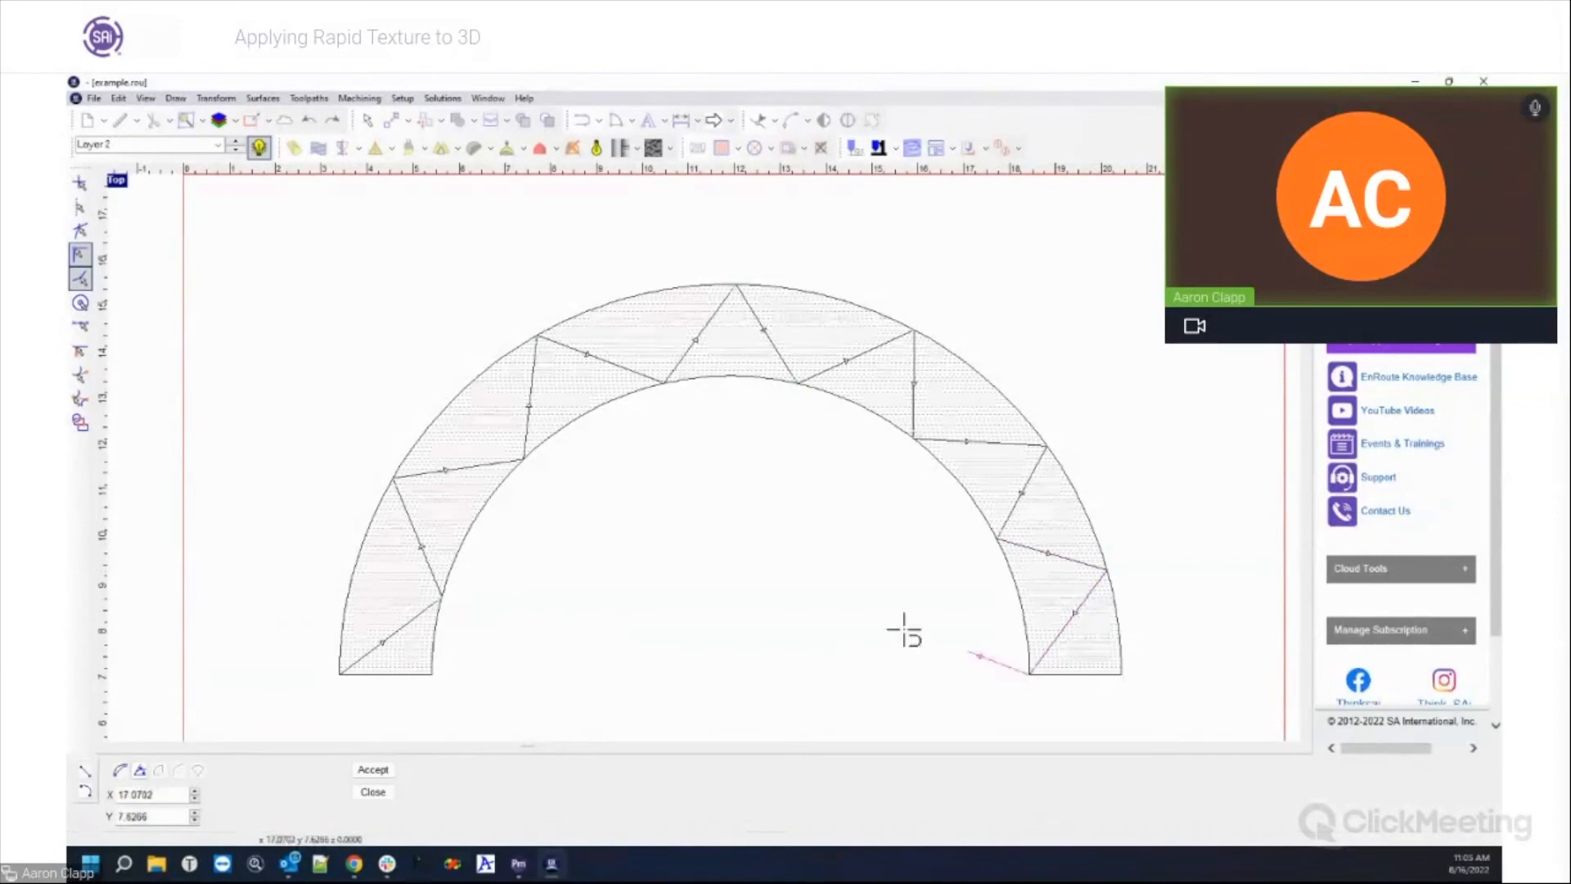
key(Escape)
Step: Create an engraving toolpath on the zigzag with the 90 Deg Conic tool, depth 0.2000, 3D engraving off, carved into the surface with Project
scroll(821, 605, down, 3)
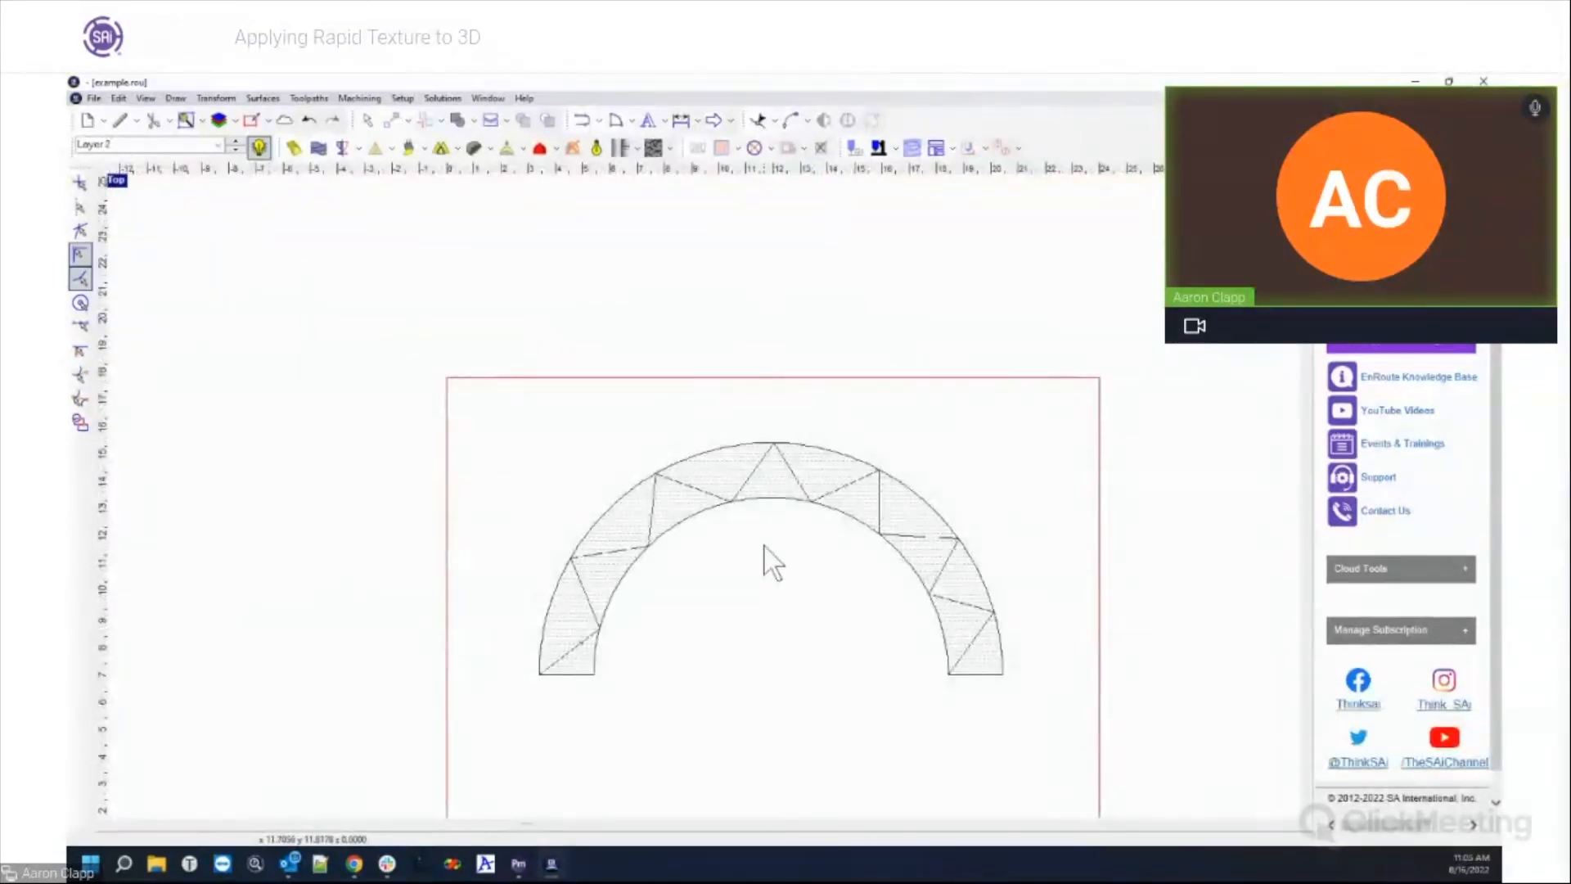
click(713, 522)
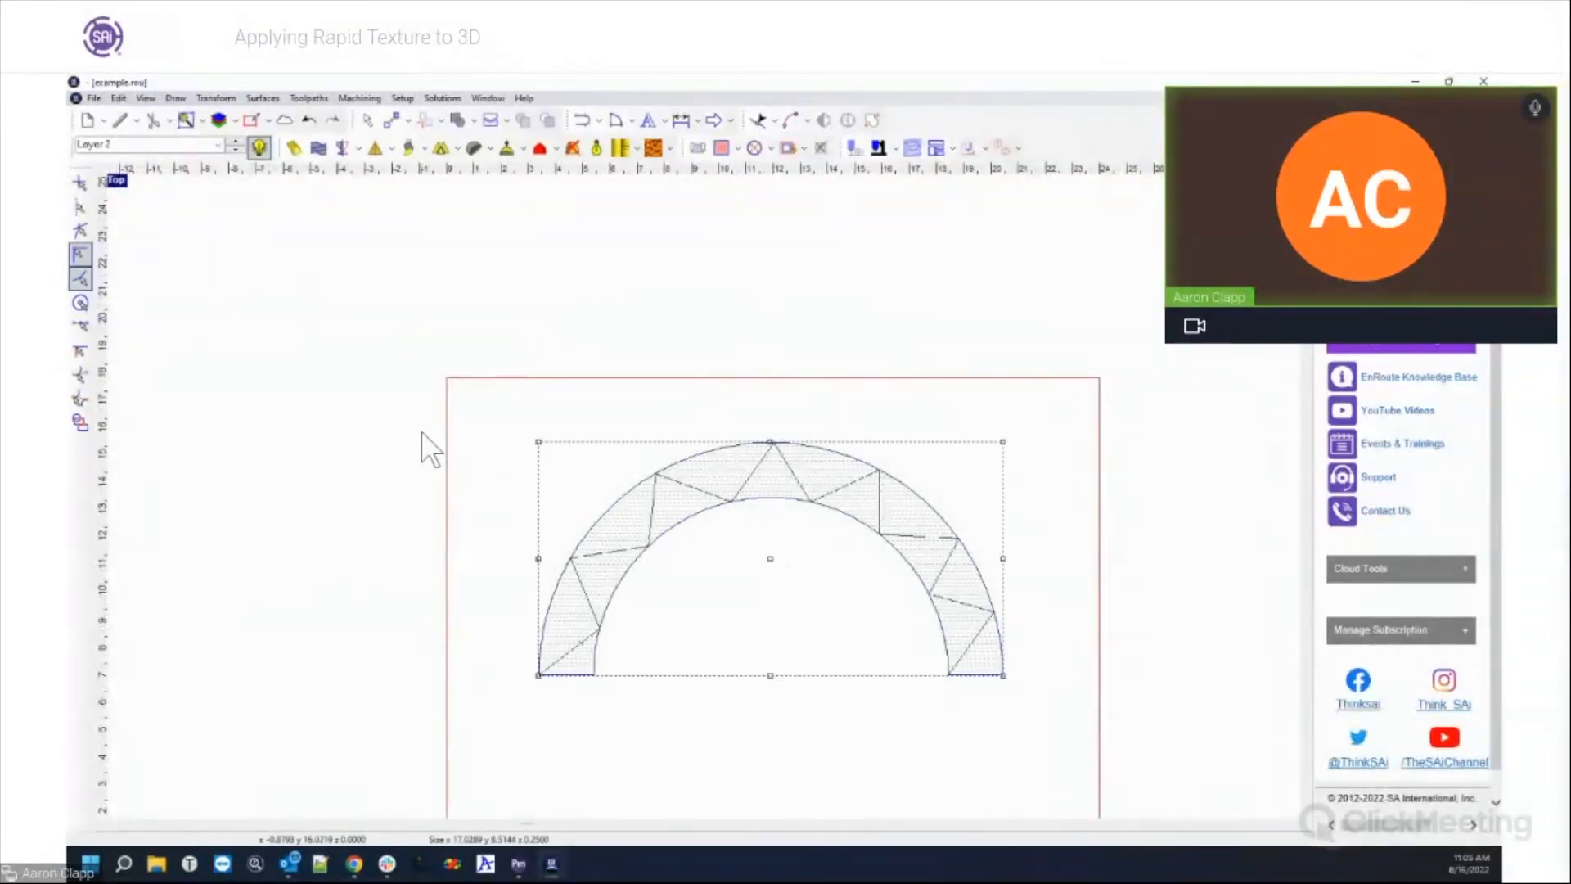
scroll(421, 440, down, 1)
drag(457, 391, 1051, 718)
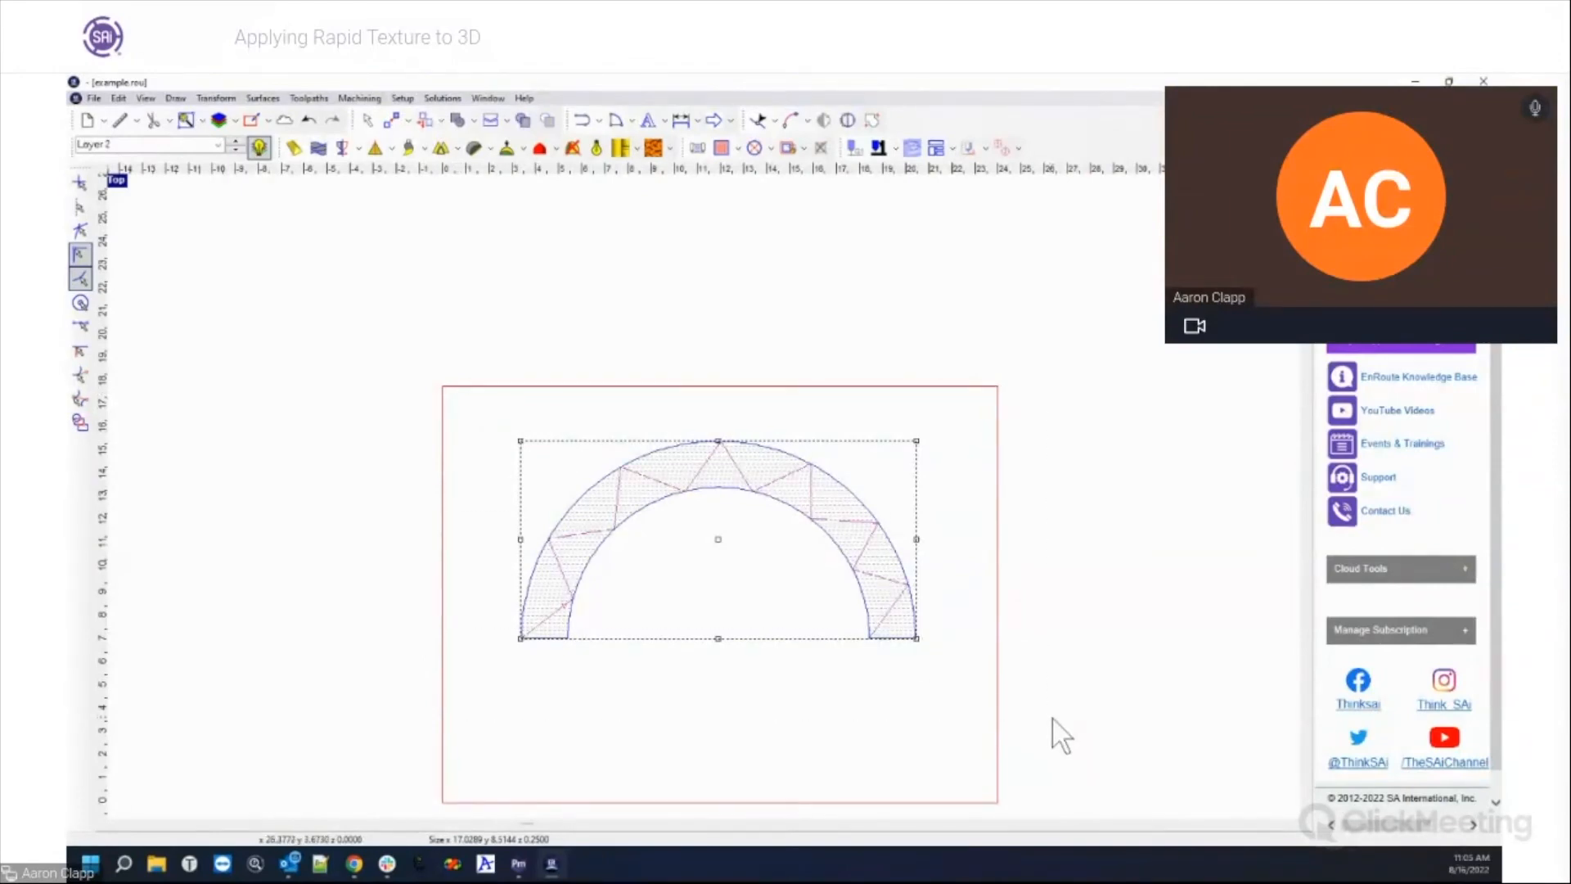
click(738, 148)
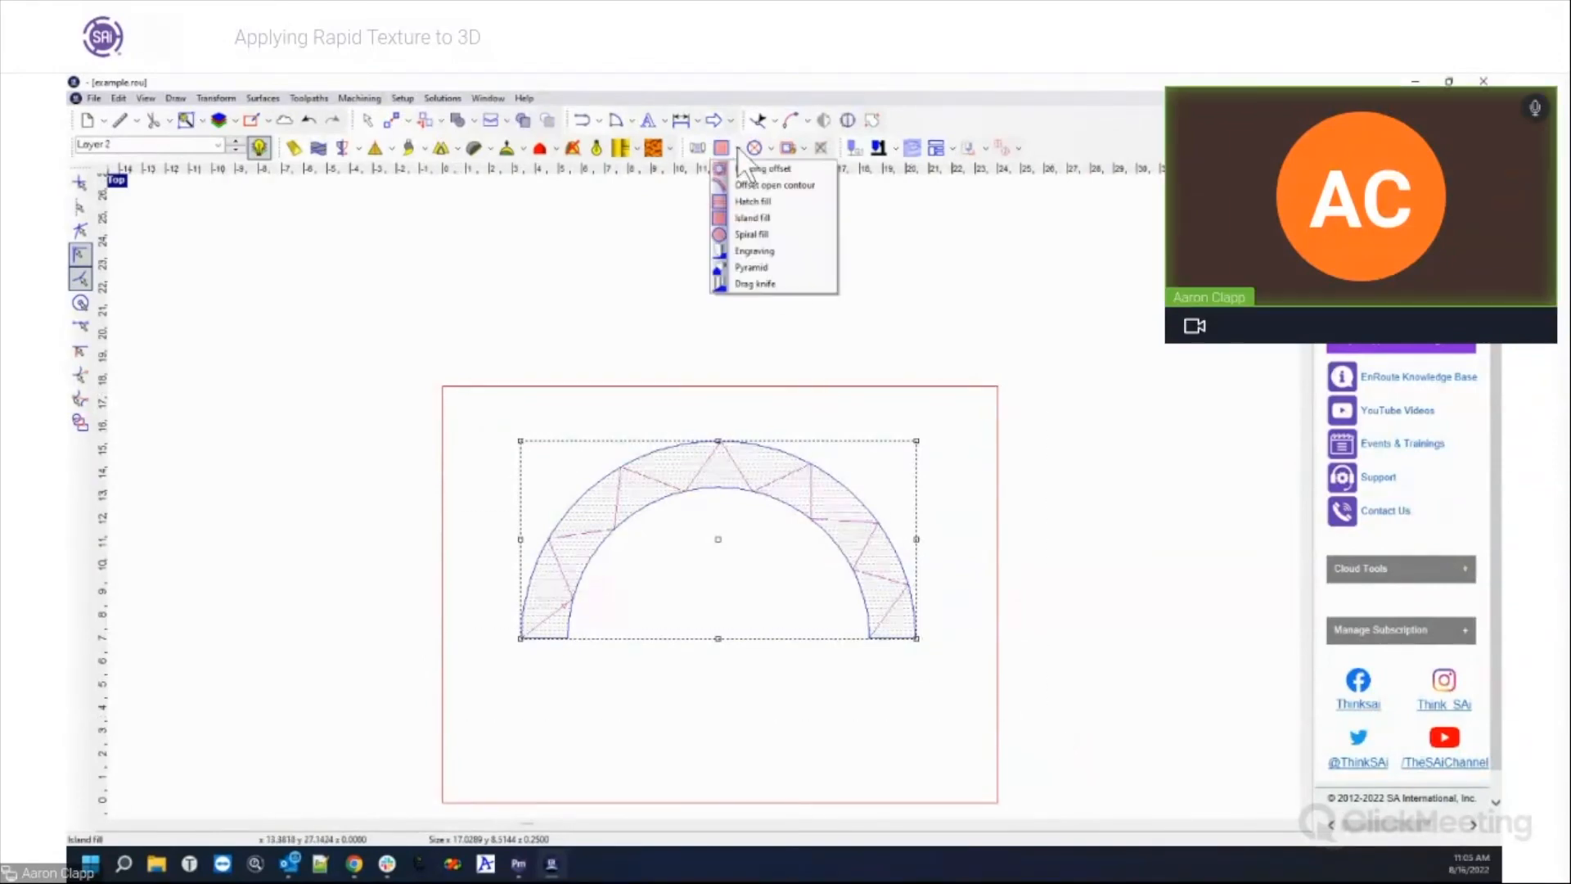
click(742, 251)
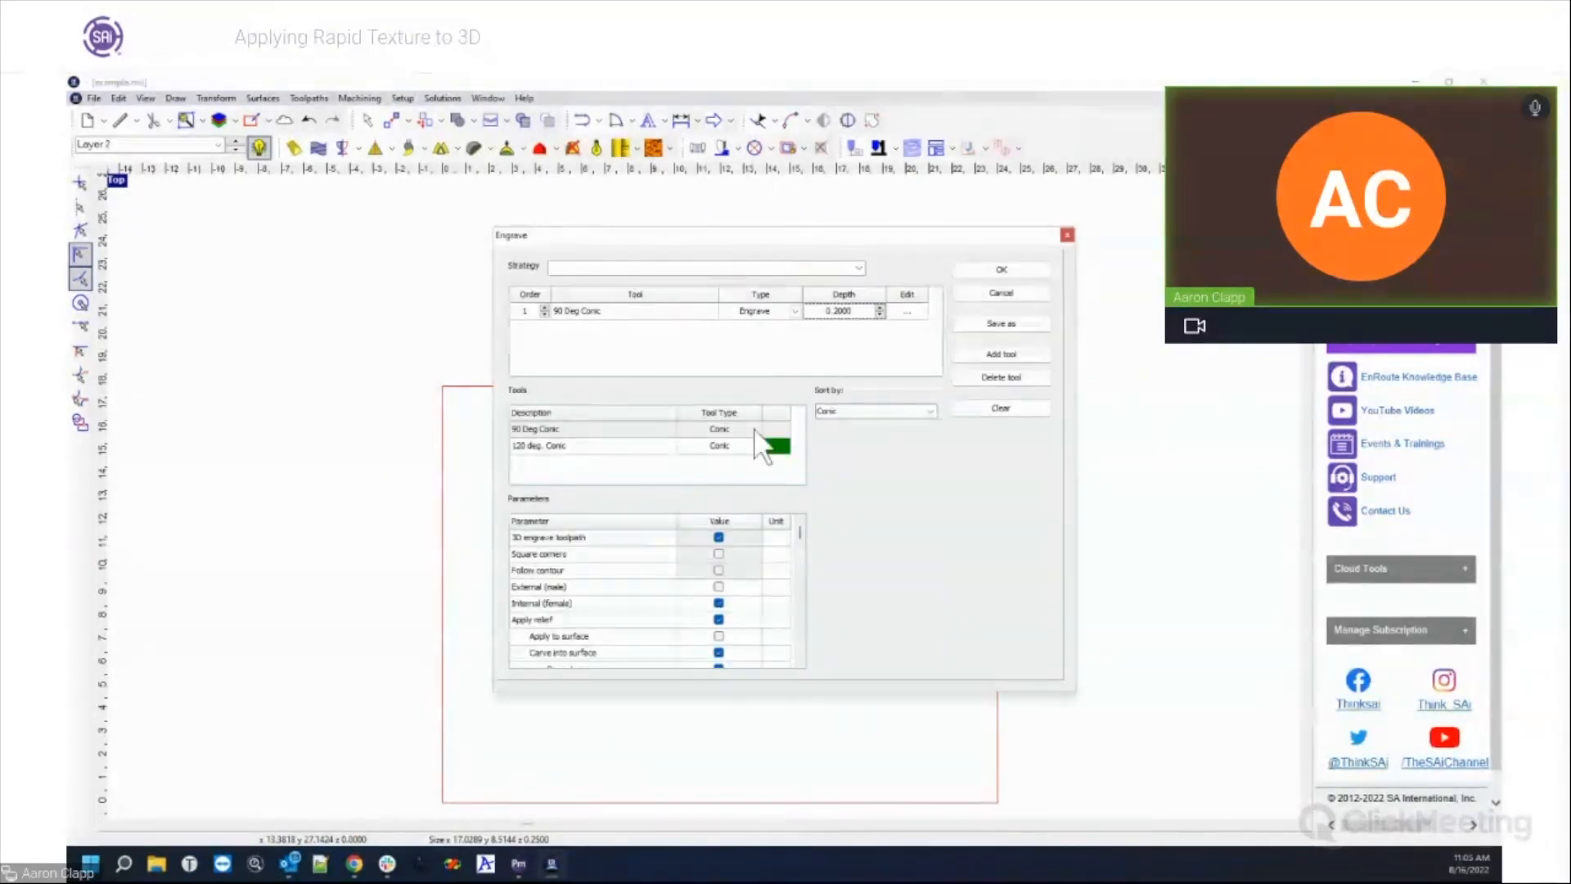
click(719, 537)
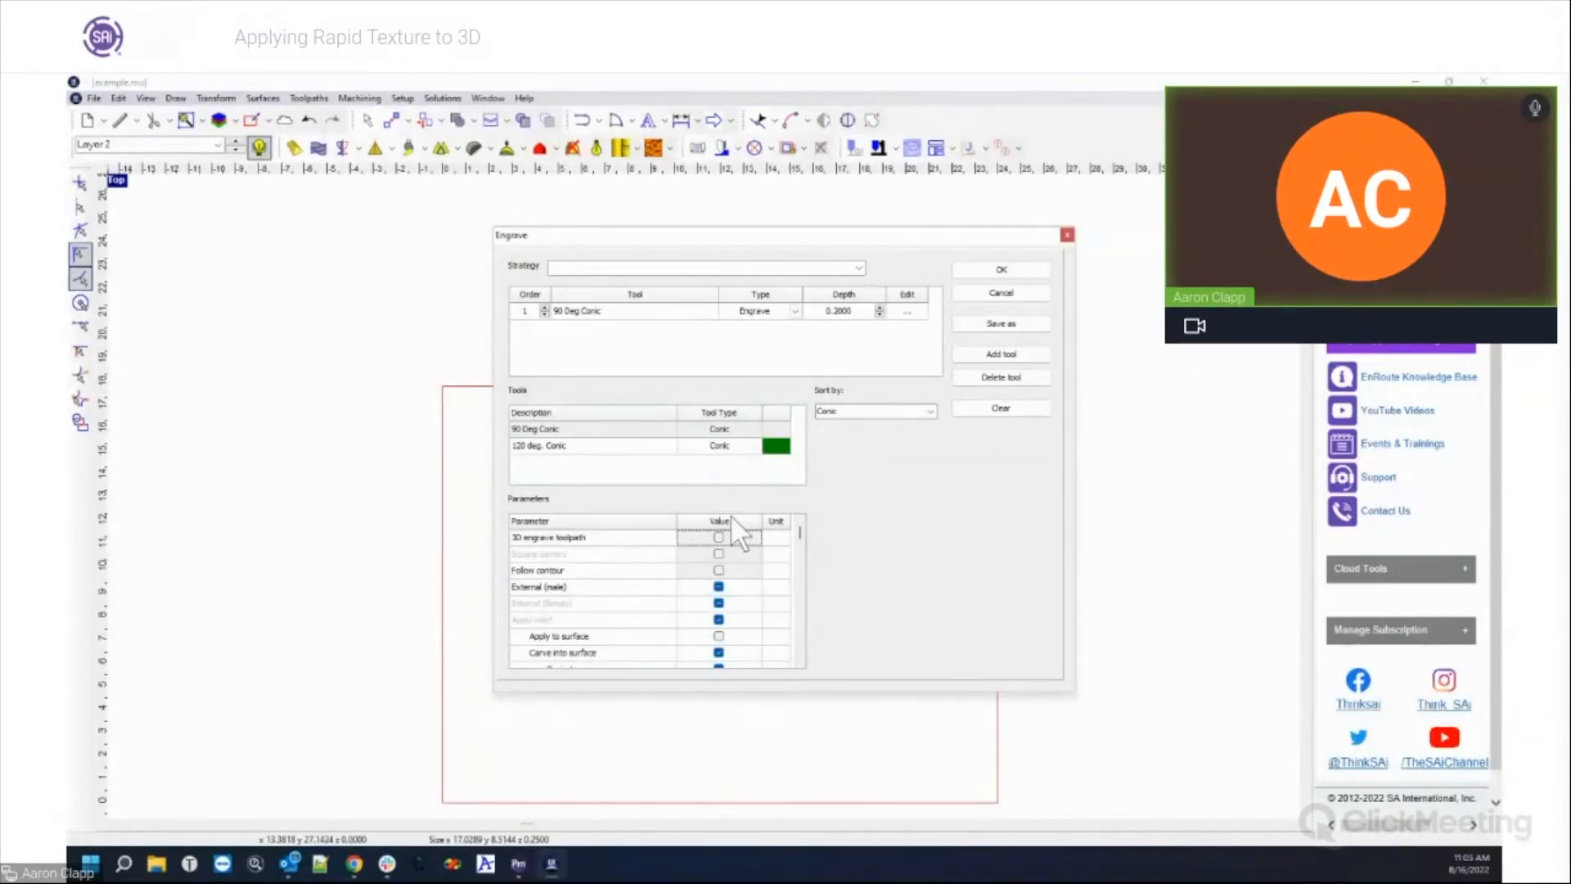
drag(800, 532, 793, 567)
scroll(779, 610, down, 1)
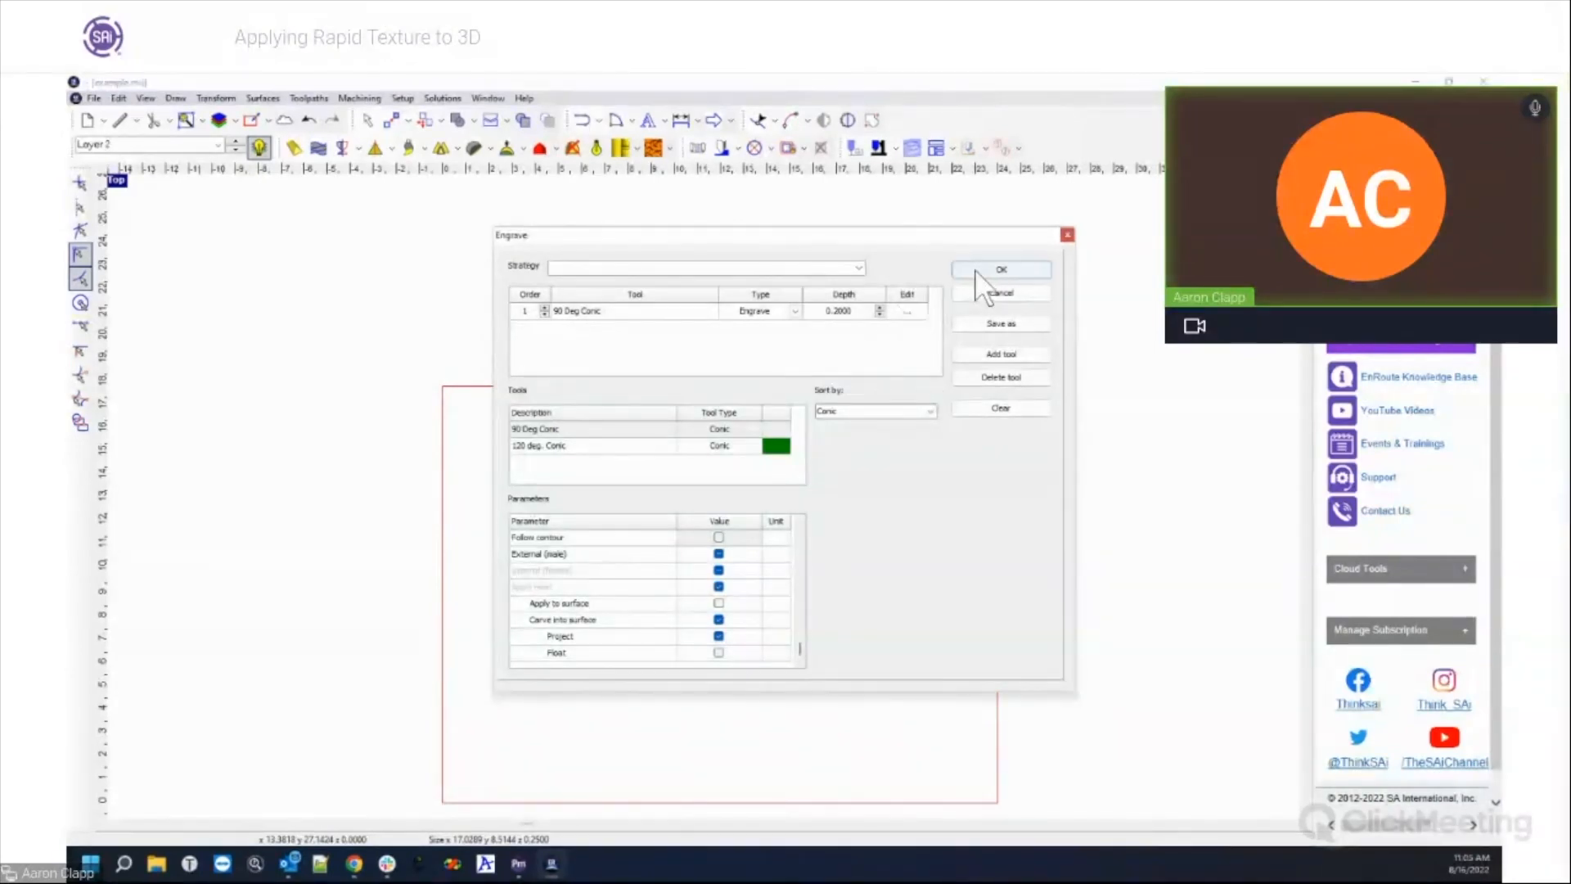
scroll(735, 548, up, 2)
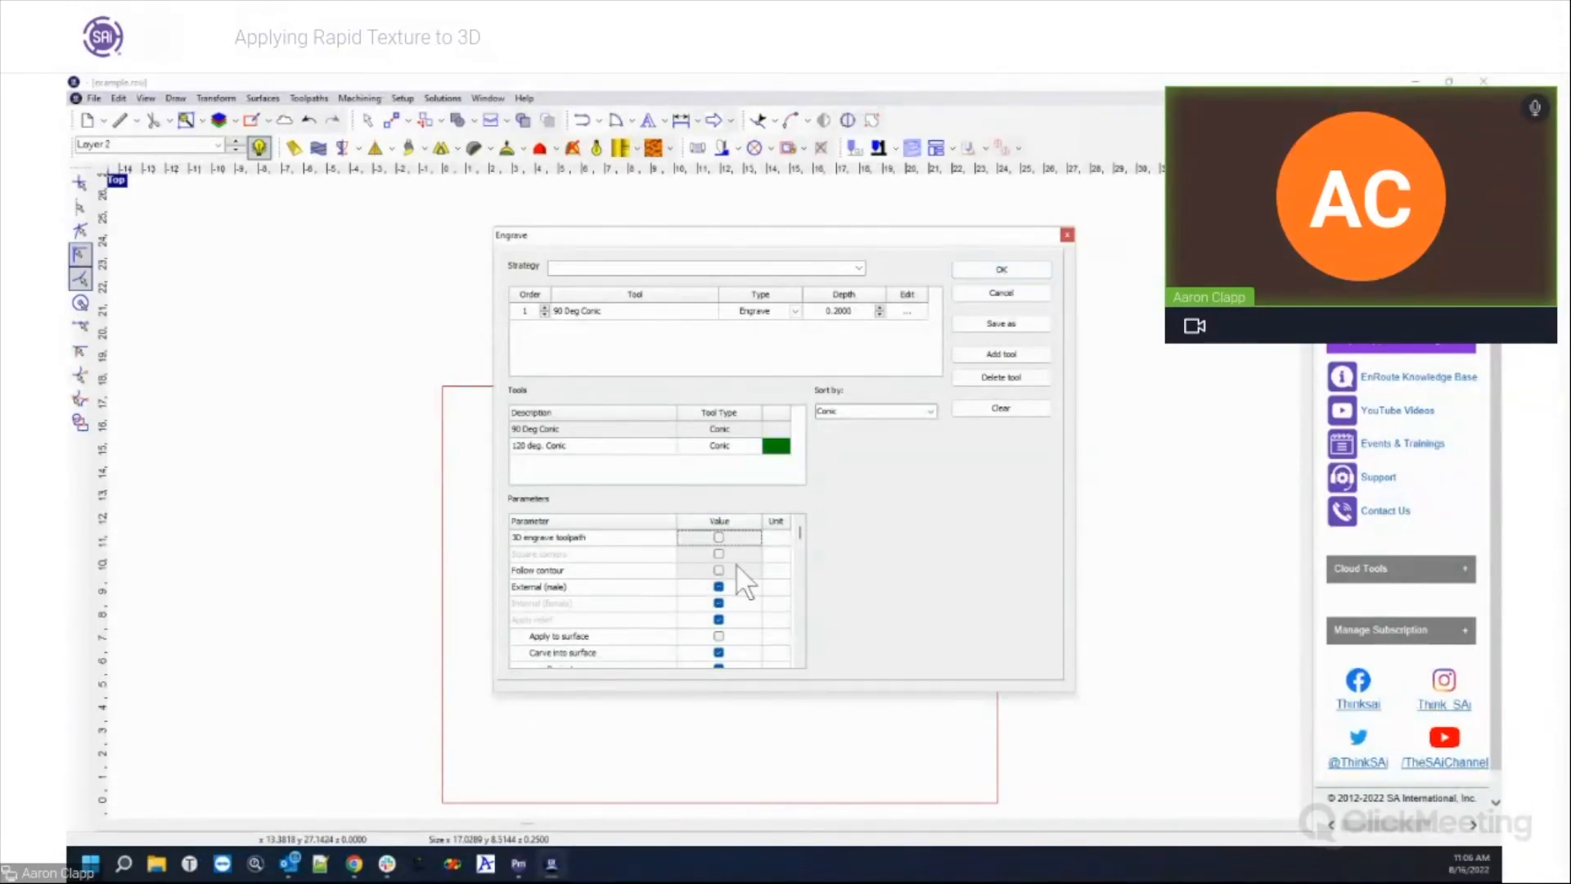
scroll(737, 618, down, 1)
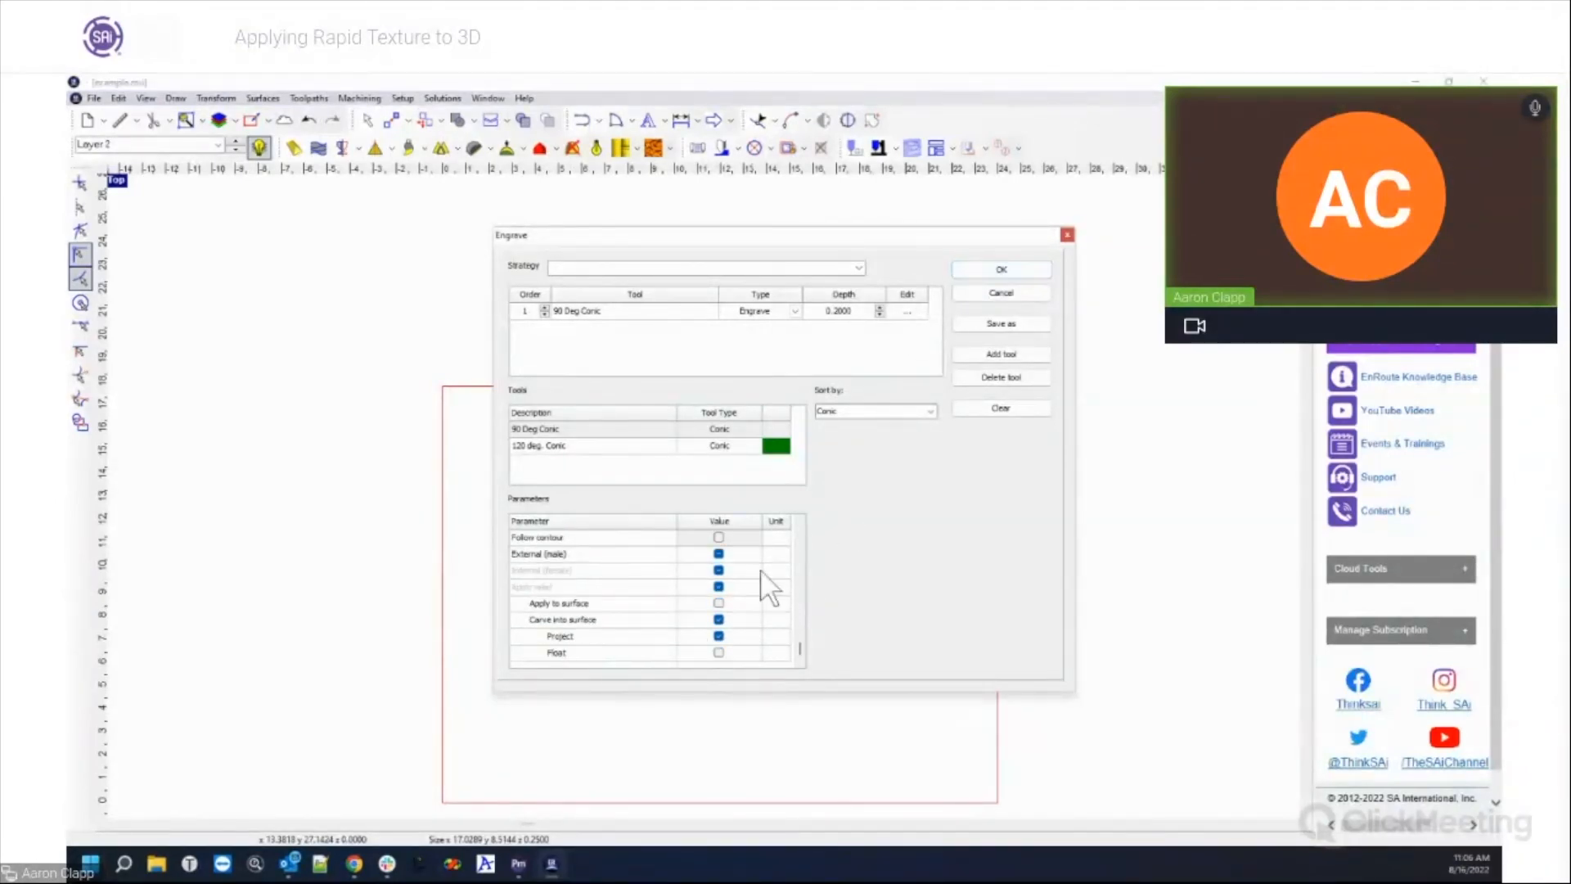
click(978, 267)
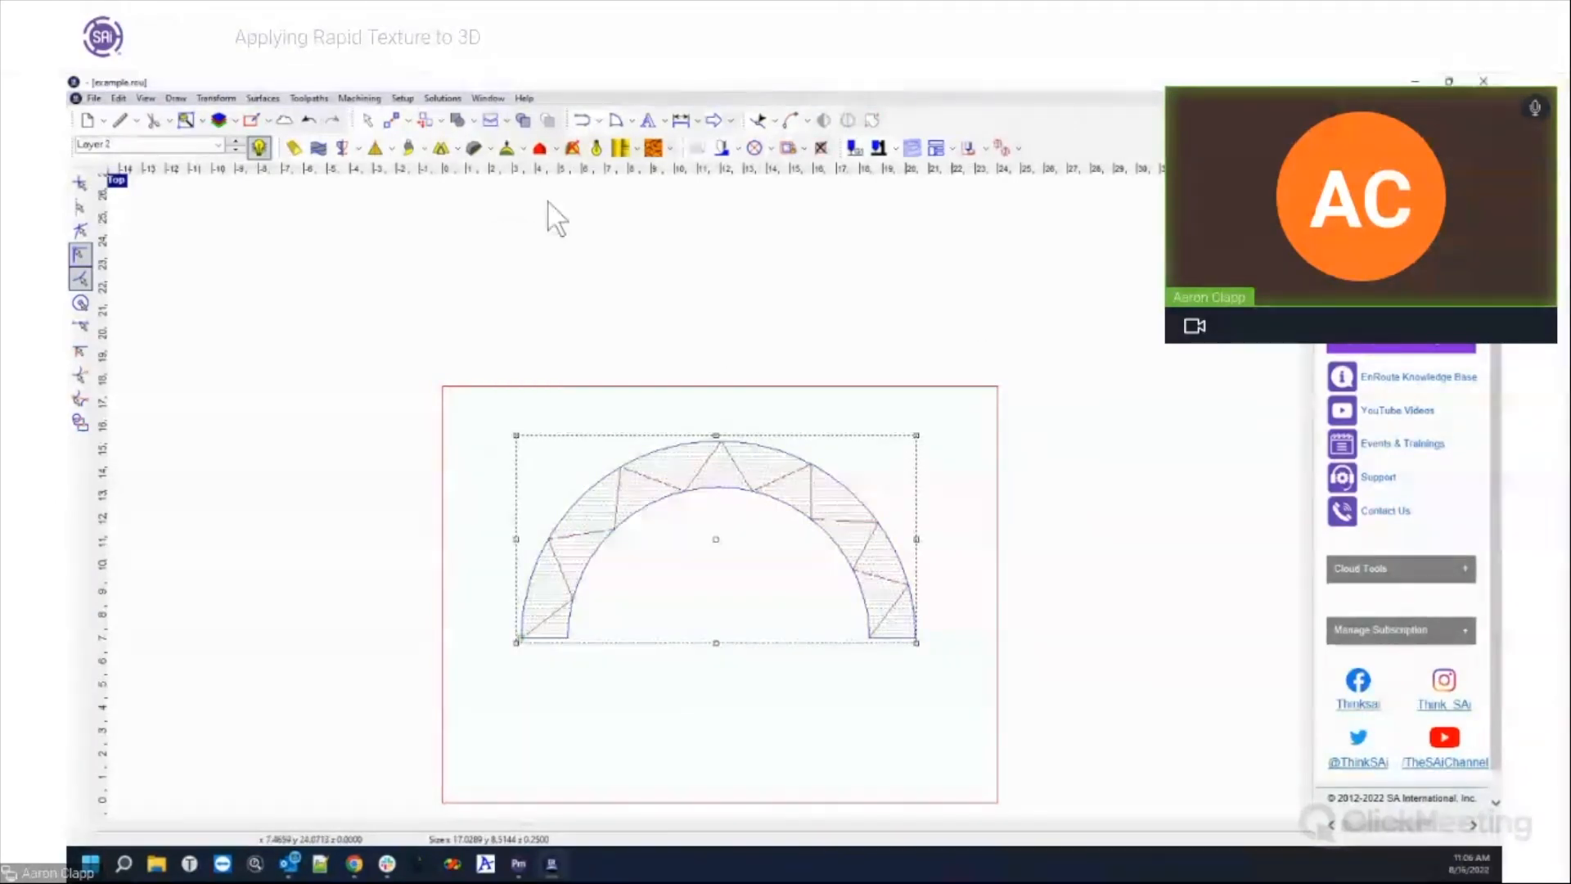
Step: Create an island fill toolpath on the arch relief with the 3/8" Ball End Mill, depth 1.0000, applied to surface with 0.1250 overcut
double_click(115, 181)
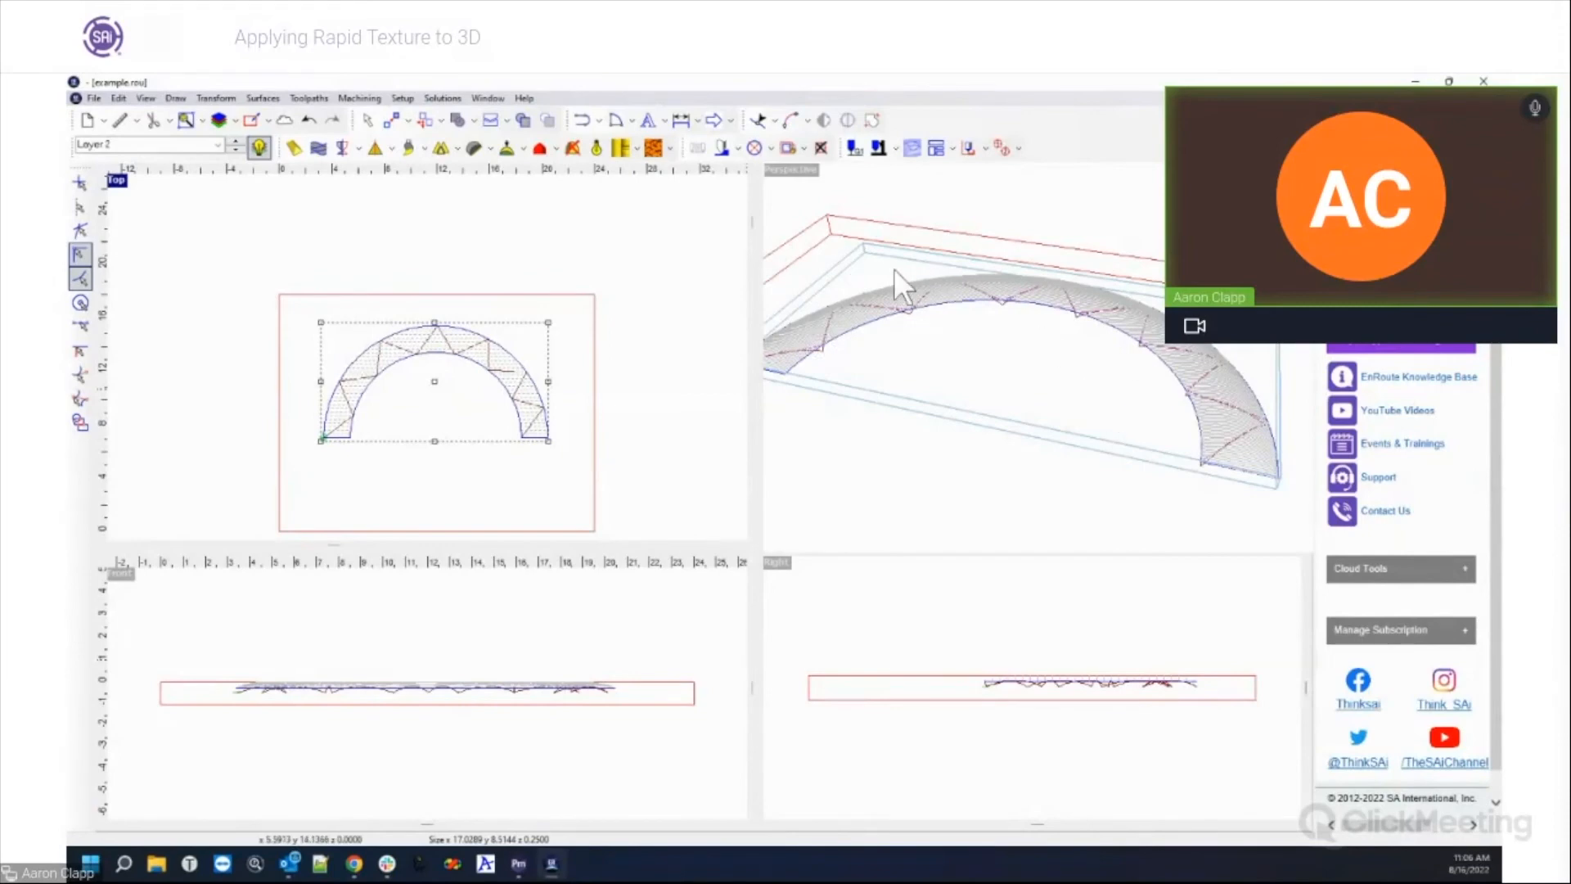
scroll(1024, 691, up, 4)
scroll(978, 677, up, 2)
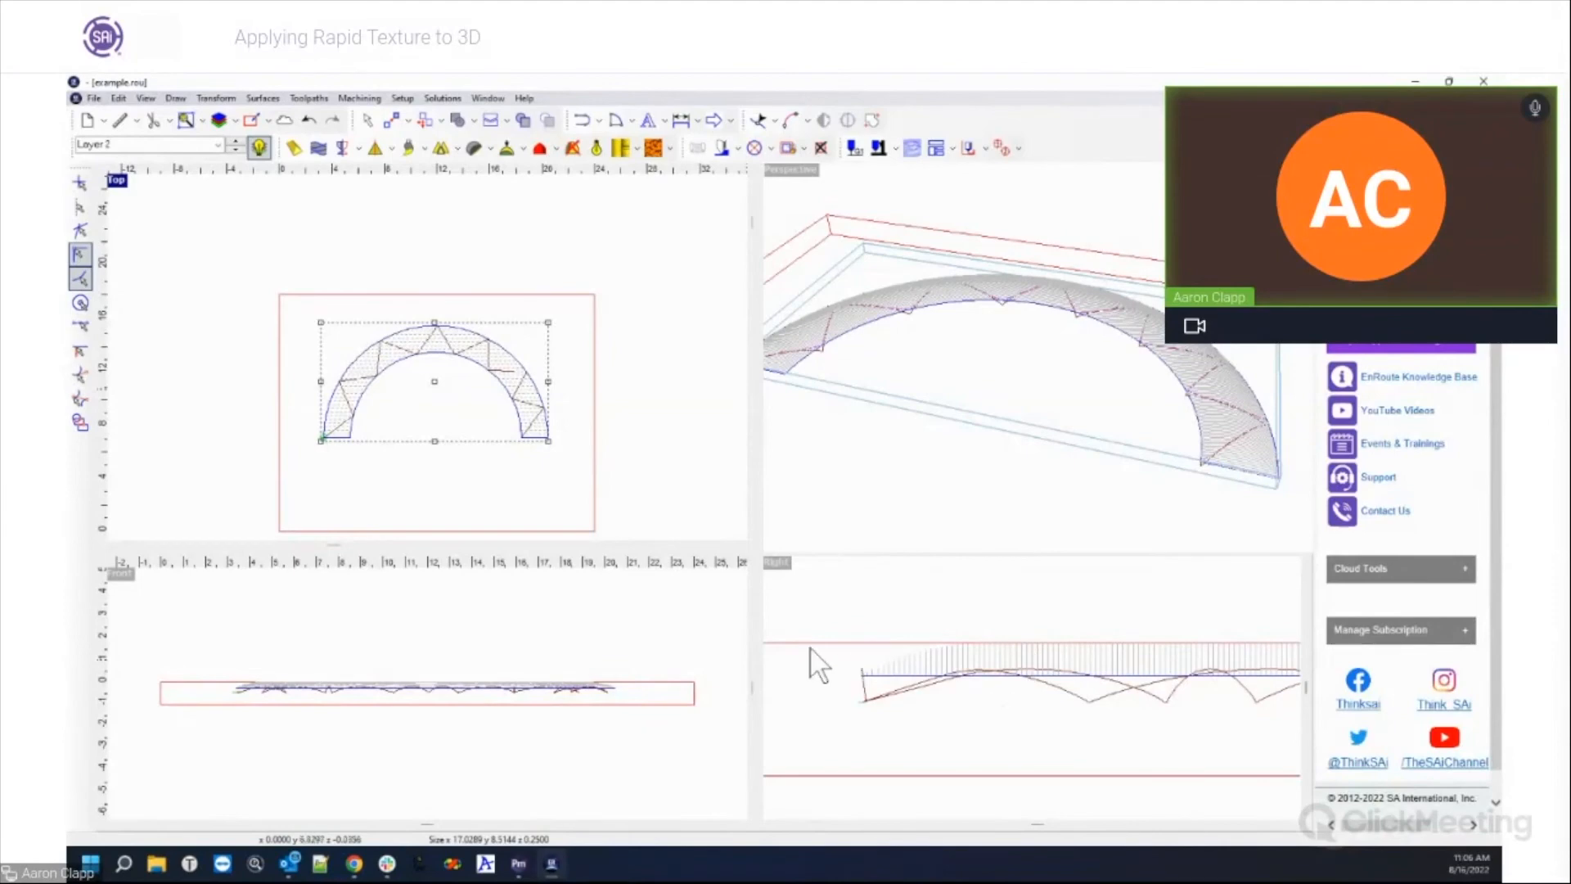
scroll(888, 332, down, 4)
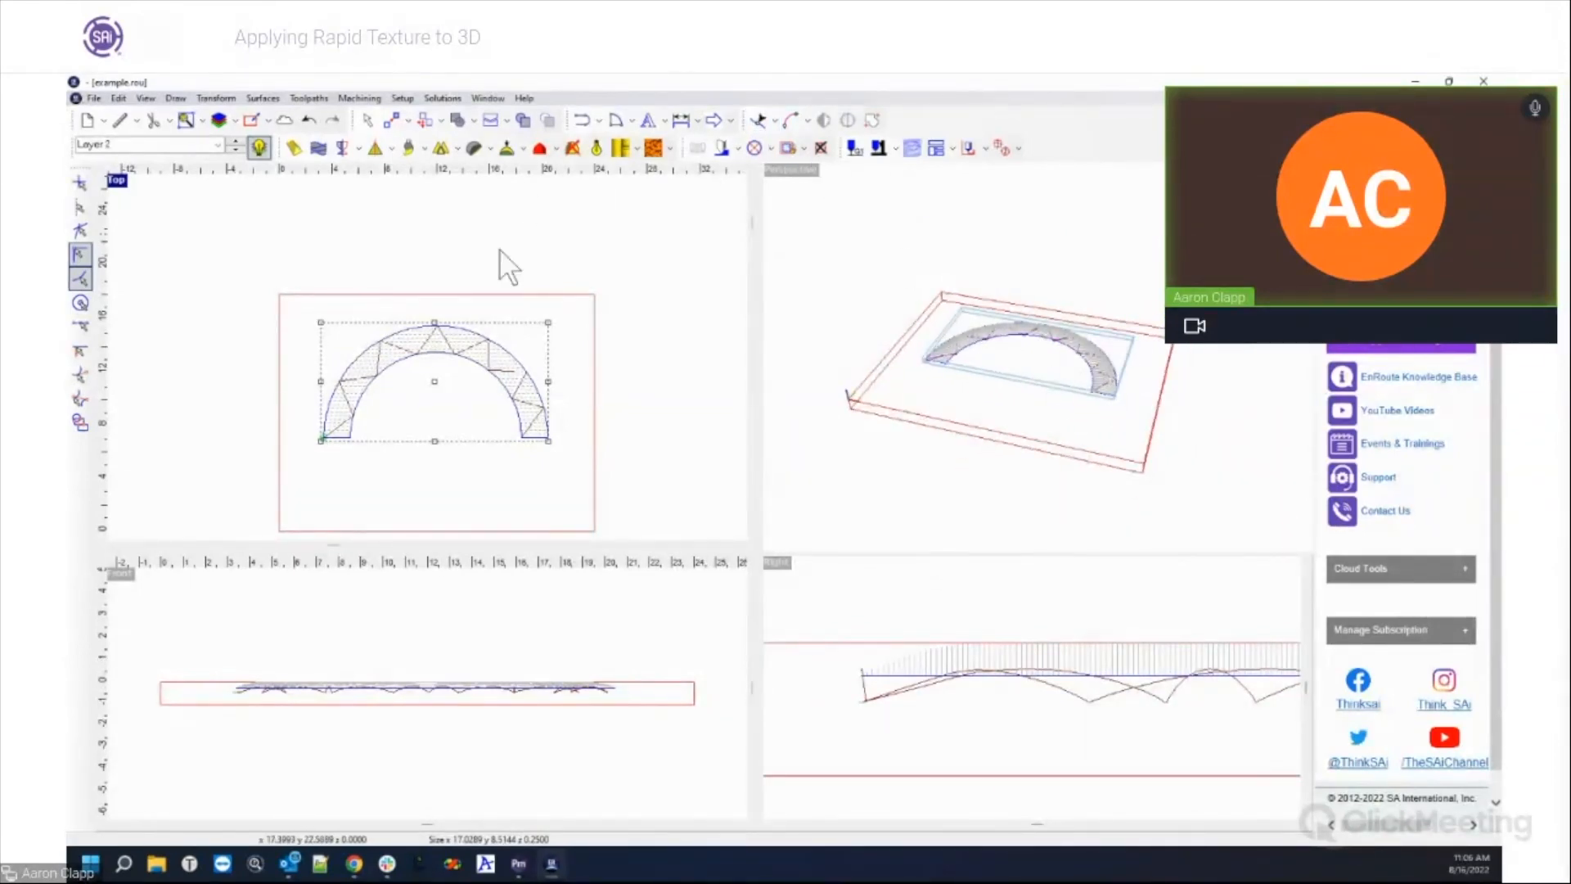
click(374, 375)
click(363, 354)
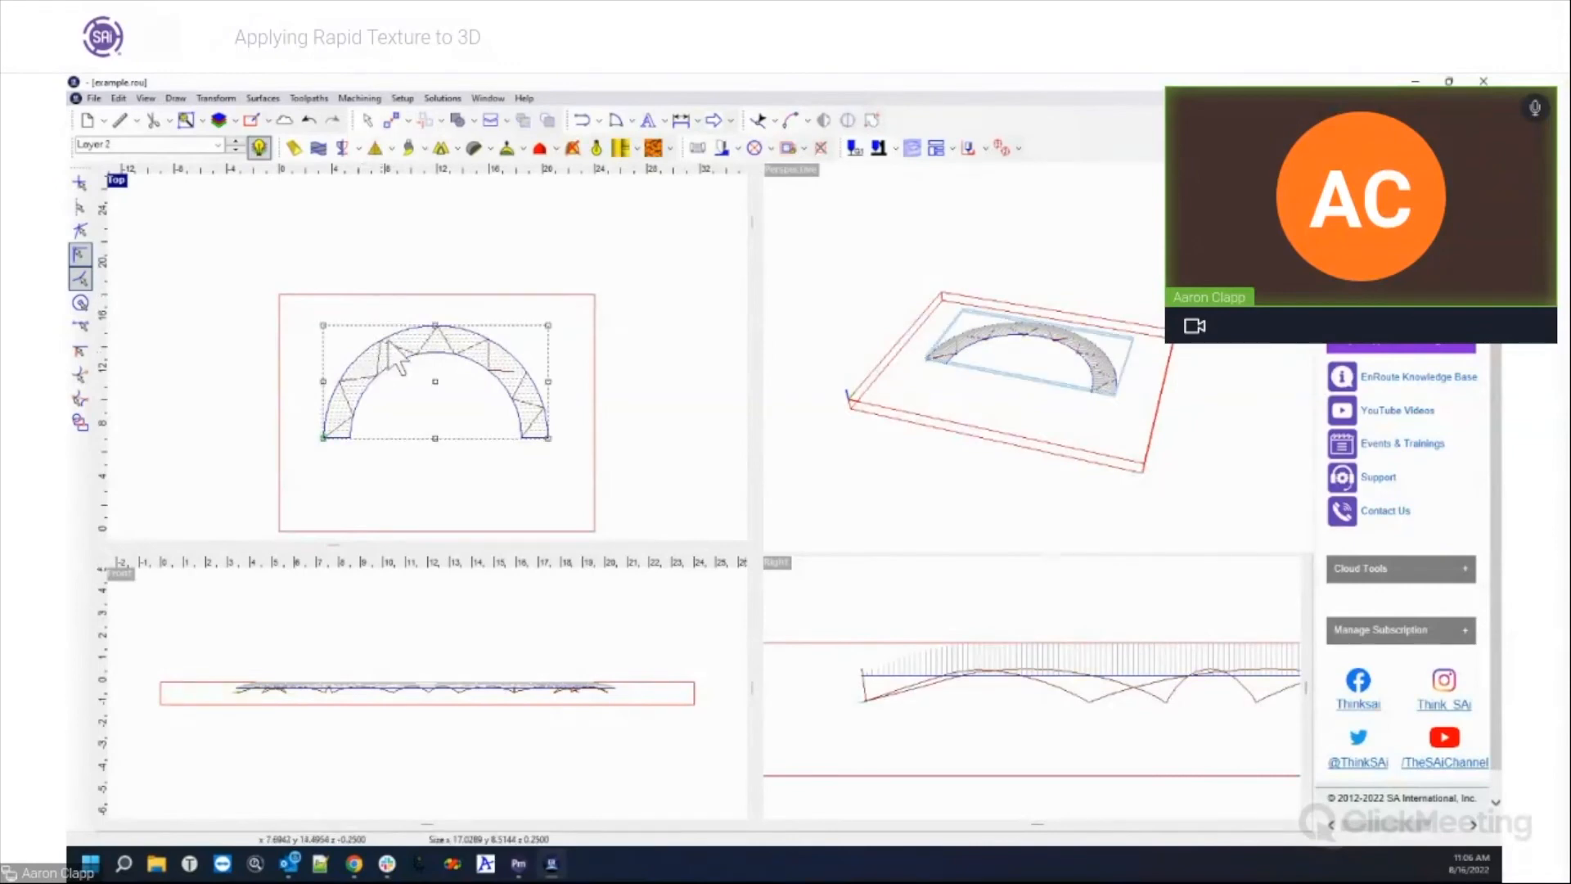
click(739, 149)
click(735, 214)
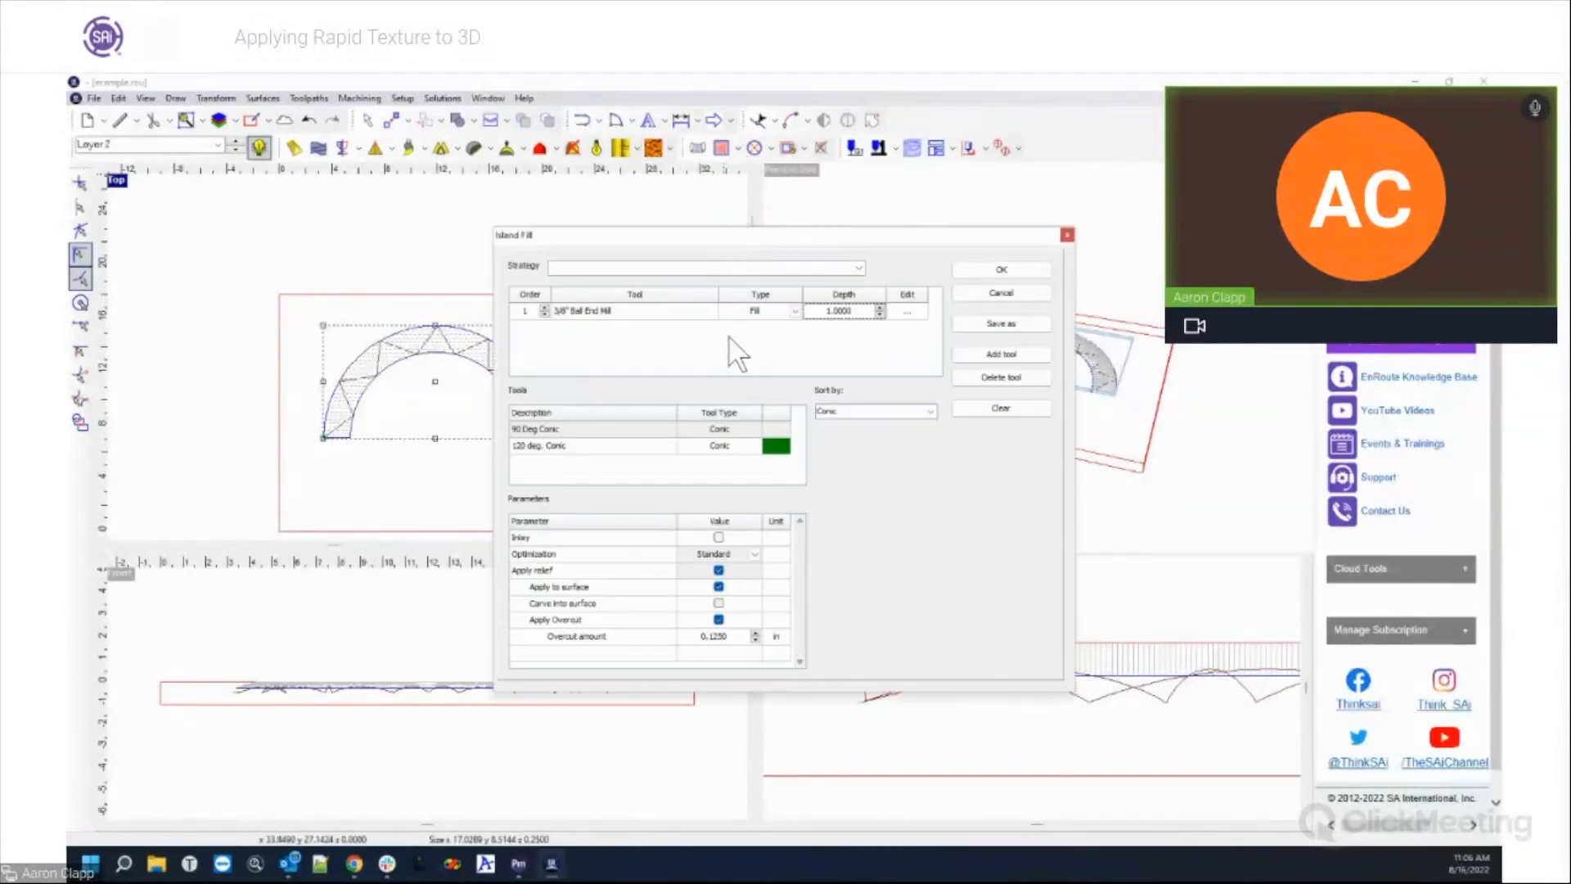
click(992, 271)
Step: Select the arch with its toolpaths and run a 3D simulation that colors the cuts by tool
drag(293, 301, 626, 489)
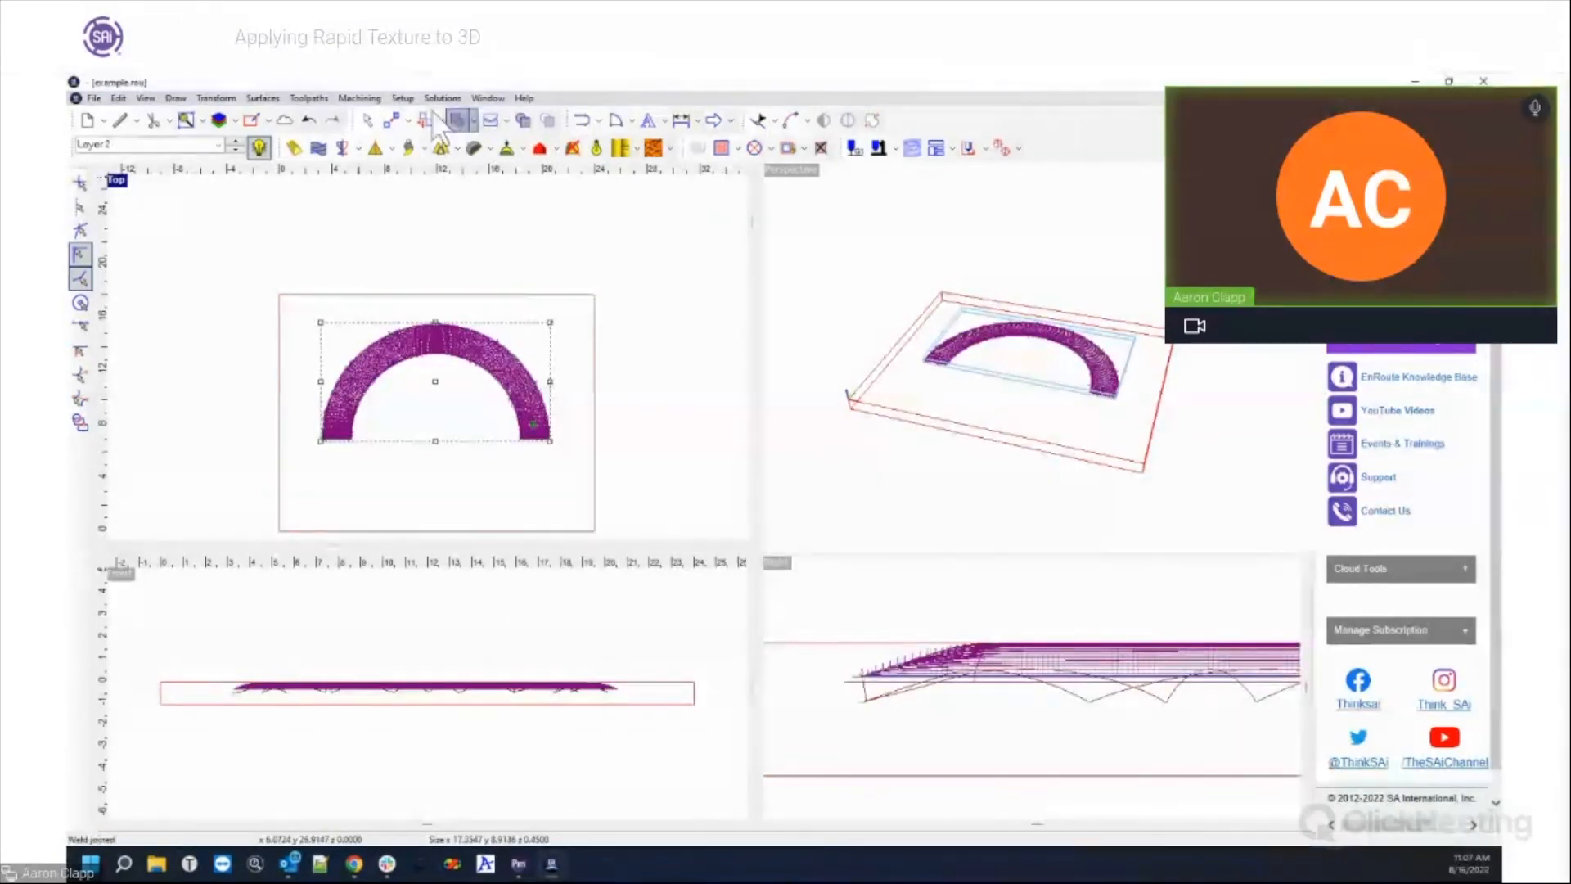
click(402, 97)
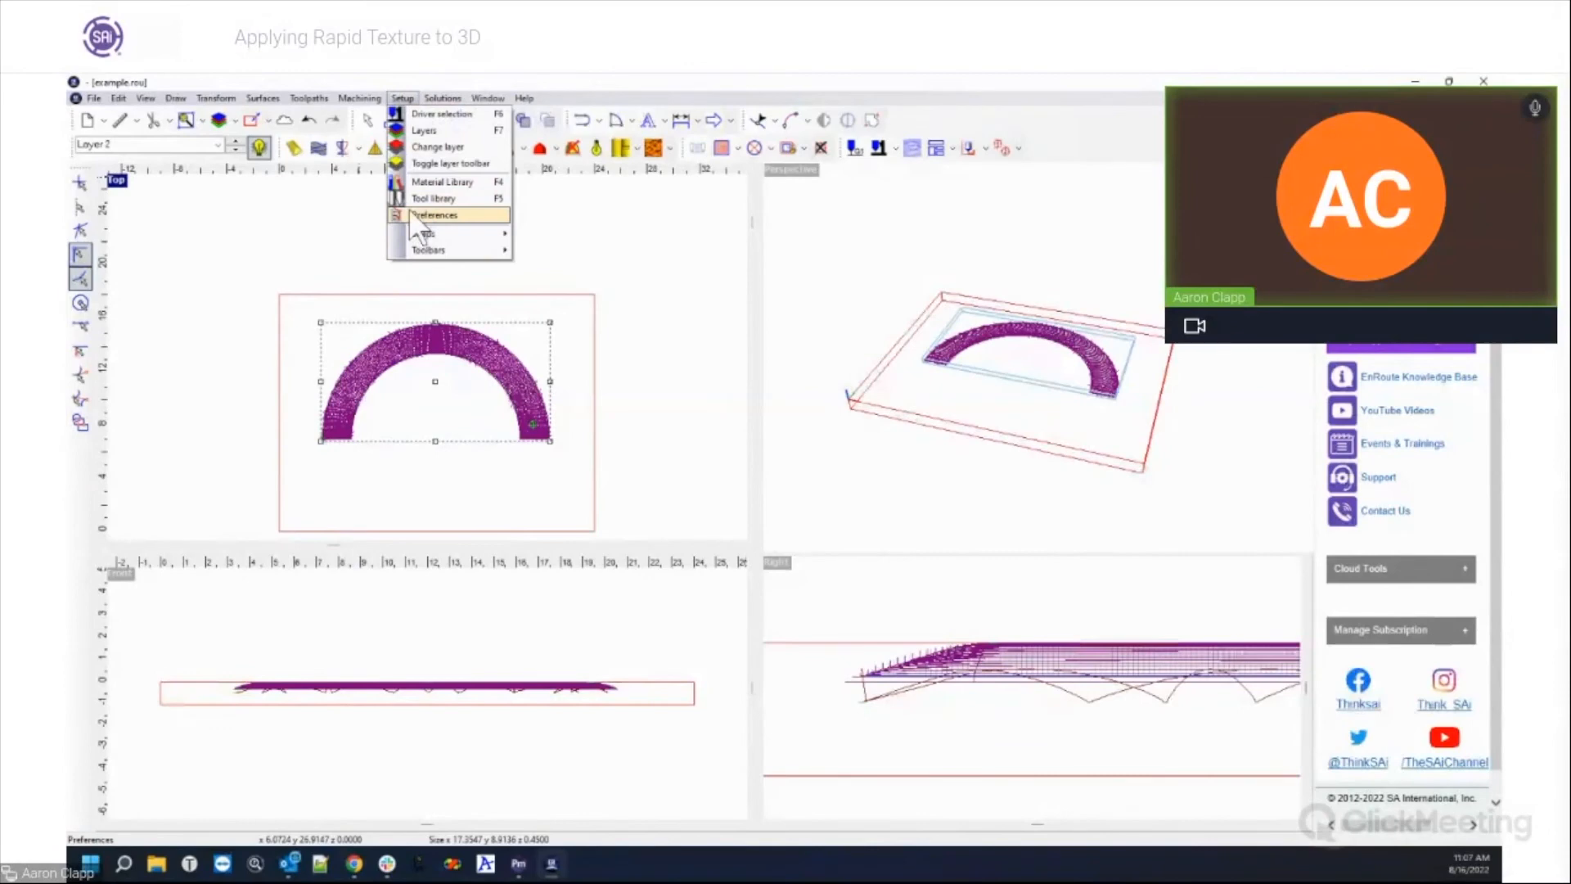
mouse_move(359, 98)
click(370, 247)
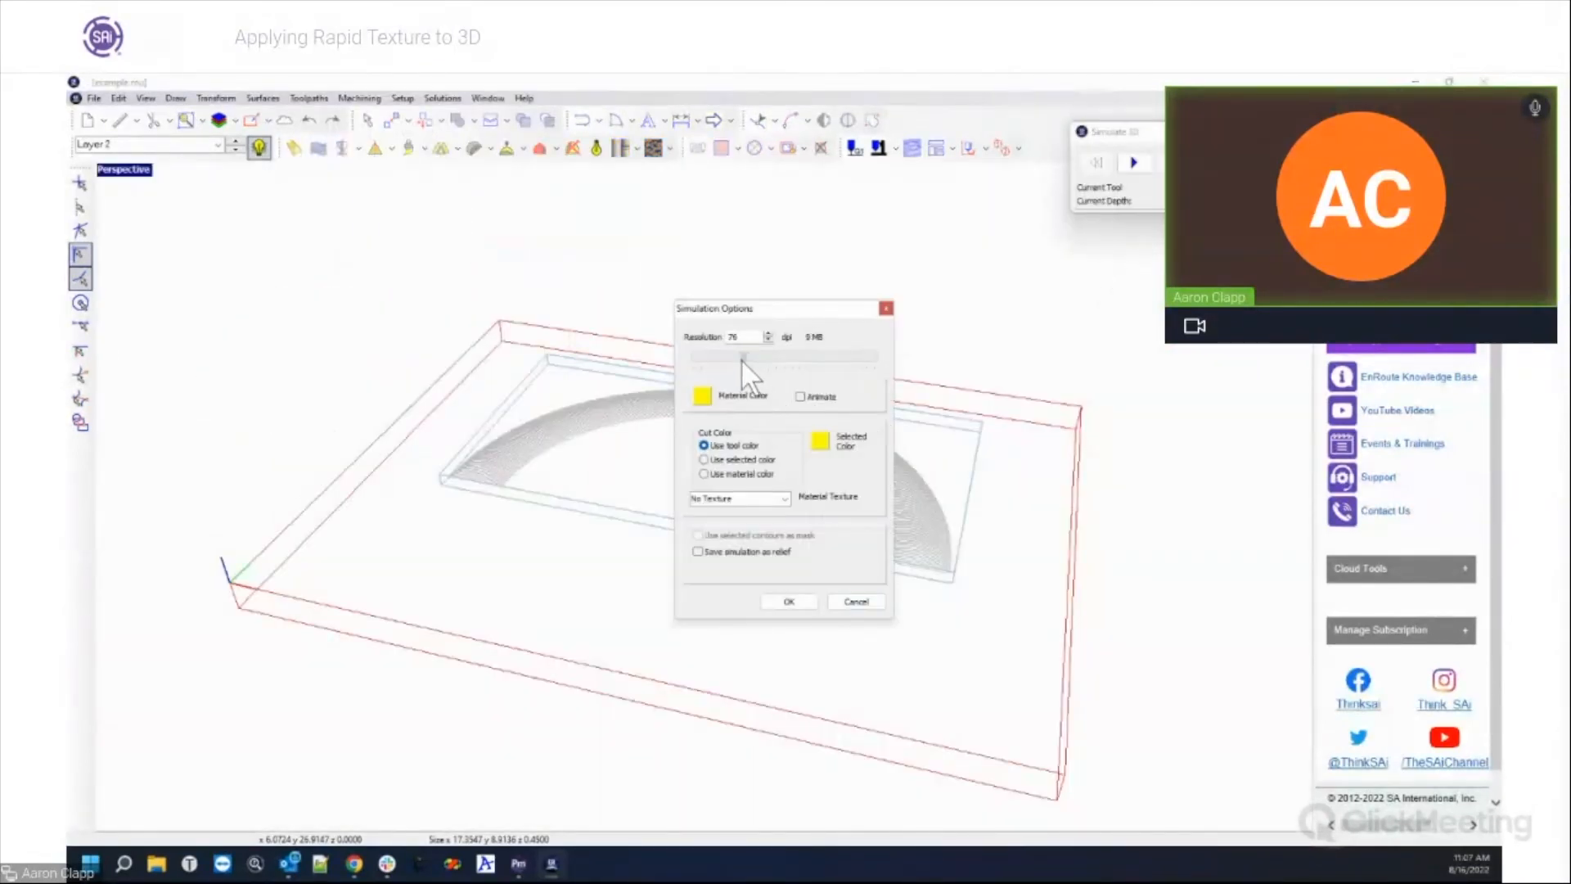
click(787, 601)
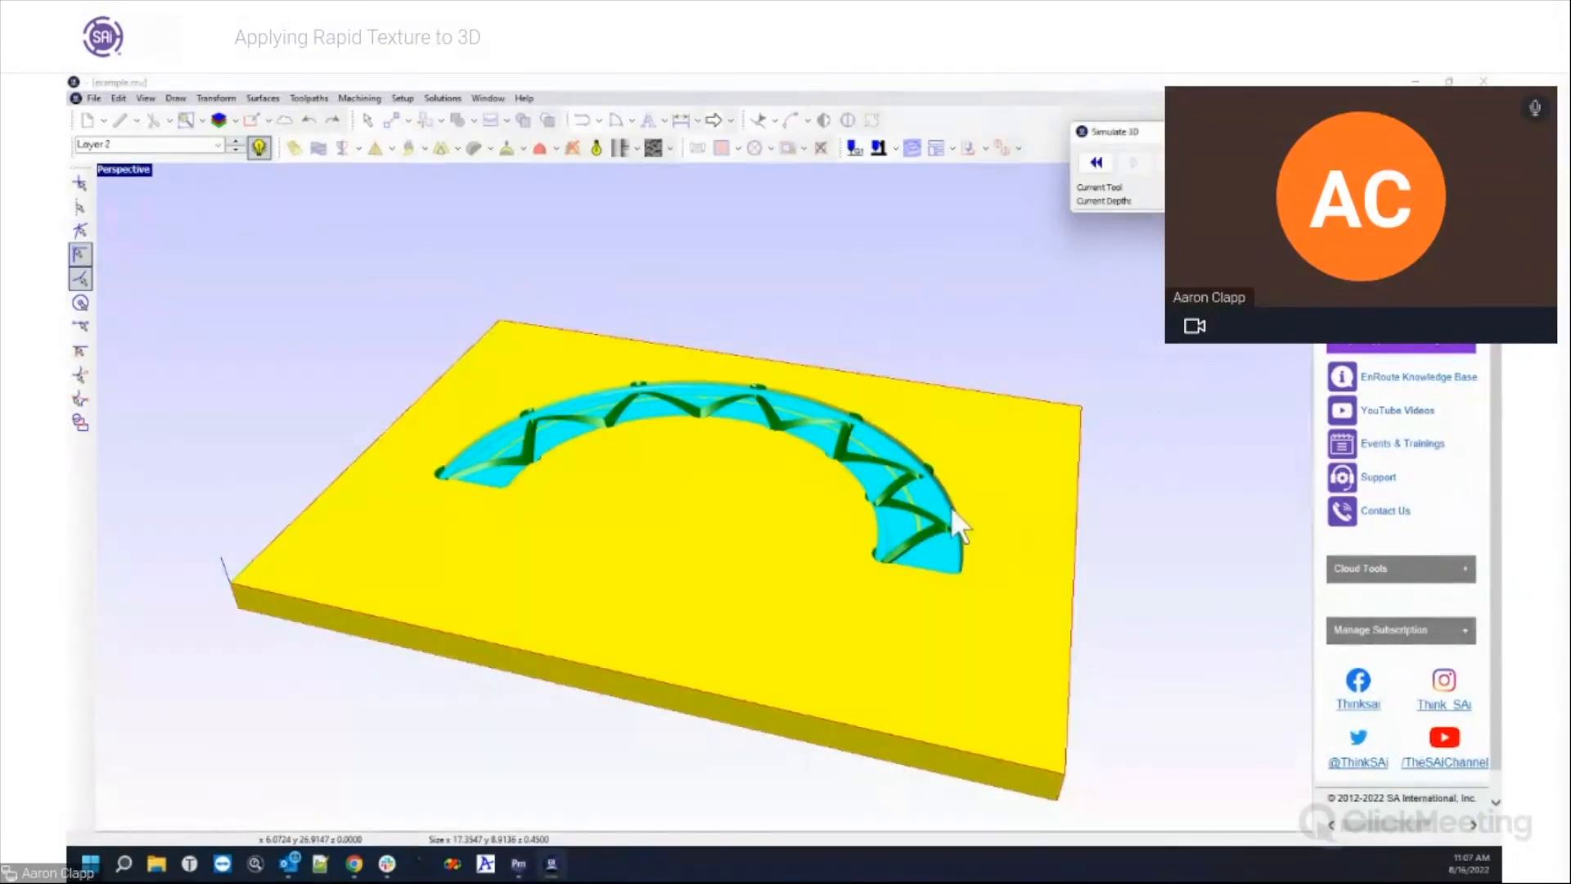
Step: Examine the simulated zigzag cuts up close around one foot of the arch, from above and at a shallow angle
drag(935, 512, 996, 575)
scroll(1068, 581, up, 5)
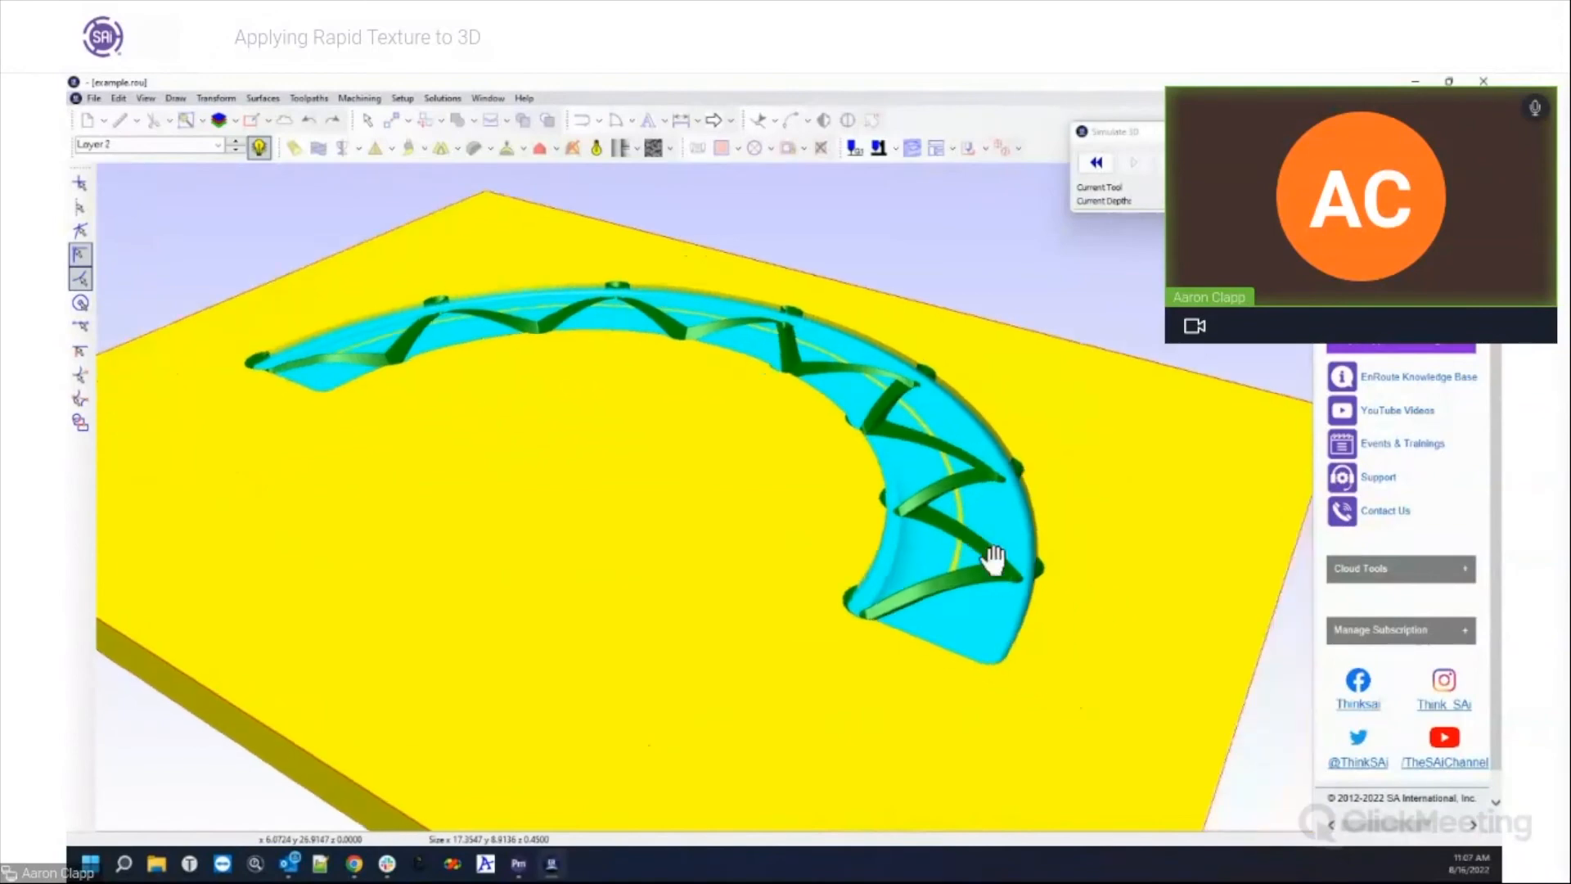
scroll(925, 501, up, 5)
middle_drag(996, 516, 881, 528)
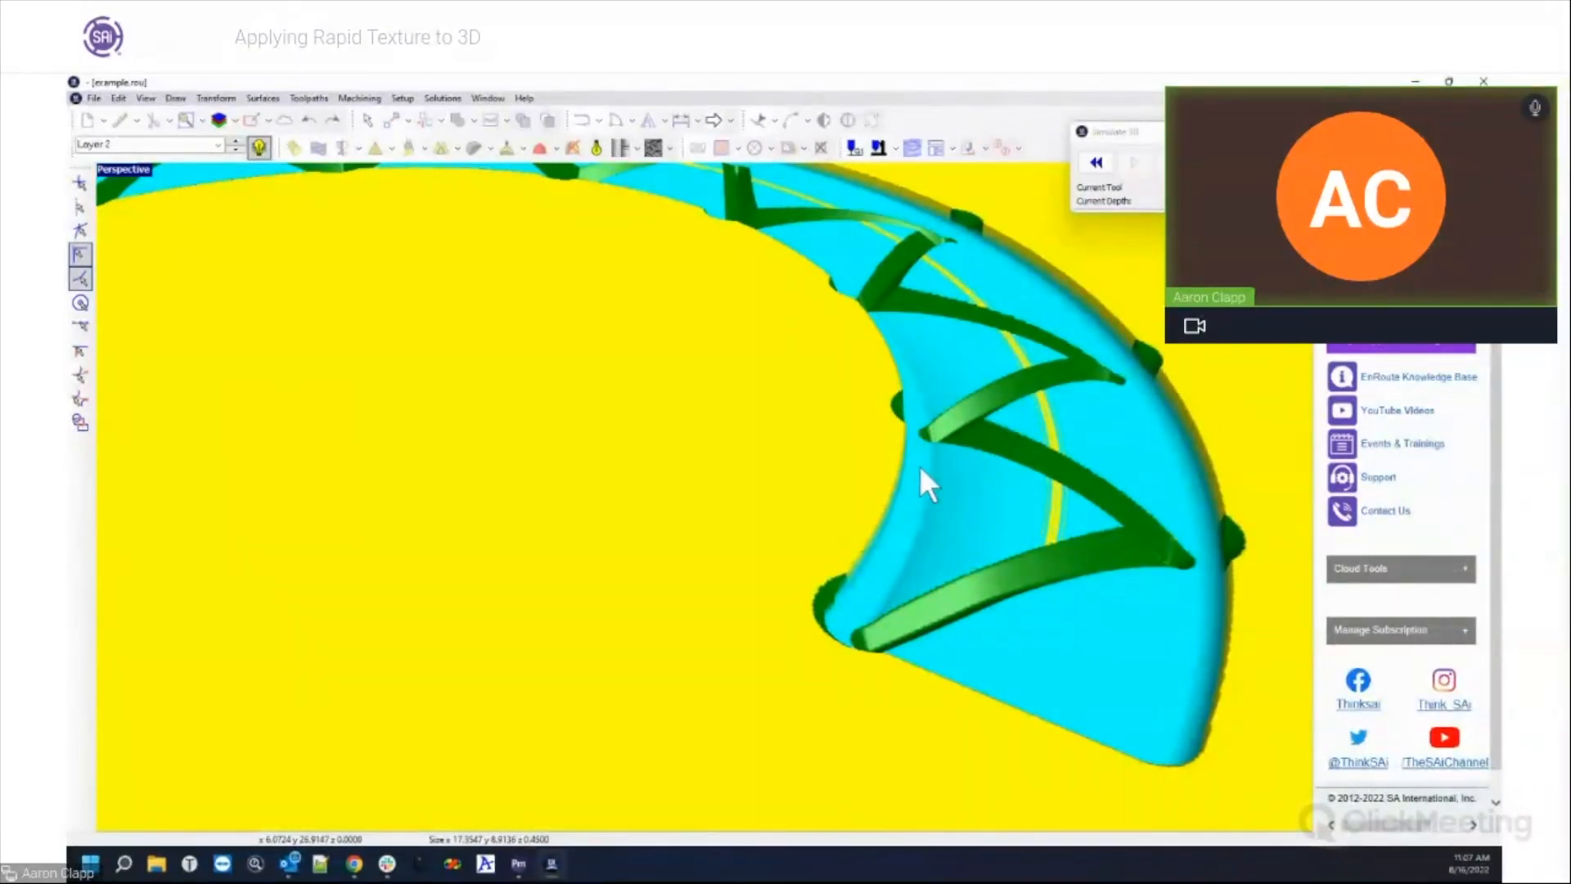
middle_drag(996, 579, 901, 528)
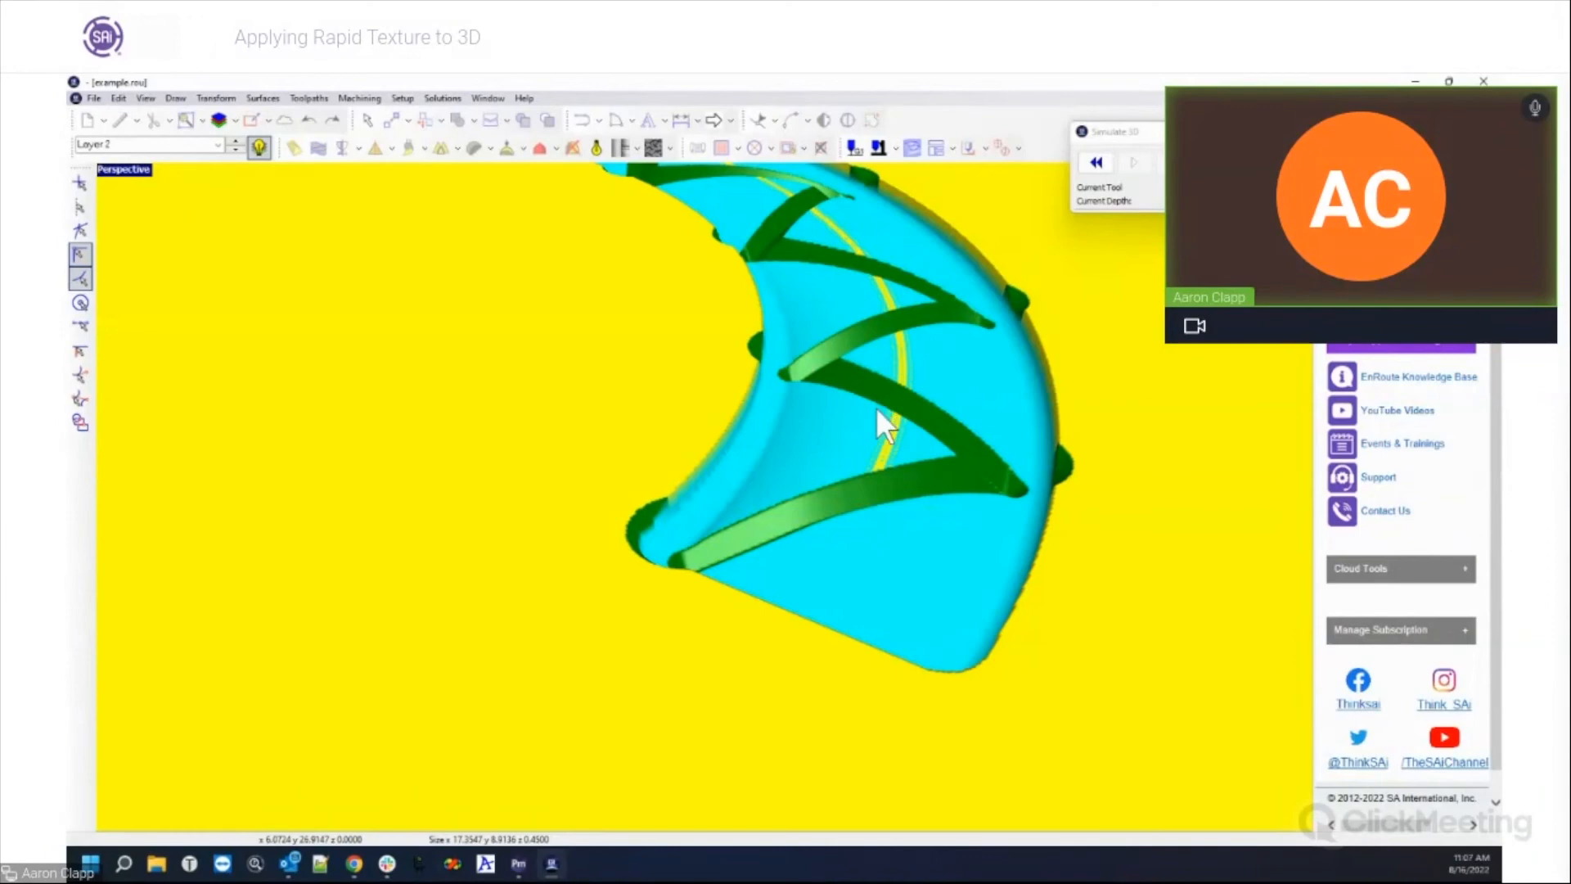
middle_drag(876, 405, 882, 354)
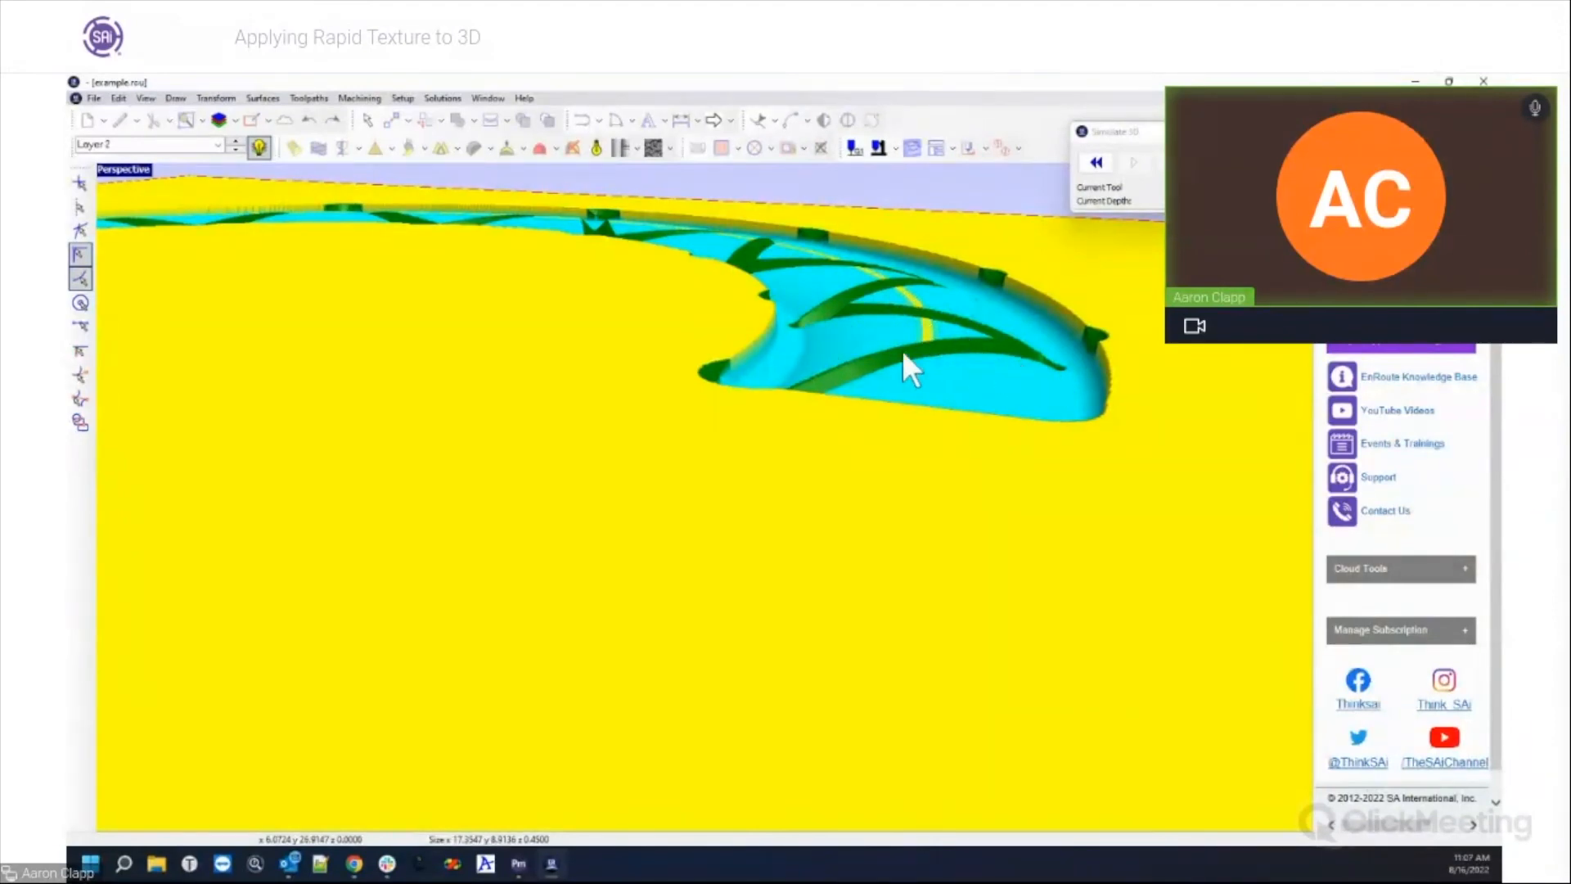
middle_drag(921, 346, 931, 446)
middle_drag(841, 396, 886, 466)
scroll(798, 430, up, 1)
scroll(847, 454, down, 3)
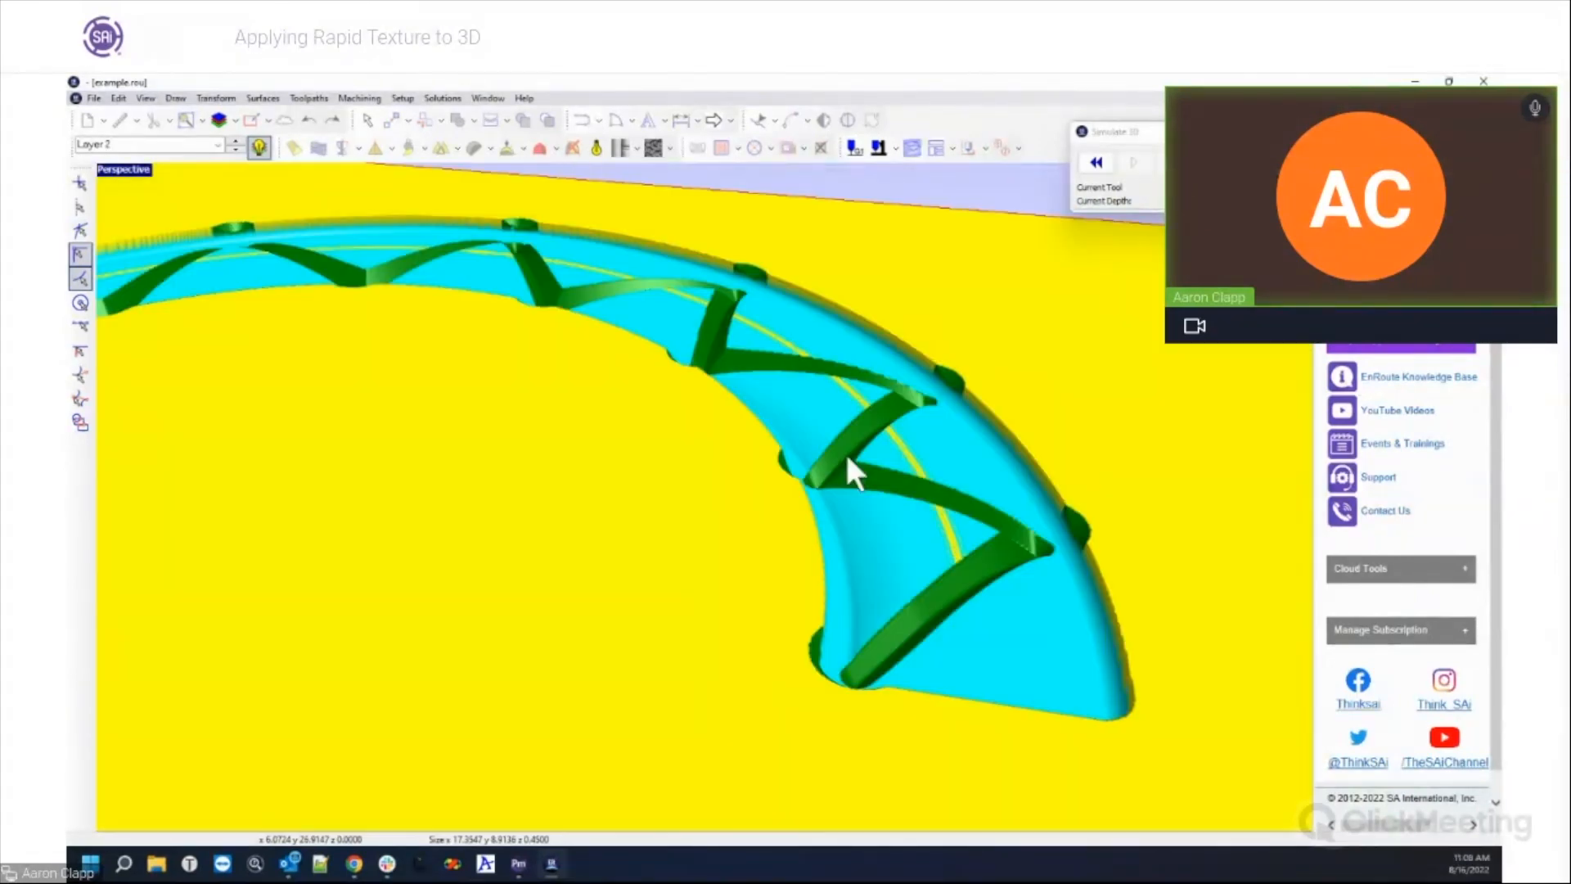
Step: Inspect the simulated zigzag along the whole arch, then close the simulation and restore the four-view layout
middle_drag(820, 445, 997, 507)
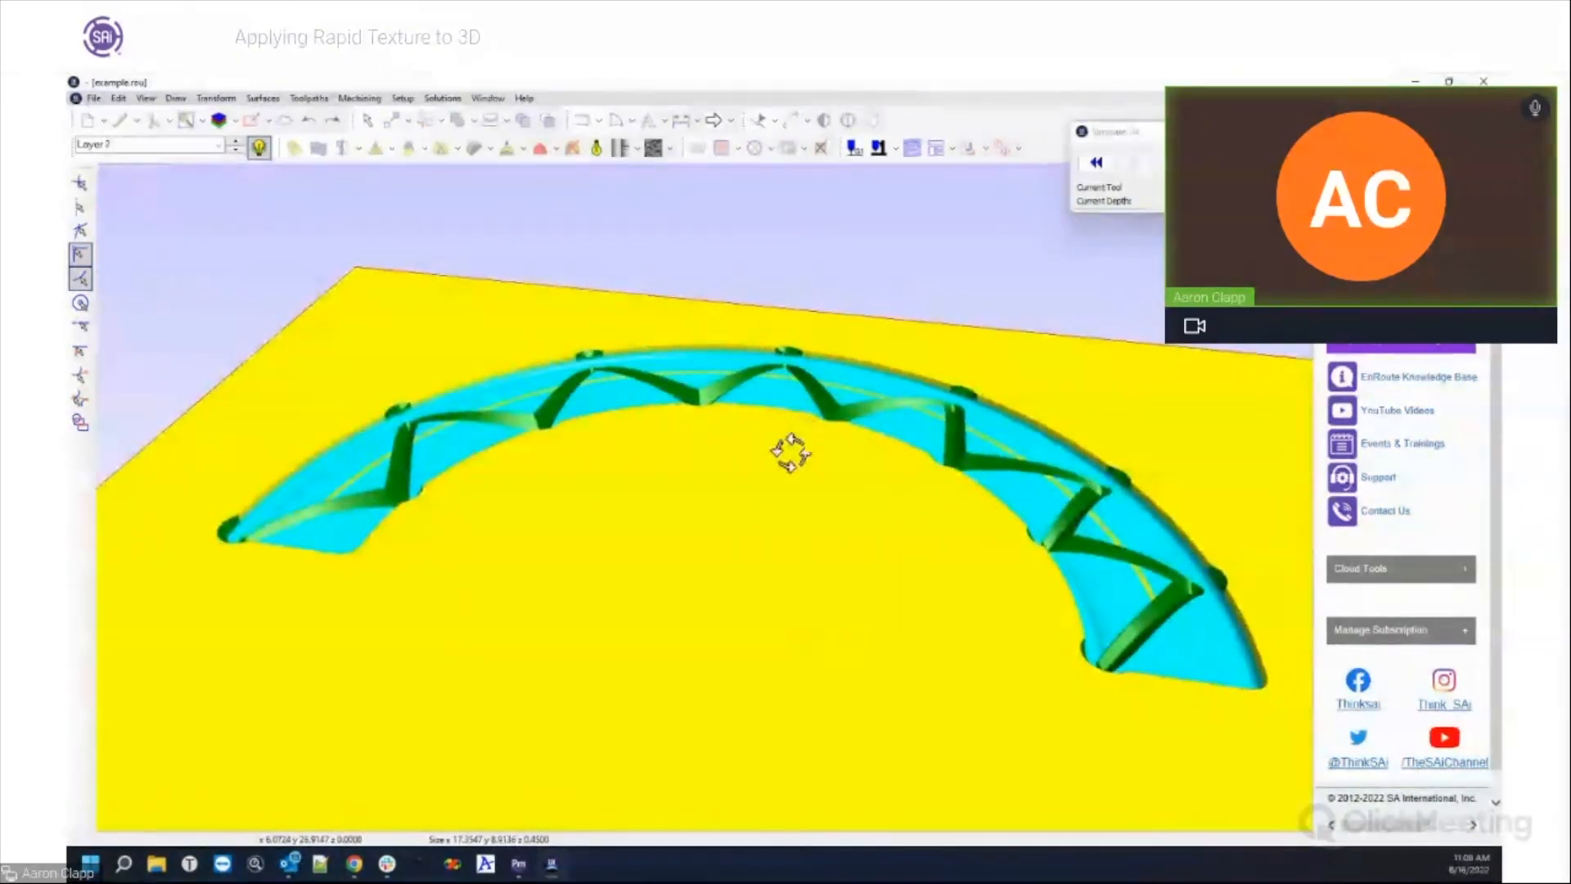
scroll(816, 551, up, 2)
middle_drag(836, 501, 912, 521)
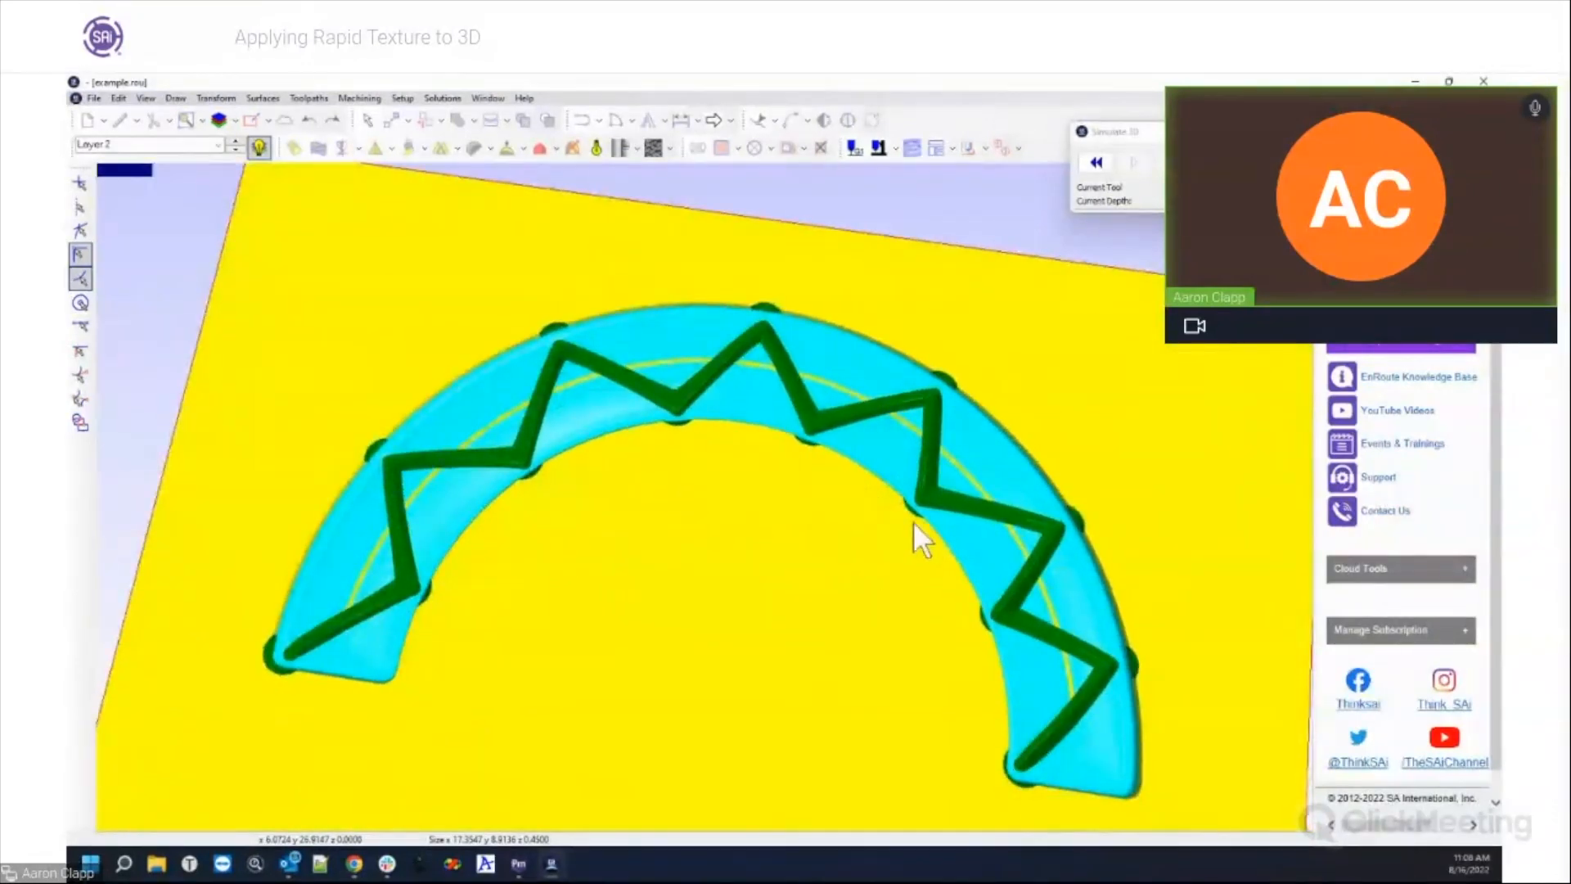
scroll(933, 518, up, 3)
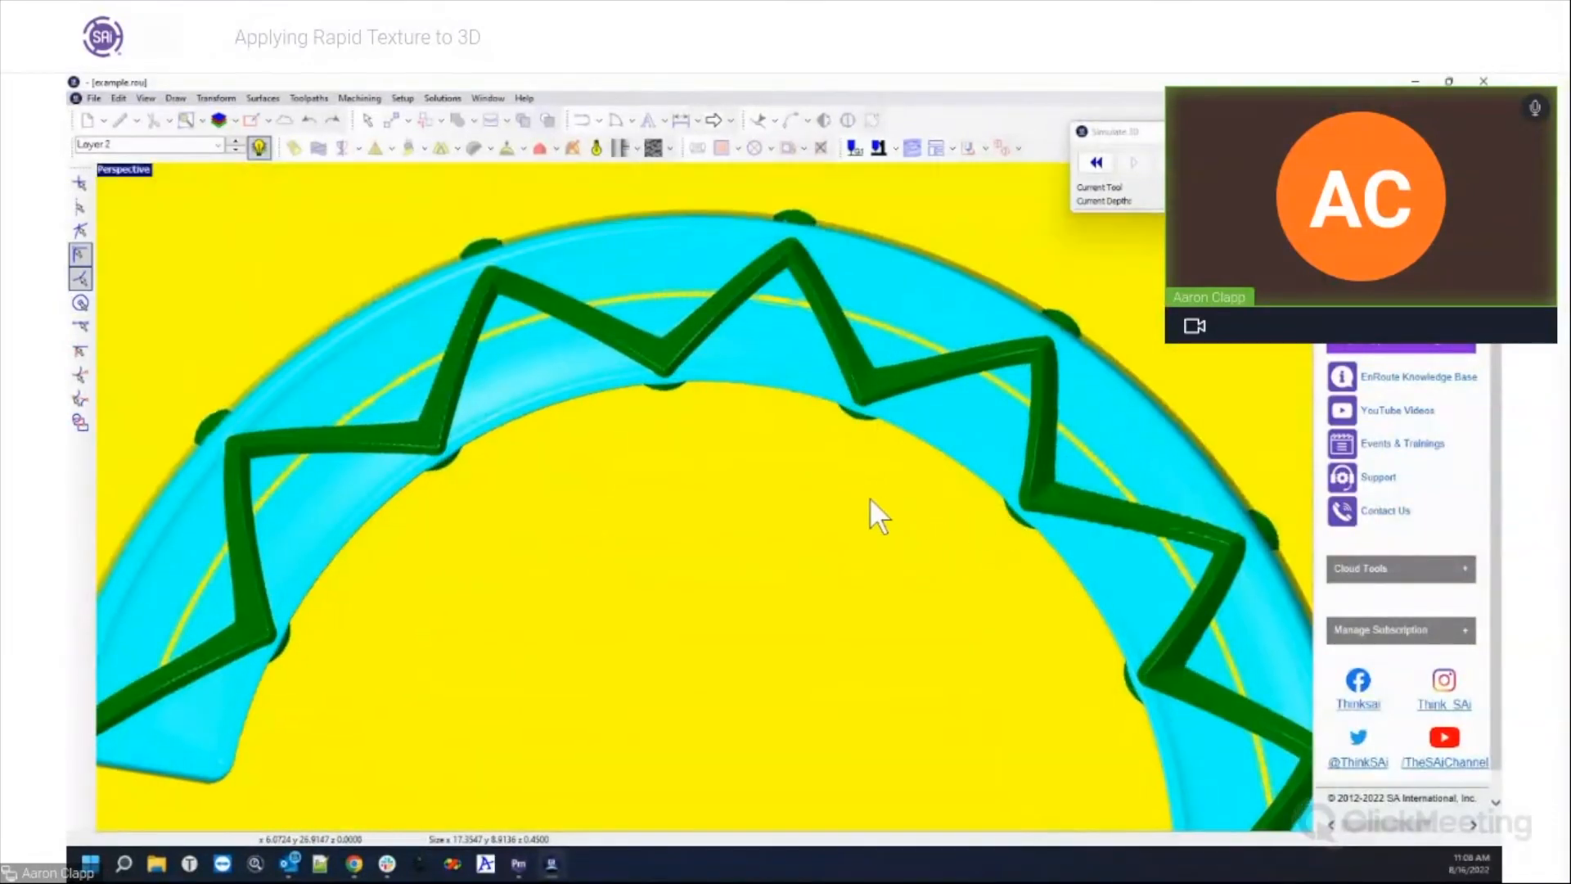
scroll(869, 503, down, 3)
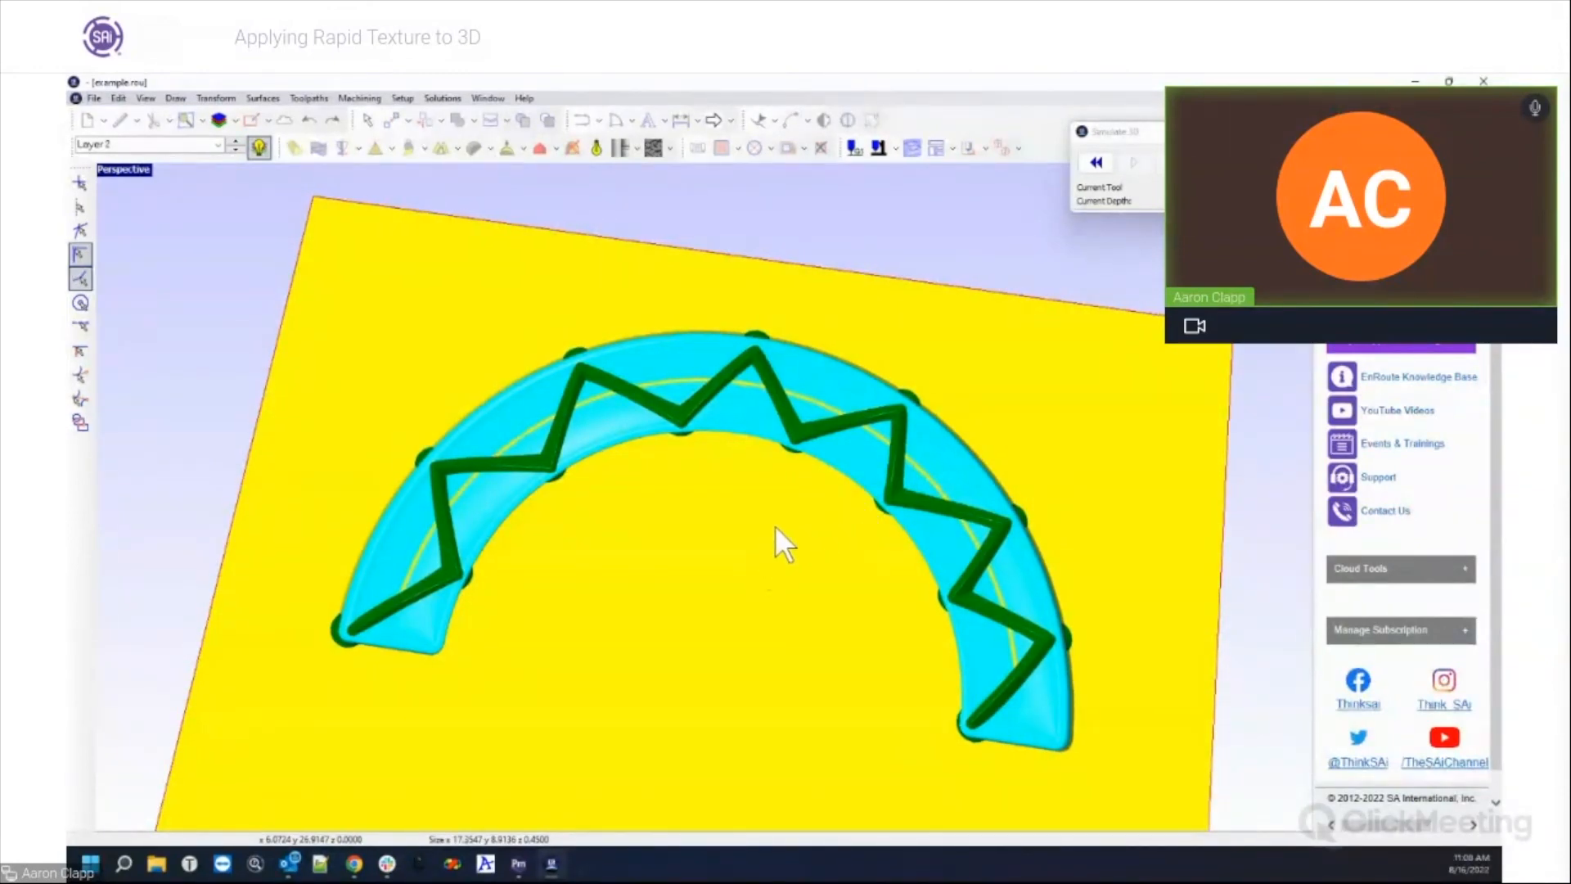
scroll(803, 508, up, 2)
middle_drag(572, 488, 624, 351)
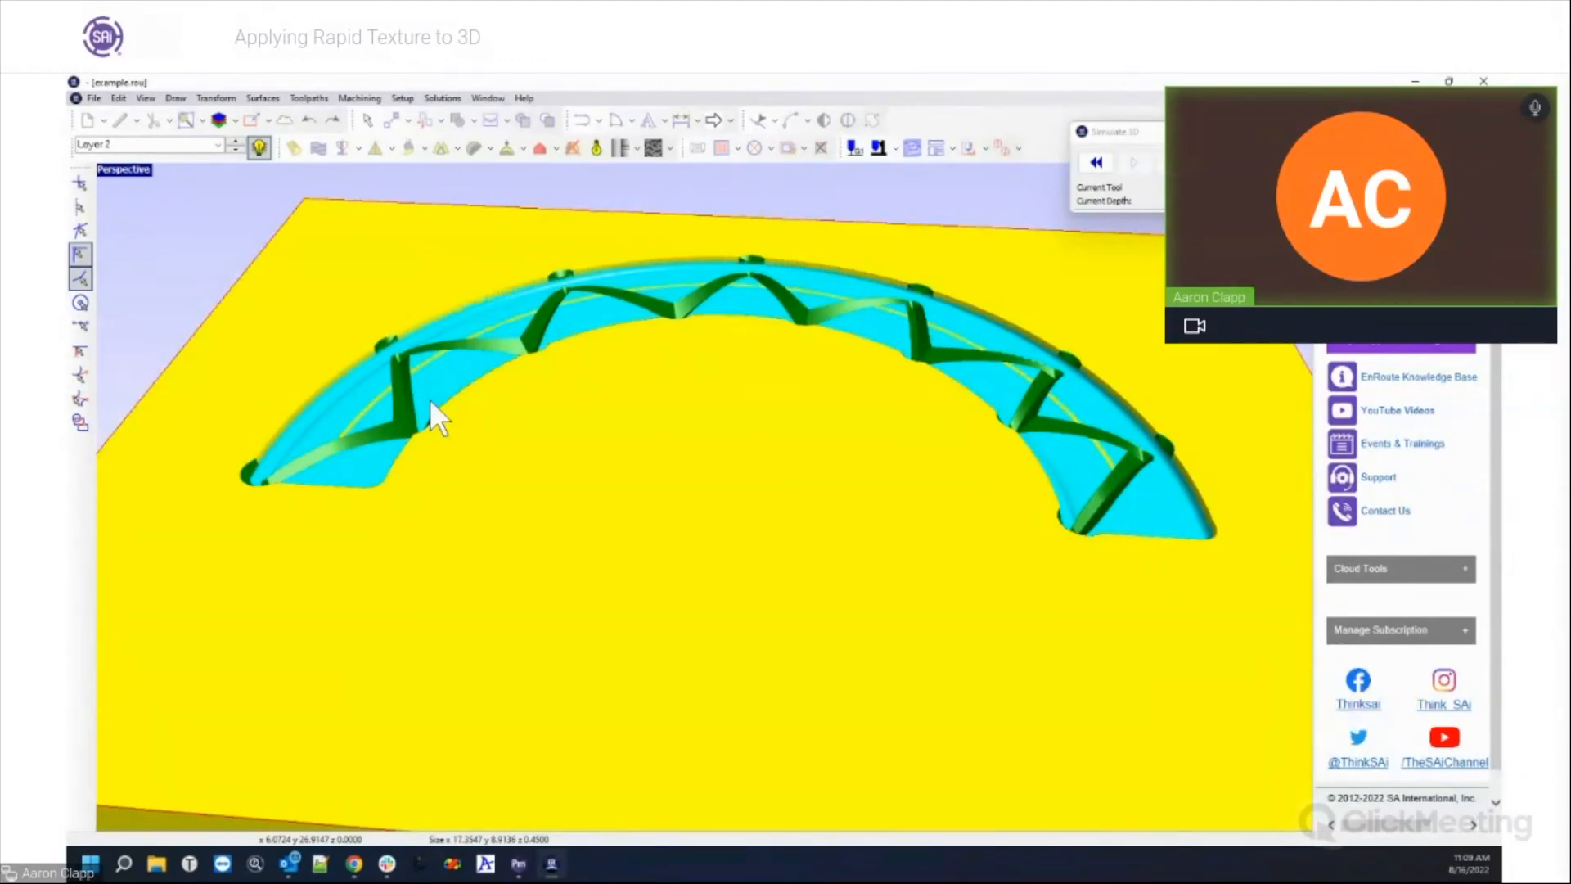
double_click(128, 170)
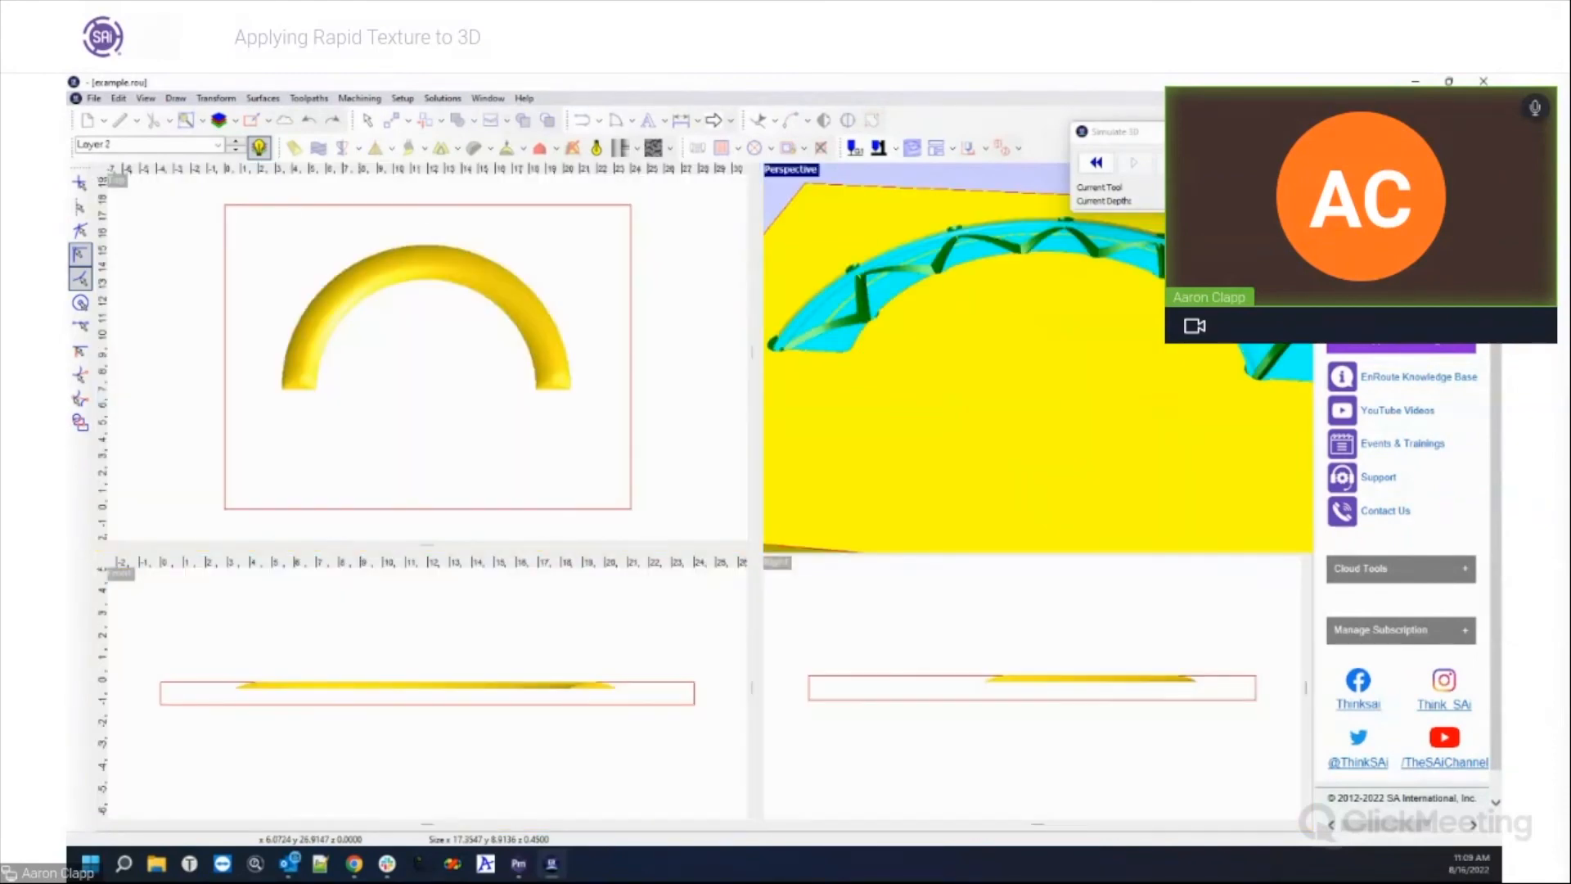
click(1288, 132)
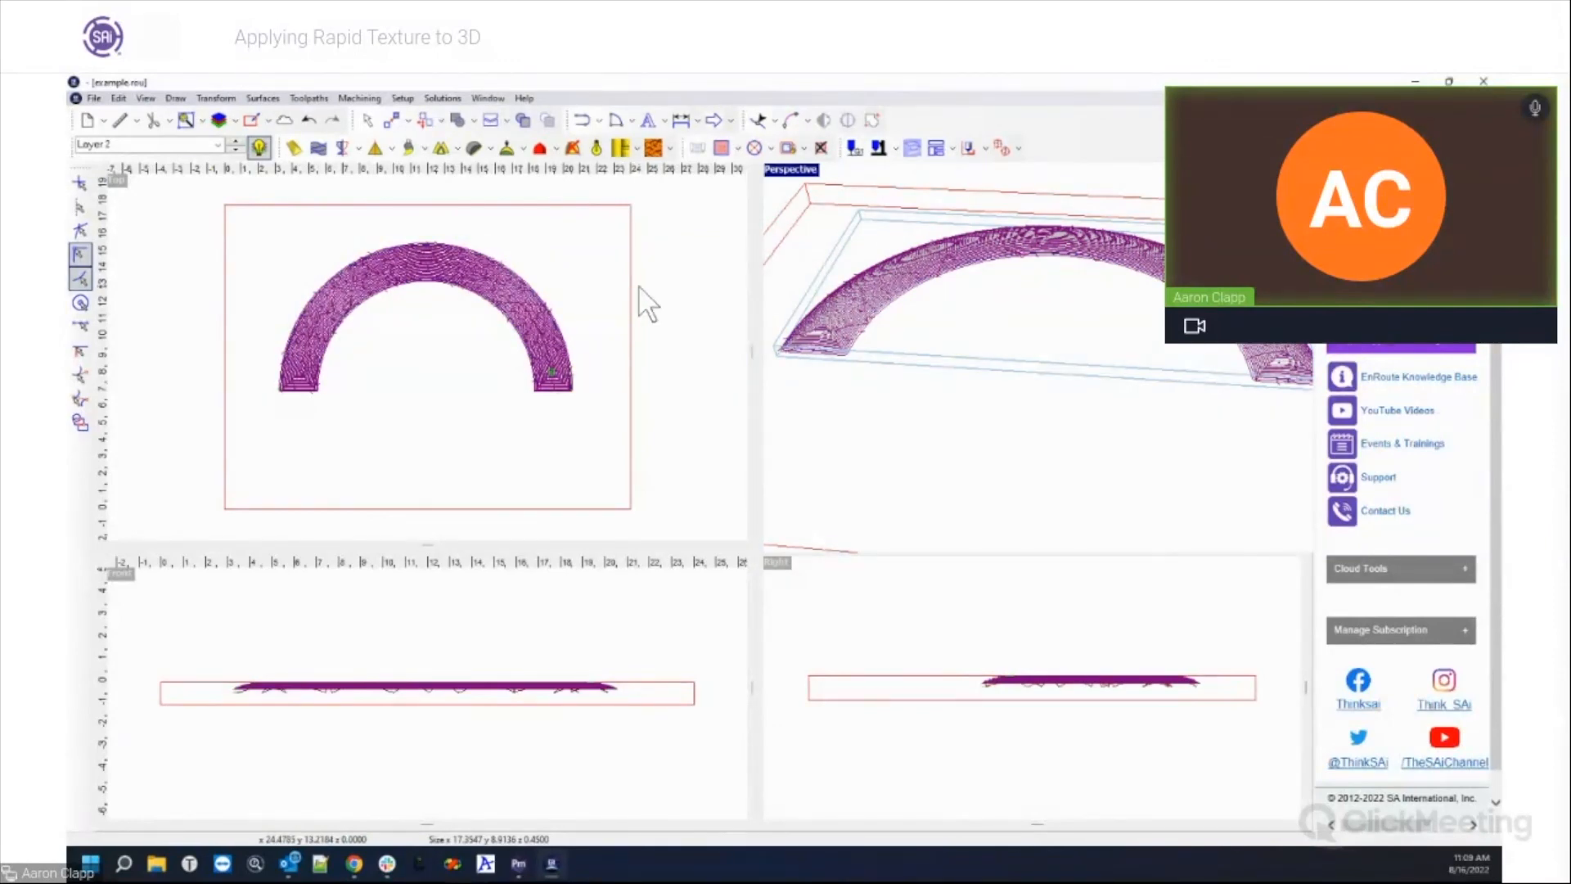
Step: Select the arch with its toolpaths, open the Rapid Texture tool and review its displacement, panel and parameter settings
click(623, 309)
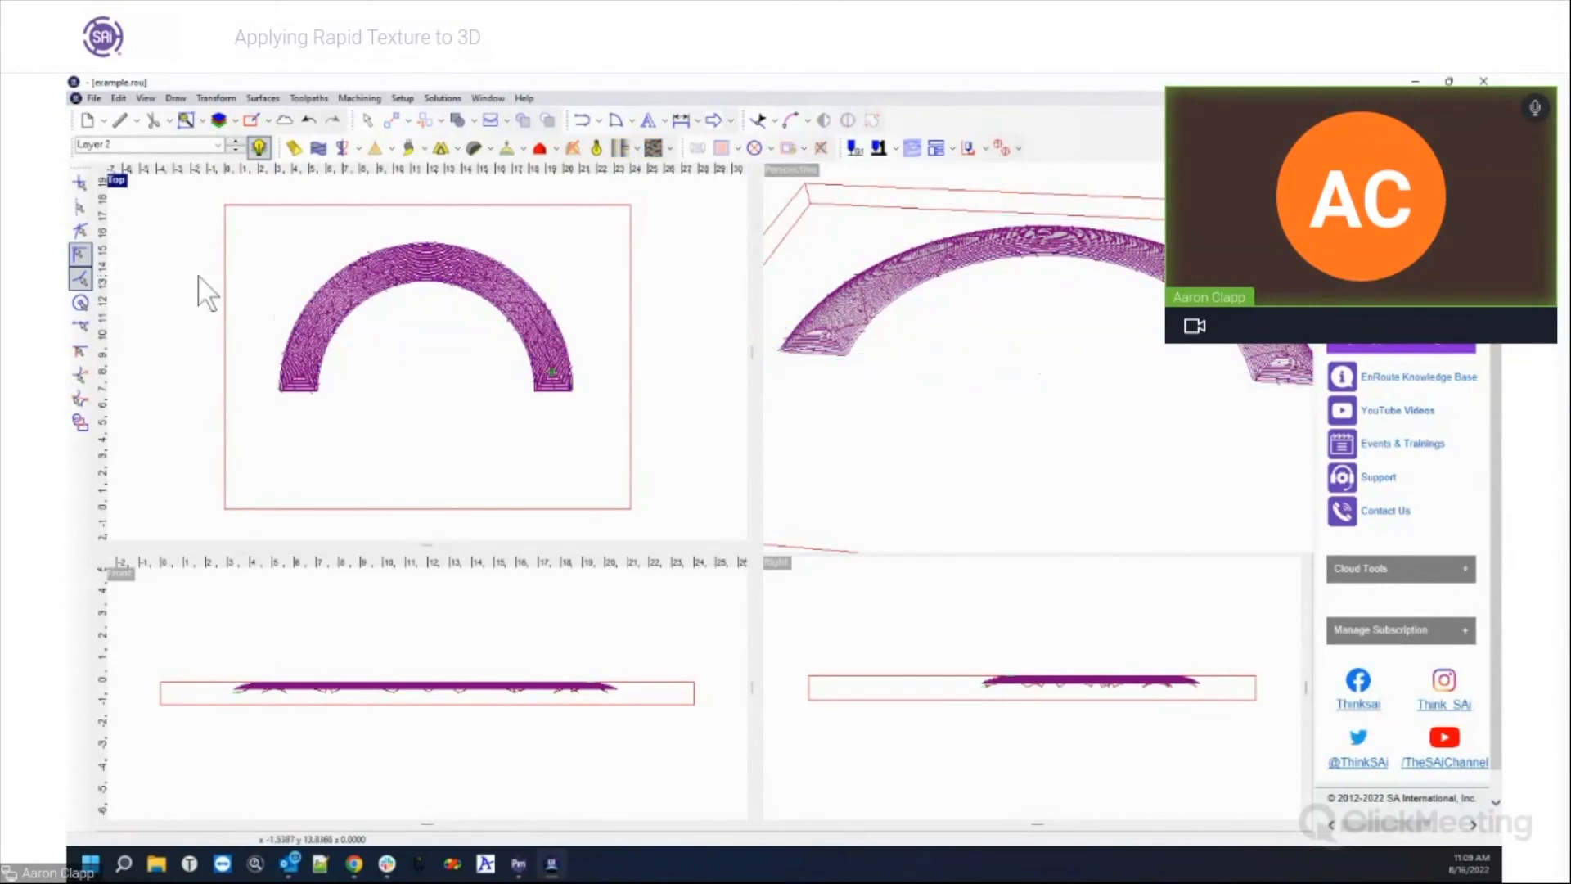
drag(240, 206, 620, 449)
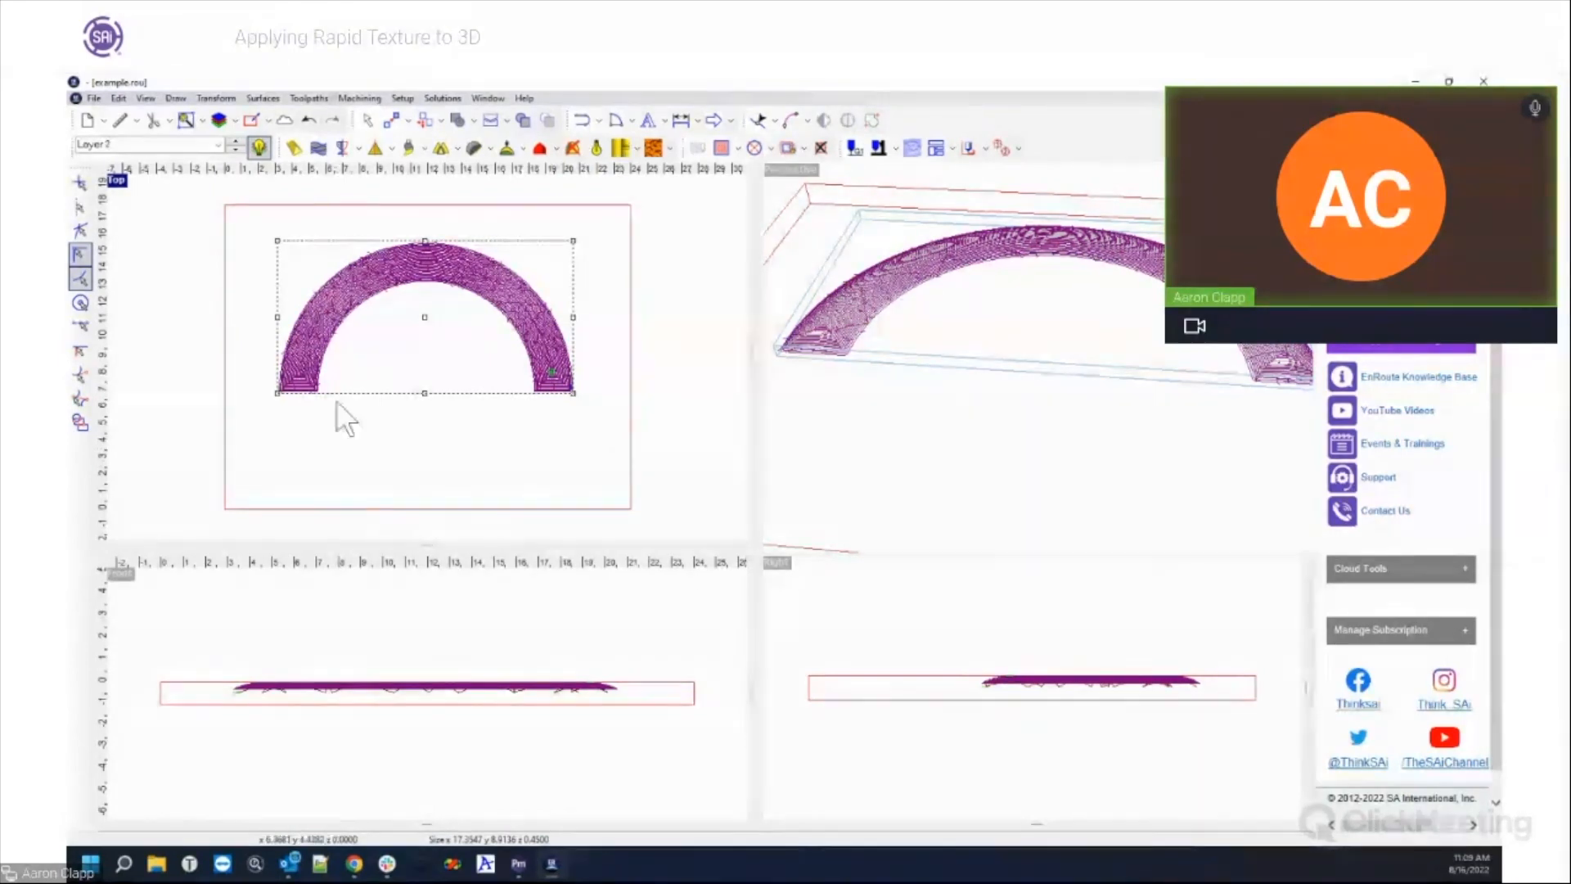
click(318, 147)
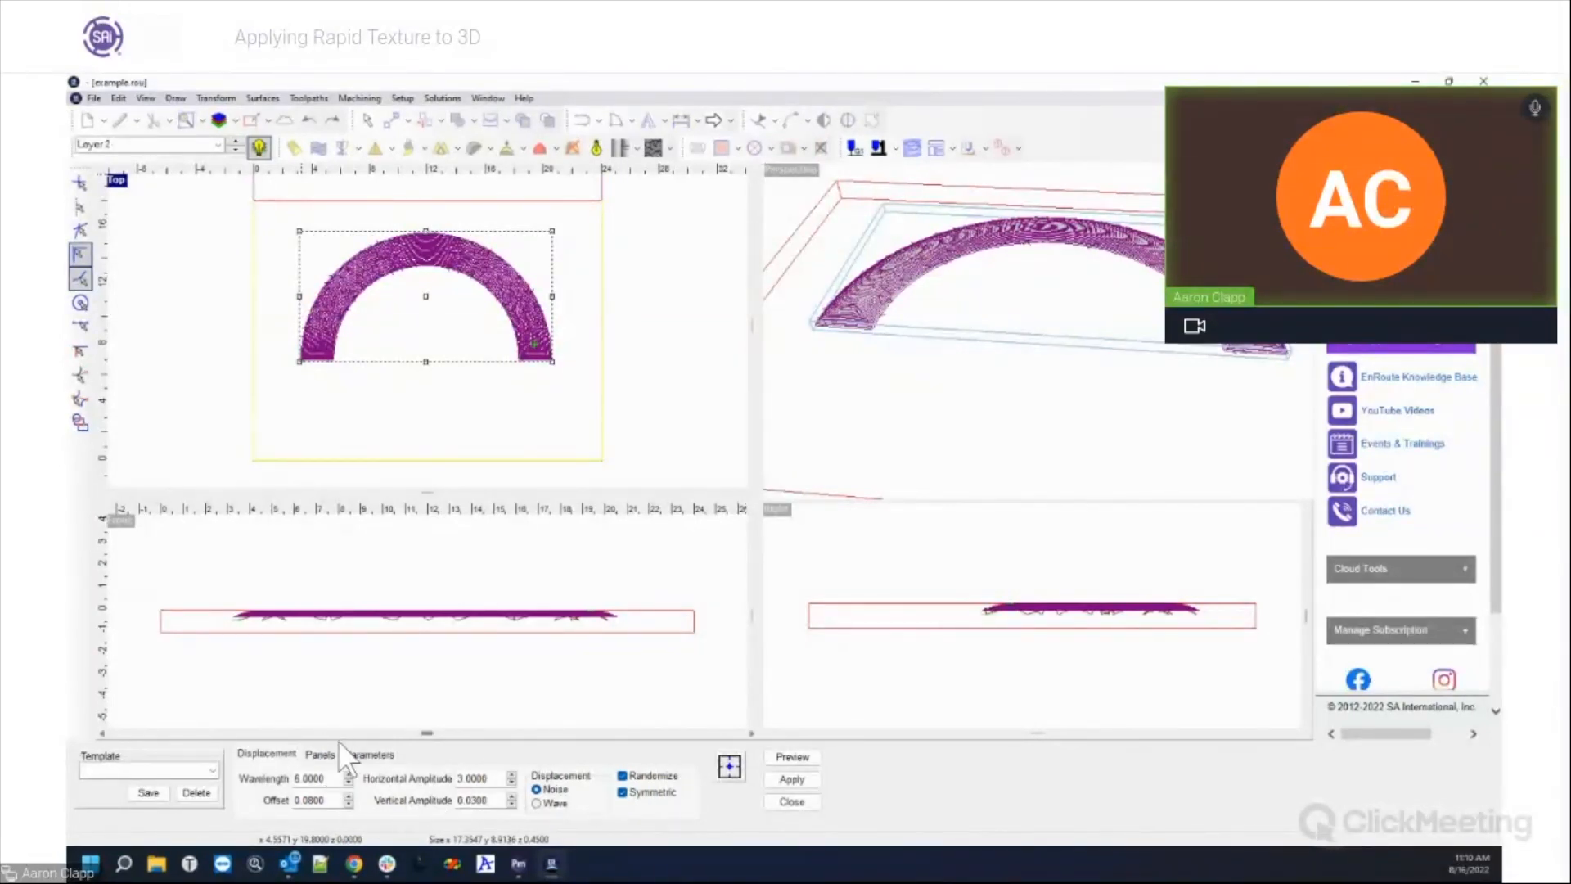
click(321, 753)
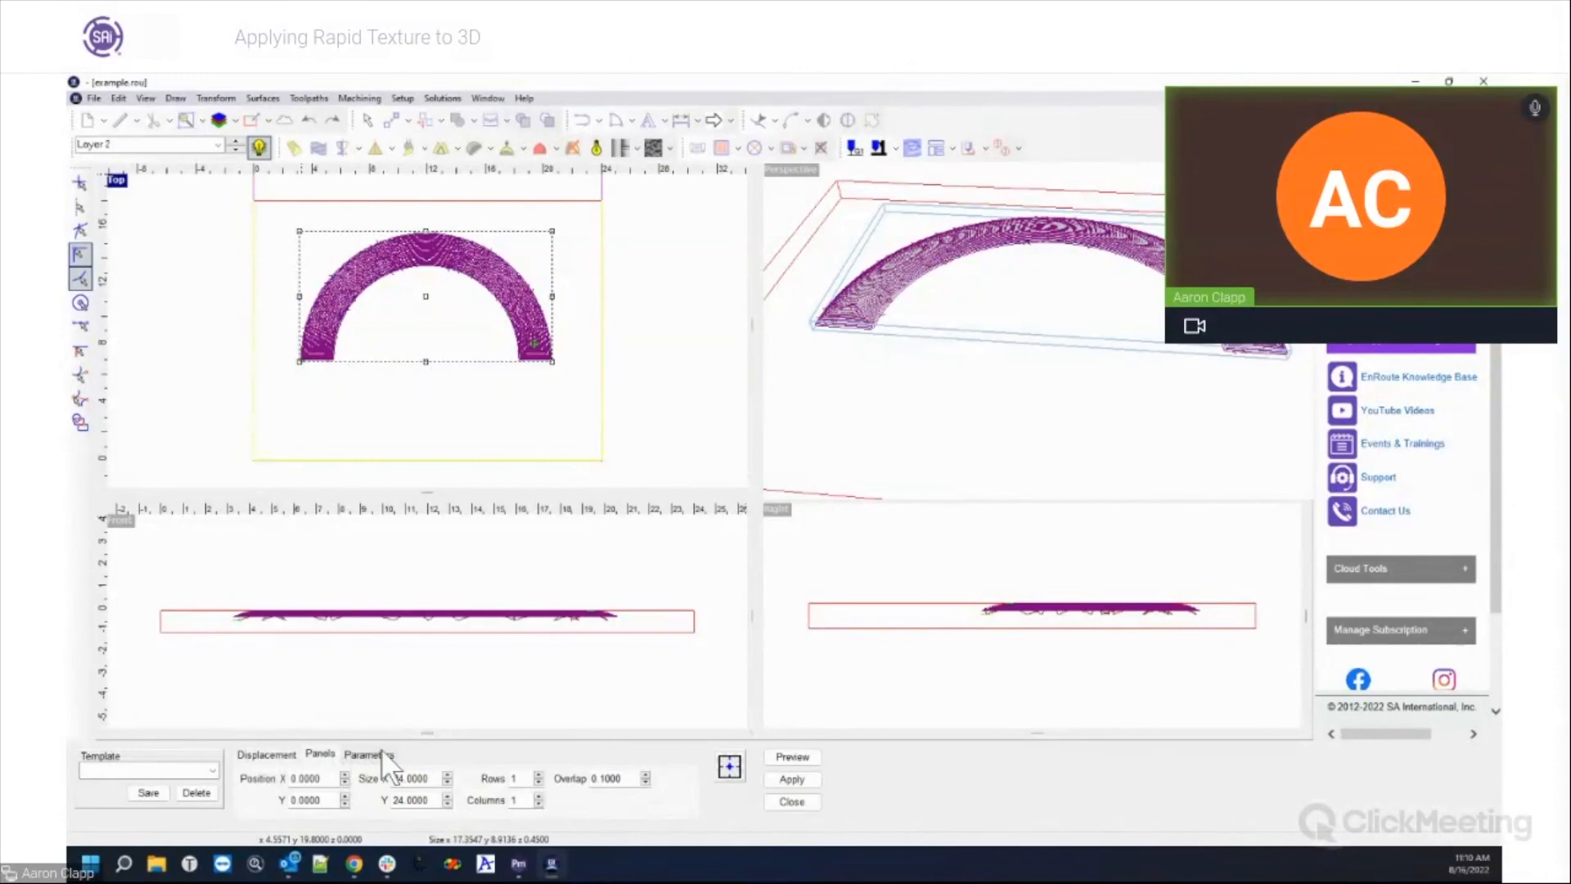
click(372, 754)
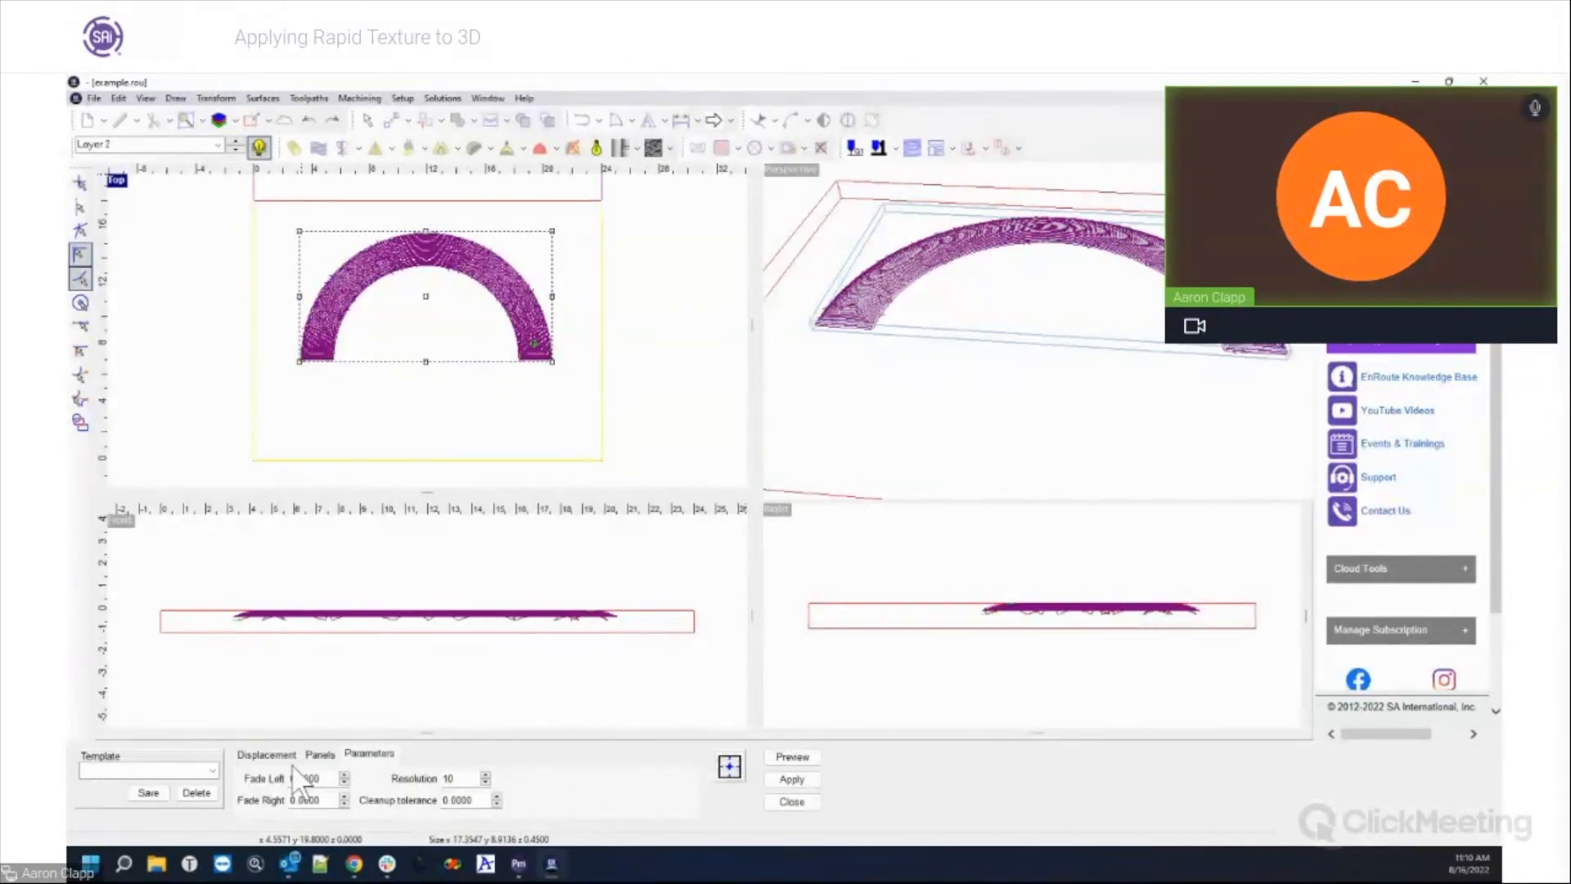
click(267, 753)
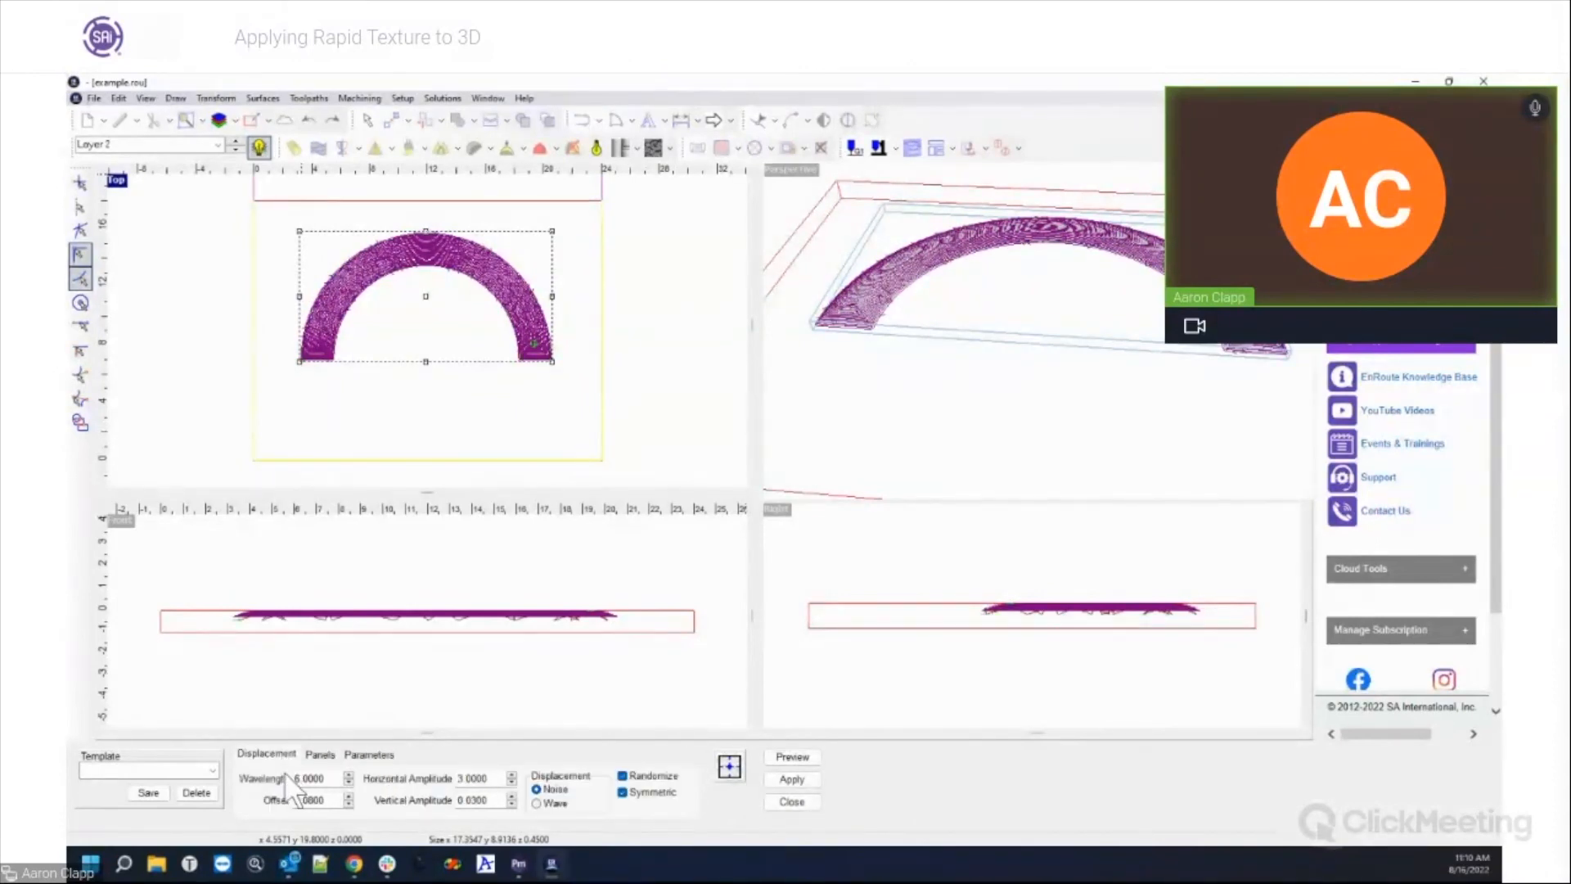